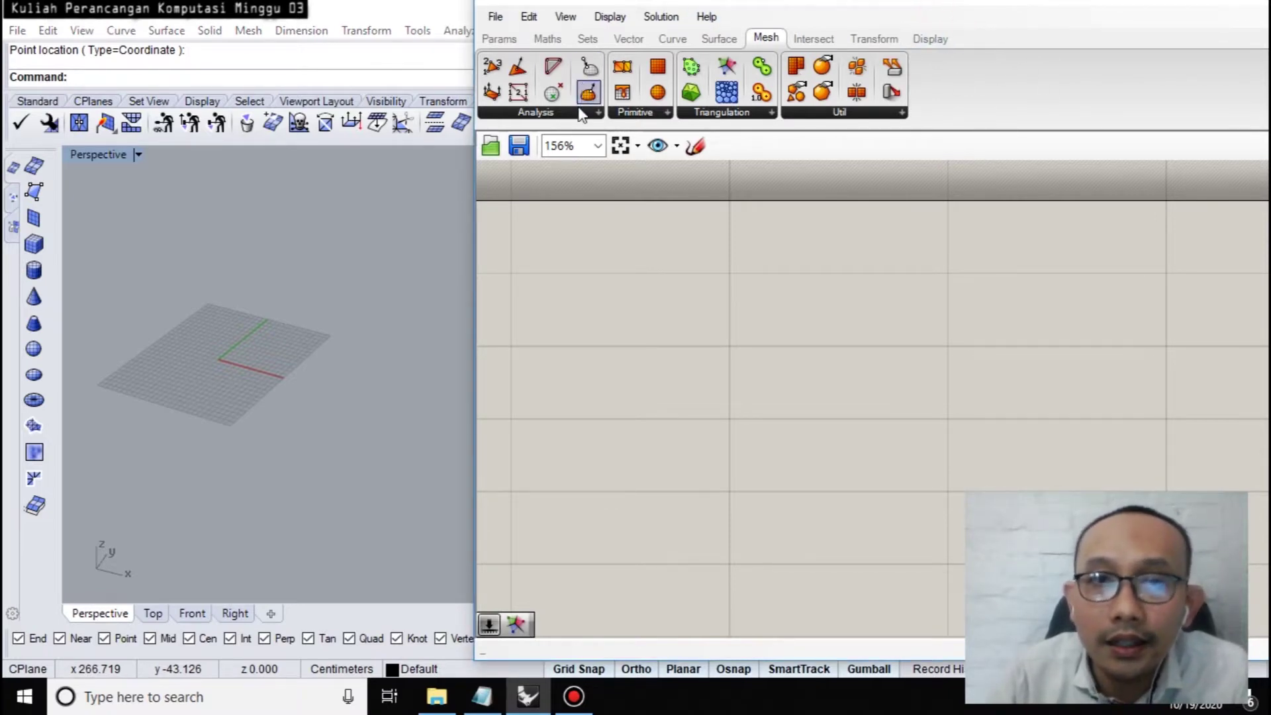
Move the Grasshopper window clear of the Rhino viewport, then bring up the Notepad lecture notes and place them over the viewport's free area.
drag(474, 317, 714, 329)
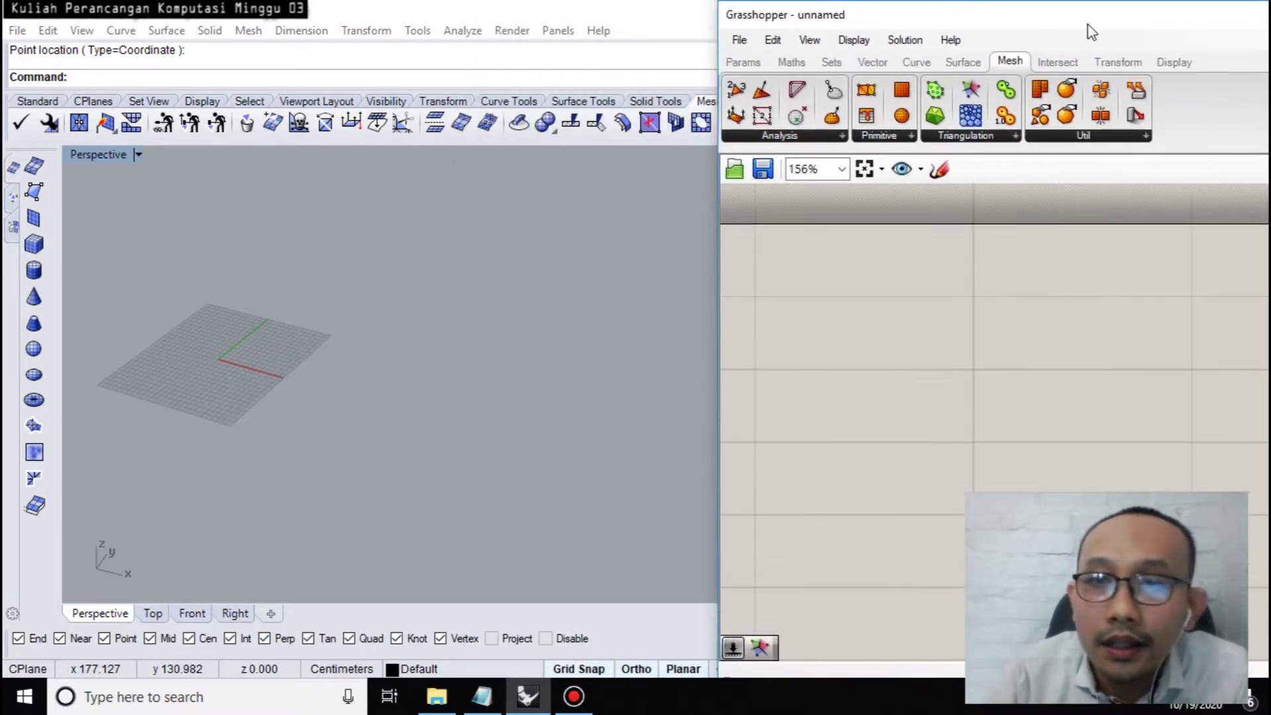
drag(1103, 14, 1010, 297)
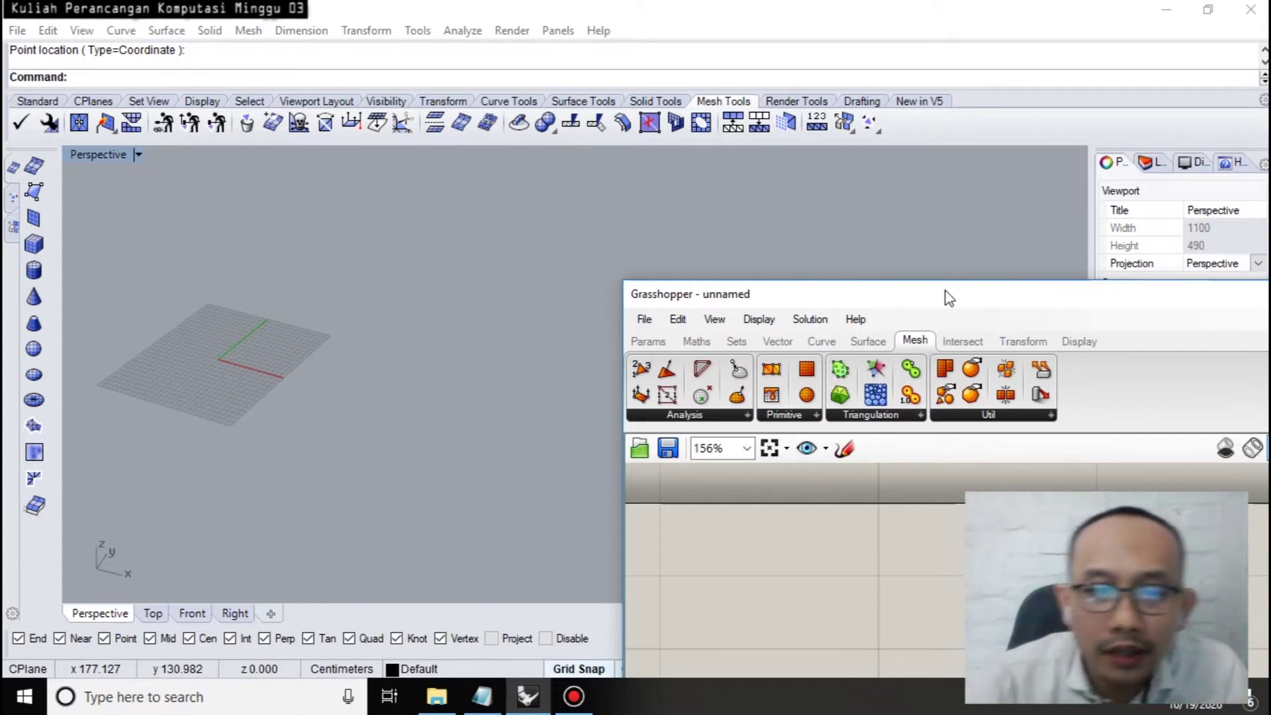
click(482, 696)
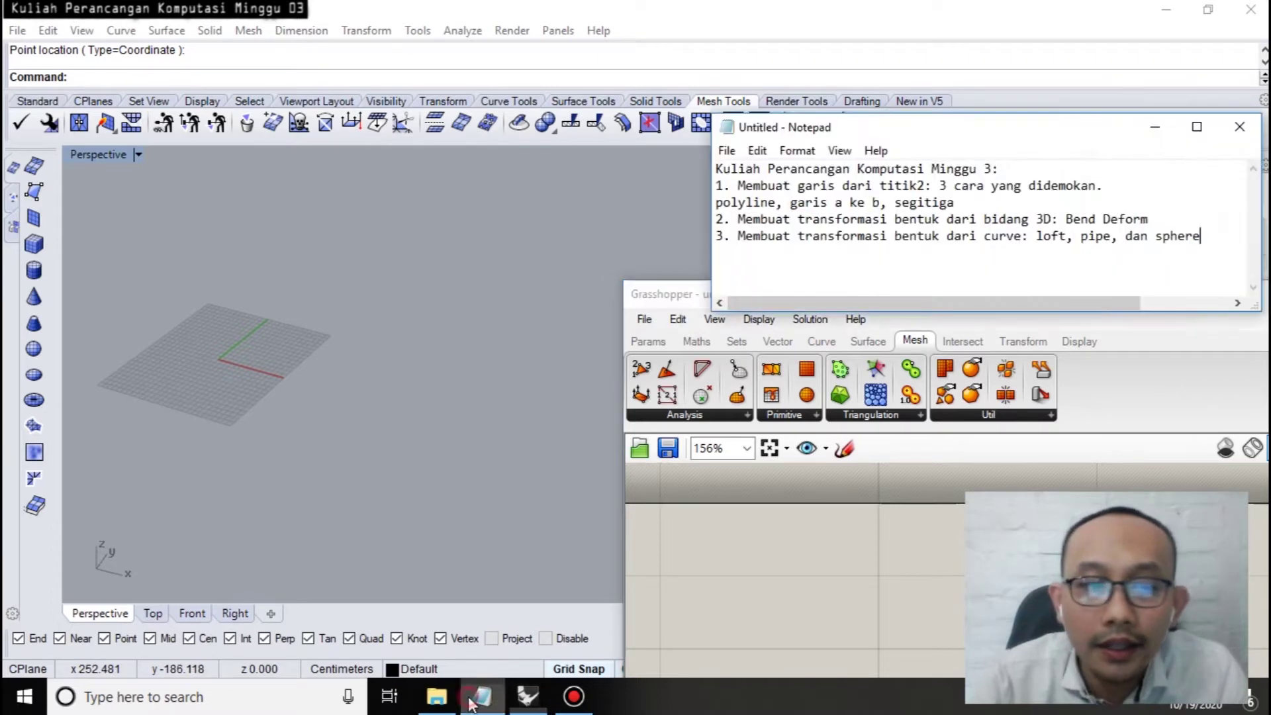
drag(1025, 130, 338, 151)
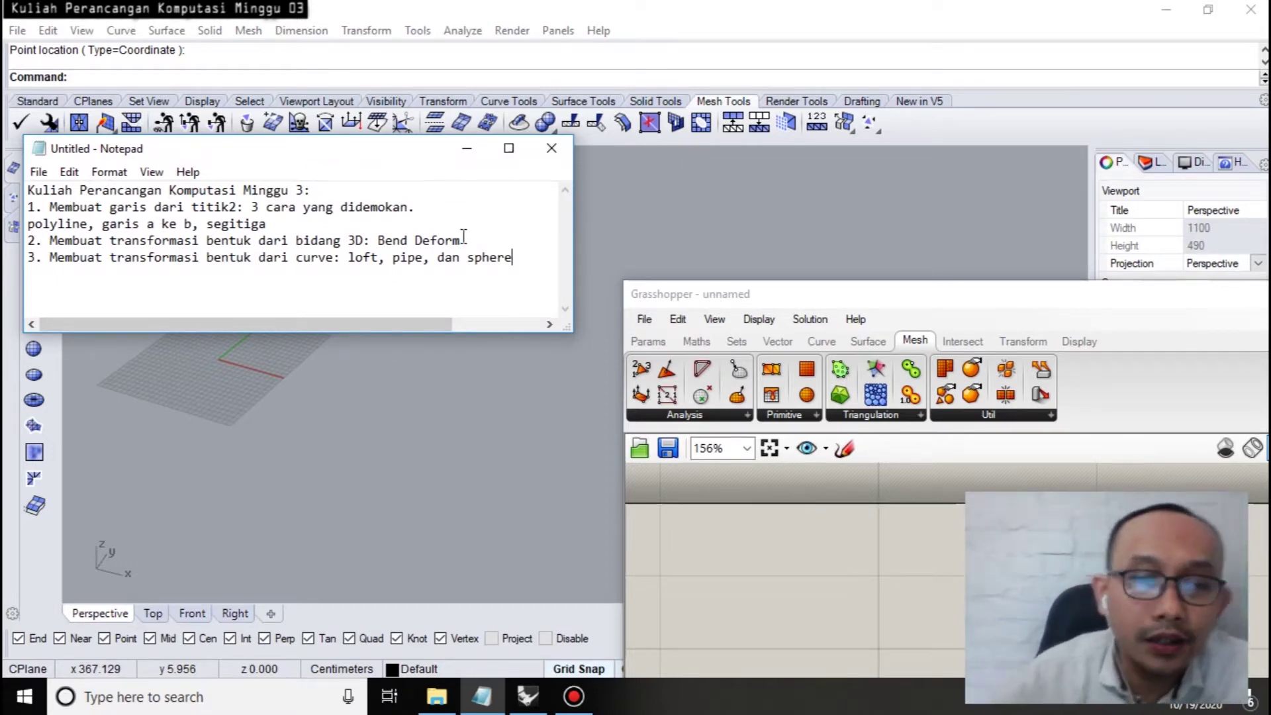
Review the three topics in the Notepad lecture notes: lines from points, Bend Deform of 3D shapes, and curve transformations with loft, pipe and sphere.
click(27, 207)
drag(27, 207, 511, 262)
click(430, 225)
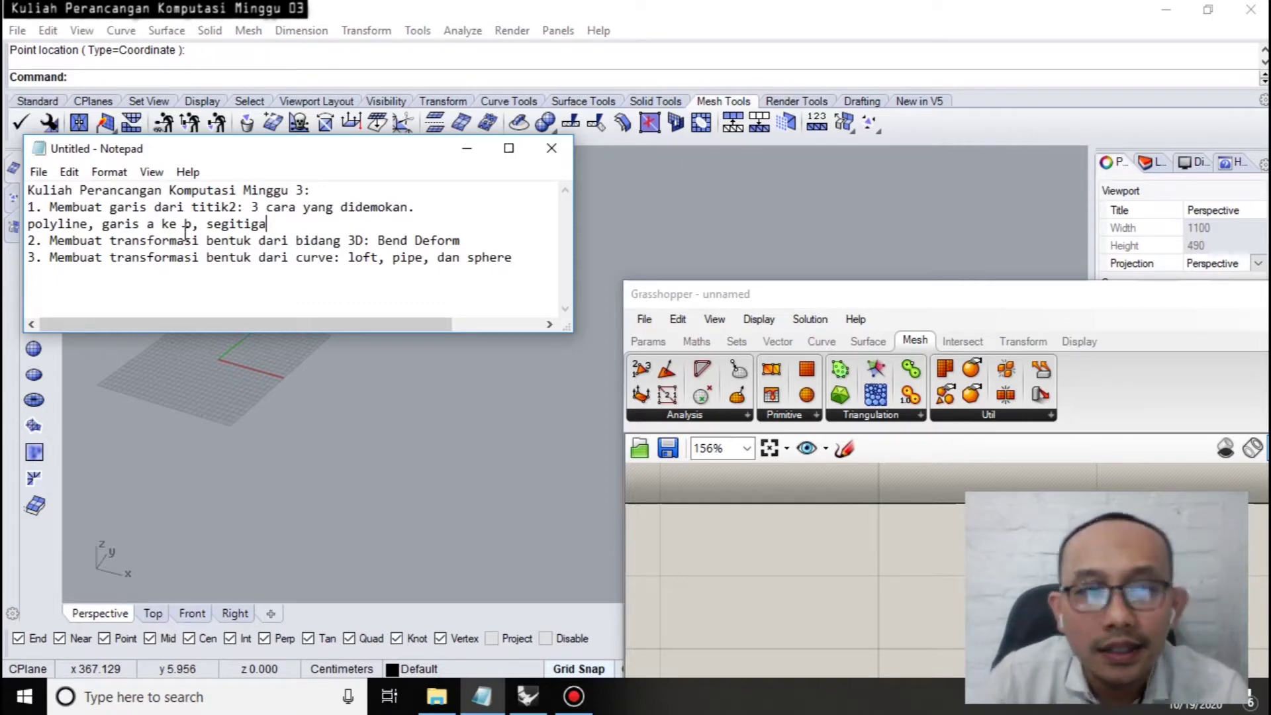
drag(268, 225, 25, 207)
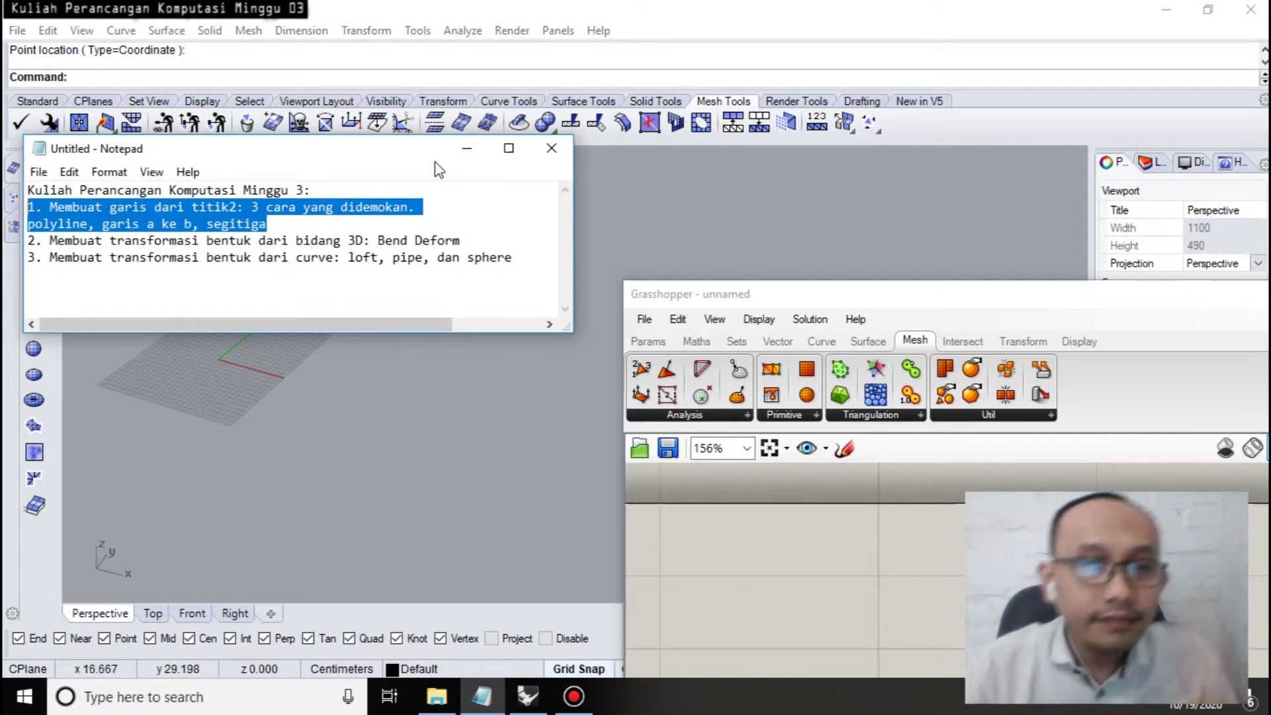
click(491, 229)
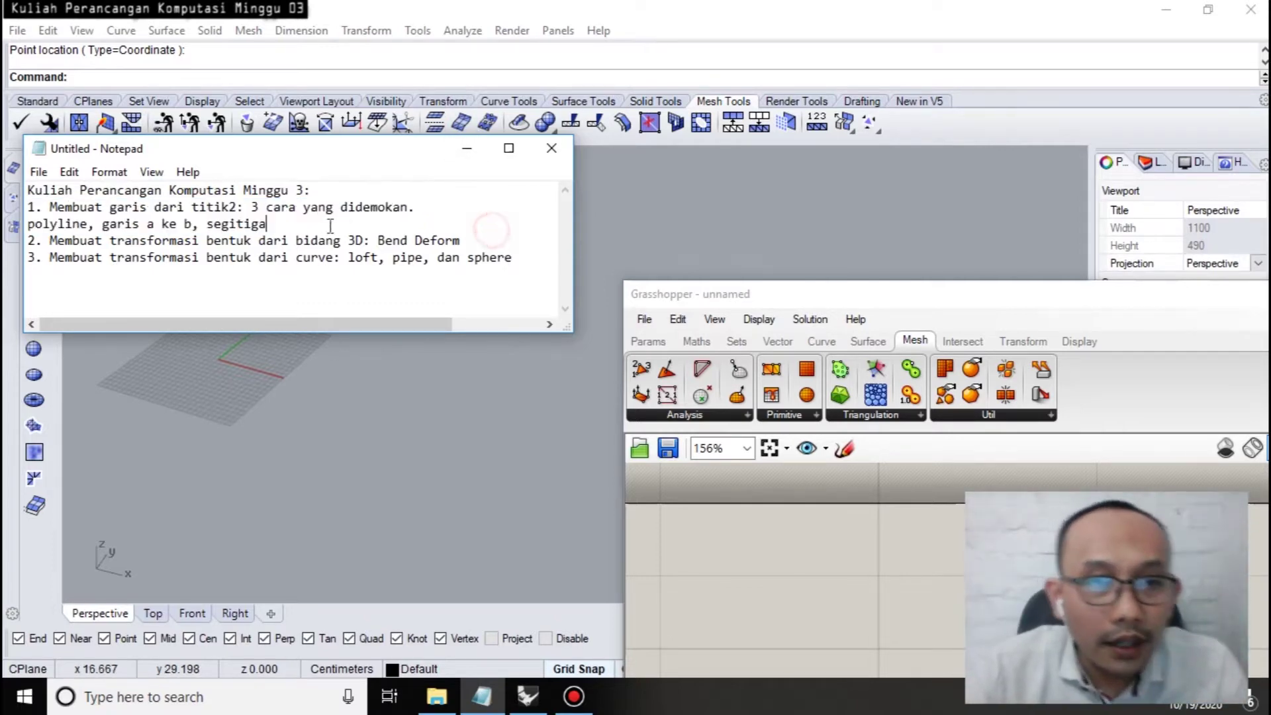
drag(27, 240, 186, 240)
click(364, 251)
drag(485, 242, 28, 240)
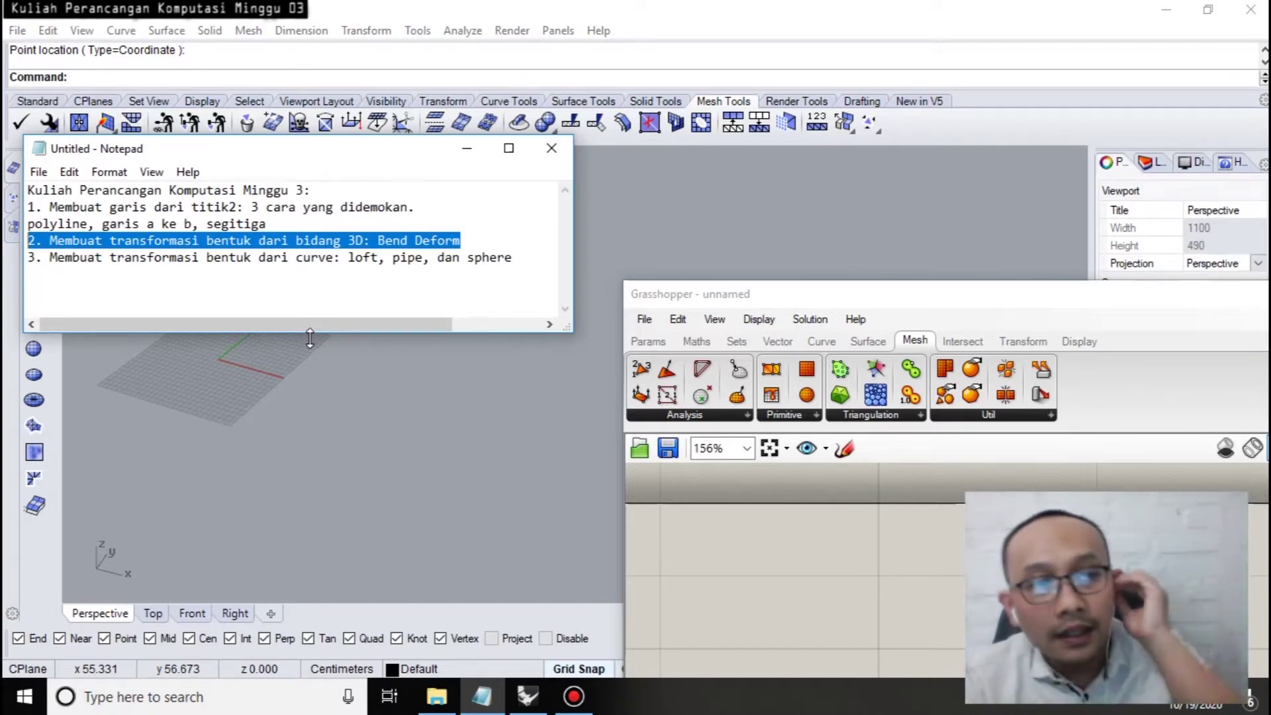
drag(28, 256, 336, 253)
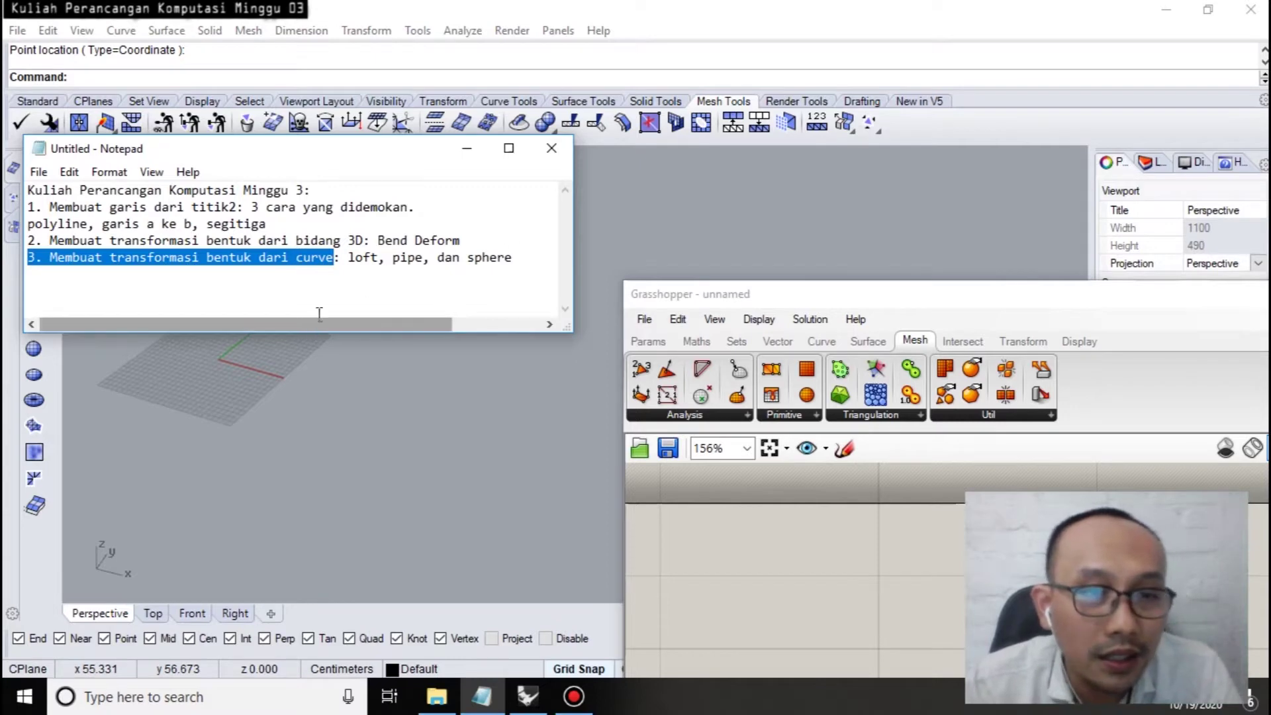
drag(349, 259, 379, 259)
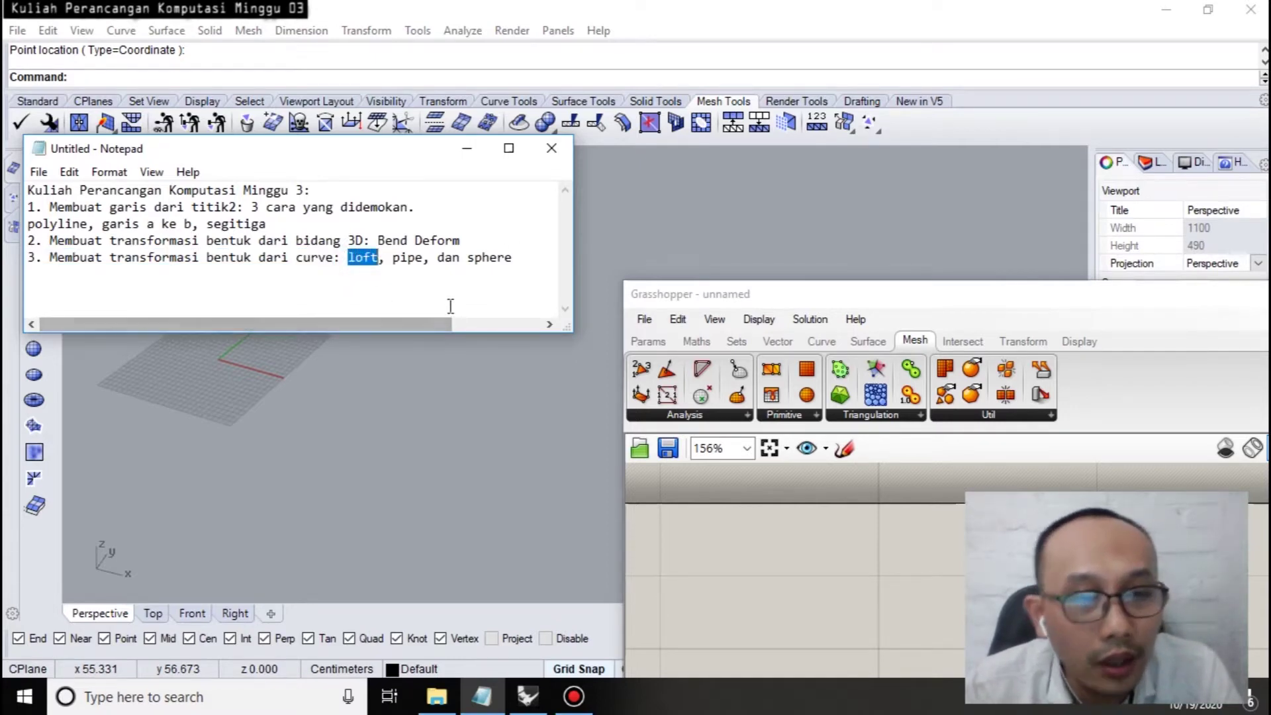
drag(394, 262, 41, 246)
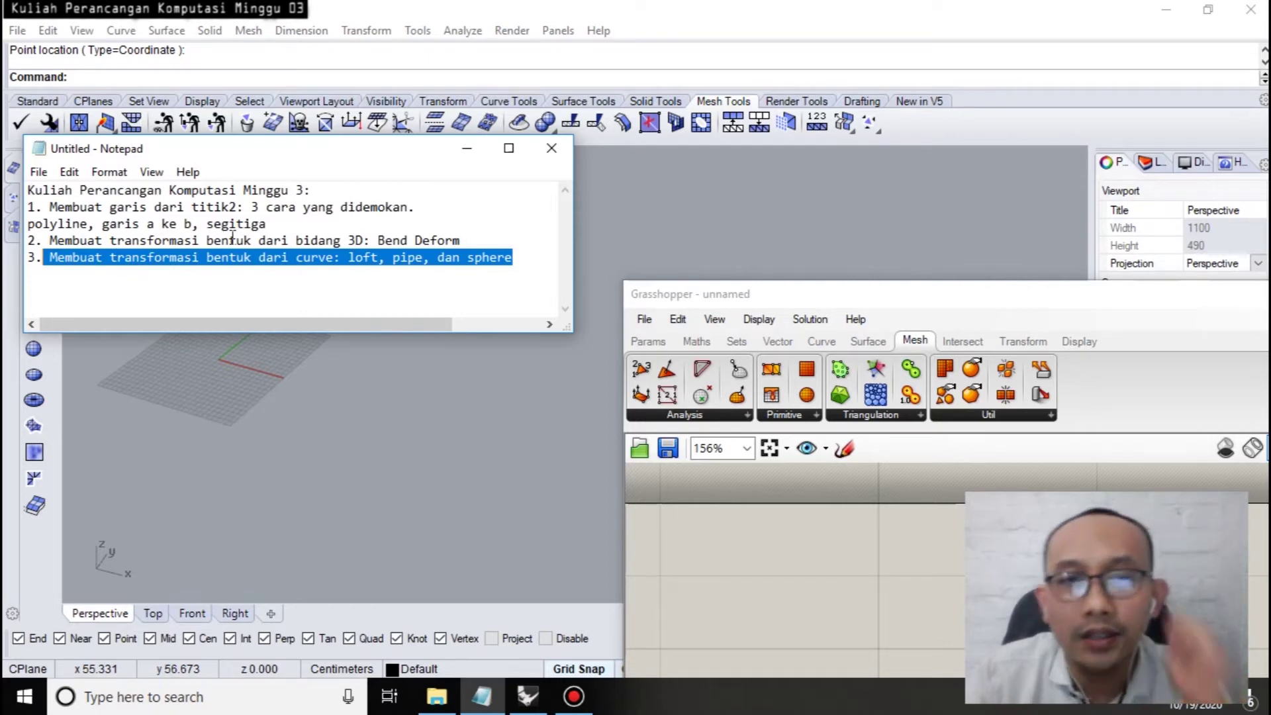
Switch to Grasshopper and add a Point parameter to the canvas.
click(858, 299)
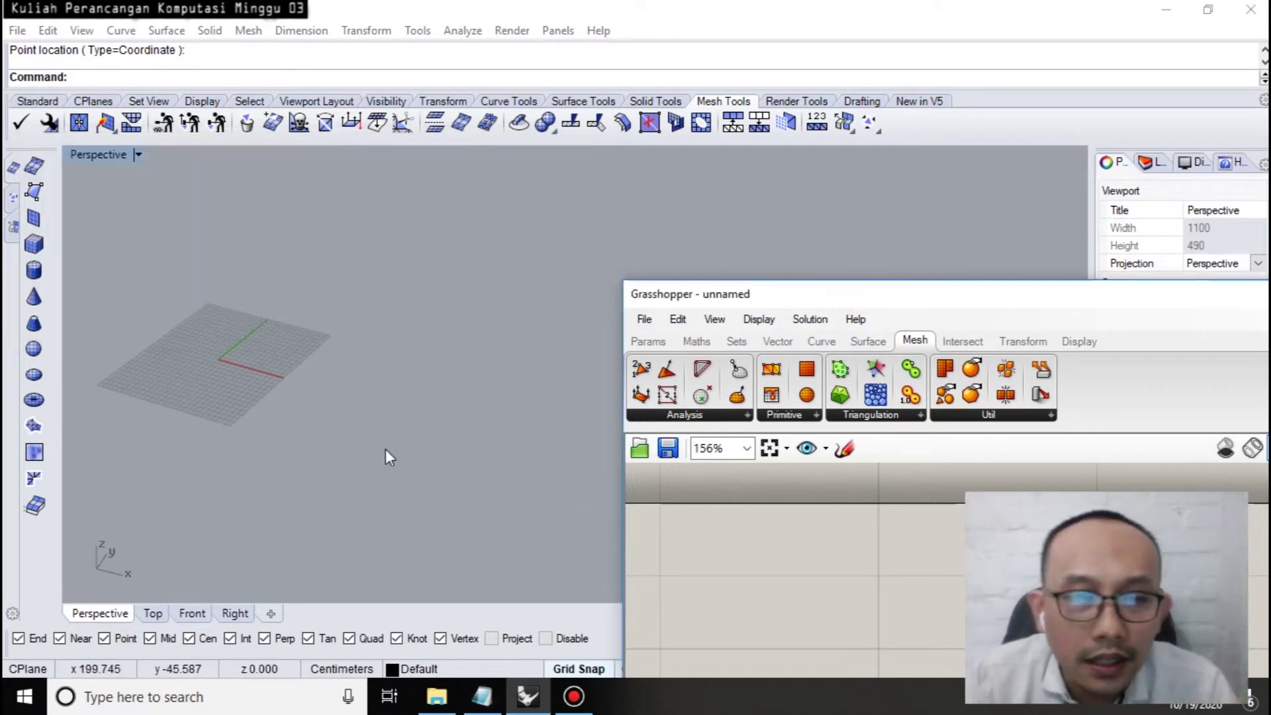
scroll(385, 448, down, 3)
scroll(438, 442, up, 3)
scroll(934, 616, down, 5)
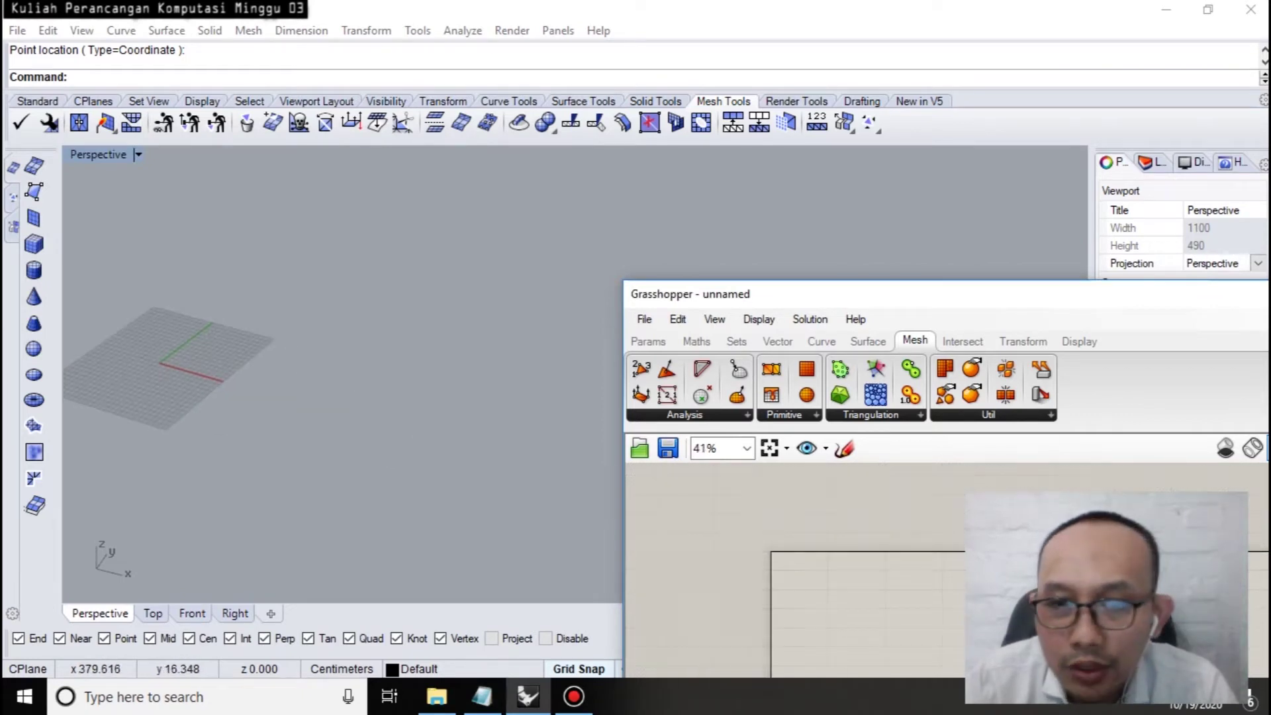
scroll(933, 617, down, 3)
right_drag(919, 553, 843, 559)
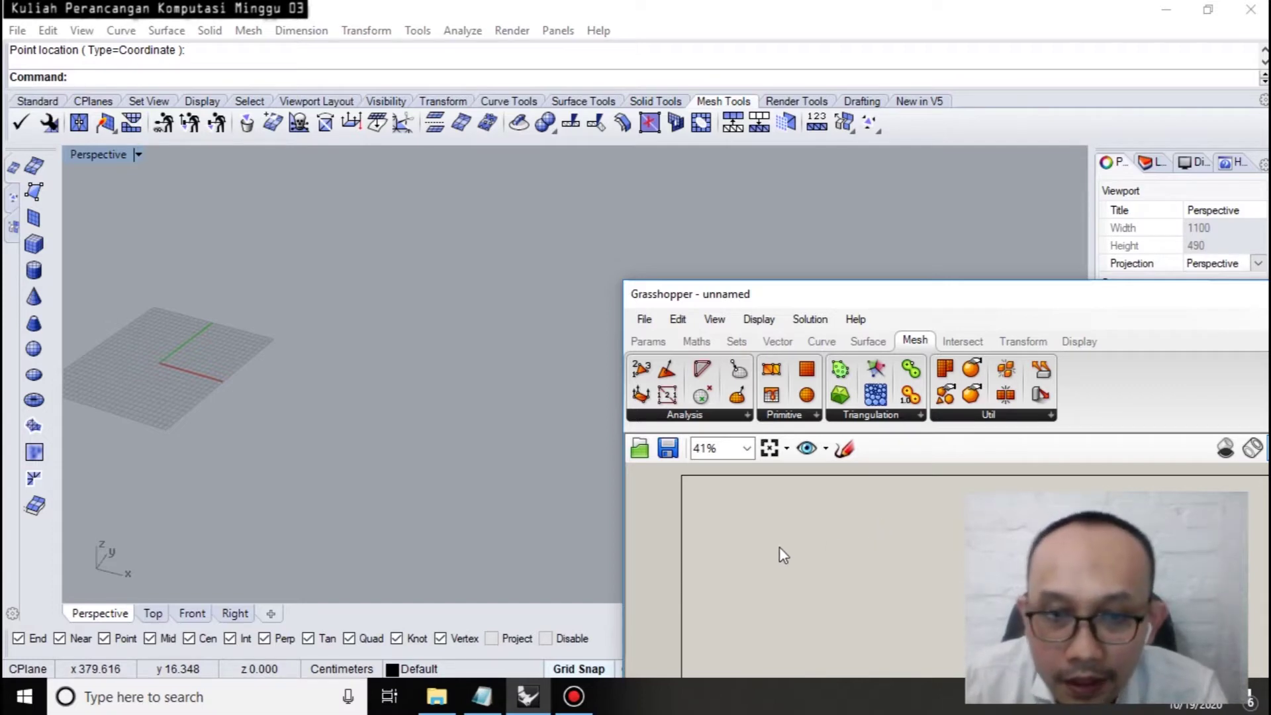
double_click(850, 558)
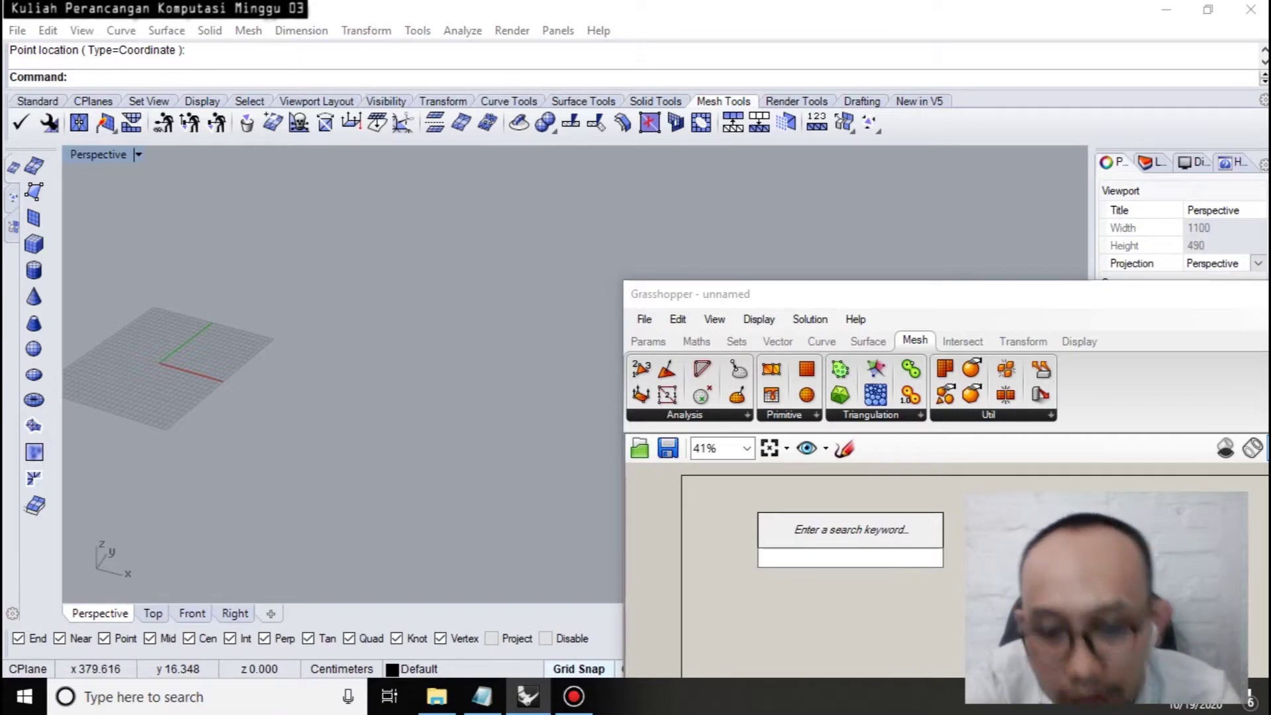
text(point)
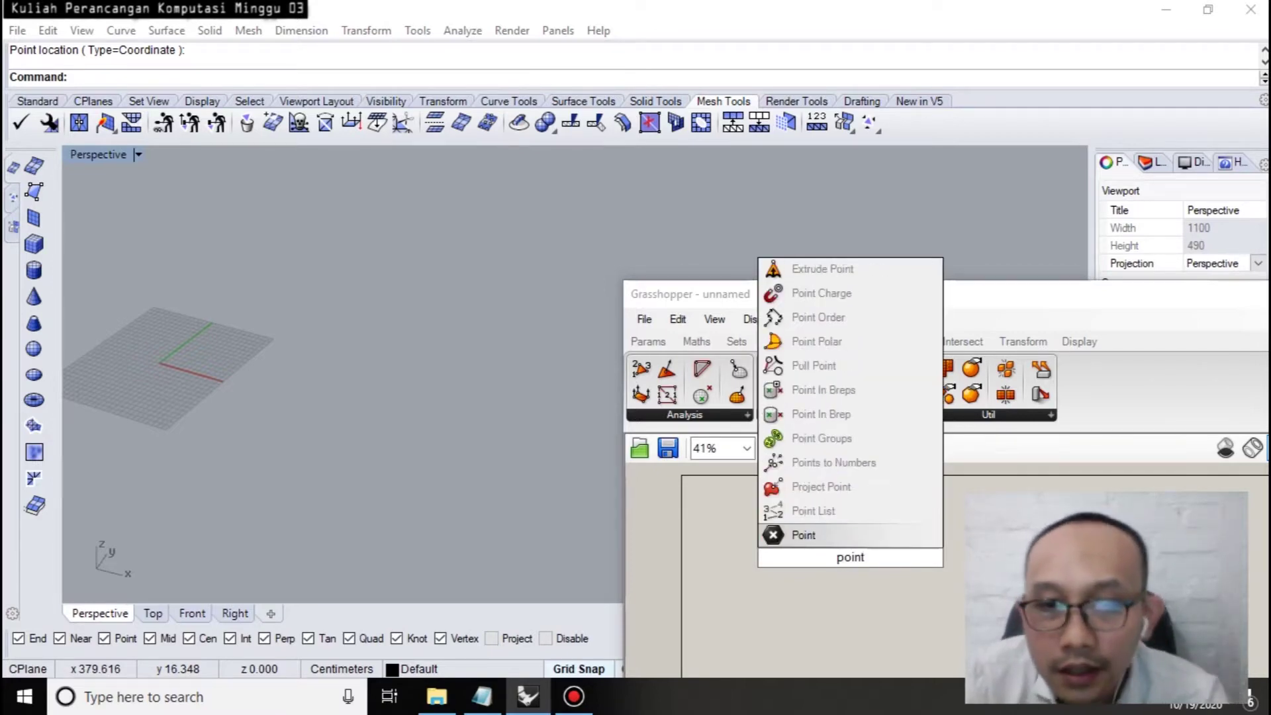
click(868, 542)
Set one point for the Point parameter, placed in the Perspective viewport beyond the grid at about x 161, y 99.
scroll(867, 554, up, 6)
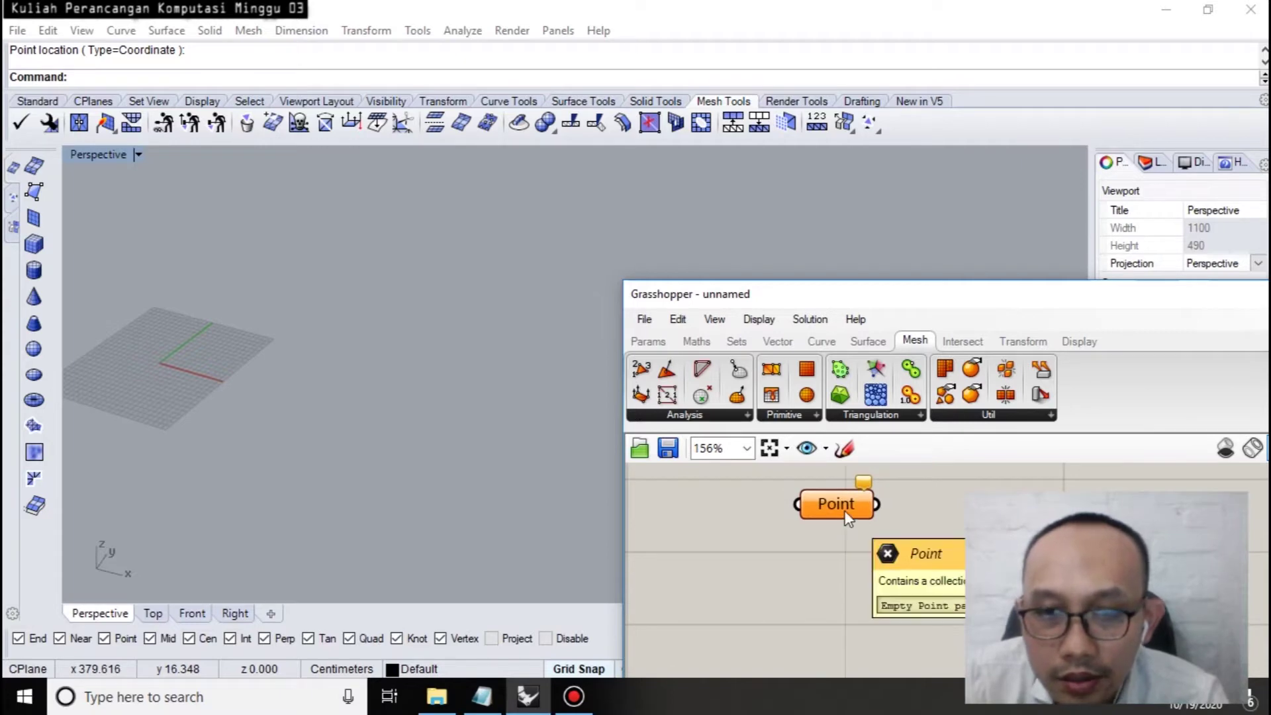
right_click(846, 513)
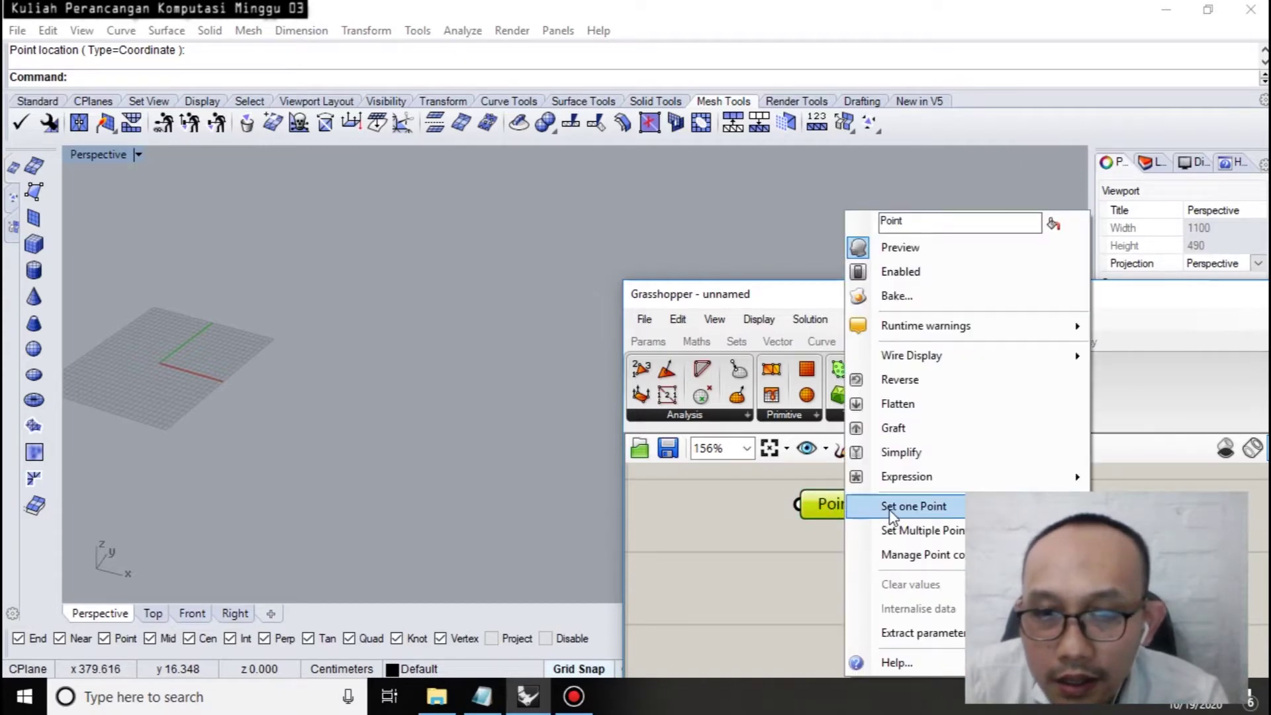
click(910, 508)
click(376, 344)
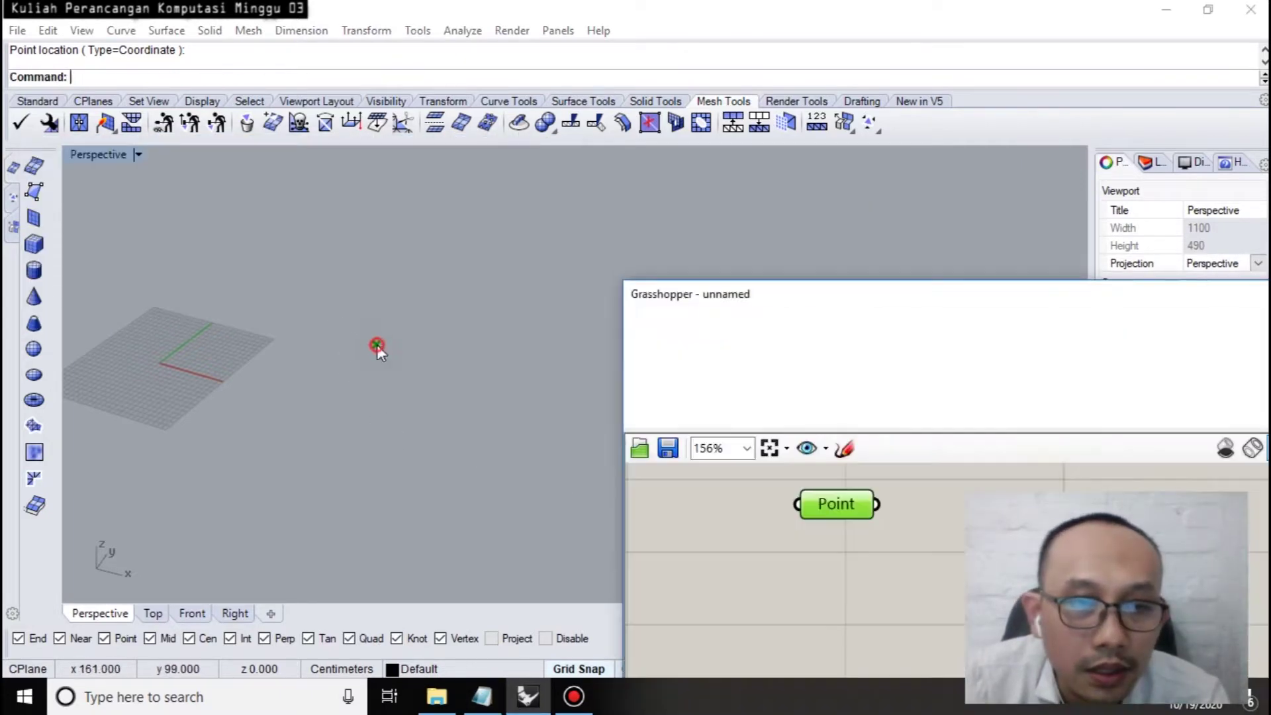
Add a second Point parameter to the canvas below the first one.
scroll(837, 549, down, 2)
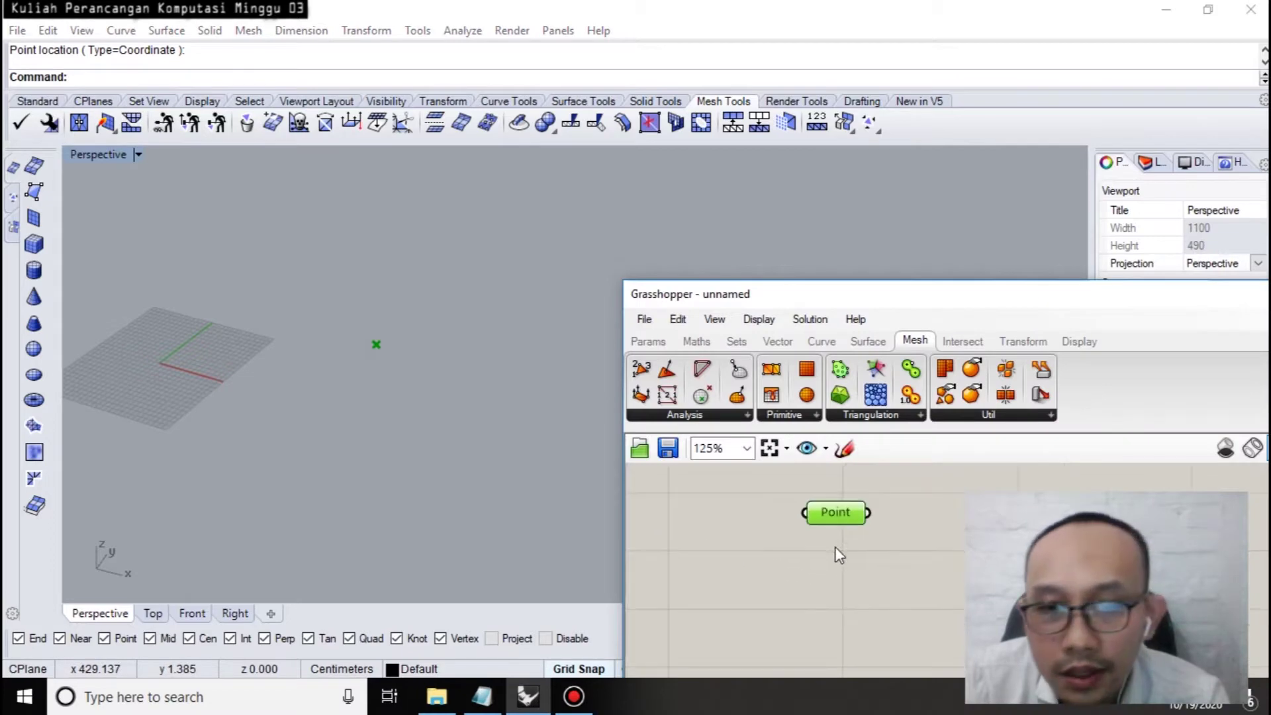
double_click(852, 623)
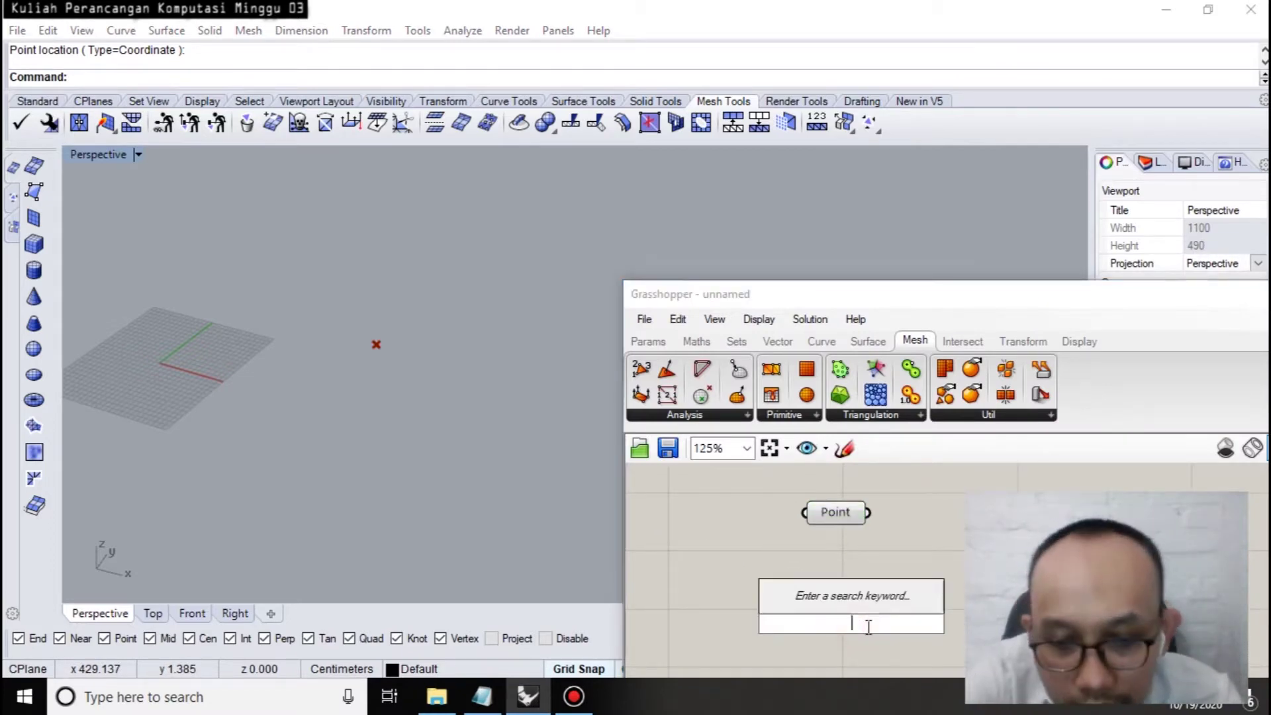
text(point)
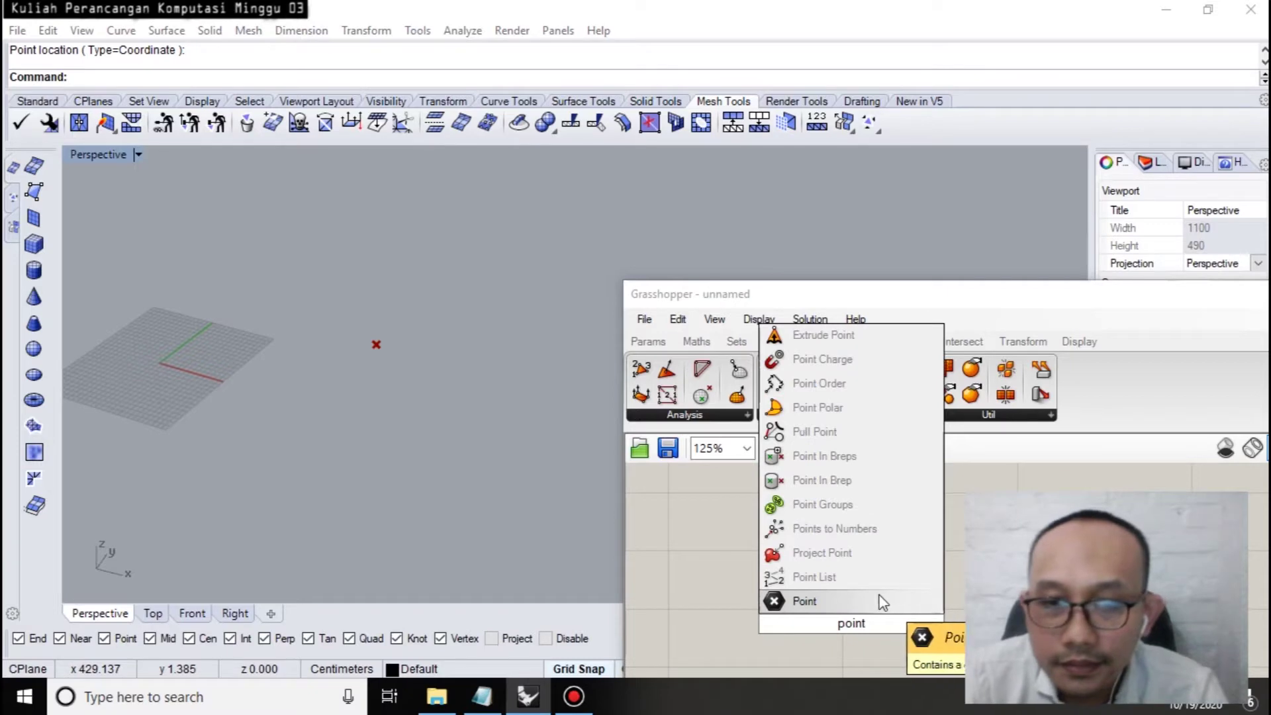
click(884, 603)
right_click(861, 625)
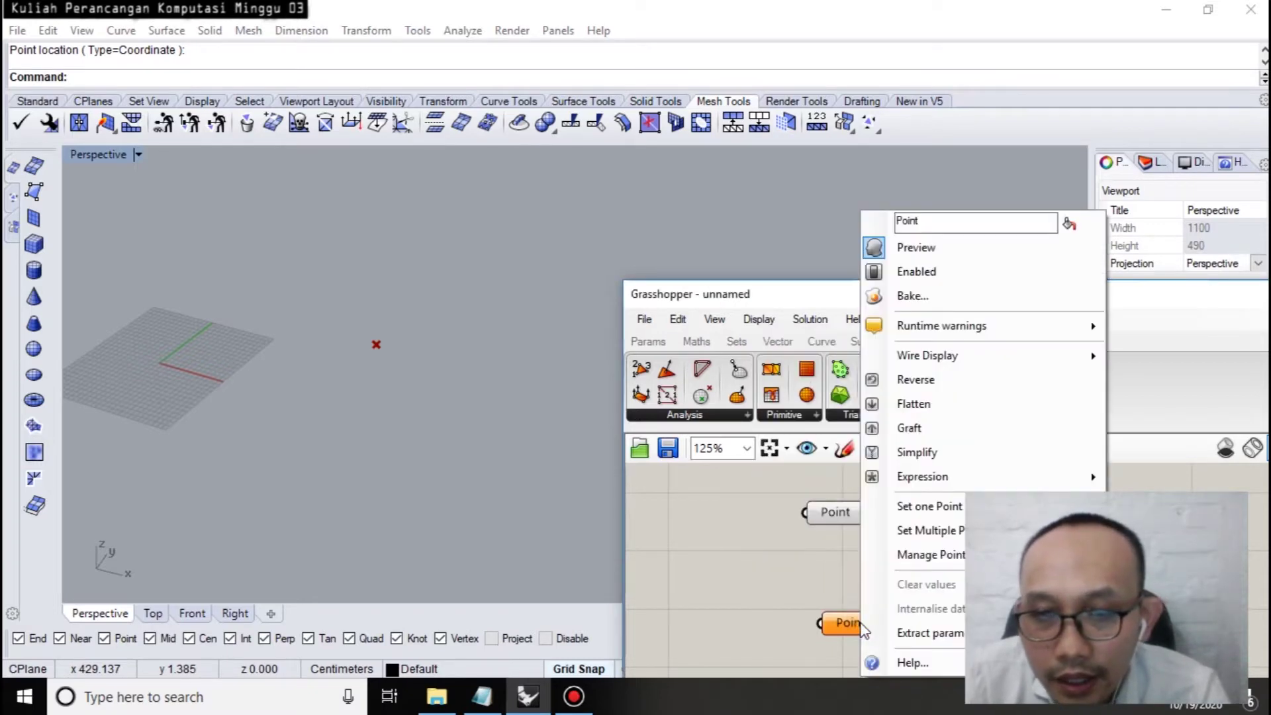
click(929, 530)
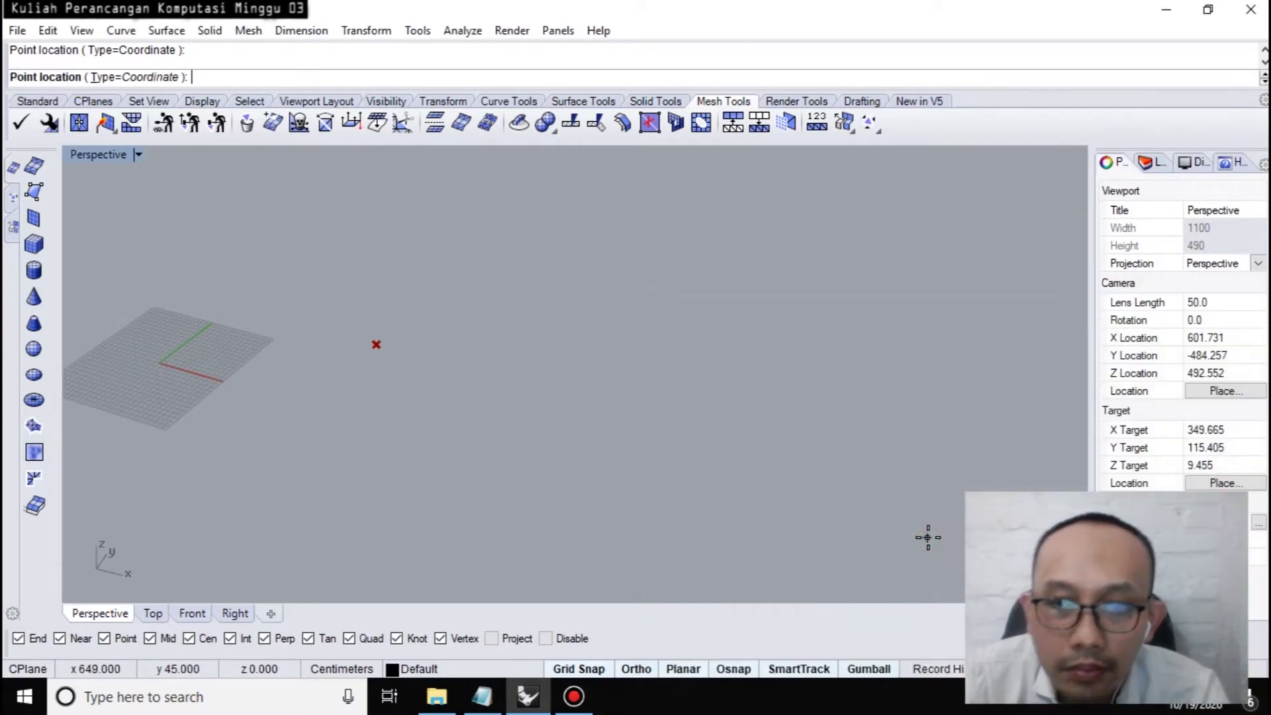
key(Return)
Set one point for the second Point parameter, placed in the Perspective viewport in front of the first point, beside the grid.
right_click(837, 621)
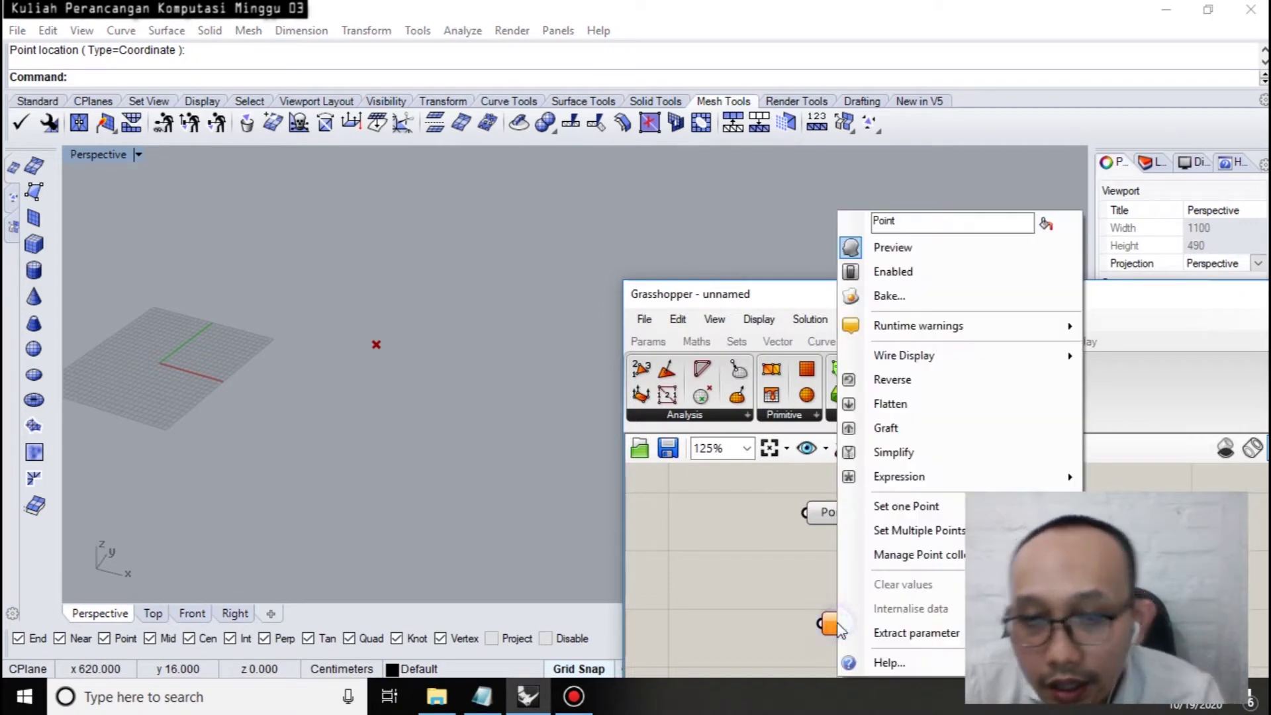
click(935, 505)
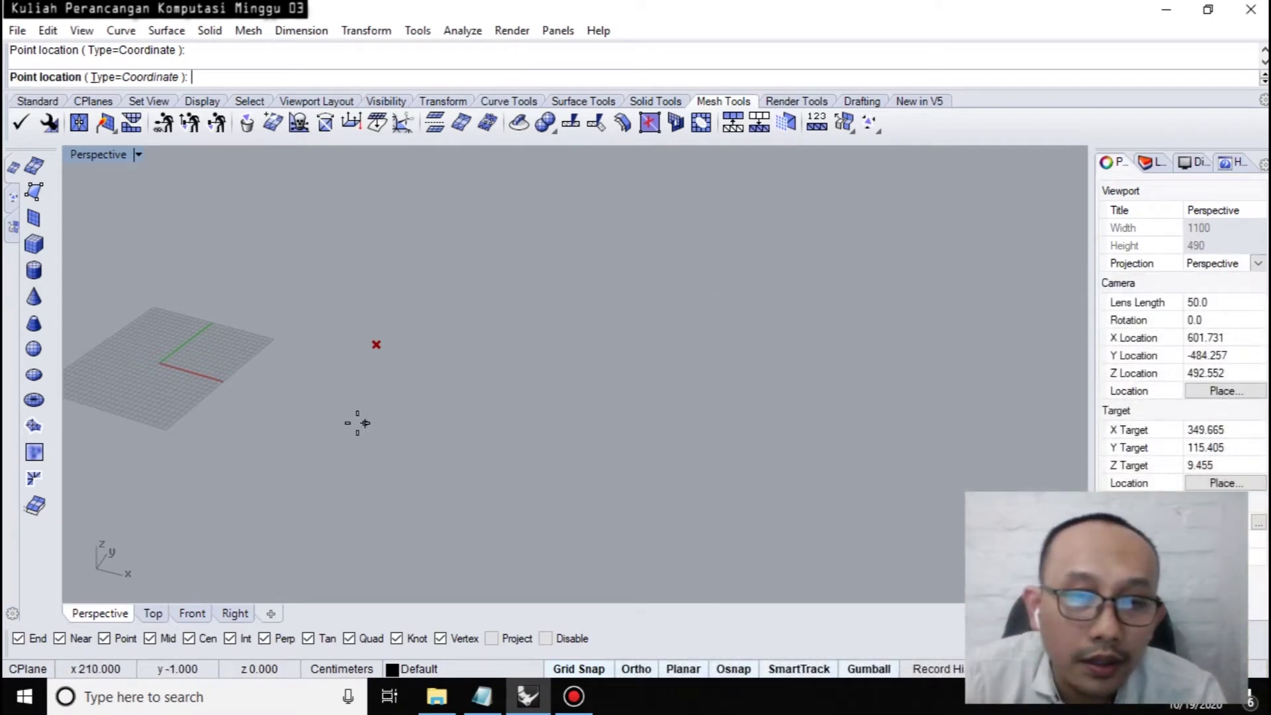
click(278, 424)
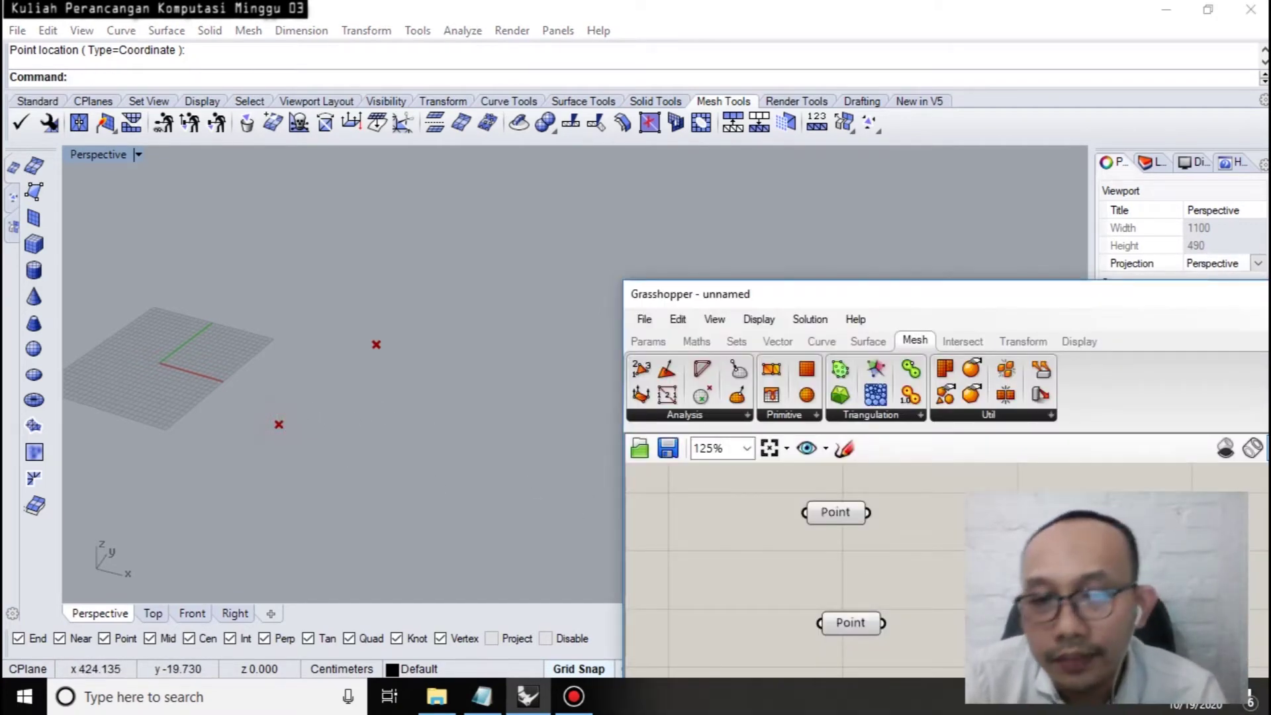
Select the two Point parameters in turn to check which viewport point each one controls.
scroll(1017, 554, down, 2)
click(871, 522)
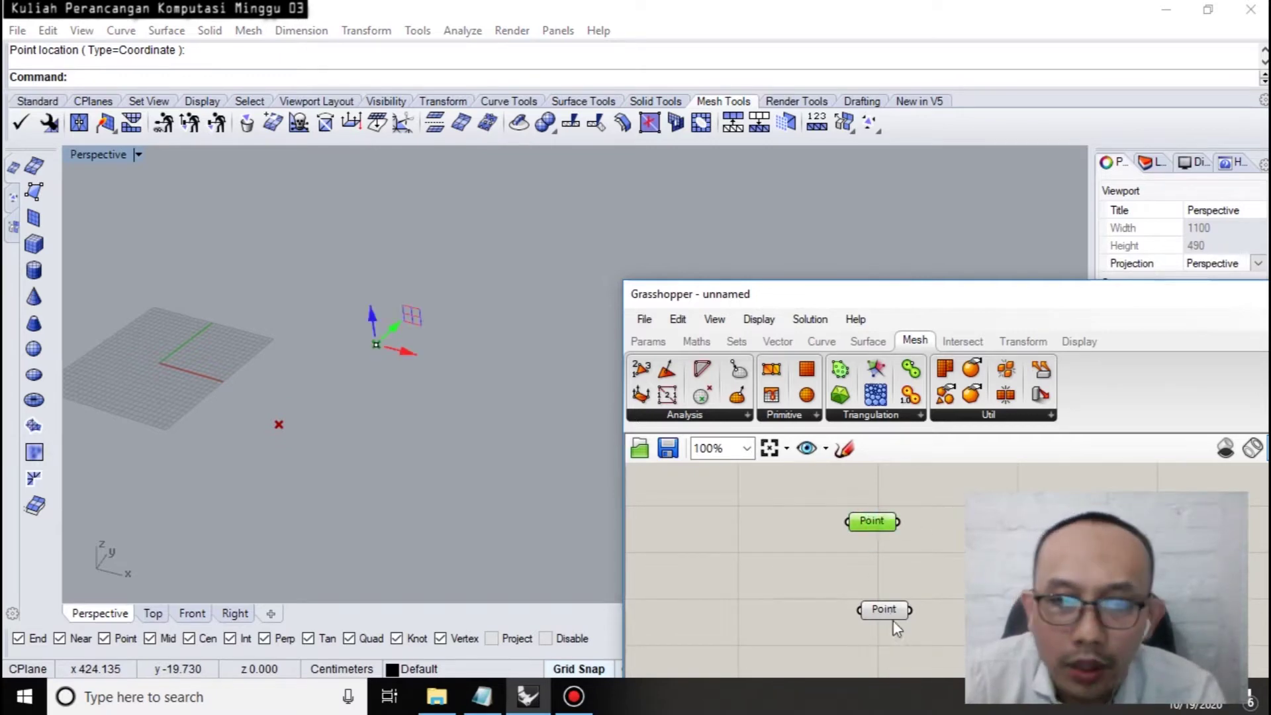
click(887, 609)
click(872, 521)
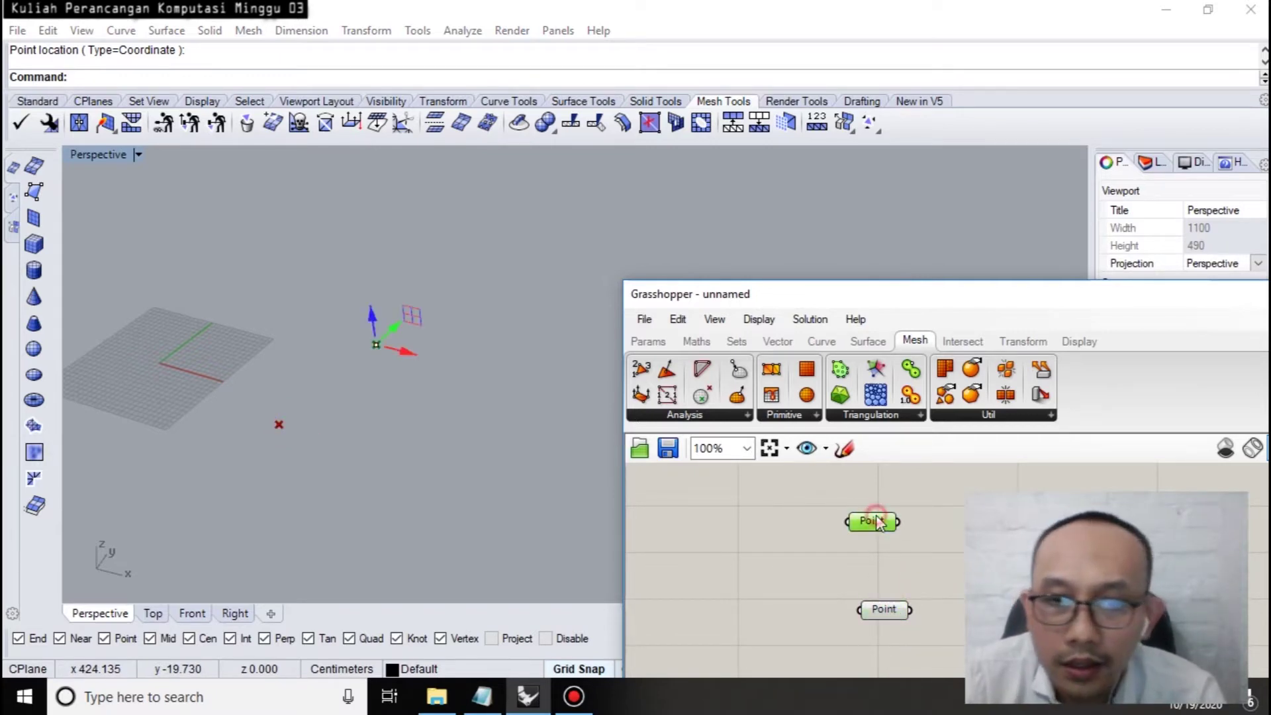
click(893, 608)
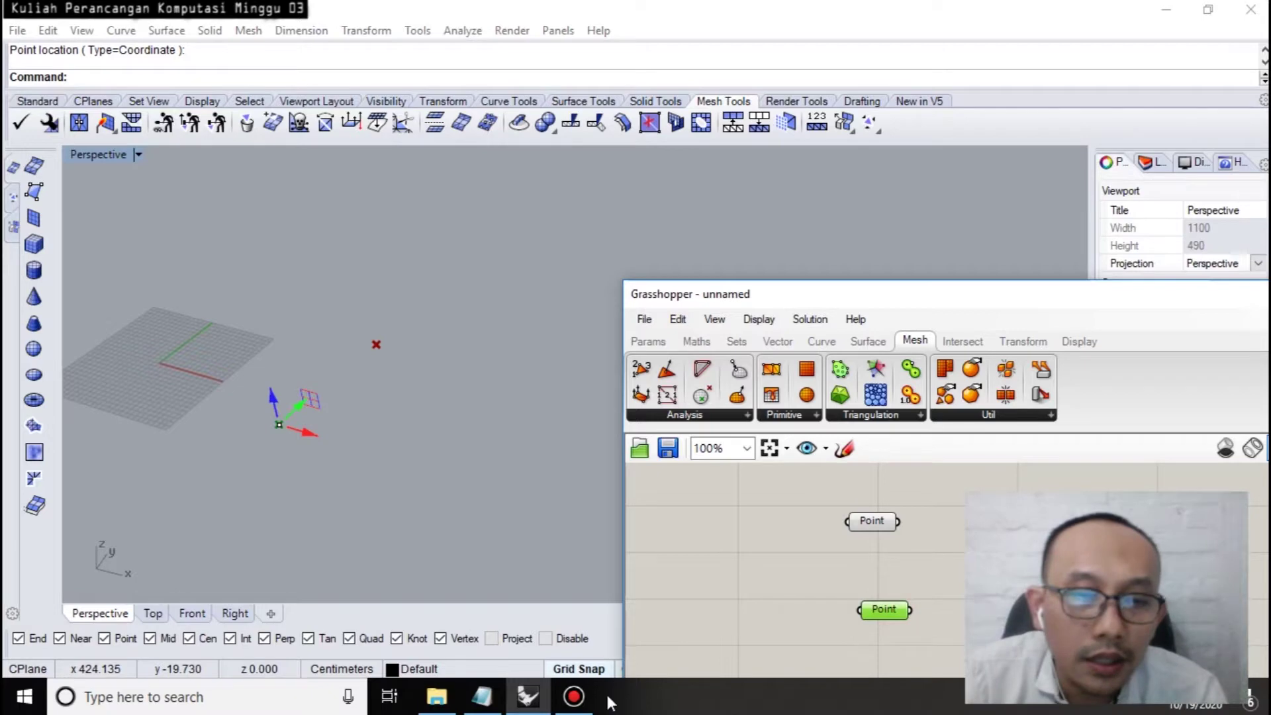
Check the polyline and "garis a ke b" items in the Notepad lecture notes, then minimize the notes.
click(482, 696)
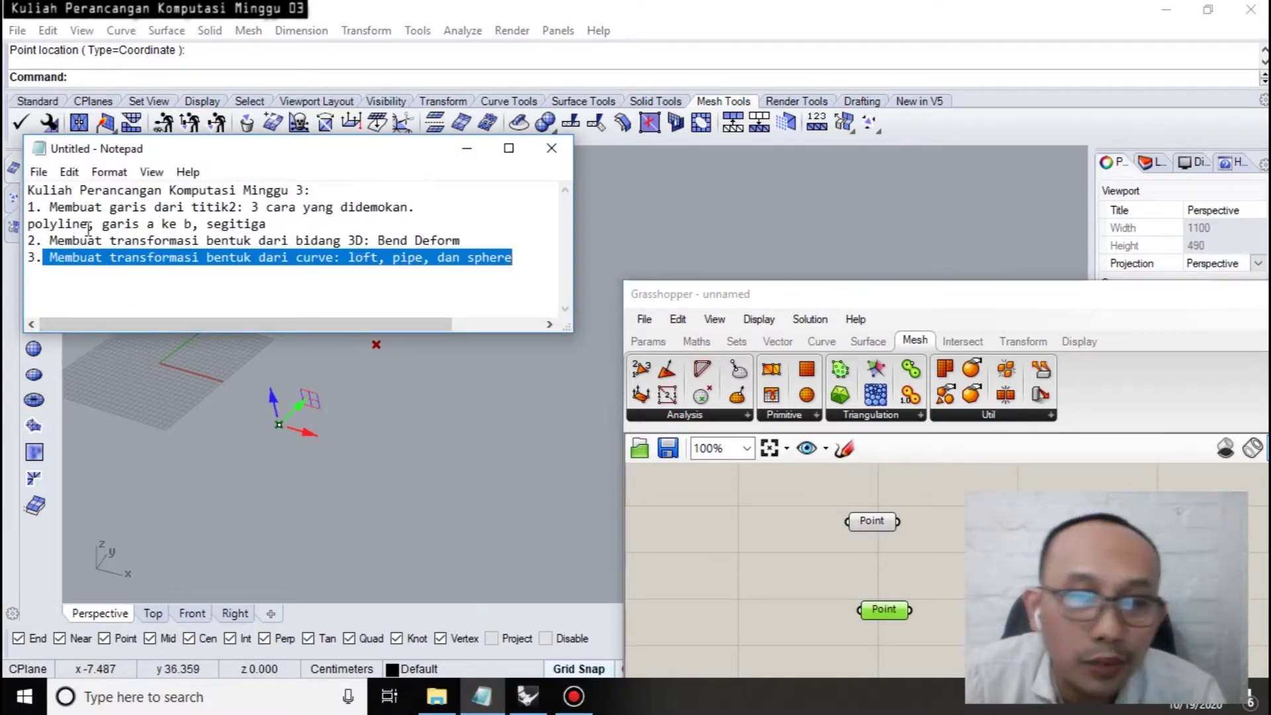
drag(88, 225, 29, 222)
drag(192, 225, 126, 225)
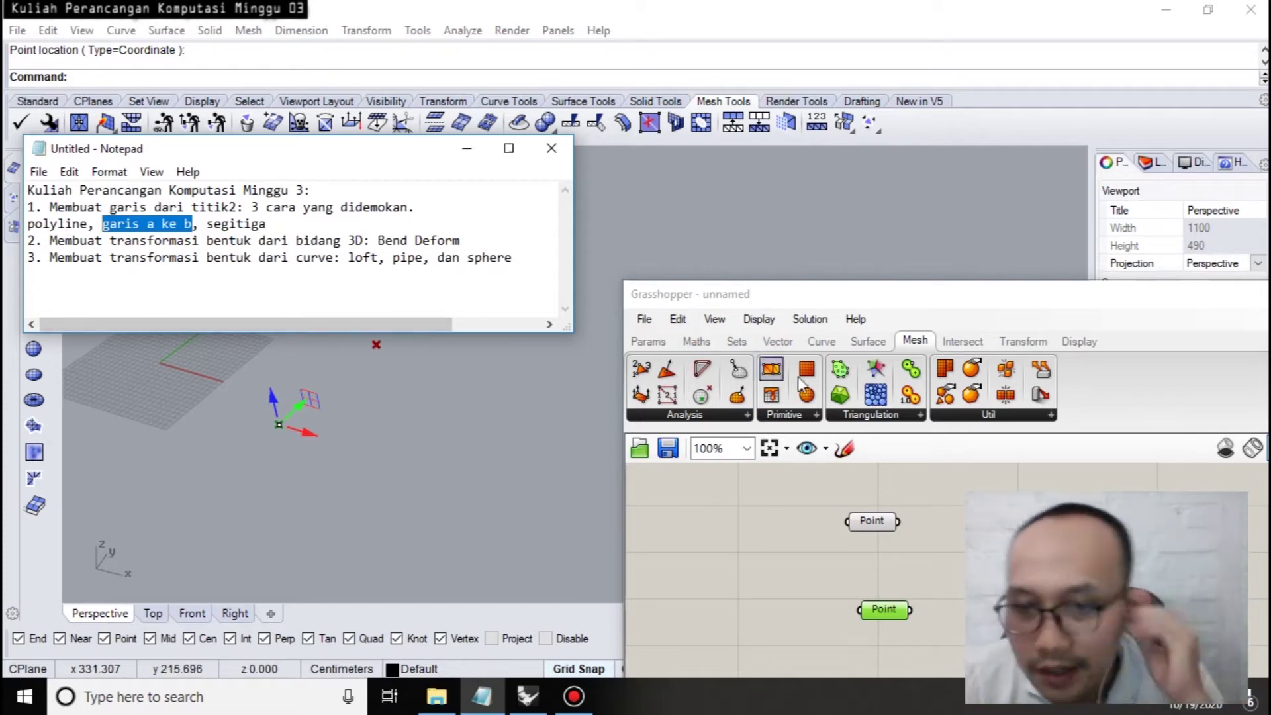
click(466, 147)
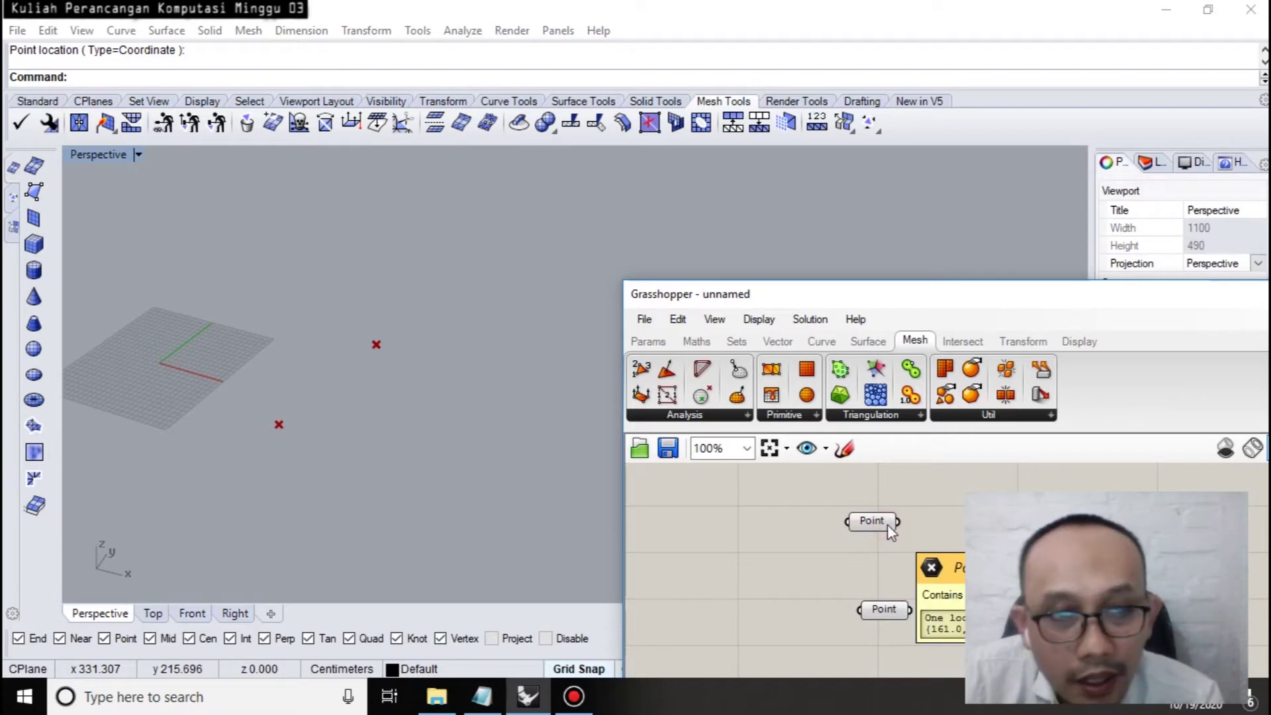
Connect the first and second Point parameters to the line component's two inputs to draw a line between both points.
drag(900, 525, 934, 546)
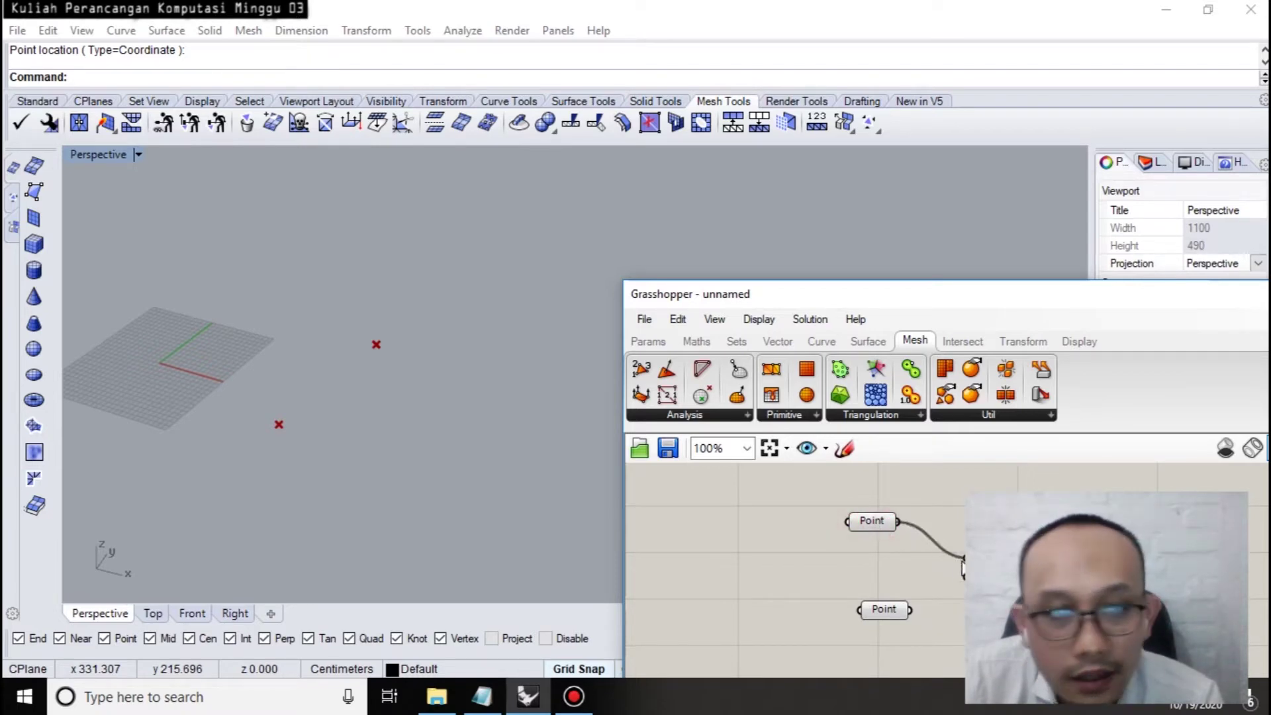
drag(914, 613, 964, 577)
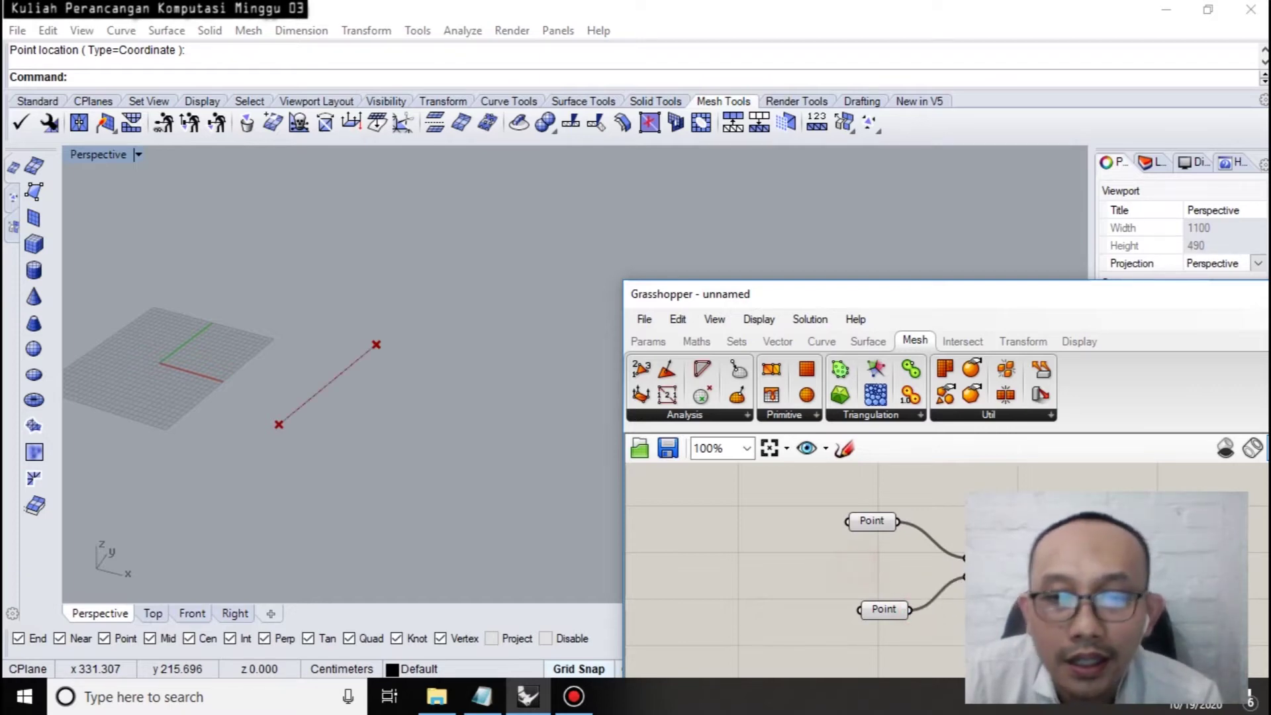
Select the line component to check the line it draws between the two points and inspect its output.
click(986, 568)
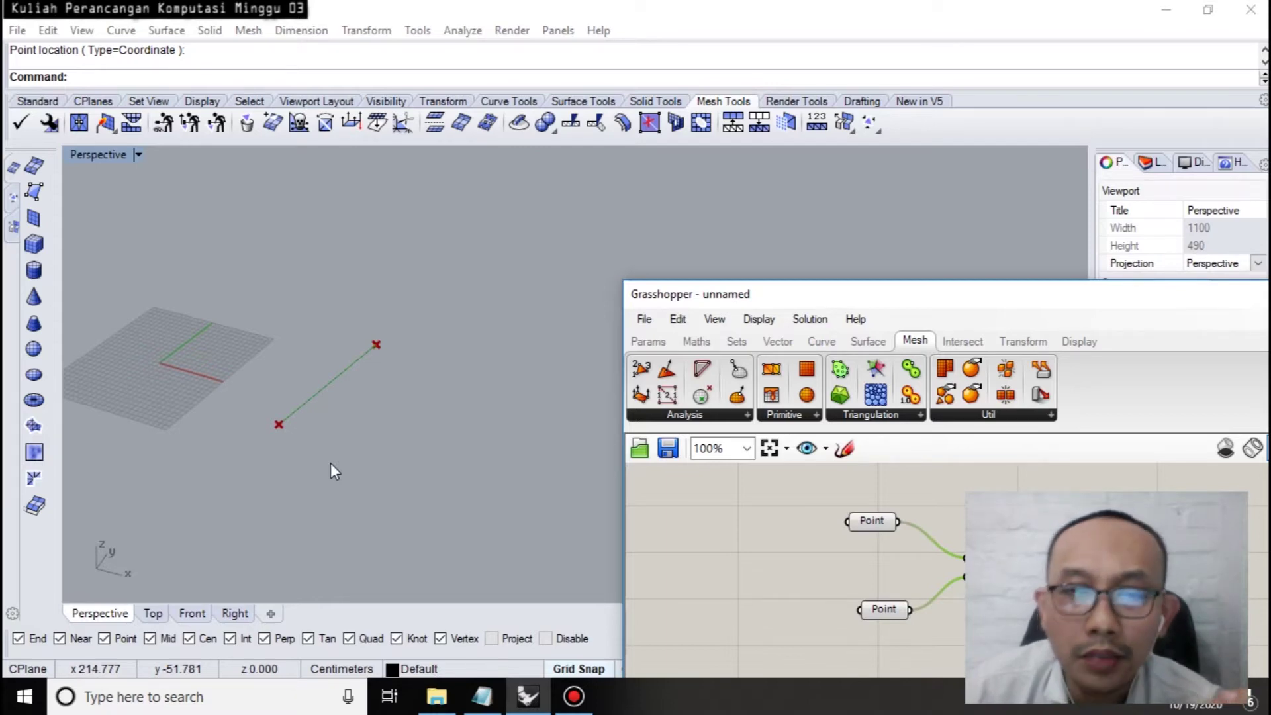
scroll(1033, 489, down, 3)
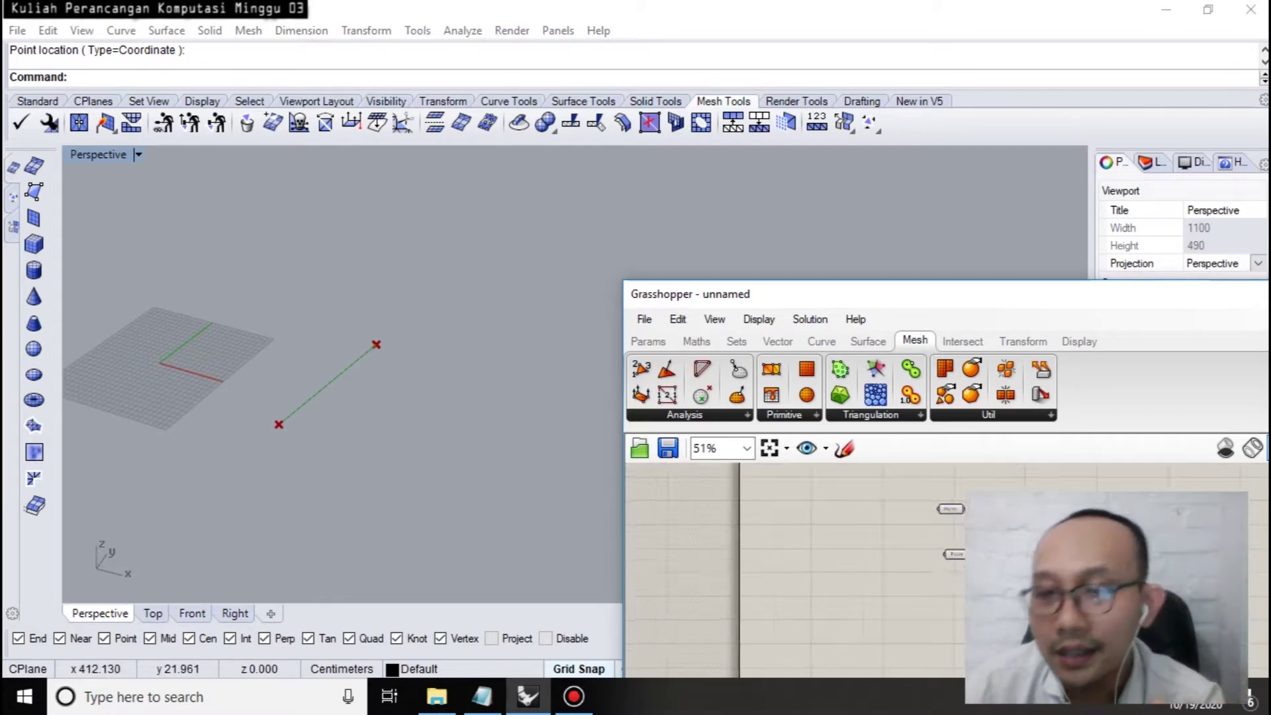
right_drag(1074, 562, 899, 546)
scroll(883, 528, up, 3)
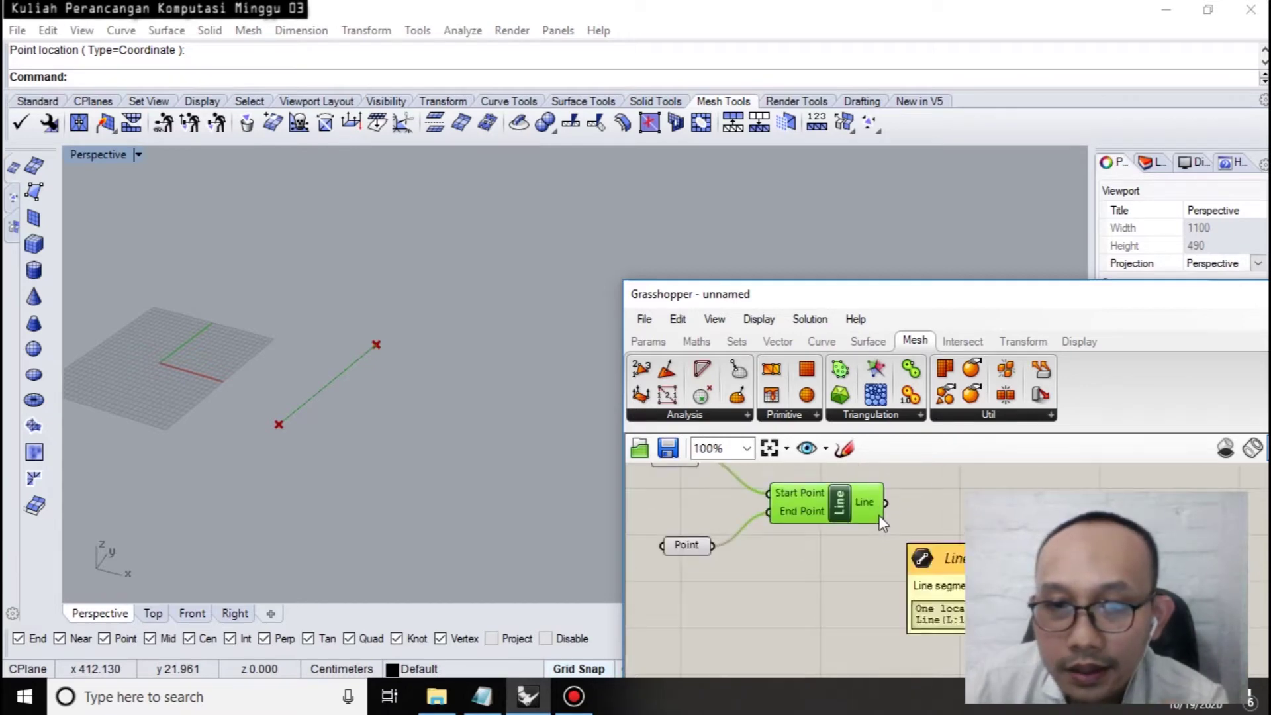
scroll(881, 531, down, 1)
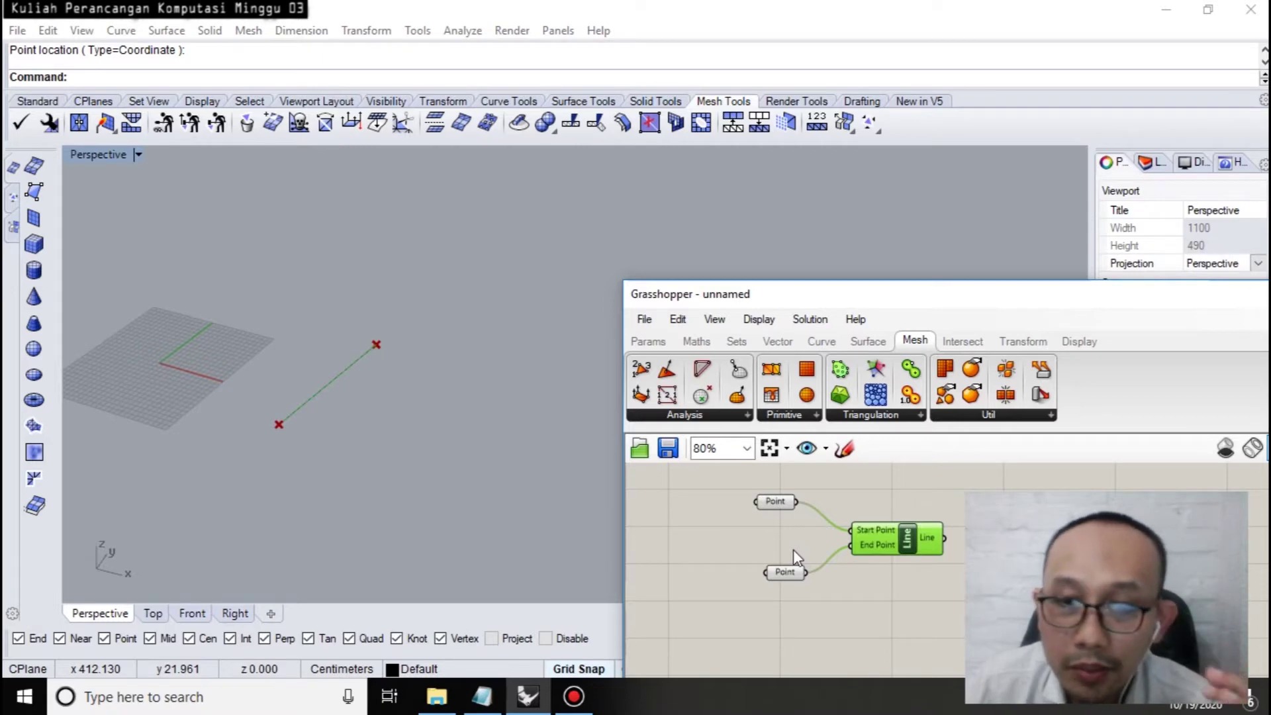
right_drag(913, 594, 902, 527)
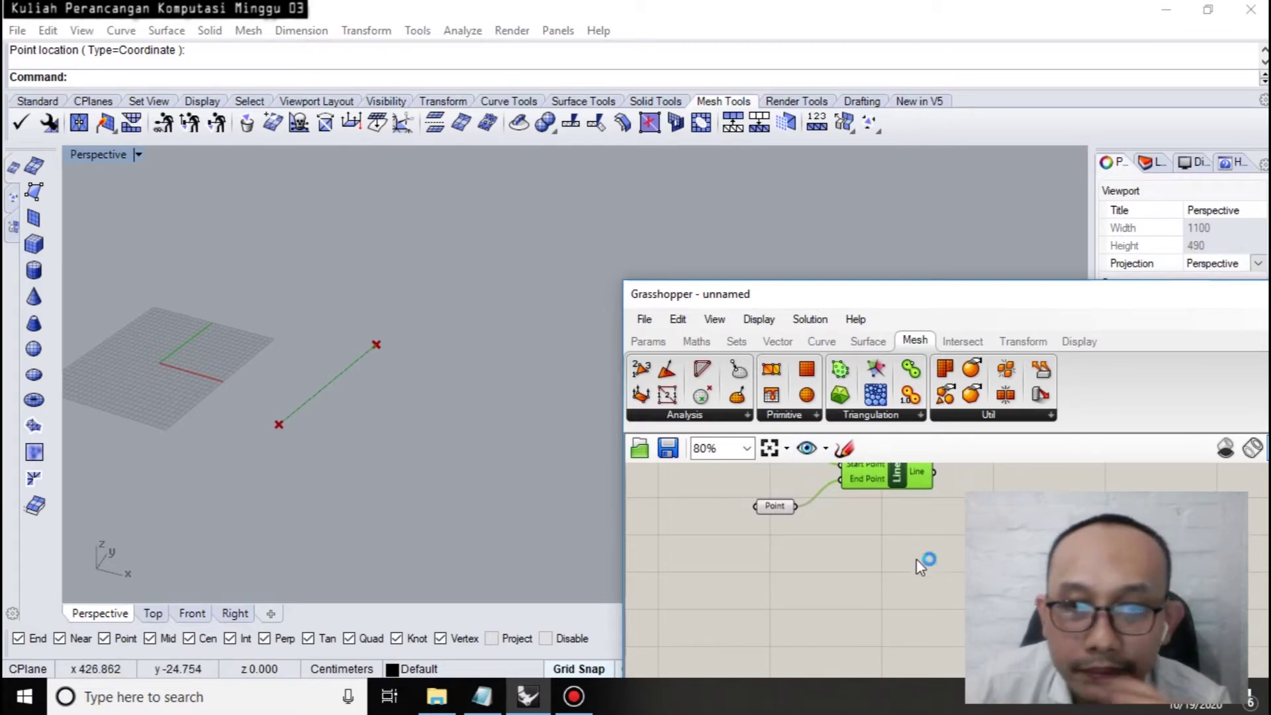
Place a Rhino point object in the Perspective viewport in front of the line, select it and delete it.
click(46, 103)
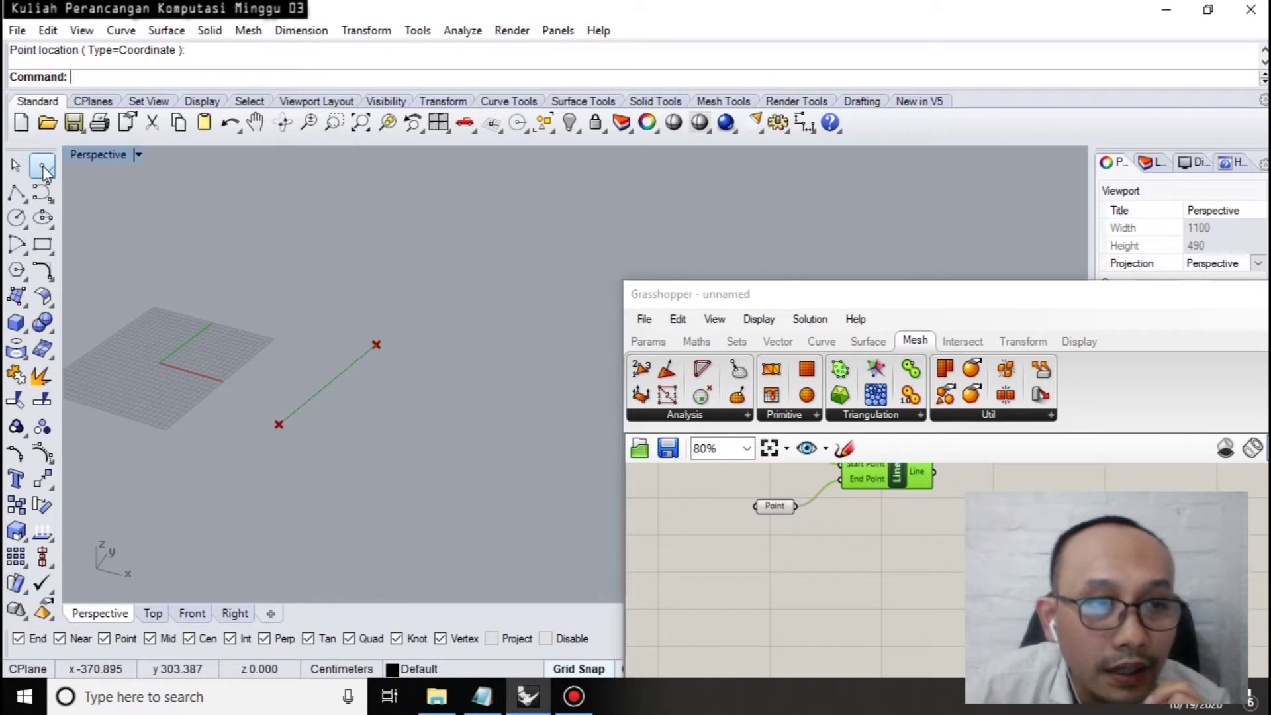
click(42, 166)
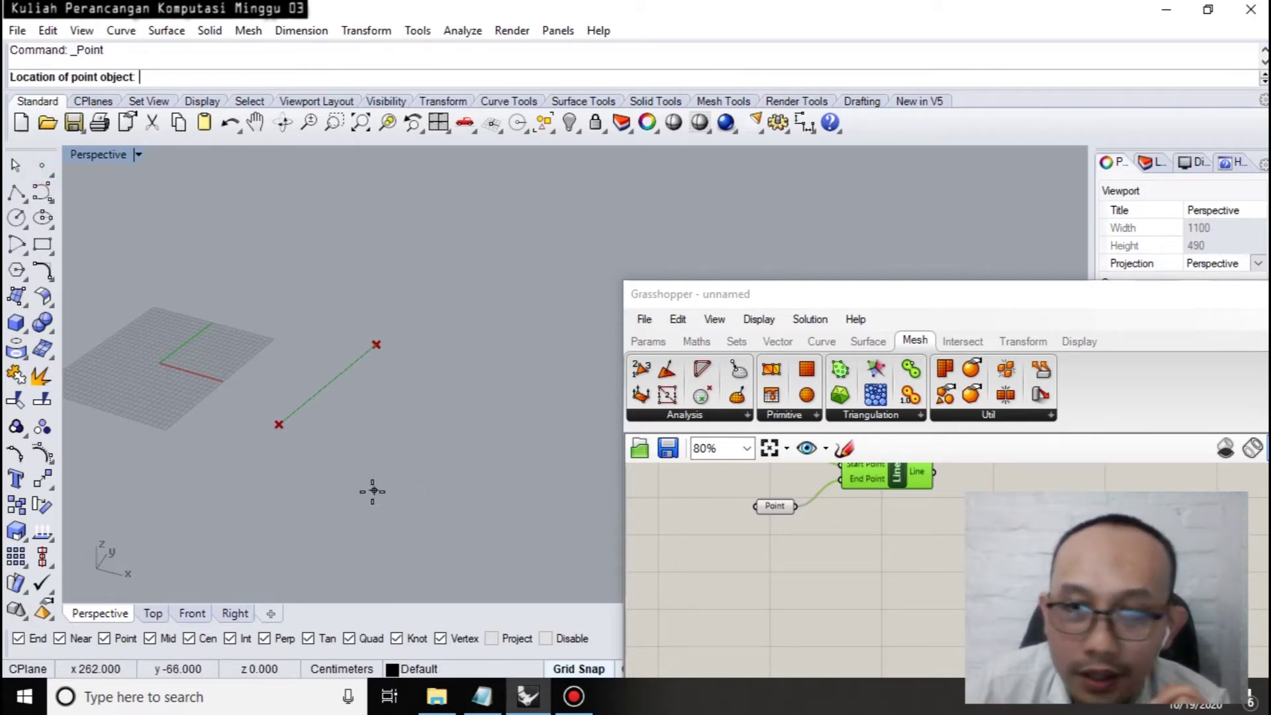
click(373, 492)
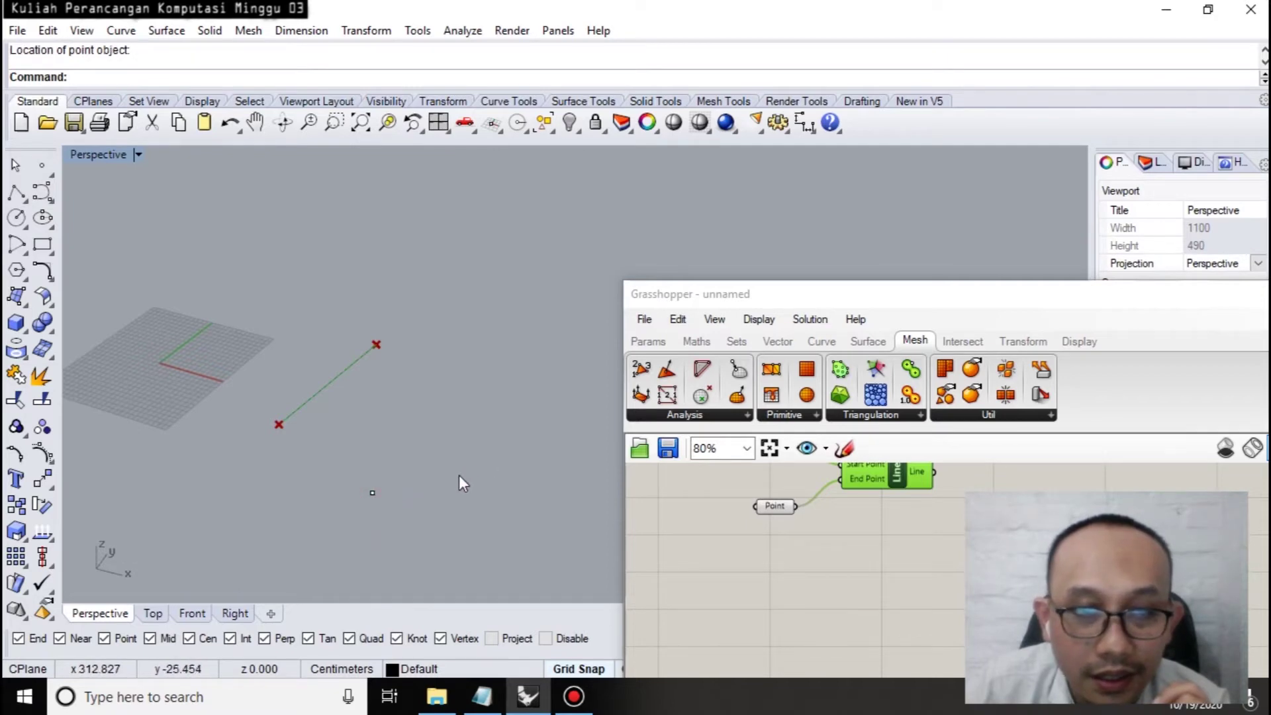
click(372, 493)
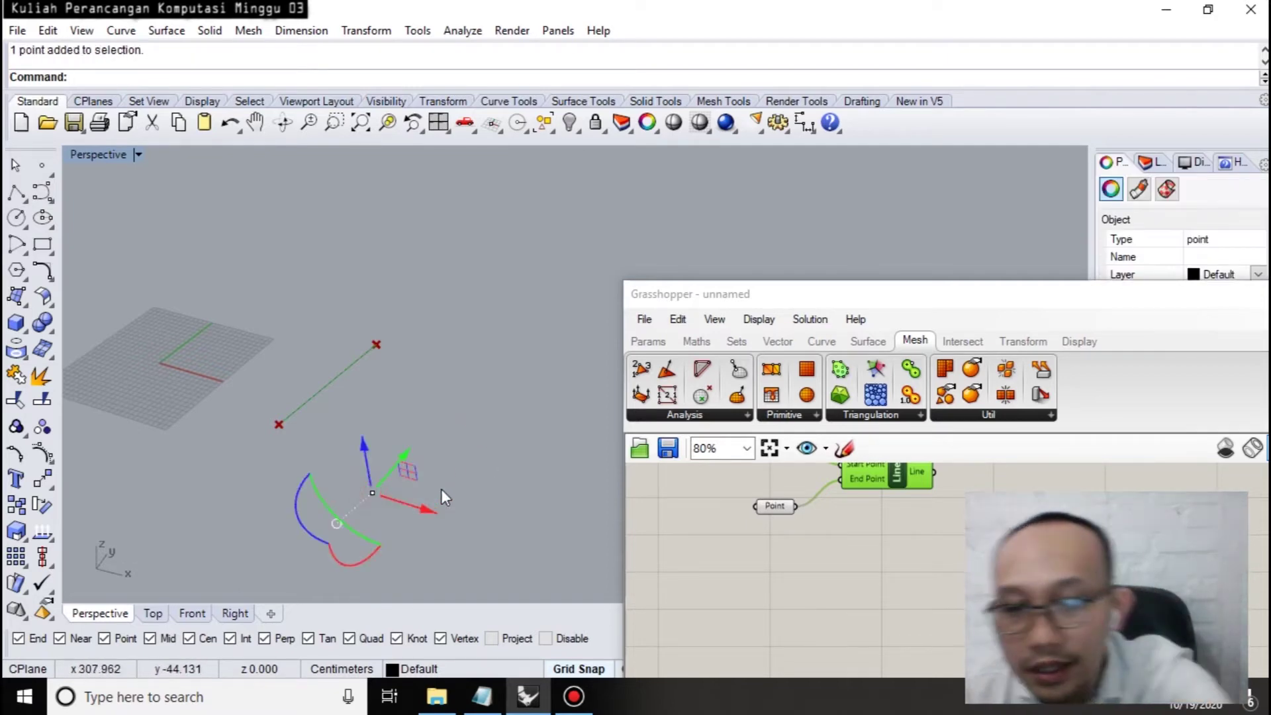
key(Delete)
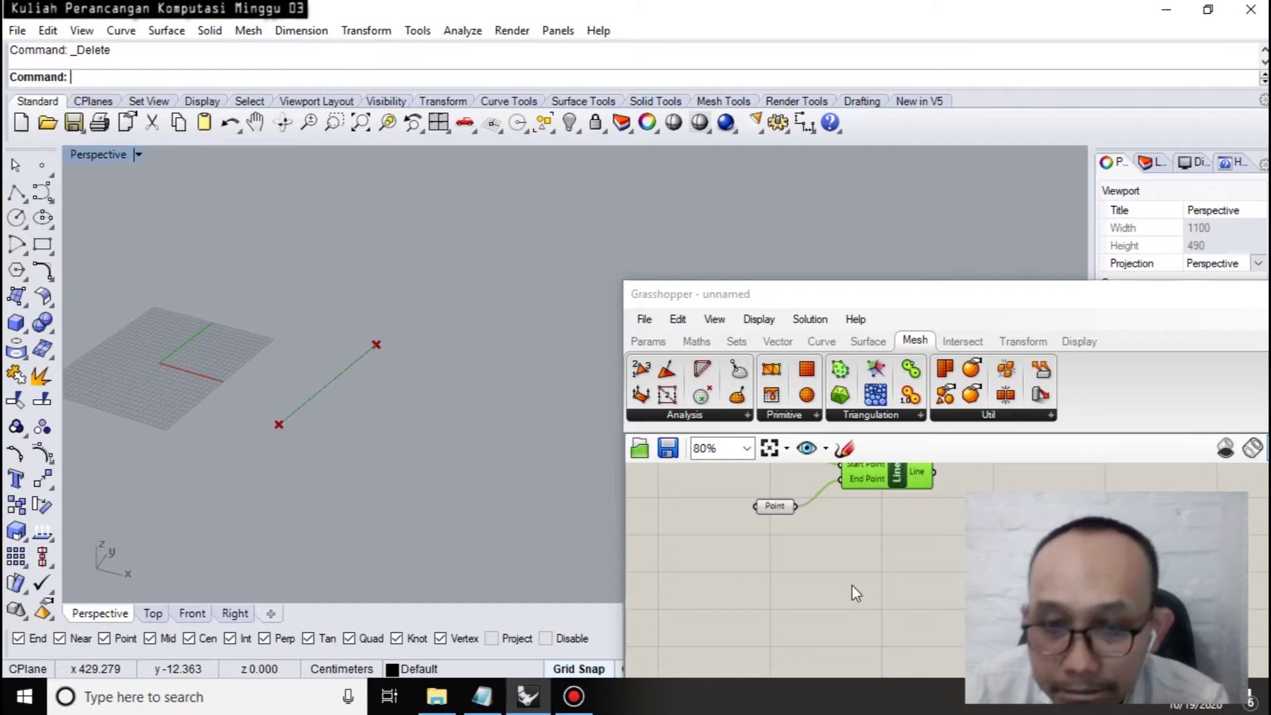
Add a third Point parameter to the Grasshopper canvas below the line component.
double_click(879, 587)
text(point)
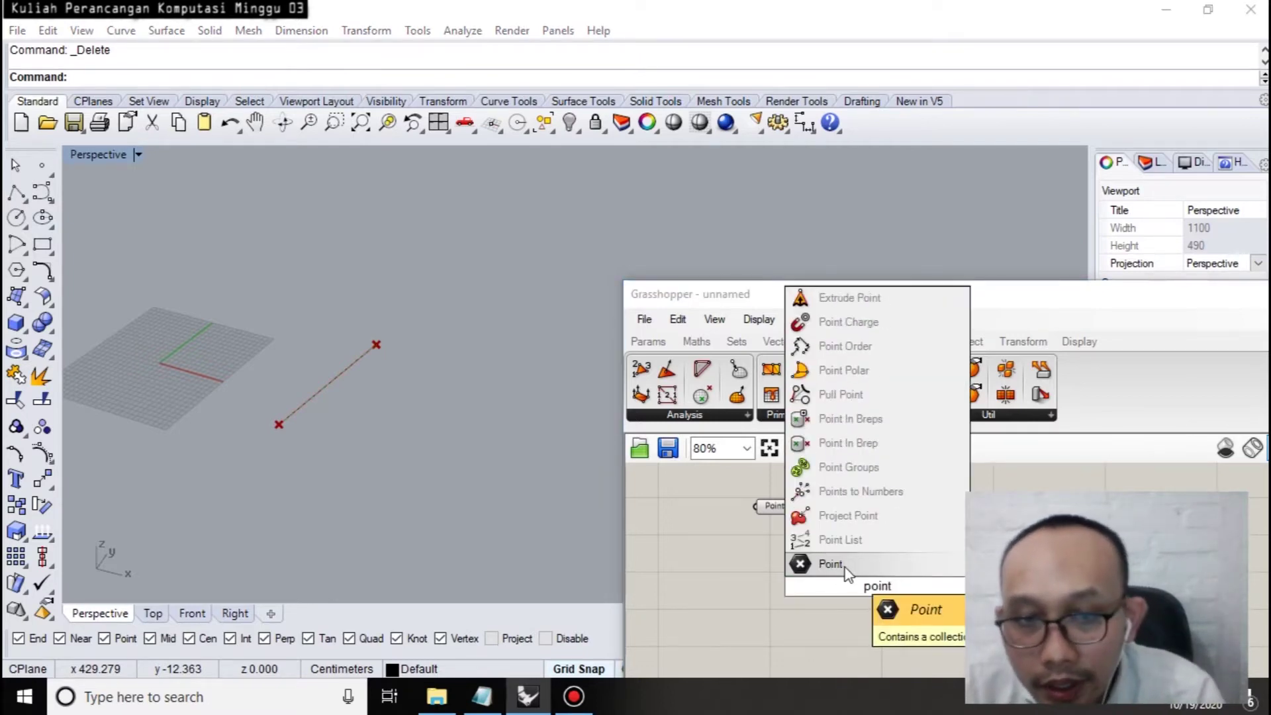
click(845, 568)
Try to set multiple points for the new Point parameter, turning Ortho off for free placement.
right_click(880, 586)
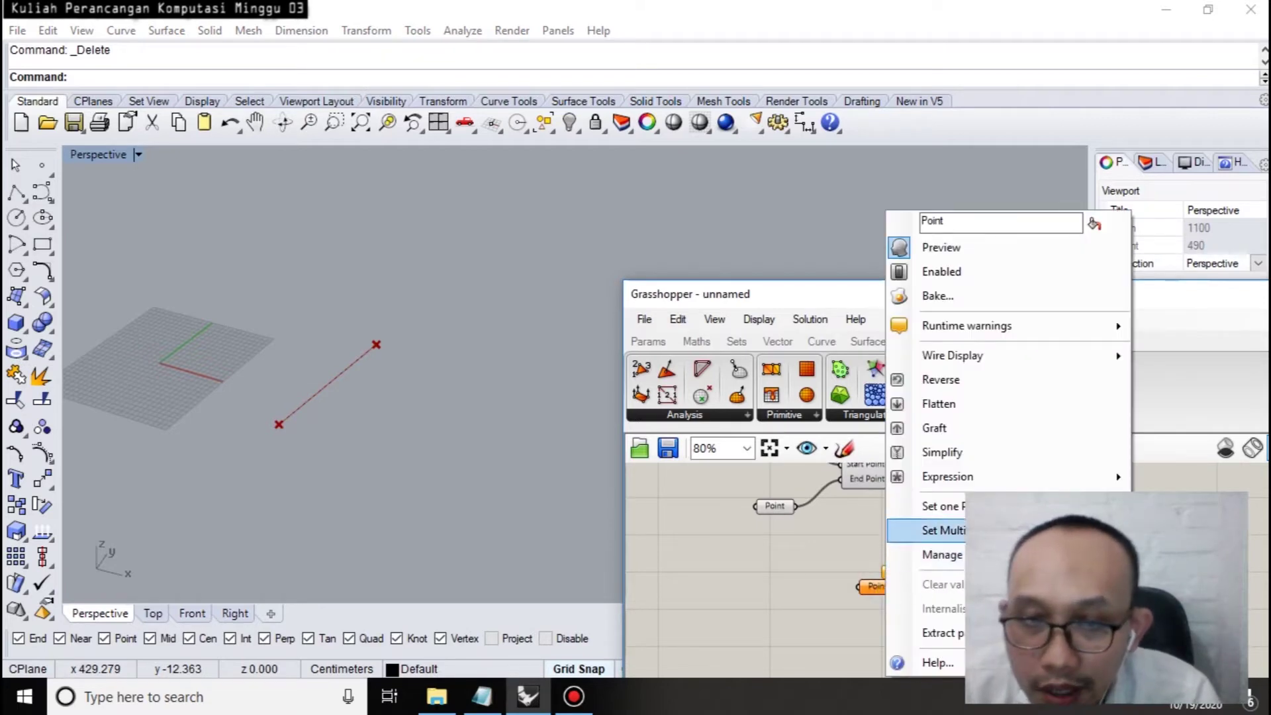
click(944, 530)
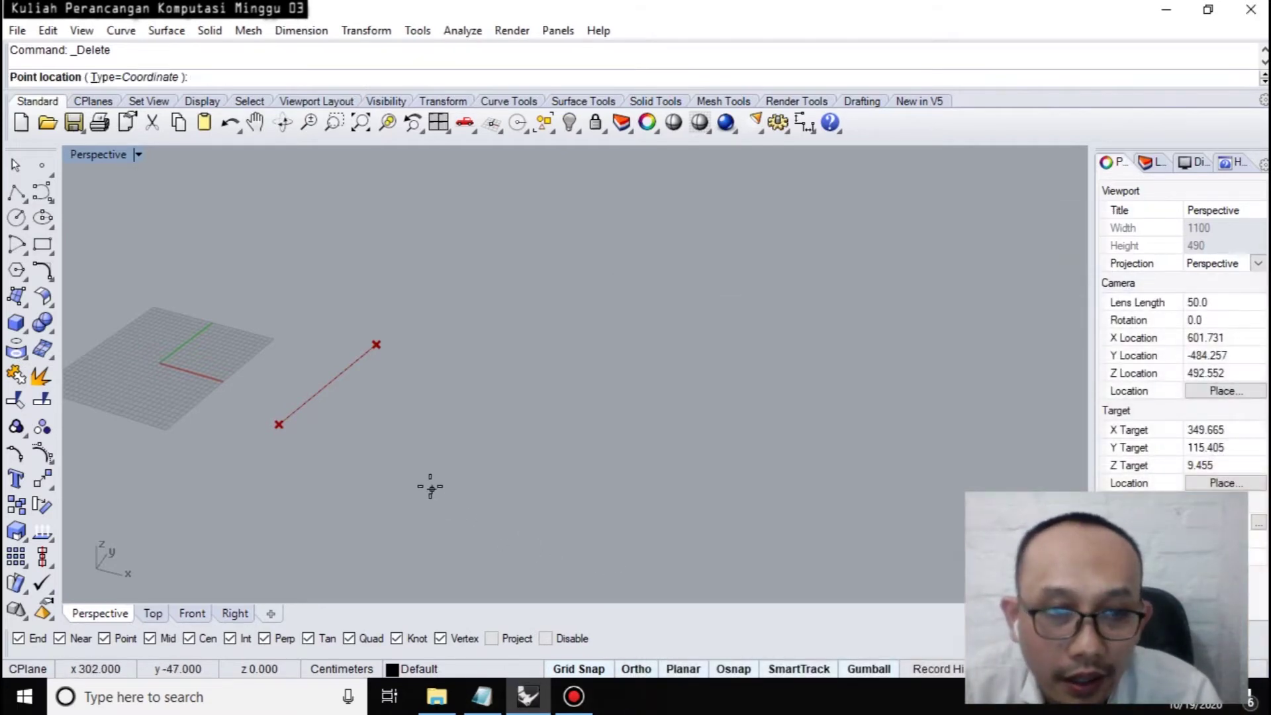
click(423, 482)
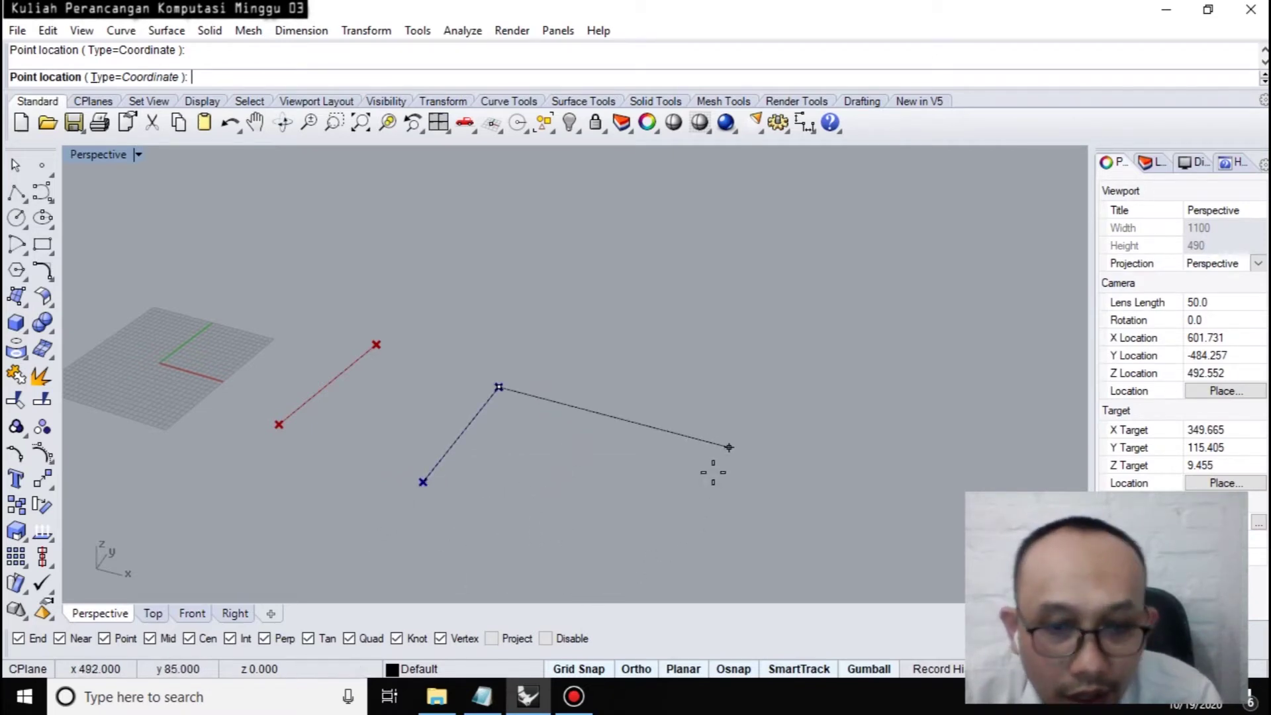
click(636, 670)
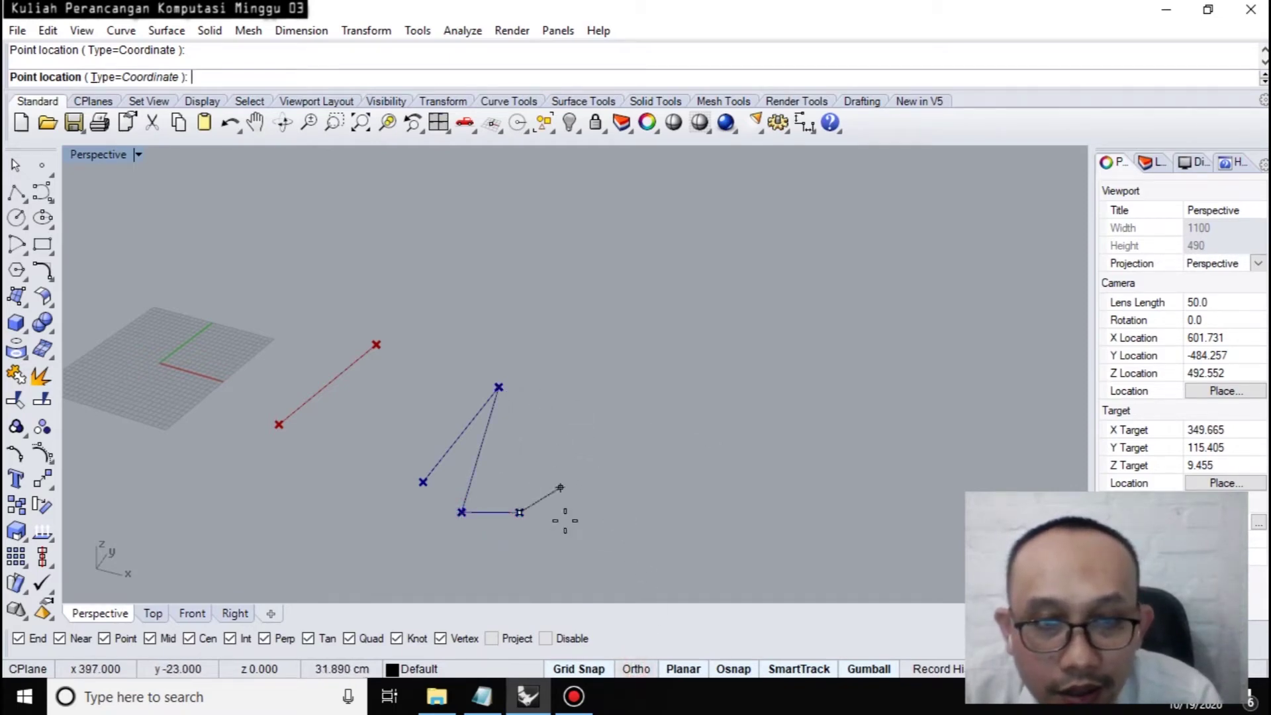
key(Escape)
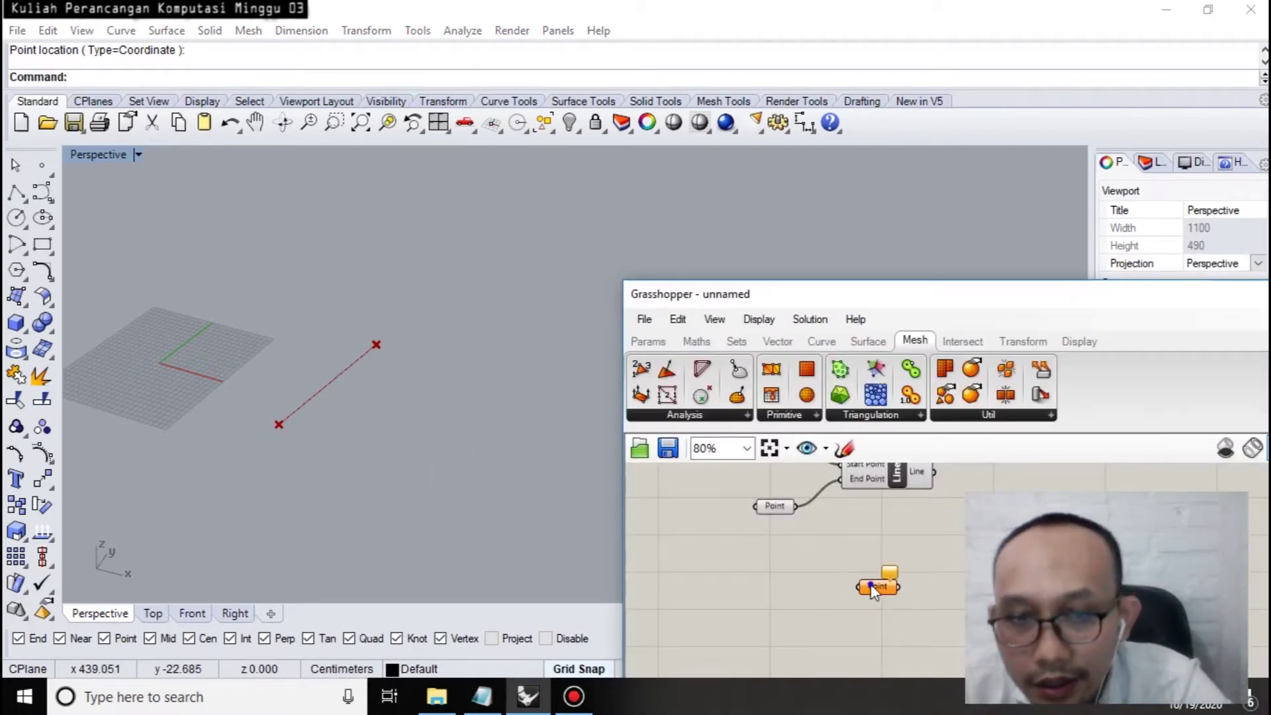
right_click(871, 586)
click(940, 528)
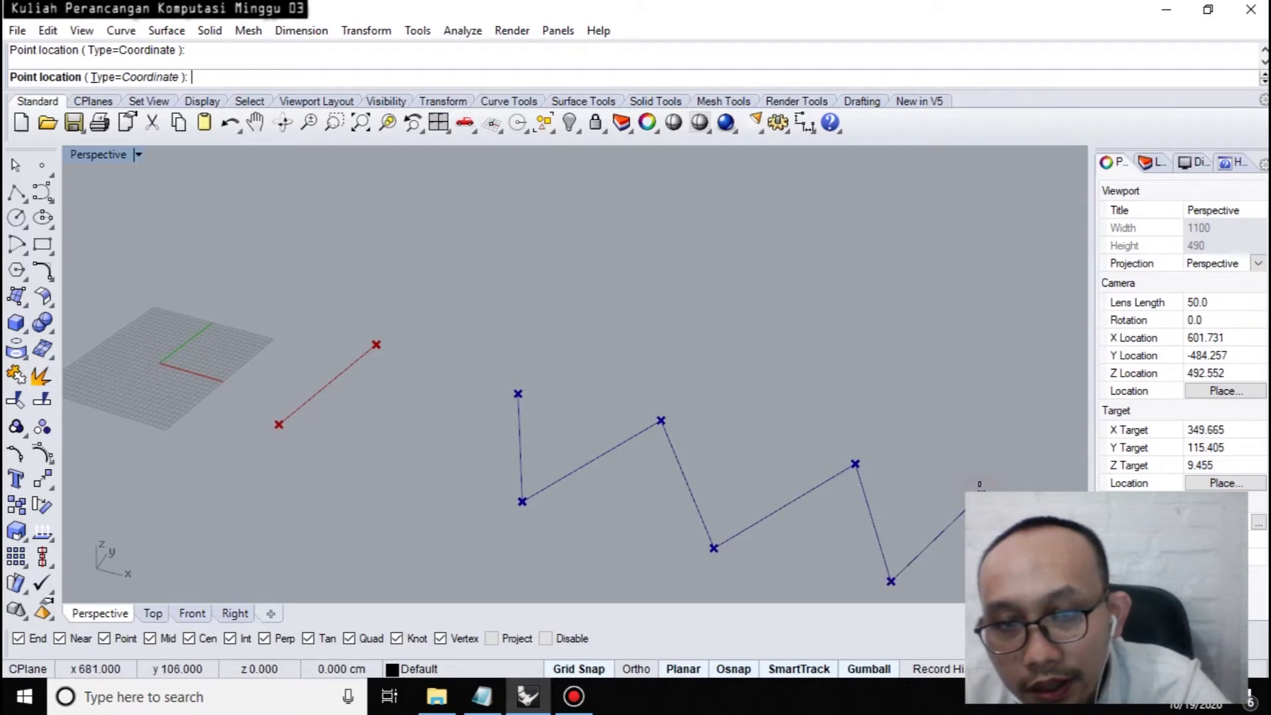
key(Escape)
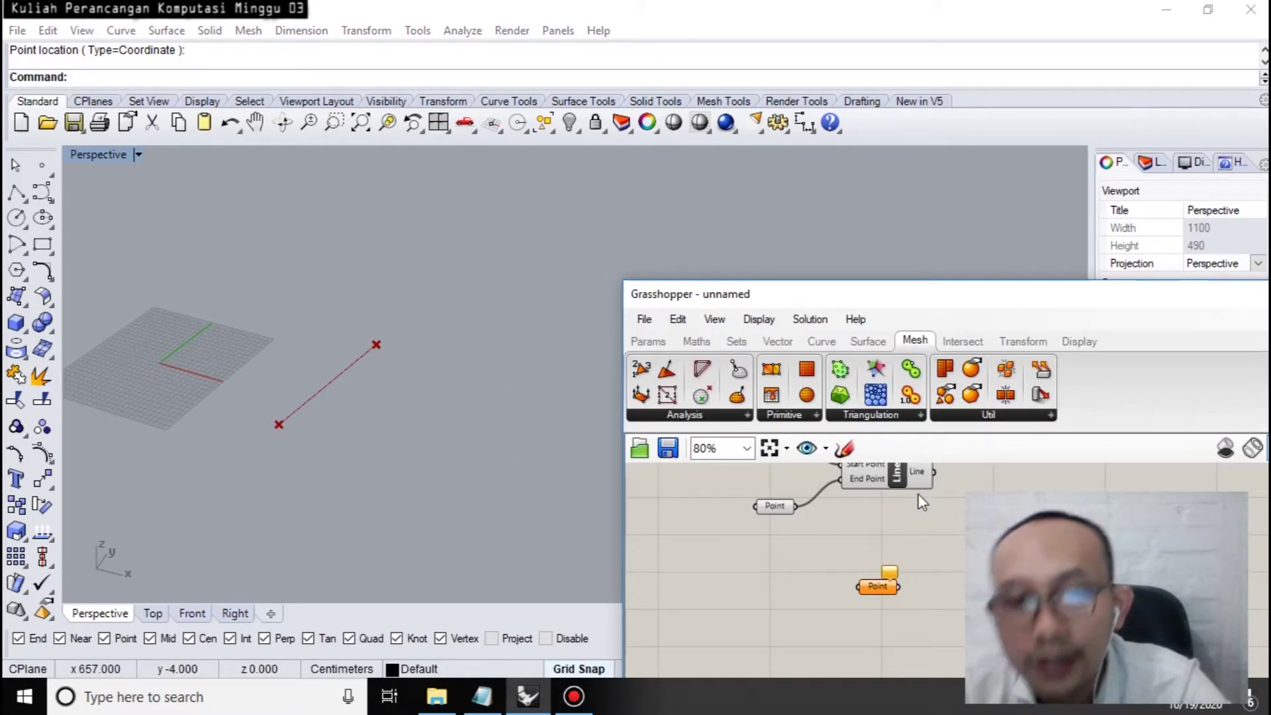
Set multiple points for the third Point parameter, placing nine points in a zigzag beside the line in the Perspective viewport.
right_click(863, 594)
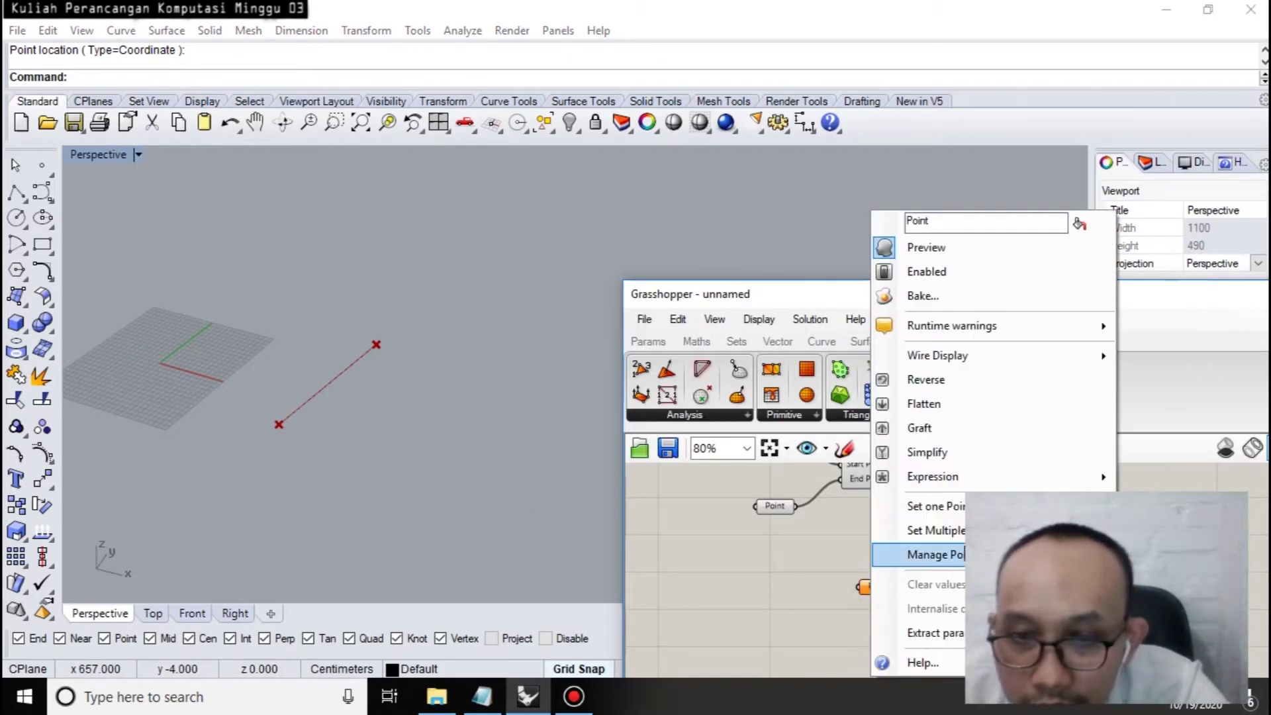
click(913, 527)
click(552, 381)
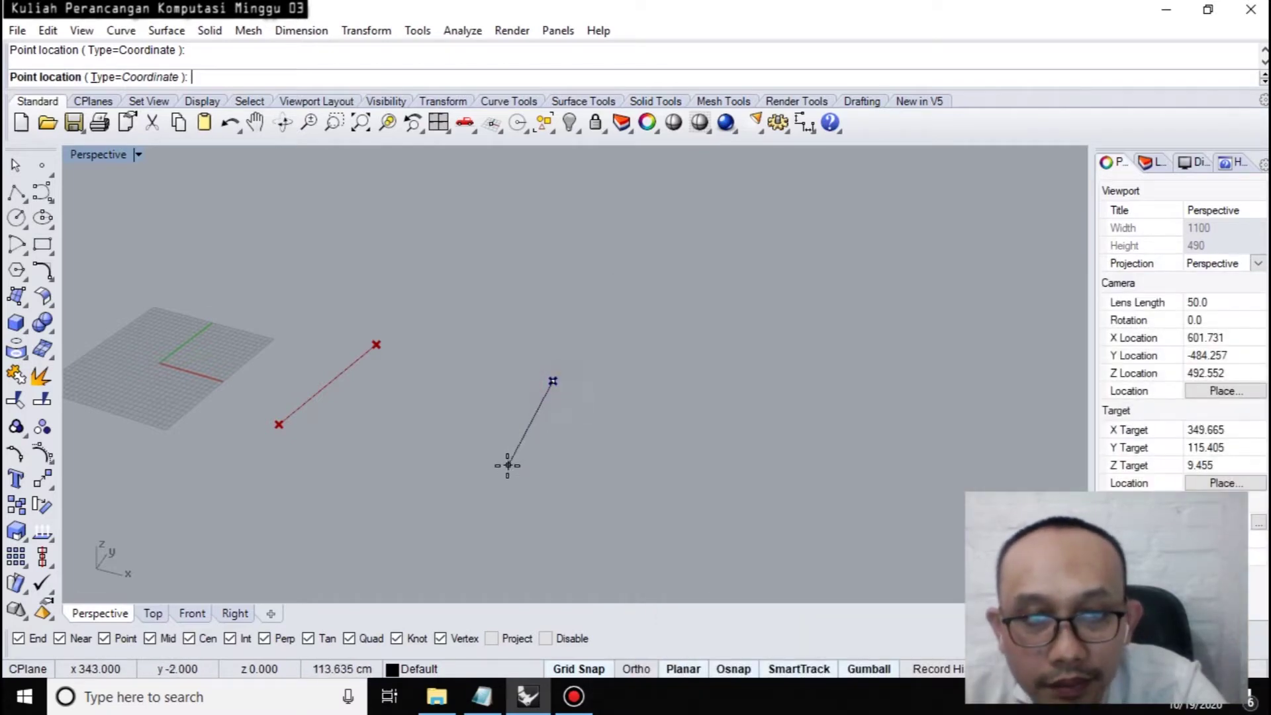
click(628, 431)
click(647, 514)
click(764, 449)
click(900, 471)
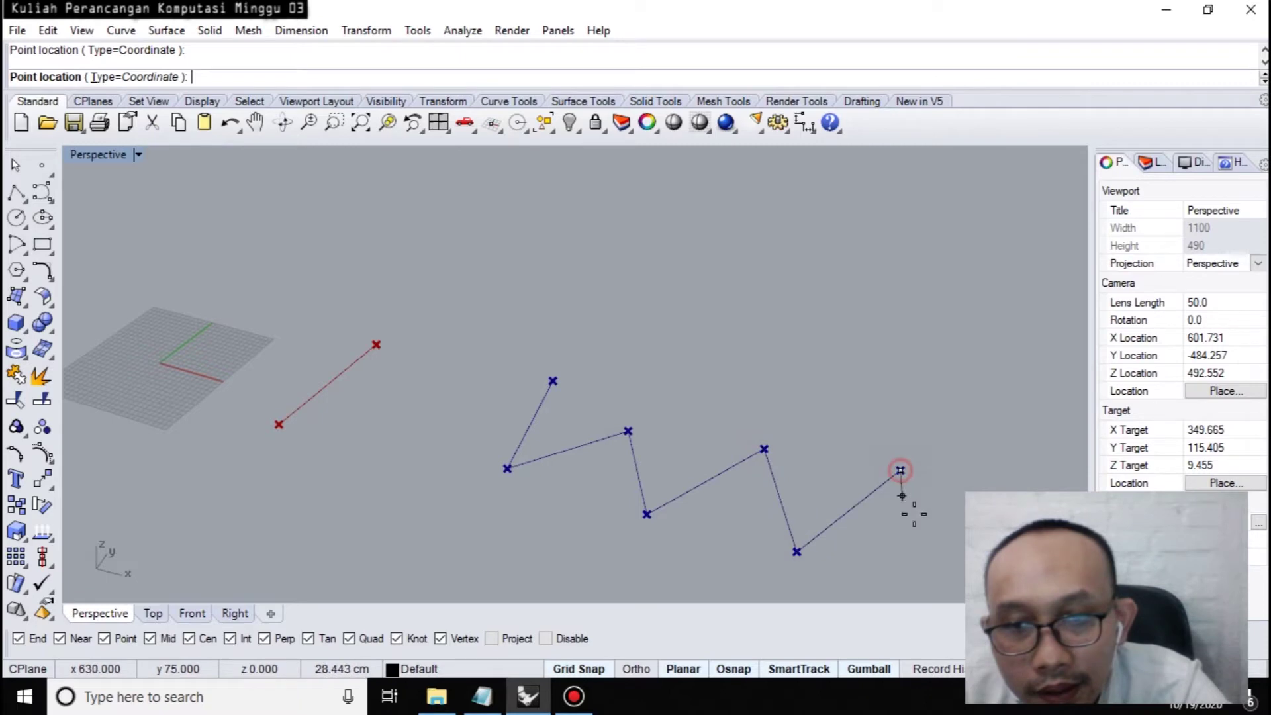
click(937, 568)
click(1007, 490)
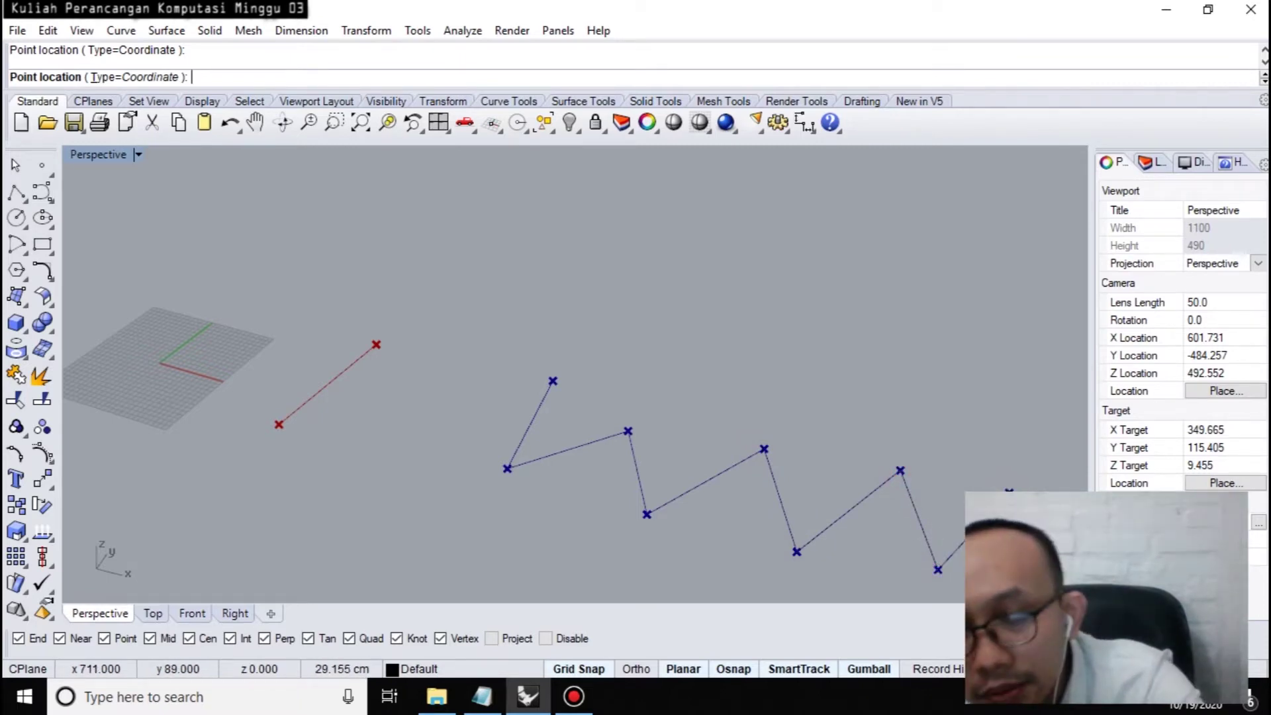
key(Return)
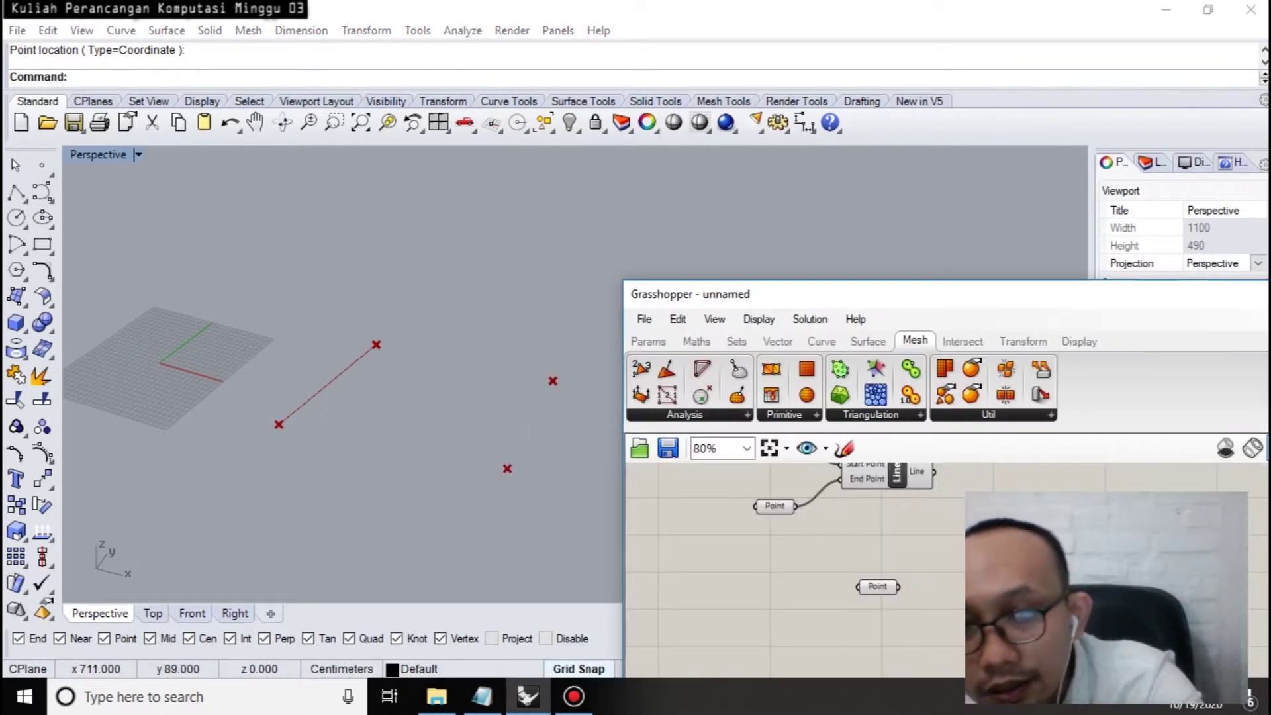
Select the third Point parameter, move the Grasshopper window aside to uncover its points, and reposition the parameter below the second one.
click(871, 584)
drag(877, 293, 1237, 120)
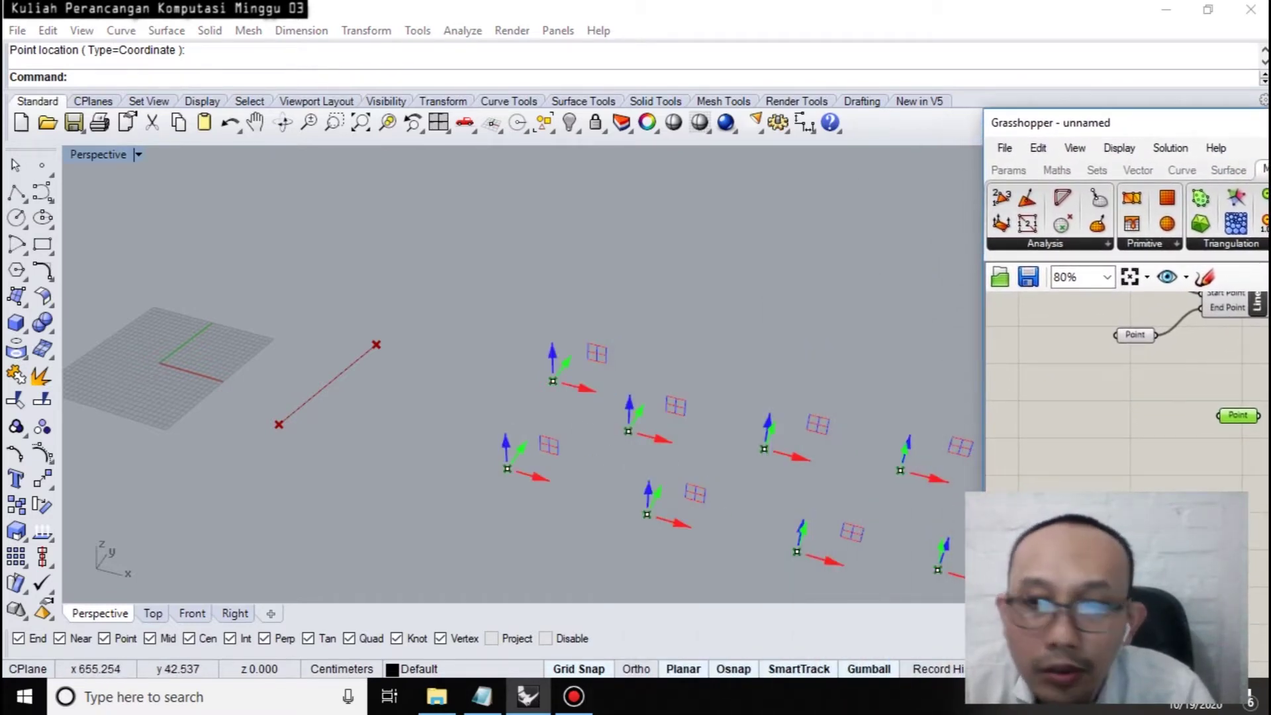
drag(1219, 415, 1082, 400)
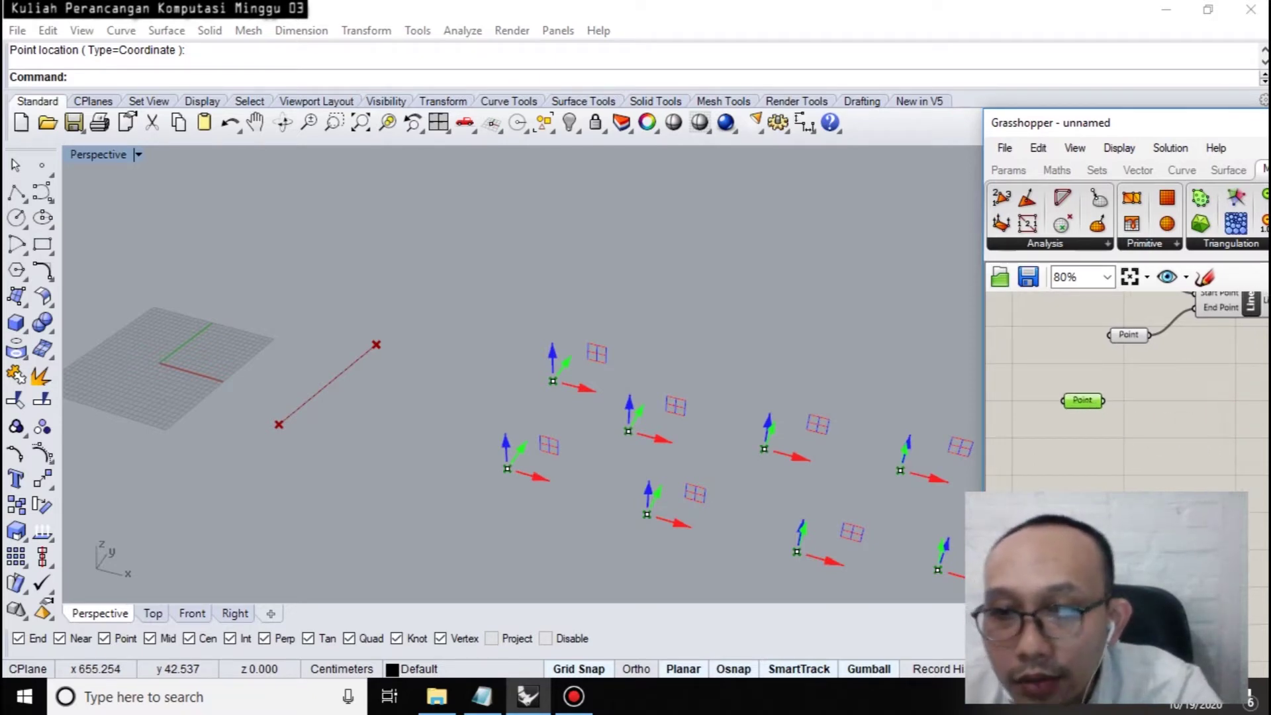
Add a fourth Point parameter to the canvas directly below the third one.
click(1100, 467)
double_click(1100, 468)
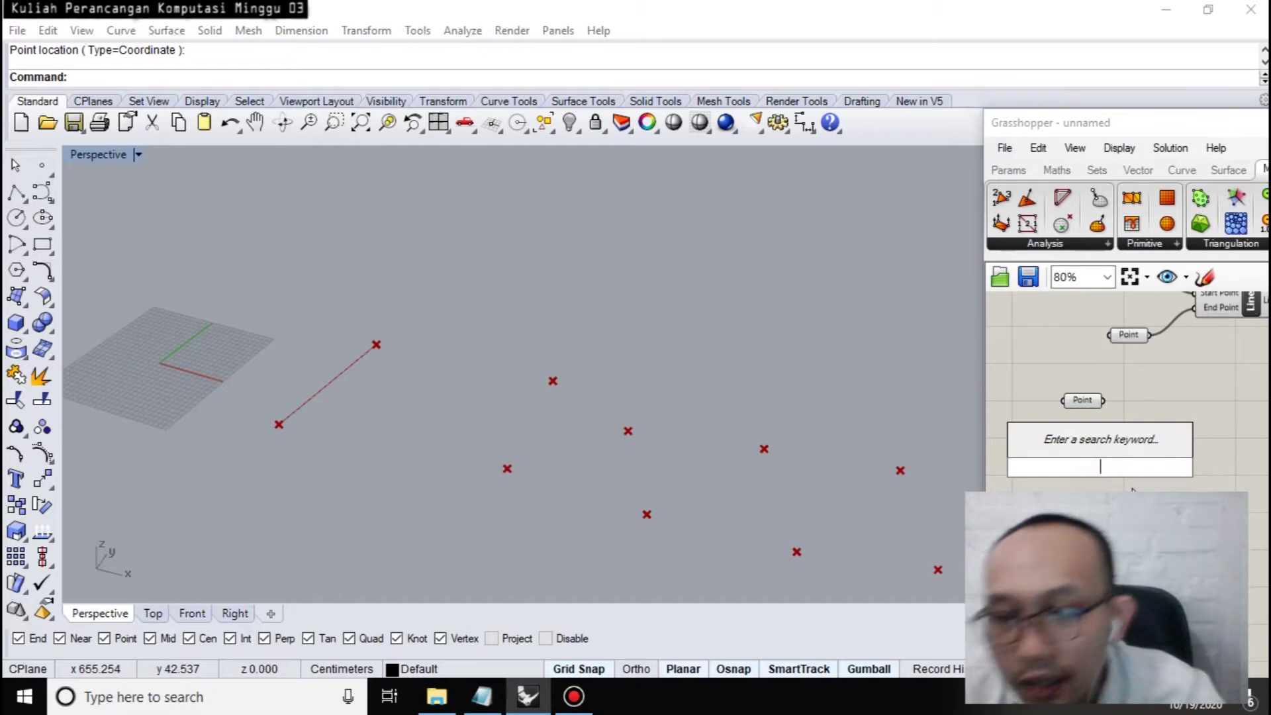
text(point)
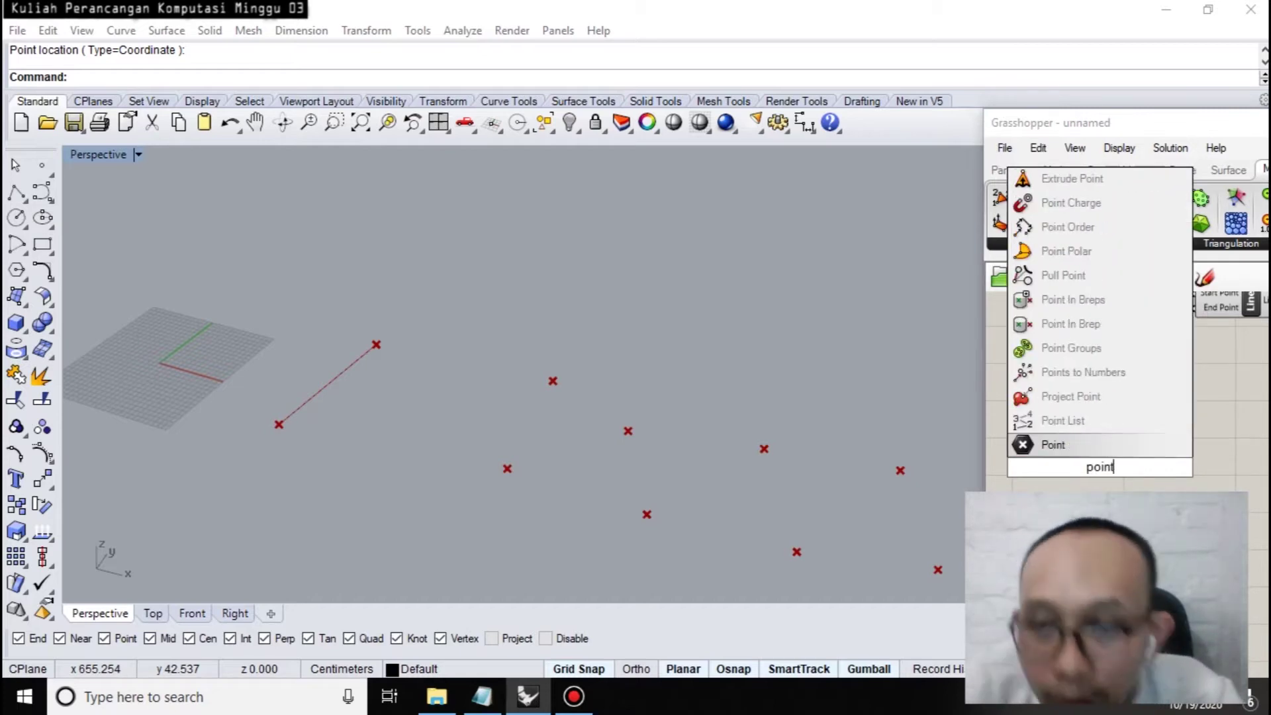
key(Return)
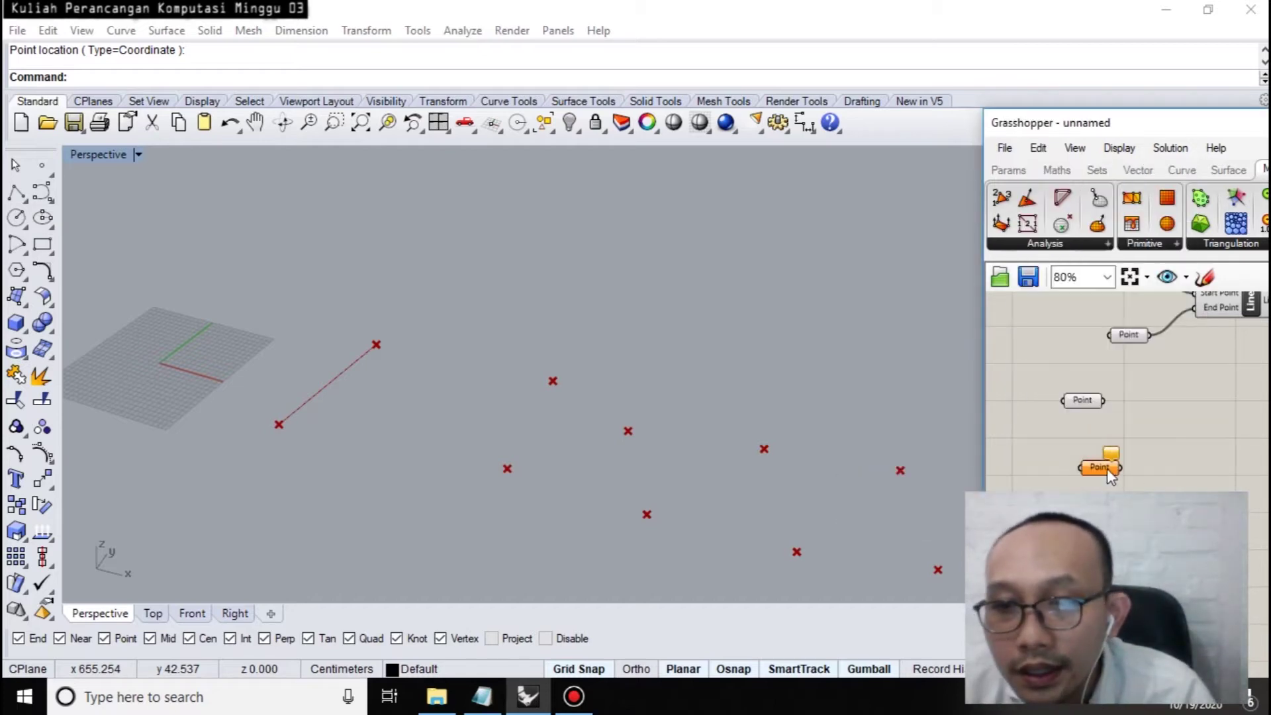
Set multiple points for the fourth Point parameter, placing a second zigzag series in between the existing zigzag points.
right_click(1105, 468)
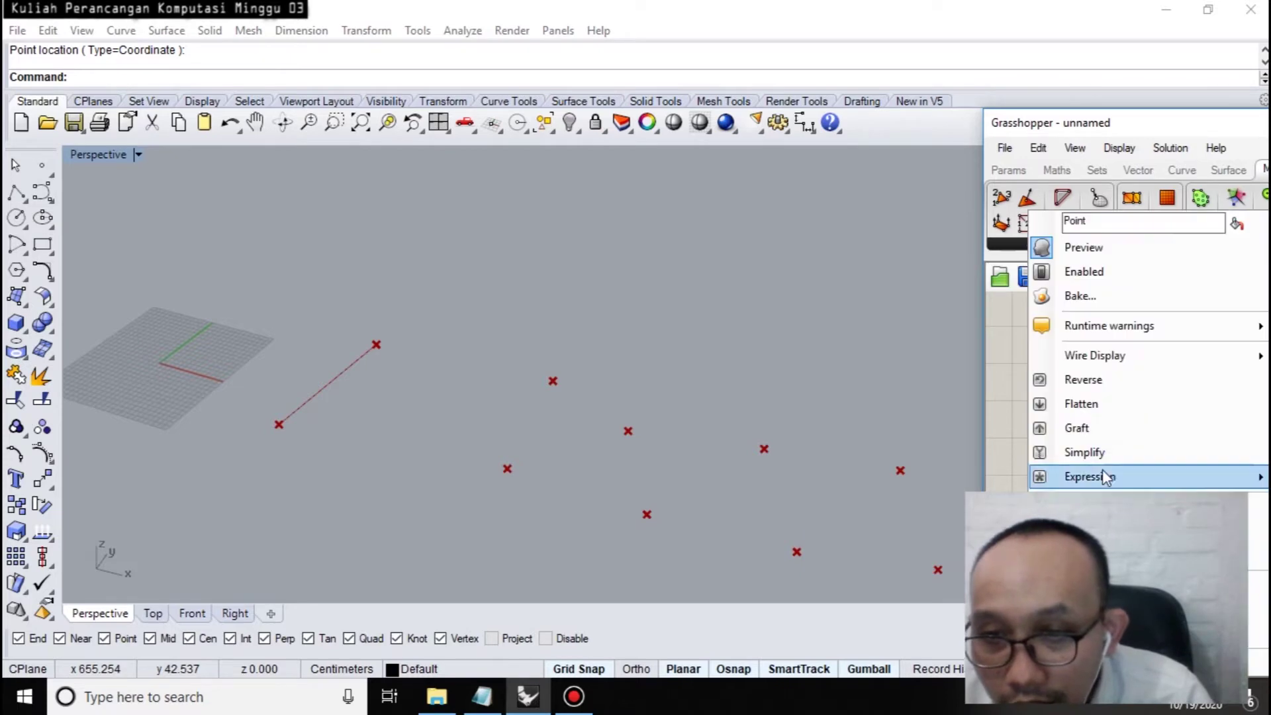
click(1092, 502)
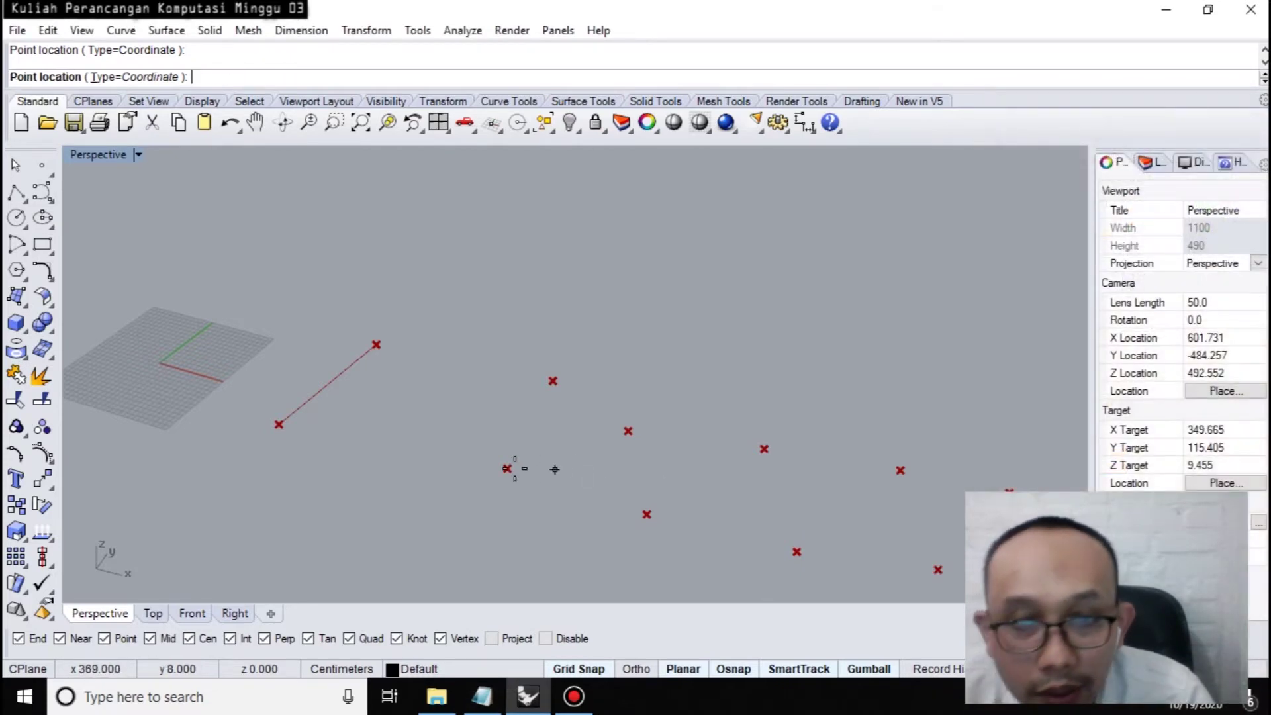
click(566, 491)
click(595, 407)
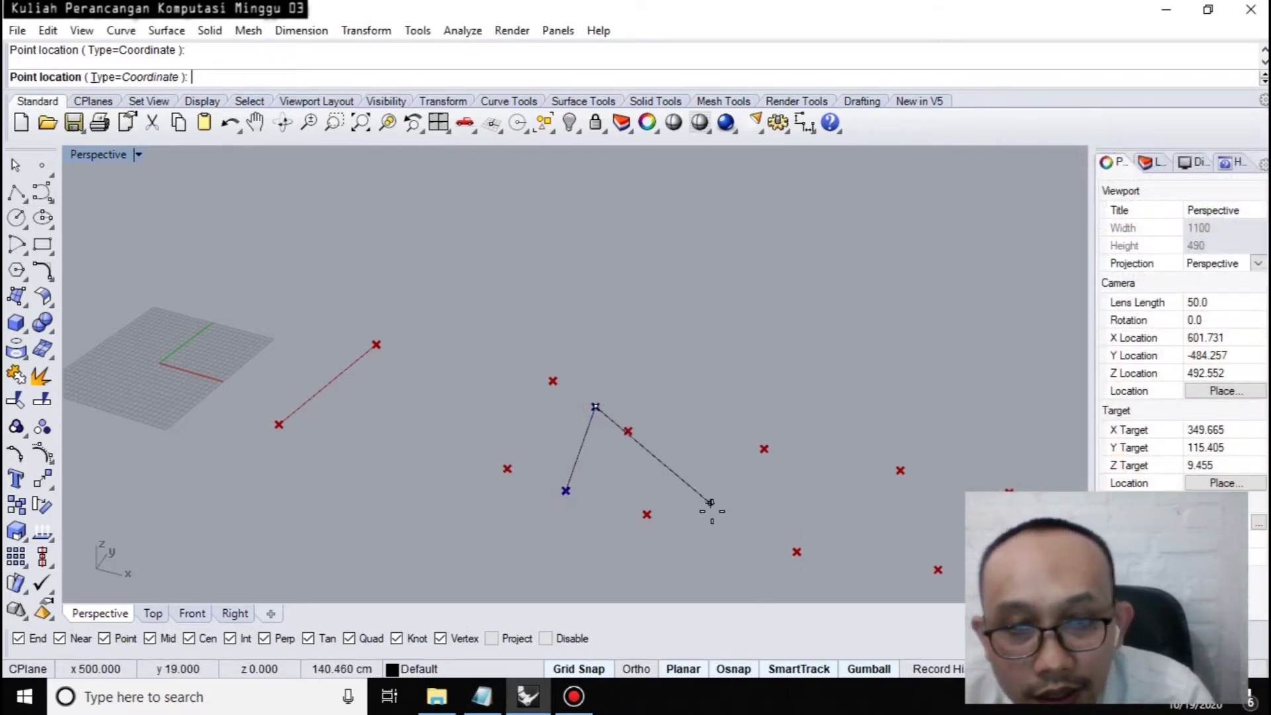
click(708, 531)
click(818, 453)
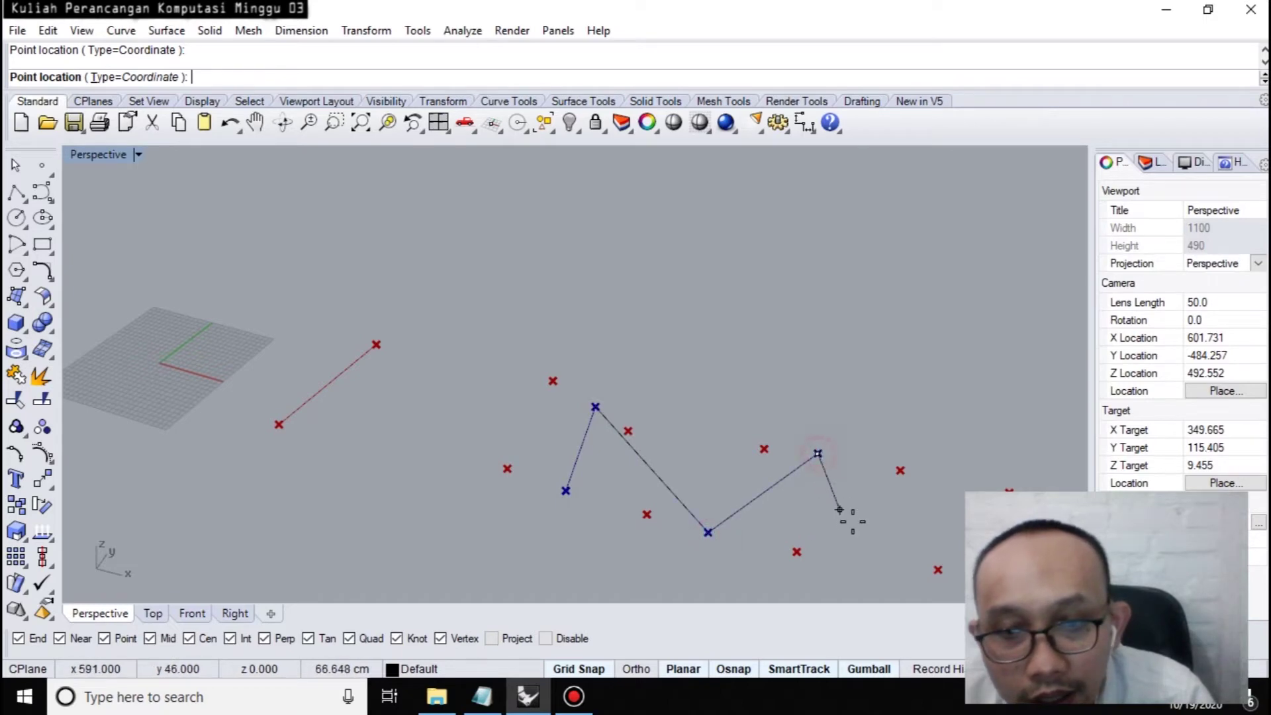
click(872, 572)
click(960, 483)
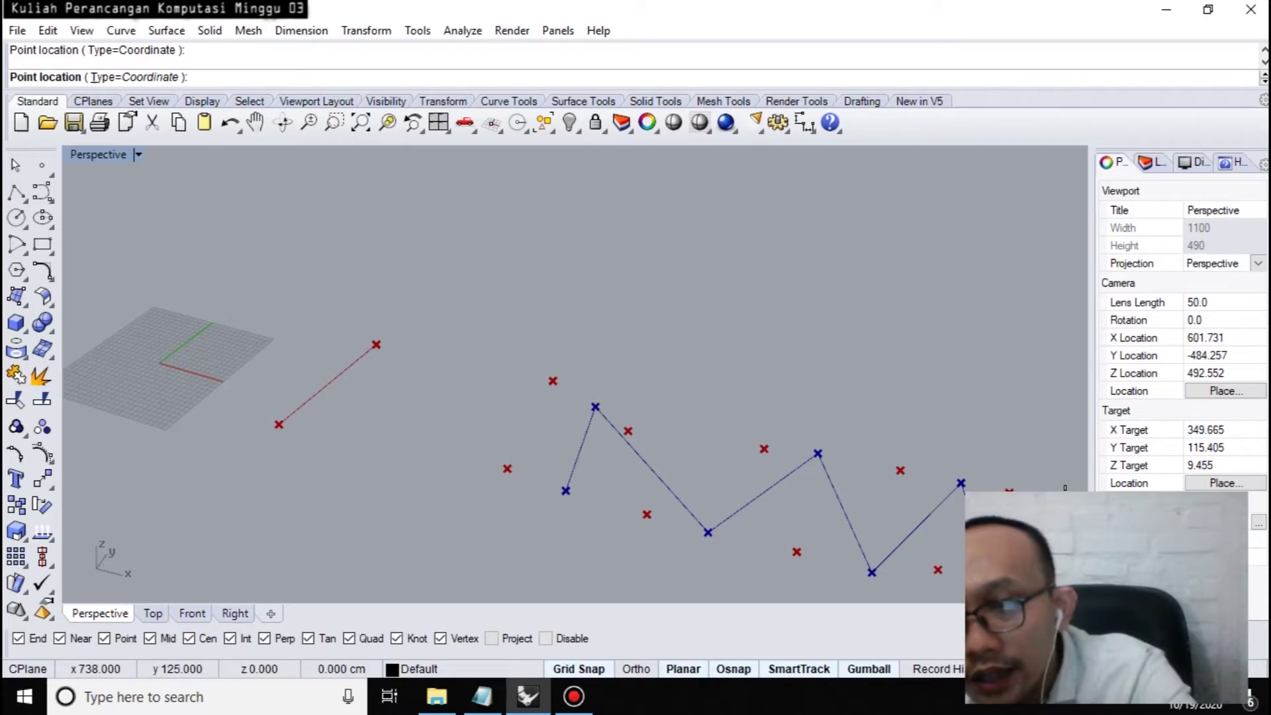
key(Return)
scroll(1181, 445, down, 1)
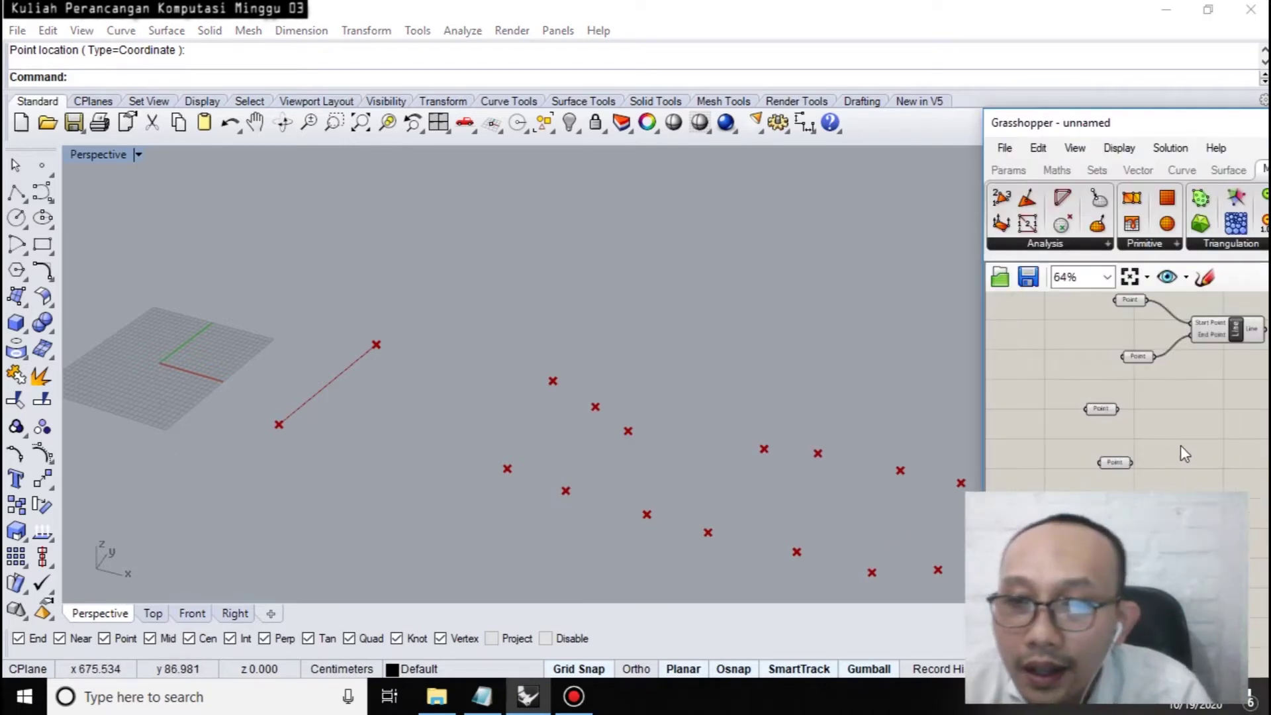
mouse_move(1181, 445)
right_down()
mouse_move(1044, 472)
mouse_move(1158, 453)
right_up()
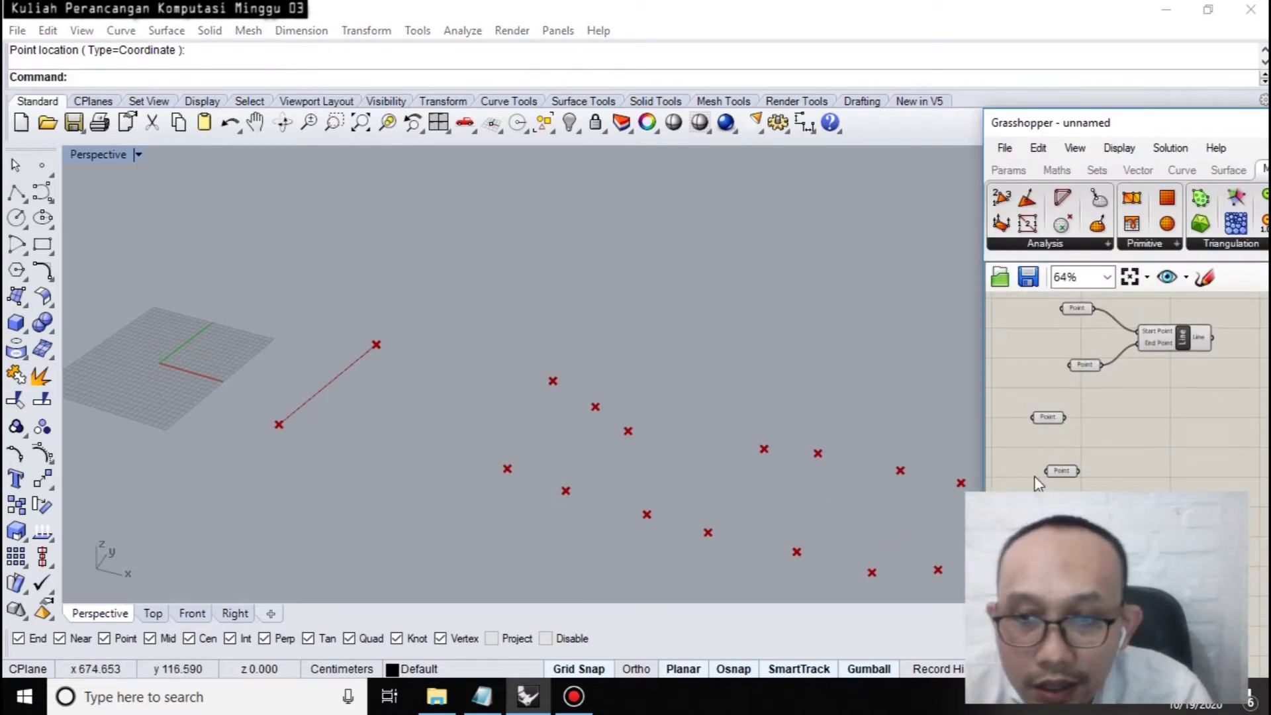
Select the third and fourth Point parameters alternately to compare which viewport points belong to each.
click(1061, 472)
click(1044, 419)
click(1061, 470)
click(1047, 417)
click(1061, 471)
click(1049, 418)
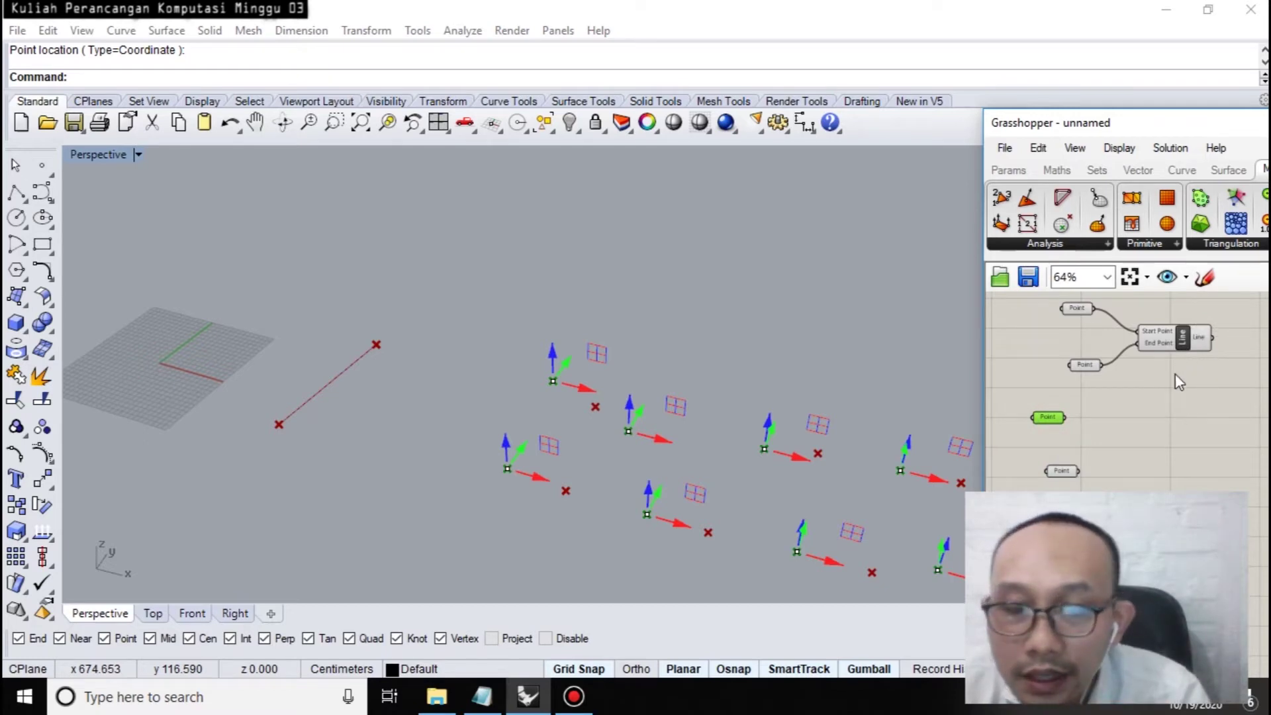
Add a second Line component and connect the third Point parameter to its Start Point and the fourth to its End Point.
double_click(1149, 454)
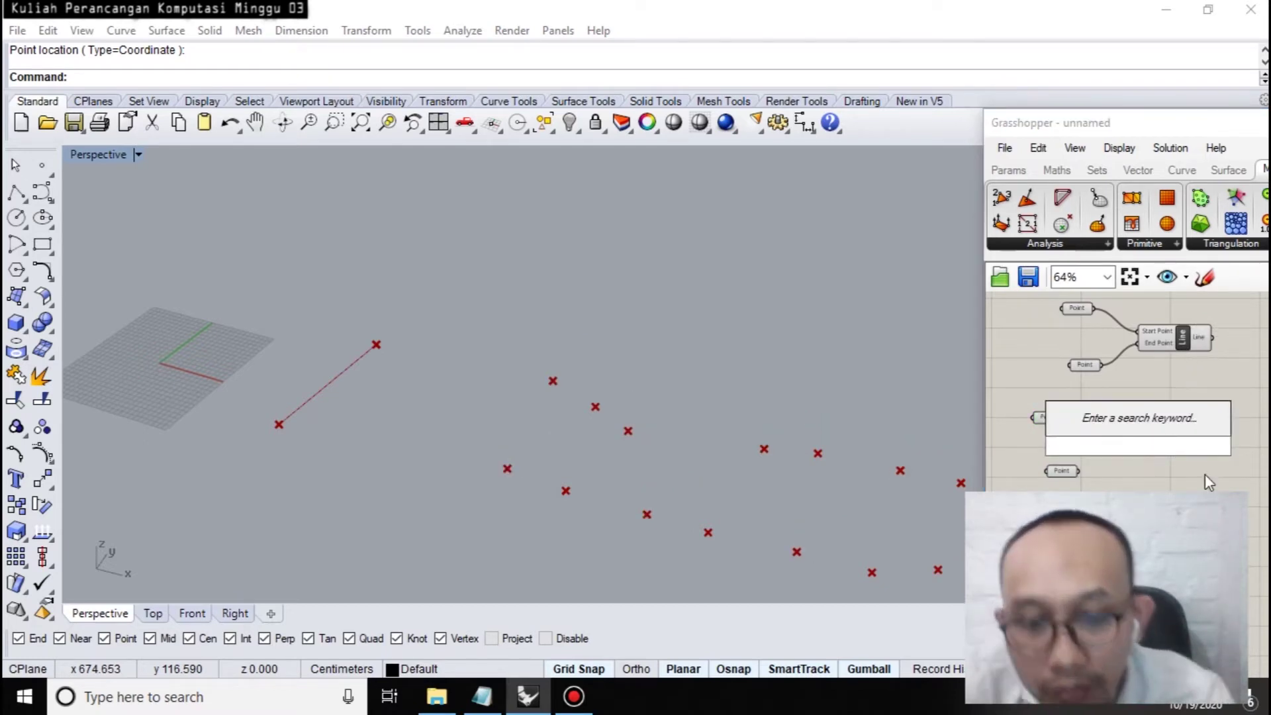
text(line)
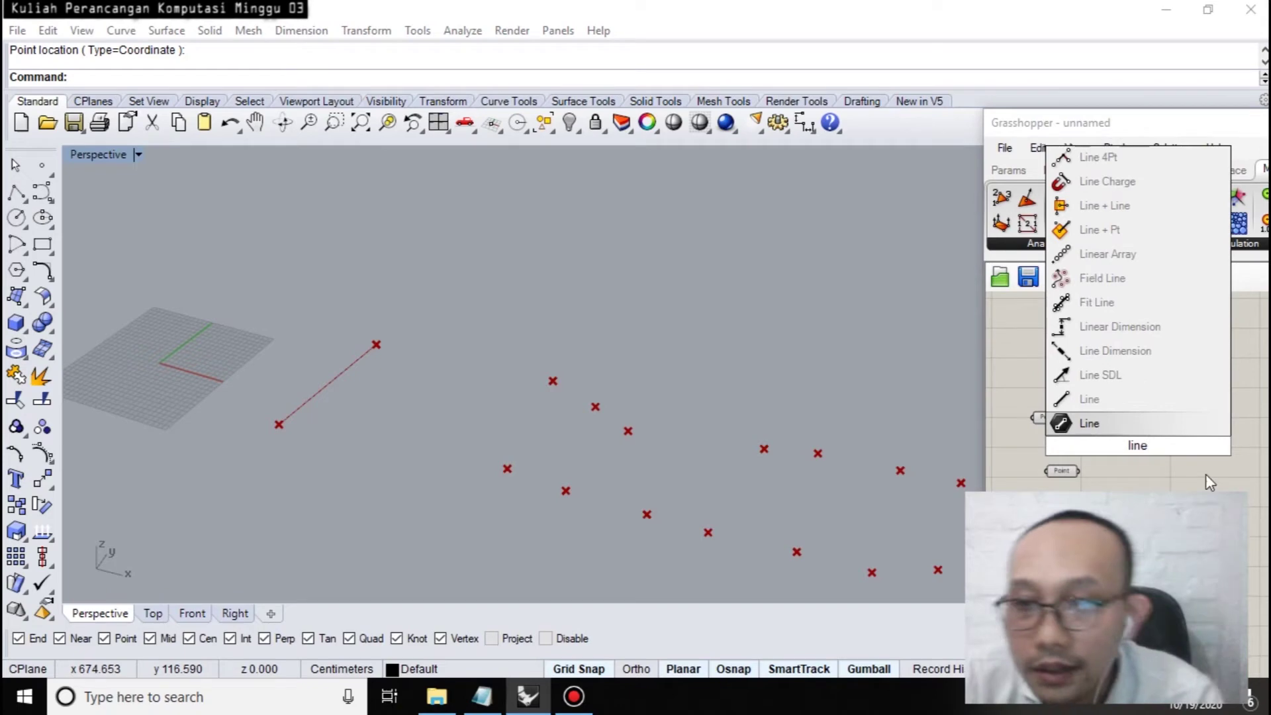
click(1124, 410)
scroll(1097, 450, up, 3)
drag(1033, 389, 1062, 489)
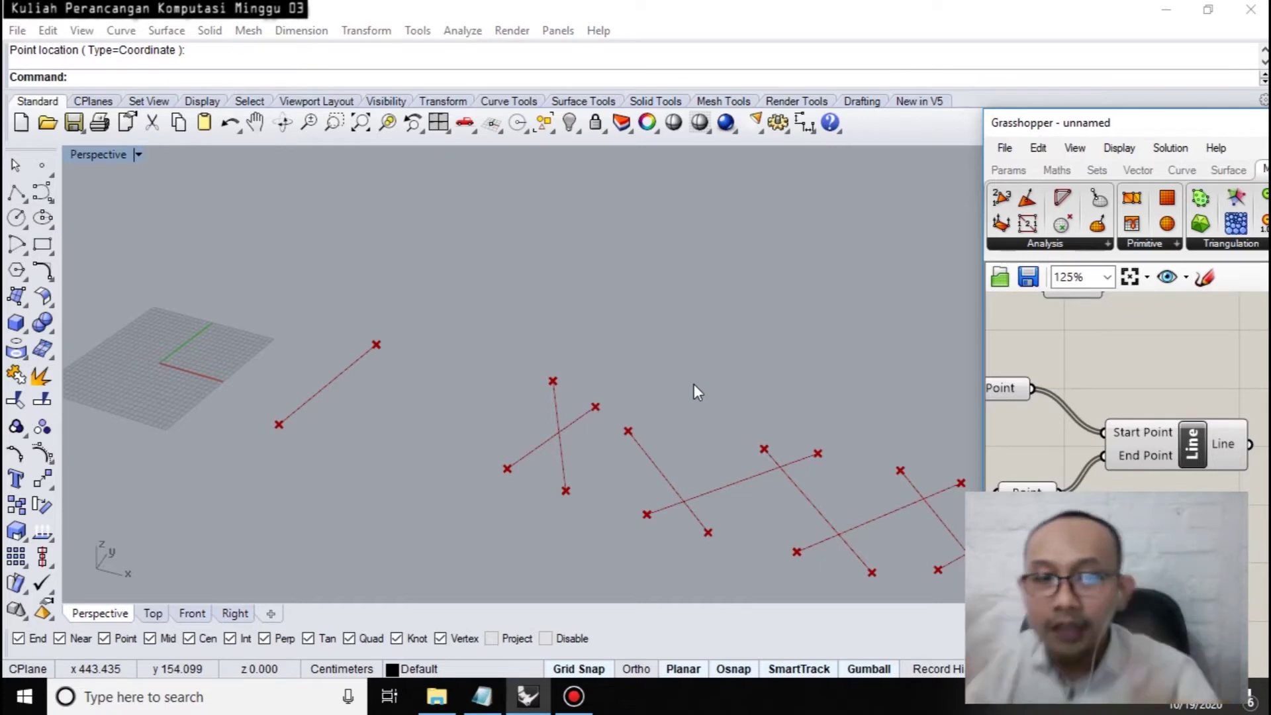
Select the second and first Line components in turn, widening the Grasshopper window, to examine which viewport lines each one draws.
scroll(692, 388, down, 2)
right_drag(903, 508, 804, 470)
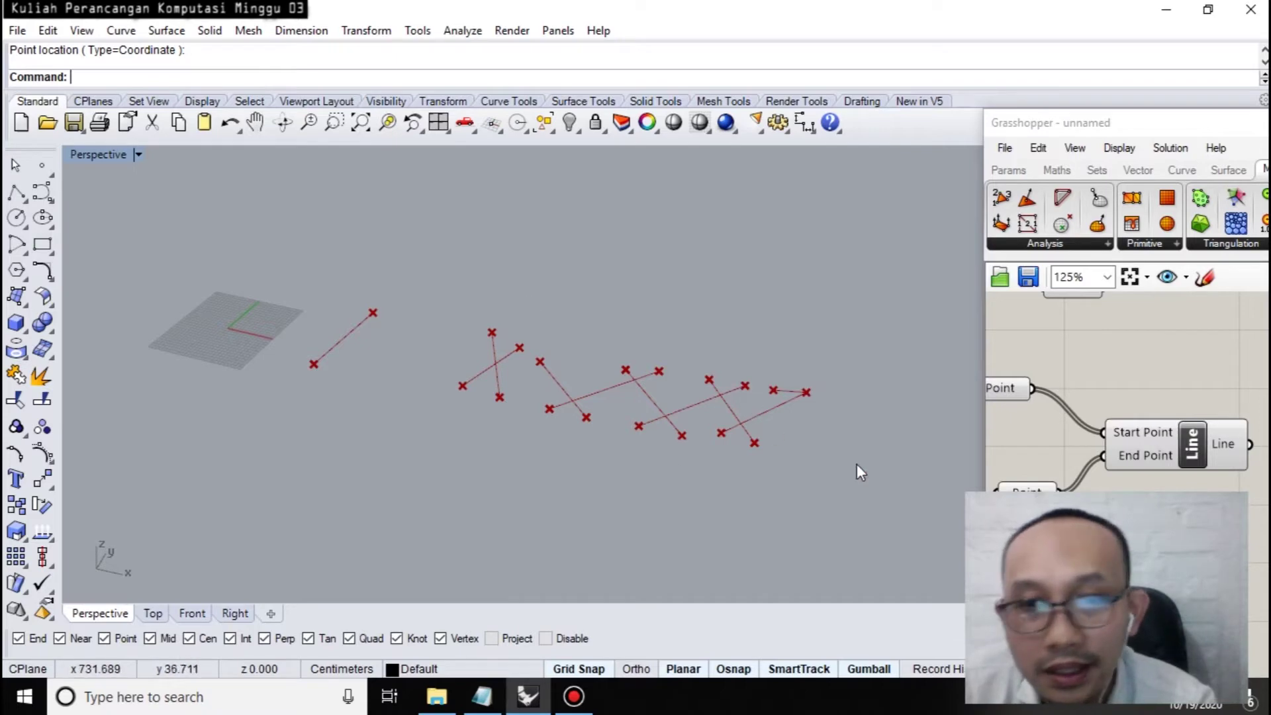
click(1181, 438)
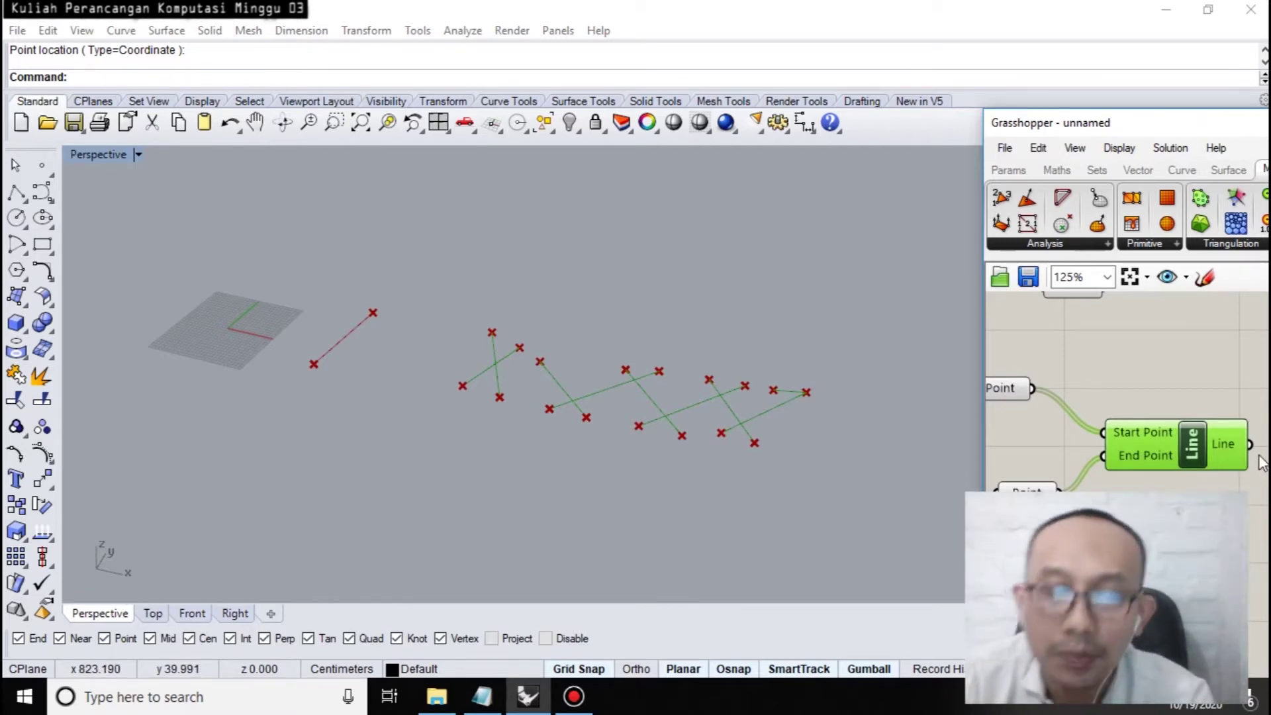
scroll(1102, 360, down, 5)
scroll(1182, 320, up, 4)
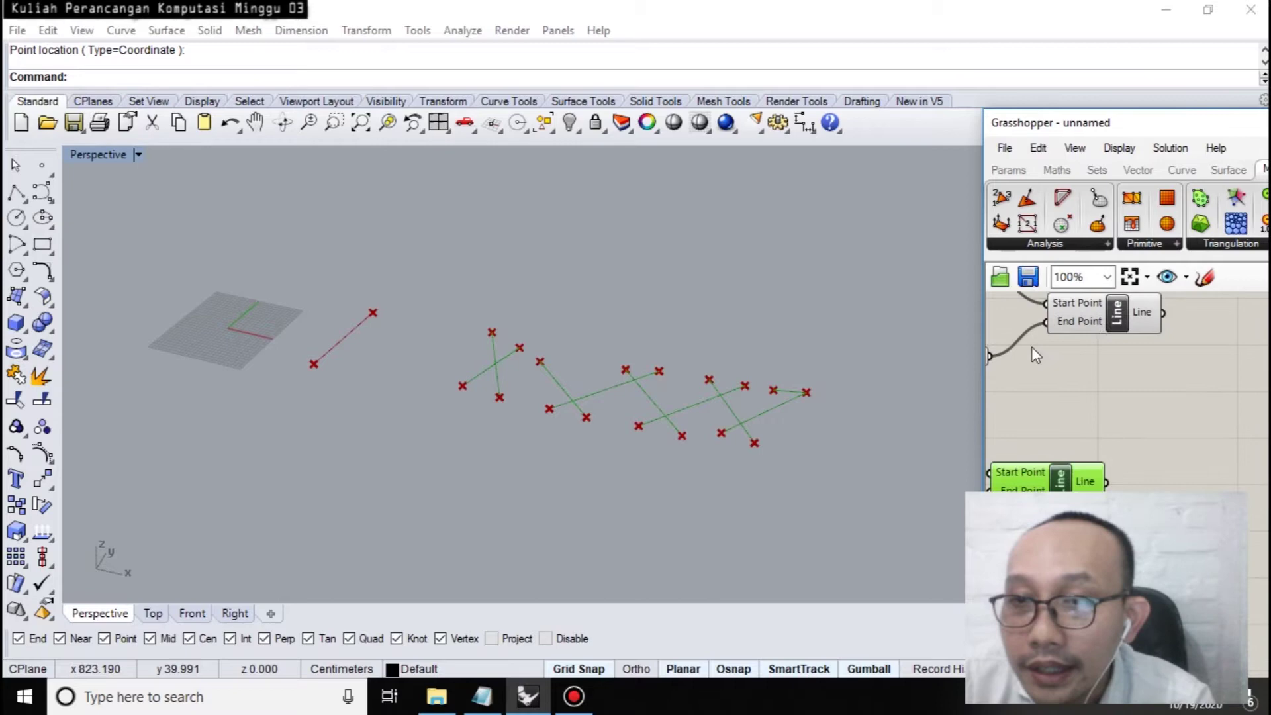
drag(979, 321, 793, 321)
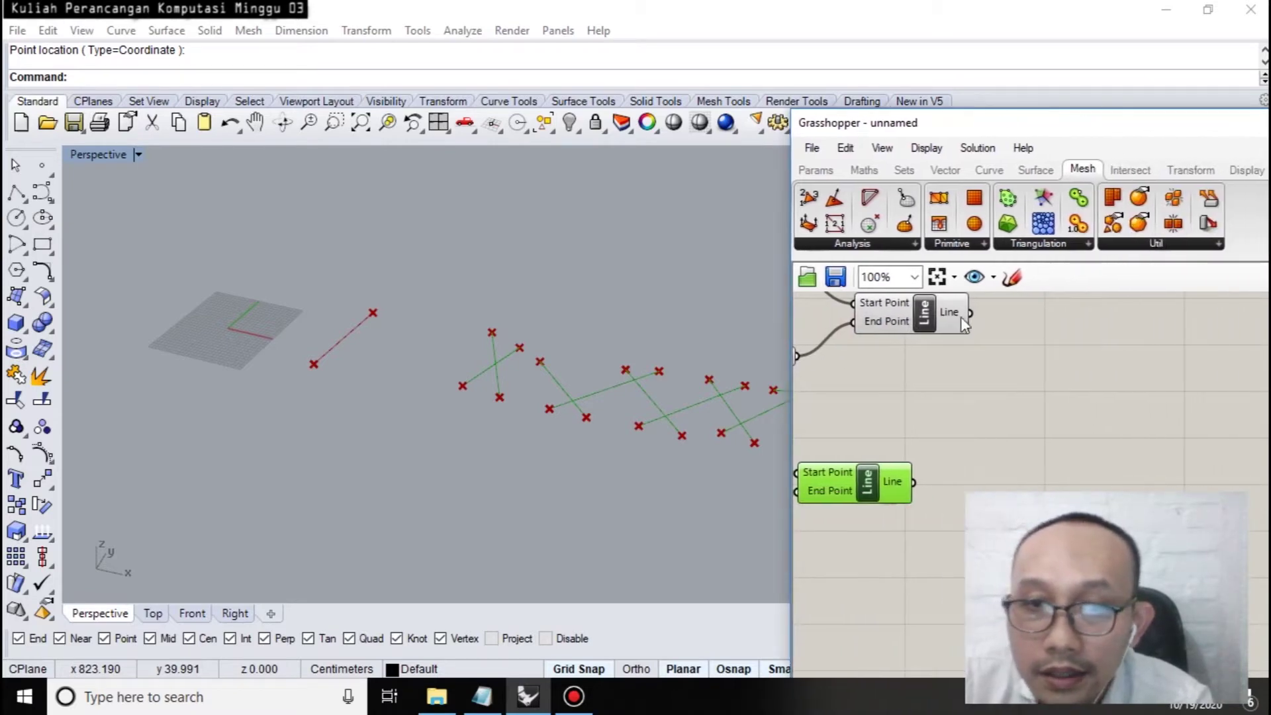
click(925, 312)
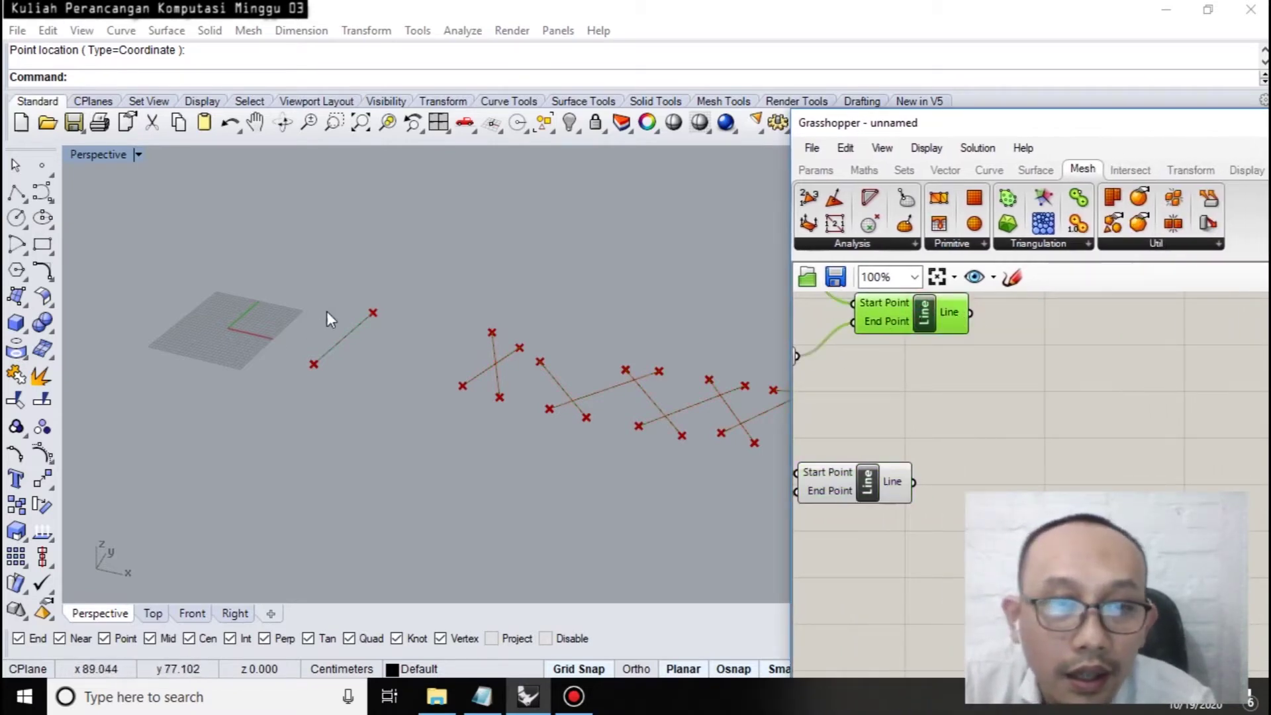
click(1078, 477)
Delete all Point parameters and both Line components from the Grasshopper canvas.
scroll(1077, 476, down, 4)
right_drag(1078, 477, 1057, 441)
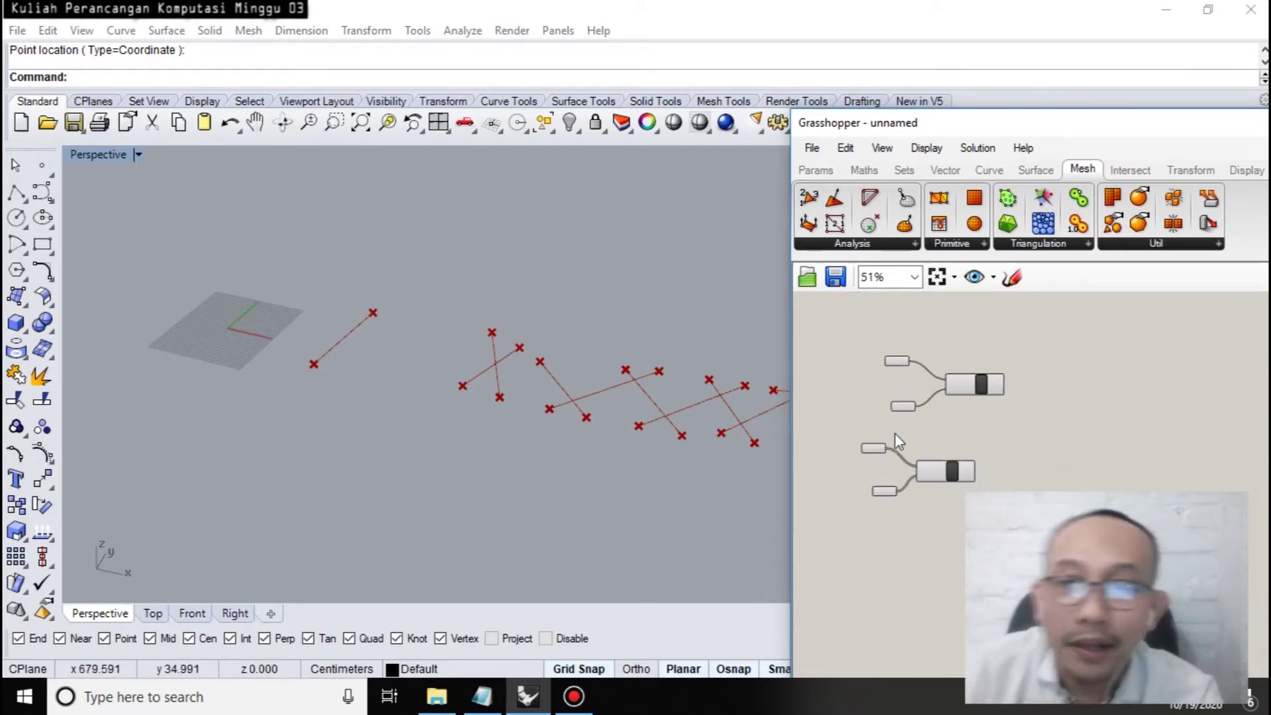
drag(829, 324, 1115, 559)
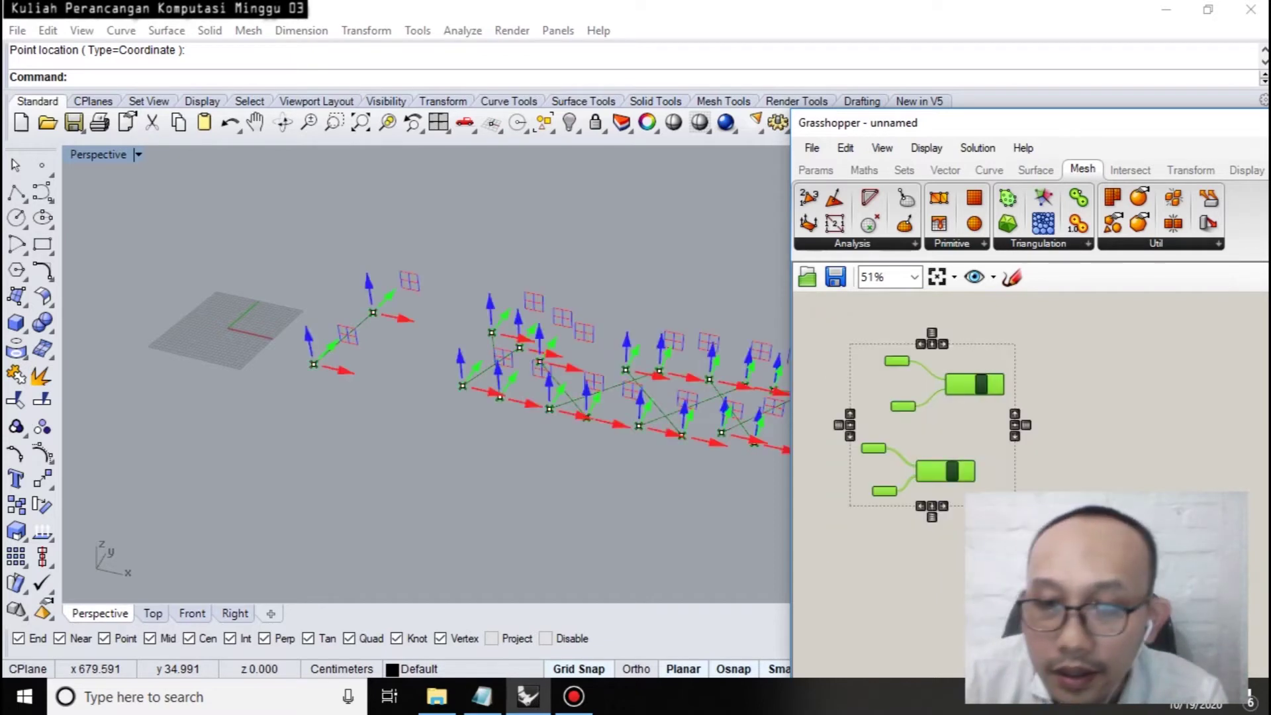
key(Delete)
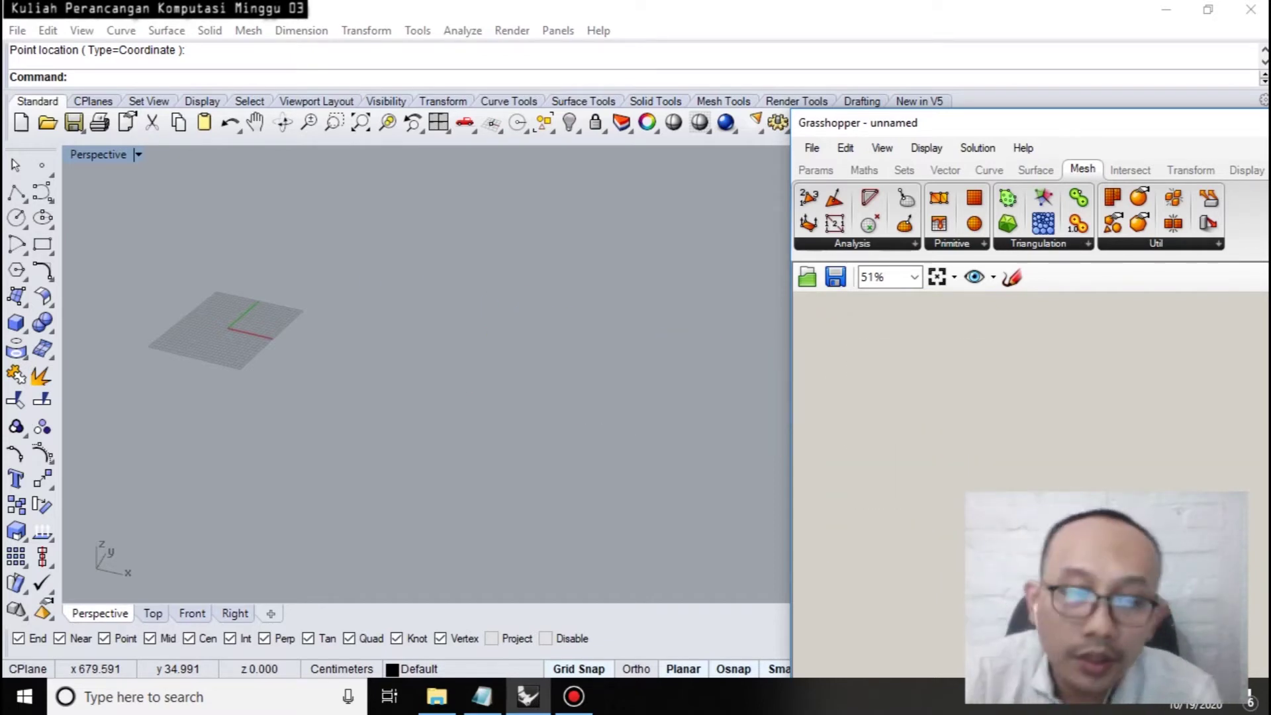
Switch to the Notepad lecture notes, highlight the word "polyline" in the first topic, and return to Grasshopper.
click(483, 697)
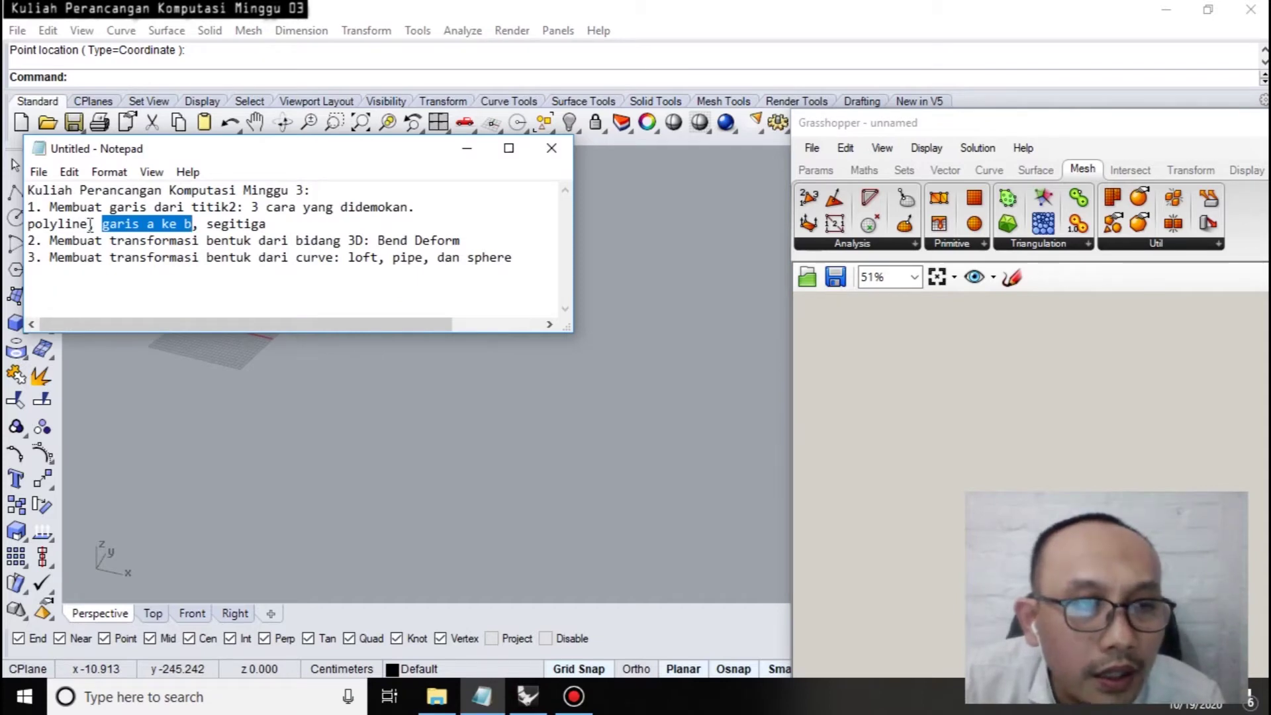
drag(90, 225, 28, 225)
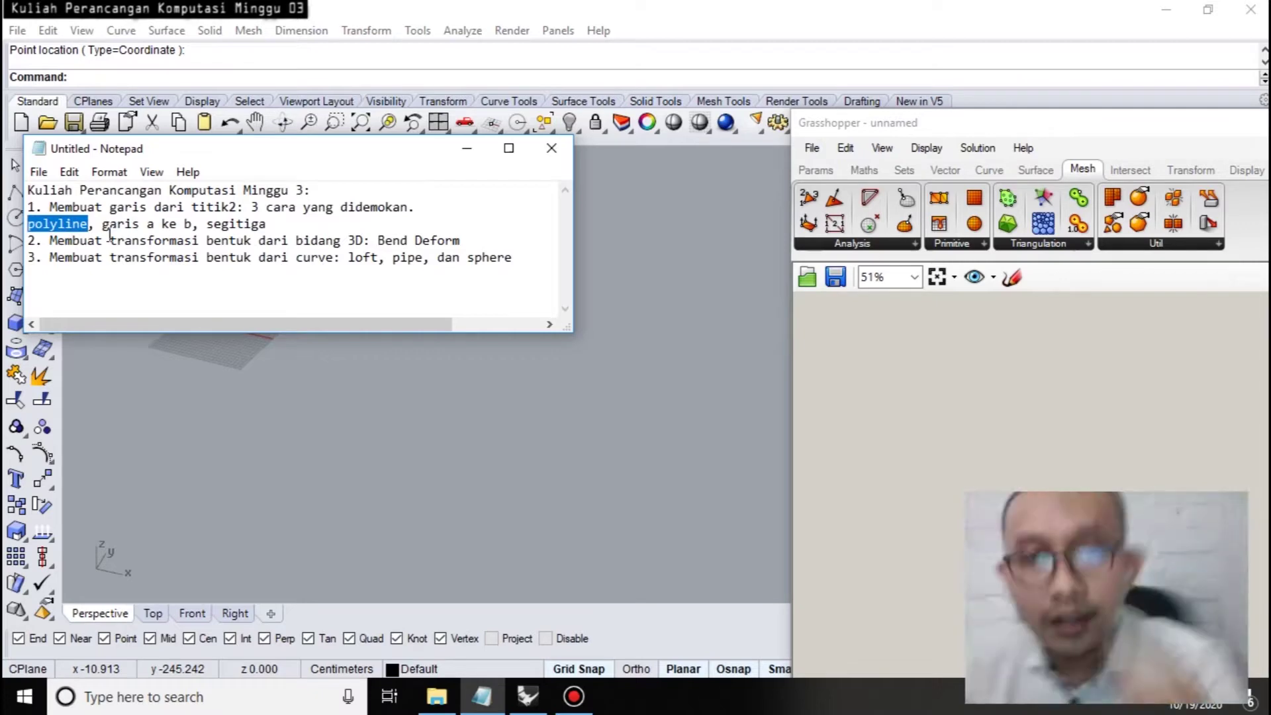
click(1072, 427)
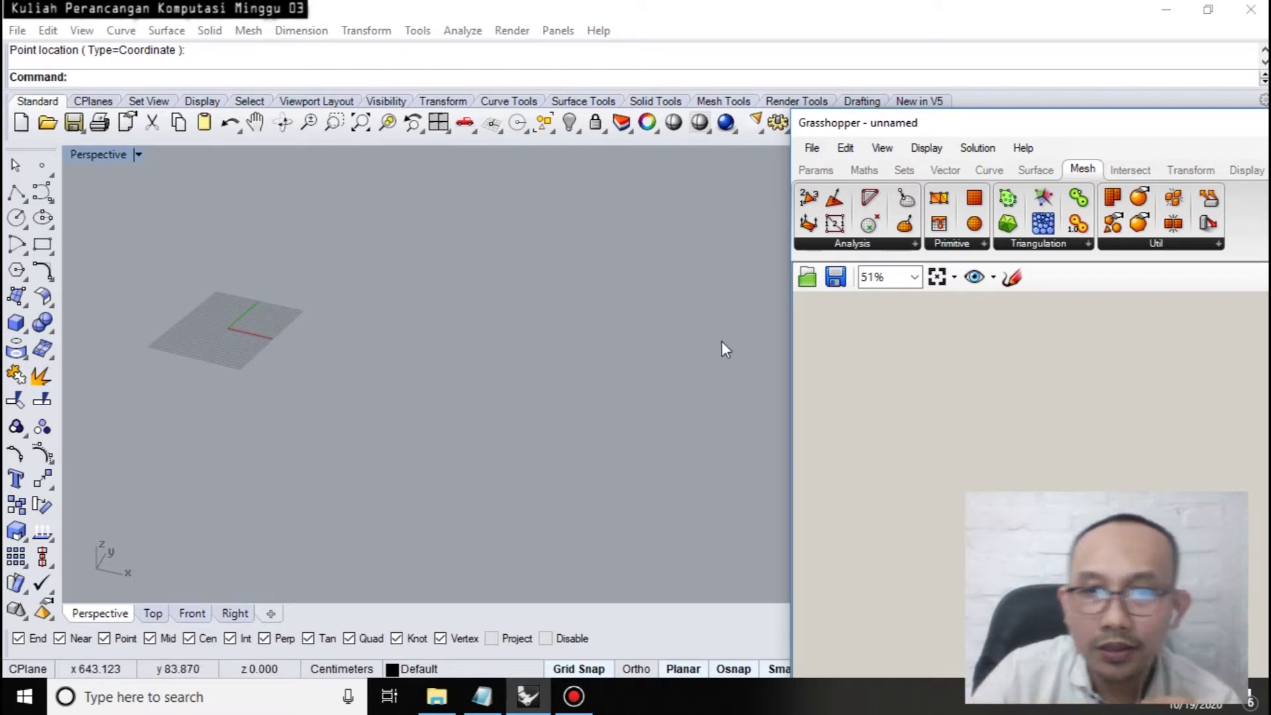
Widen the Grasshopper window to view the empty canvas, and check the lecture topics in Notepad again.
scroll(922, 404, down, 3)
right_drag(930, 417, 875, 357)
drag(792, 367, 680, 368)
scroll(799, 391, down, 3)
right_drag(896, 456, 856, 388)
scroll(885, 417, down, 1)
right_drag(939, 423, 979, 454)
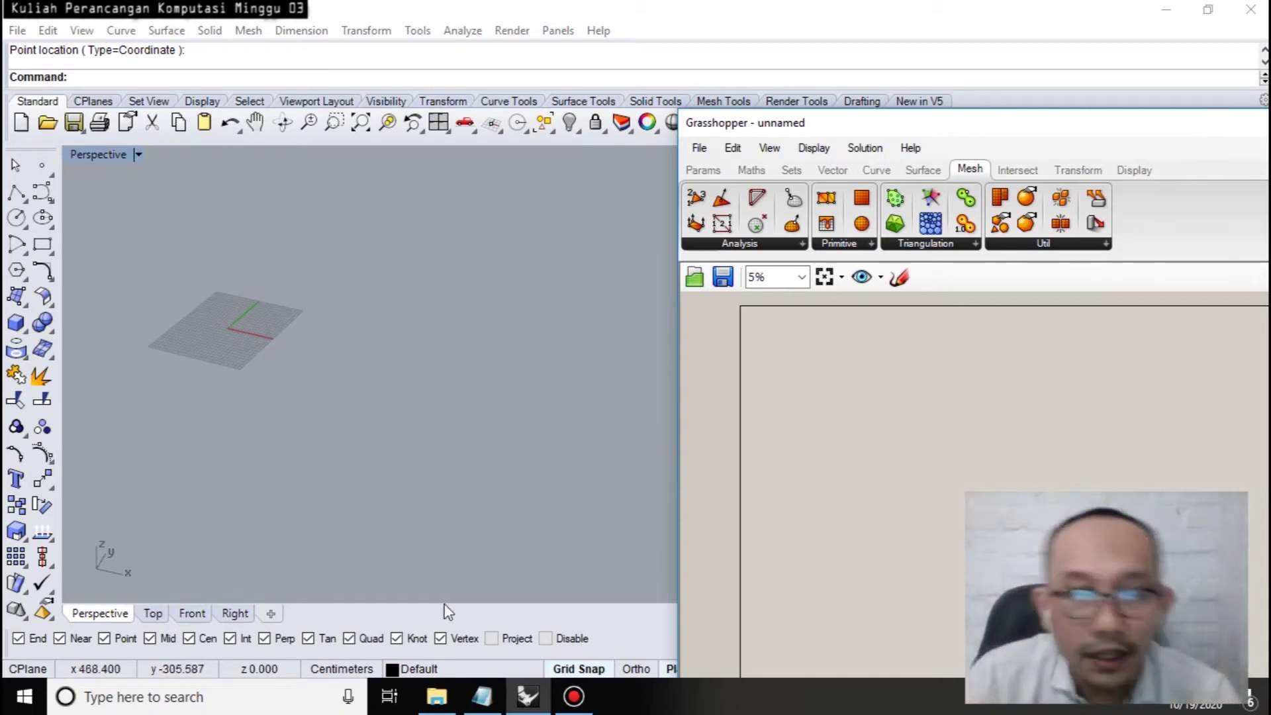
click(482, 697)
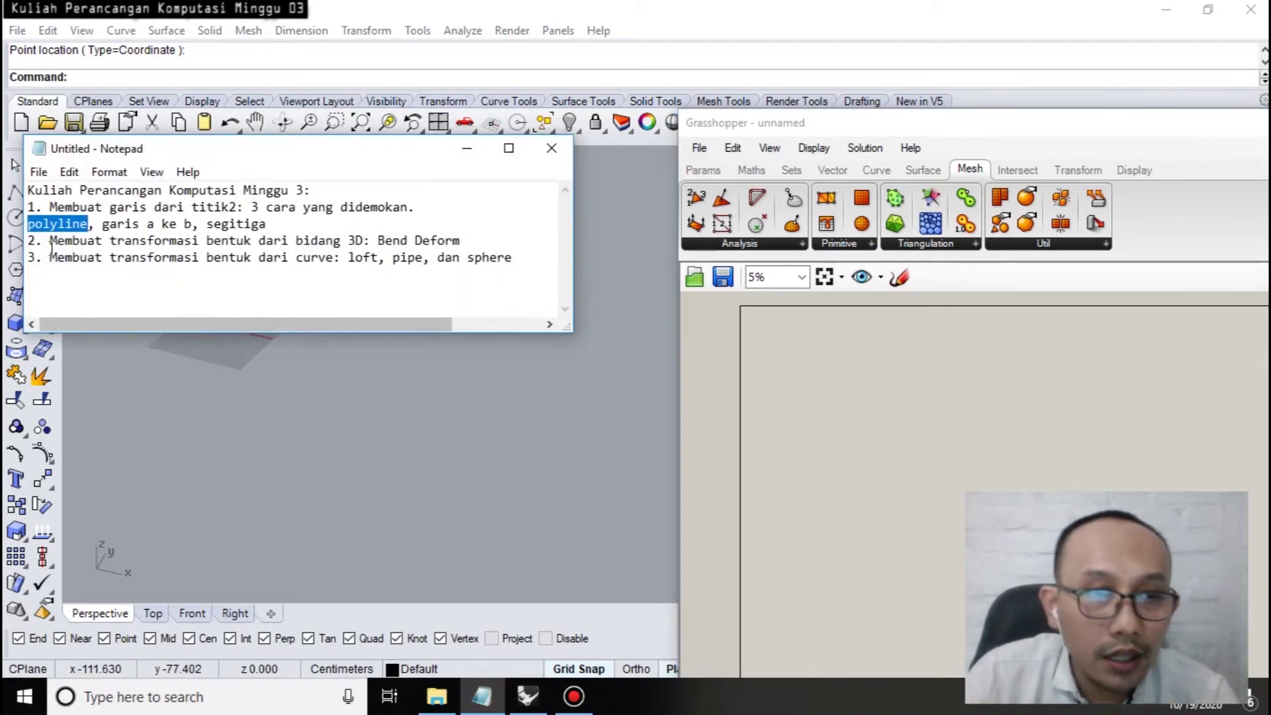
click(430, 416)
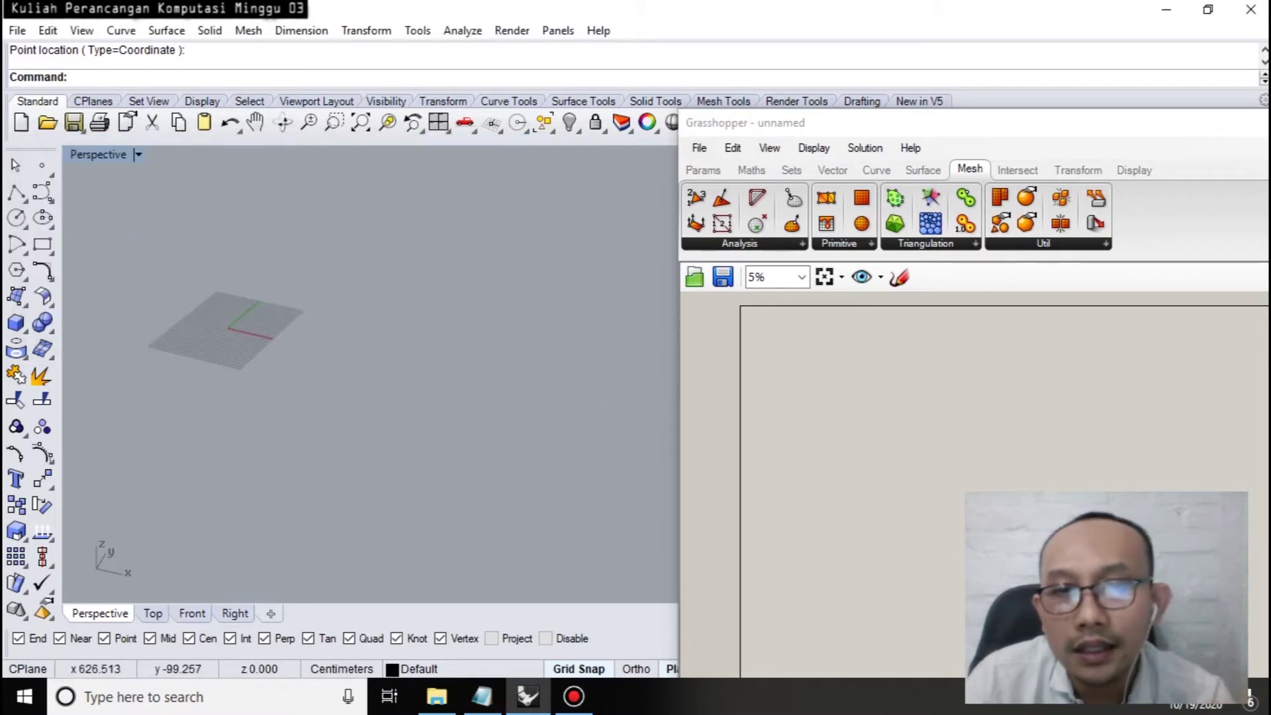
Widen the Grasshopper window further over the viewport and add a Point parameter to the empty canvas.
right_drag(773, 445, 733, 429)
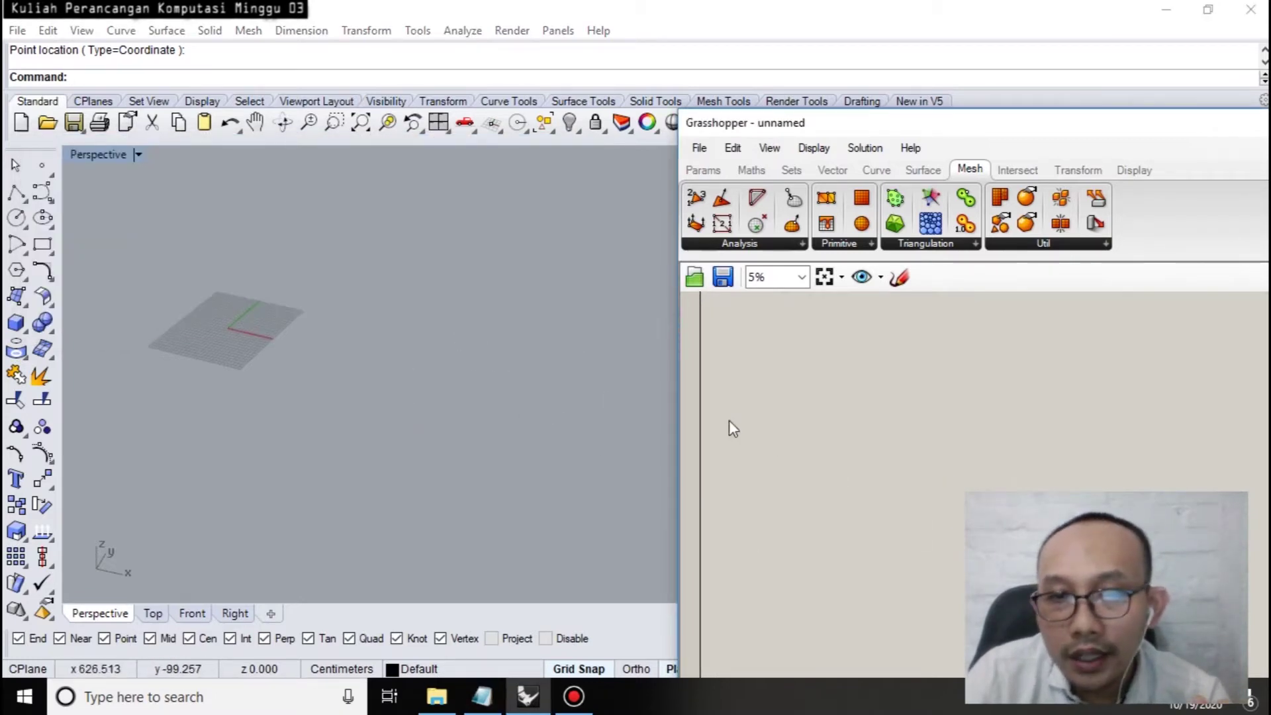
drag(677, 400, 556, 400)
right_drag(795, 429, 783, 451)
double_click(704, 419)
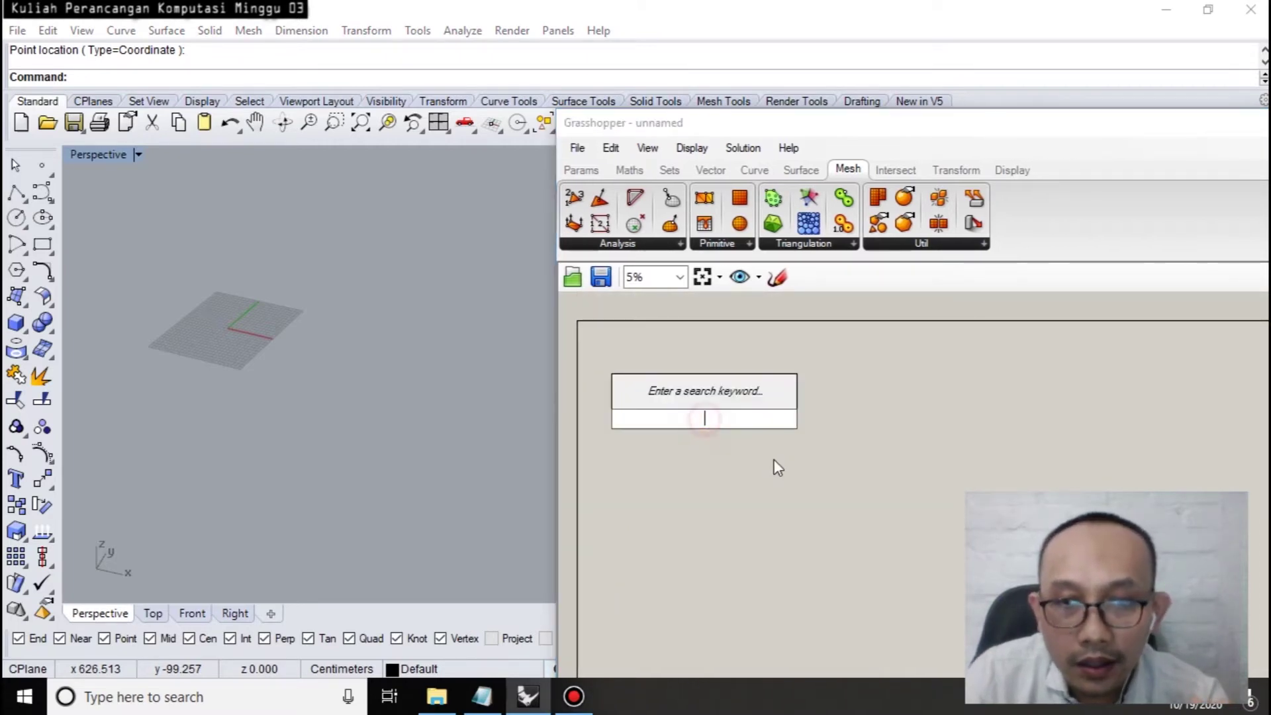
text(point)
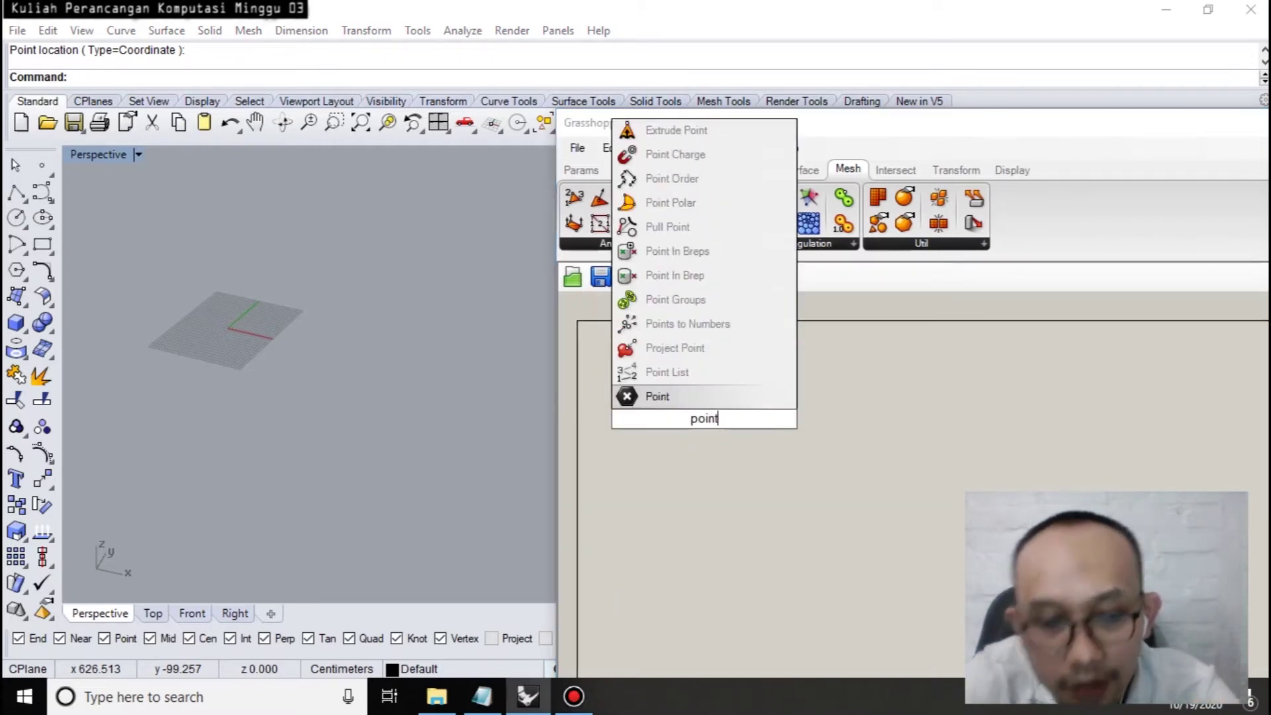
click(731, 396)
Set one point for the Point parameter, placing it just beyond the grid's right edge in the Perspective viewport.
scroll(731, 432, up, 4)
scroll(679, 401, up, 4)
right_click(676, 364)
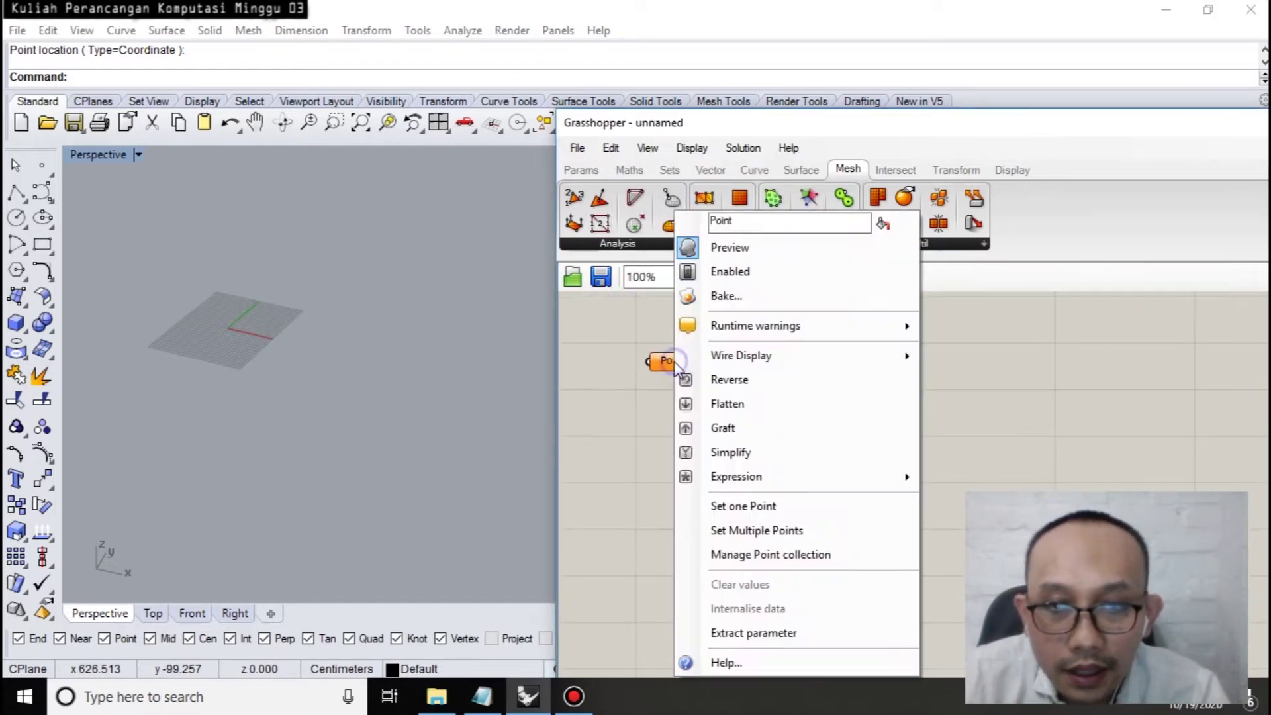
click(743, 506)
click(360, 351)
Add a second Point parameter below the first and set its one point below and left of the first point in the viewport.
double_click(659, 459)
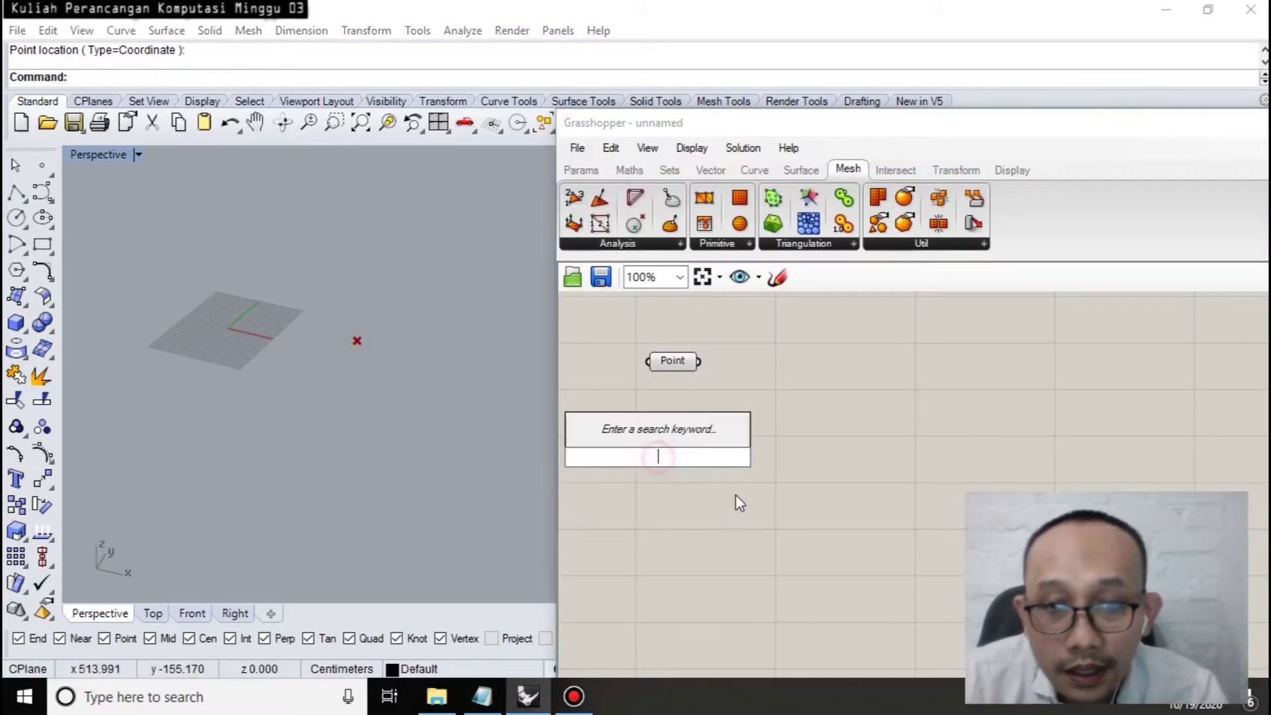
text(point)
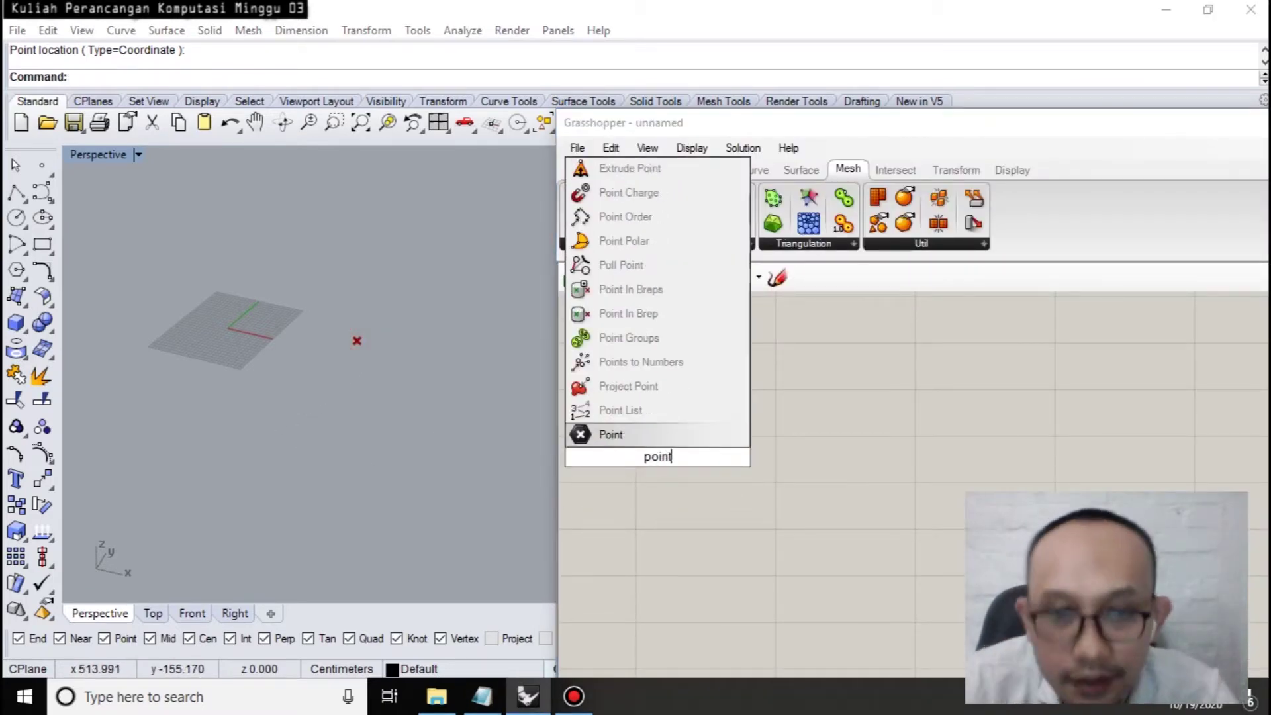
key(Return)
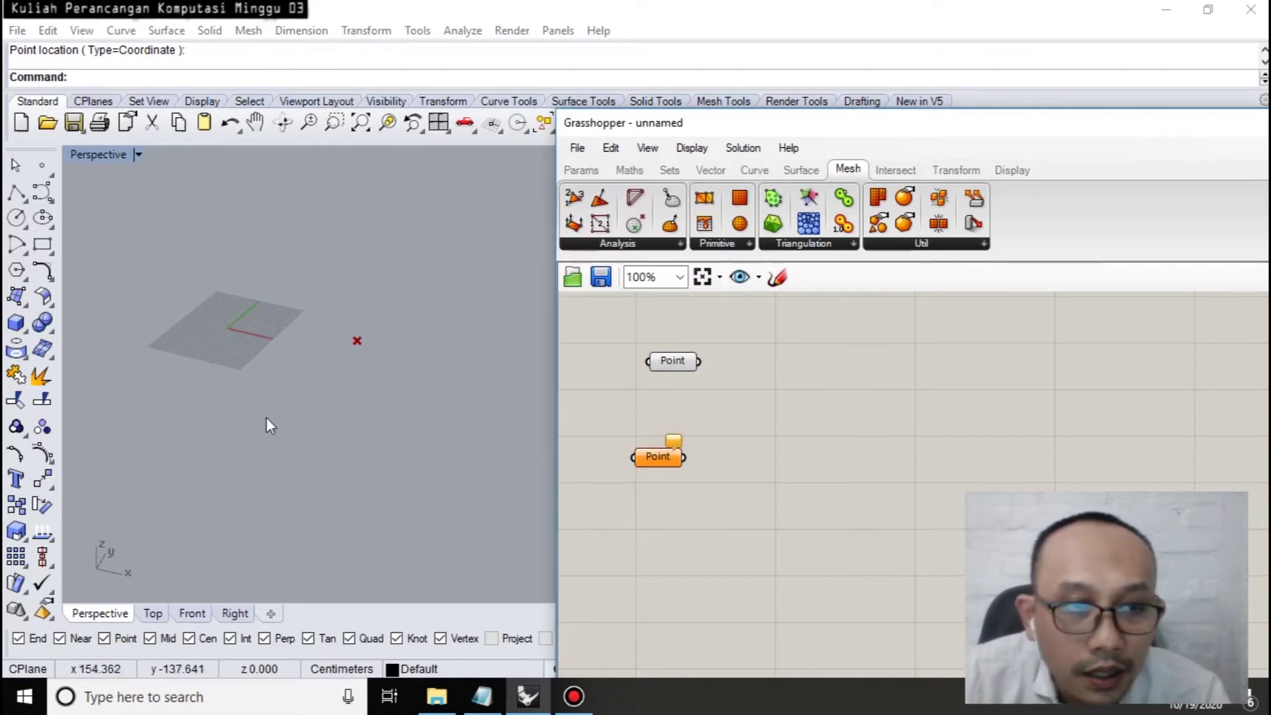
right_click(658, 461)
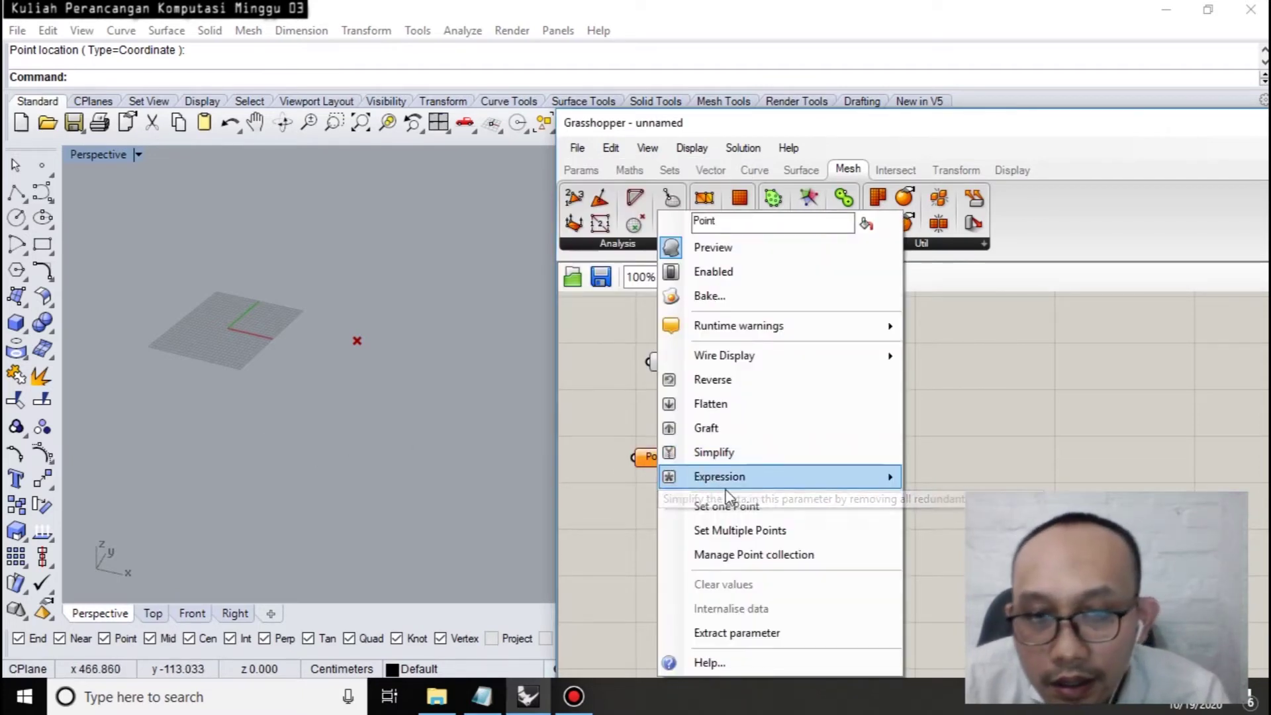
click(750, 503)
click(282, 406)
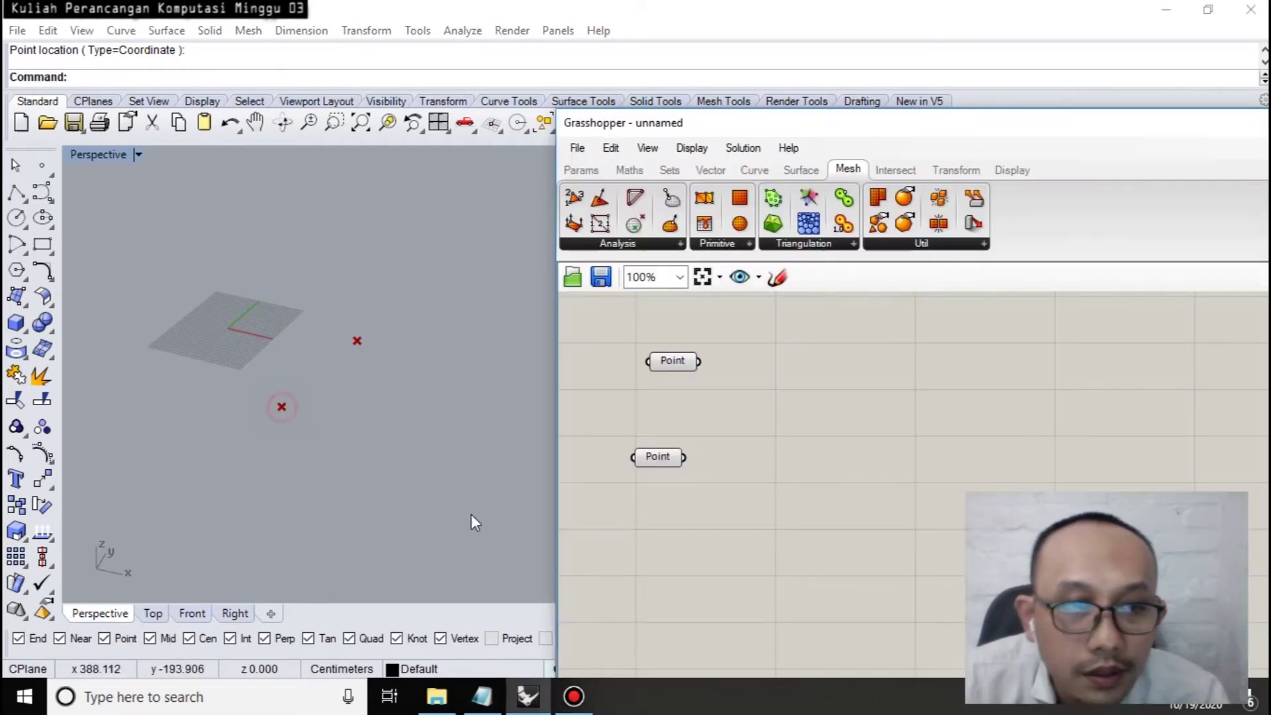
Add a third Point parameter below the second and set its one point below the other two to form a triangle.
double_click(659, 560)
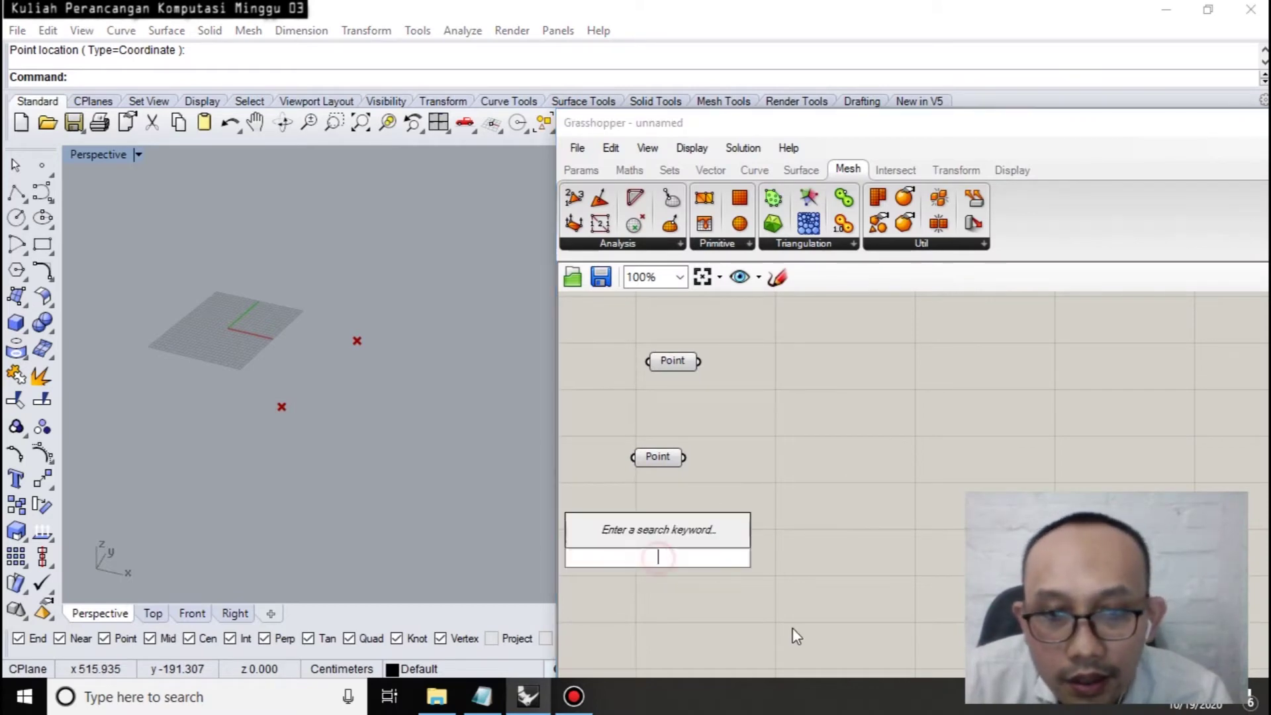
text(point)
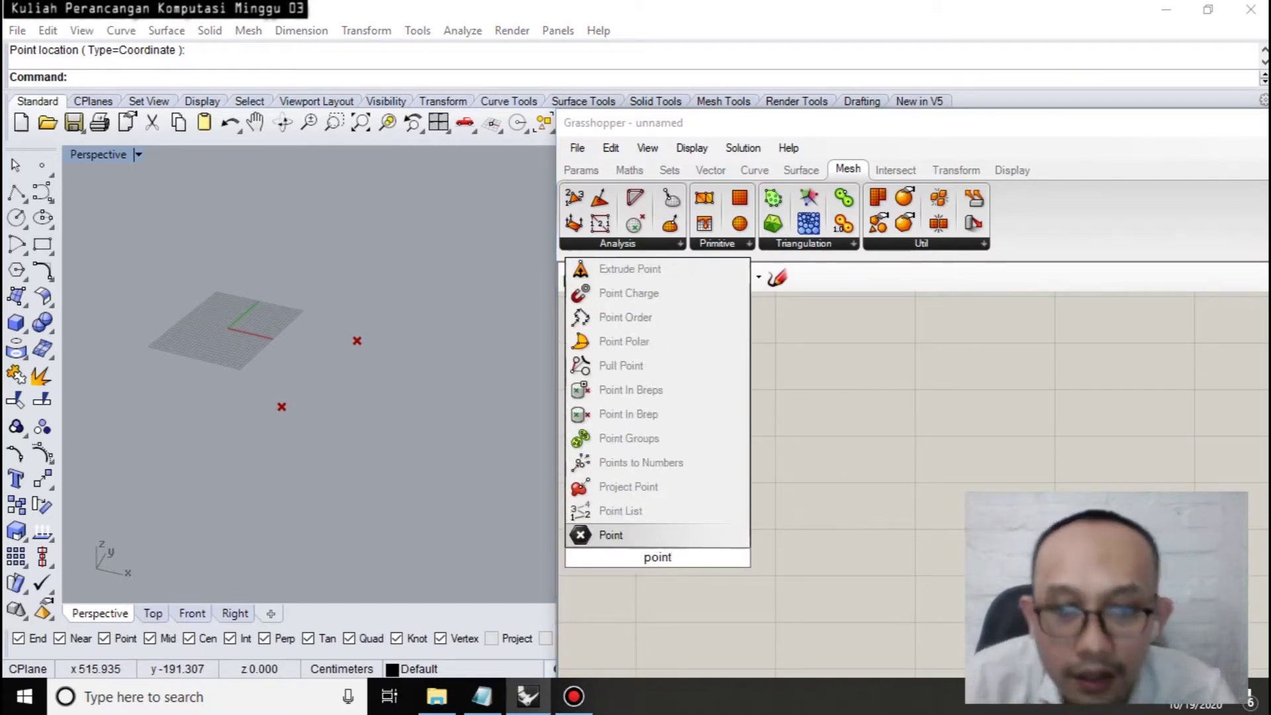
key(Return)
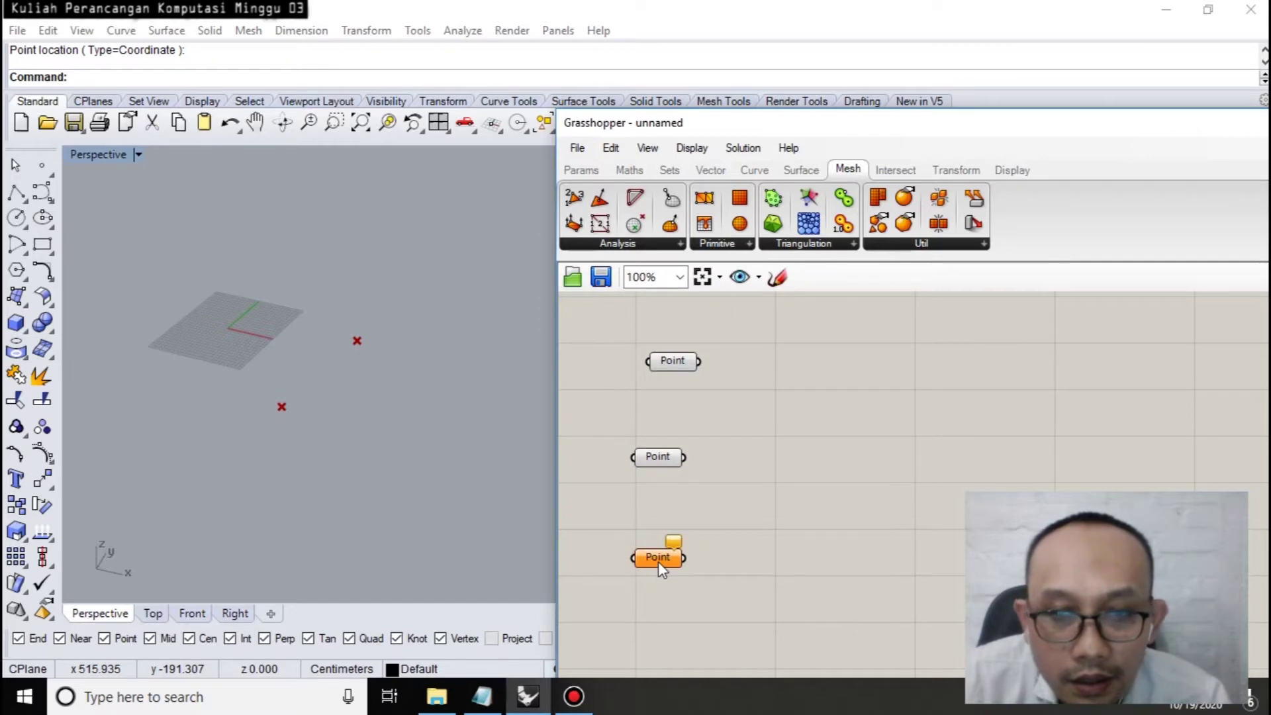
right_click(658, 561)
click(726, 529)
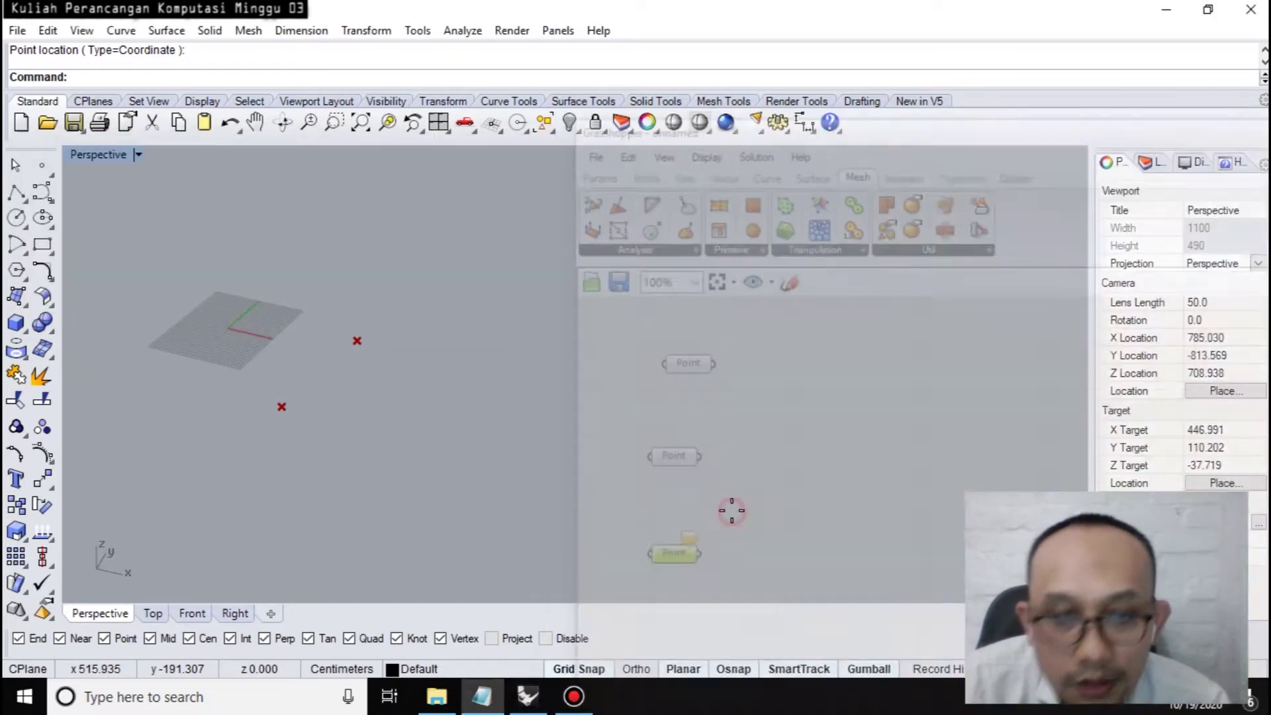
click(374, 455)
key(Return)
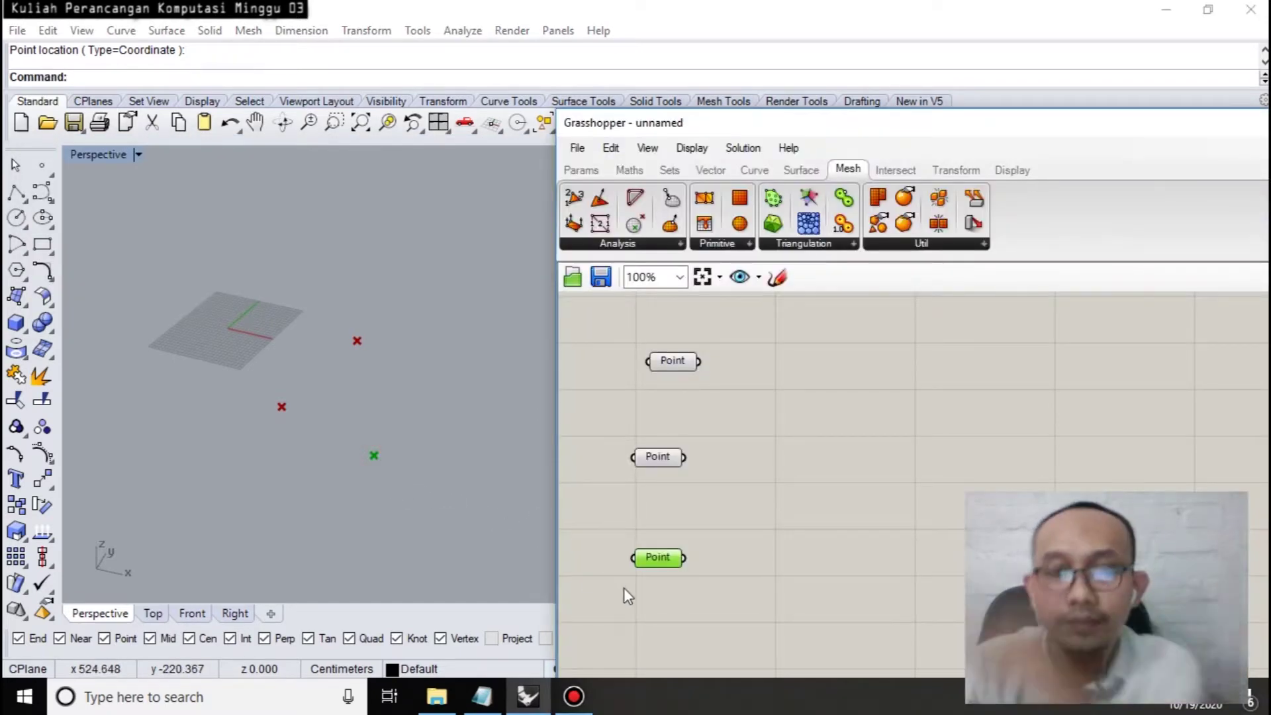
Select the three Point parameters one after another to identify which triangle corner each one represents in the viewport.
click(666, 474)
click(667, 457)
click(673, 361)
click(653, 556)
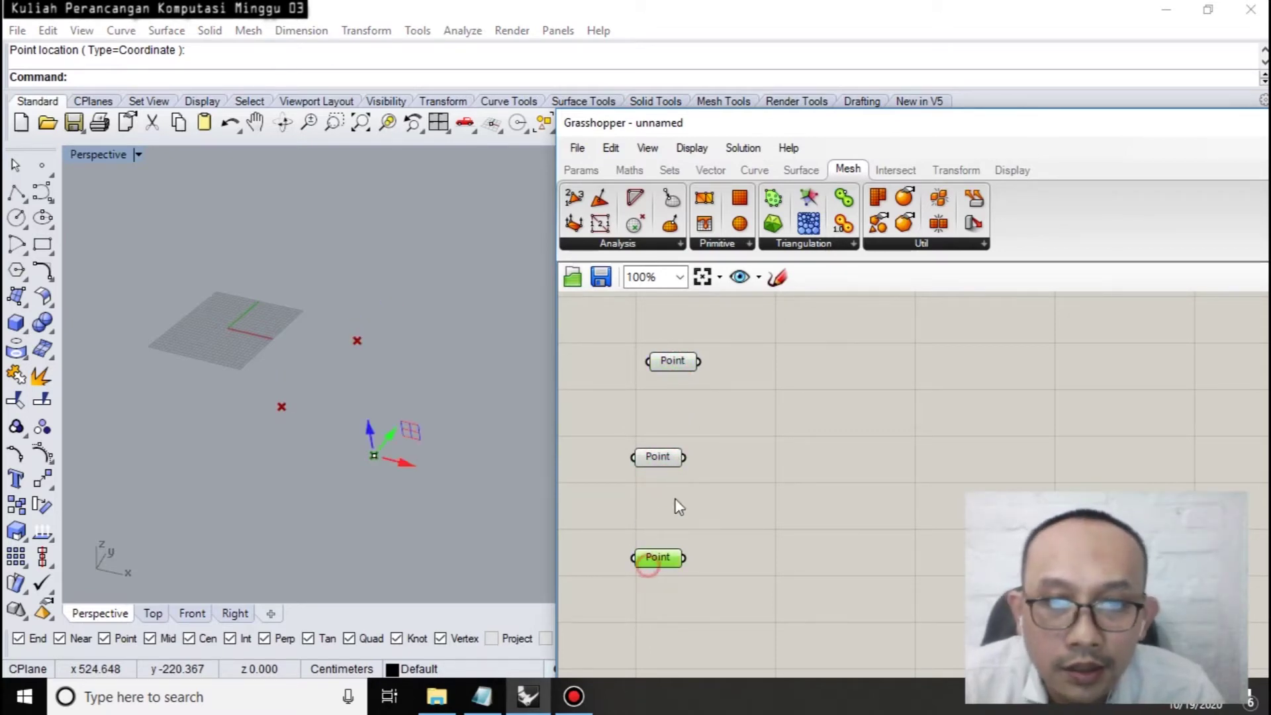
click(677, 363)
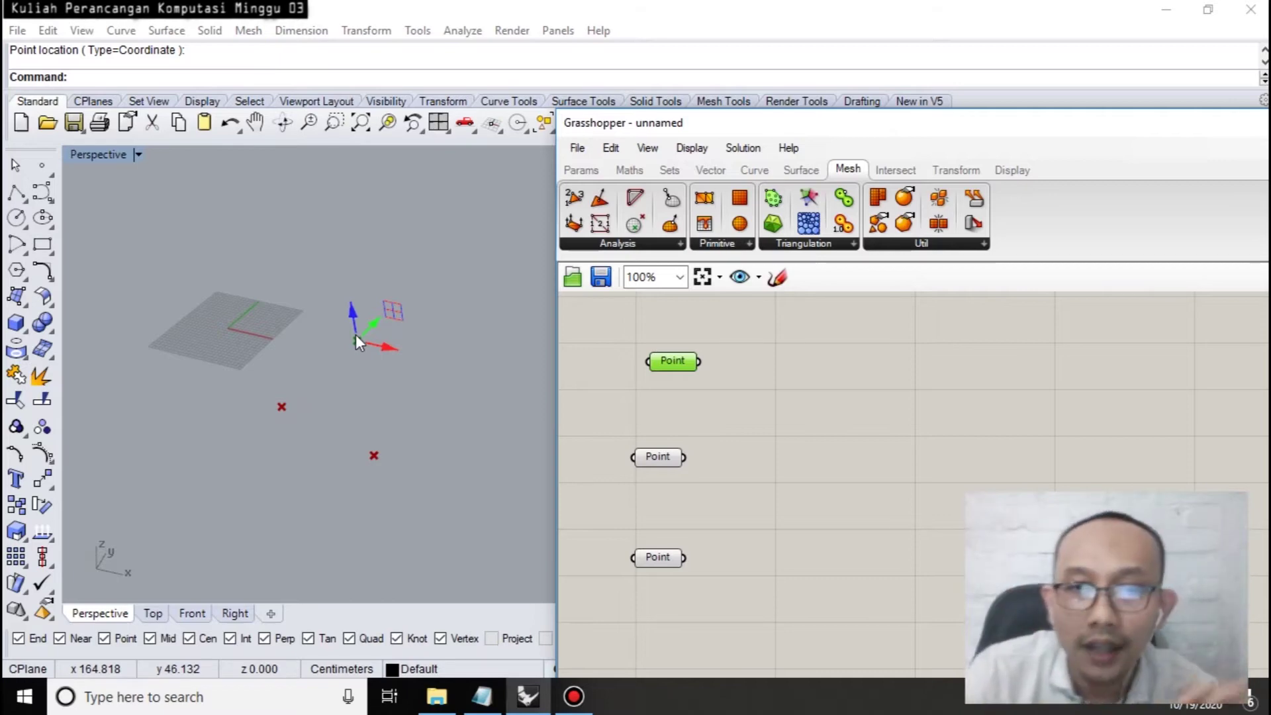
scroll(699, 392, down, 5)
right_drag(774, 456, 758, 406)
scroll(675, 340, up, 4)
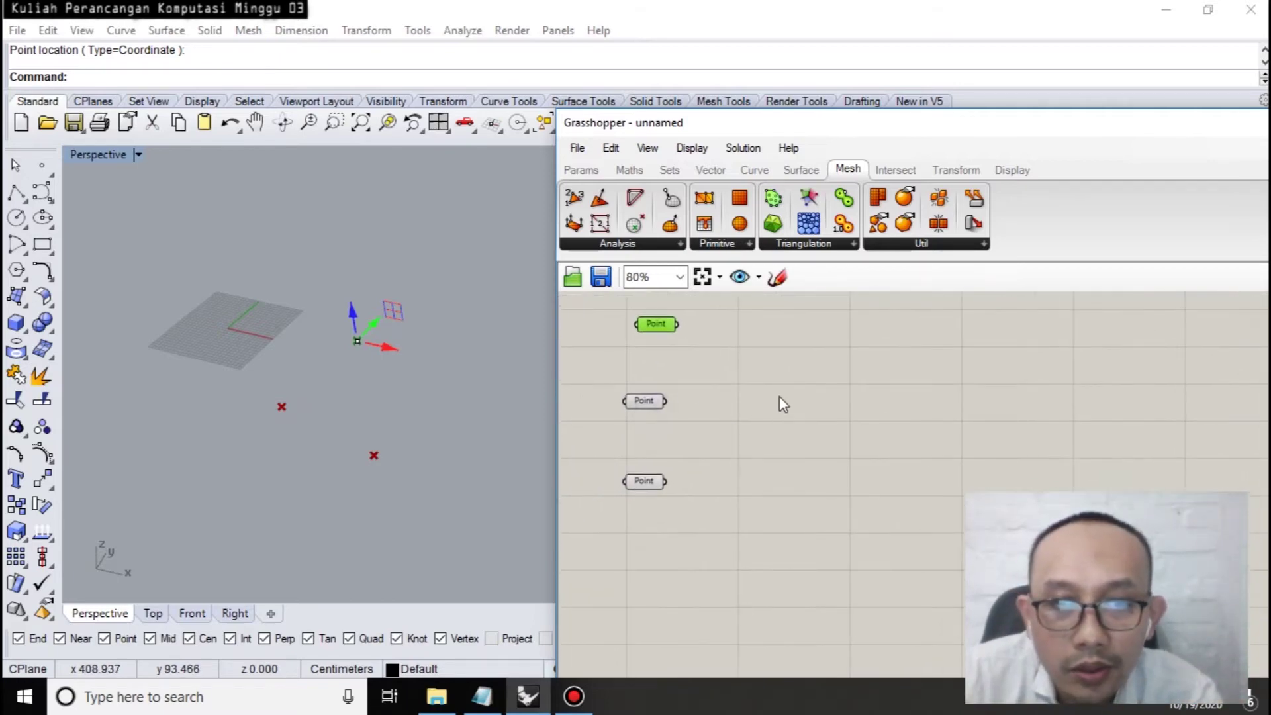
Add a PolyLine component to the right of the three Point parameters.
double_click(770, 409)
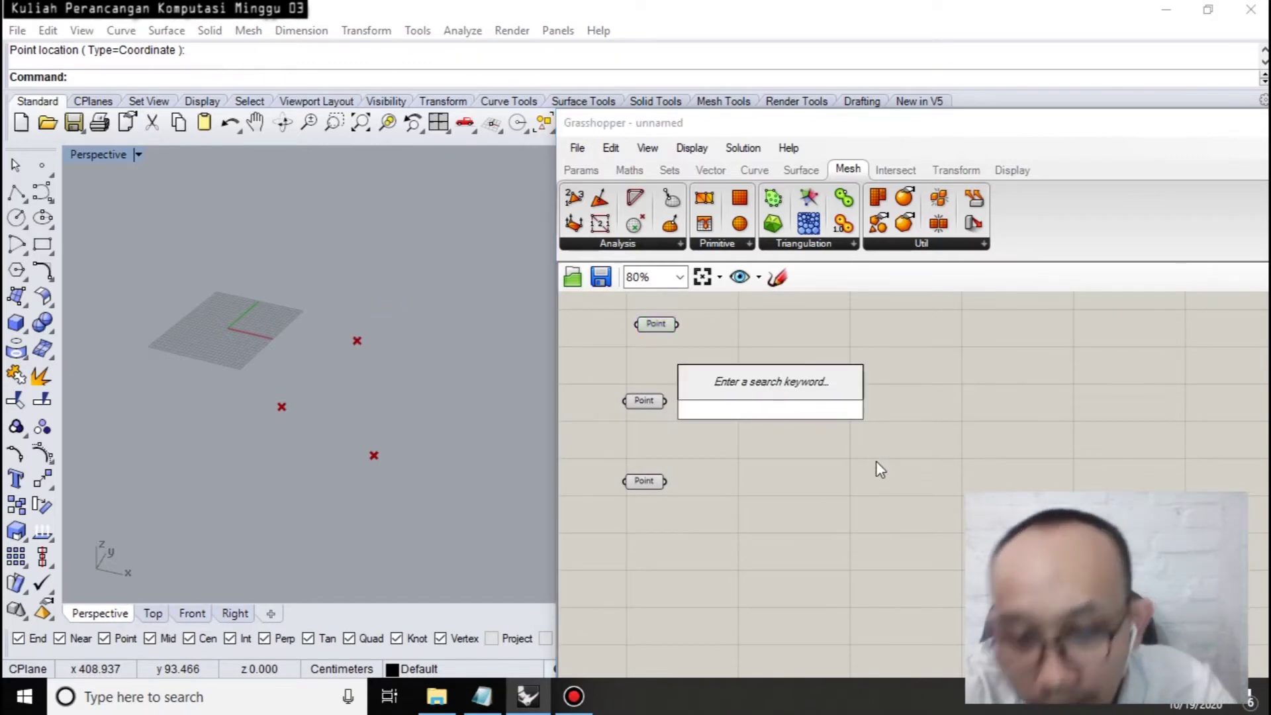
text(polyline)
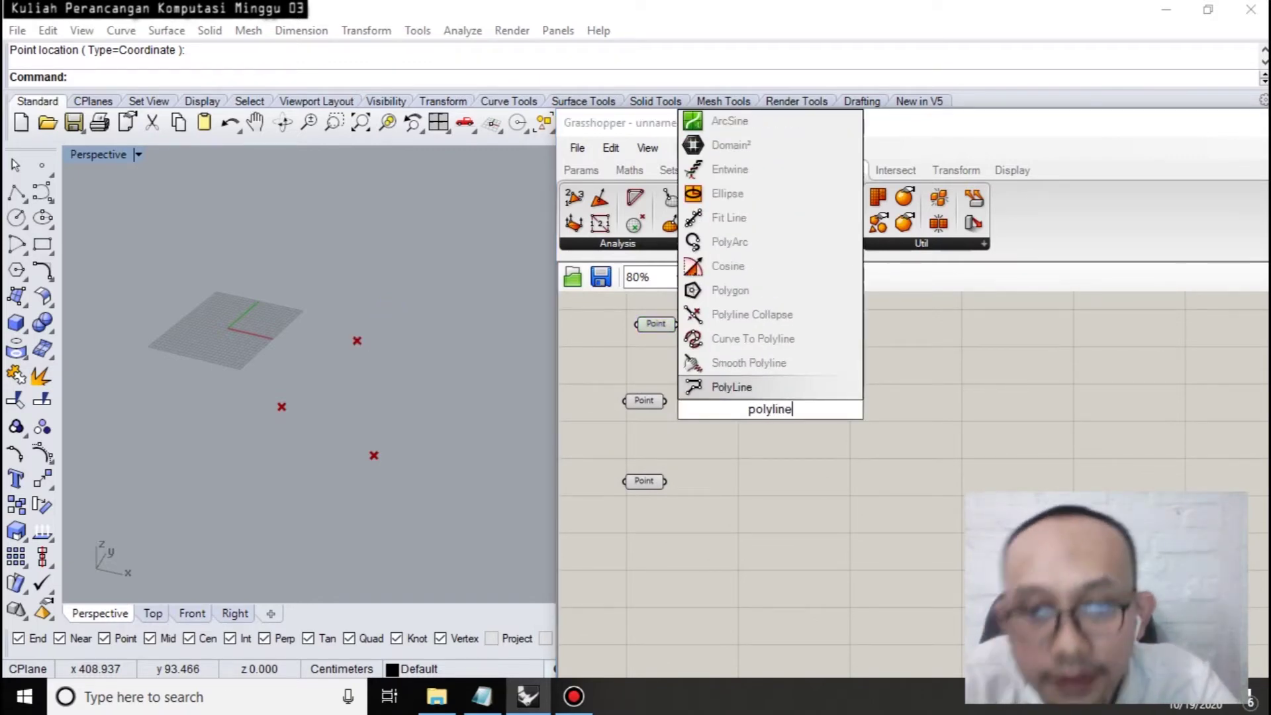
click(753, 389)
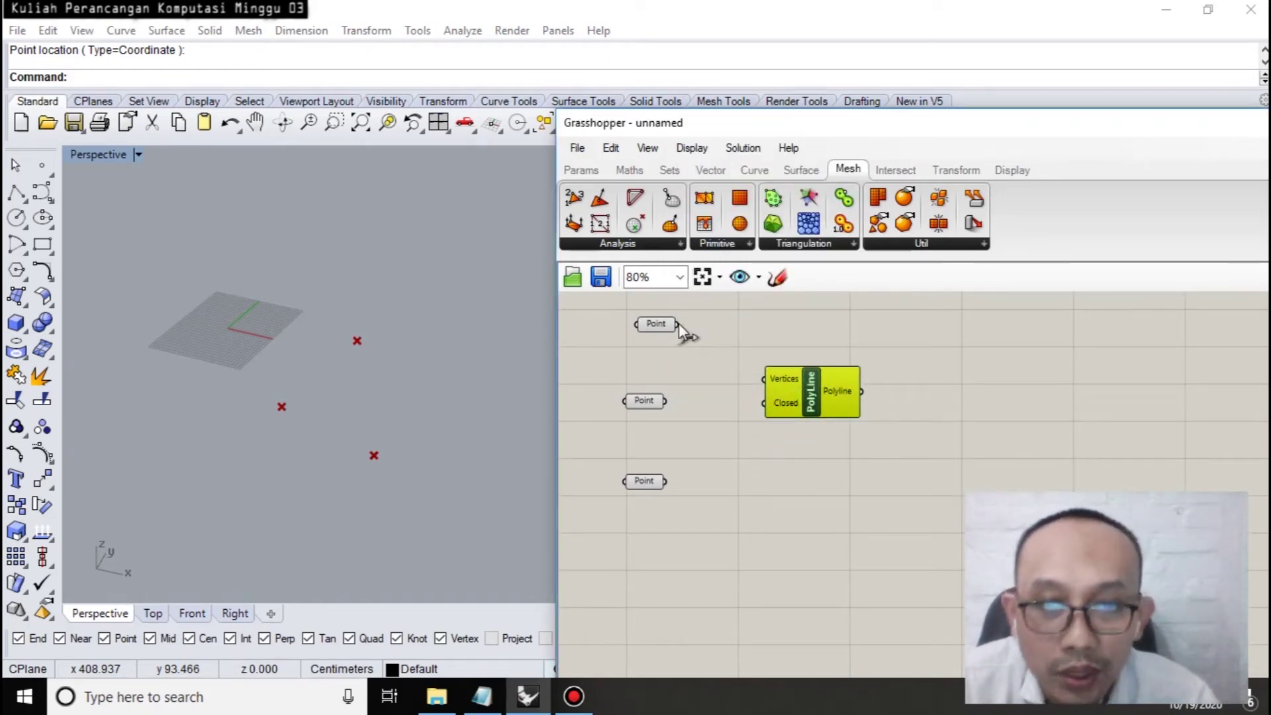
Try to wire the first and second Point parameters in turn into the PolyLine's Vertices input.
drag(705, 341, 762, 380)
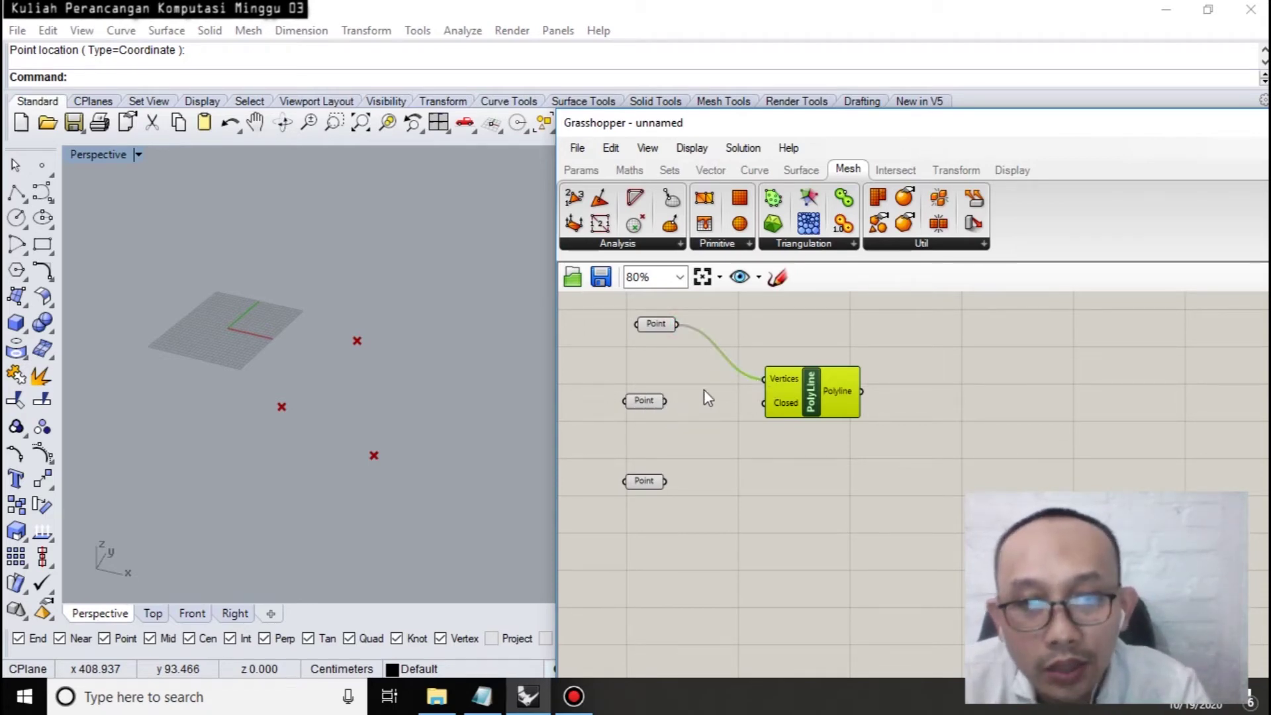
drag(756, 375, 759, 376)
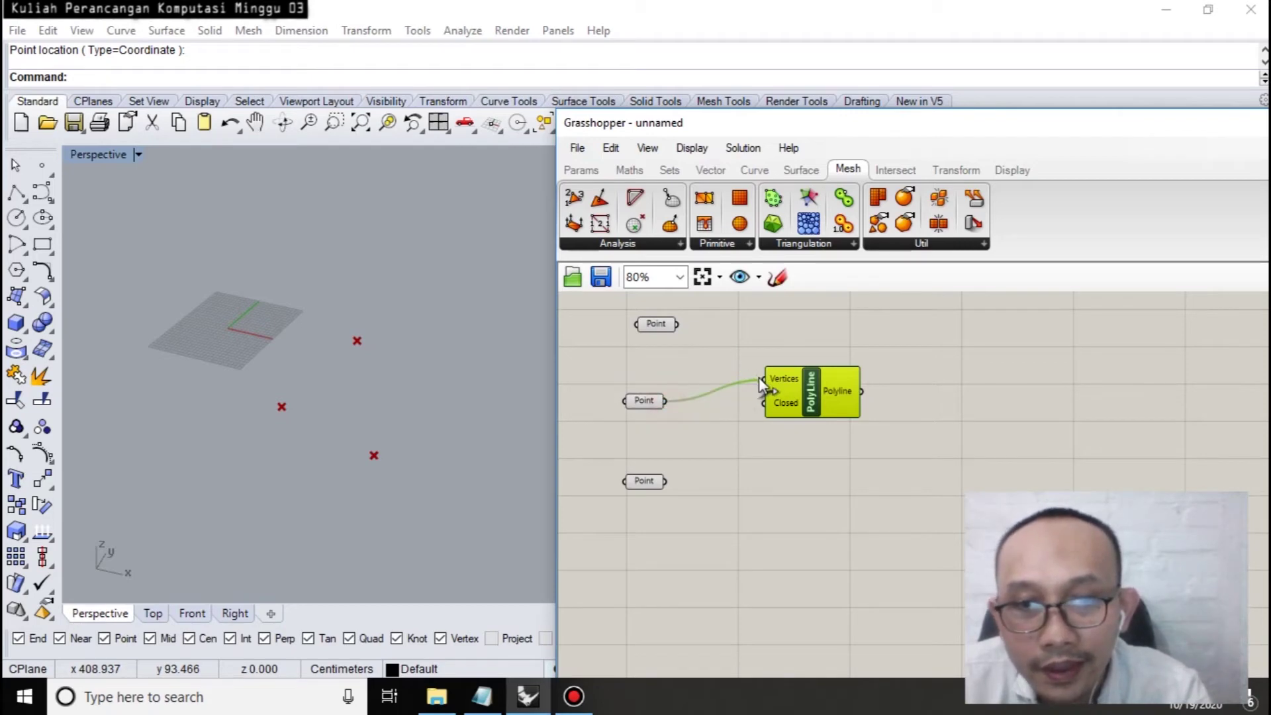
drag(677, 325, 768, 379)
drag(663, 401, 748, 374)
drag(678, 325, 765, 379)
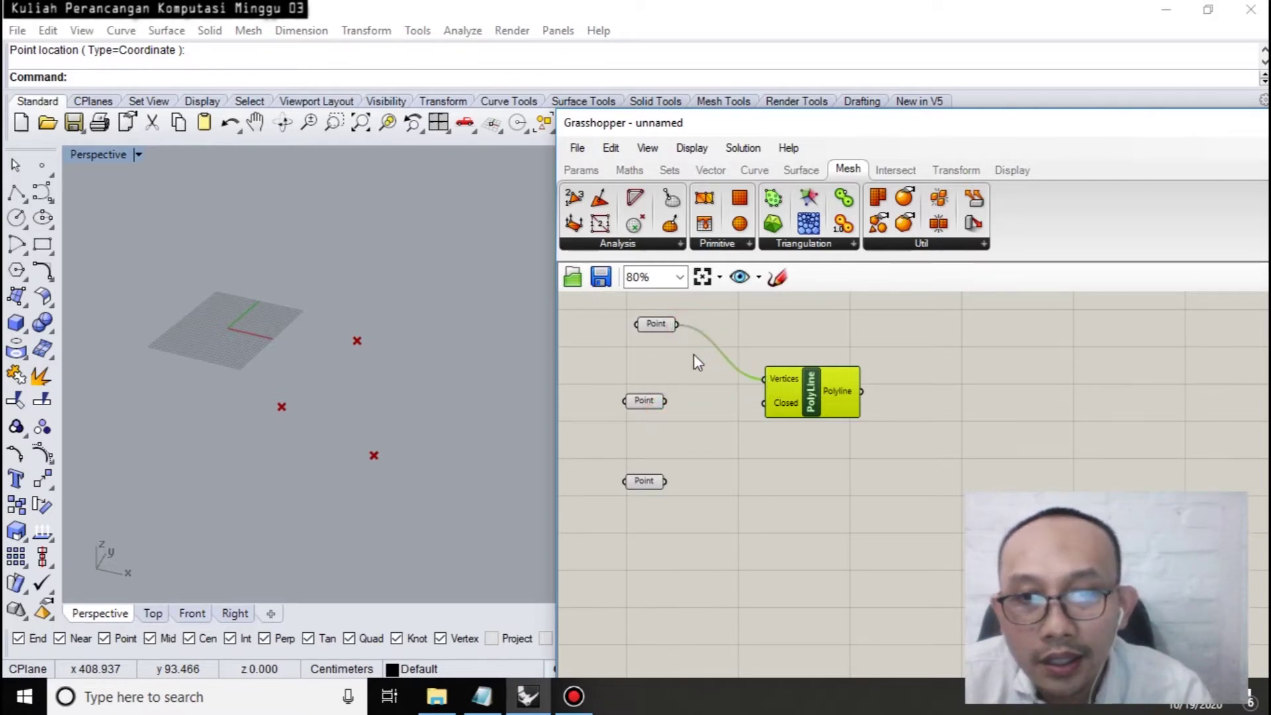
drag(664, 400, 748, 381)
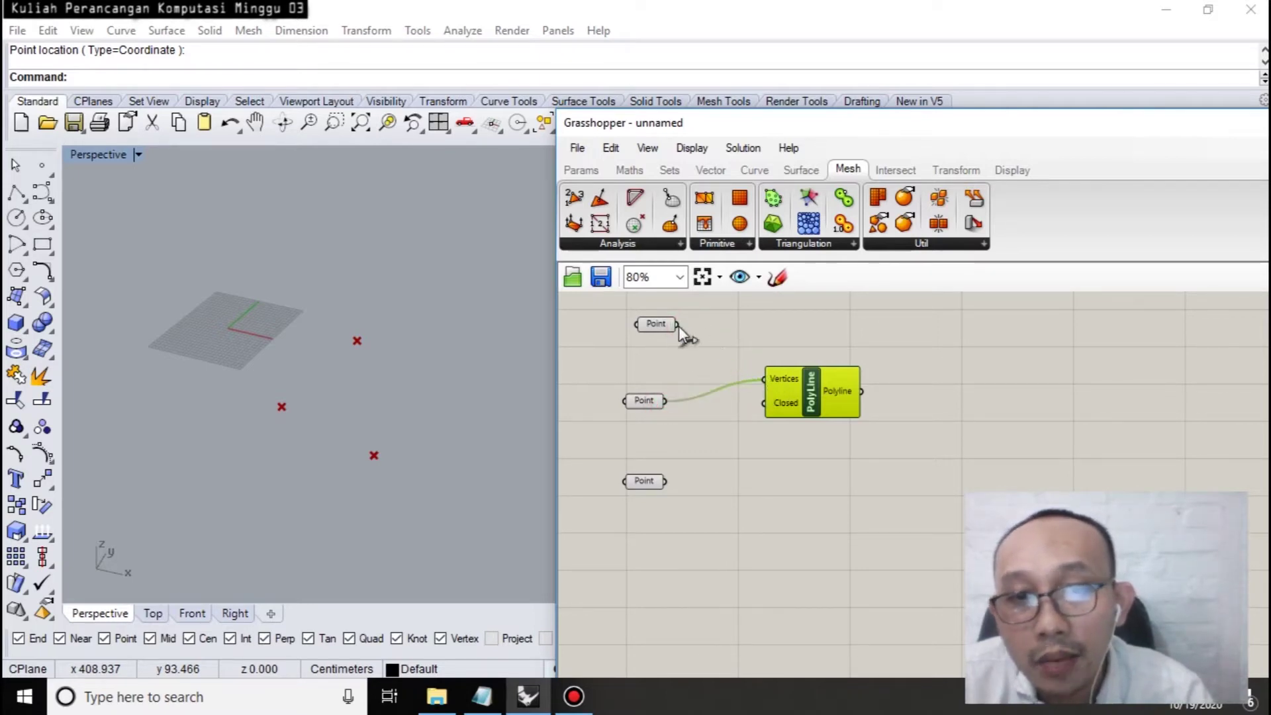
drag(664, 401, 766, 379)
drag(676, 324, 763, 380)
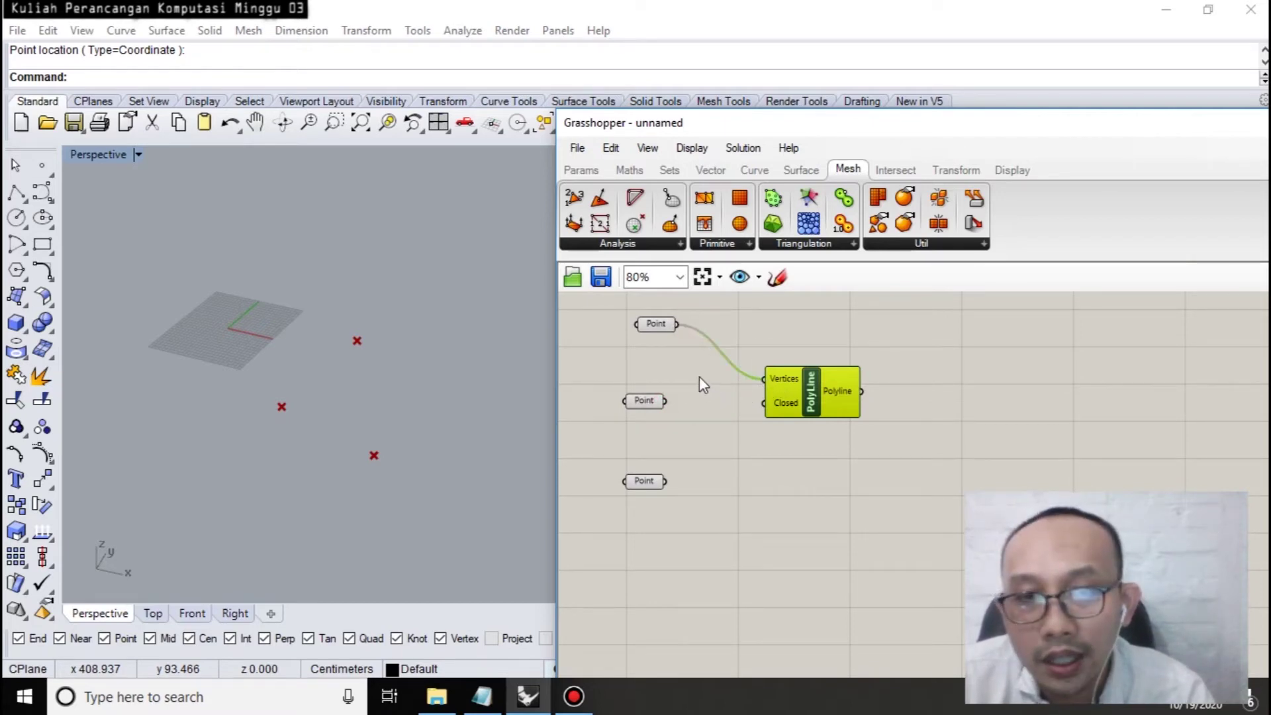
shift+drag(665, 401, 766, 380)
Connect all three Point parameters to the PolyLine's Vertices input in order from first to third, adding each wire to the existing ones.
drag(676, 324, 765, 380)
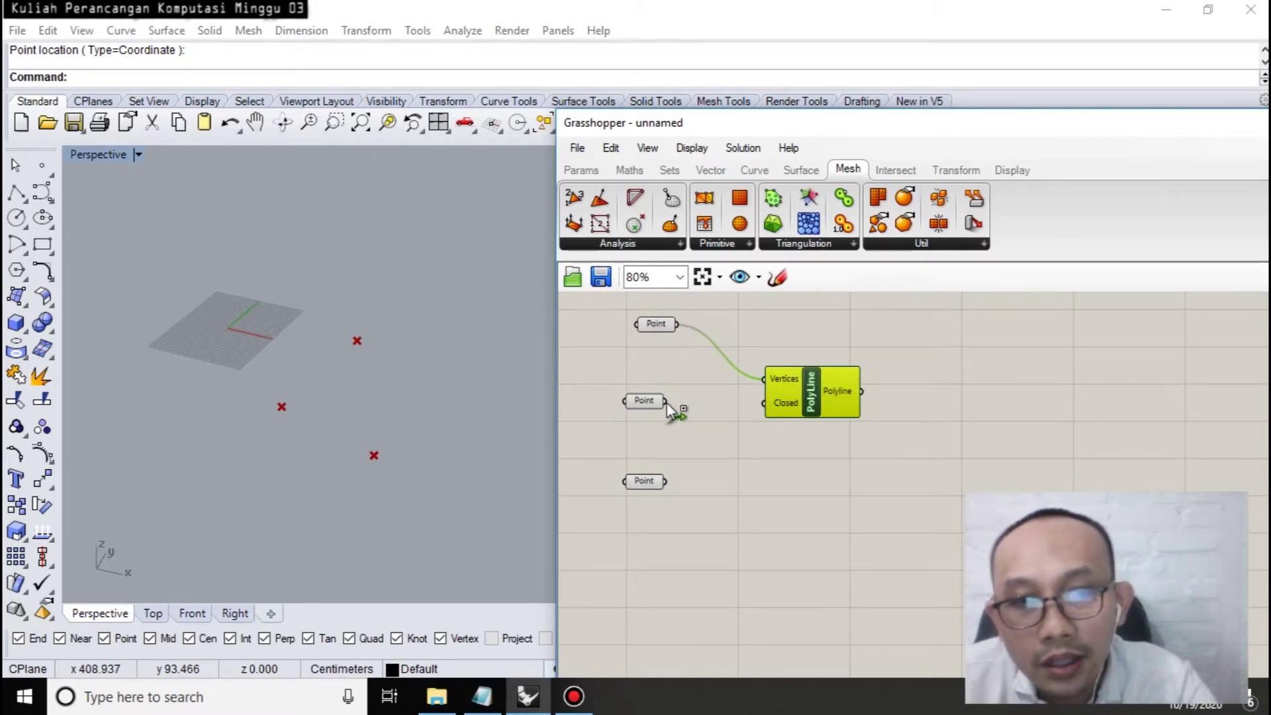
shift+drag(666, 402, 761, 379)
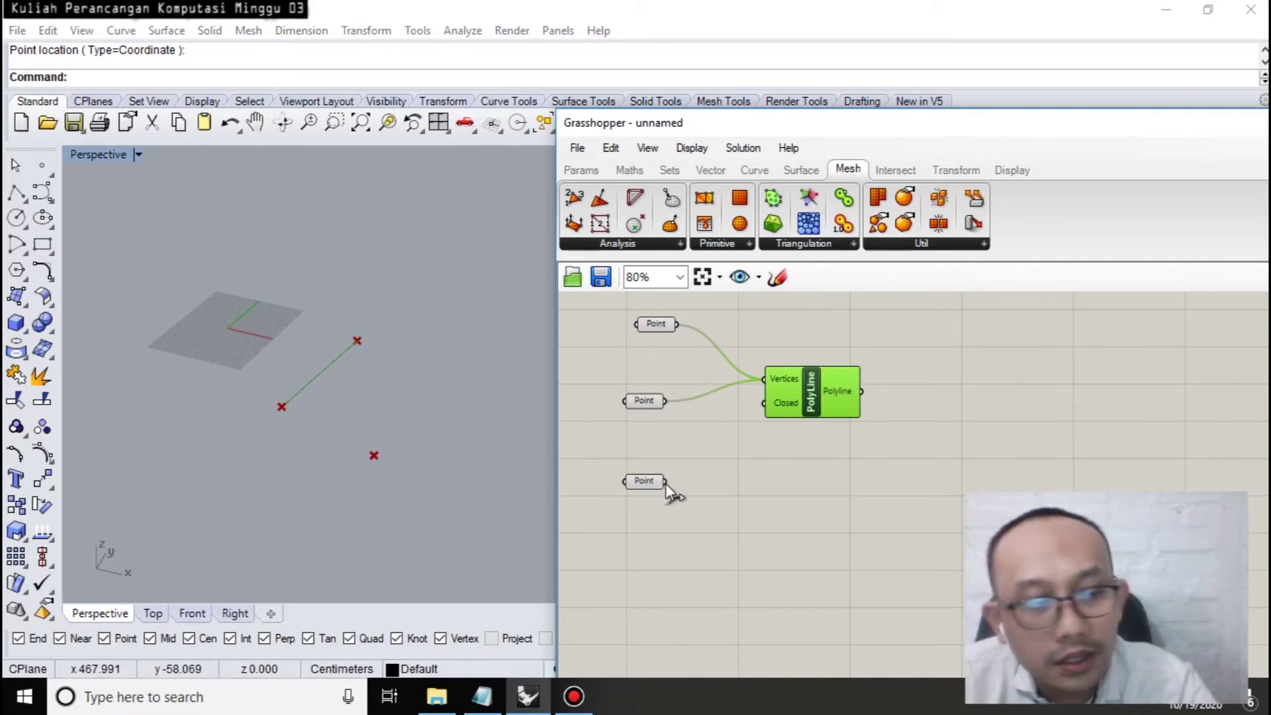
shift+drag(666, 482, 757, 375)
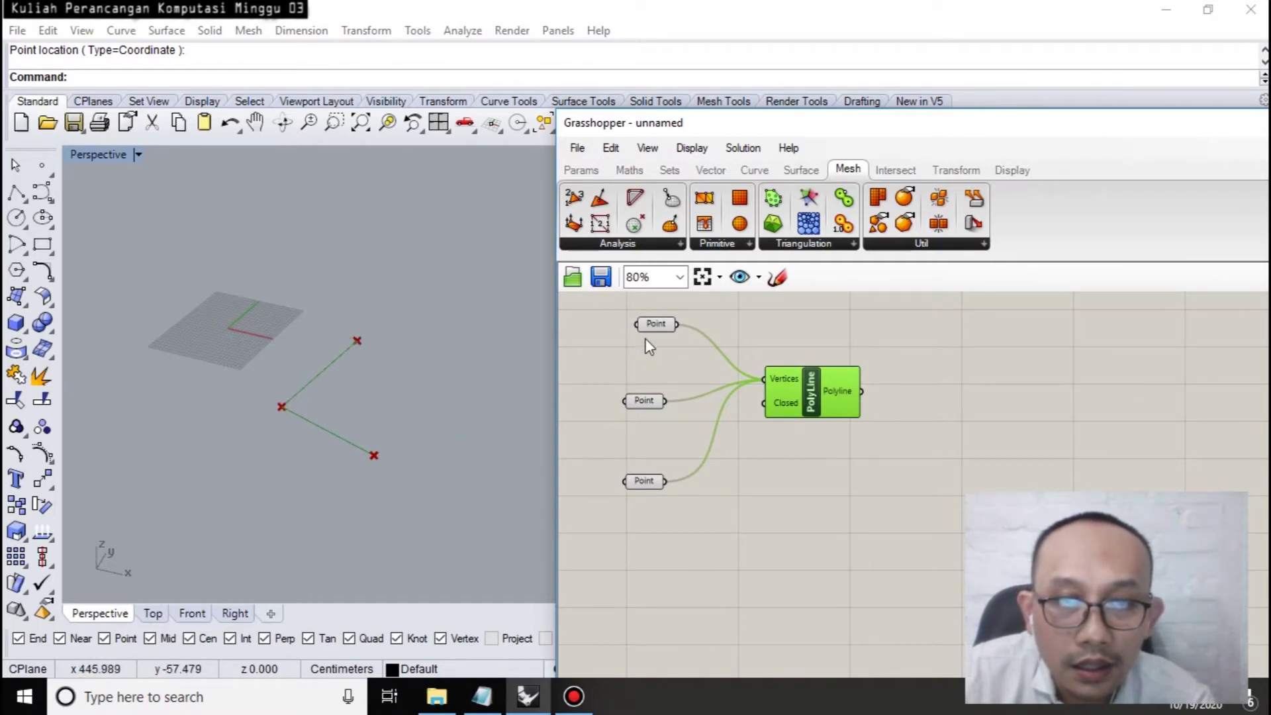
Close the polyline into a triangle by wiring the third Point parameter into the PolyLine's Closed input.
click(656, 323)
click(642, 482)
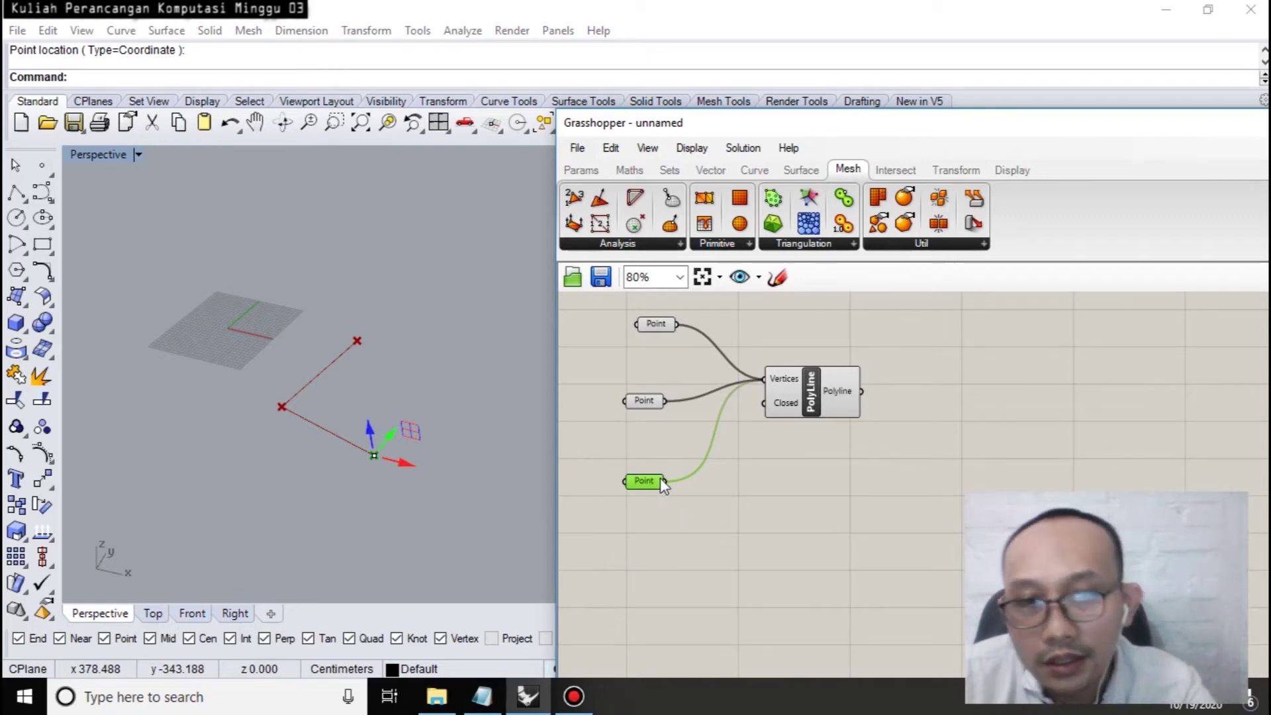
drag(665, 481, 764, 403)
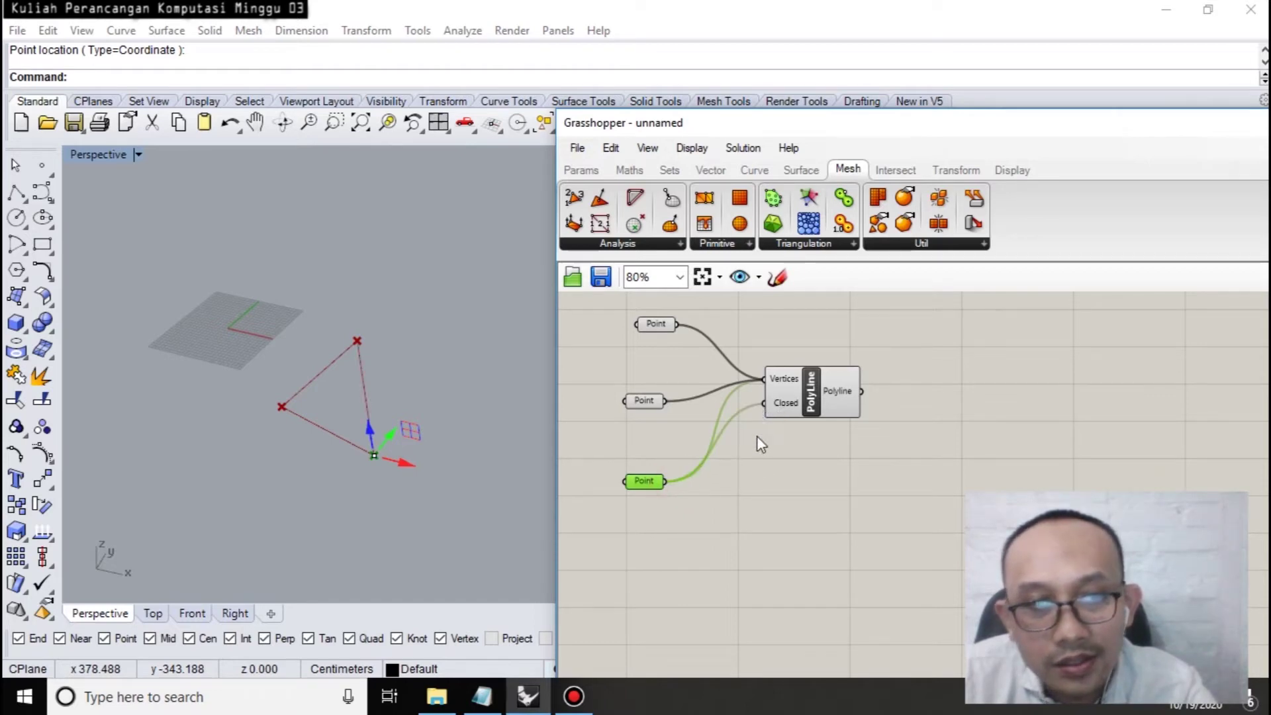
click(720, 465)
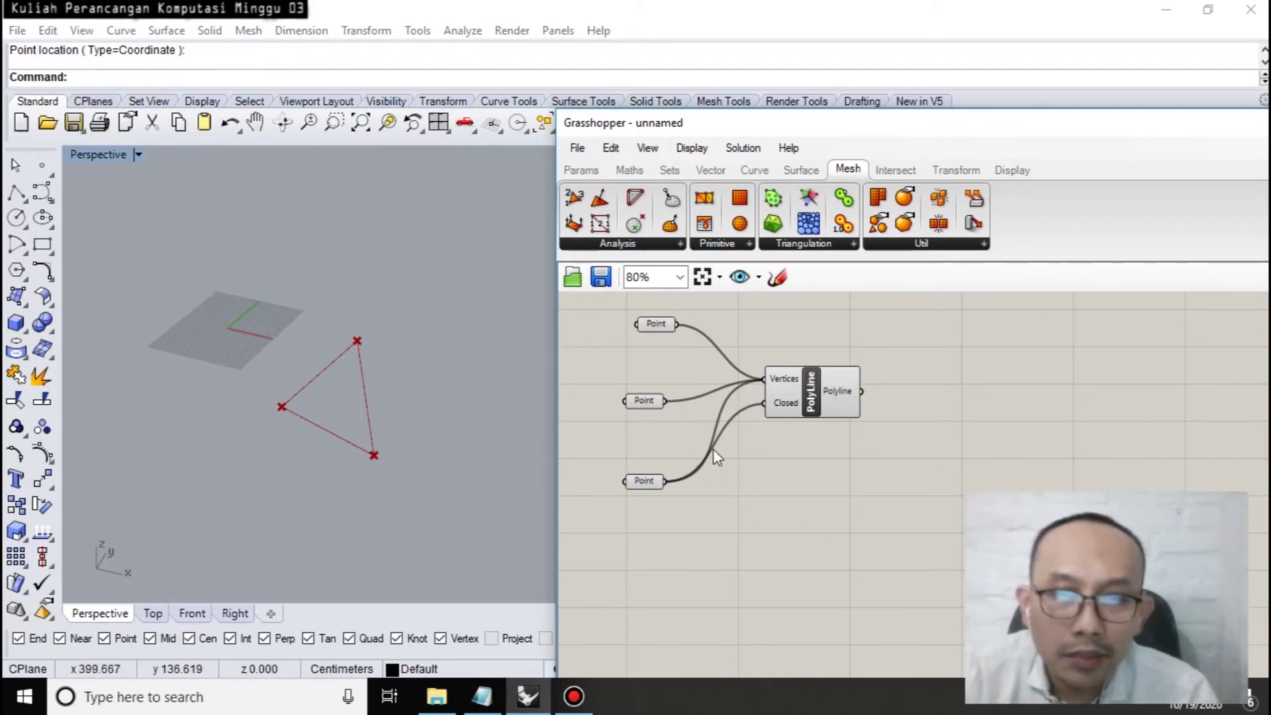
Add a new, unconnected Point parameter below the polyline definition.
scroll(759, 525, down, 2)
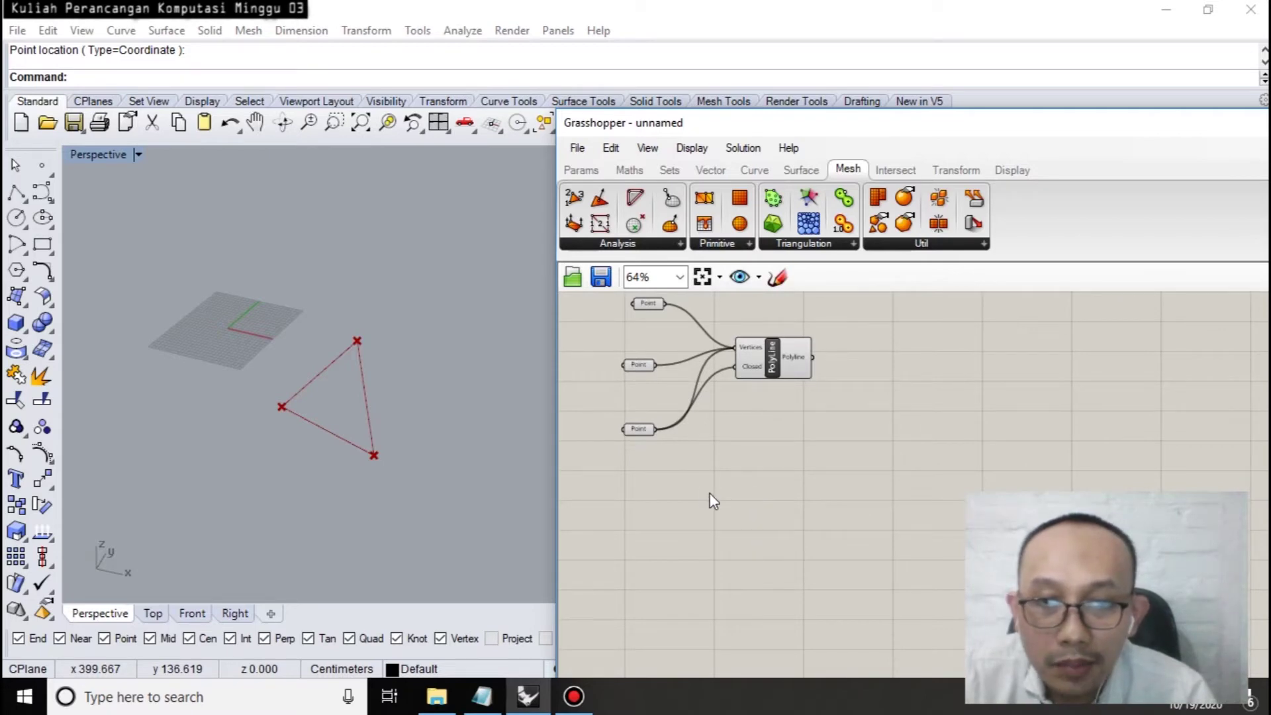
double_click(741, 487)
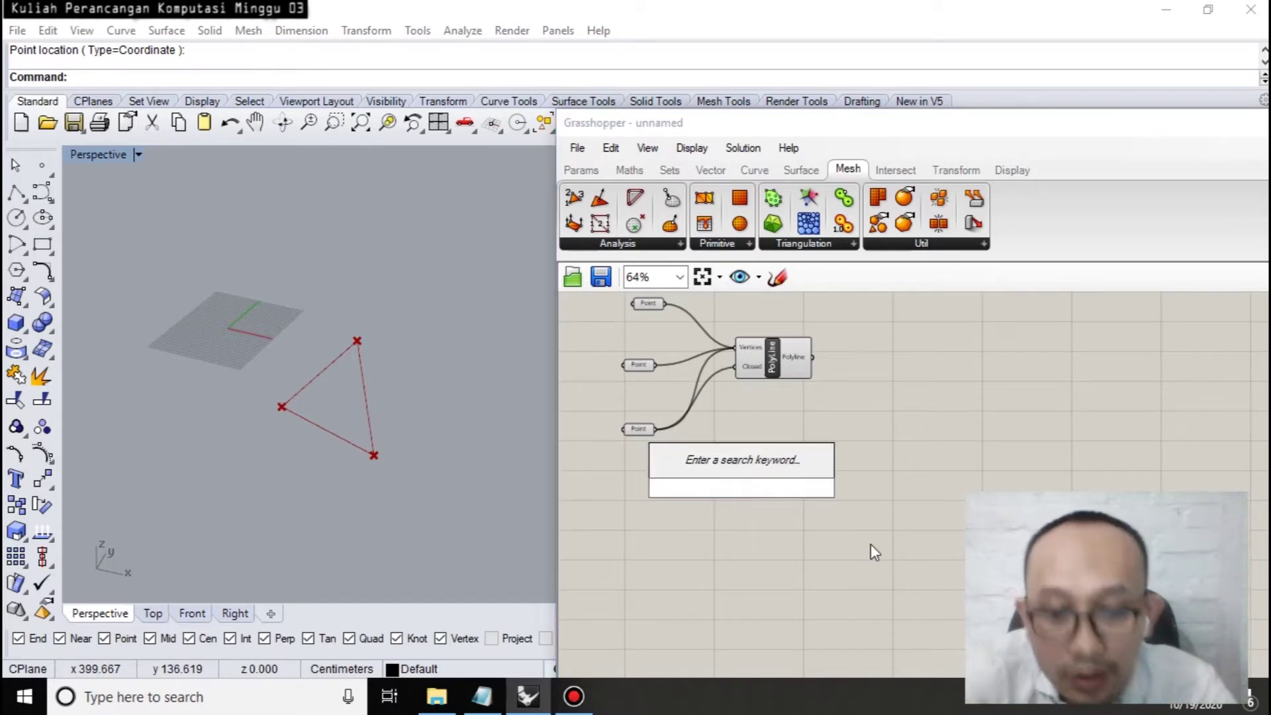
text(point)
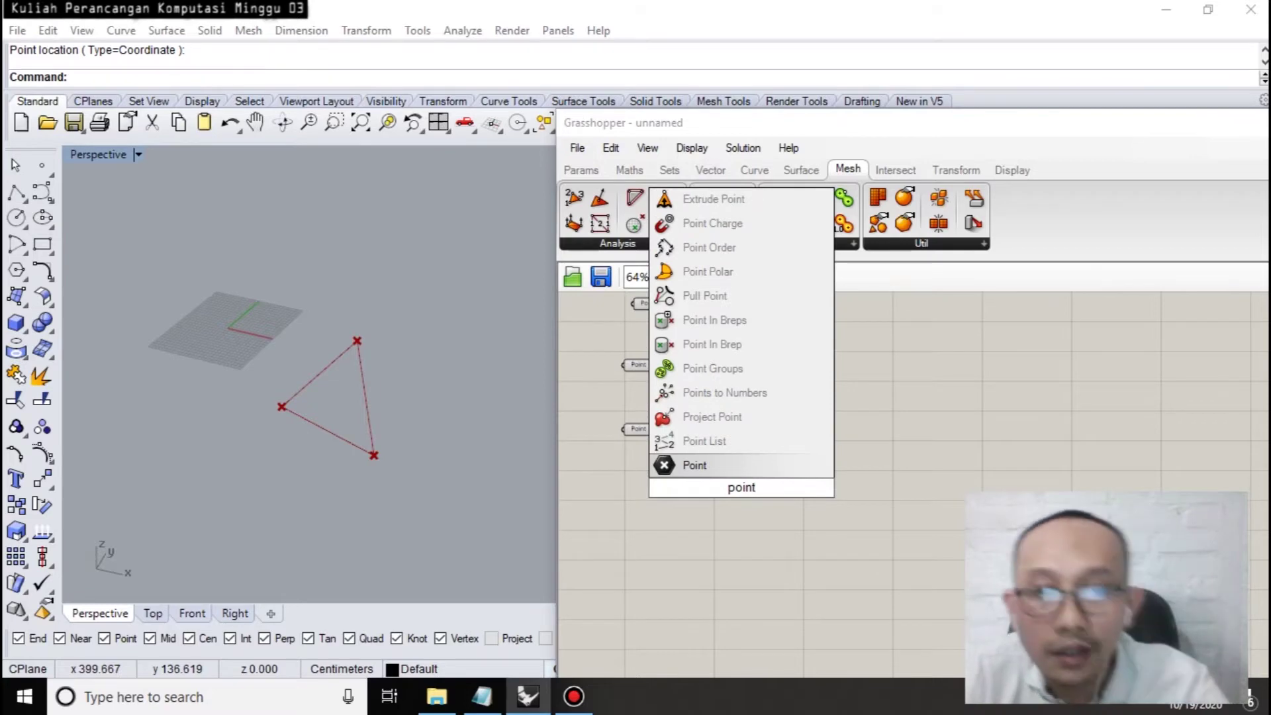
key(Return)
double_click(718, 534)
key(Escape)
click(740, 488)
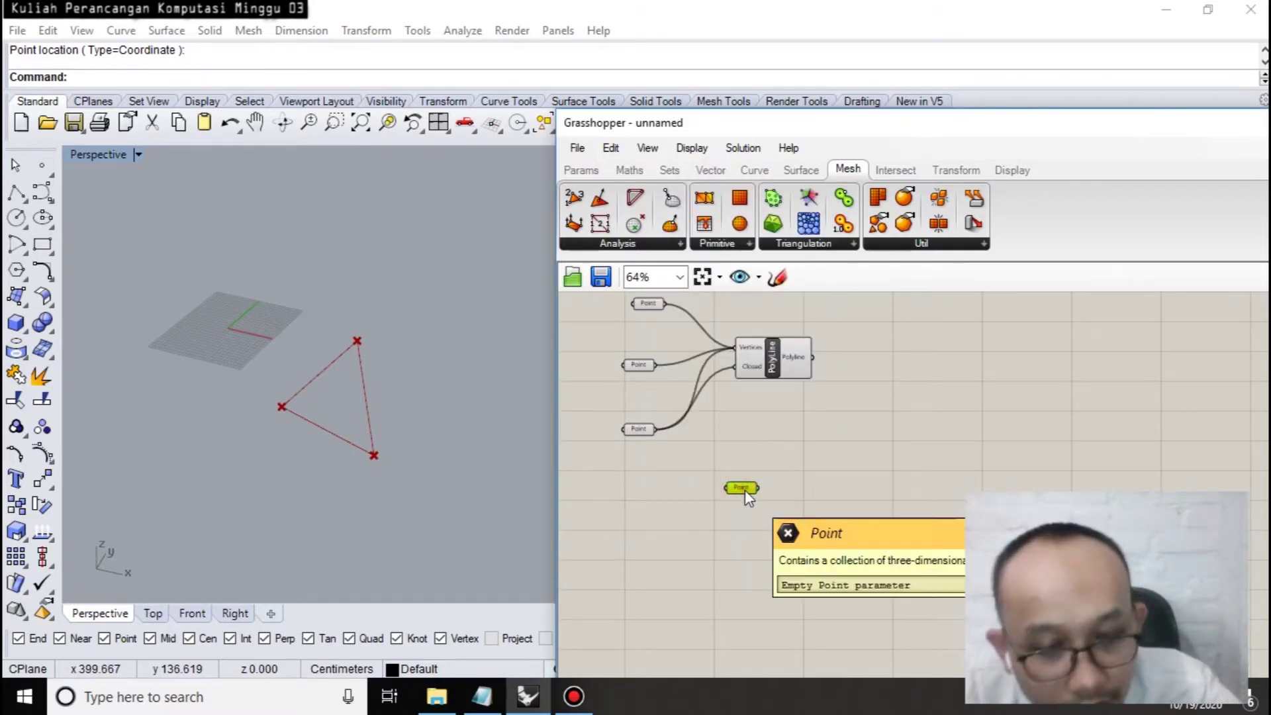
Duplicate the new Point parameter until six empty ones form a loose column below the polyline definition.
alt+drag(744, 493, 692, 625)
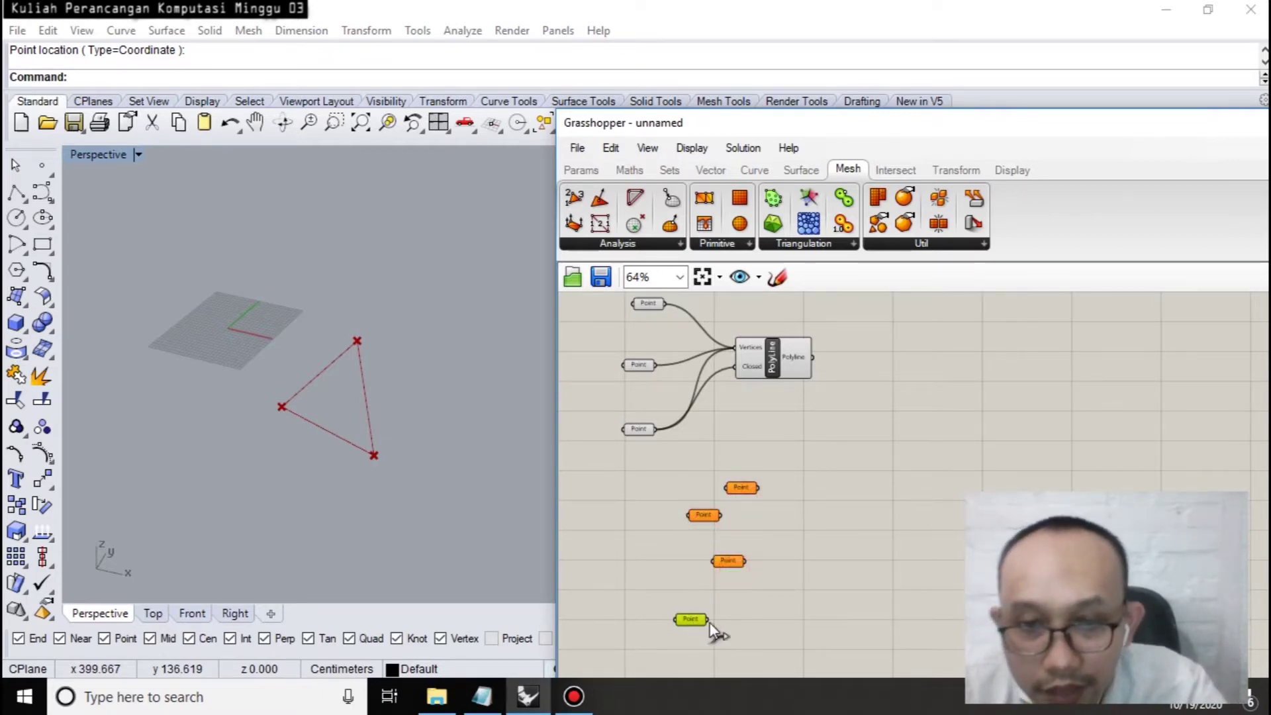
right_drag(803, 604, 820, 482)
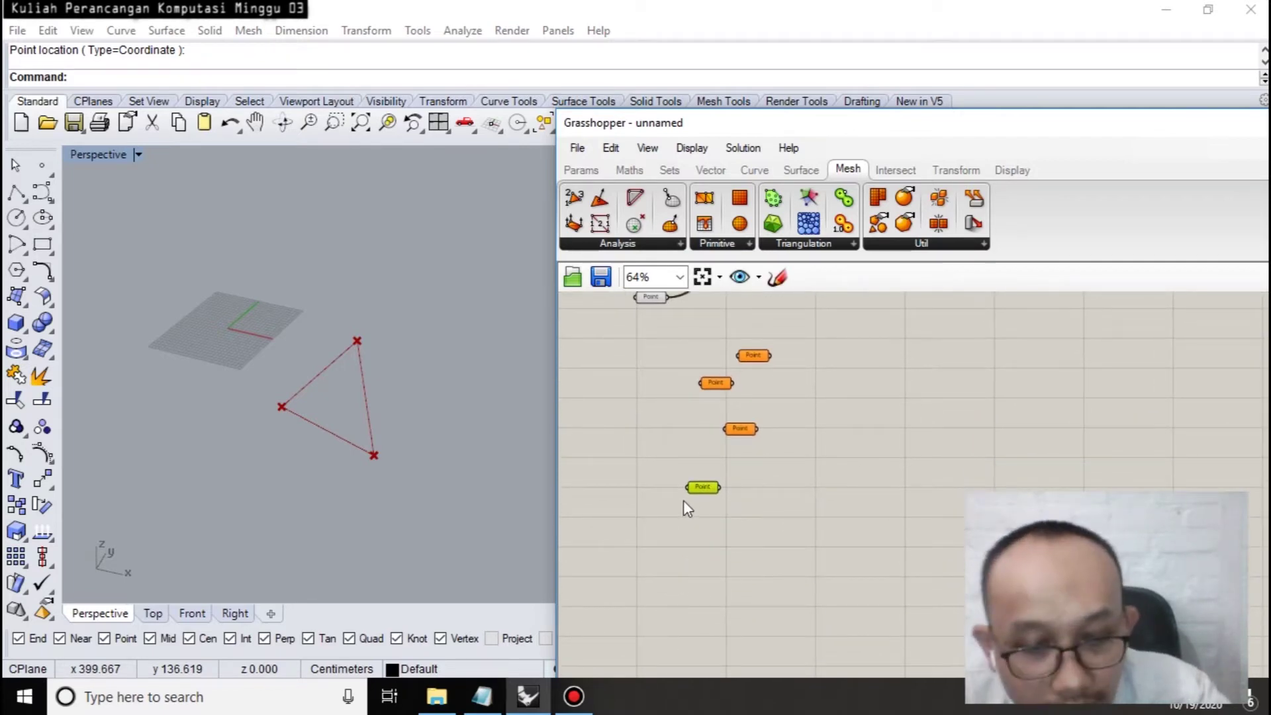
alt+drag(707, 492, 754, 589)
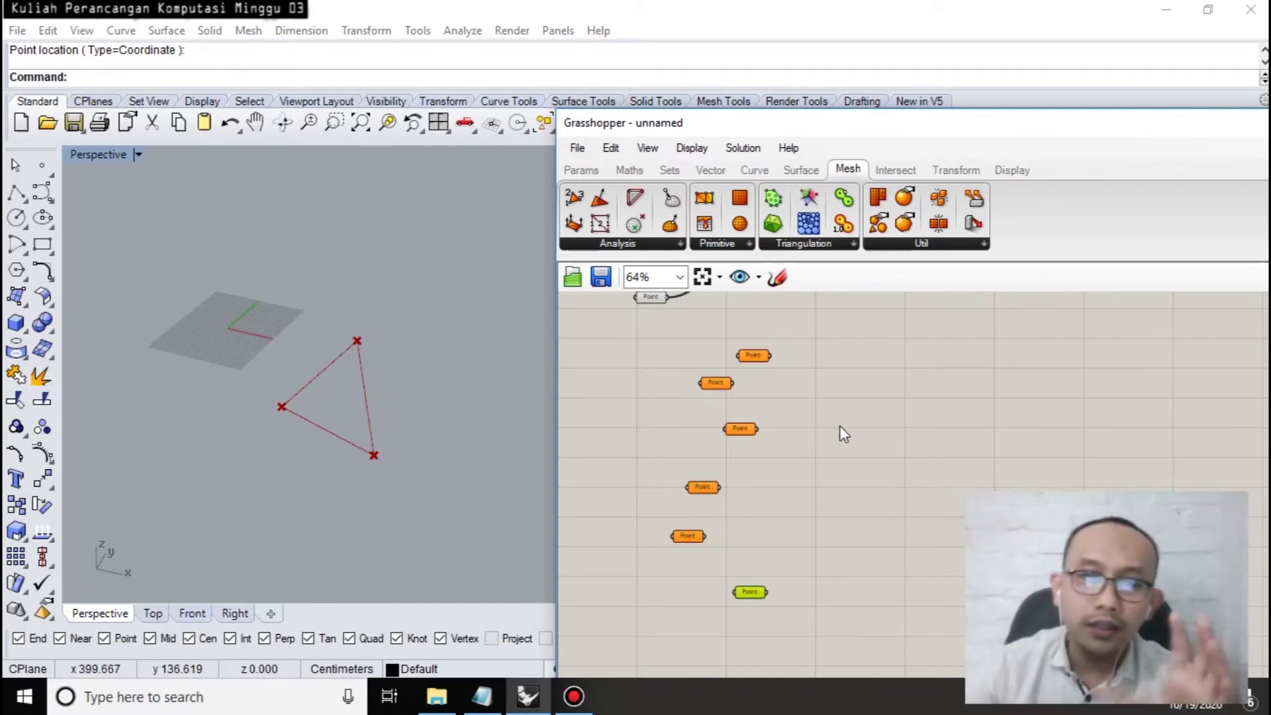
double_click(814, 483)
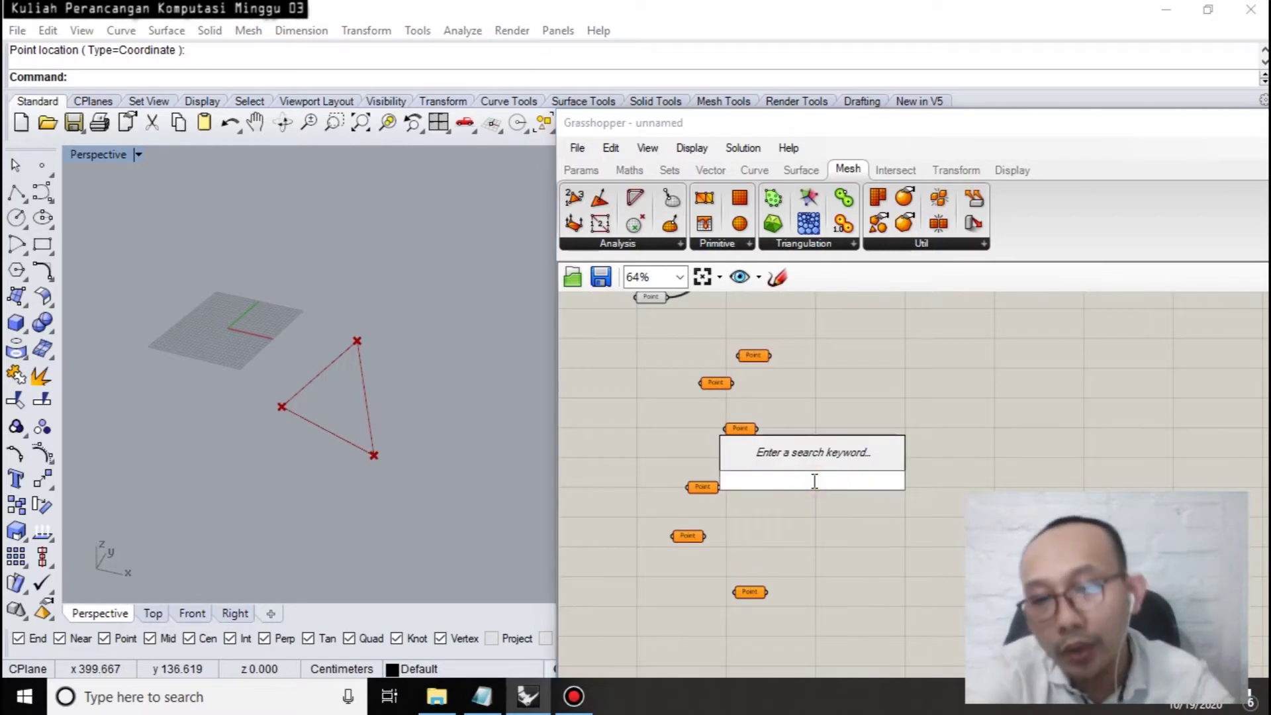
key(Escape)
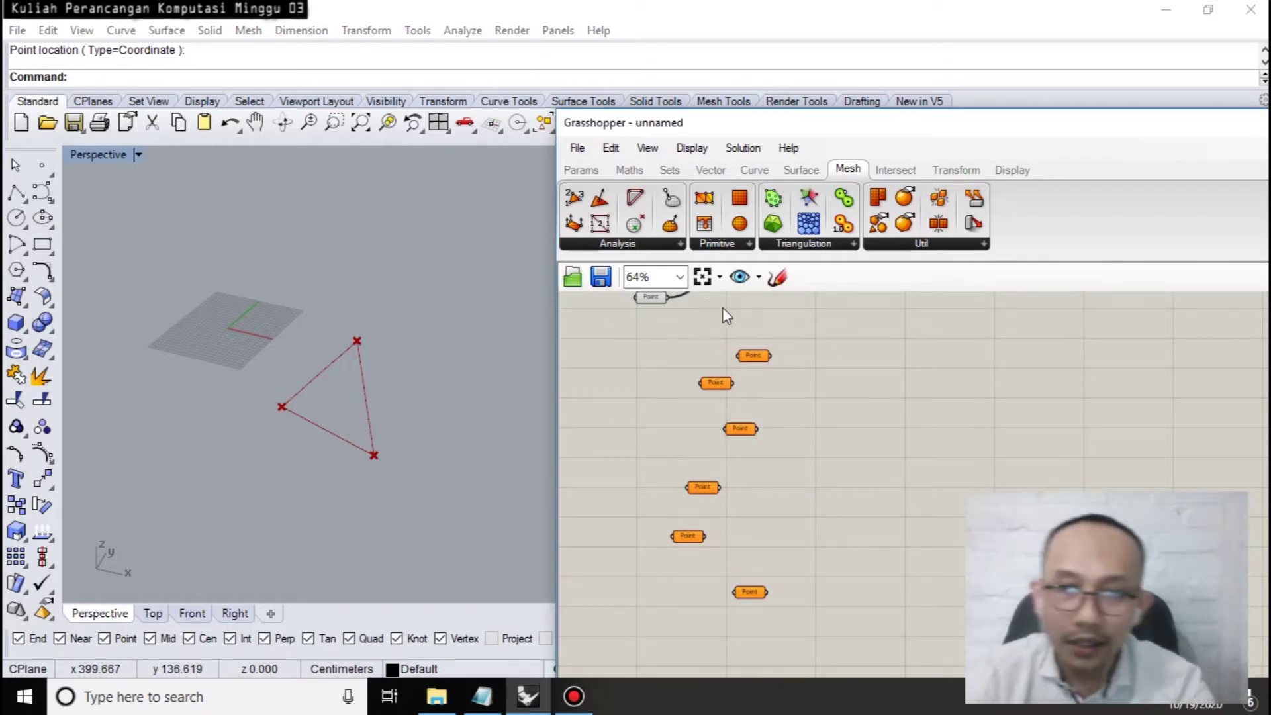
right_drag(852, 448, 802, 426)
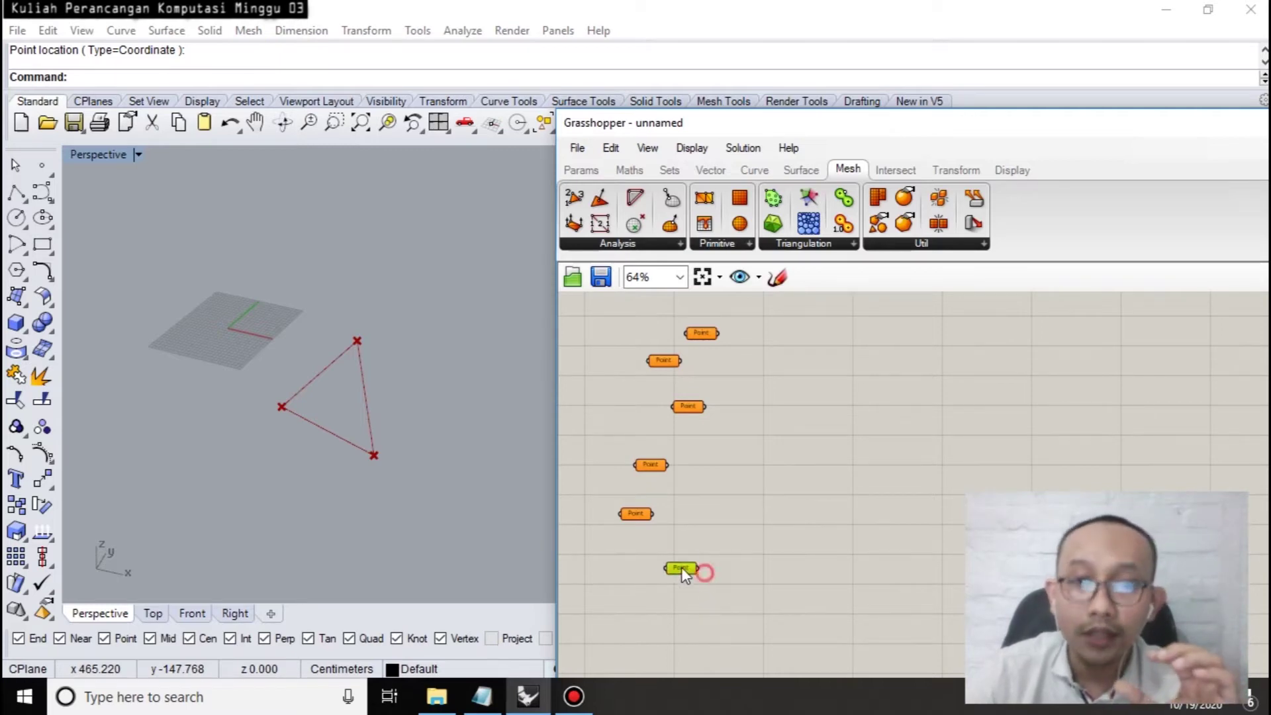
mouse_move(680, 564)
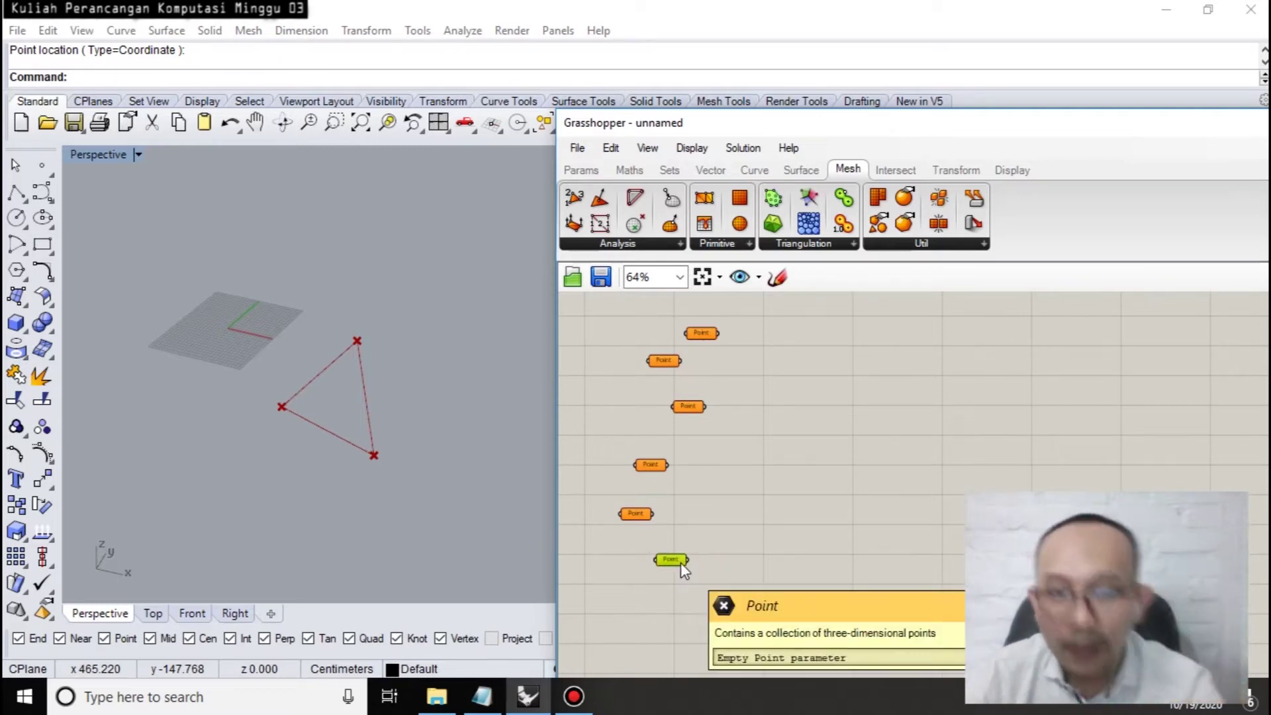
Set one point for each of the top two empty Point parameters, at about x 503, y -151 and x 462, y -55, right of the triangle.
click(702, 333)
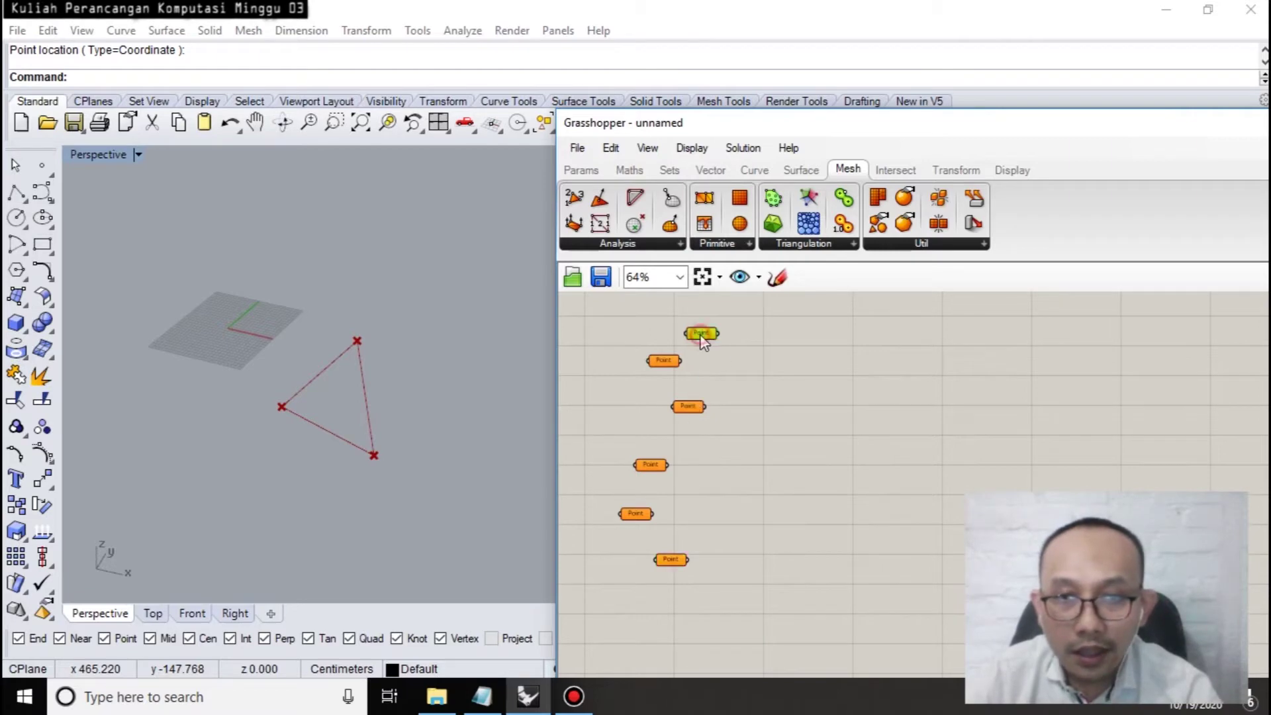
right_click(702, 333)
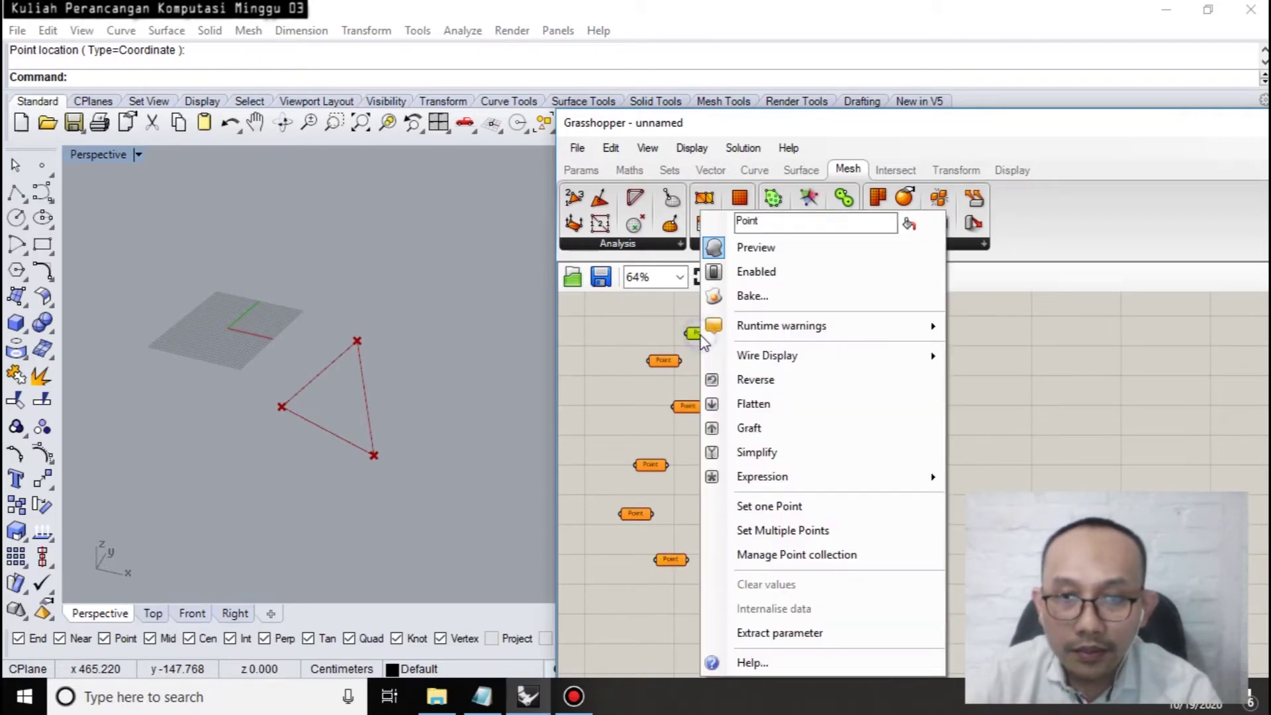
click(778, 505)
click(517, 484)
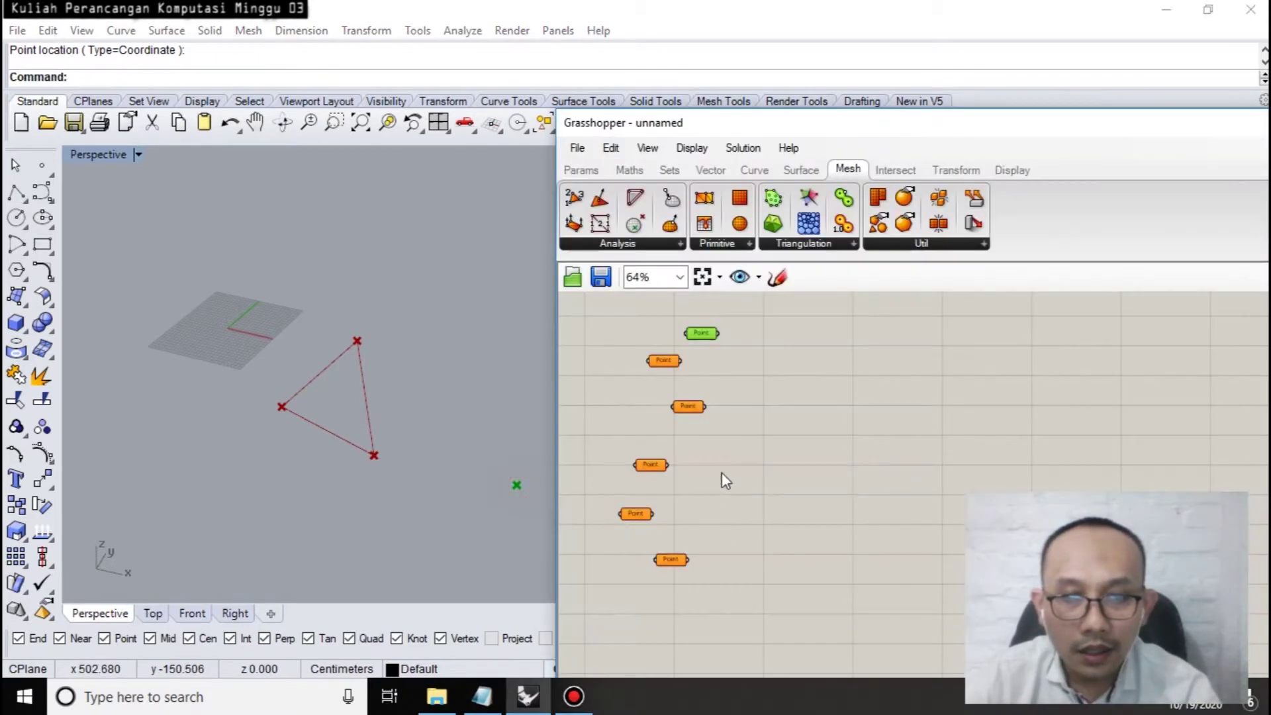
right_click(667, 361)
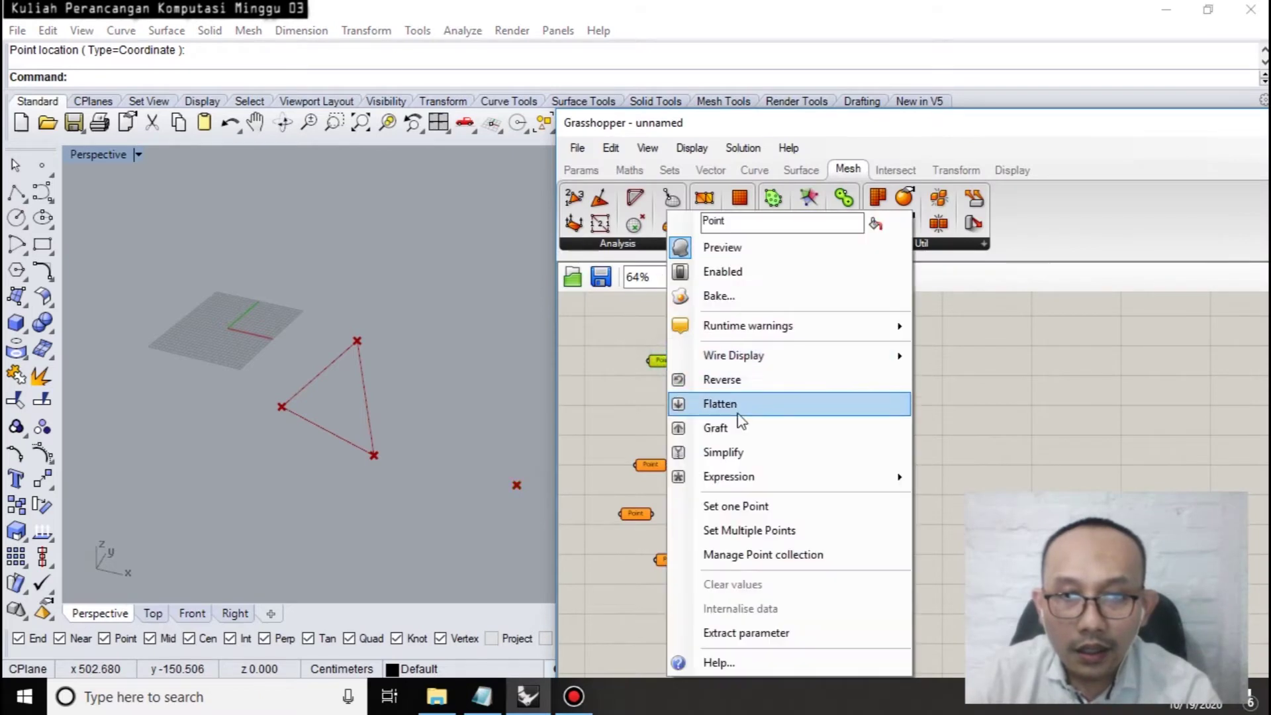
click(738, 505)
click(481, 413)
Set one point for the third and fourth Point parameters, at about x 431, y 47 and x 515, y 52 in the Perspective viewport.
right_click(688, 406)
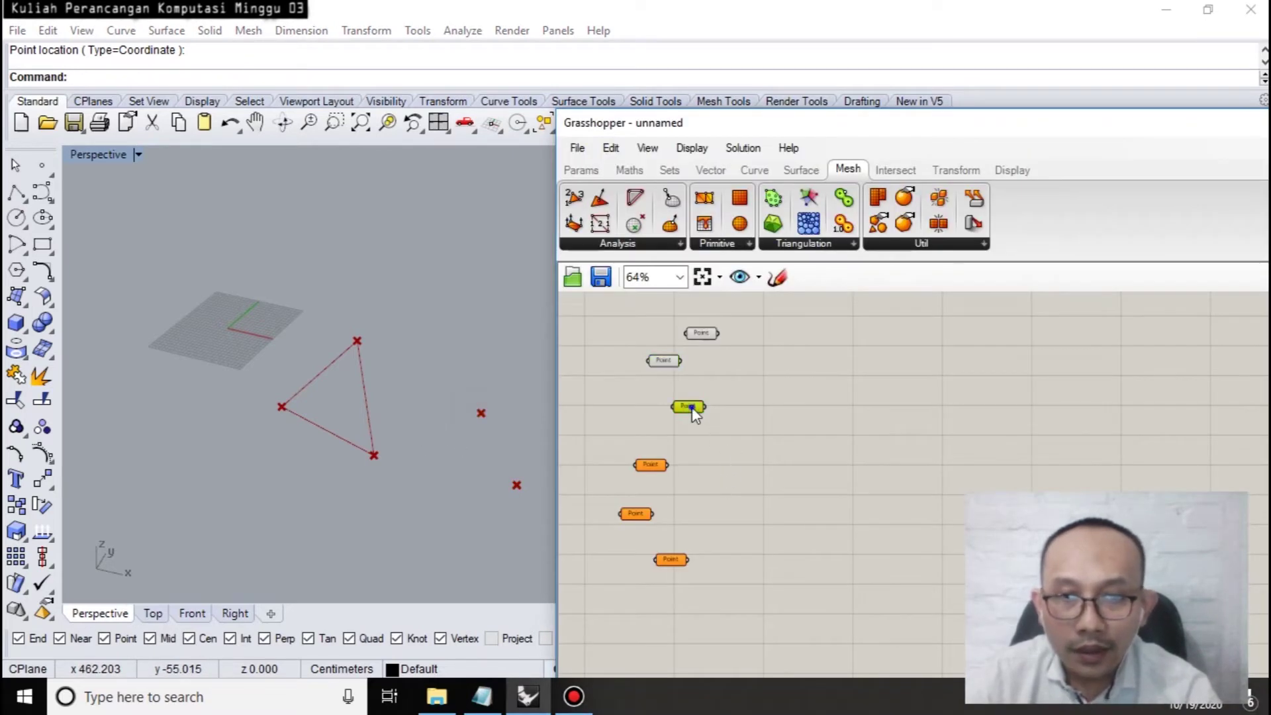
click(761, 504)
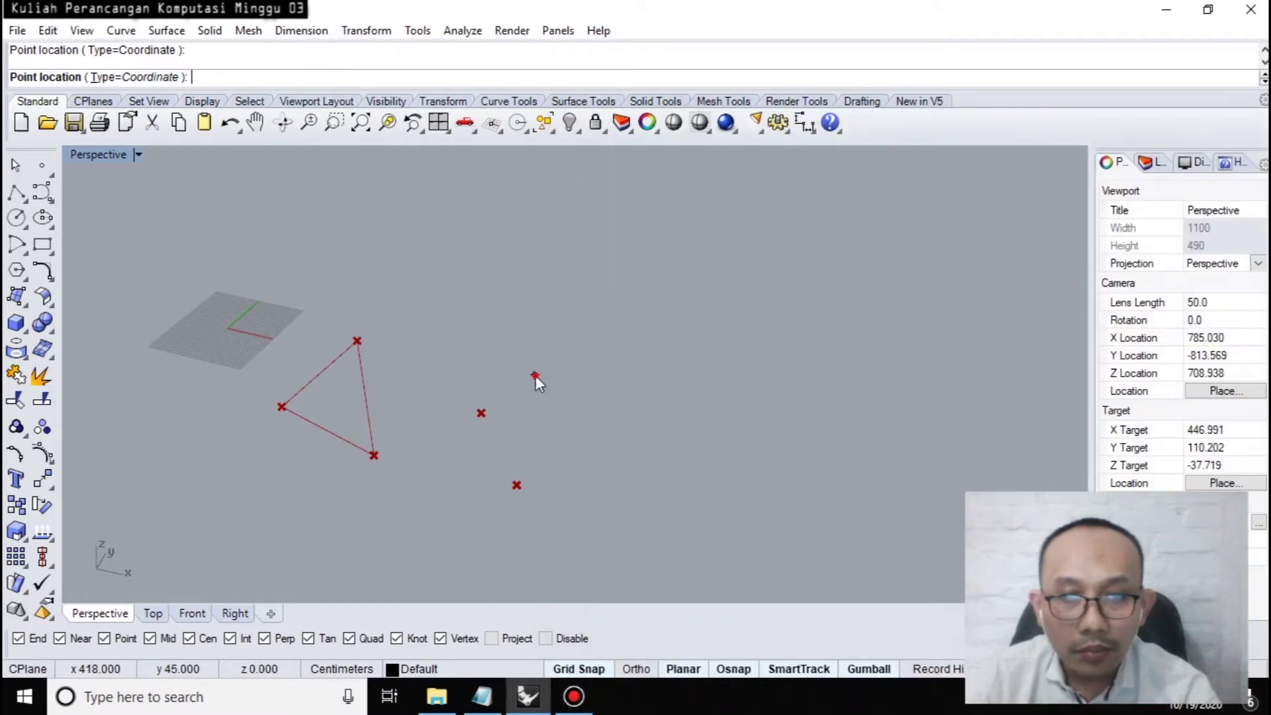
click(534, 374)
right_click(656, 466)
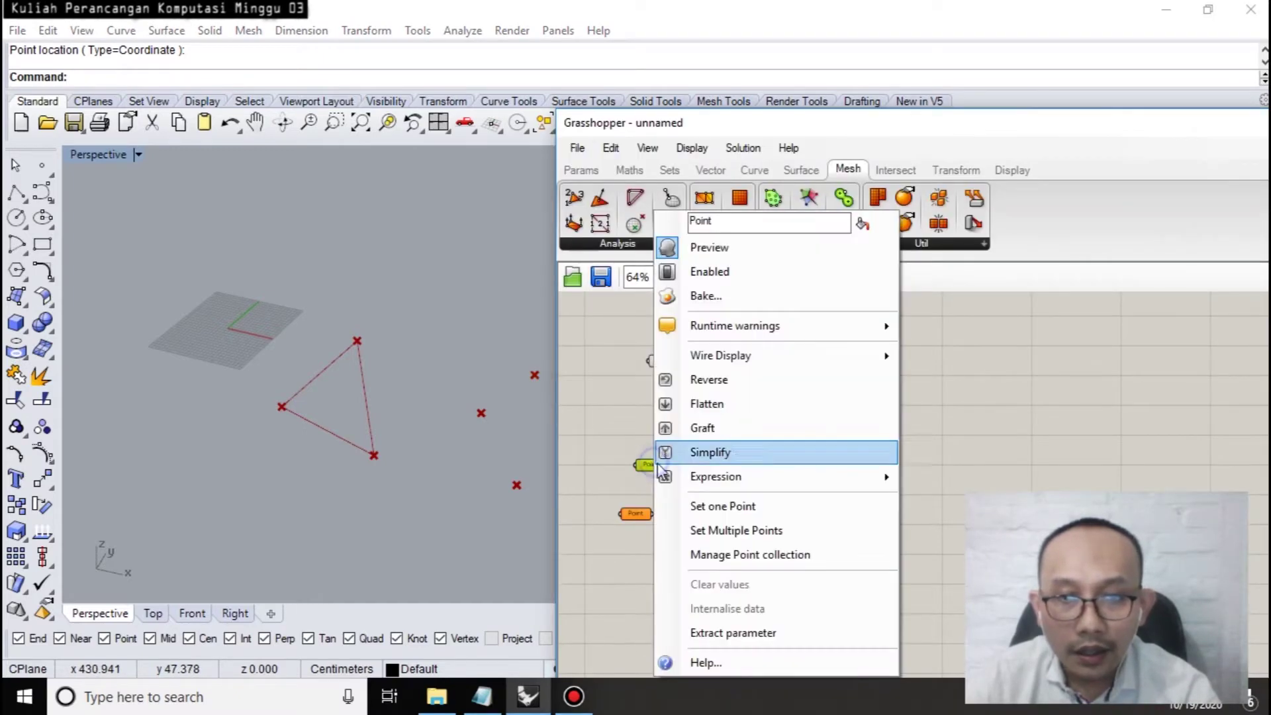
click(734, 505)
click(610, 389)
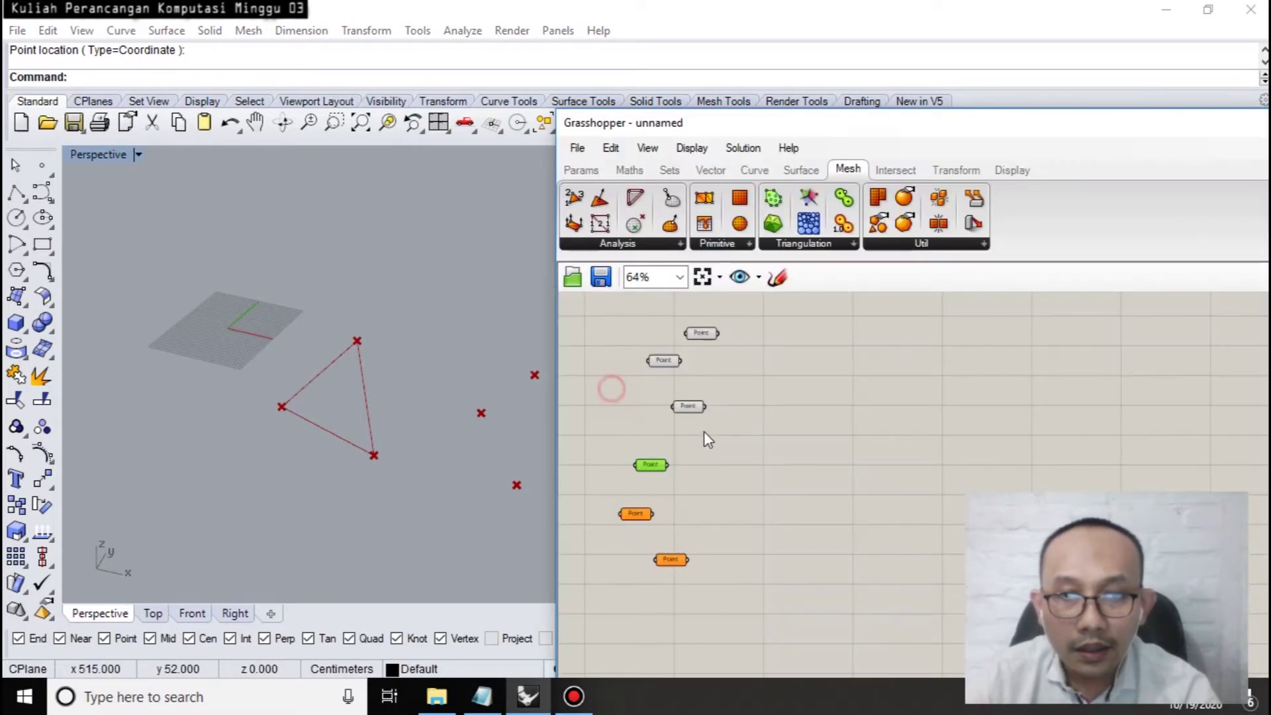
Set one point for the fifth Point parameter at about x 588, y -74 in the Perspective viewport.
right_click(639, 515)
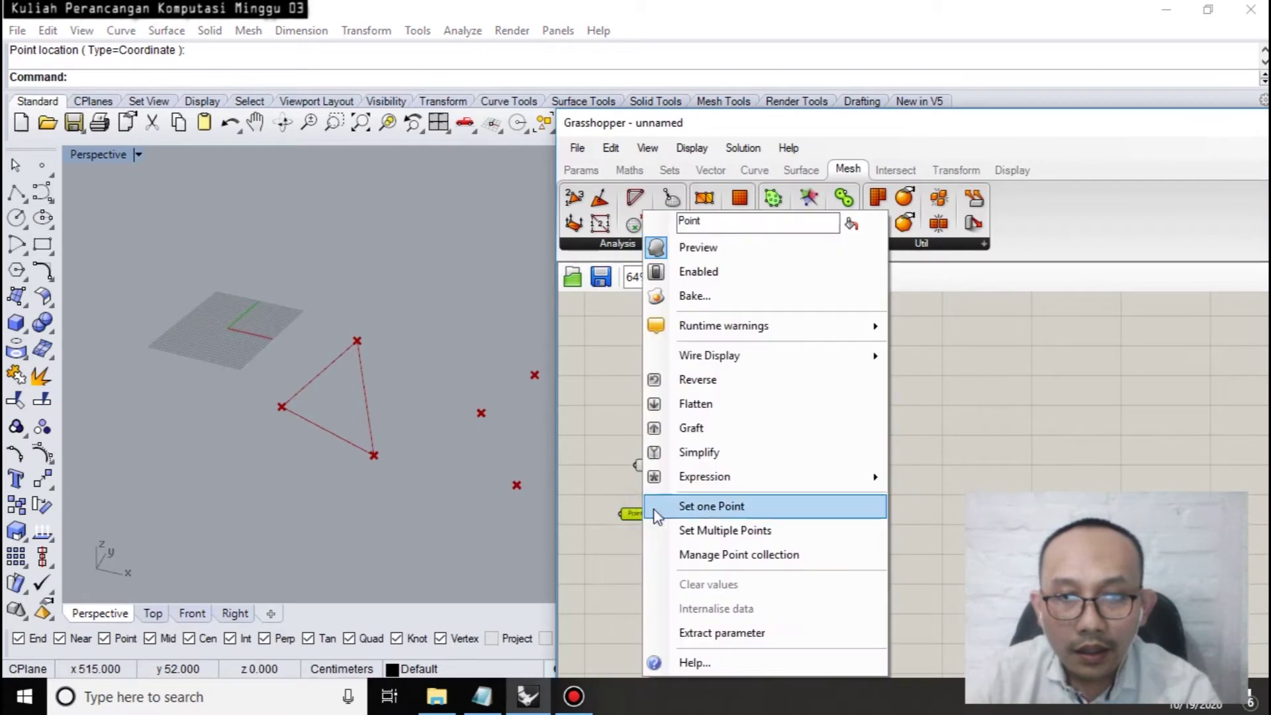
click(716, 516)
click(639, 468)
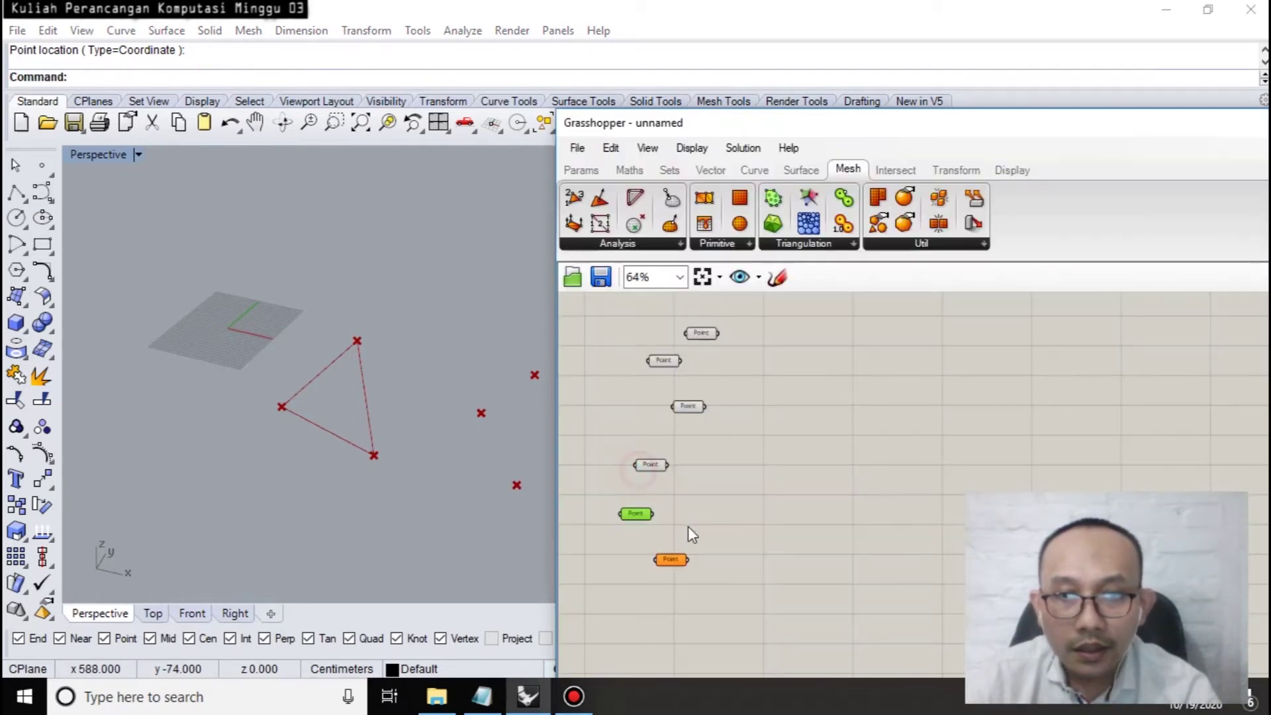
Set one point for the sixth Point parameter at about x 547, y -150 in the Perspective viewport.
right_click(676, 557)
click(732, 530)
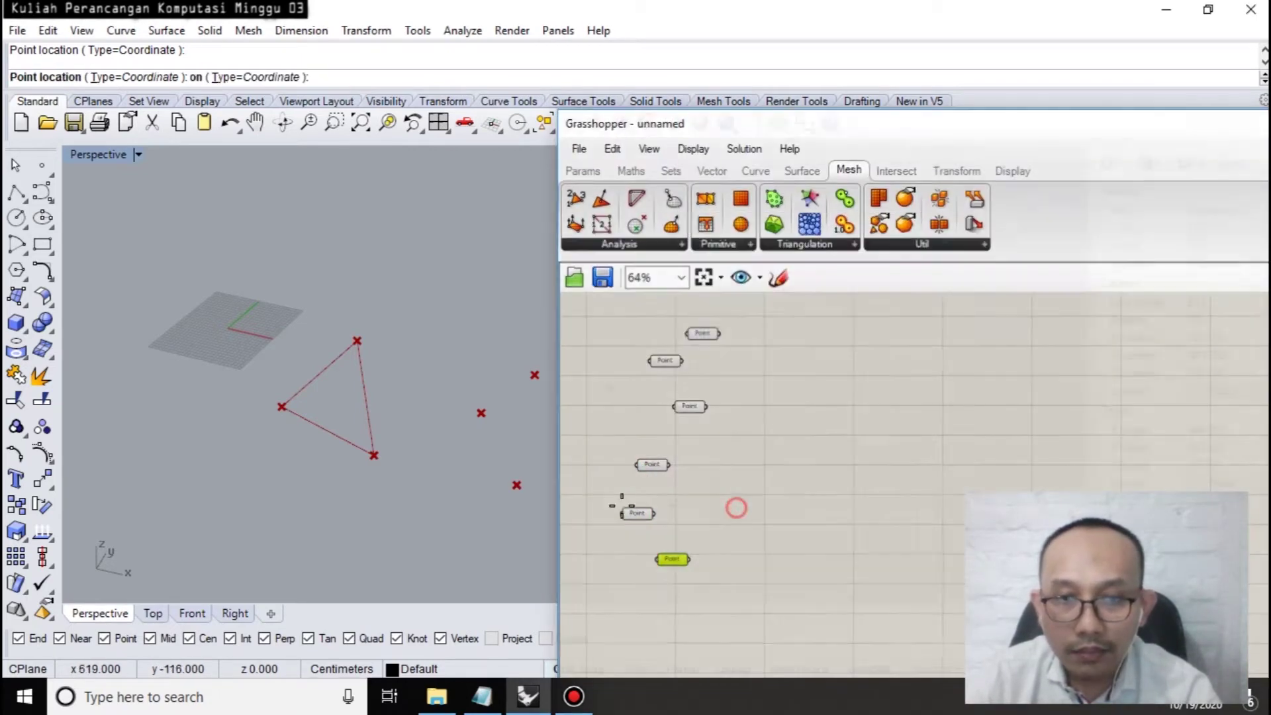
key(Return)
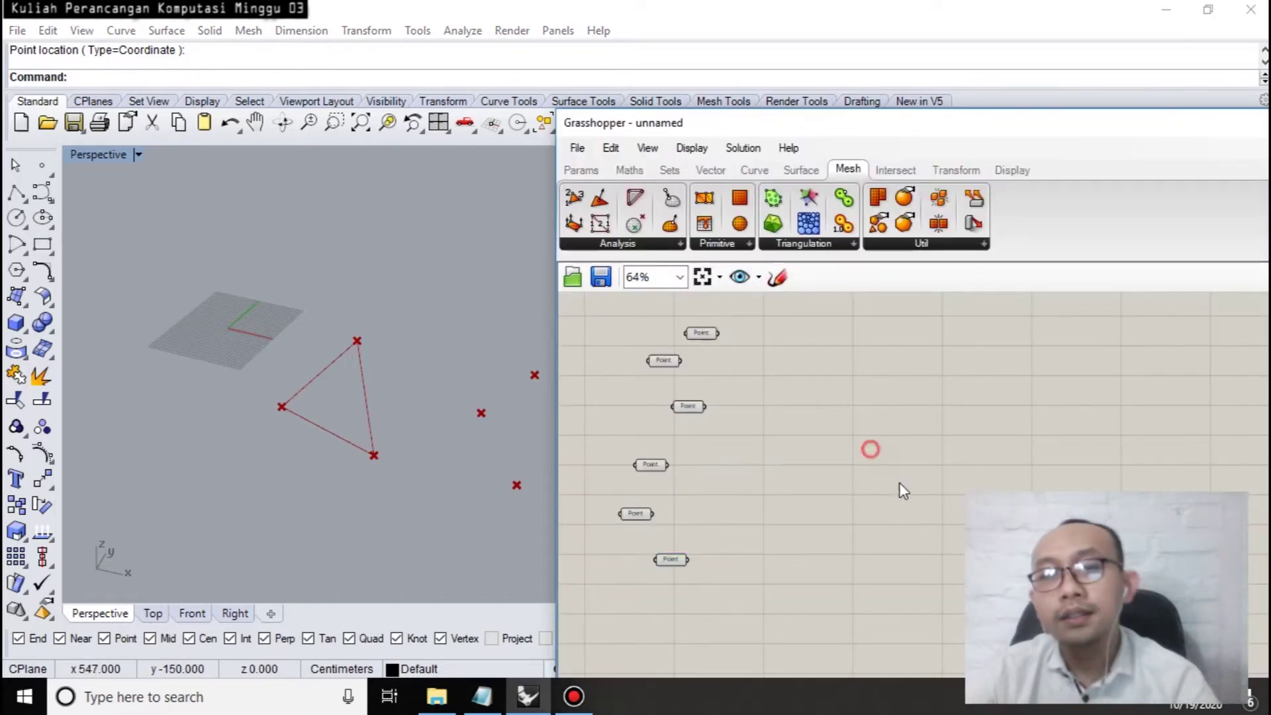
Duplicate the triangle's PolyLine component and place the copy beside the six Point parameters.
scroll(900, 487, down, 2)
right_drag(880, 440, 828, 451)
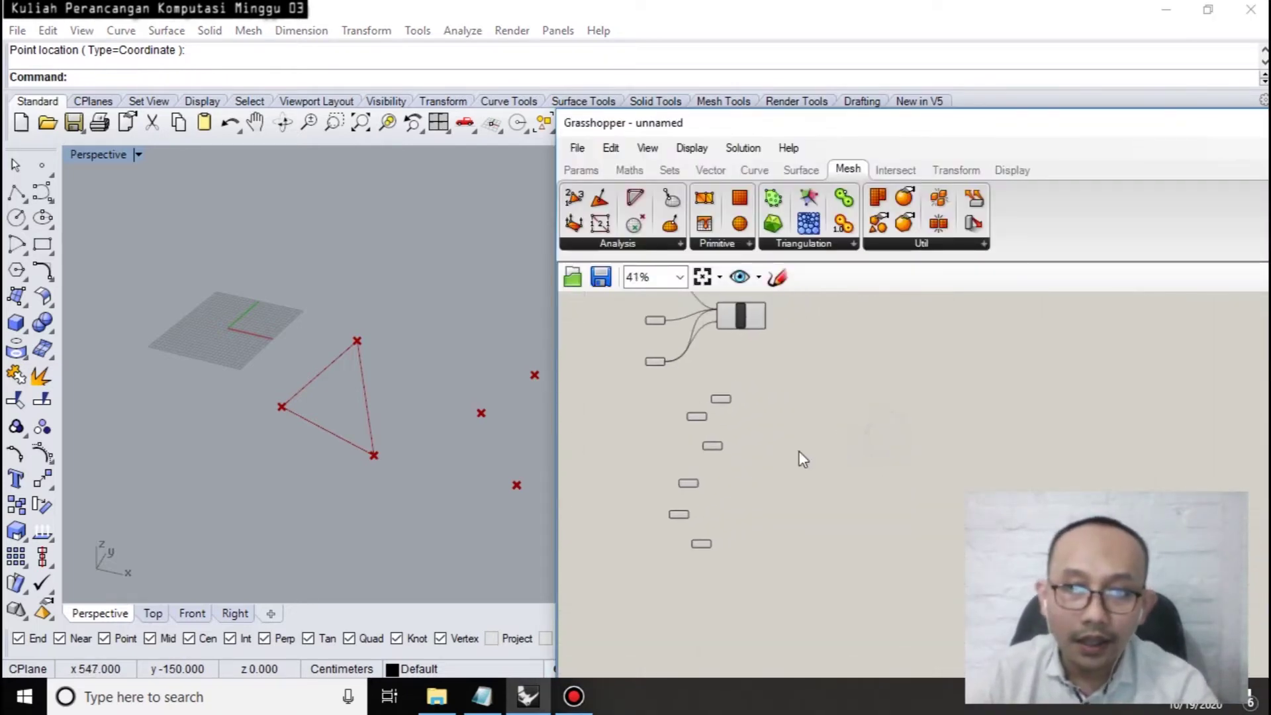
click(742, 317)
scroll(750, 324, up, 6)
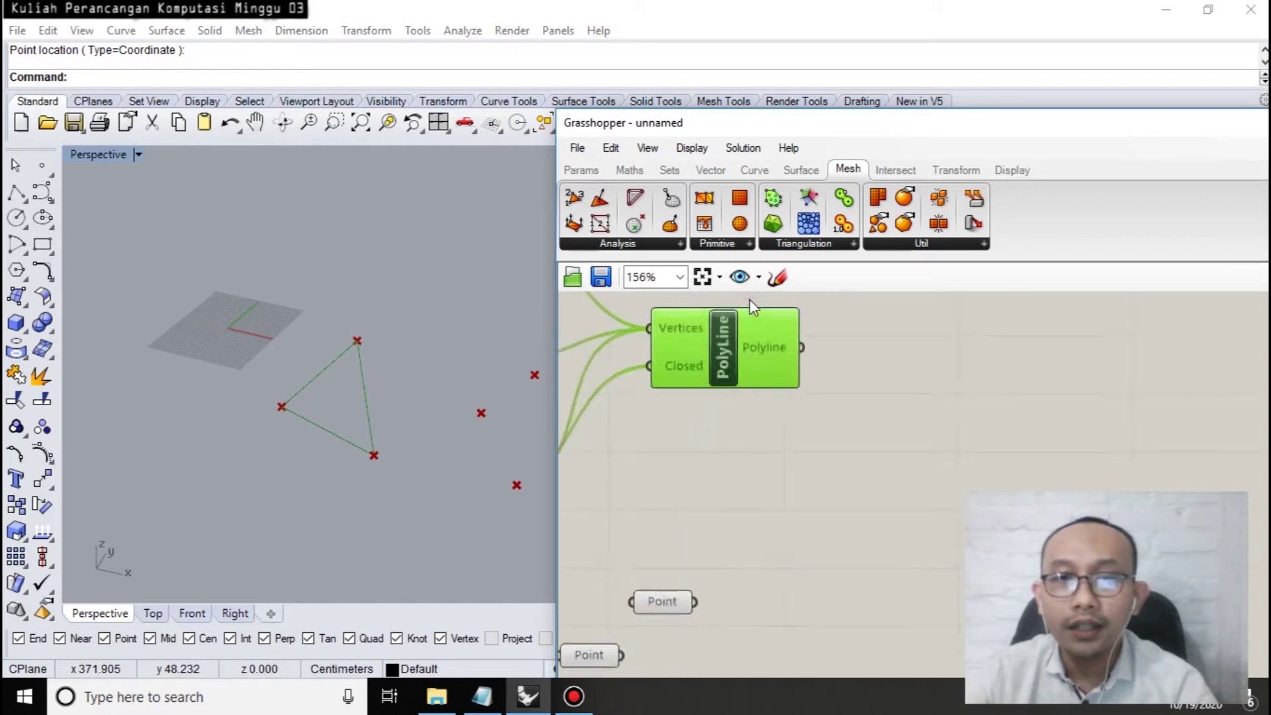
right_drag(752, 488, 828, 541)
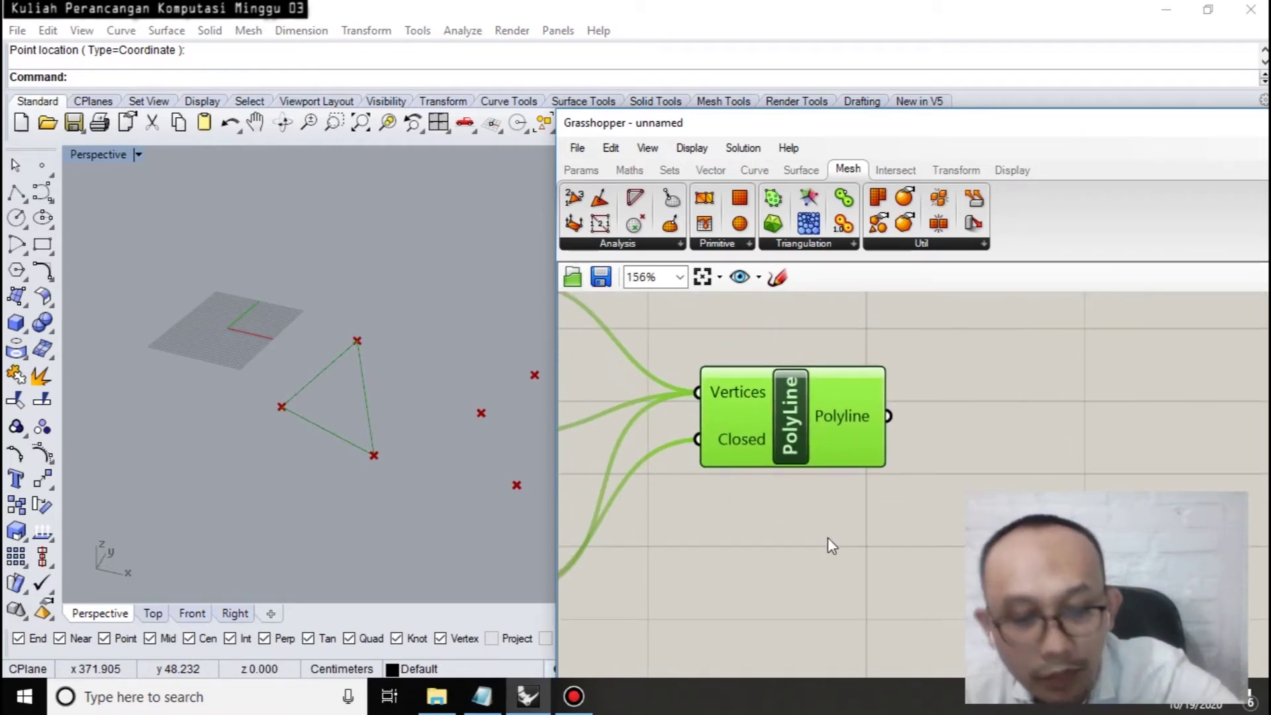
scroll(828, 538, down, 5)
scroll(866, 458, down, 2)
alt+drag(853, 439, 907, 617)
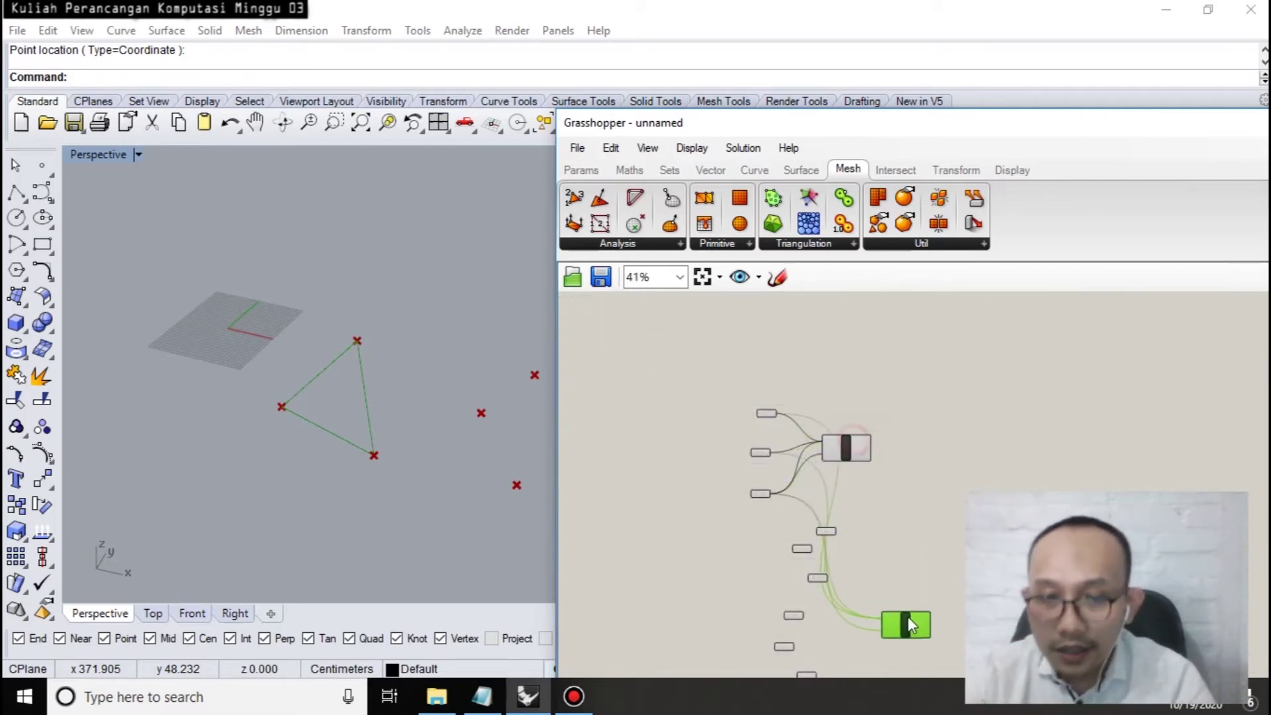
click(958, 521)
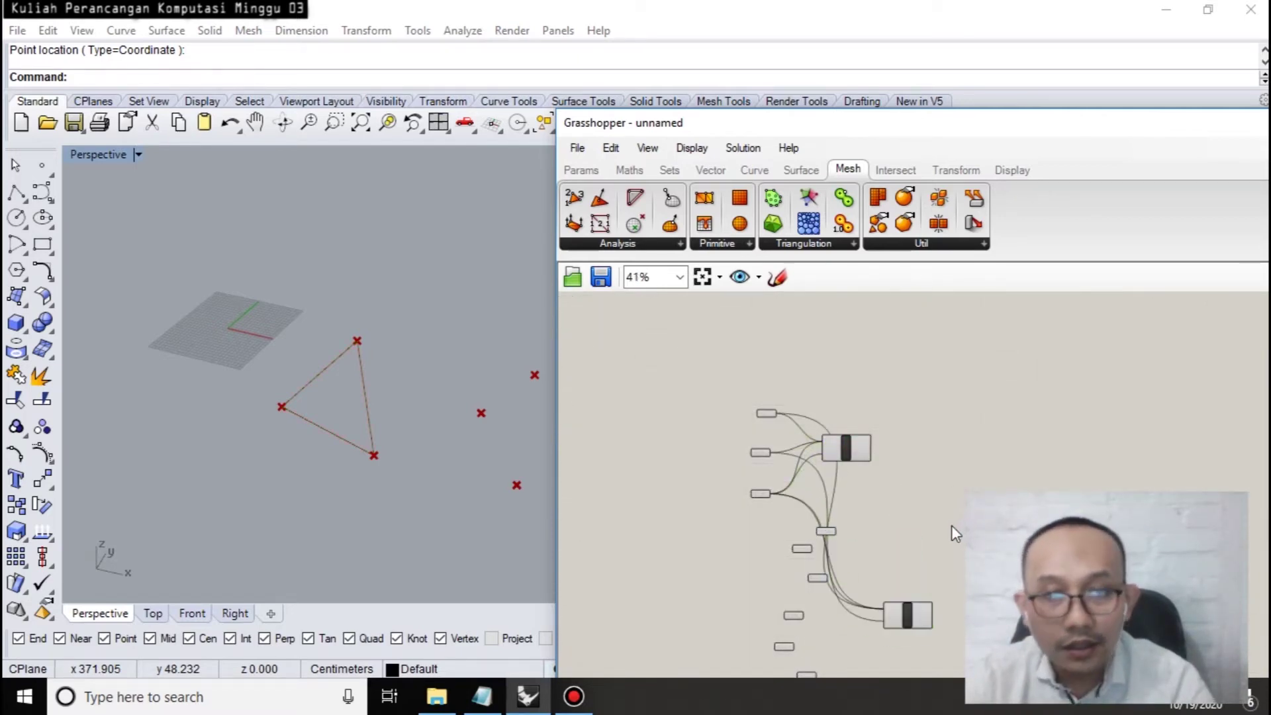
Undo the last move of the PolyLine copy and place it just below the original component.
key(ctrl+z)
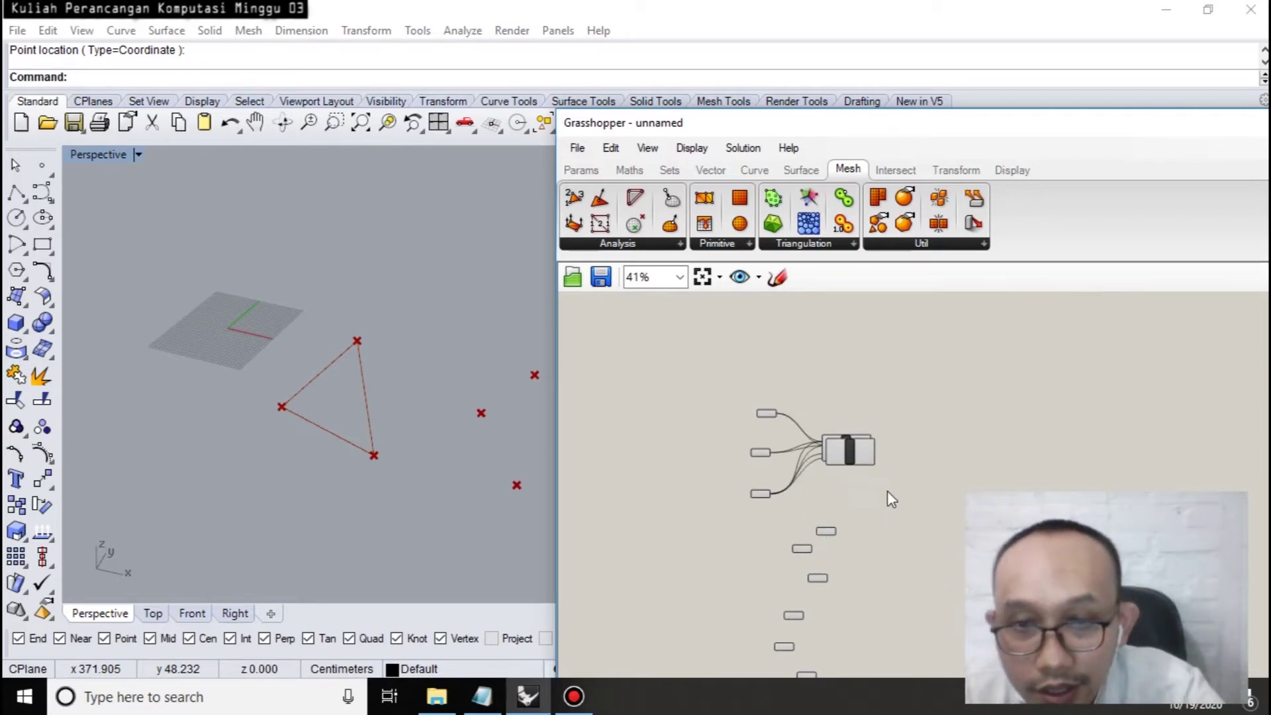
drag(826, 449, 850, 415)
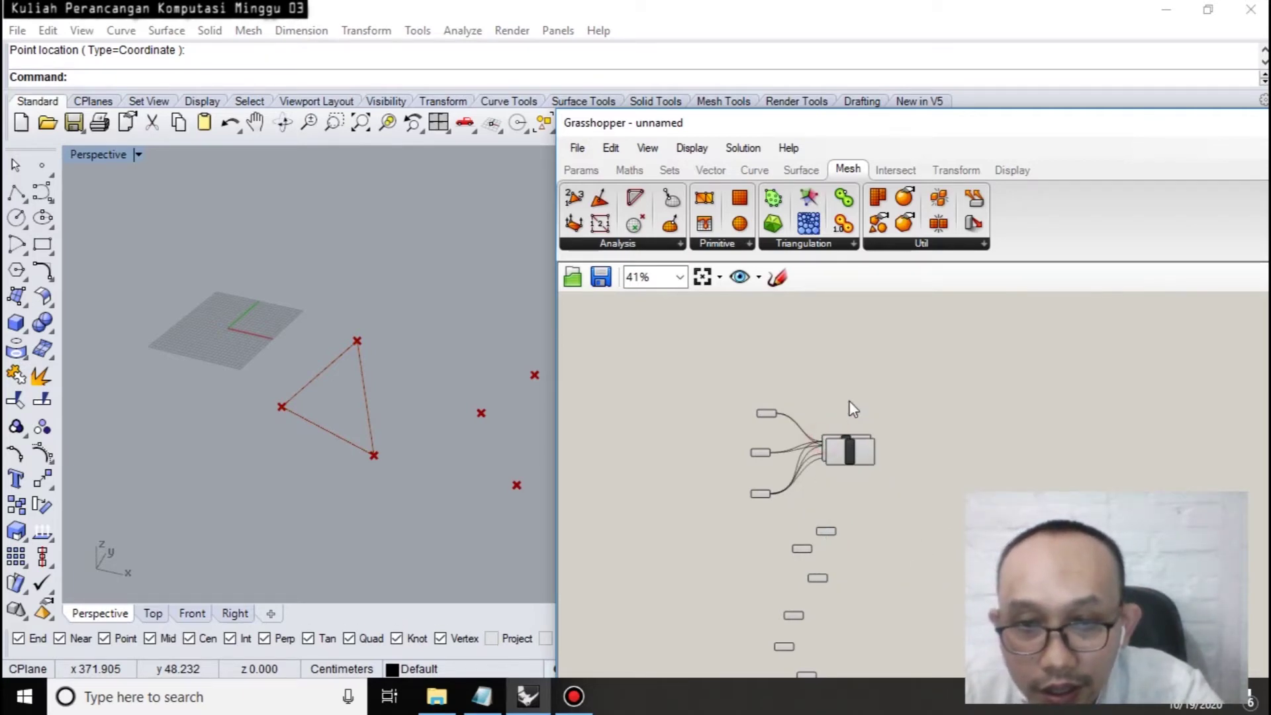
scroll(855, 428, up, 4)
drag(857, 490, 924, 470)
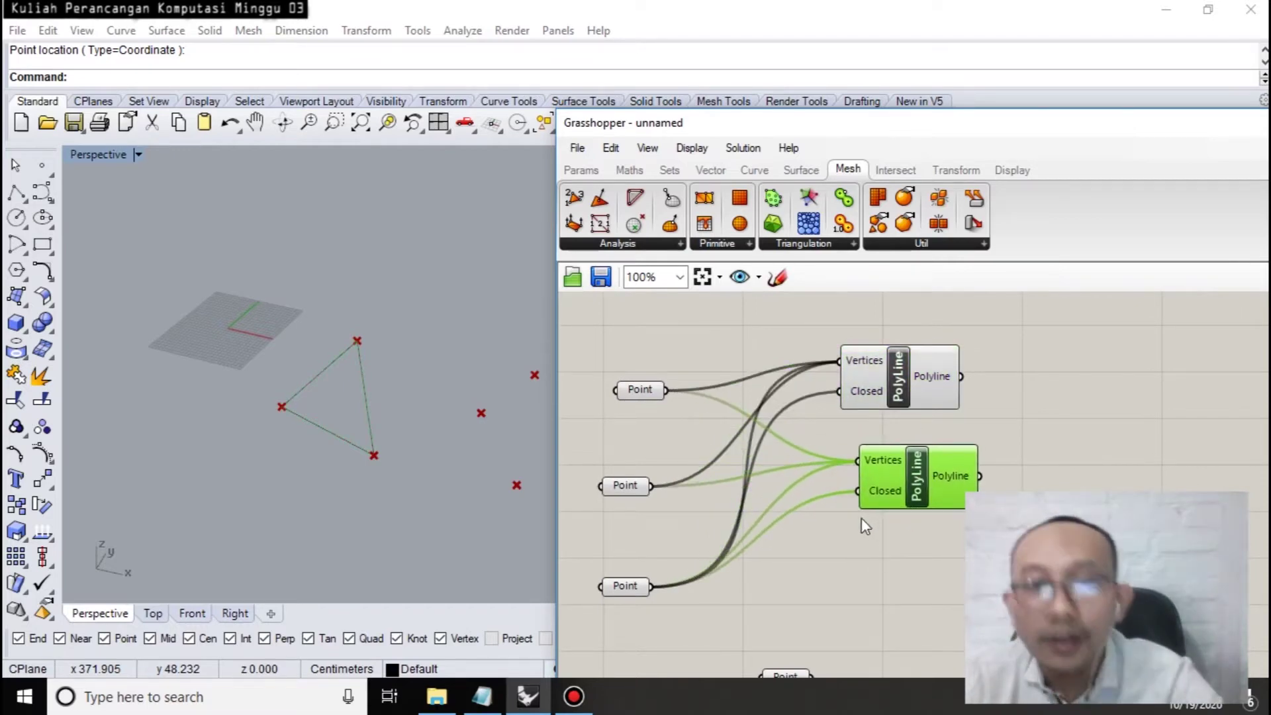
Disconnect all wires from the Vertices and Closed inputs of the duplicated PolyLine.
drag(857, 492, 740, 545)
drag(858, 499, 656, 587)
drag(857, 462, 652, 487)
ctrl+drag(856, 463, 665, 390)
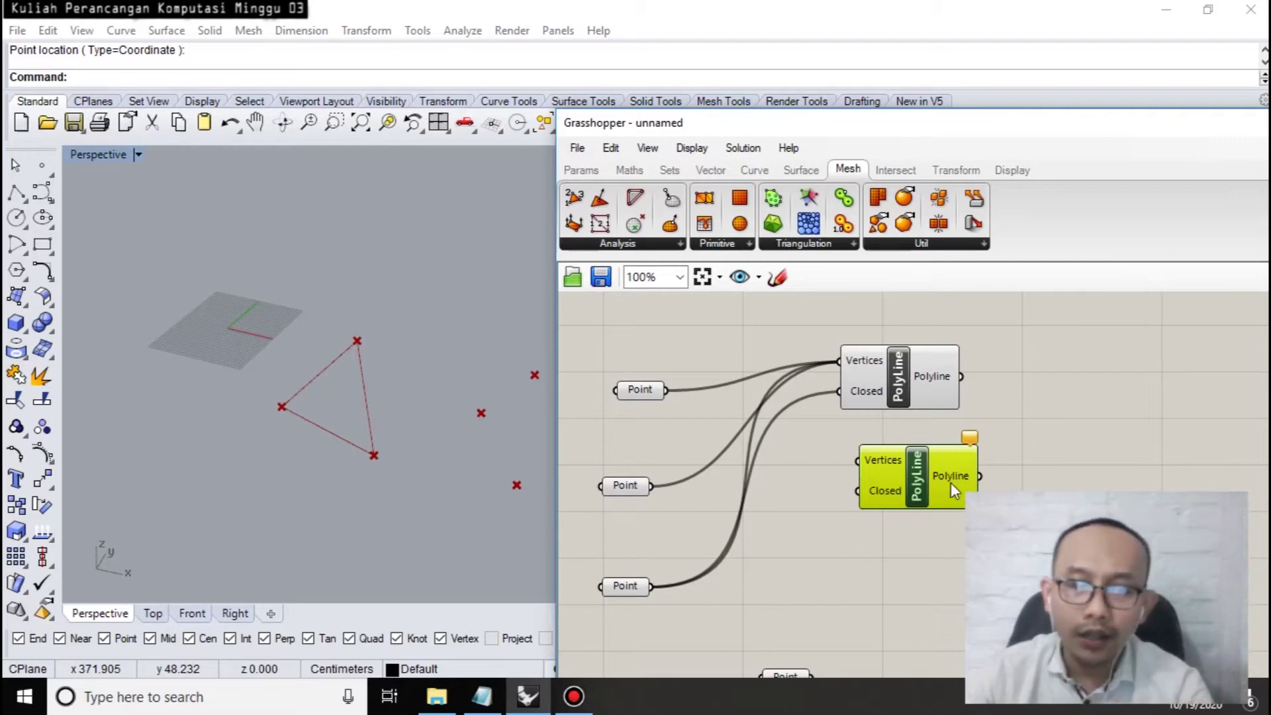
Move the disconnected PolyLine copy beside the six Point parameters and delete it.
scroll(951, 482, down, 4)
right_drag(968, 613, 920, 467)
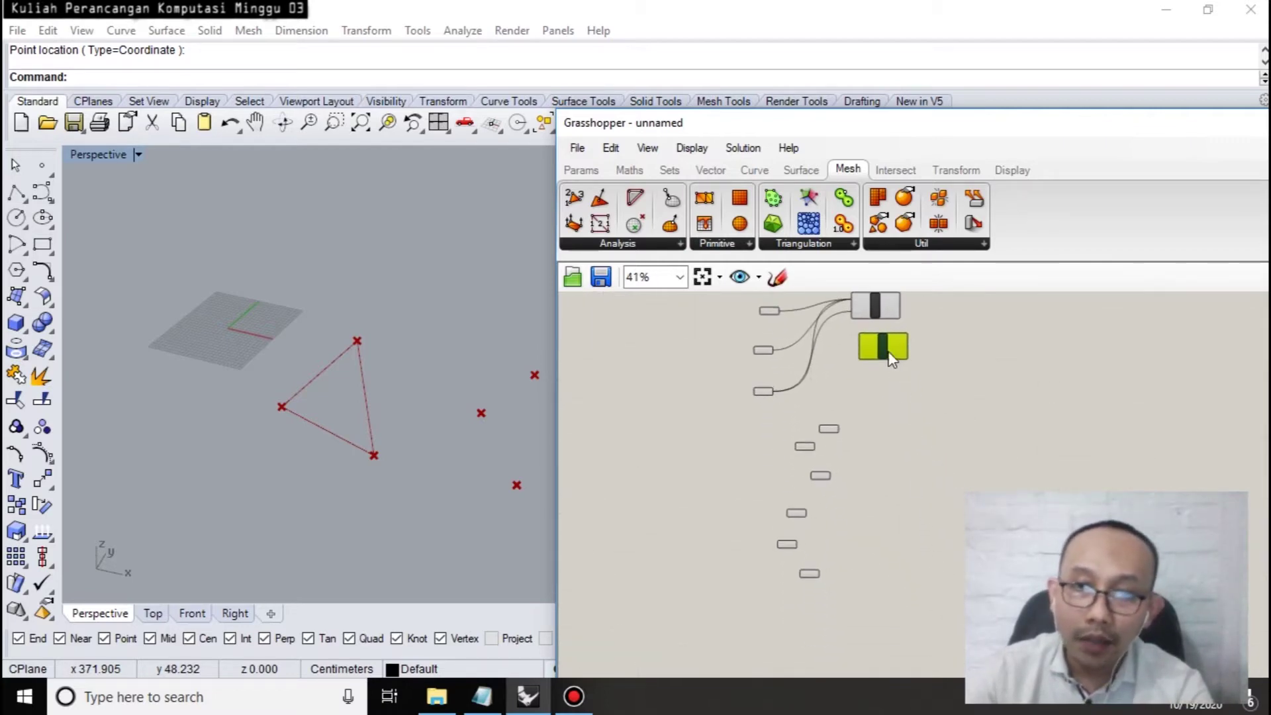
drag(890, 358, 907, 508)
scroll(900, 529, up, 3)
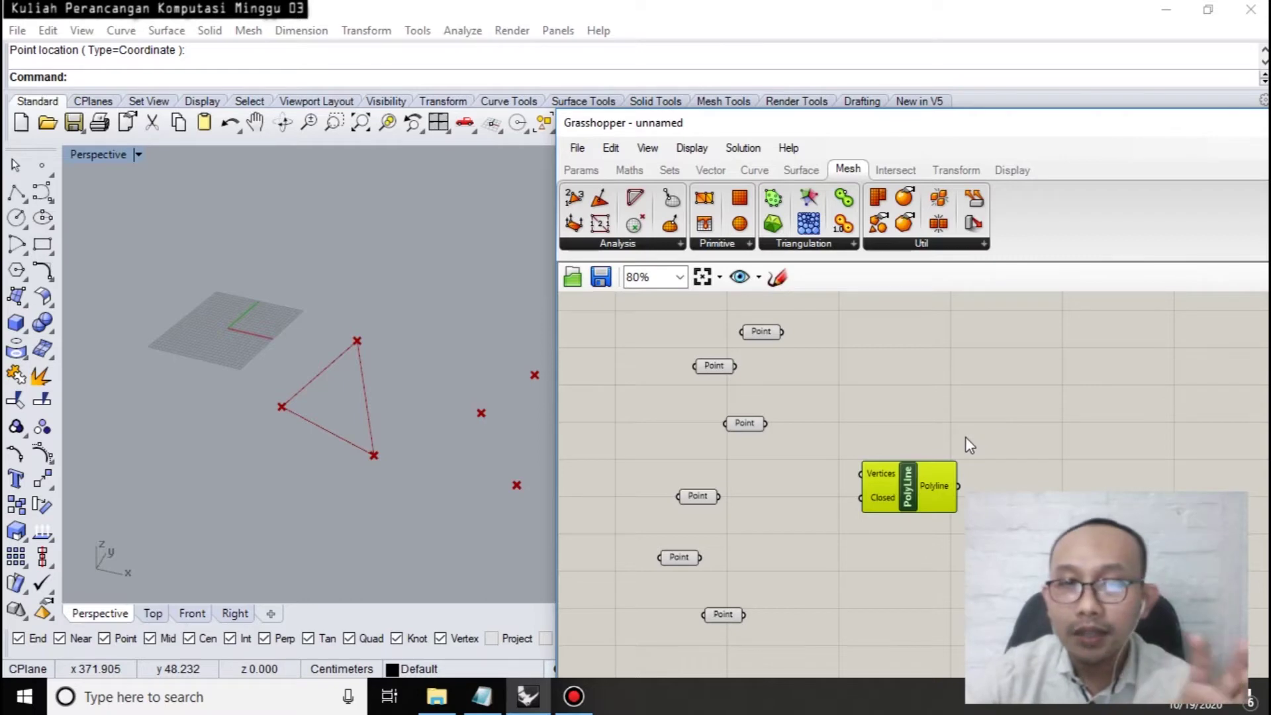
click(914, 495)
key(Delete)
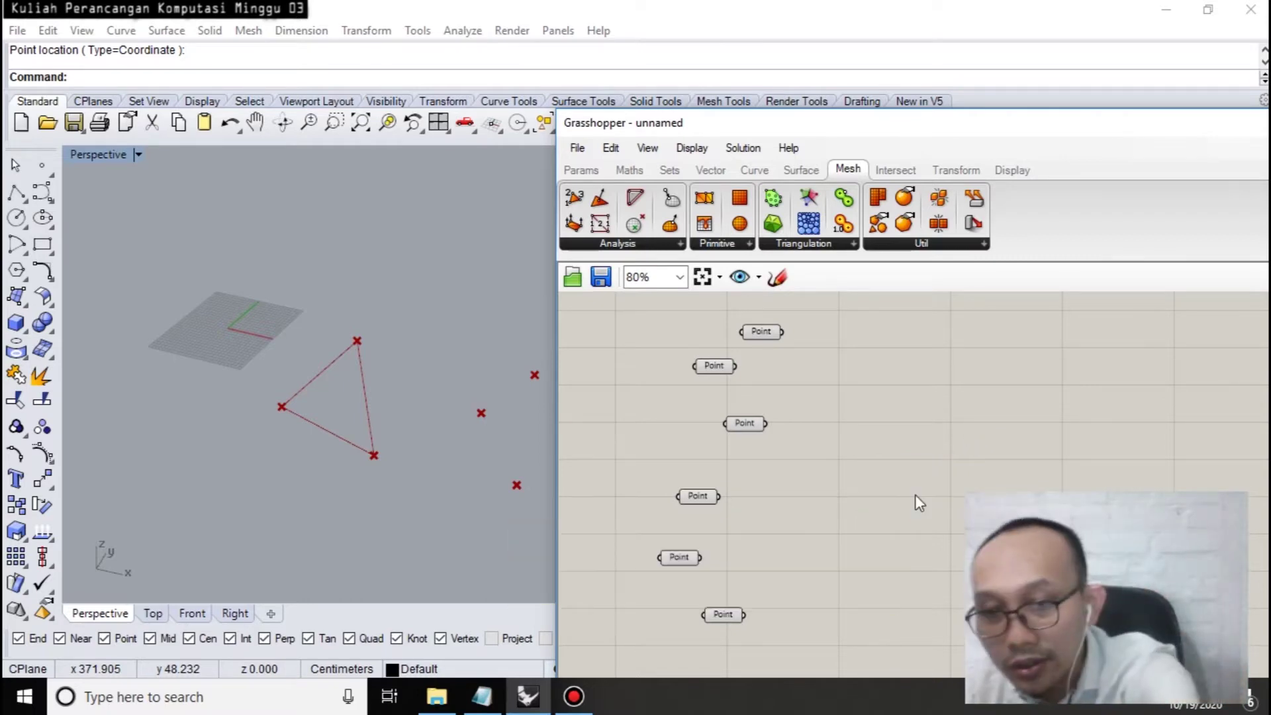
Add a new PolyLine component beside the six Point parameters and uncover more of the Perspective viewport.
double_click(880, 502)
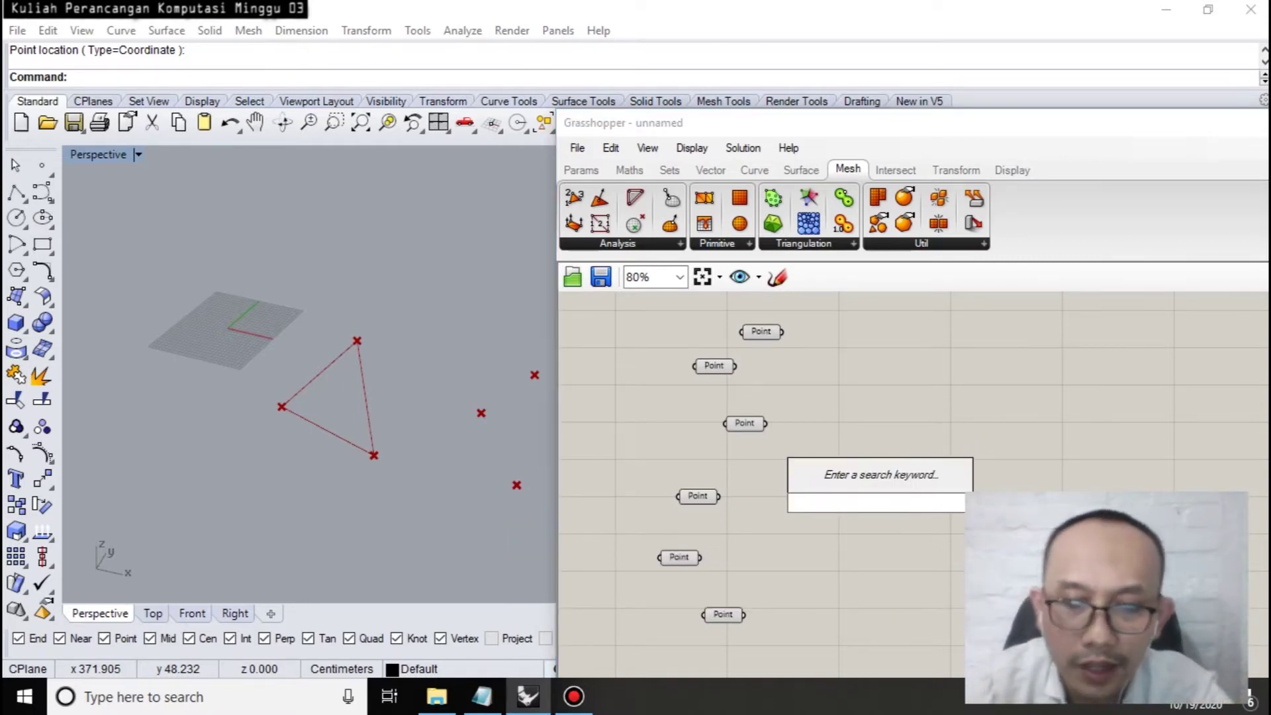
text(po)
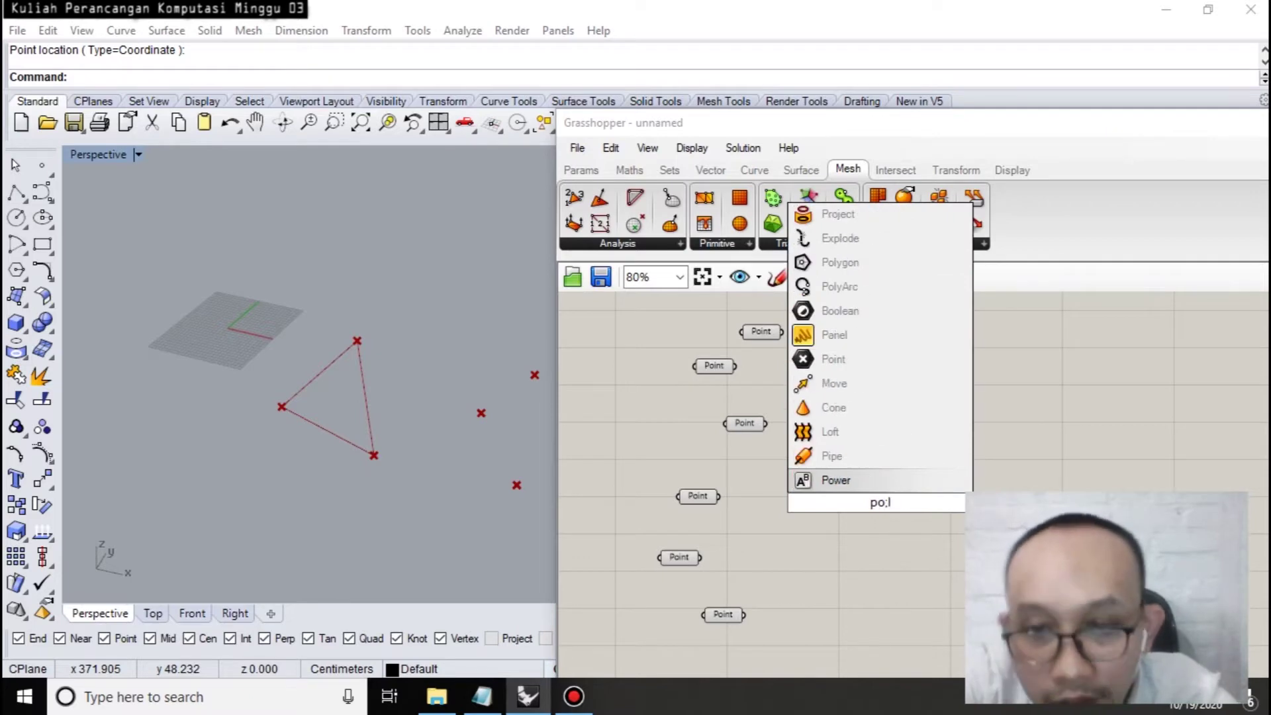
text(l)
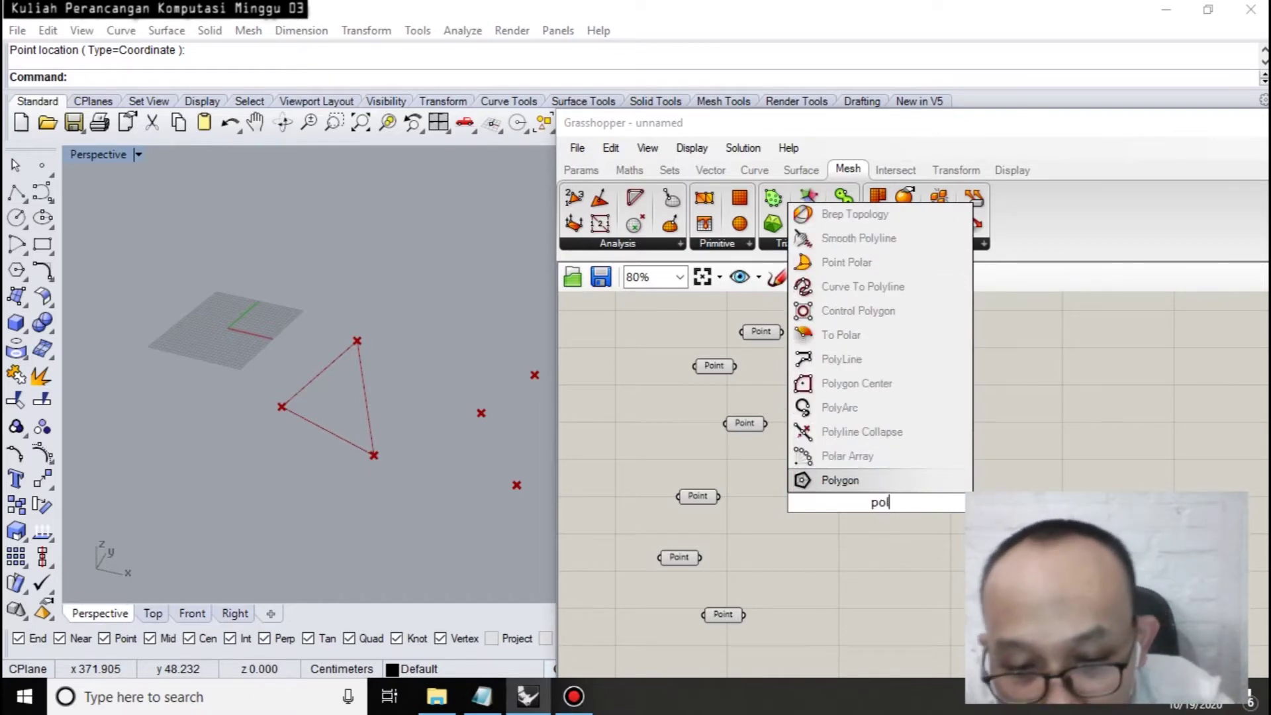
text(y)
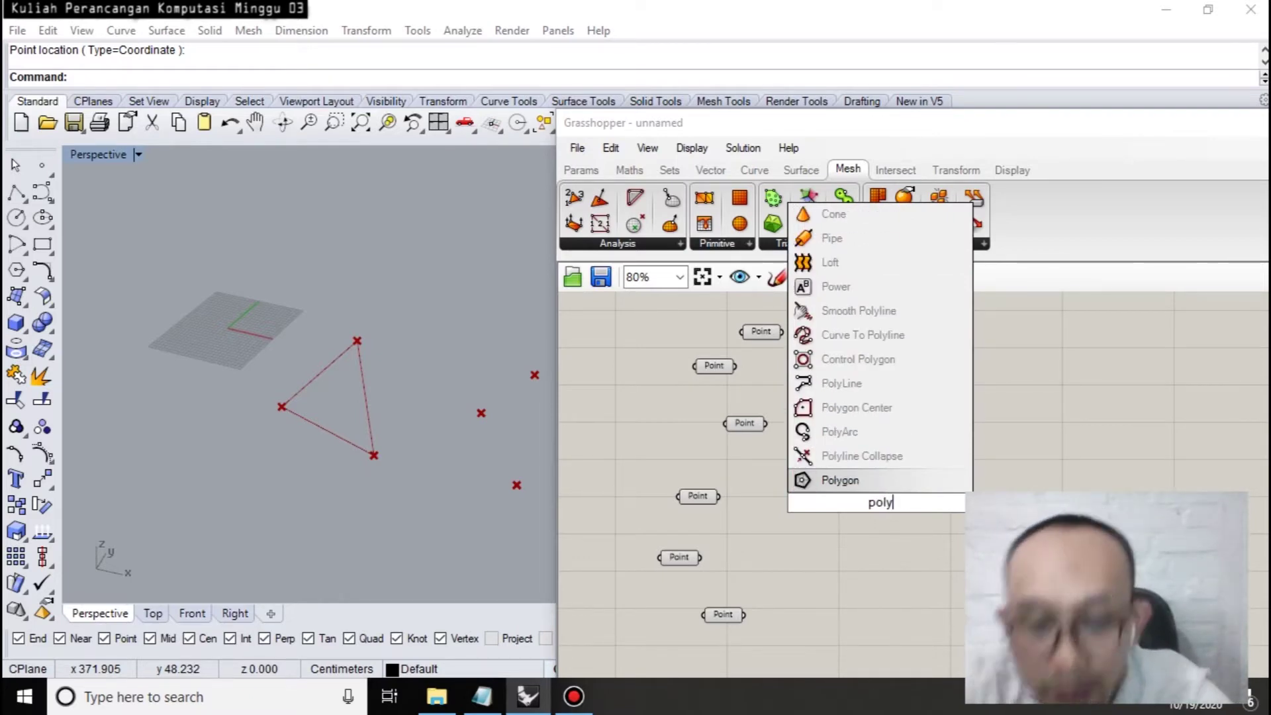
text(line)
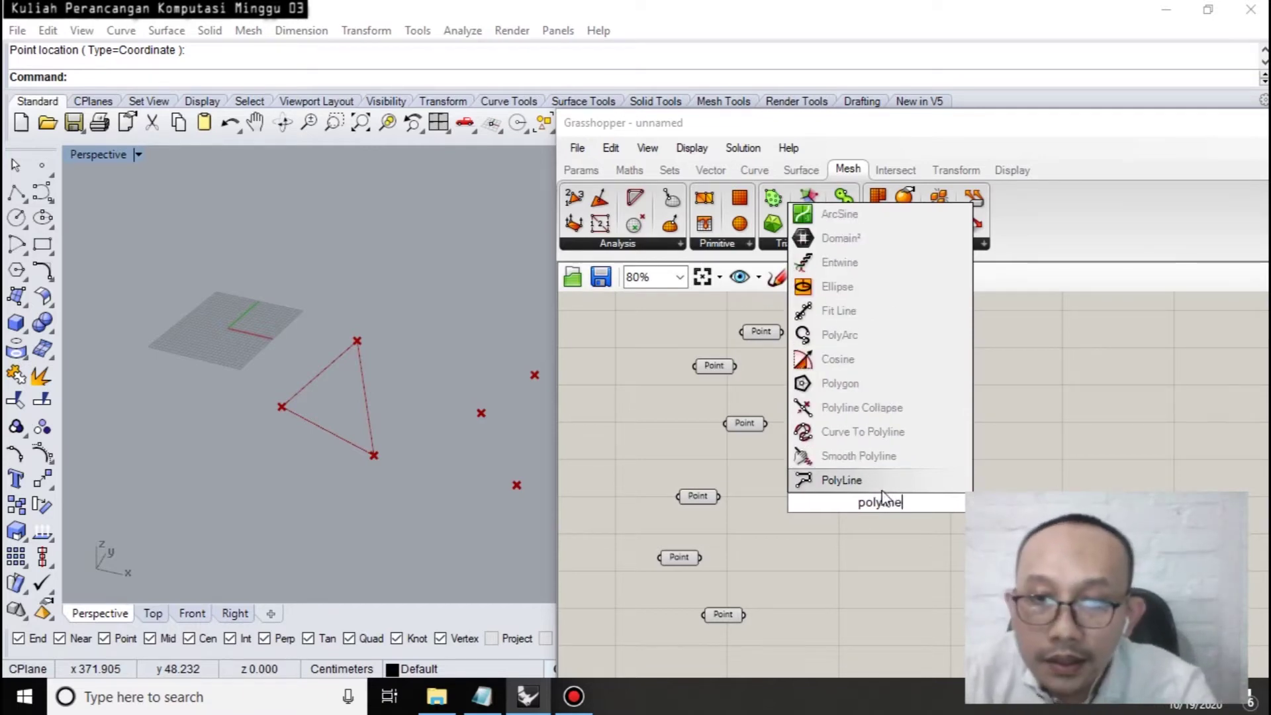
key(Return)
drag(827, 515, 873, 454)
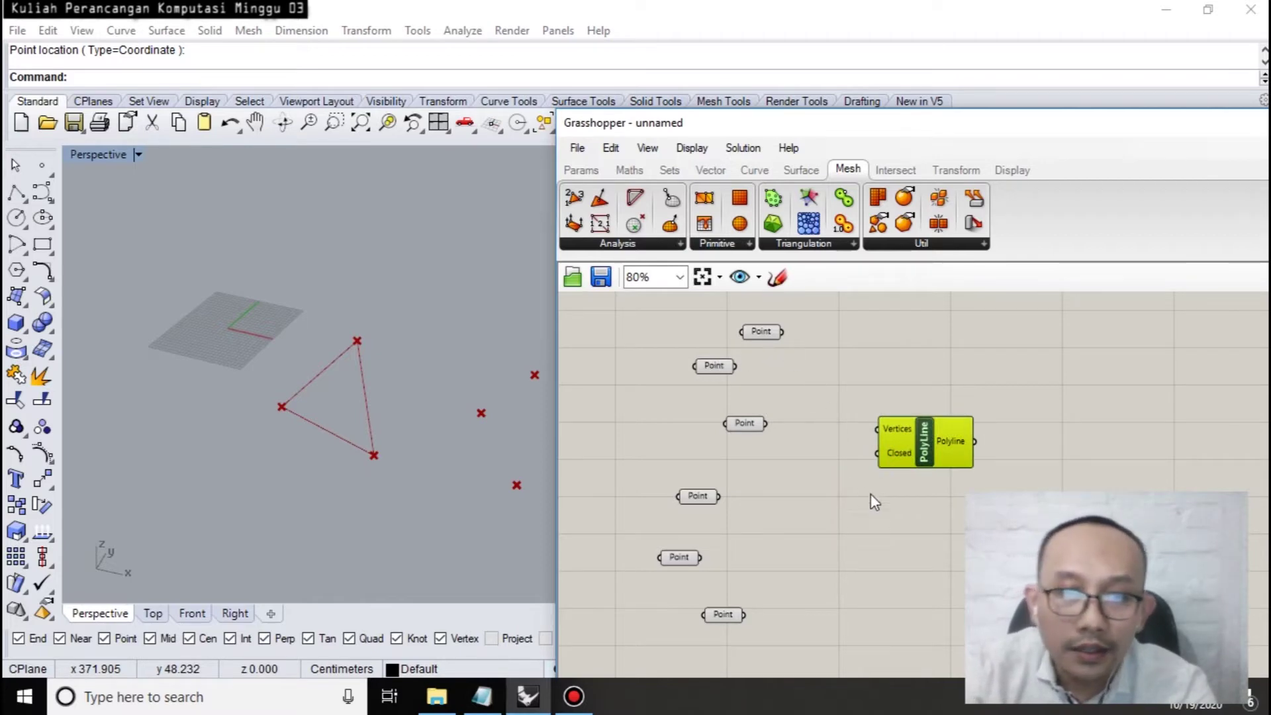
drag(885, 131, 997, 14)
drag(999, 334, 1002, 292)
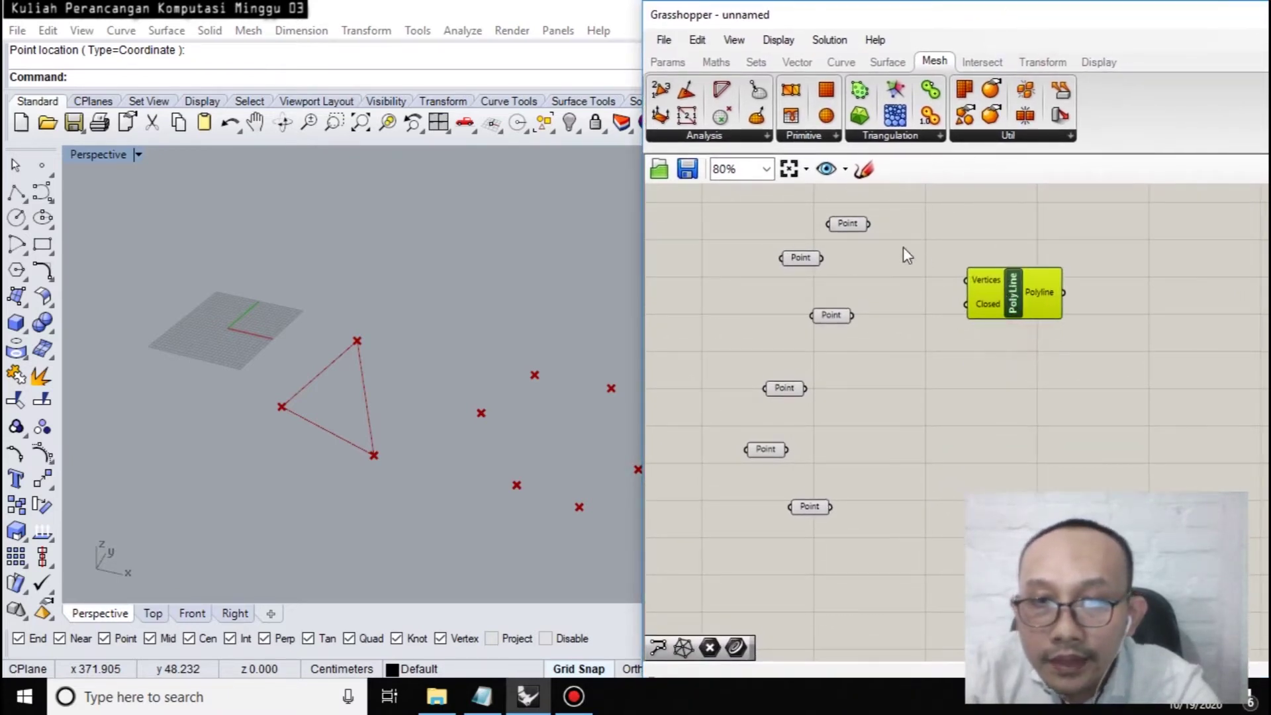
Connect the six Point parameters in order to the new PolyLine's Vertices input and the lowest one to Closed as well.
drag(868, 224, 963, 288)
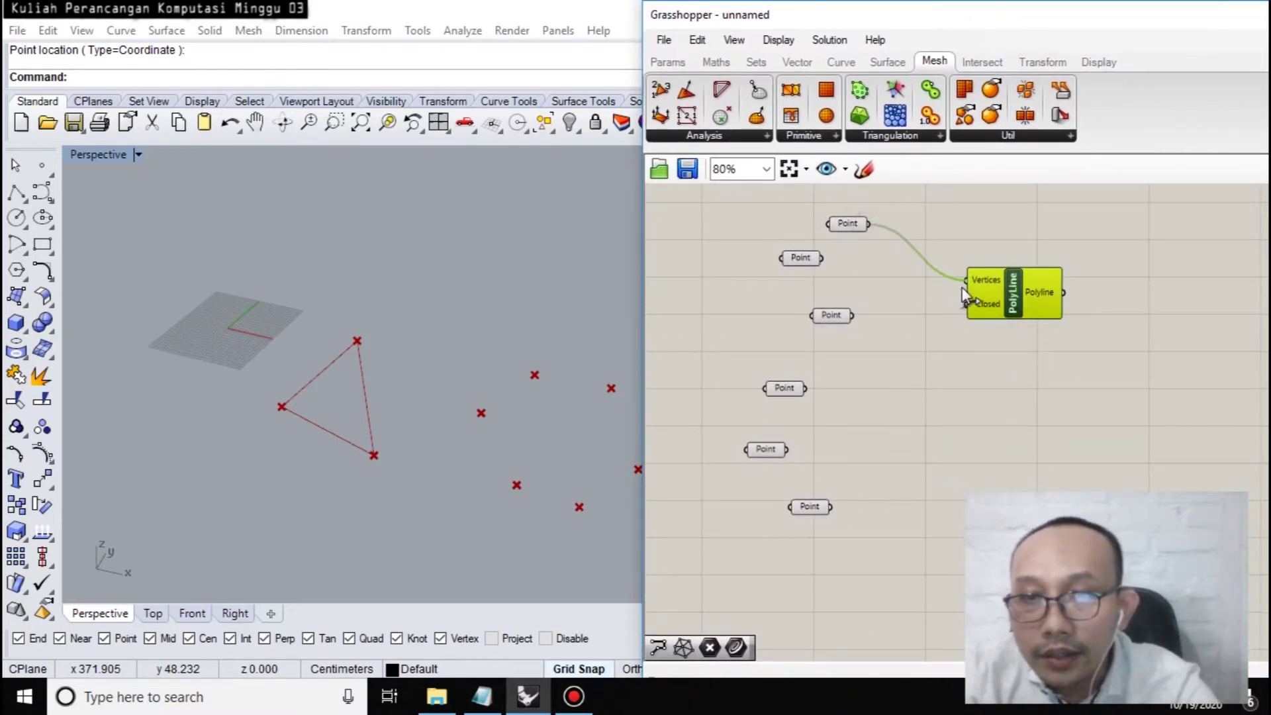
shift+drag(823, 260, 966, 280)
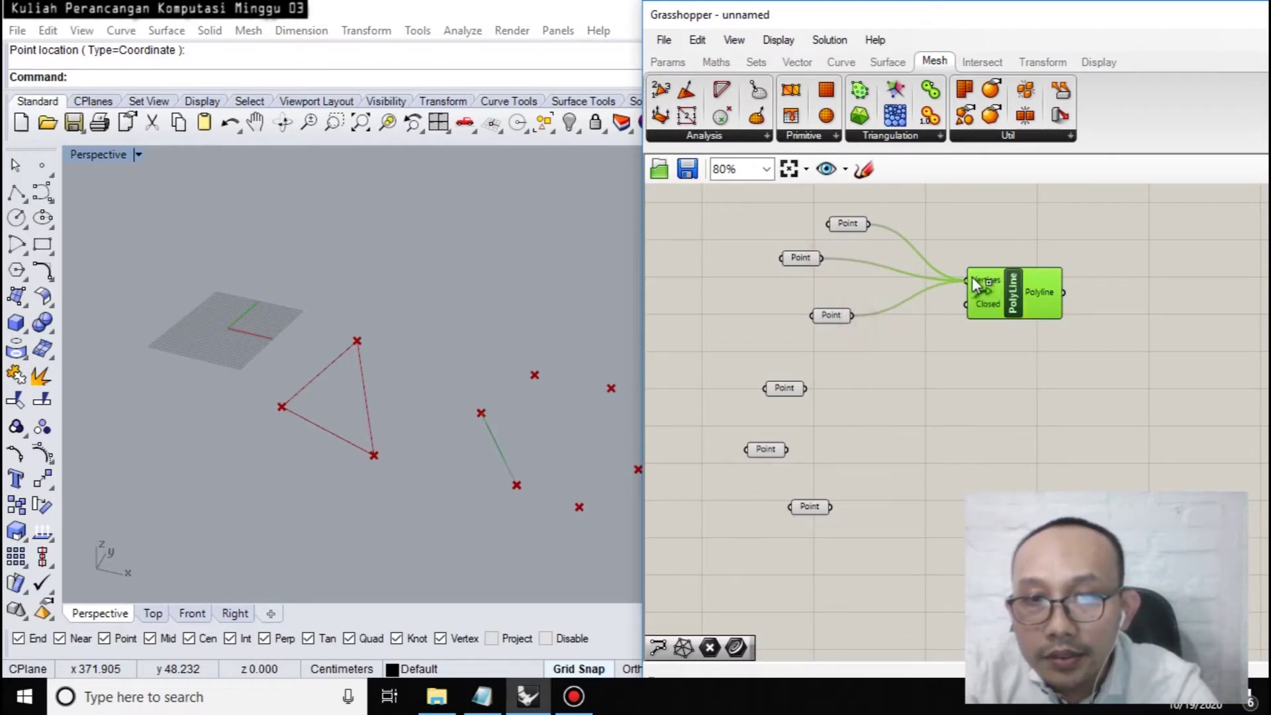
shift+drag(808, 392, 960, 281)
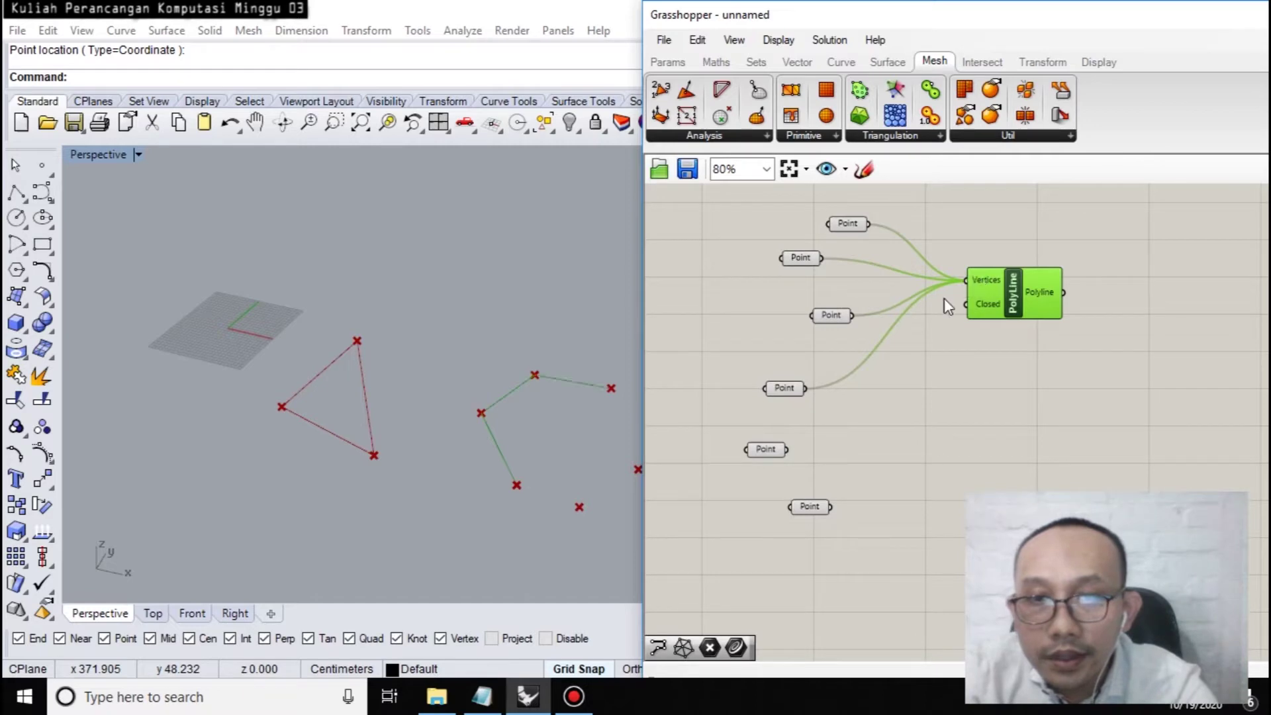
shift+drag(787, 450, 964, 281)
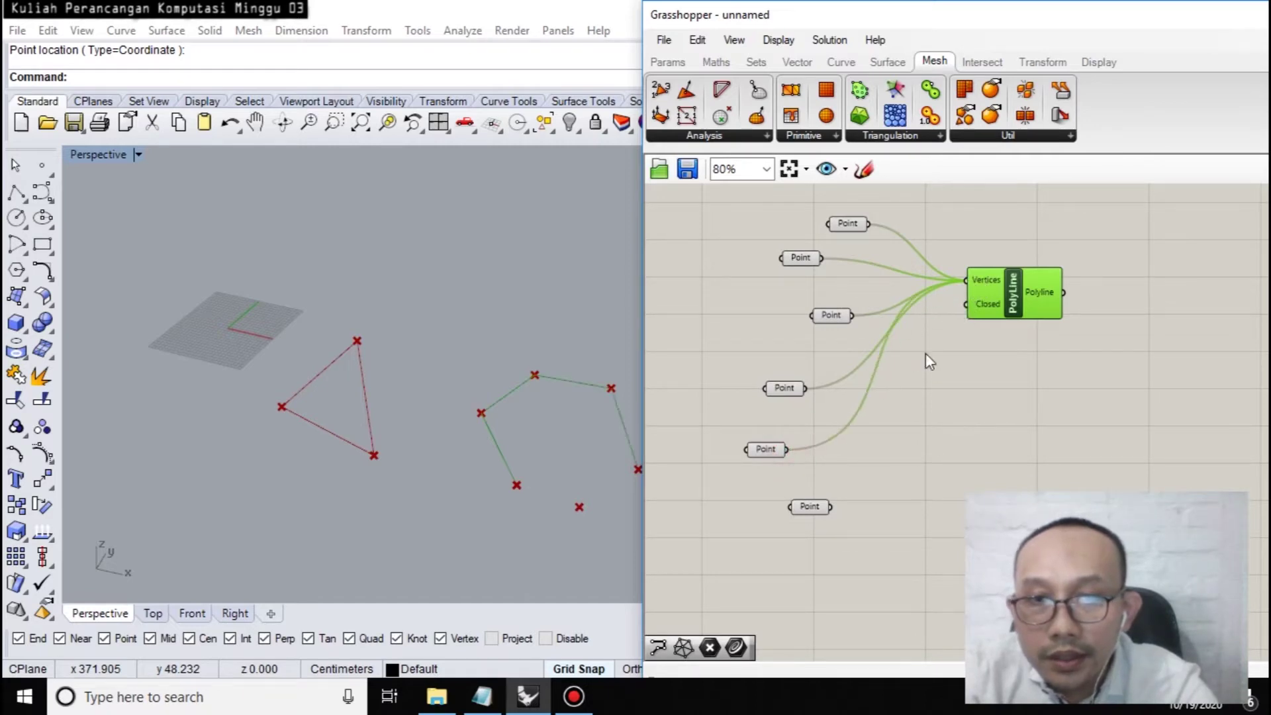
shift+drag(832, 507, 968, 281)
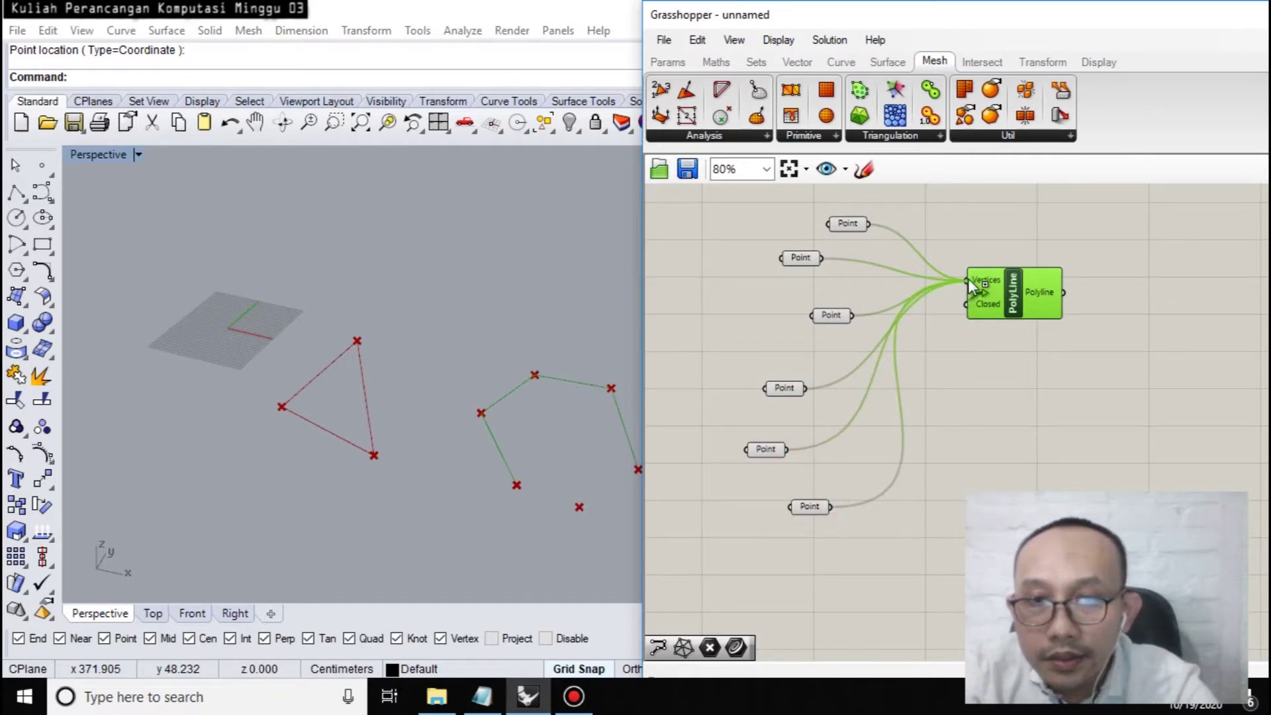
shift+drag(830, 506, 966, 304)
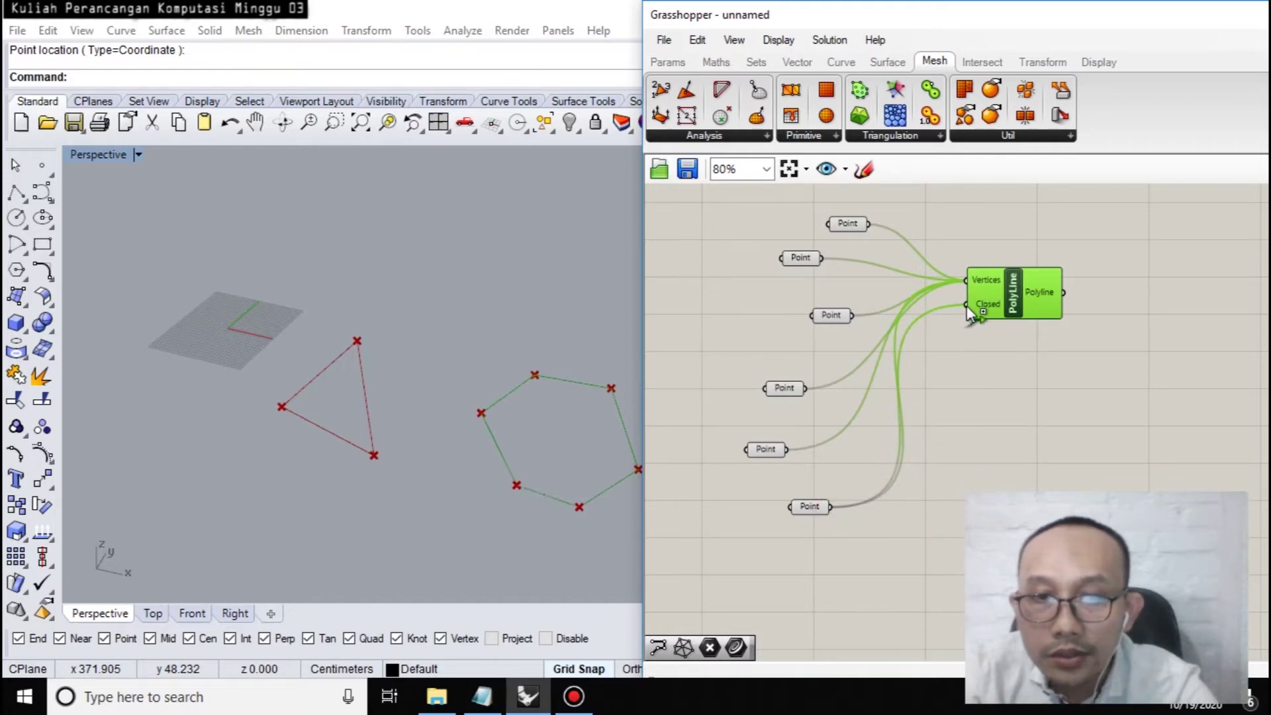
Examine both PolyLine definitions and which closed shape in the viewport each one produces.
click(1045, 467)
click(1033, 301)
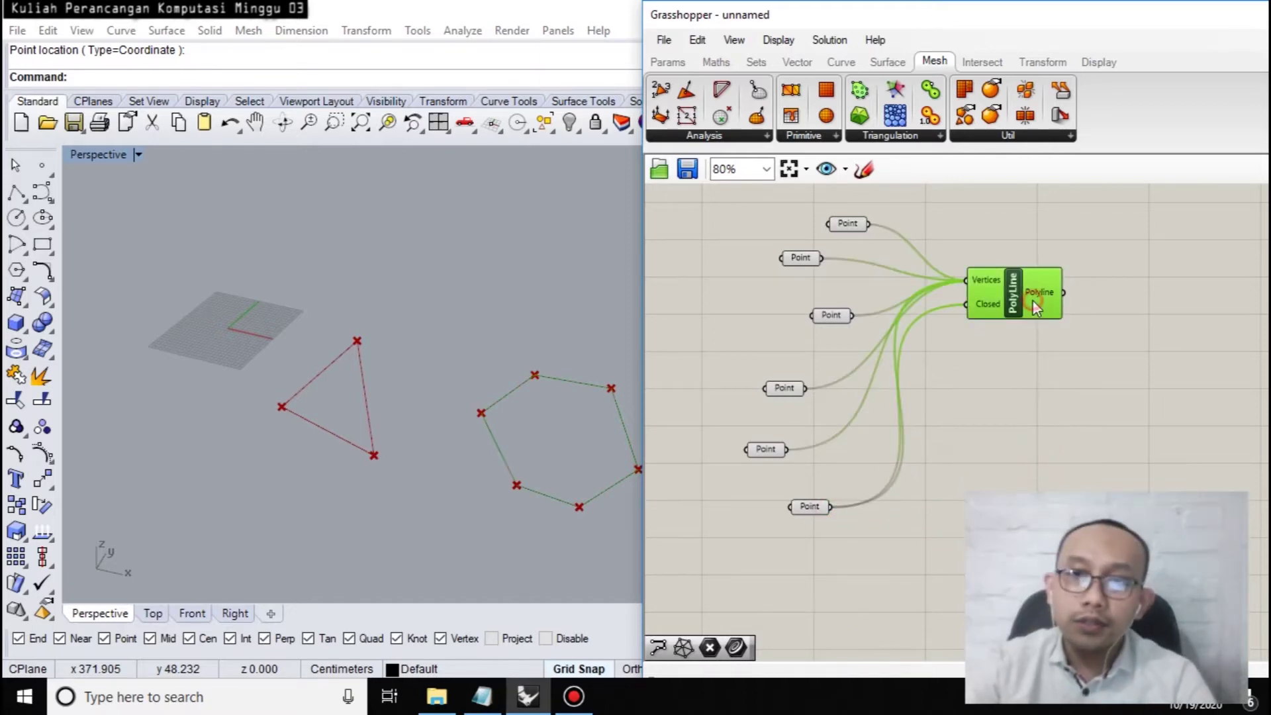
scroll(1043, 415, down, 3)
right_drag(1043, 415, 914, 511)
scroll(894, 470, up, 3)
right_drag(912, 439, 827, 397)
scroll(837, 460, down, 2)
click(854, 361)
click(794, 368)
click(821, 406)
scroll(820, 406, down, 2)
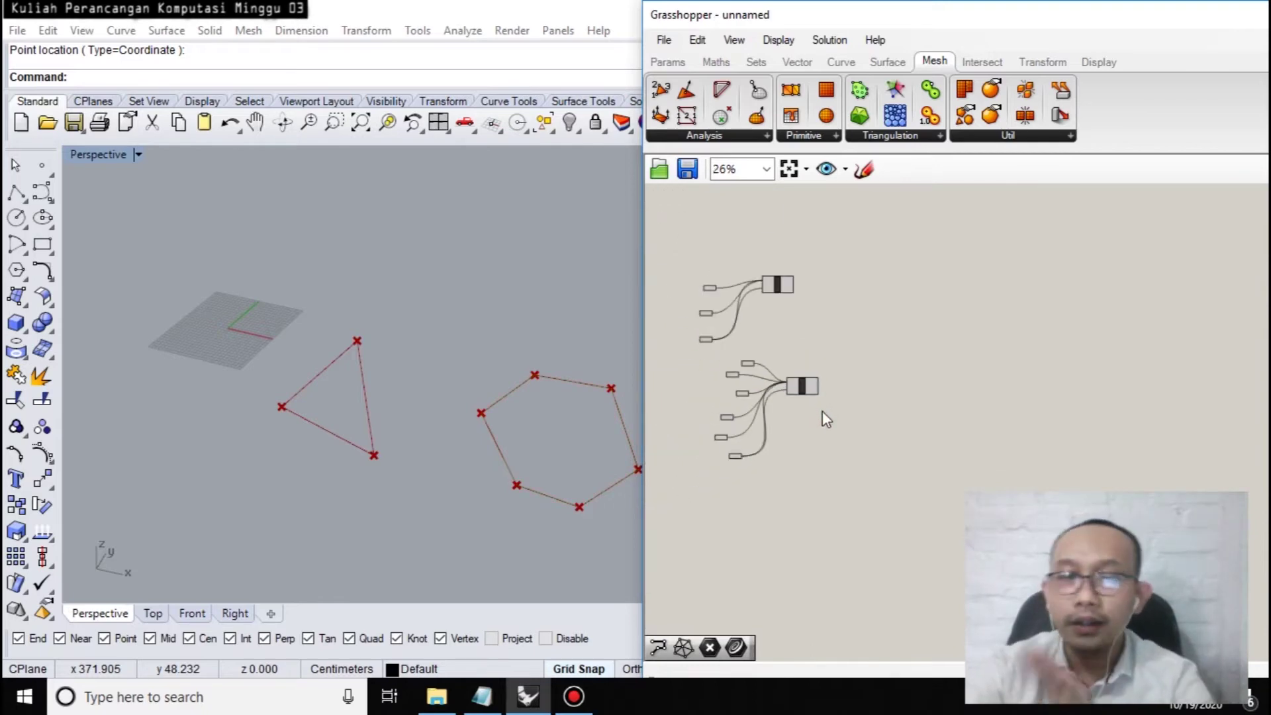
Add a Surface parameter after the triangle's PolyLine and feed the Polyline output into it.
scroll(808, 292, up, 4)
right_drag(809, 287, 999, 331)
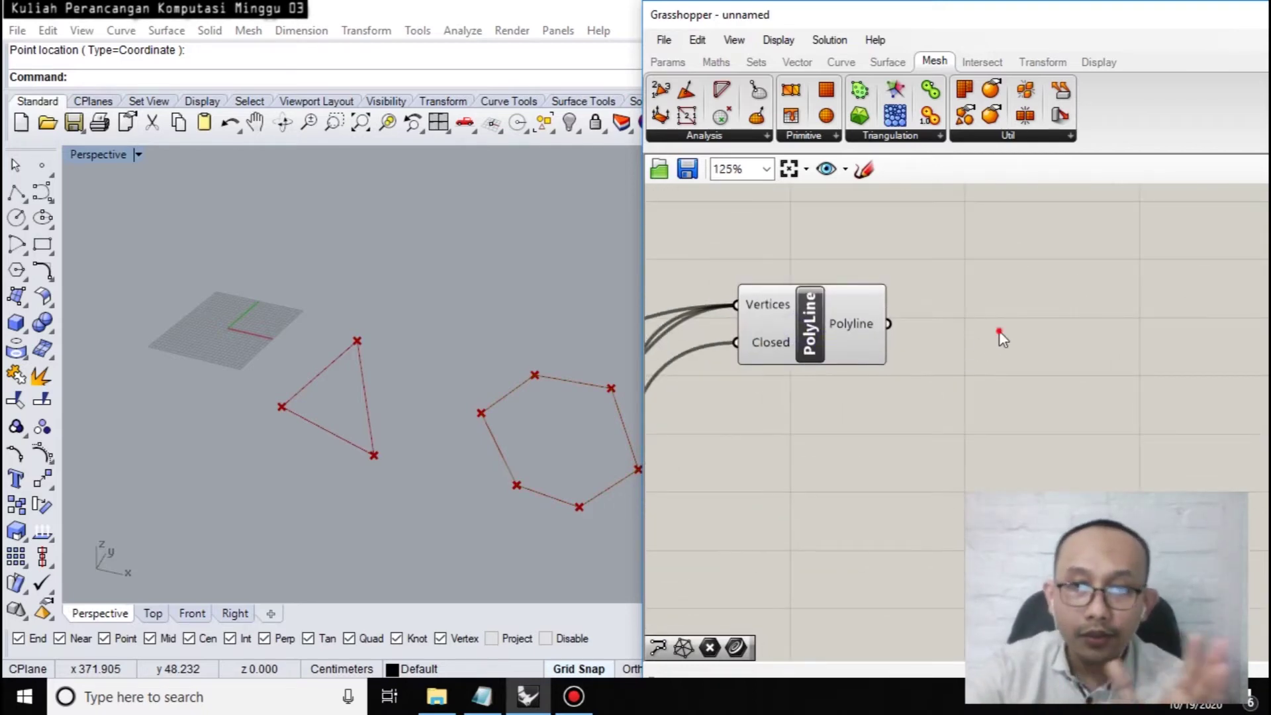
double_click(999, 331)
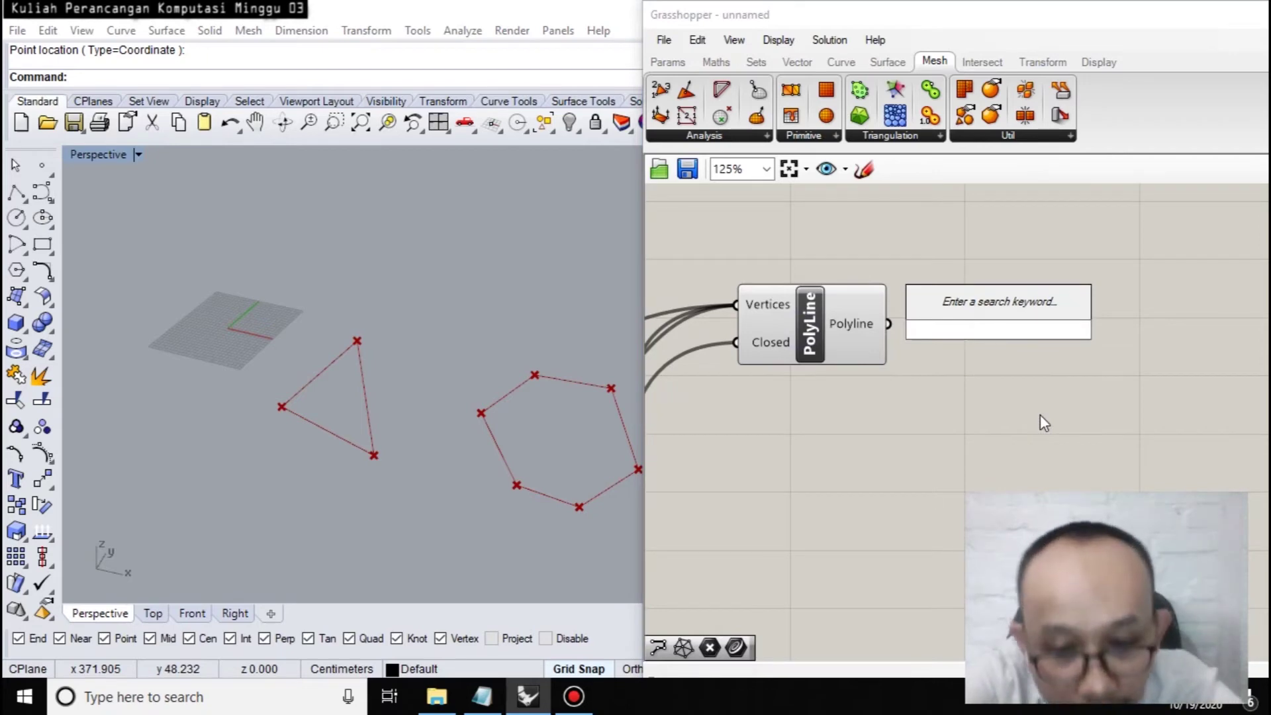
text(surface)
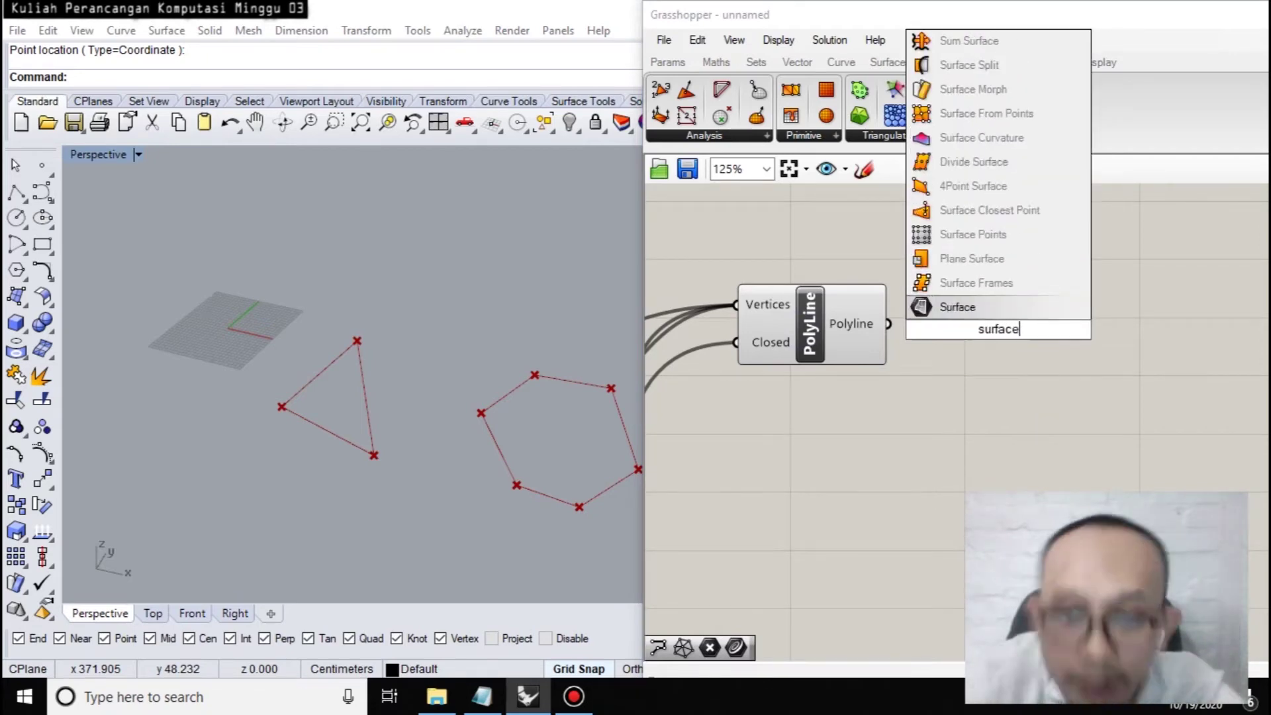
key(Return)
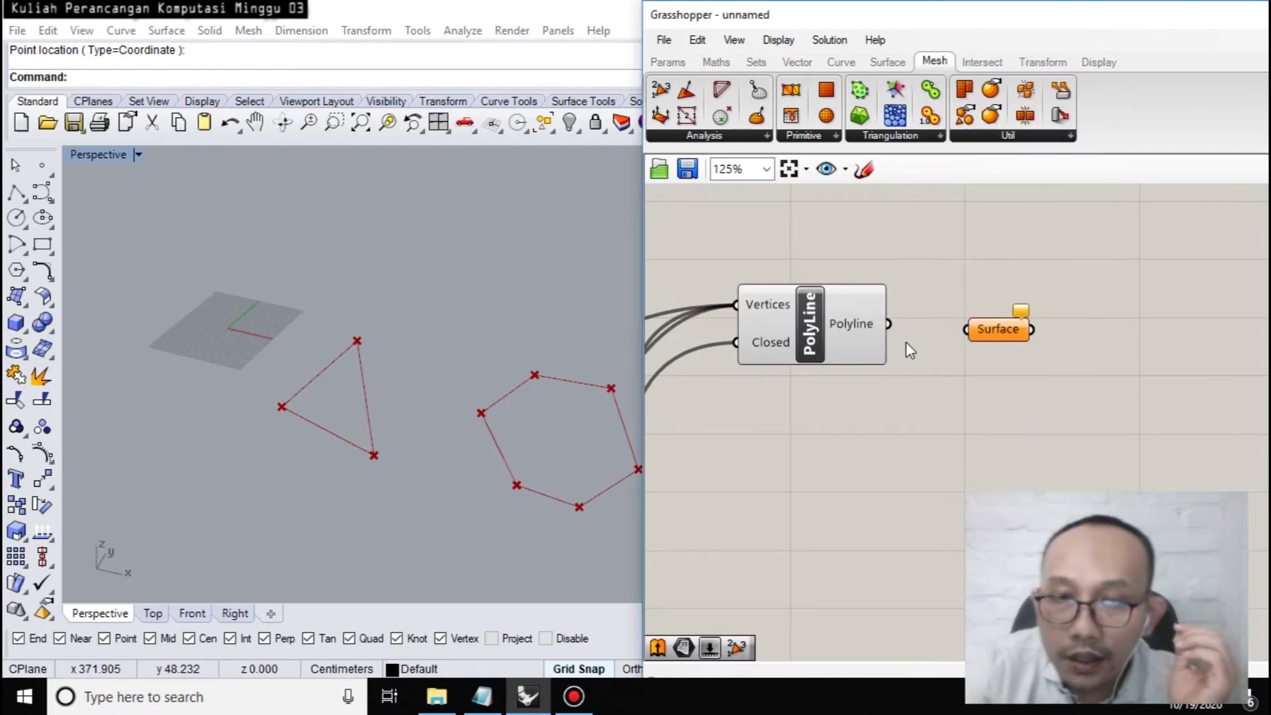
drag(959, 325, 965, 329)
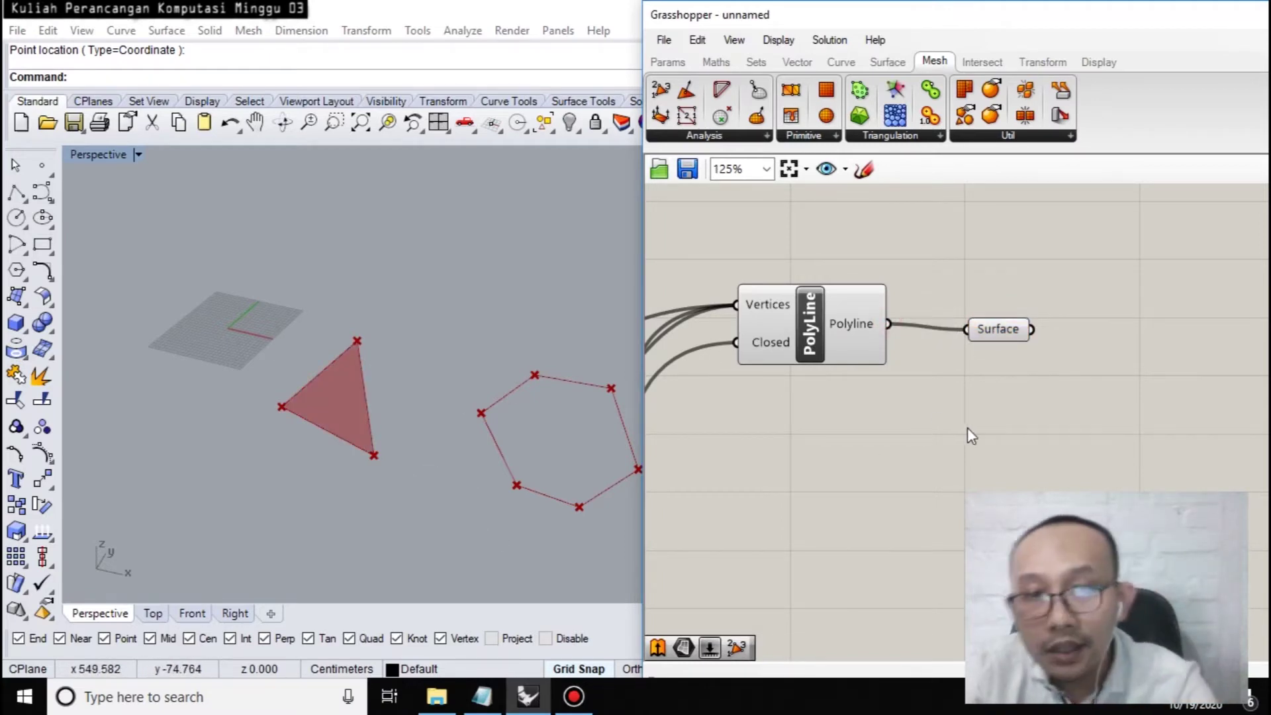
Add an Extrude component after the triangle's Surface parameter and feed the surface into its Base input.
double_click(1100, 332)
text(e)
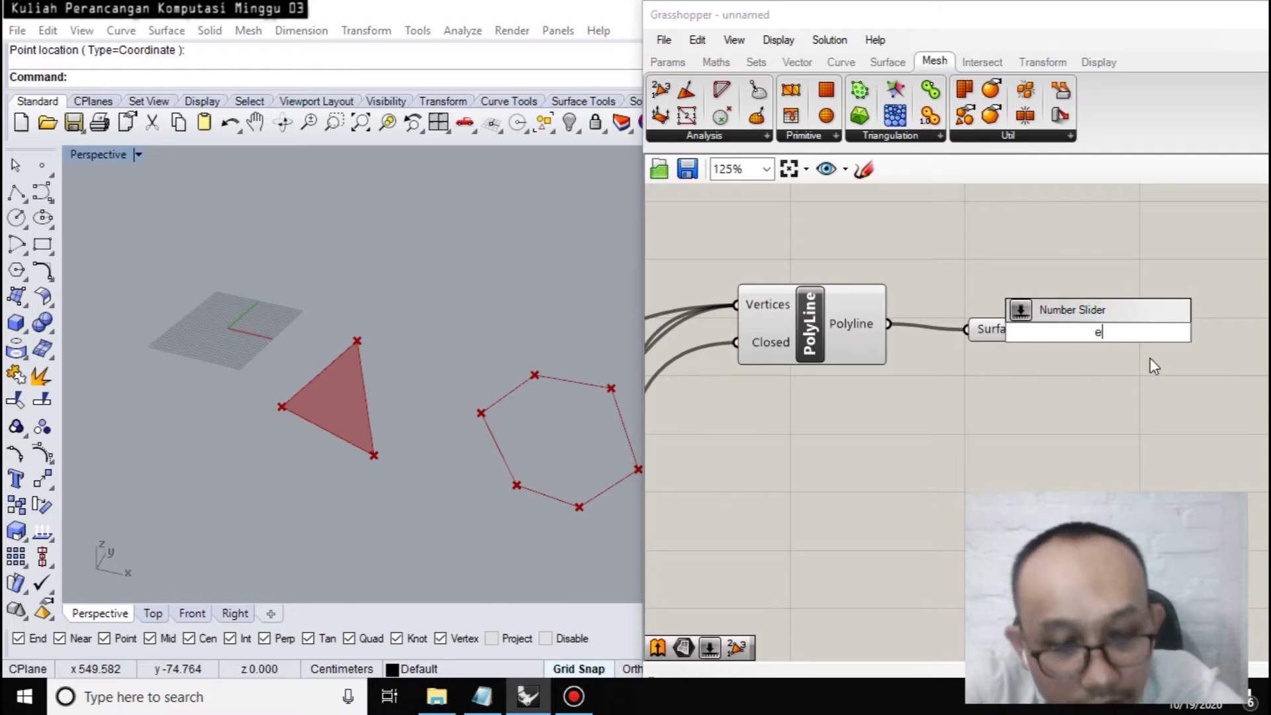
text(xtrude)
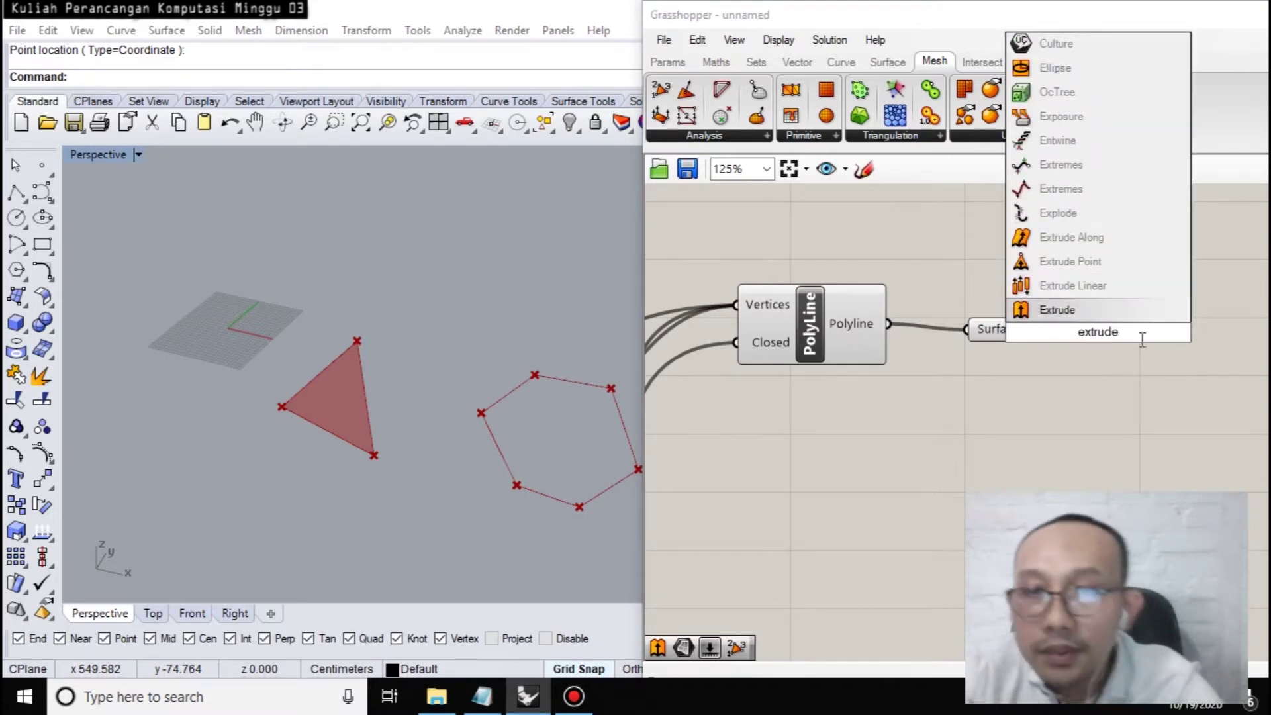
key(Return)
mouse_move(1071, 351)
mouse_down()
mouse_move(1110, 345)
mouse_move(1067, 344)
mouse_up()
Add a Unit Z component and connect its vector to the Extrude component's Direction input.
double_click(942, 420)
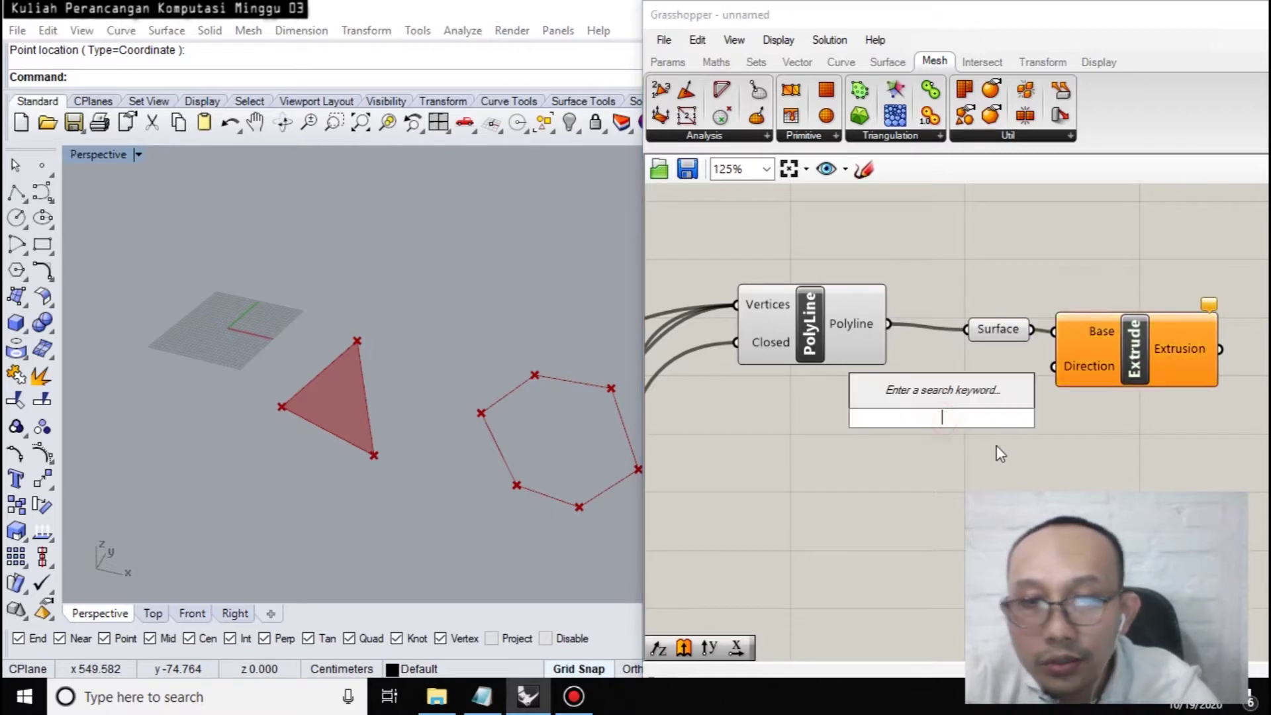
text(z)
click(905, 398)
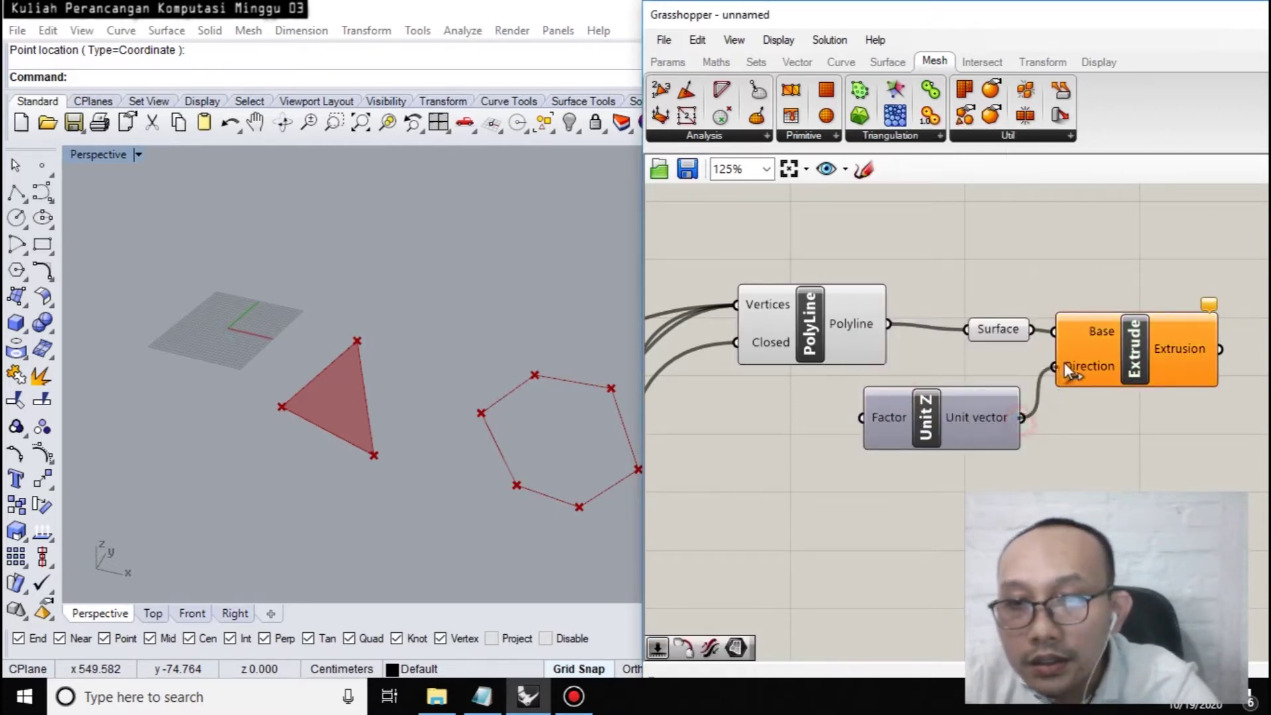
Add a number slider of 200, connect it to Unit Z's Factor and place Unit Z directly beneath Extrude.
double_click(815, 503)
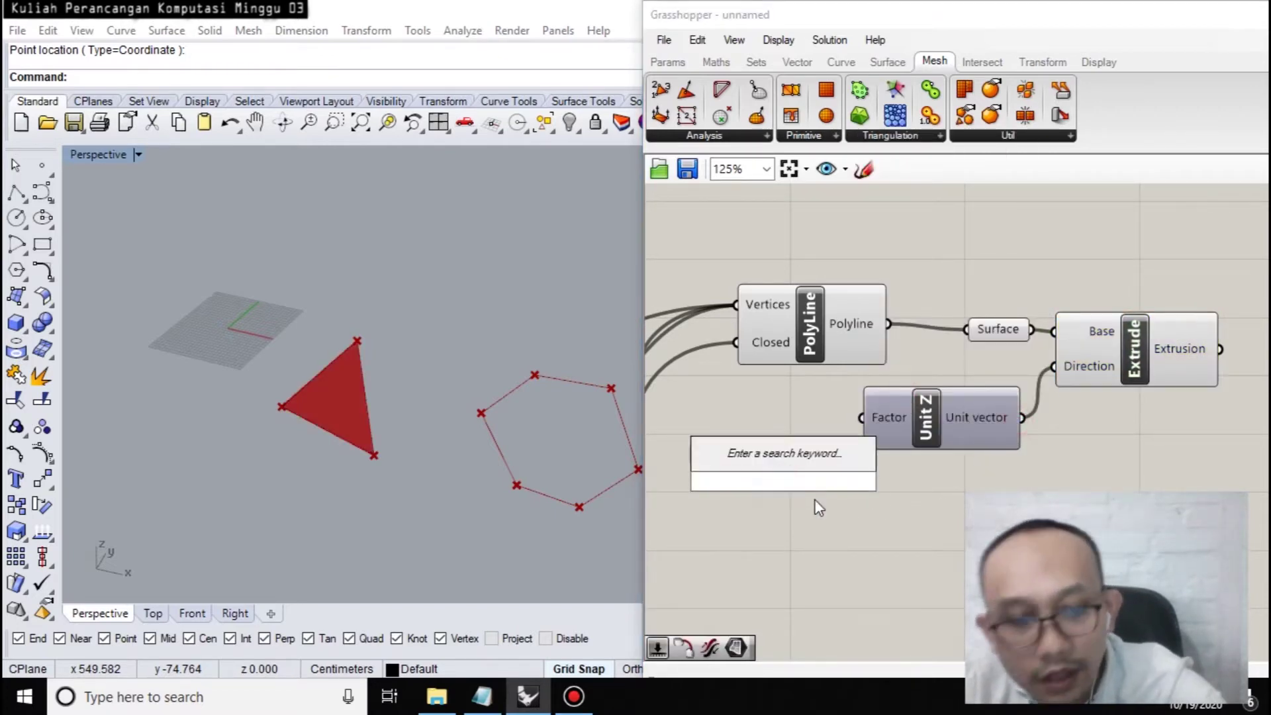
text(200)
key(Return)
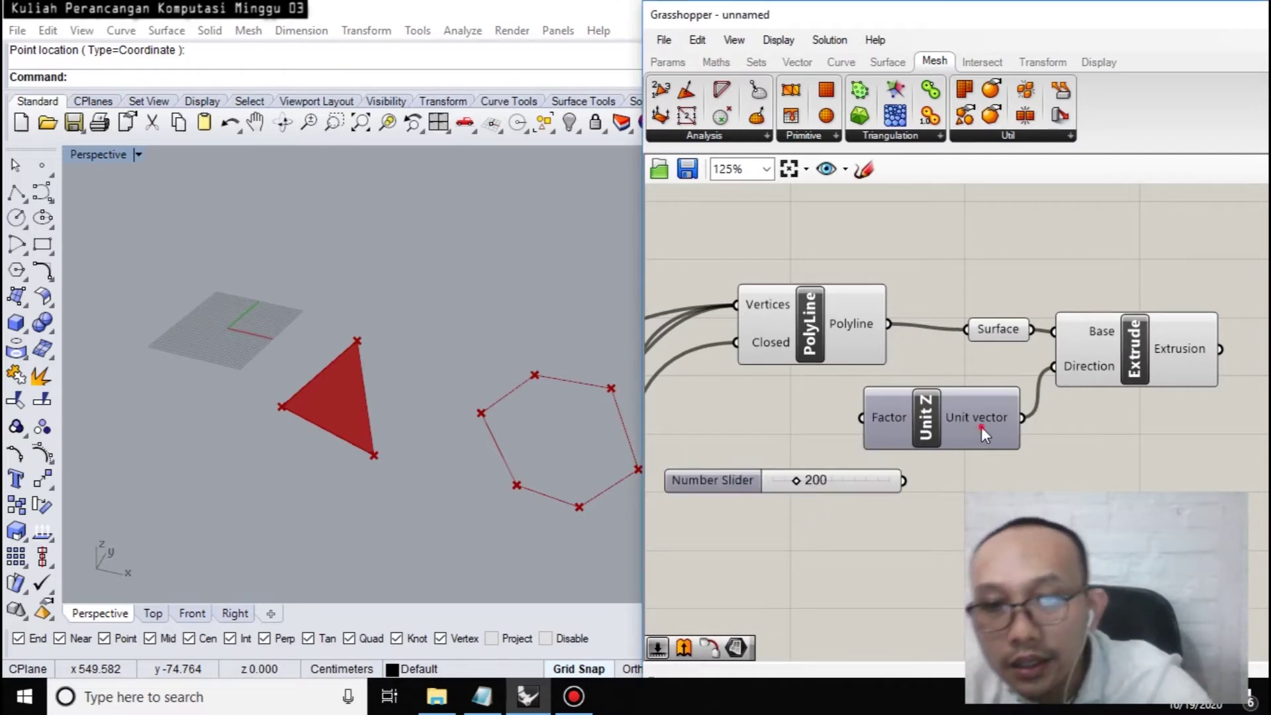
drag(978, 433, 1125, 433)
drag(903, 481, 1008, 417)
mouse_move(201, 410)
right_down()
mouse_move(368, 318)
mouse_move(411, 312)
mouse_move(212, 407)
right_up()
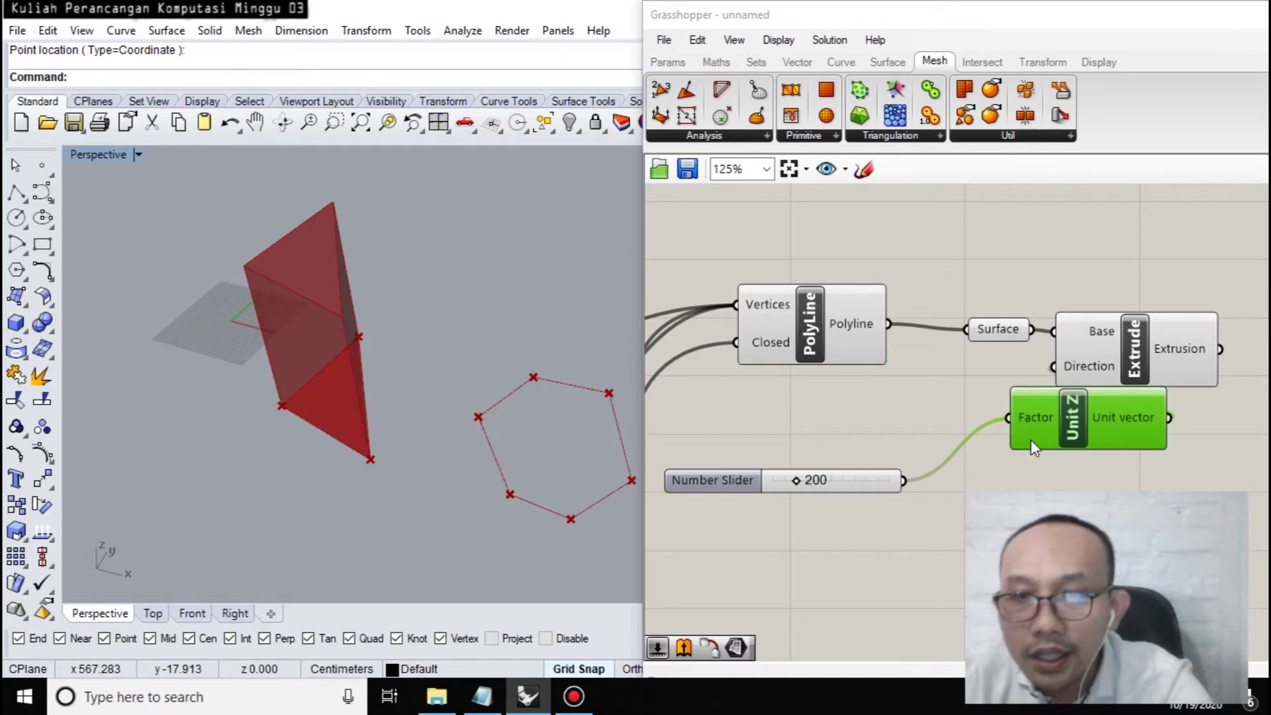
scroll(1028, 420, down, 3)
click(927, 447)
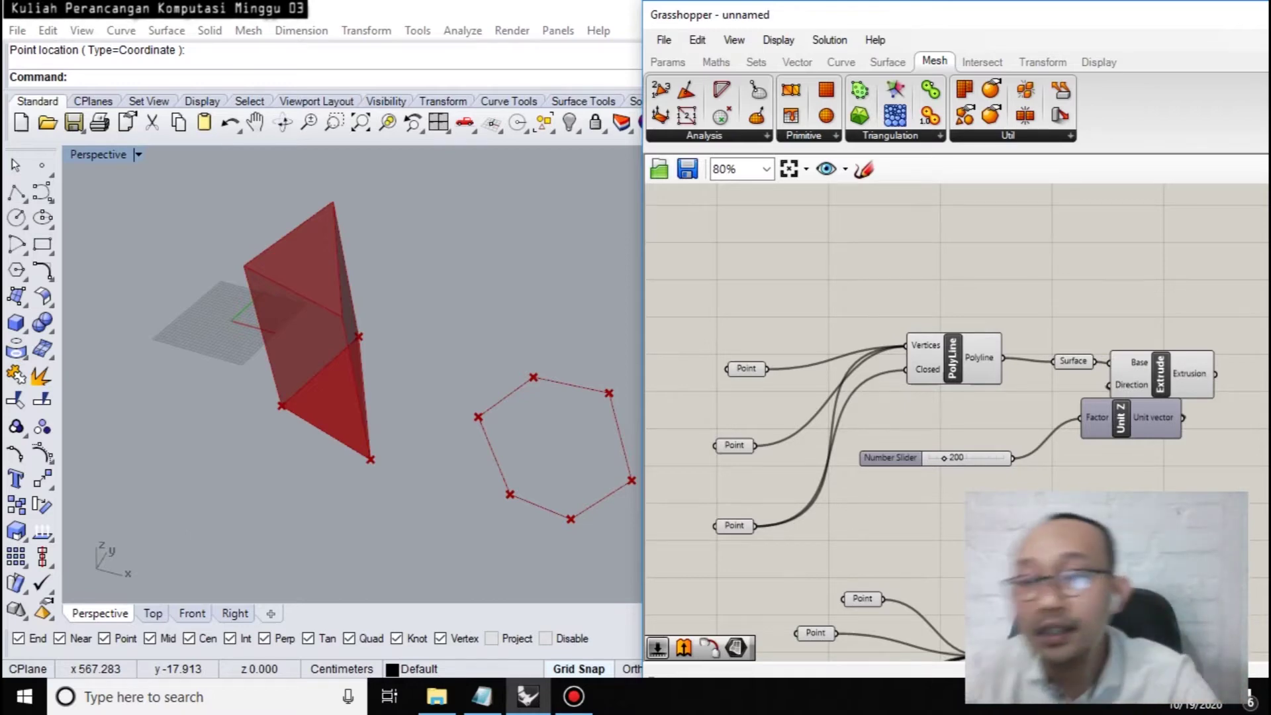
Review the week 3 topic list in Notepad and return to Grasshopper to look through the Triangulation components.
mouse_move(493, 707)
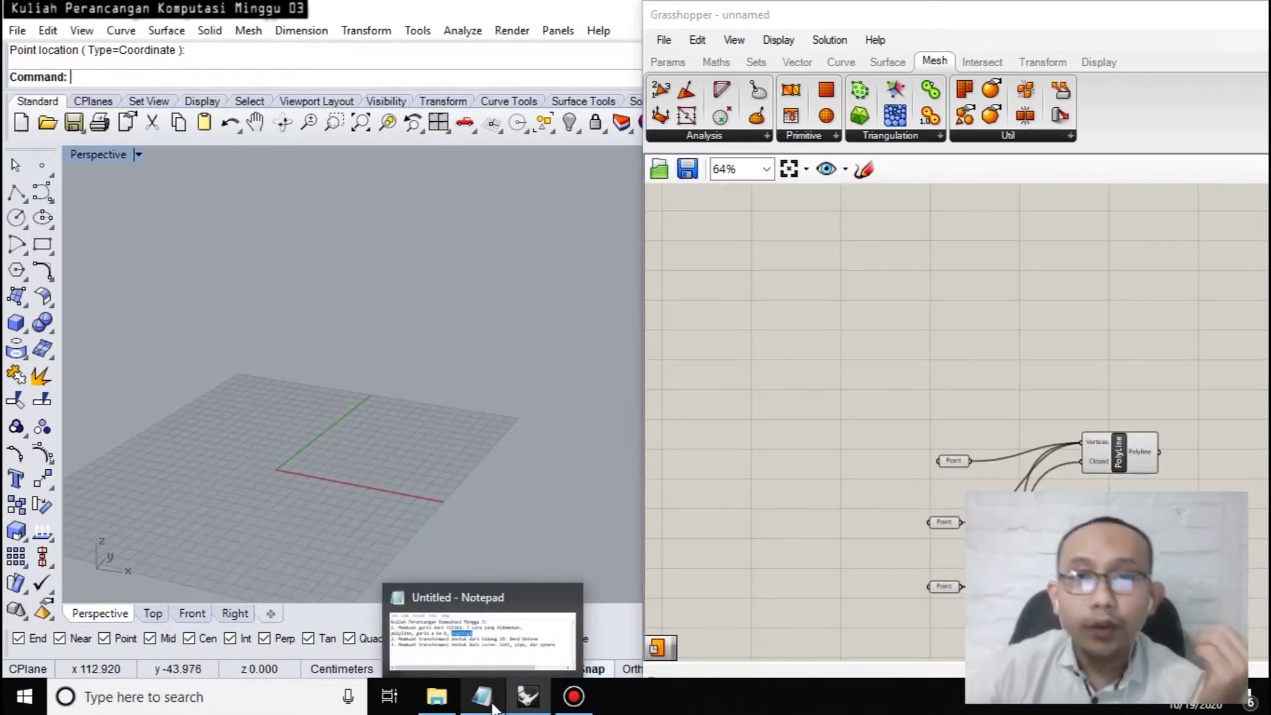
click(493, 707)
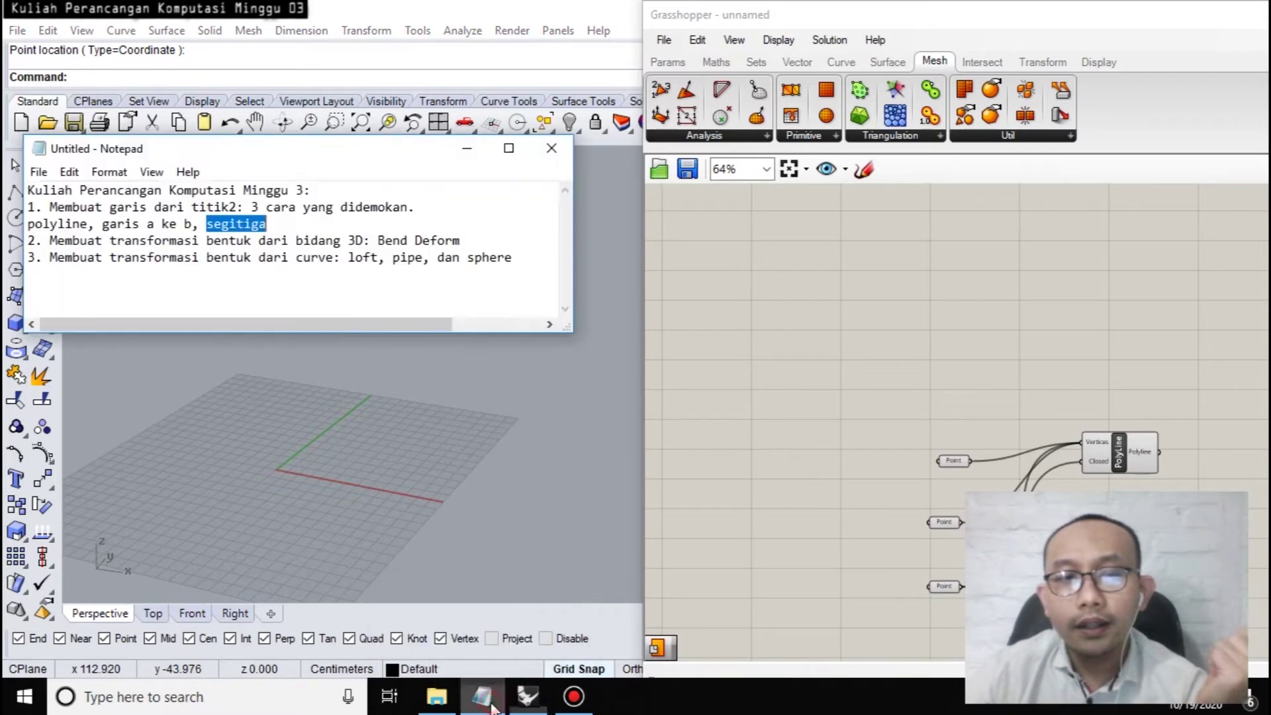
click(219, 226)
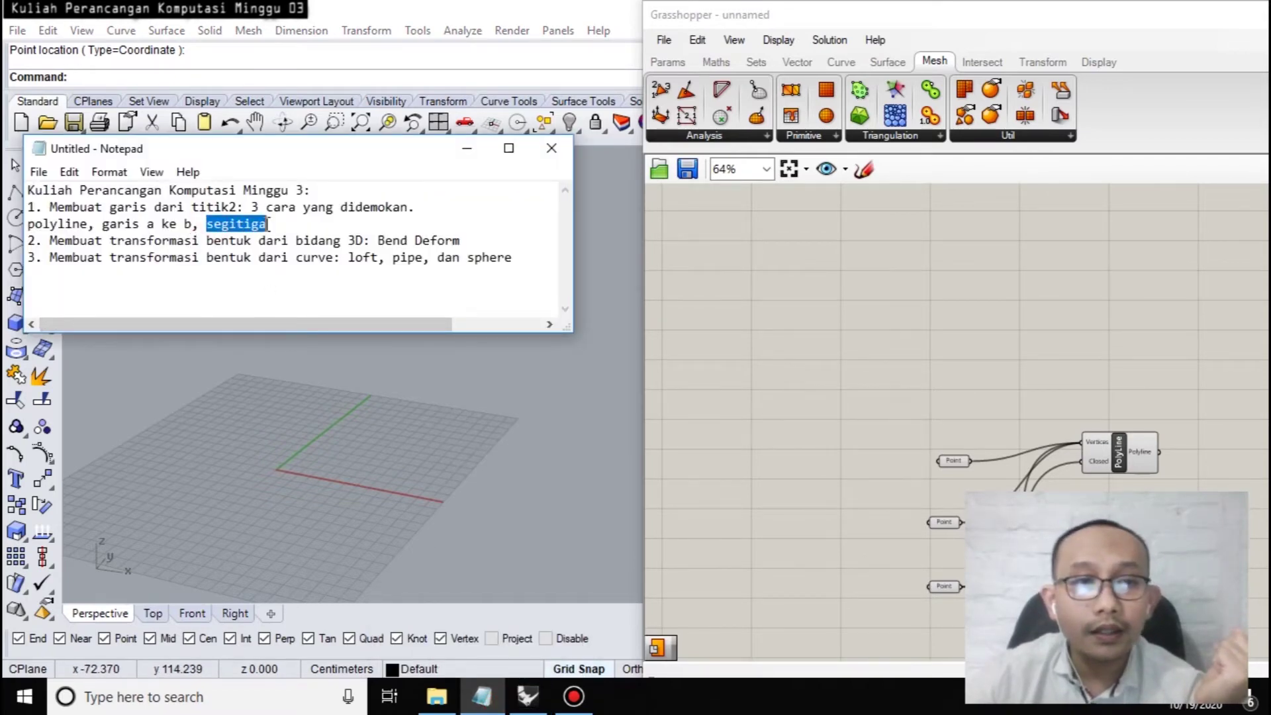
click(788, 329)
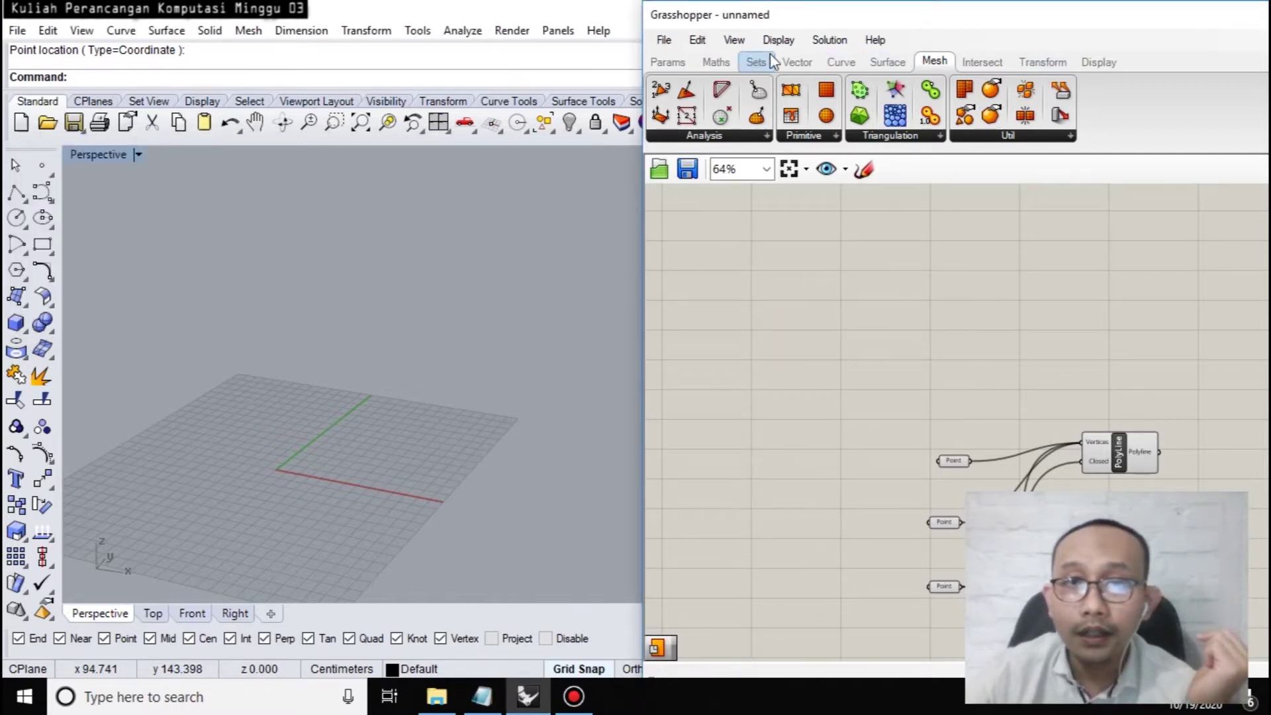
click(939, 135)
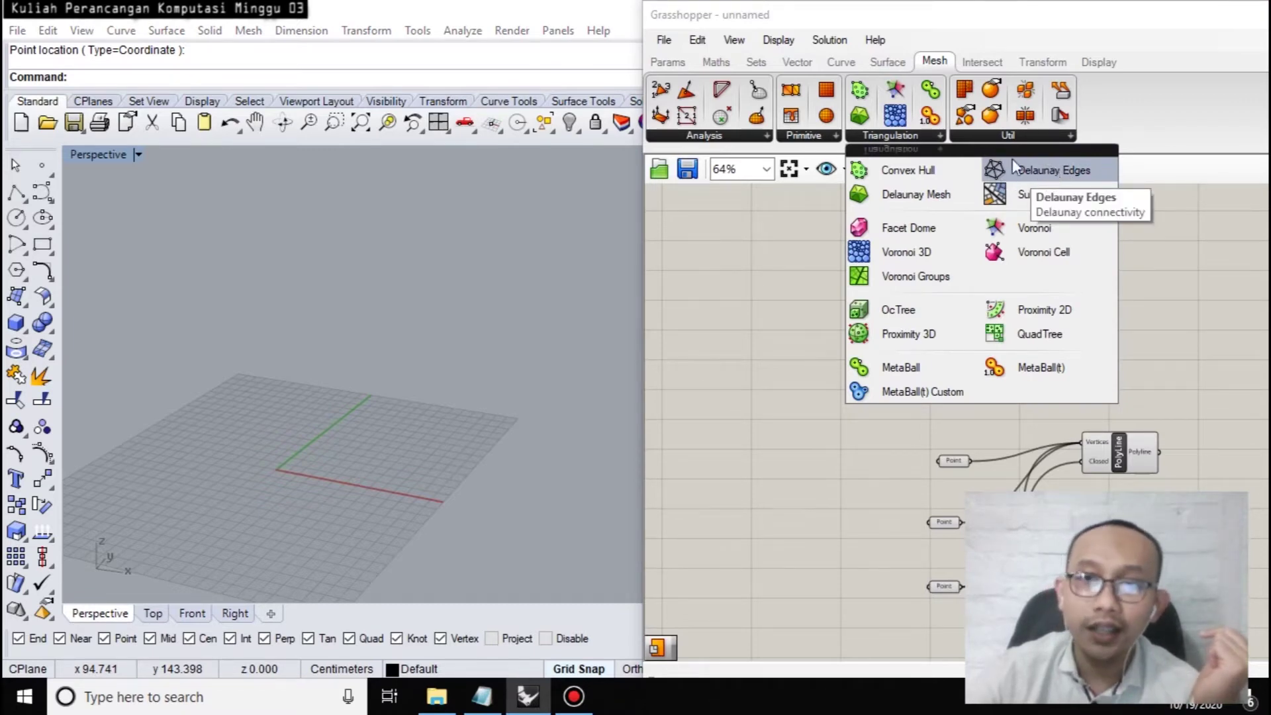
click(728, 310)
Add a Point parameter in the empty canvas area above the triangle's definition.
scroll(839, 312, down, 2)
scroll(855, 321, up, 2)
right_drag(307, 397, 272, 456)
double_click(892, 320)
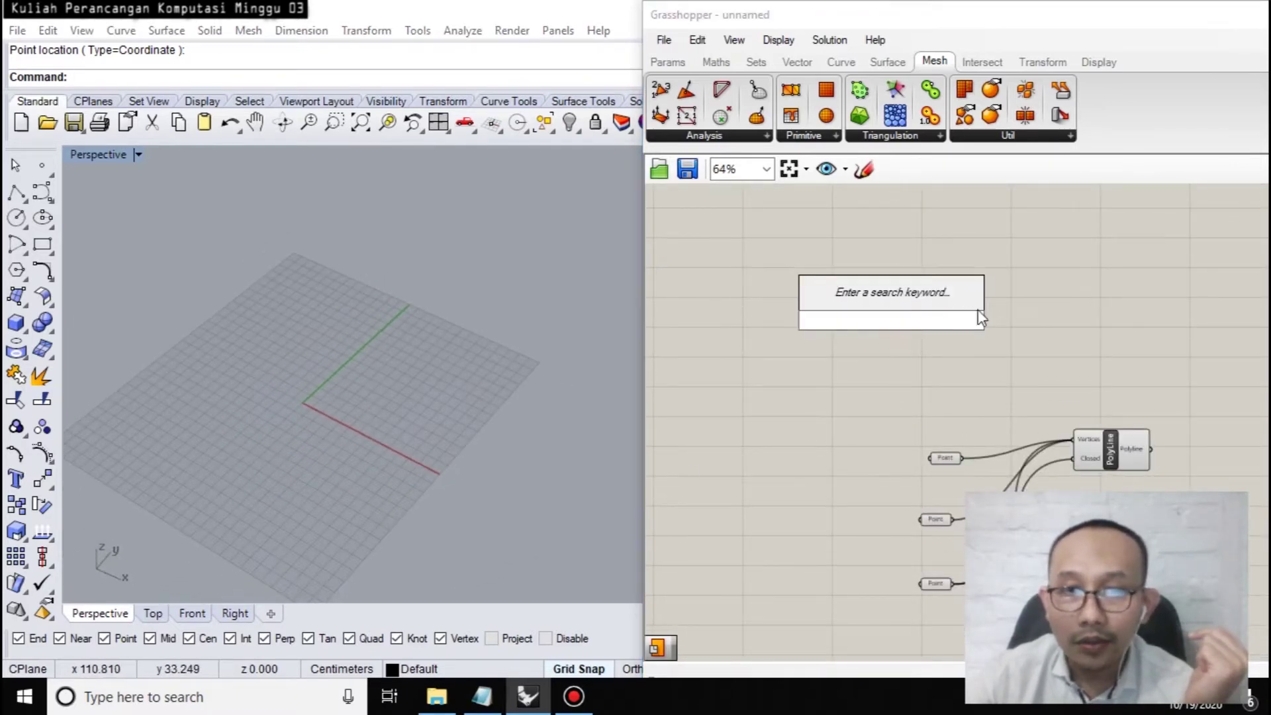
text(point)
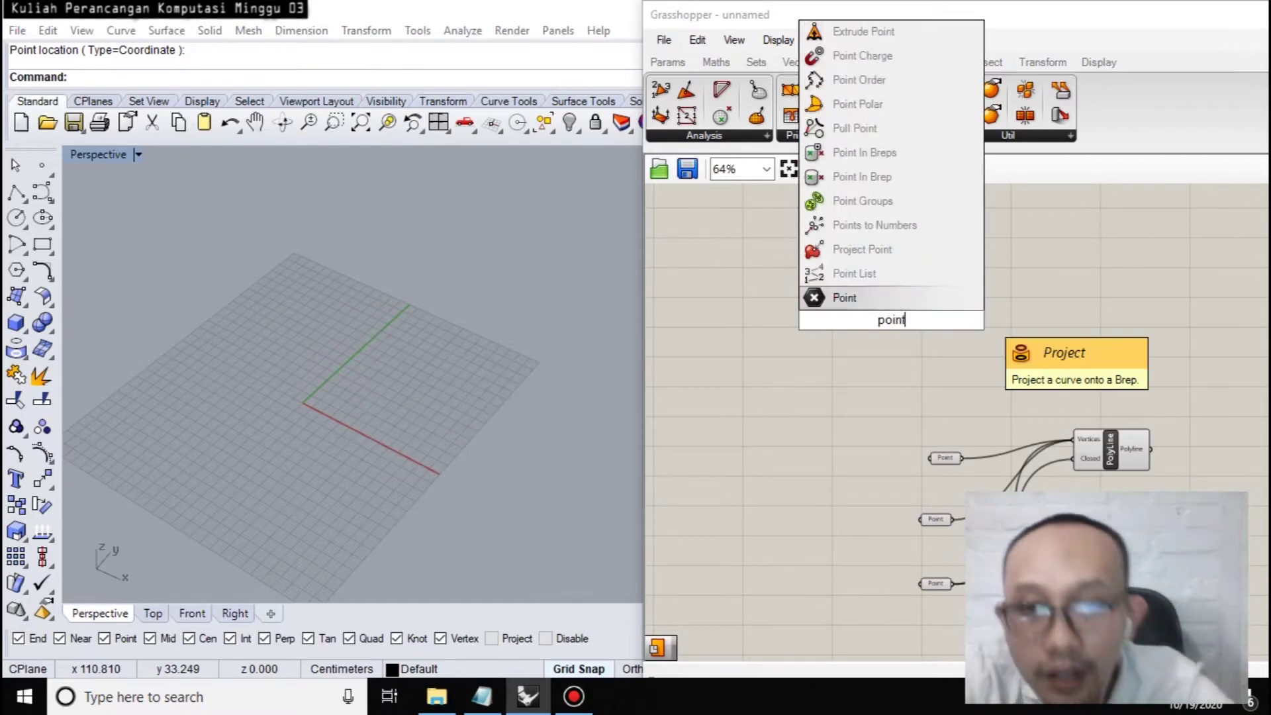
key(Return)
scroll(880, 304, up, 4)
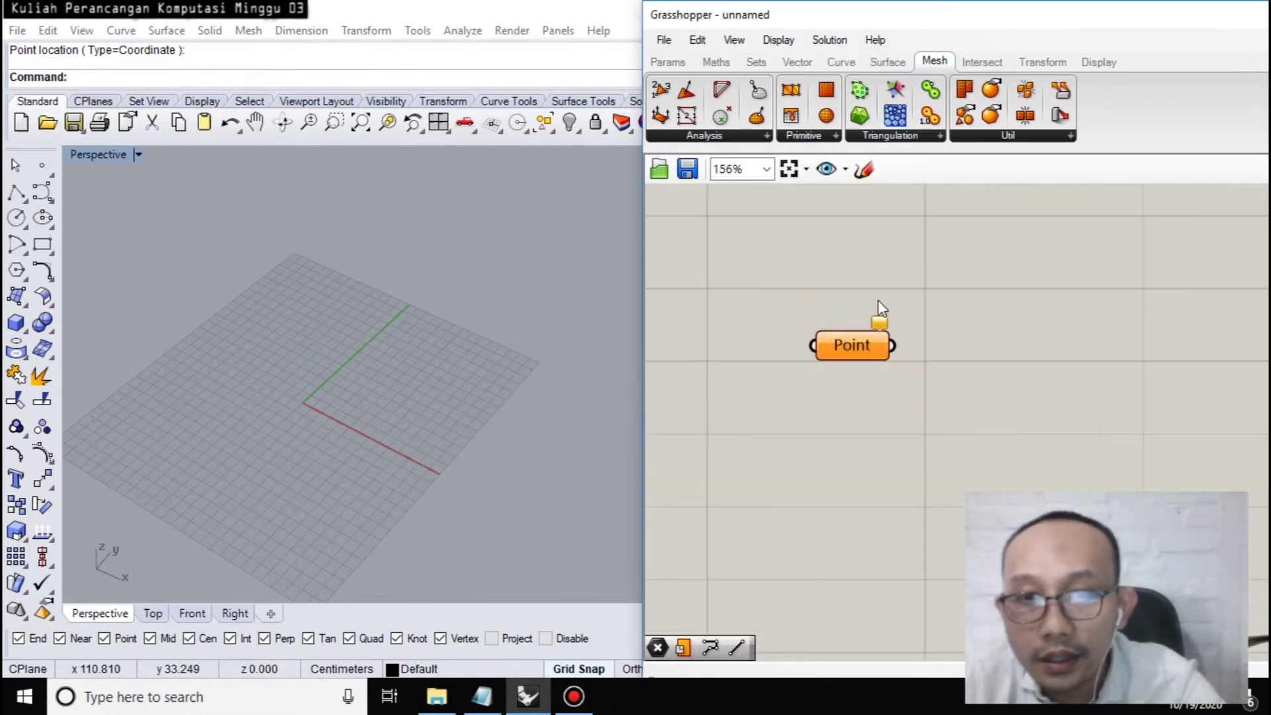
Assign multiple points to the new Point parameter by placing fifteen scattered points over the grid in the Perspective viewport.
right_click(875, 358)
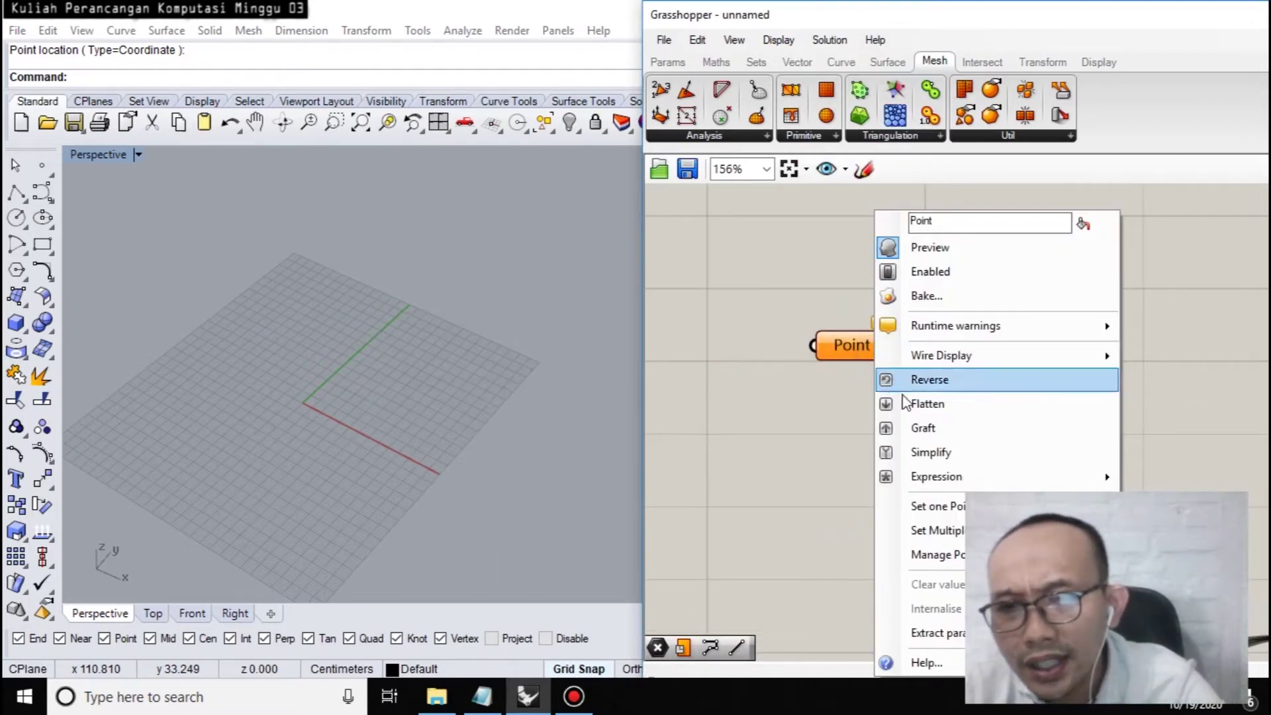
click(927, 524)
click(346, 317)
click(242, 369)
click(273, 449)
click(389, 438)
click(487, 377)
click(505, 320)
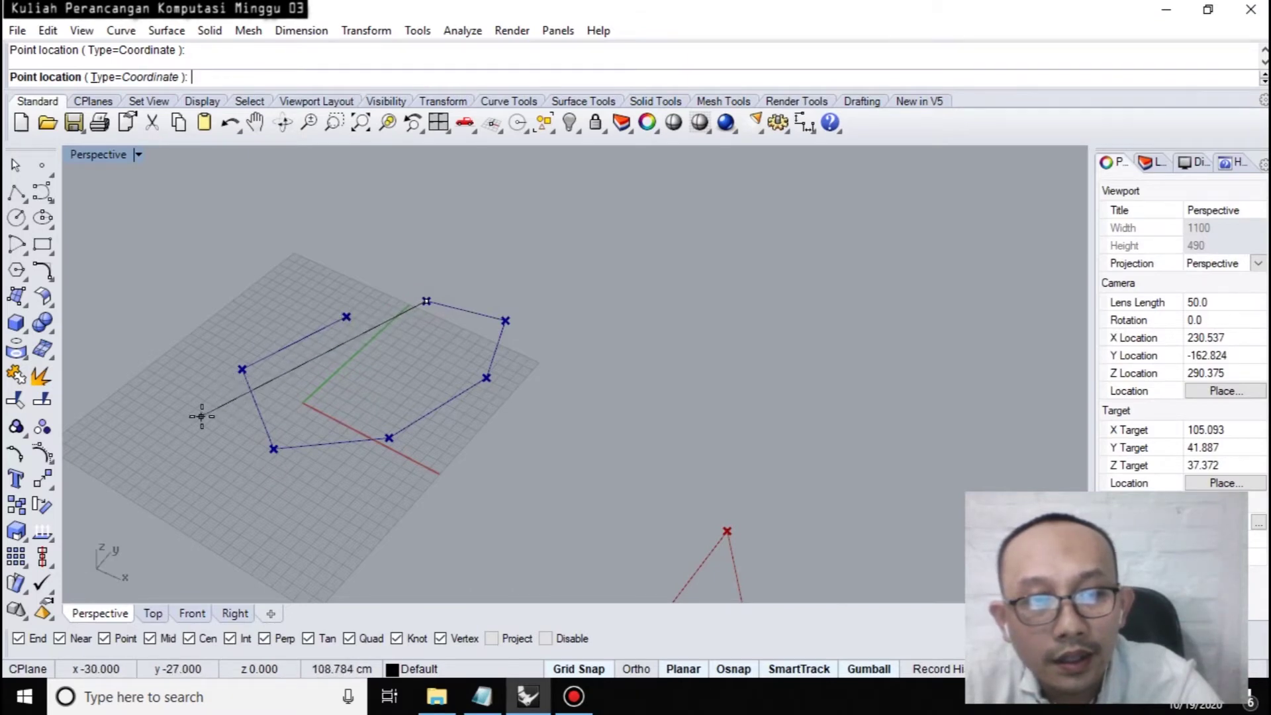
click(306, 376)
click(277, 408)
click(442, 374)
click(456, 327)
click(360, 268)
click(291, 317)
click(484, 423)
key(Return)
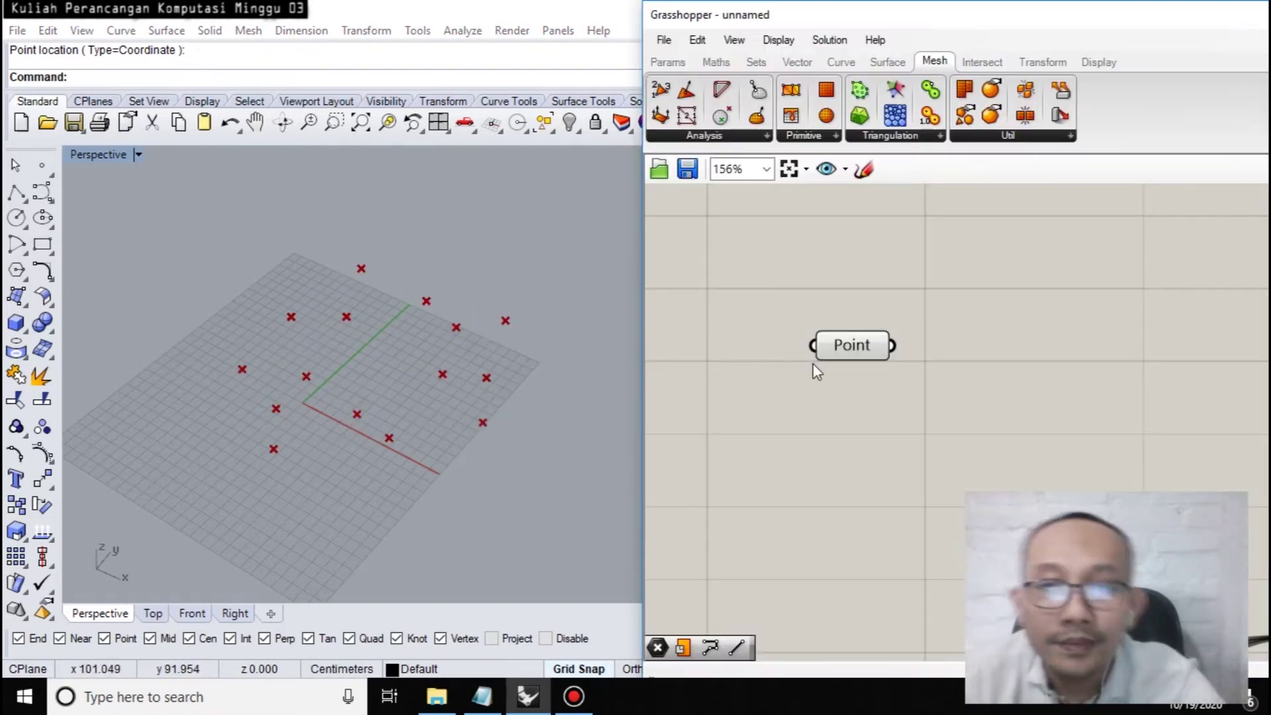
Add a Delaunay Edges component and connect the Point parameter to its Points input.
click(943, 137)
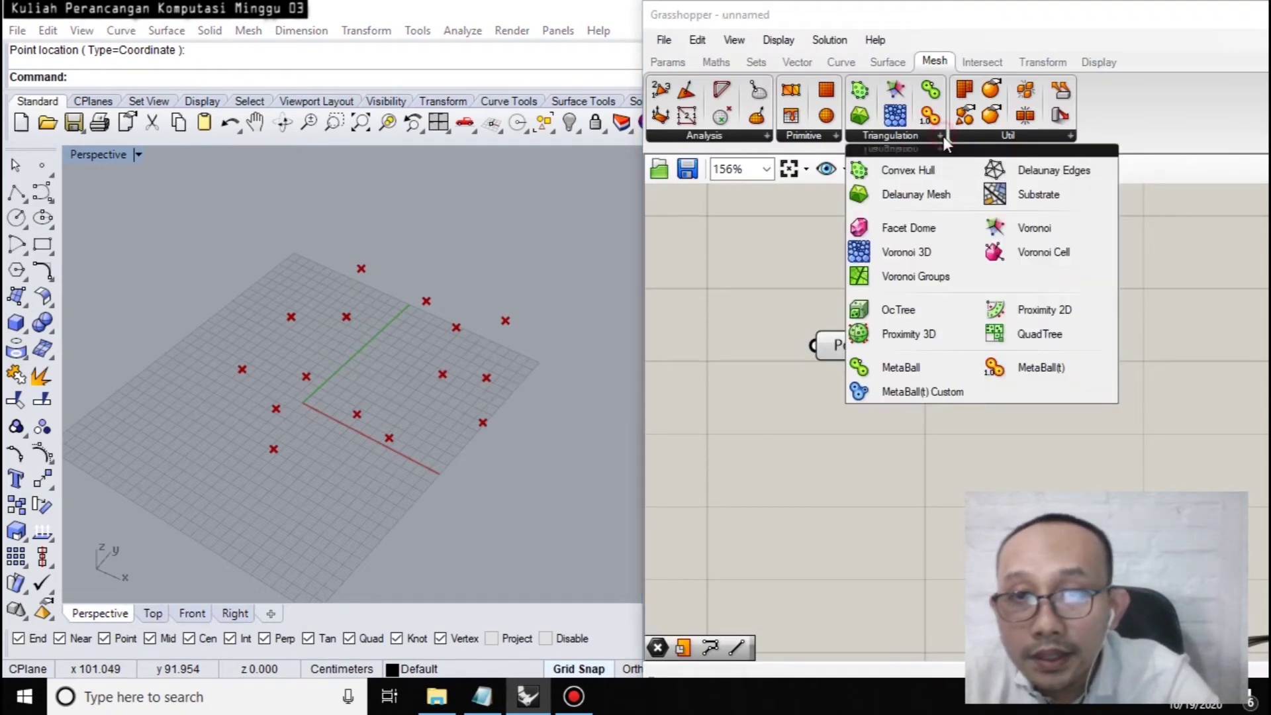
click(1027, 173)
click(1122, 404)
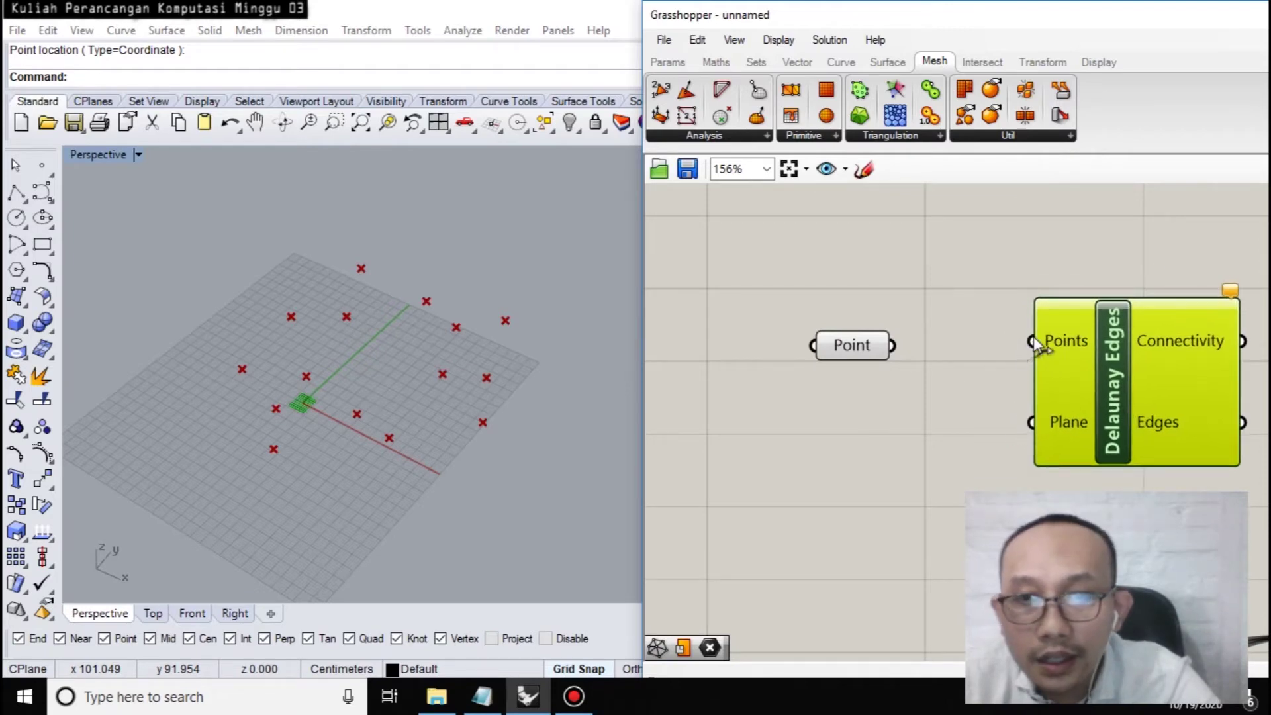
drag(1034, 344, 892, 345)
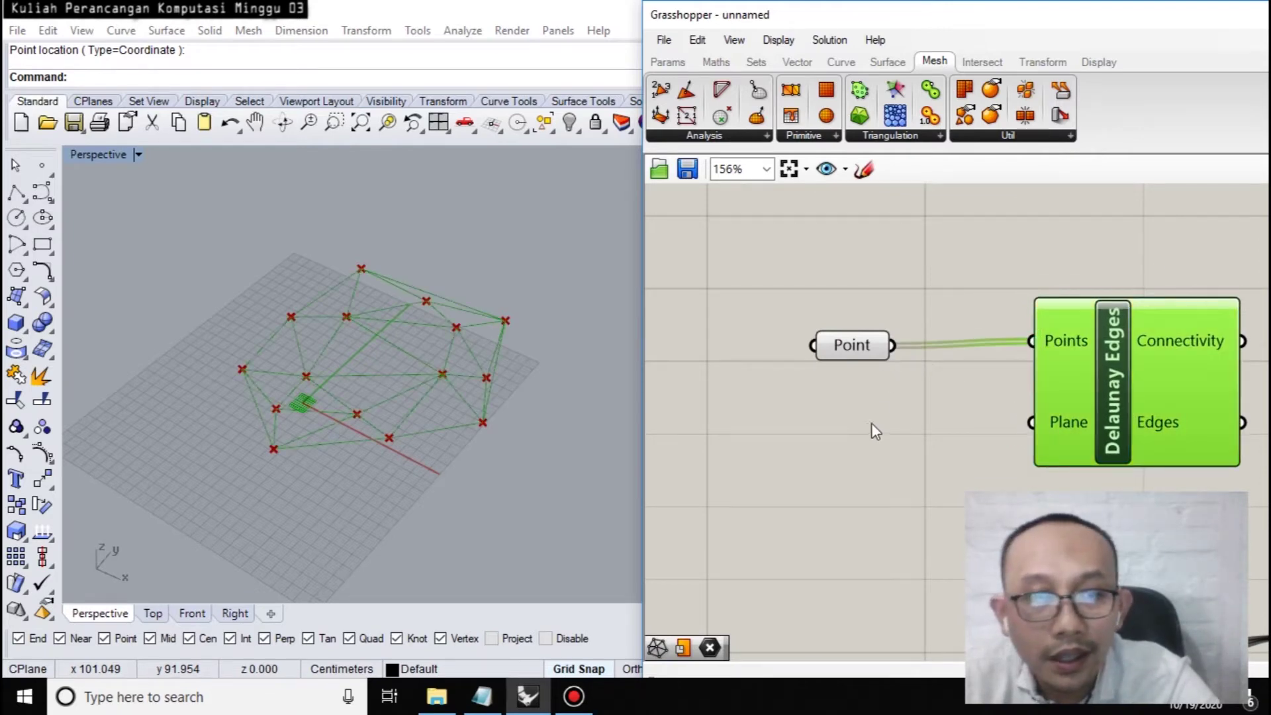
click(947, 437)
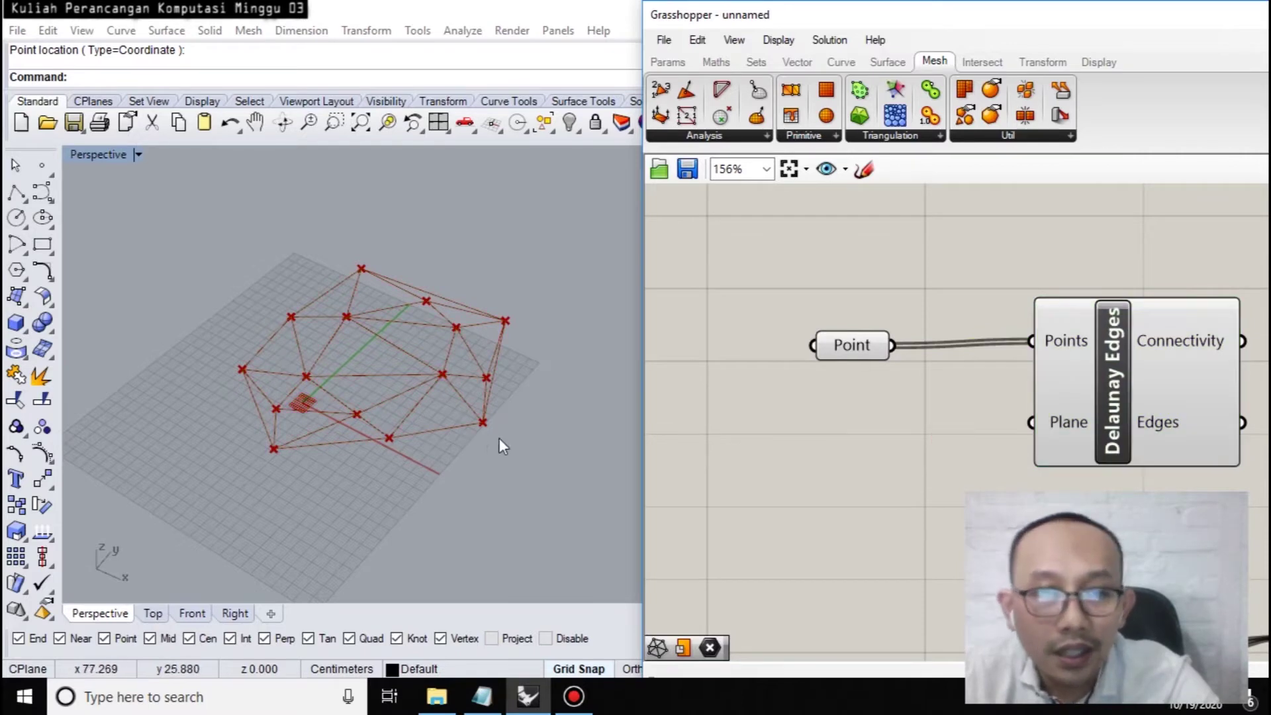
Select the Point parameter for editing and shift a point on the network's near edge about 21 cm along negative Y.
scroll(499, 438, up, 5)
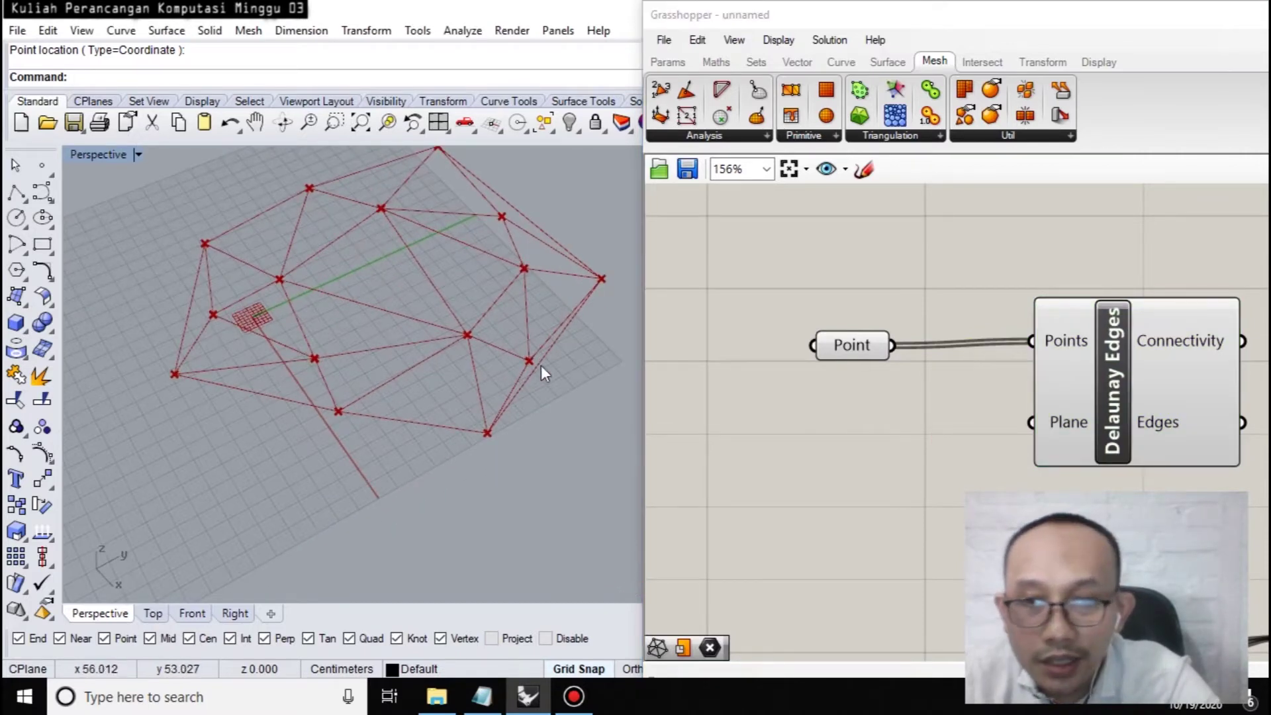
shift+right_drag(550, 403, 527, 433)
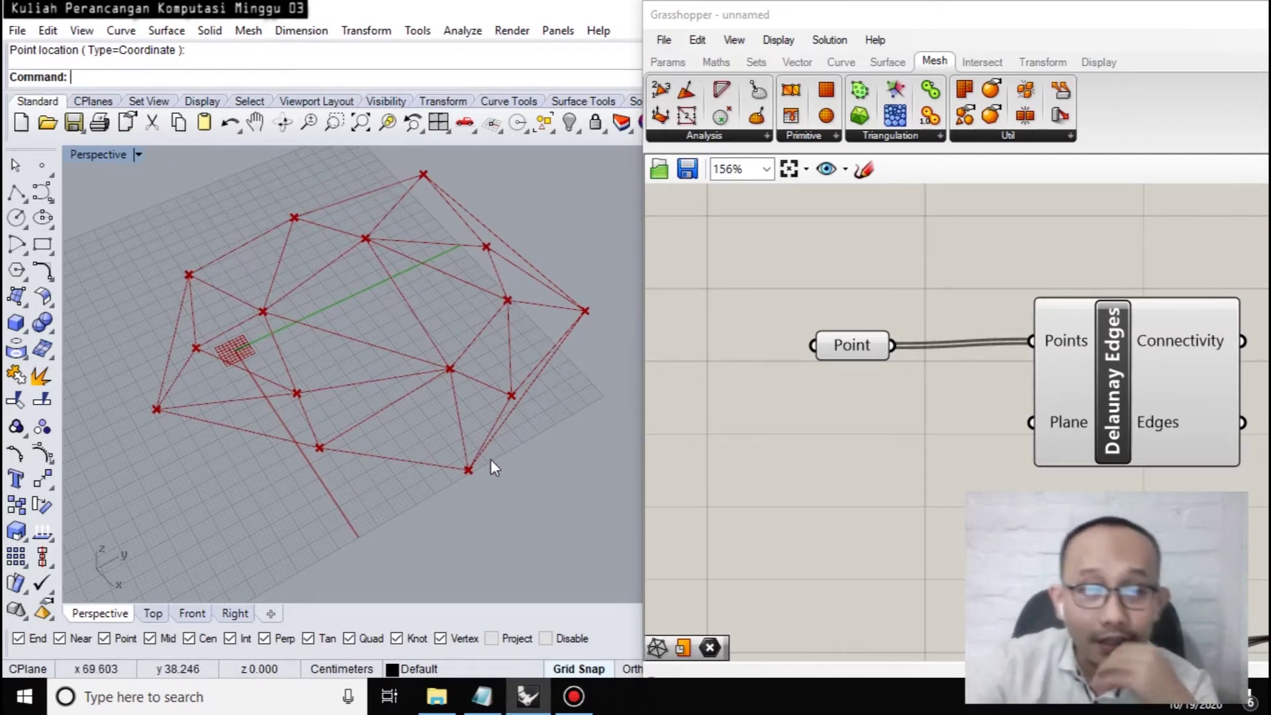
click(864, 347)
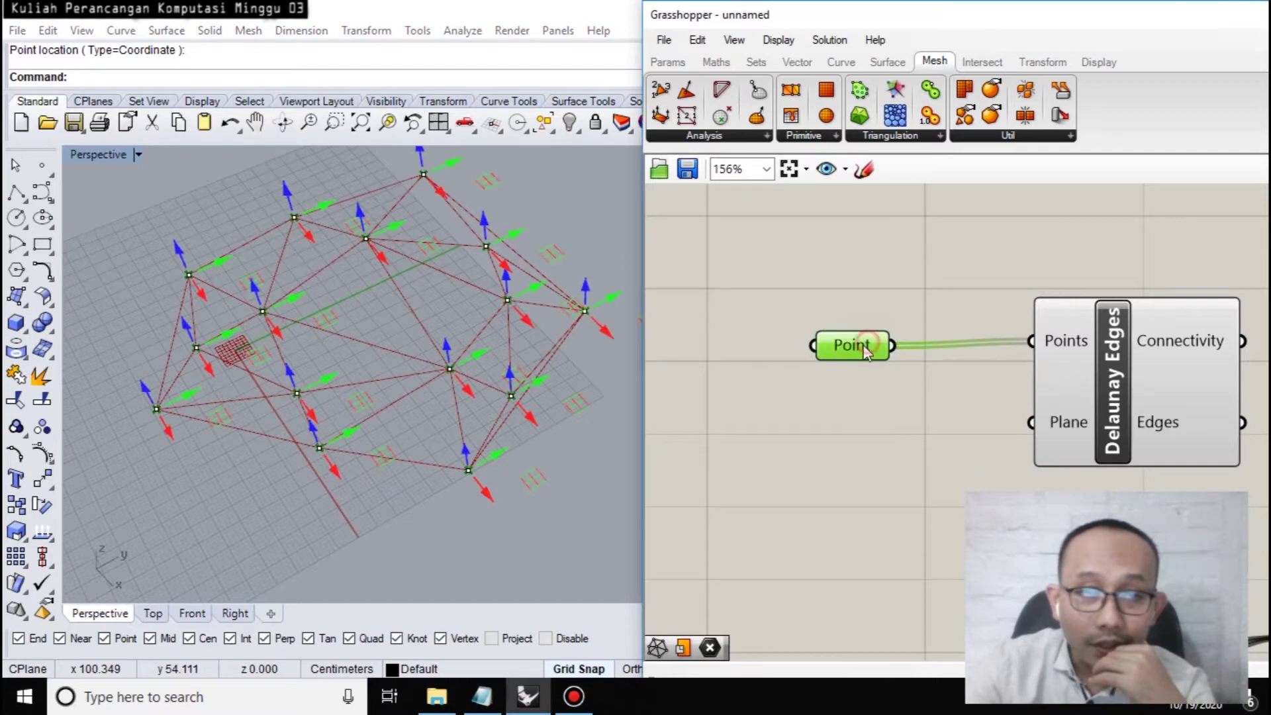
drag(344, 438, 268, 486)
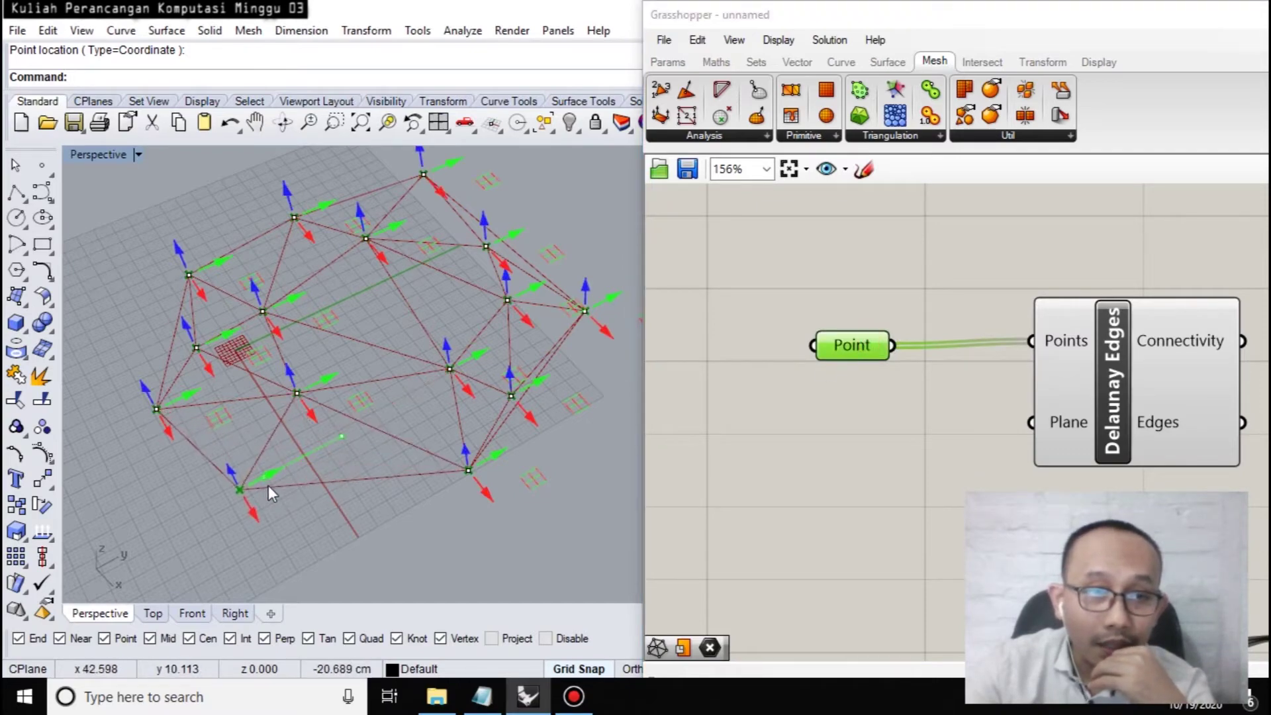
Raise two of the Delaunay network's points vertically above the ground plane along their Z axes.
right_drag(409, 466, 450, 354)
right_drag(341, 362, 319, 342)
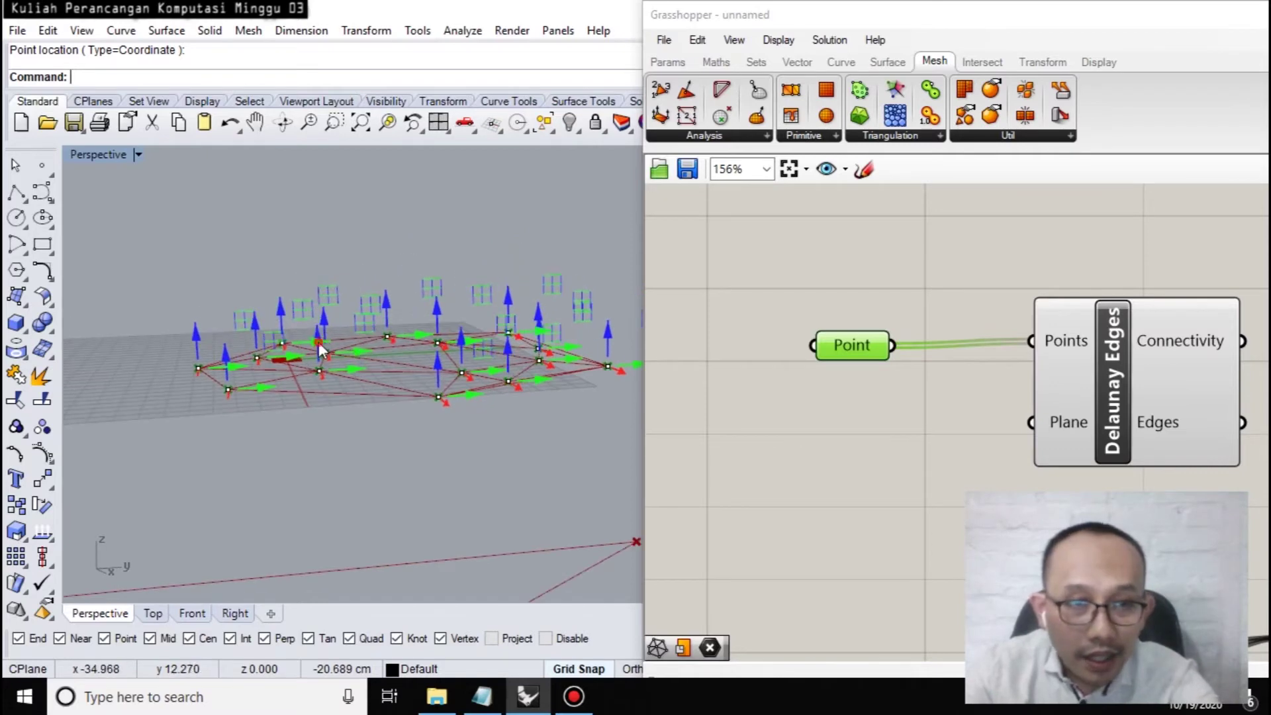
scroll(325, 377, up, 2)
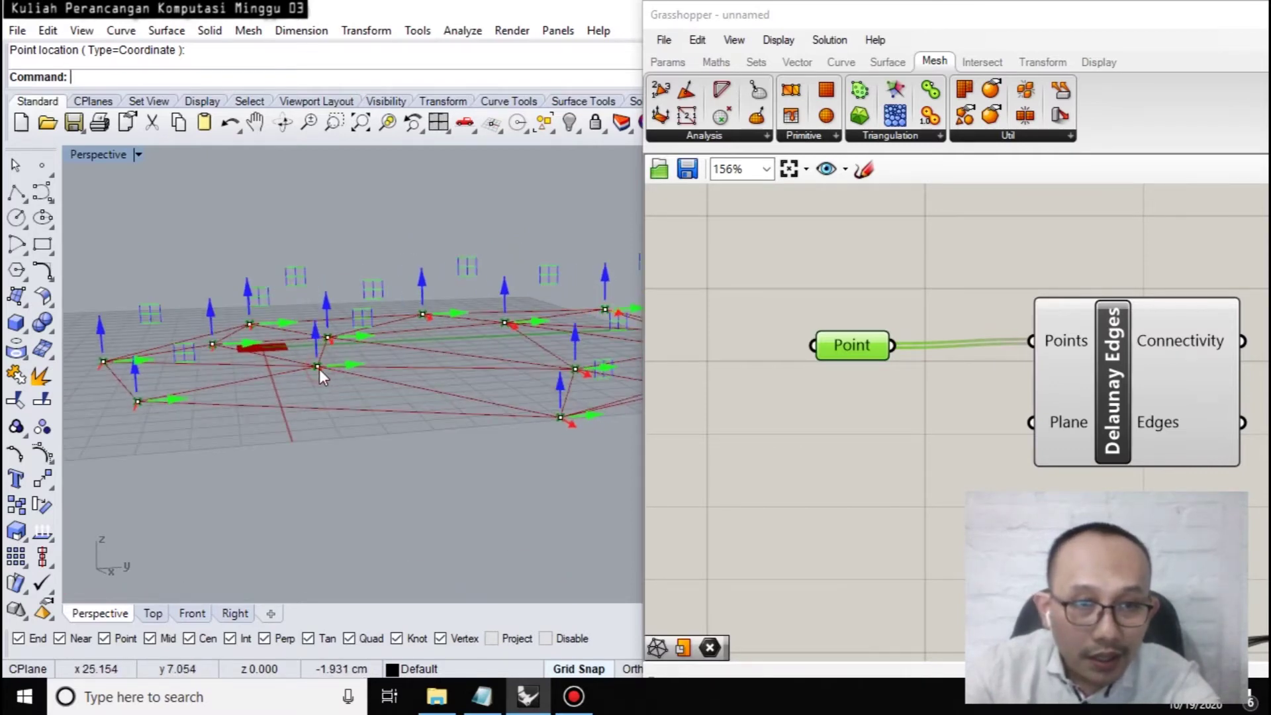
drag(314, 339, 319, 229)
right_drag(397, 341, 586, 417)
drag(574, 395, 579, 261)
right_drag(364, 457, 498, 384)
right_drag(470, 343, 510, 399)
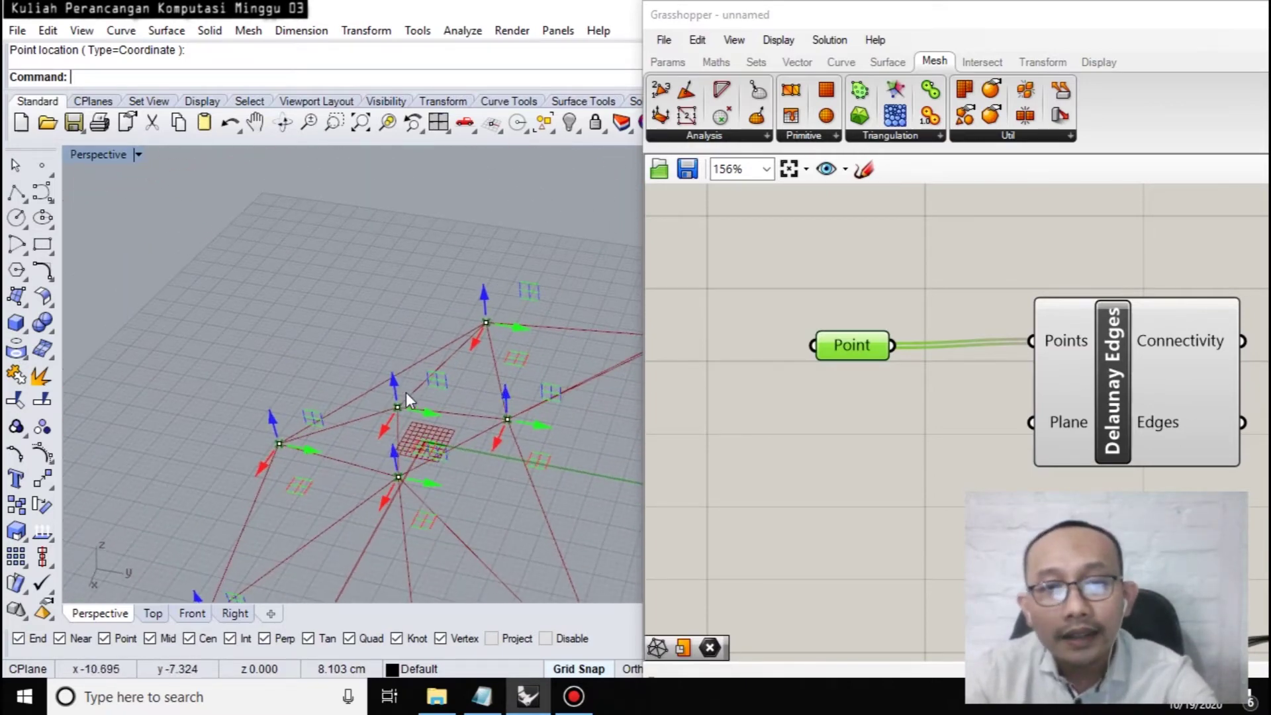
Move one more network point about 13 cm along its axis and deselect the Point parameter.
right_drag(389, 324, 380, 434)
drag(363, 408, 388, 451)
scroll(454, 397, down, 5)
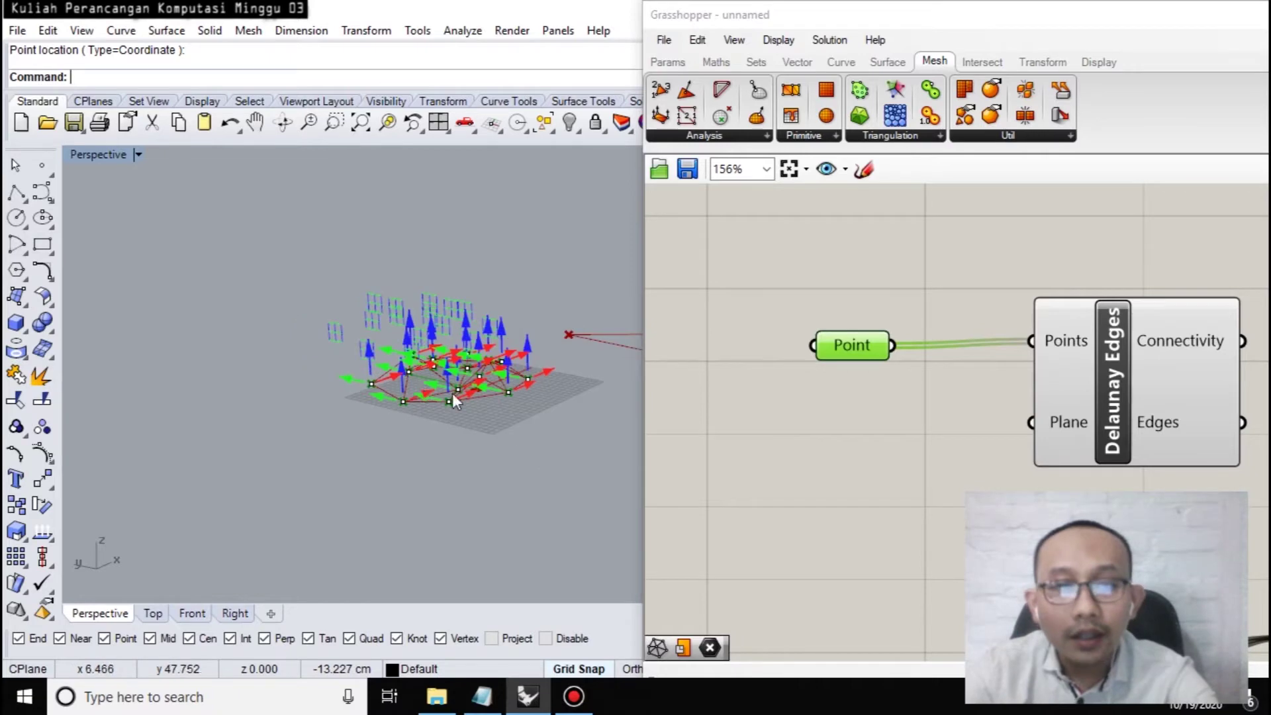
click(804, 440)
Examine the reshaped Delaunay network from several angles alongside the Delaunay Edges component's inputs and outputs.
scroll(514, 316, up, 3)
right_drag(525, 397, 497, 488)
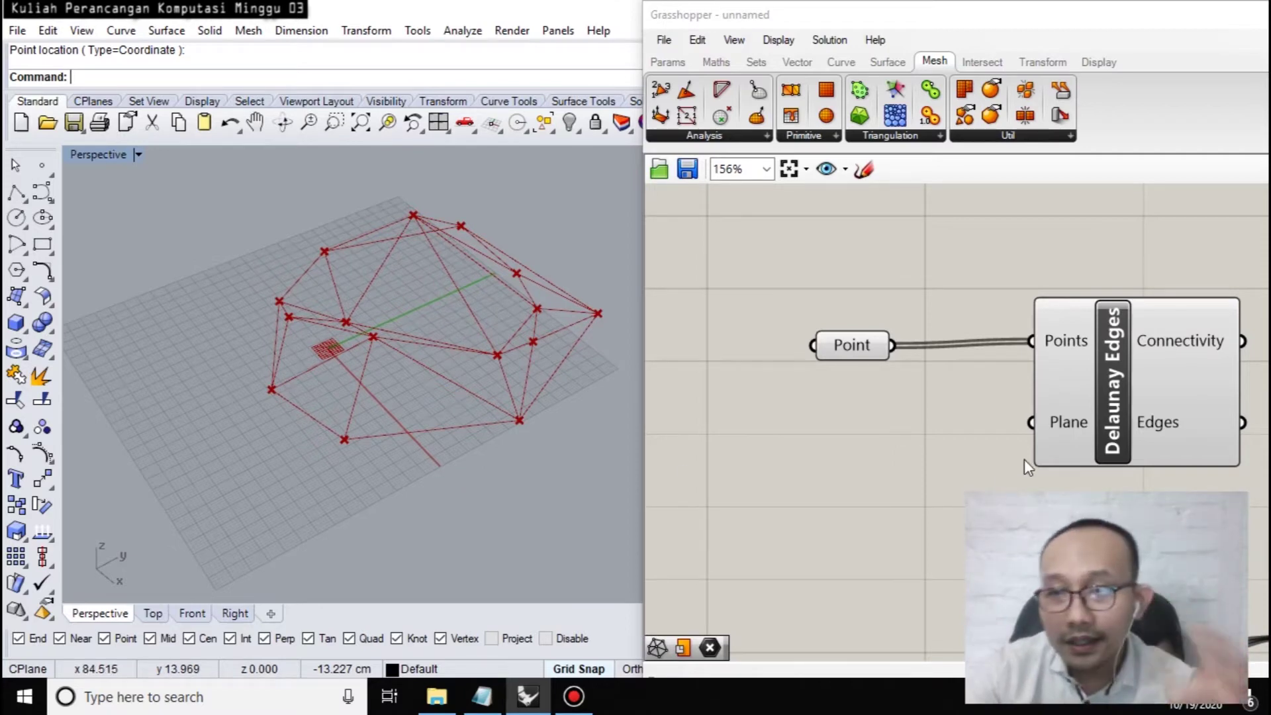
right_drag(466, 455, 538, 439)
scroll(922, 479, down, 3)
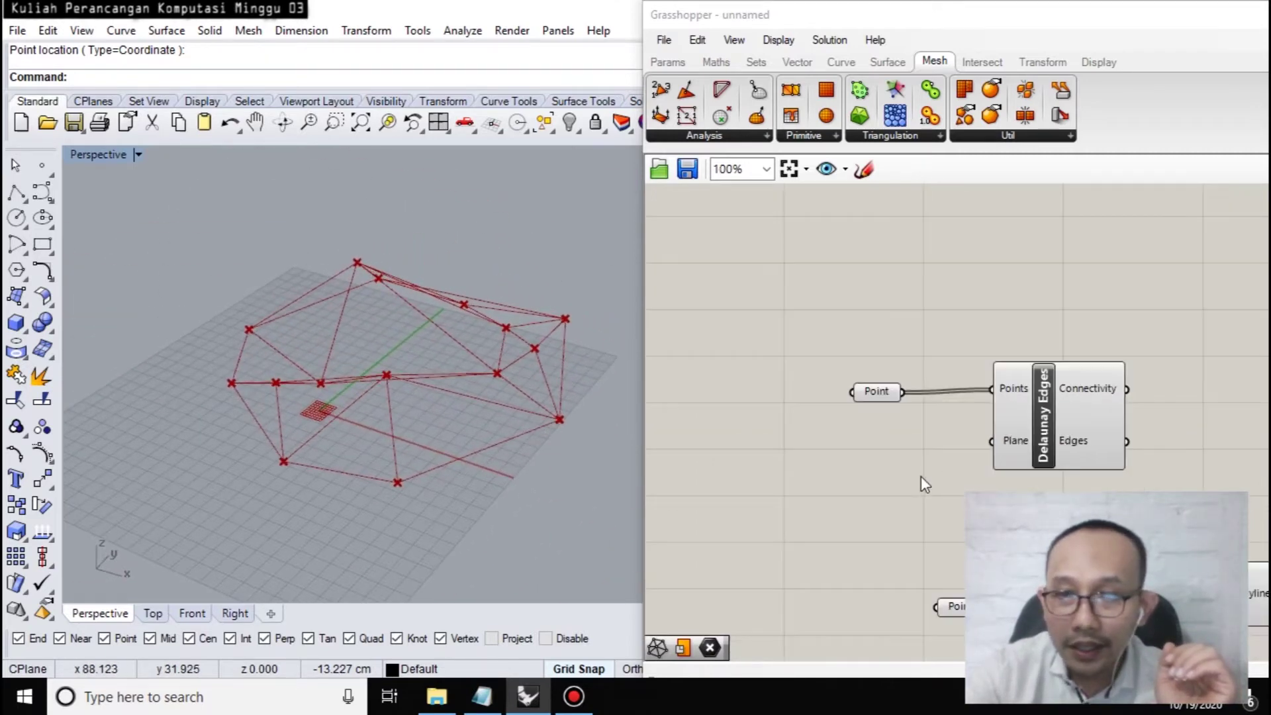
scroll(1180, 448, up, 3)
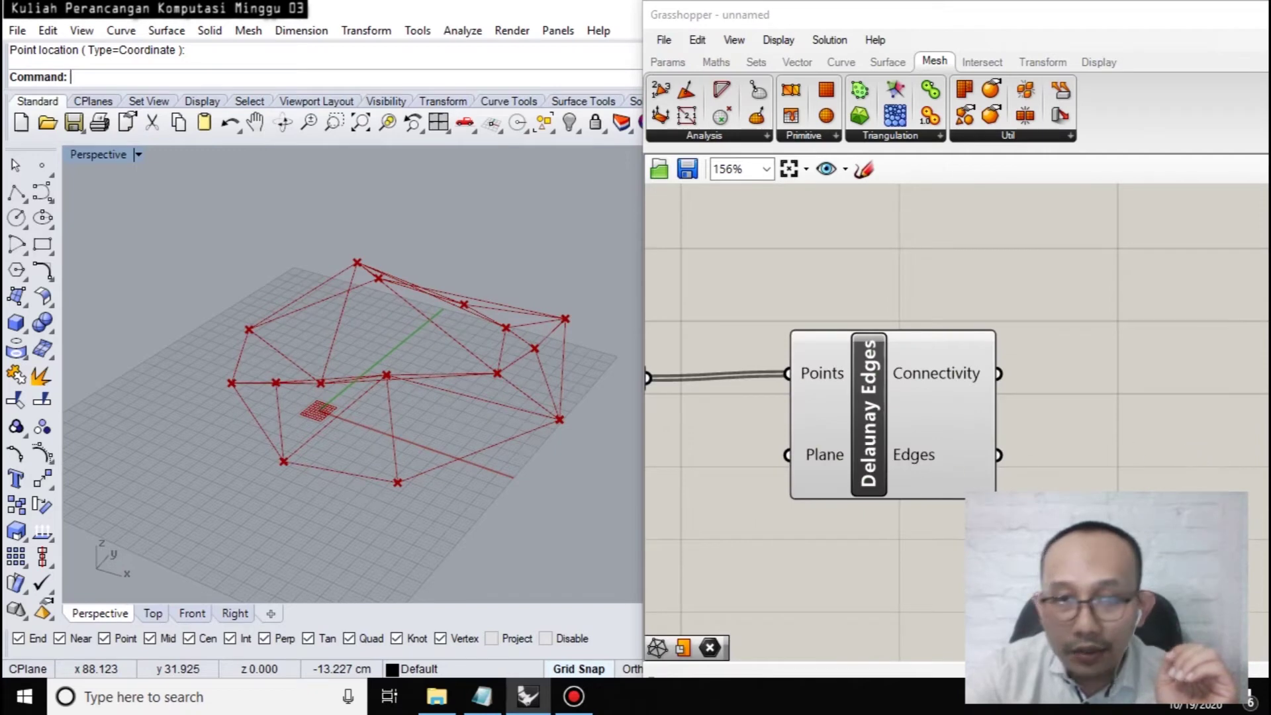
right_drag(768, 527, 985, 491)
right_drag(1098, 517, 817, 533)
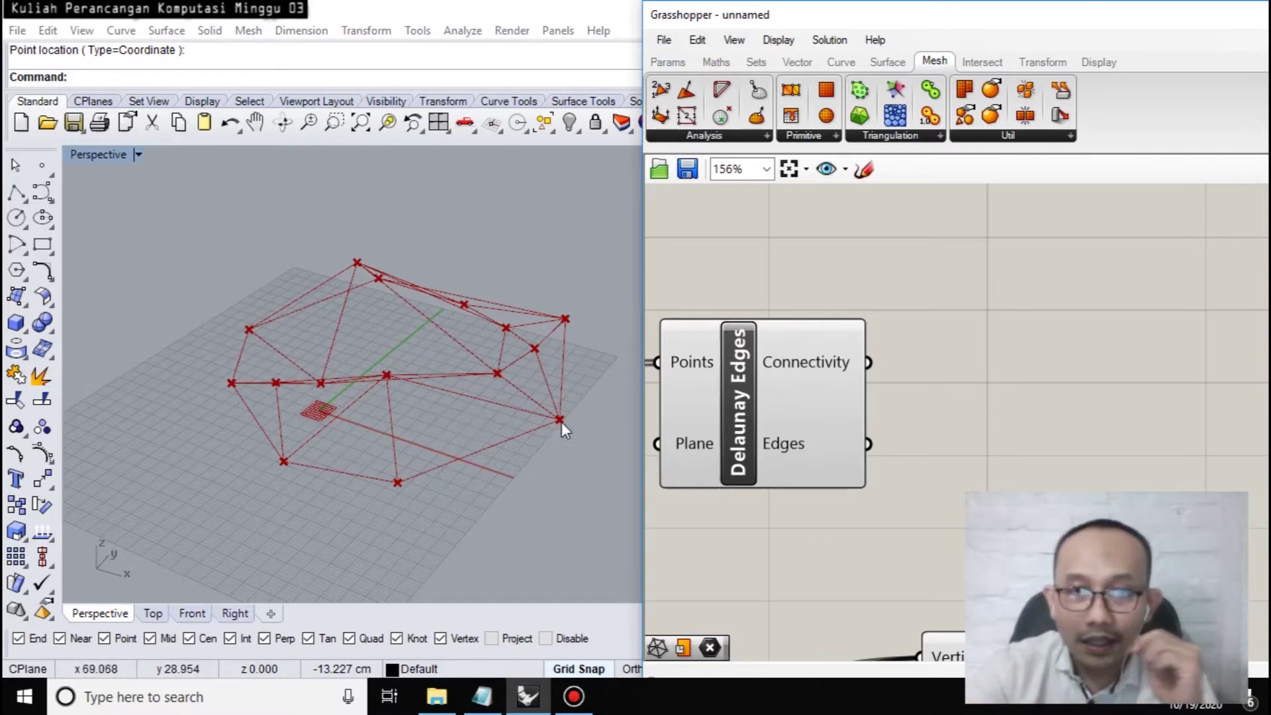
Examine the Delaunay network's raised points from low and elevated angles.
right_drag(480, 391, 386, 311)
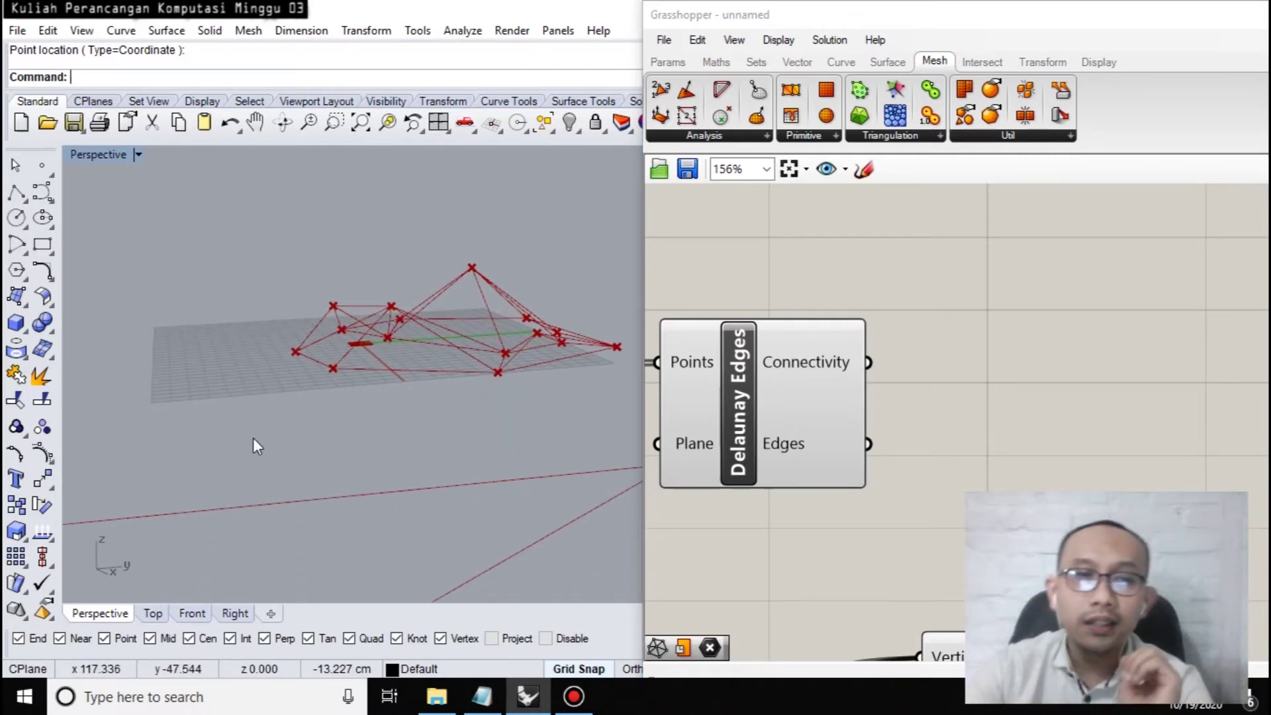
scroll(349, 368, up, 5)
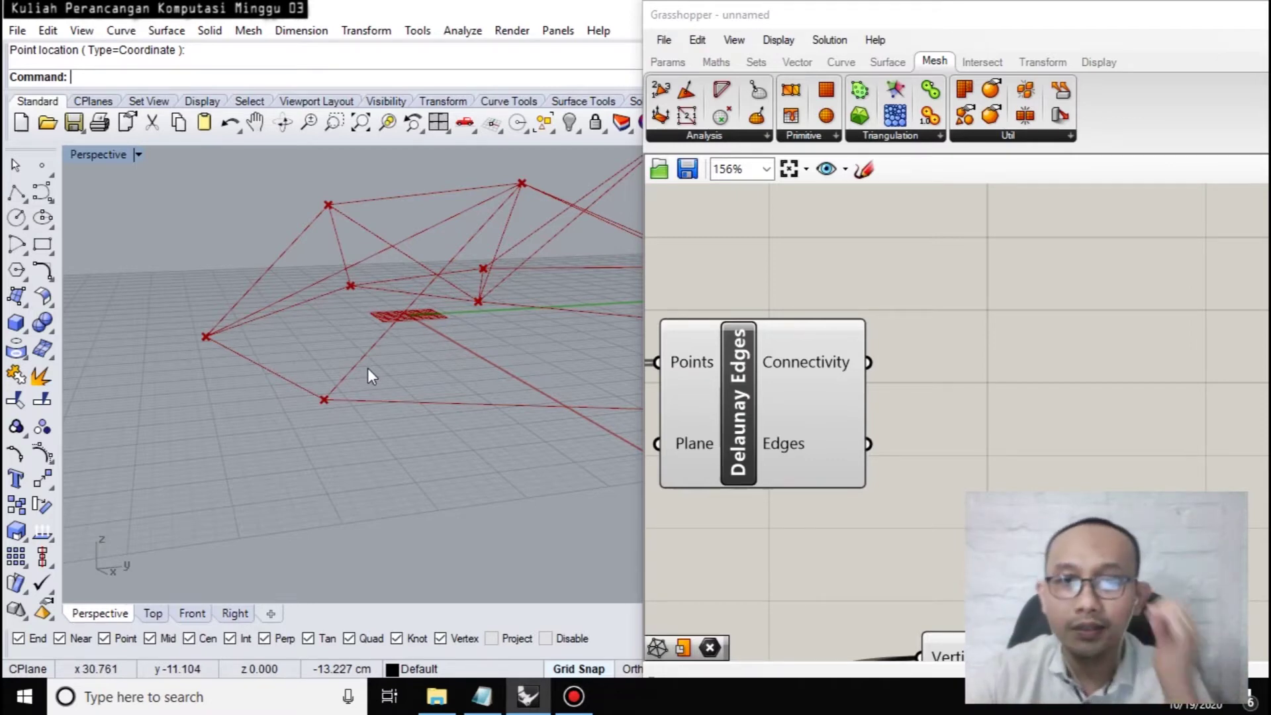
scroll(491, 374, down, 5)
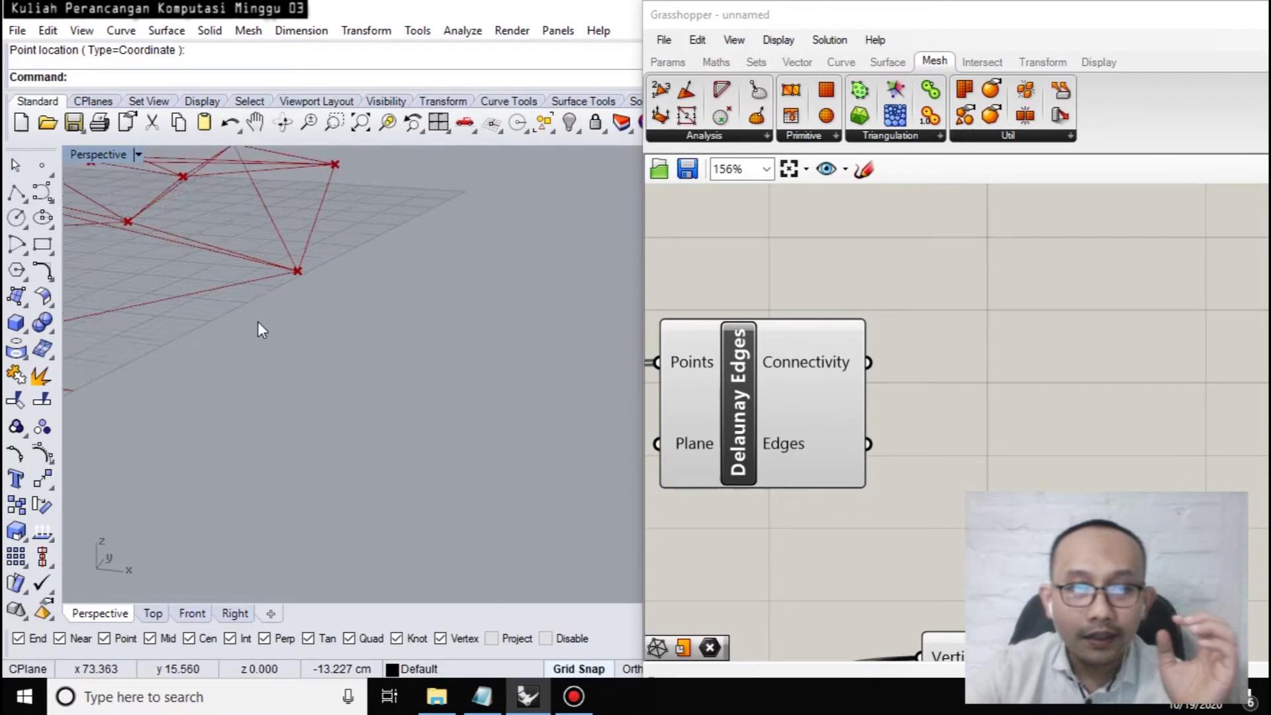
right_drag(283, 369, 424, 431)
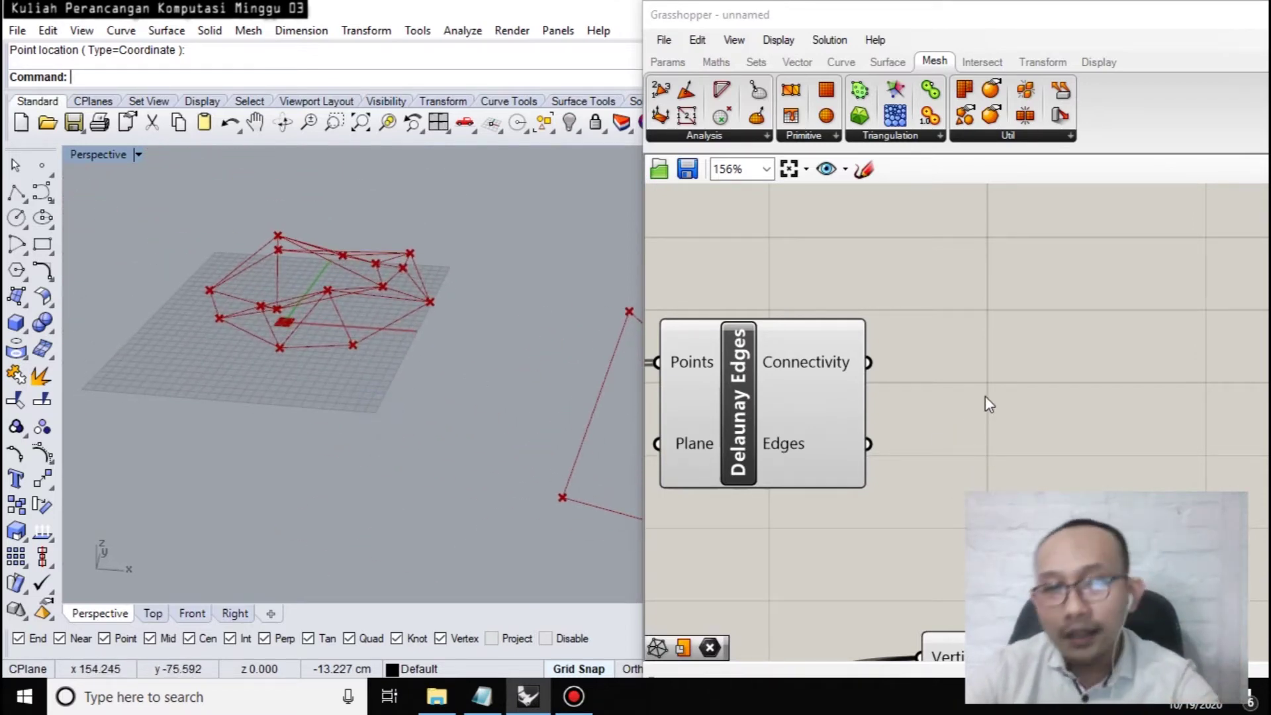
scroll(988, 415, down, 3)
scroll(869, 265, up, 2)
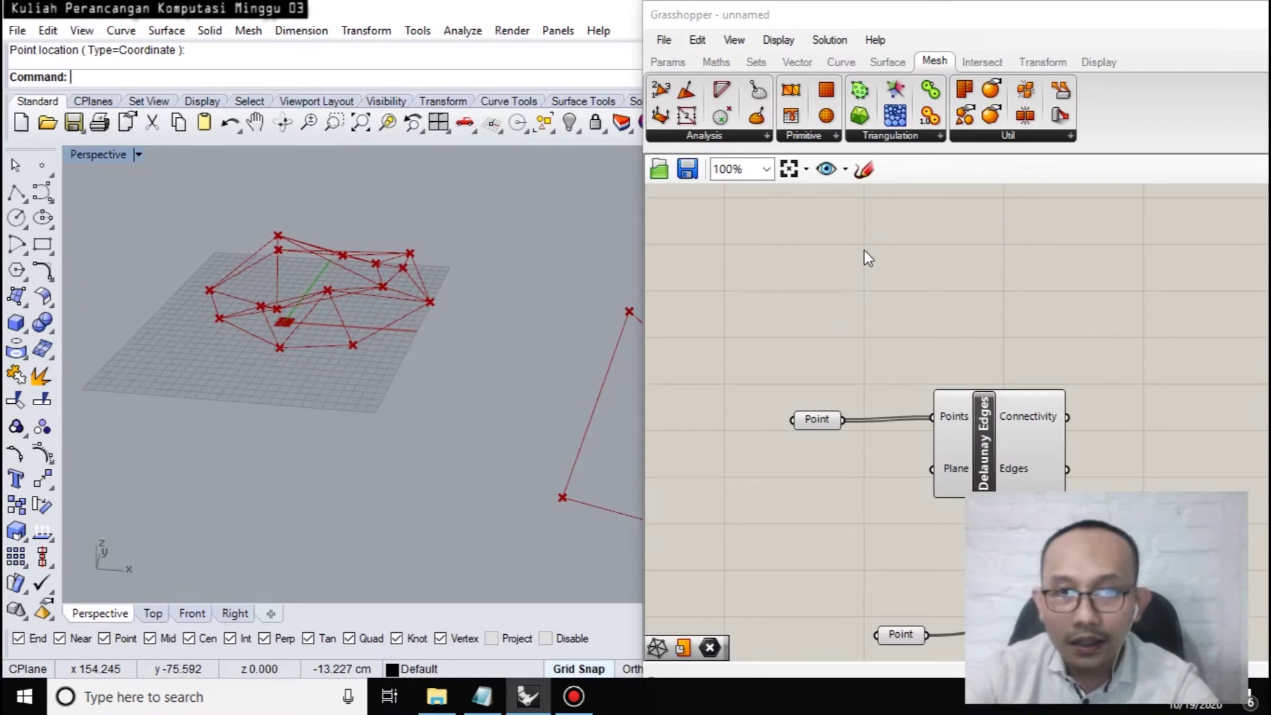
double_click(865, 242)
text(point)
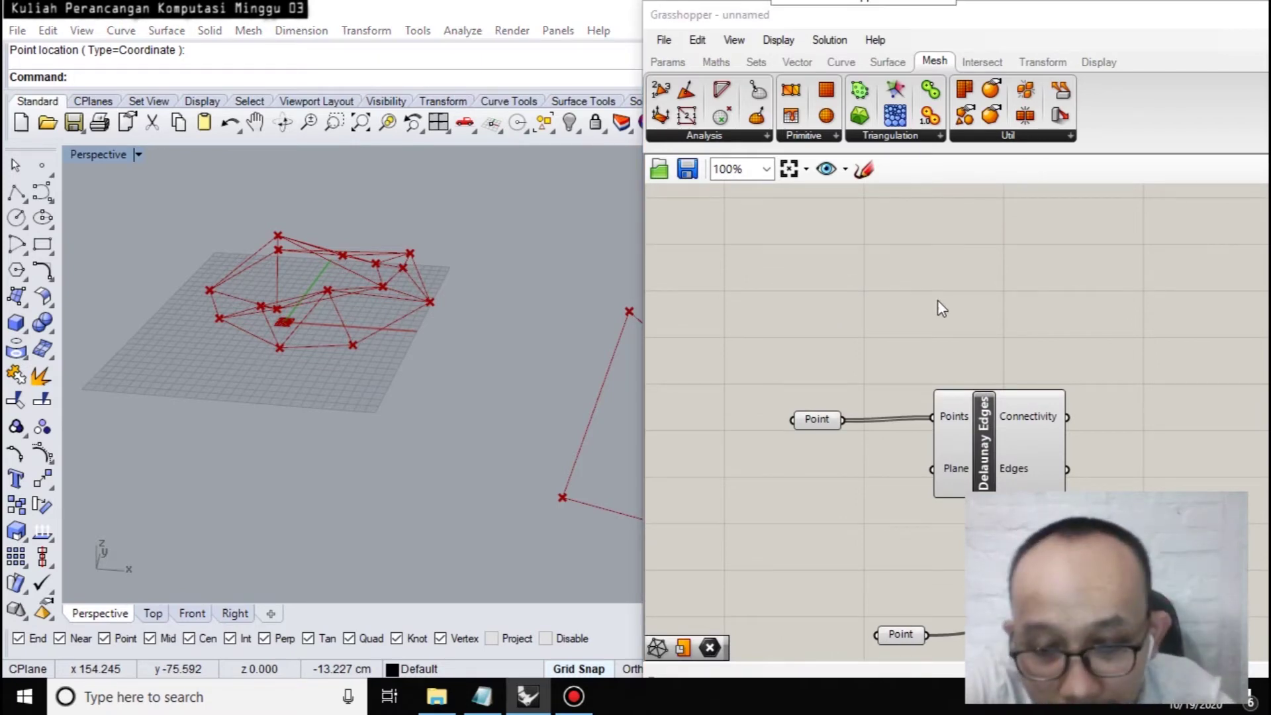
key(Return)
right_click(942, 307)
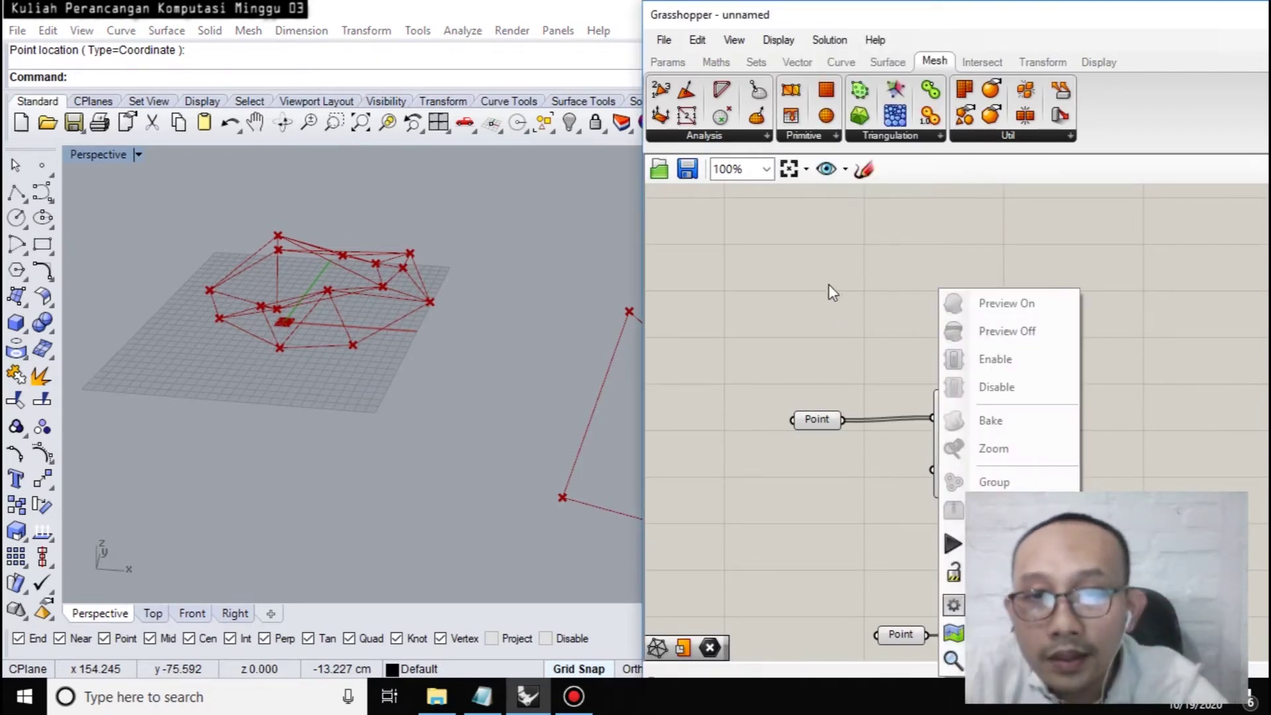
Add a new Point parameter on the canvas above the one feeding the existing Delaunay Edges component.
double_click(832, 285)
text(pont)
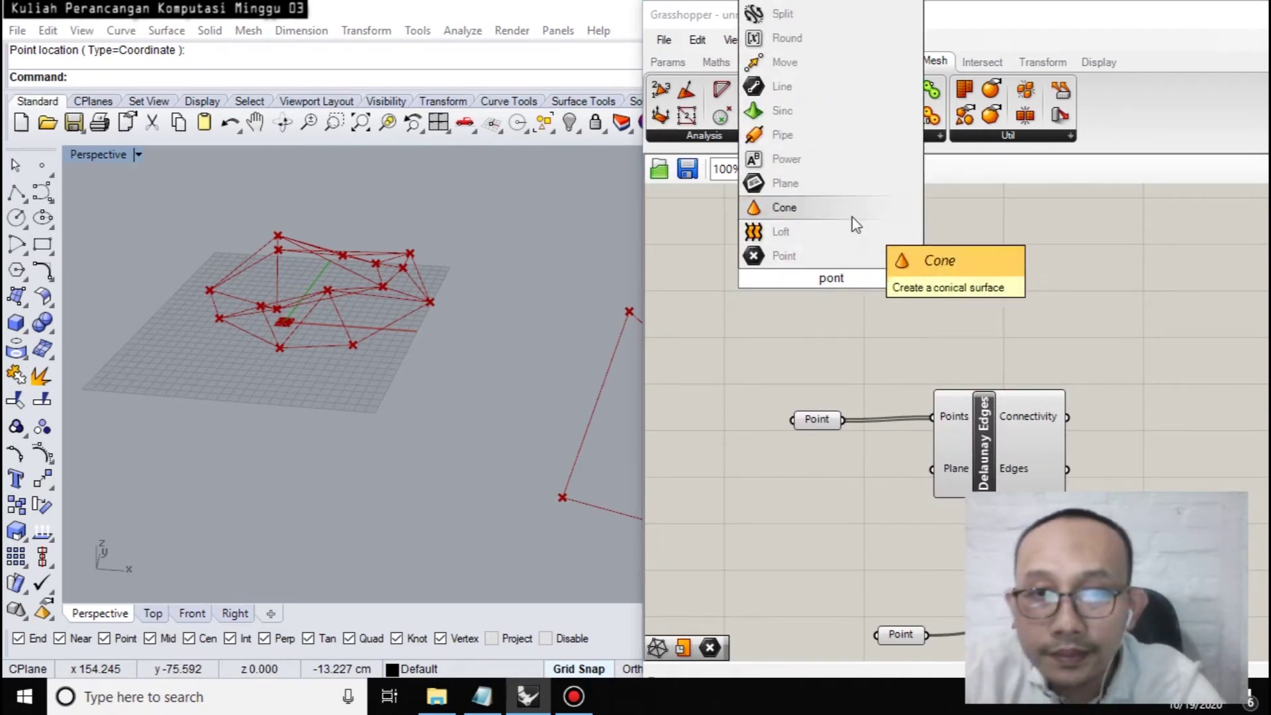
key(Return)
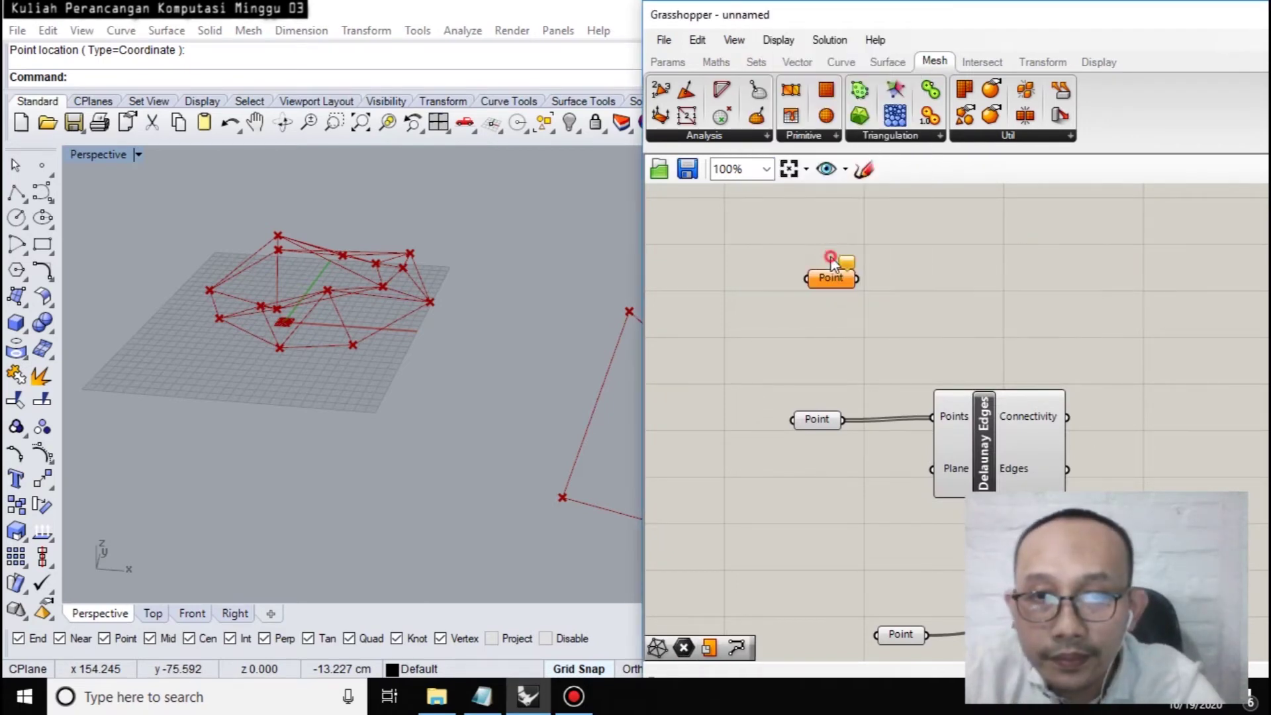
Set multiple points in the new Point parameter, placing five points as a rough pentagon in front of the ground grid.
right_click(832, 280)
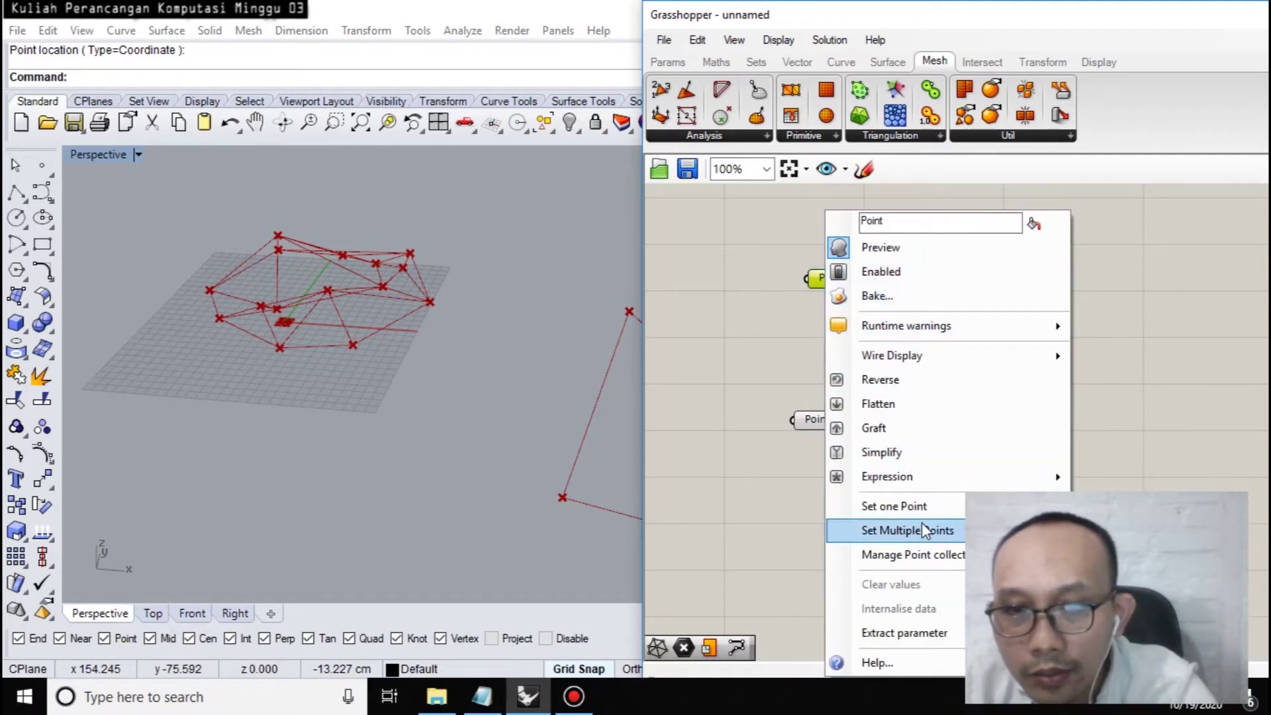
click(917, 530)
click(351, 407)
click(244, 457)
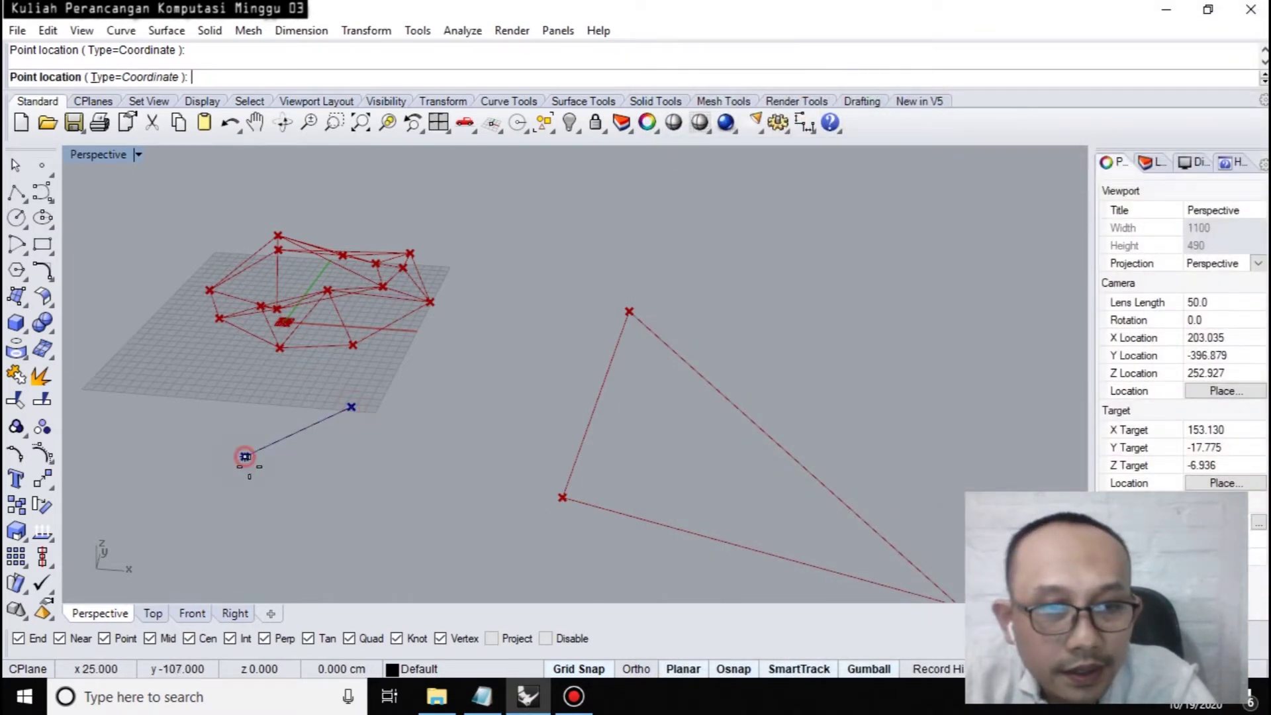
click(292, 541)
click(414, 538)
click(472, 456)
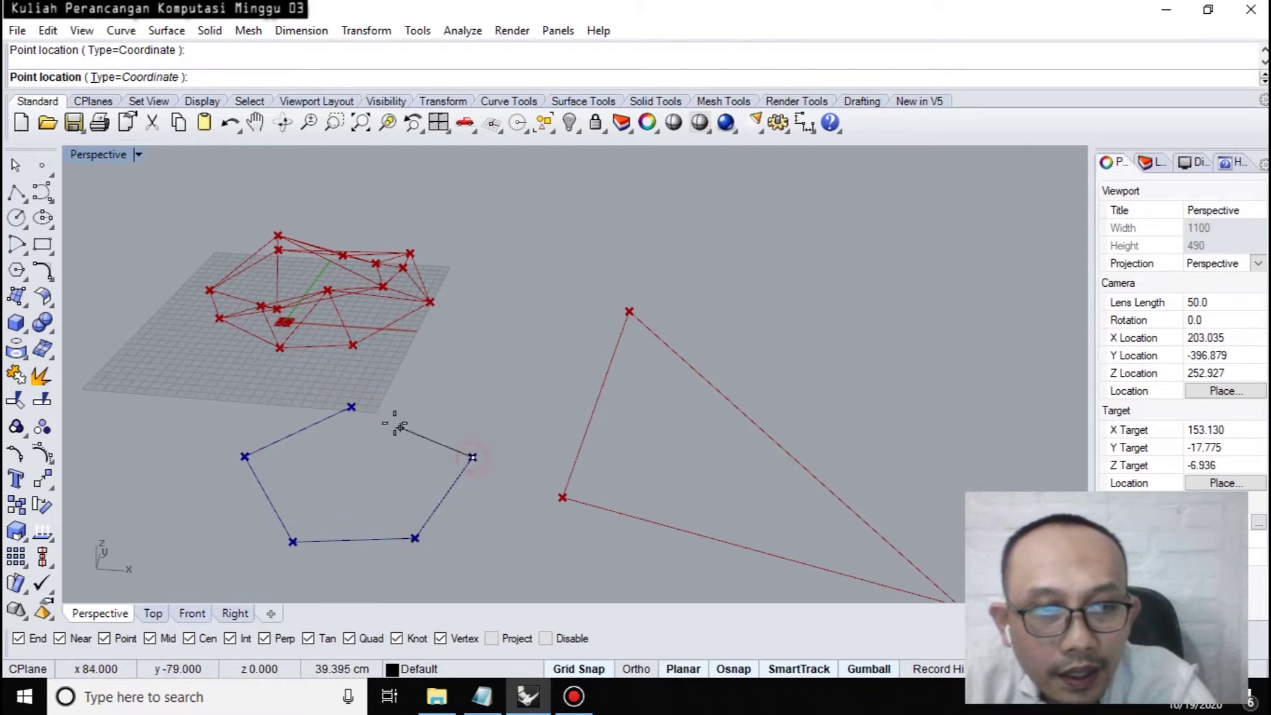
key(Return)
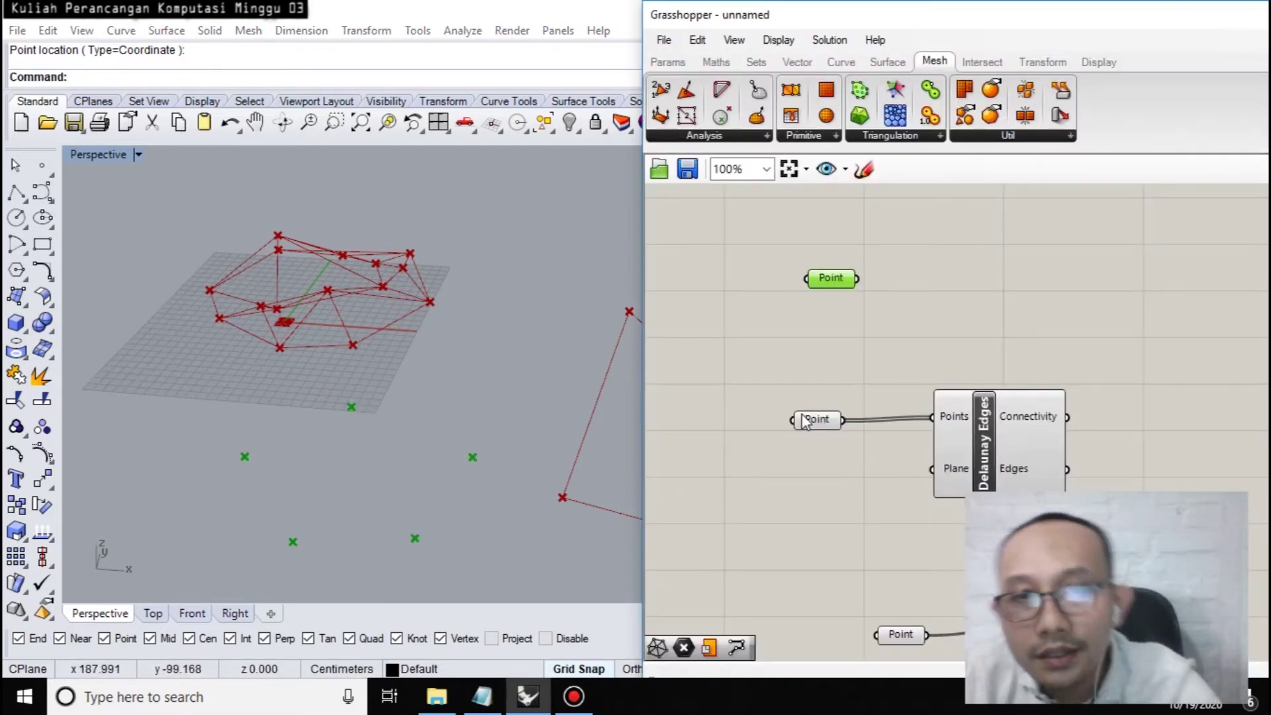
Add a second Delaunay Edges component and connect its Points input to the new five-point Point parameter.
double_click(1003, 261)
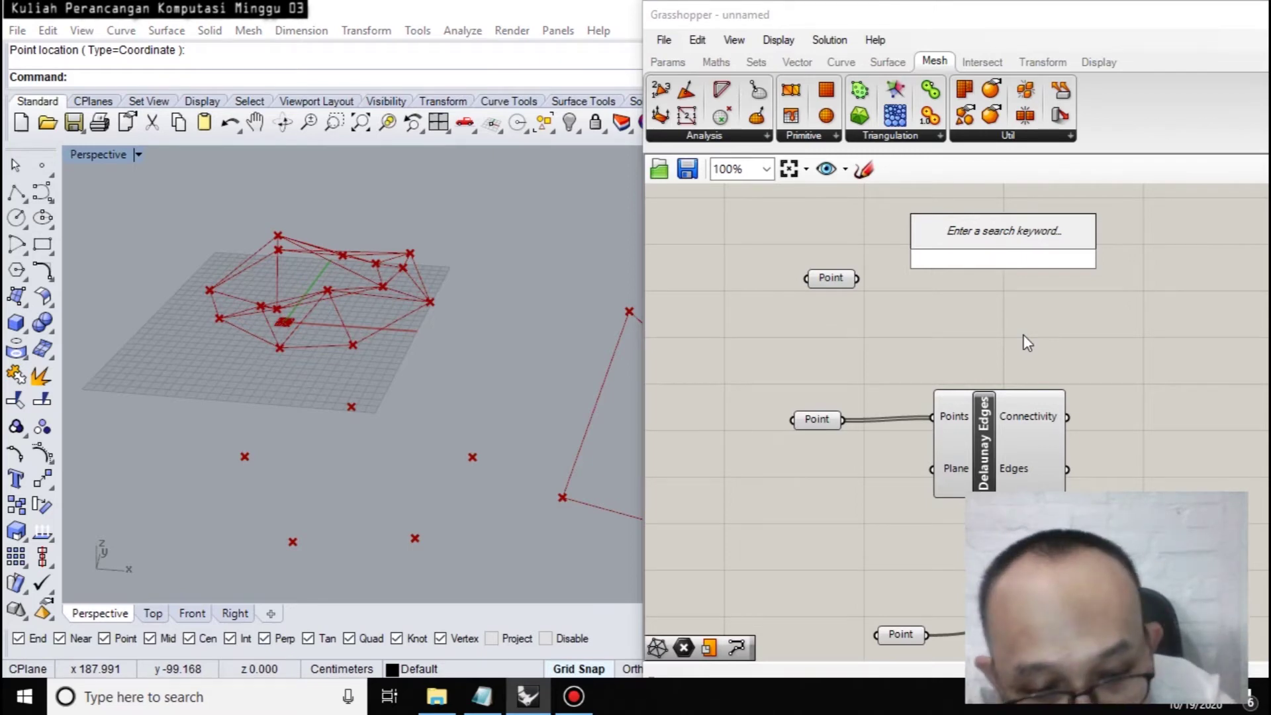
text(delau)
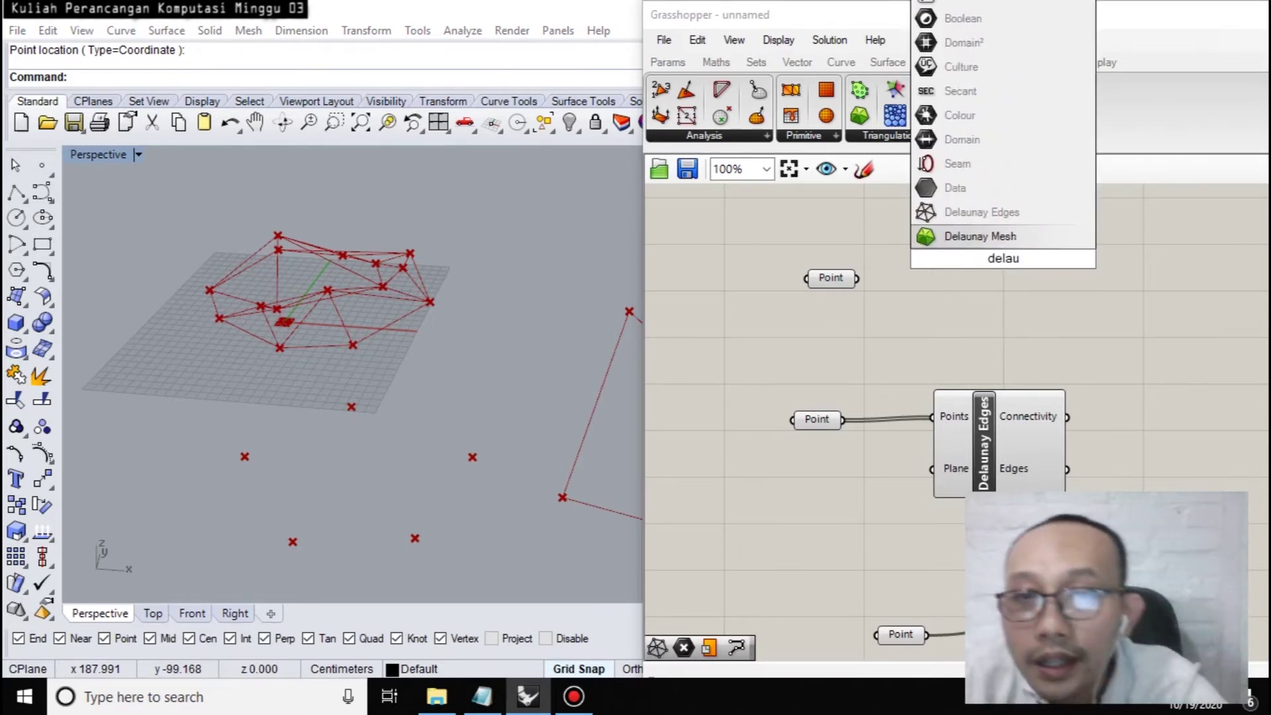
click(1014, 212)
drag(936, 231, 862, 278)
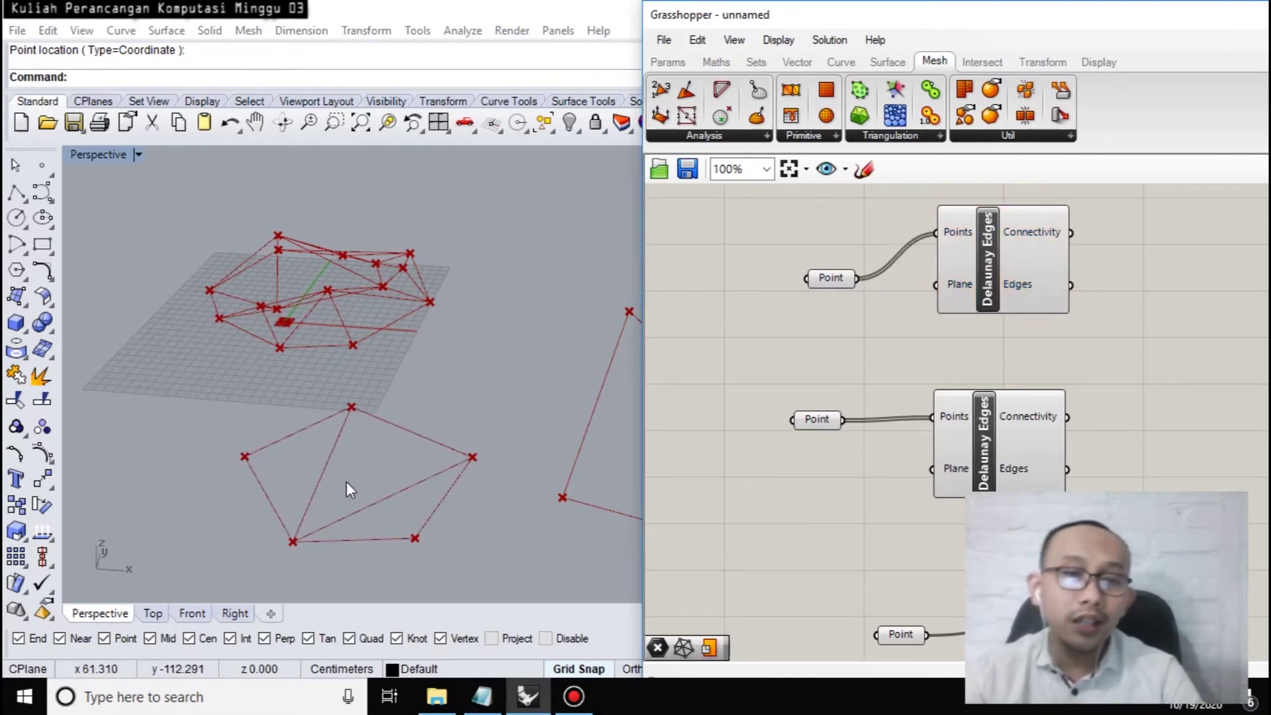
Select the five-point Point parameter and move one corner of its network to two new positions.
right_drag(483, 460, 406, 412)
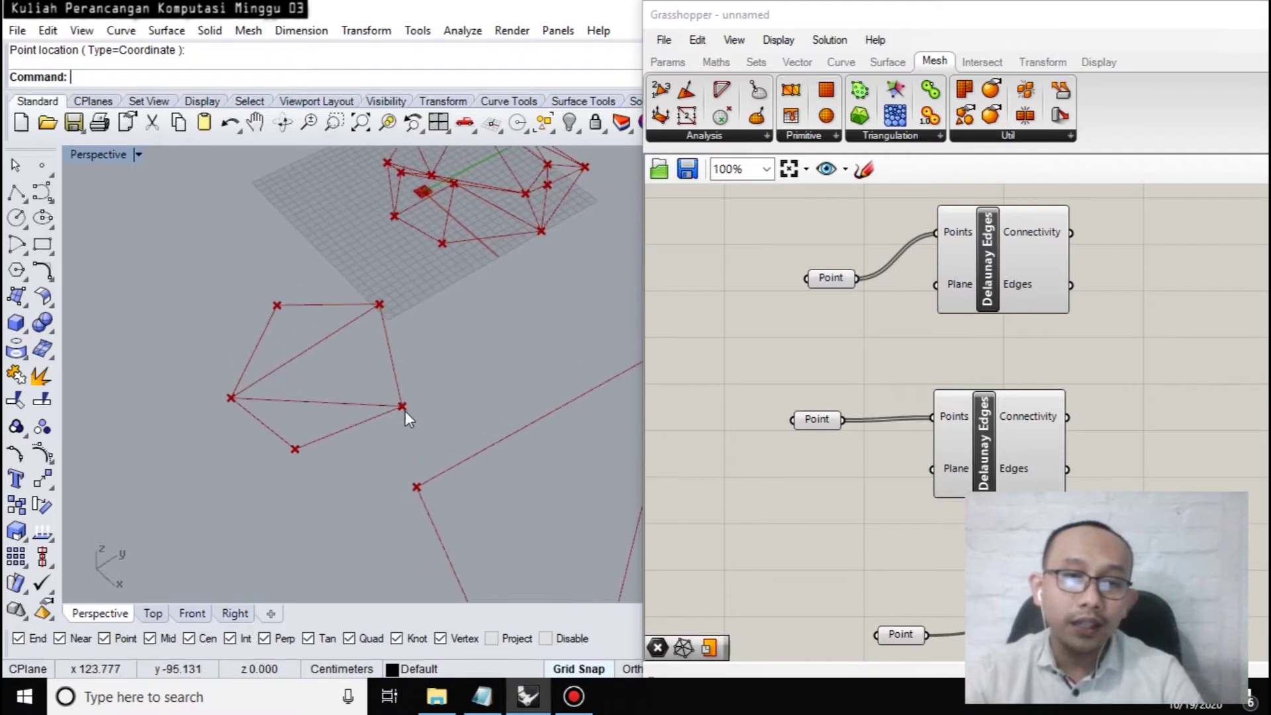
click(828, 278)
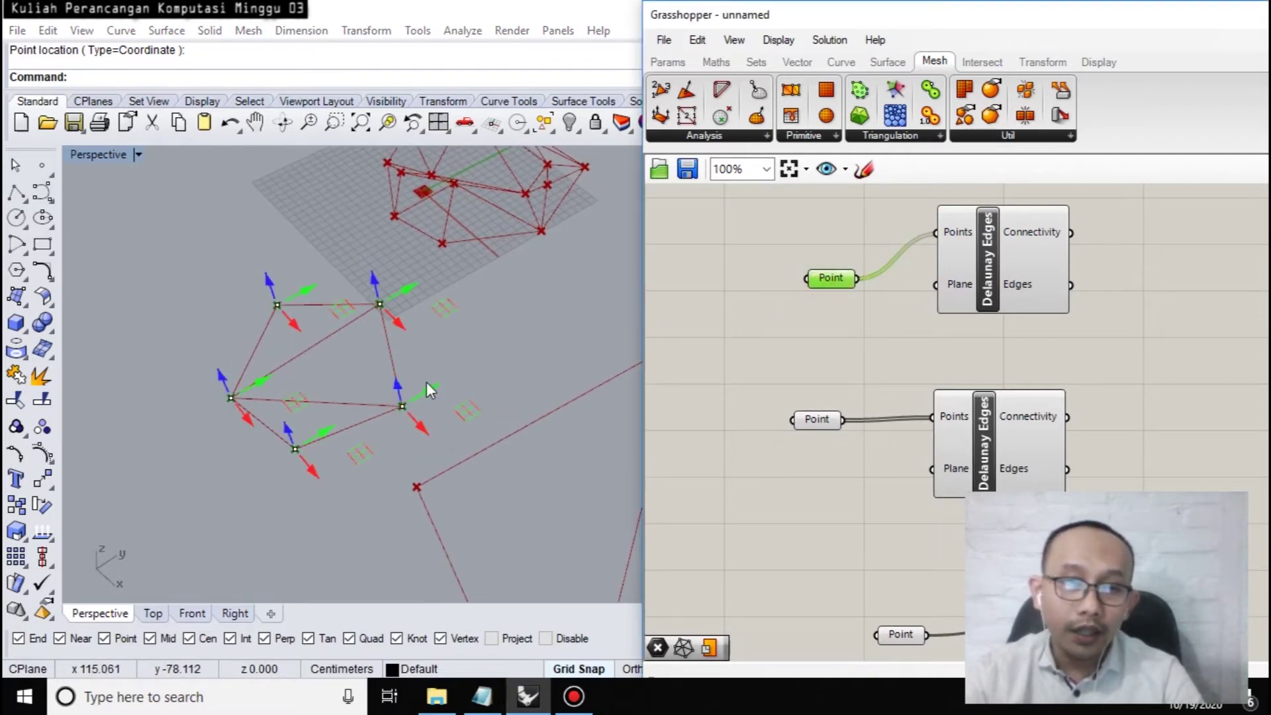
drag(422, 392, 390, 364)
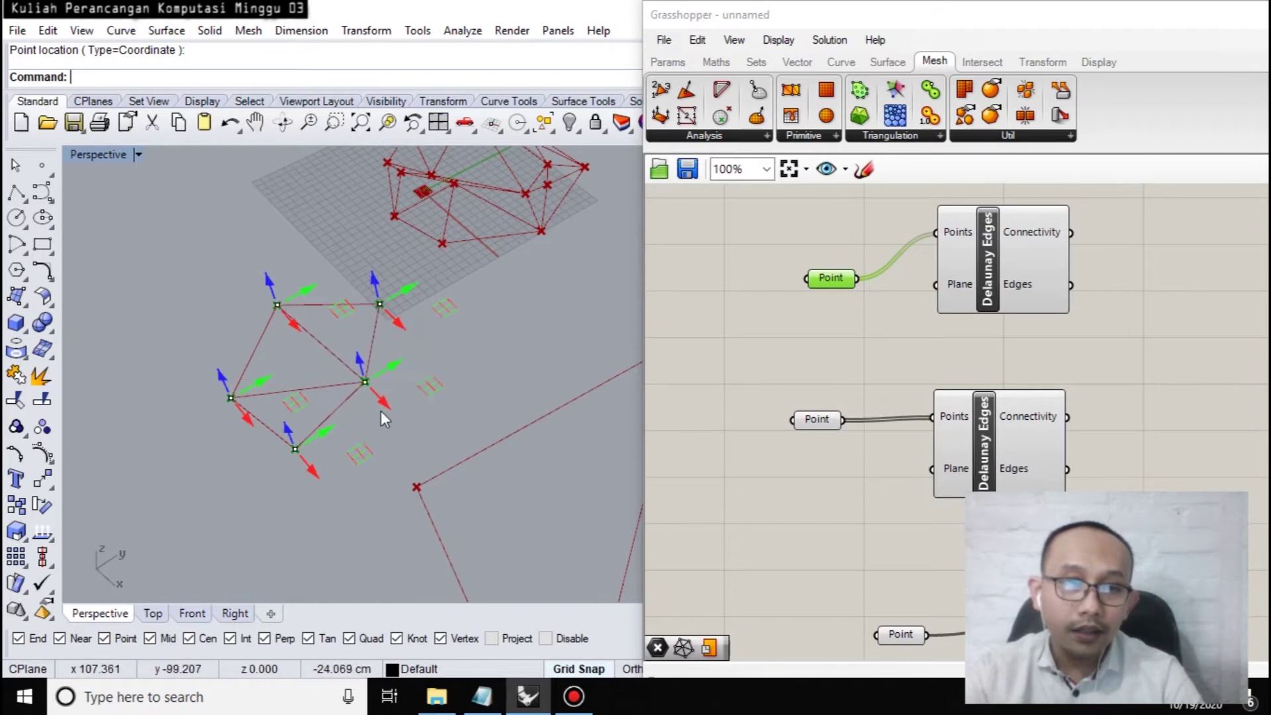
drag(386, 408, 468, 357)
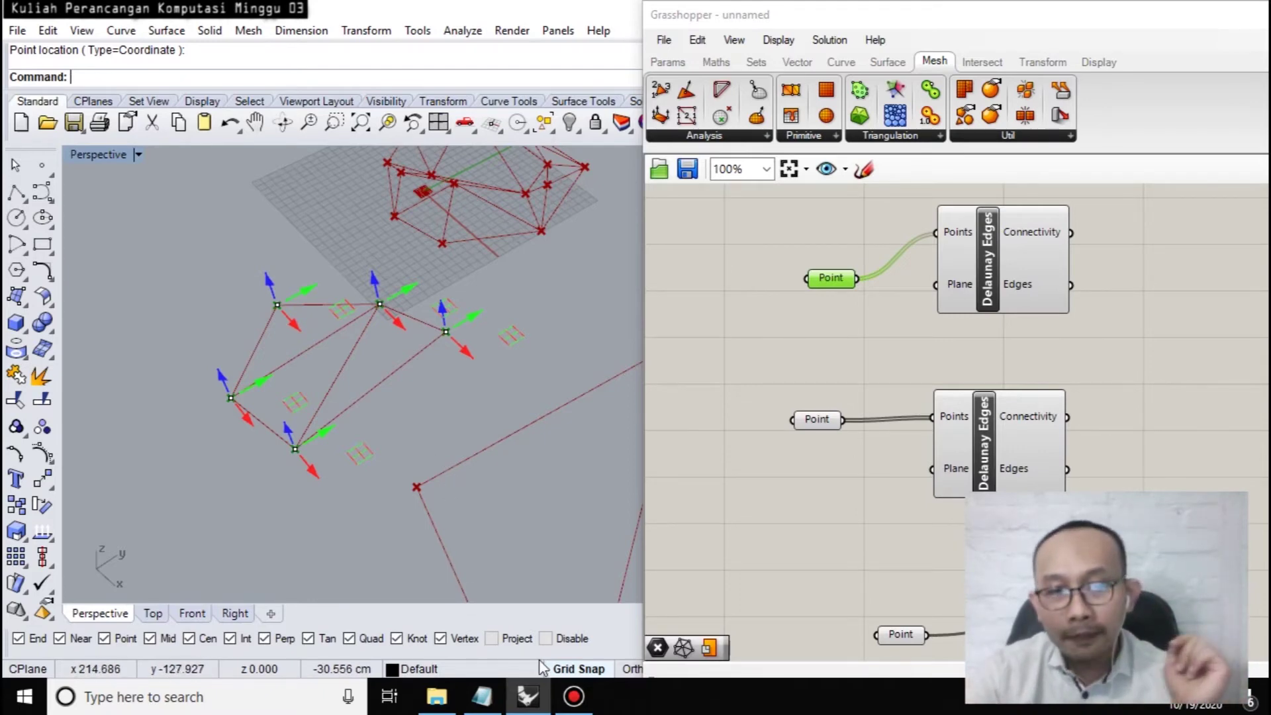
Switch to Notepad, highlight topic 2 "Membuat transformasi bentuk dari bidang 3D: Bend Deform", and return to Rhino.
click(481, 696)
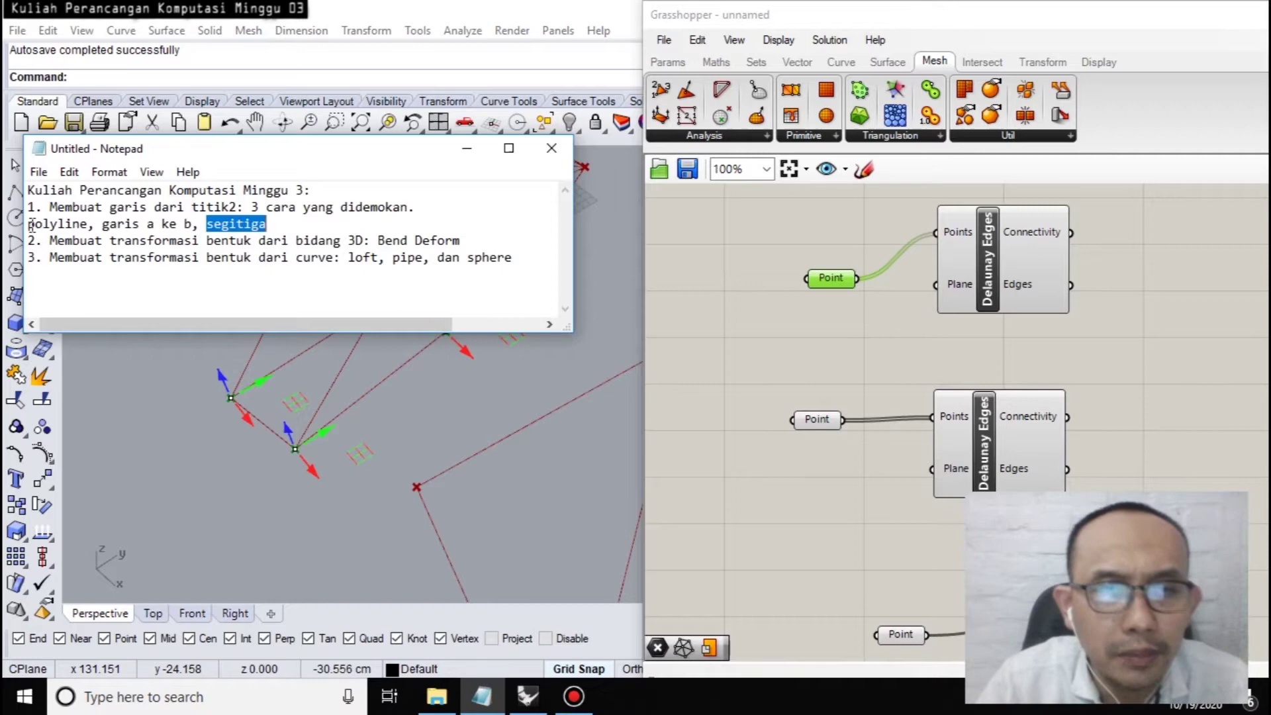
drag(50, 240, 463, 242)
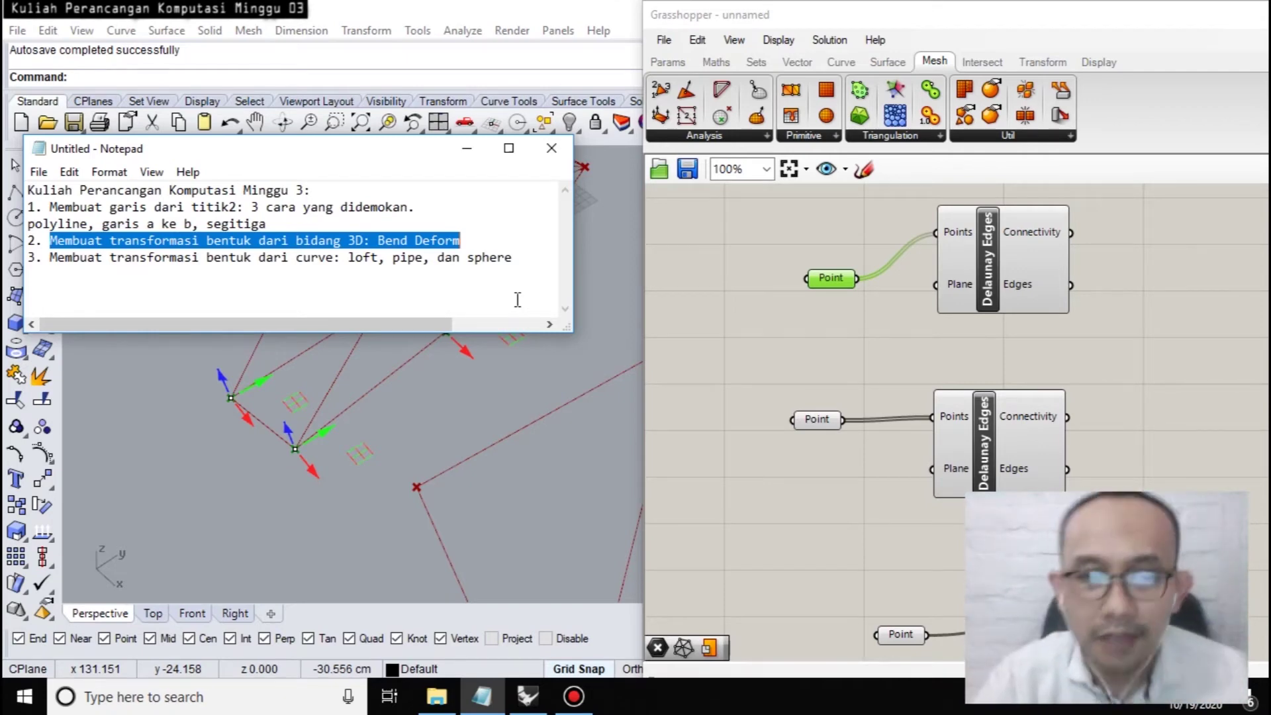
click(526, 403)
Deselect the Point parameter and examine the networks, triangle and hexagon alongside their component groups on the canvas.
scroll(526, 402, down, 6)
scroll(614, 474, up, 3)
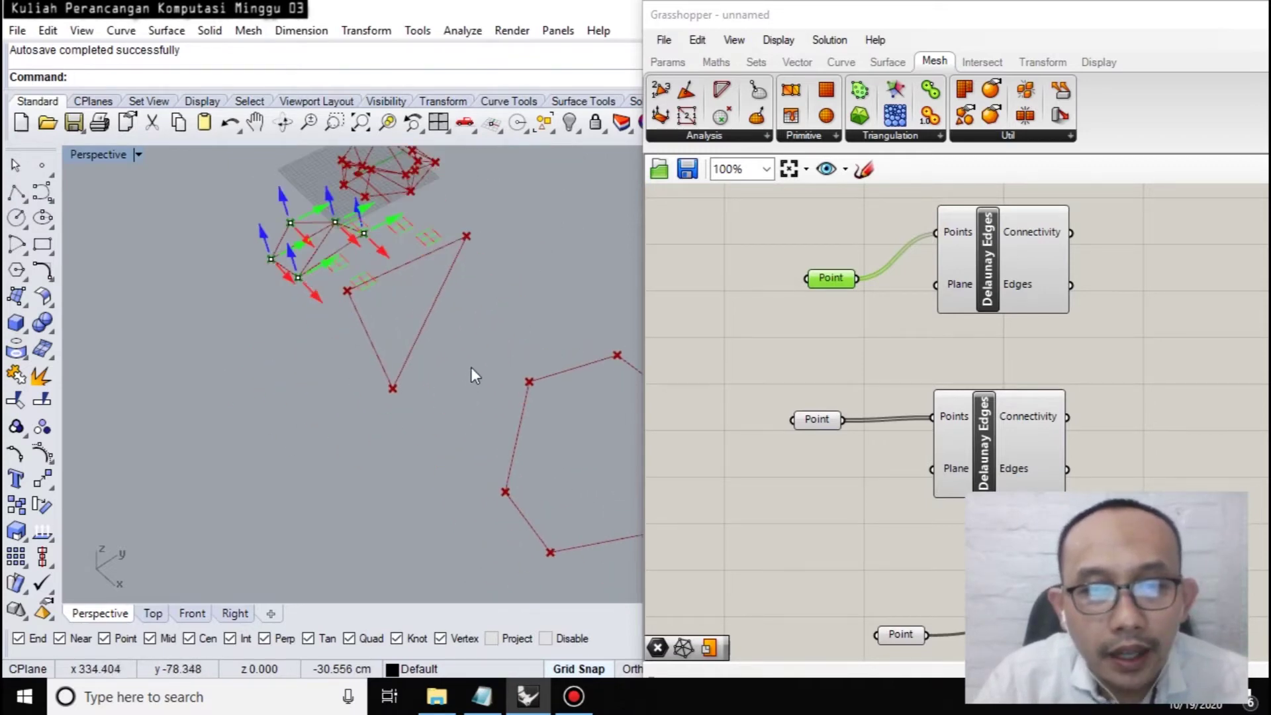
shift+right_drag(513, 331, 422, 378)
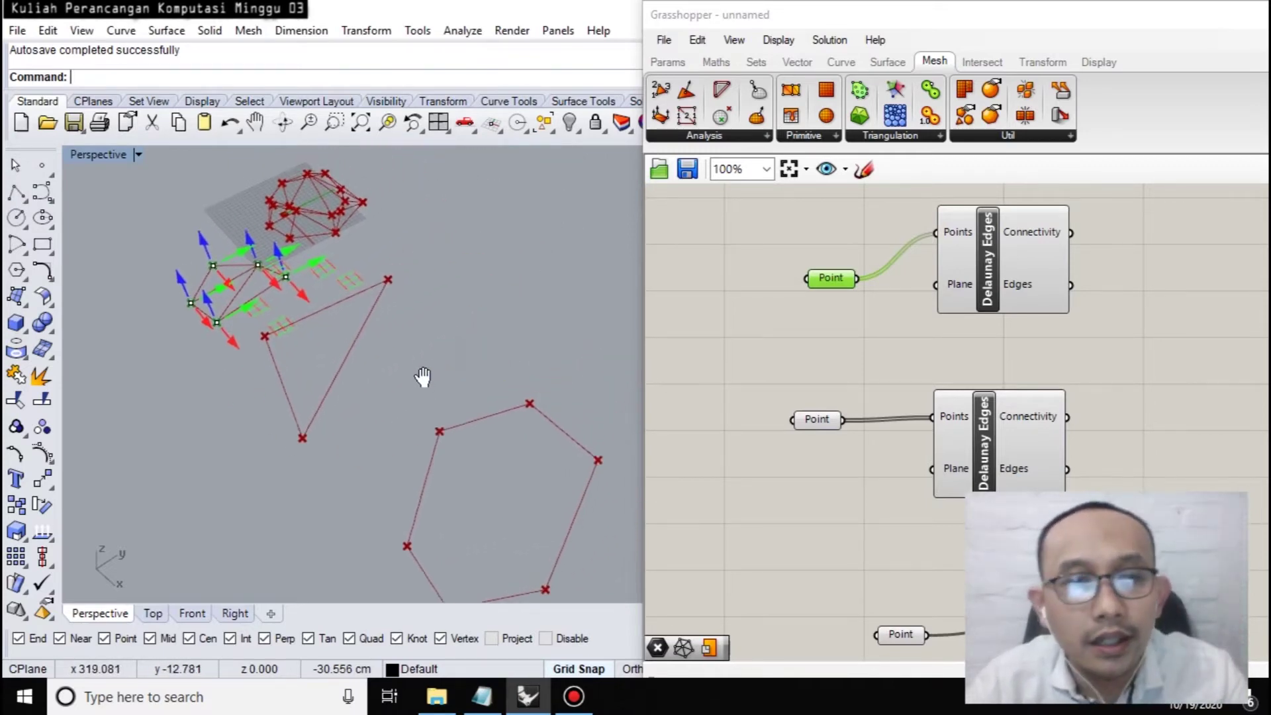
click(801, 323)
right_drag(394, 360, 479, 362)
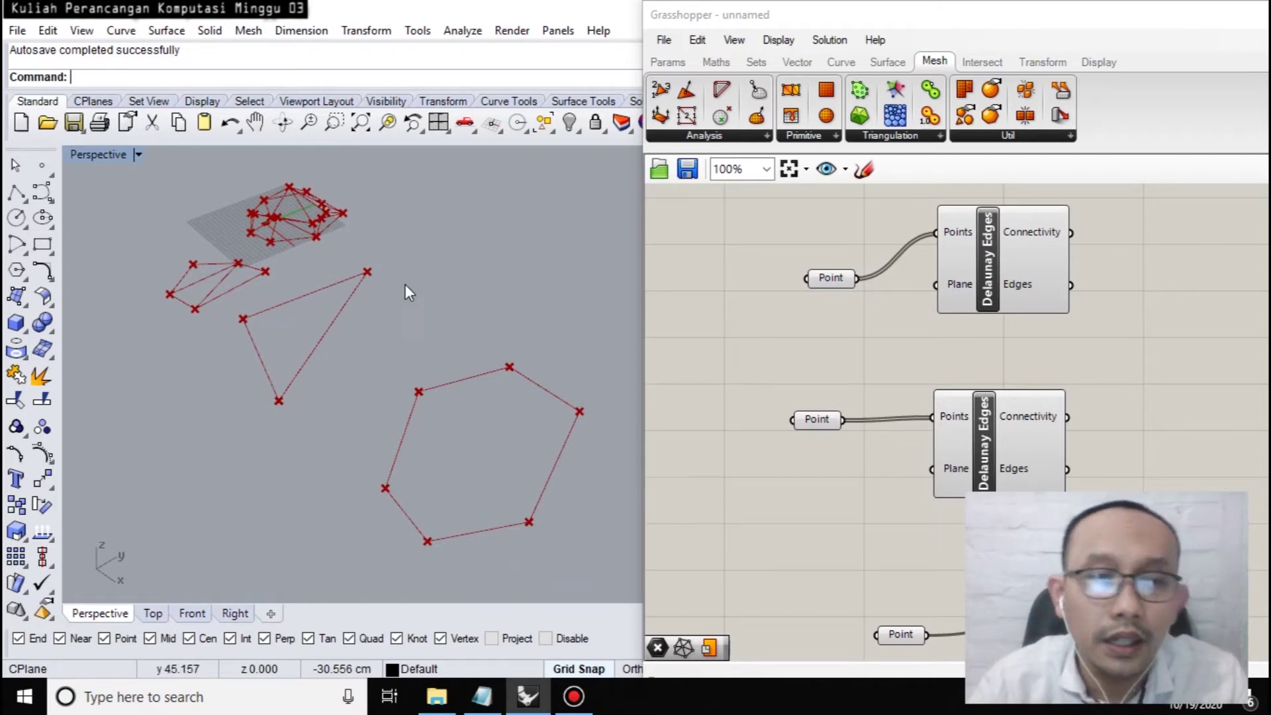
click(990, 447)
click(885, 340)
scroll(1020, 442, down, 5)
scroll(1103, 539, up, 1)
right_drag(1104, 538, 1031, 368)
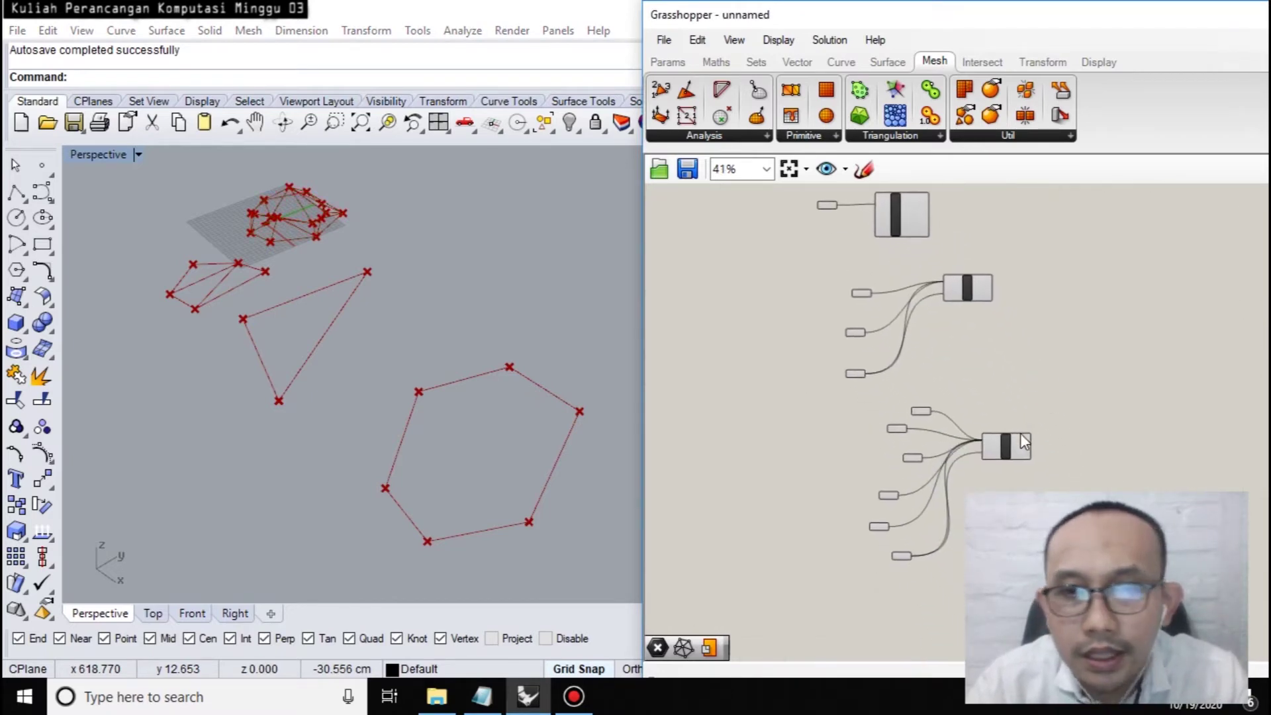
Add a Surface parameter and connect the Polyline output of the triangle's PolyLine component to it.
click(983, 294)
scroll(993, 232, up, 4)
click(1088, 385)
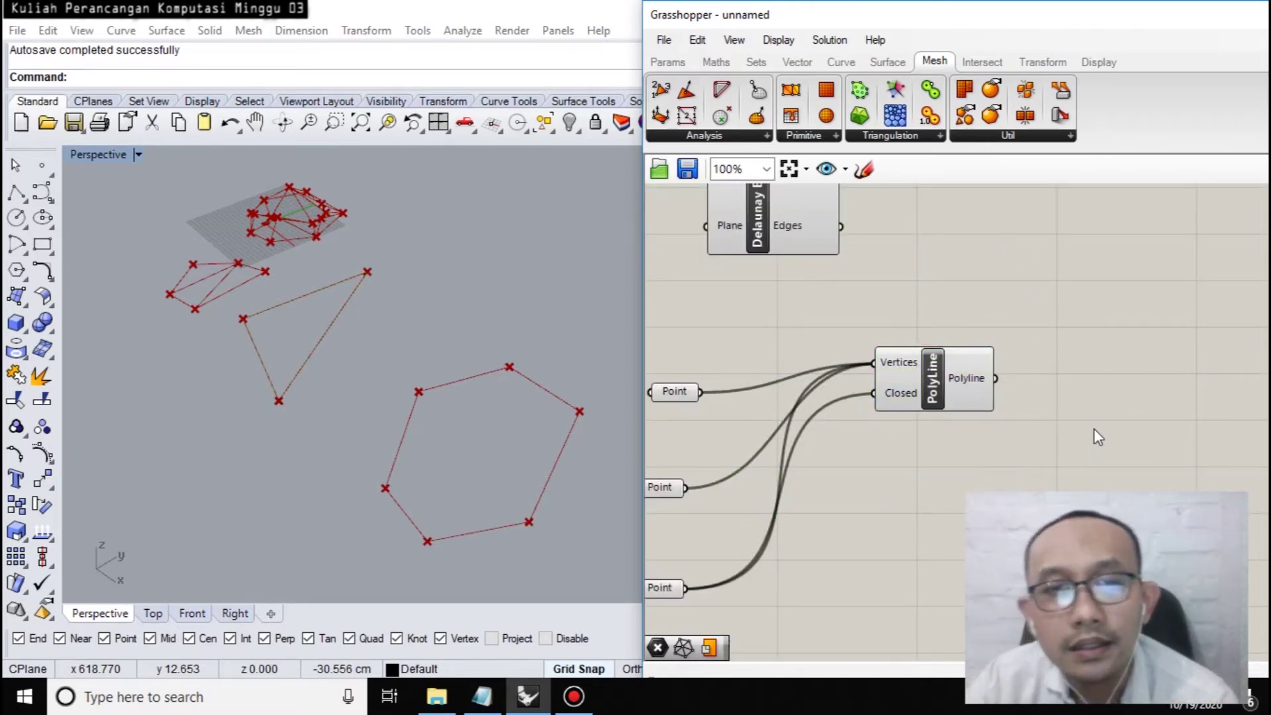
double_click(1183, 464)
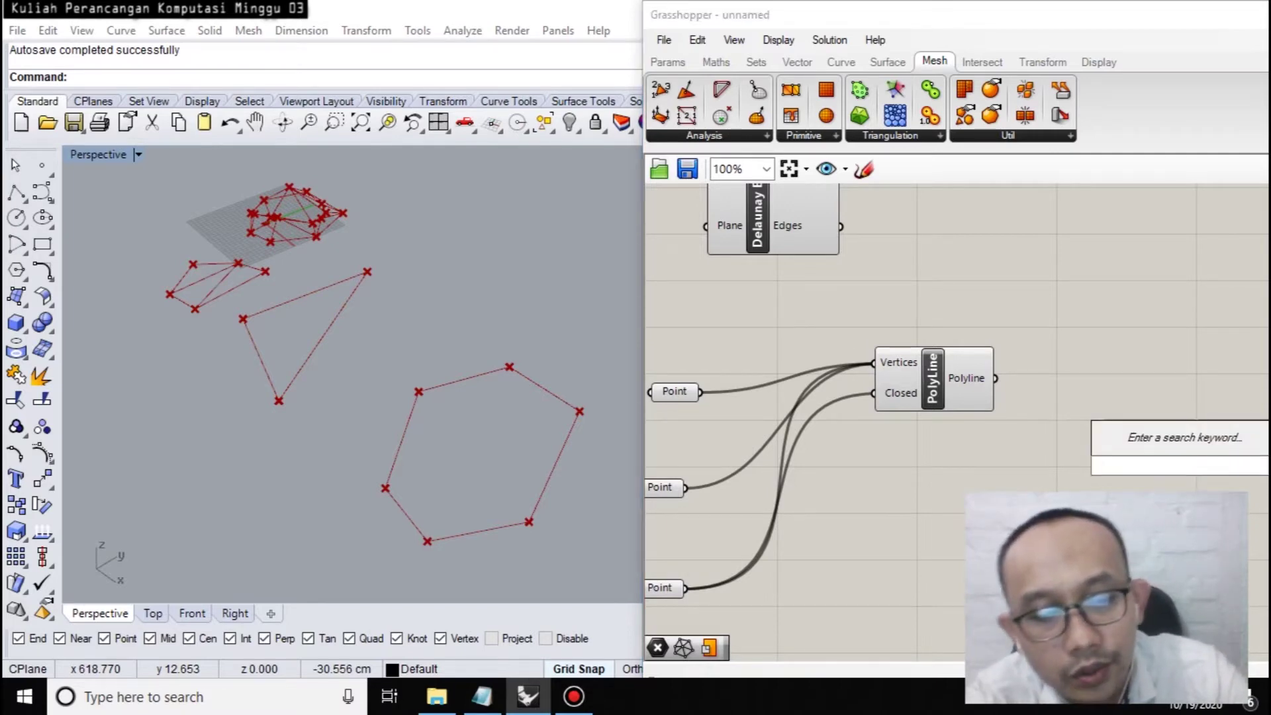
text(surface)
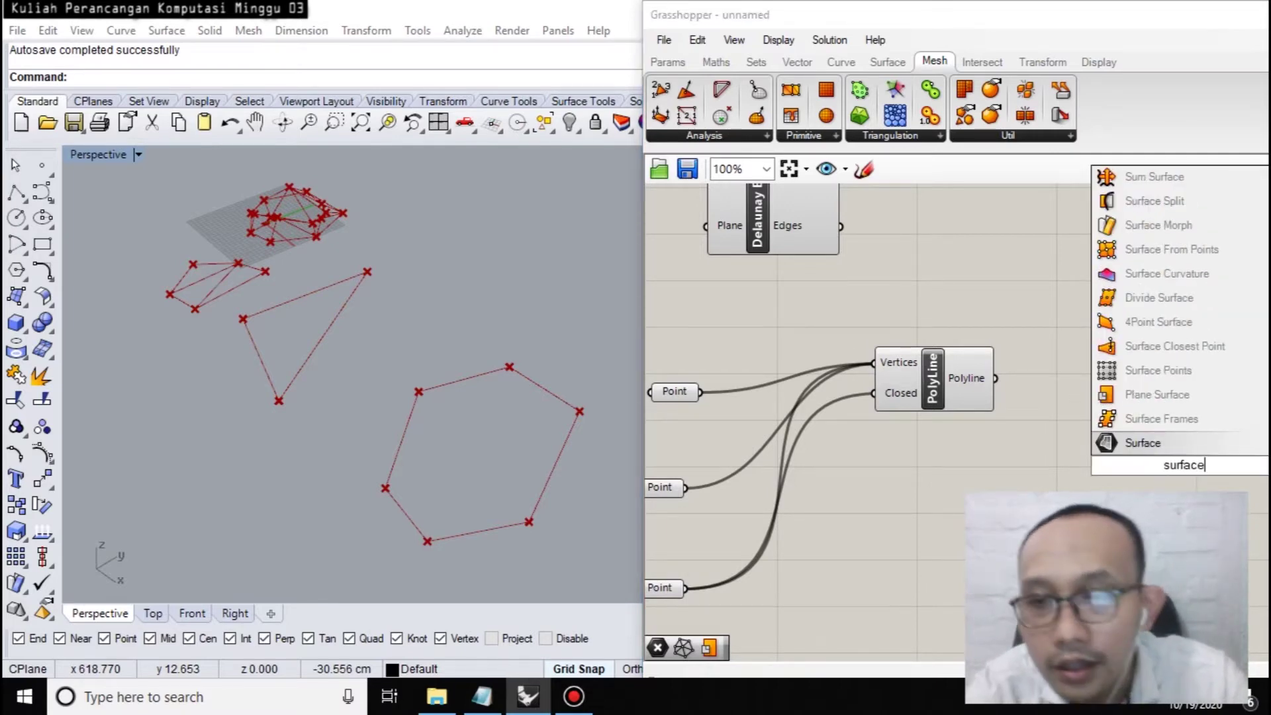
key(Return)
drag(1157, 465, 1011, 388)
drag(1191, 472, 1140, 457)
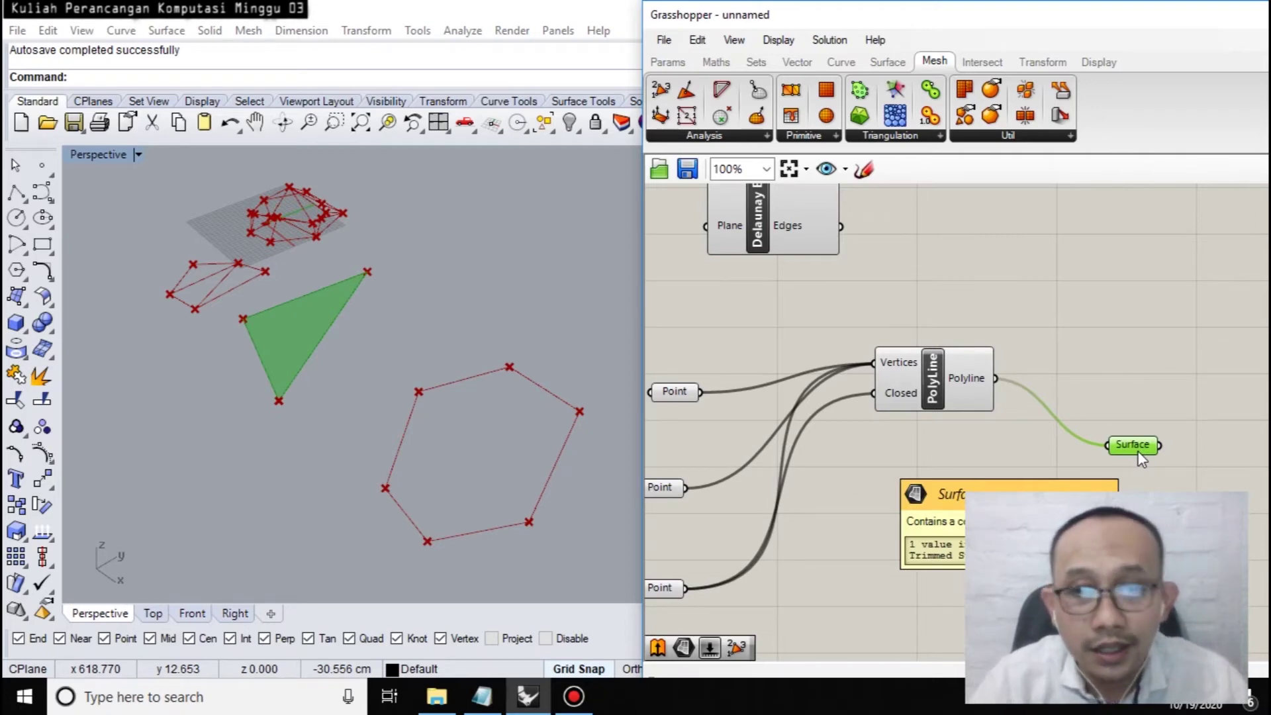
Check the filled triangle in the viewport and delete the Surface parameter connected to its polyline.
click(1150, 305)
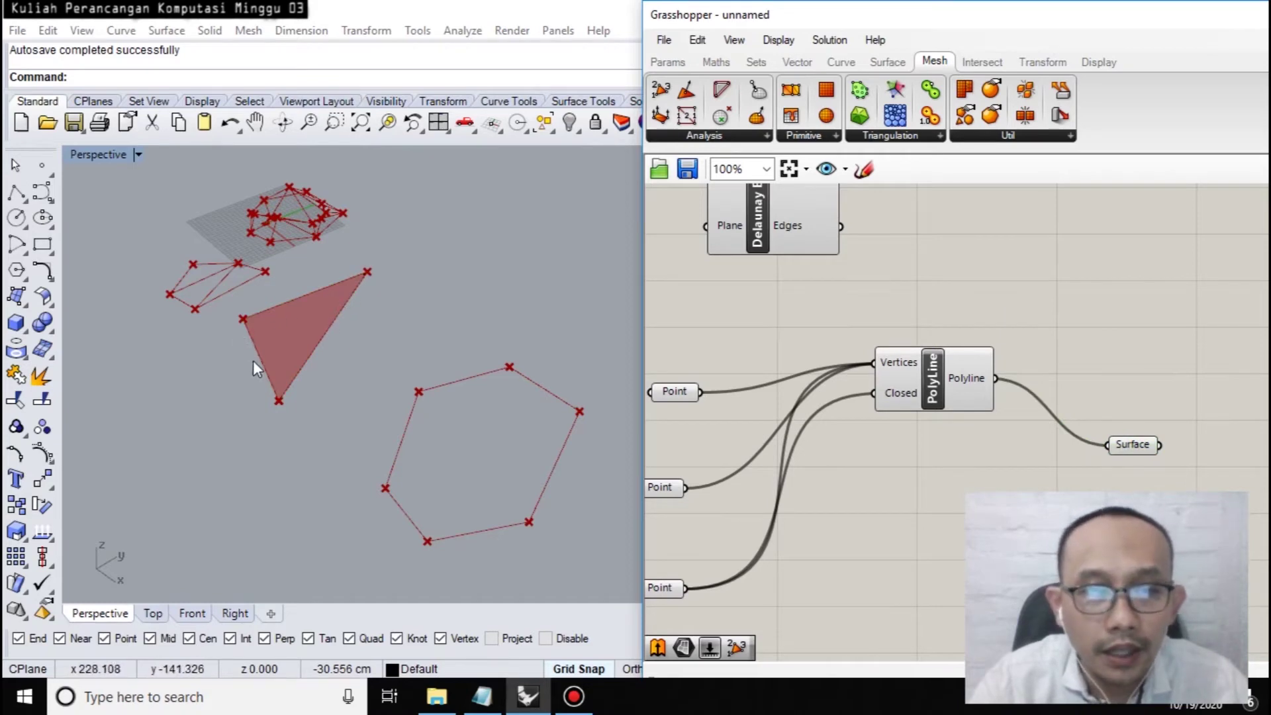
click(1129, 445)
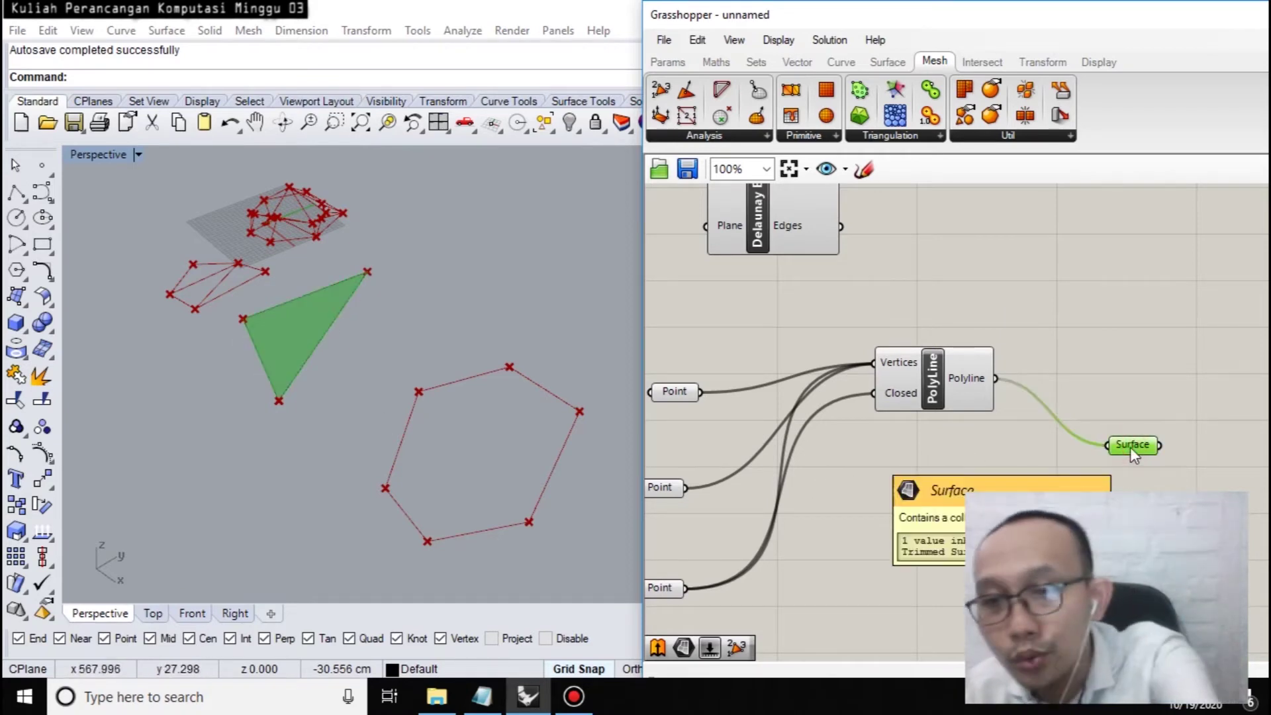
key(Delete)
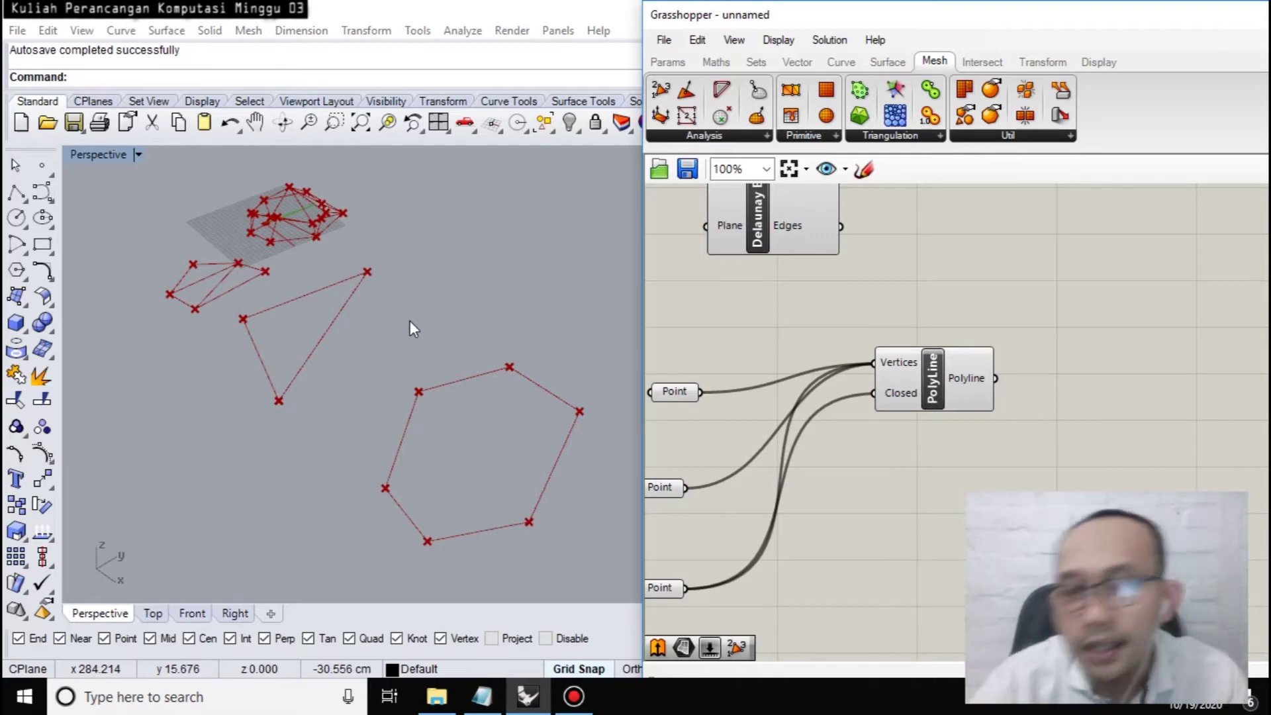
Add an Extrude component and connect the Polyline output of the triangle's PolyLine component to its Base input.
double_click(1140, 467)
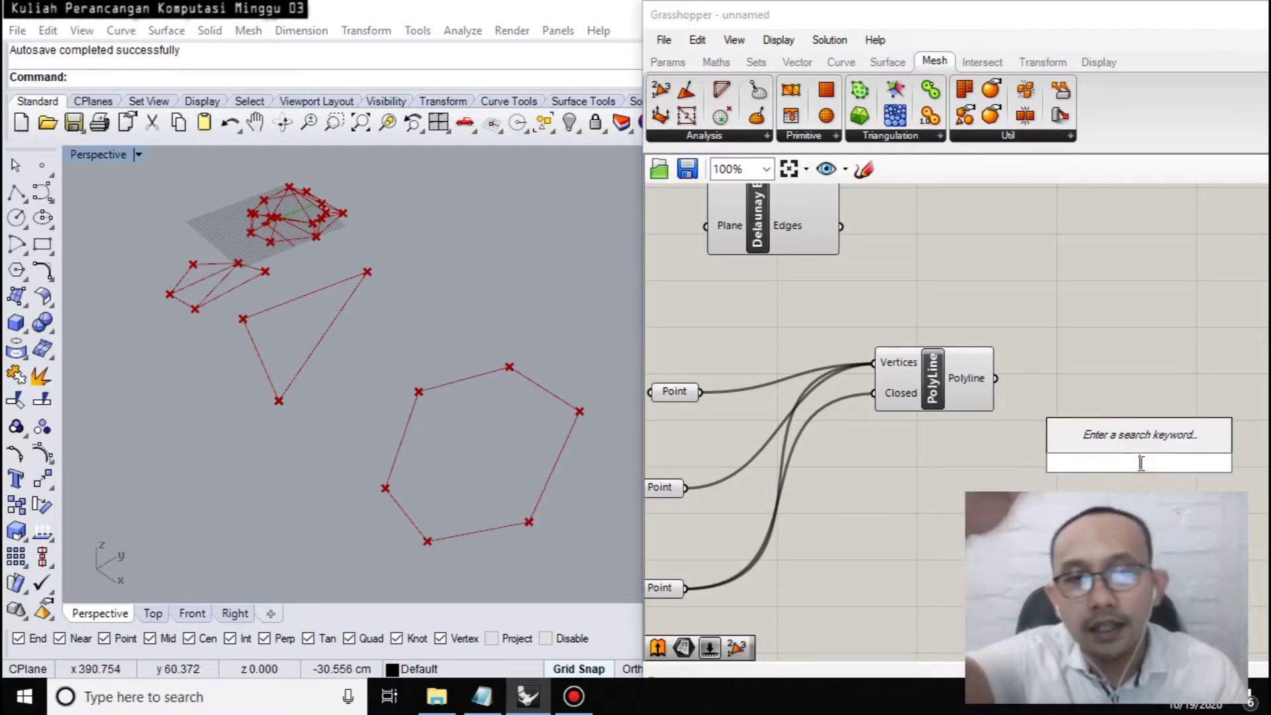
text(6)
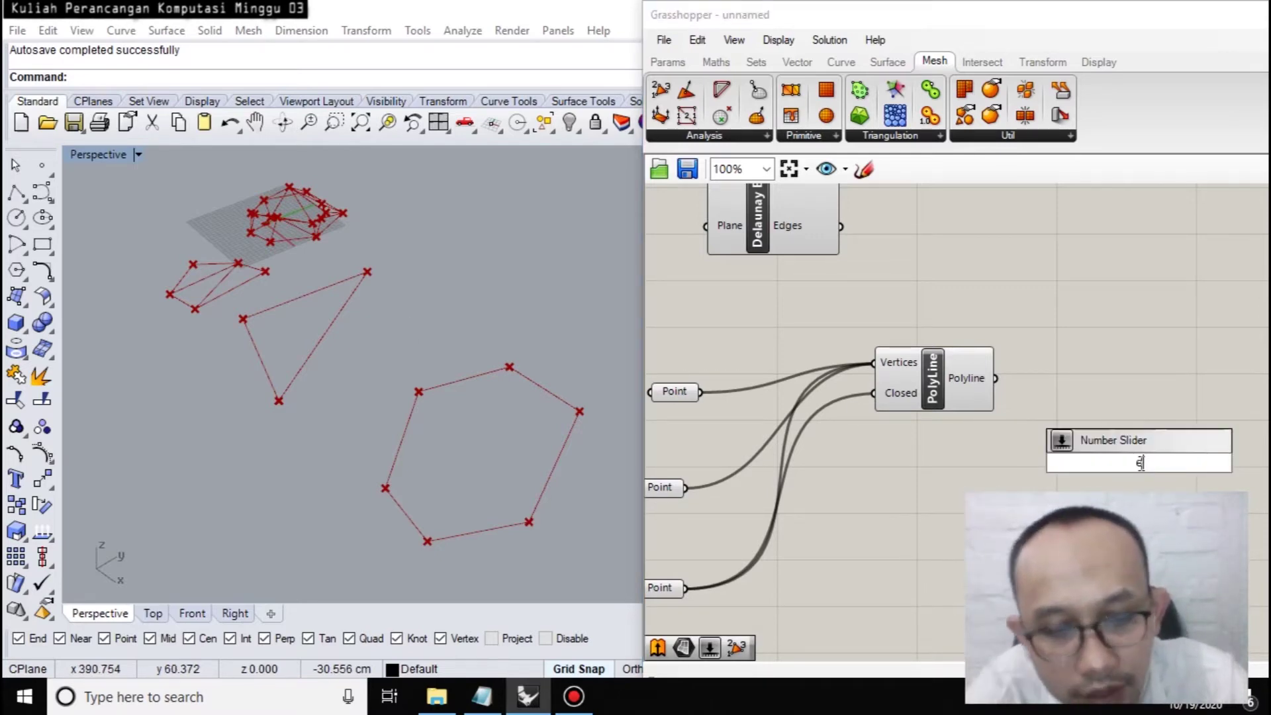
text(xrude)
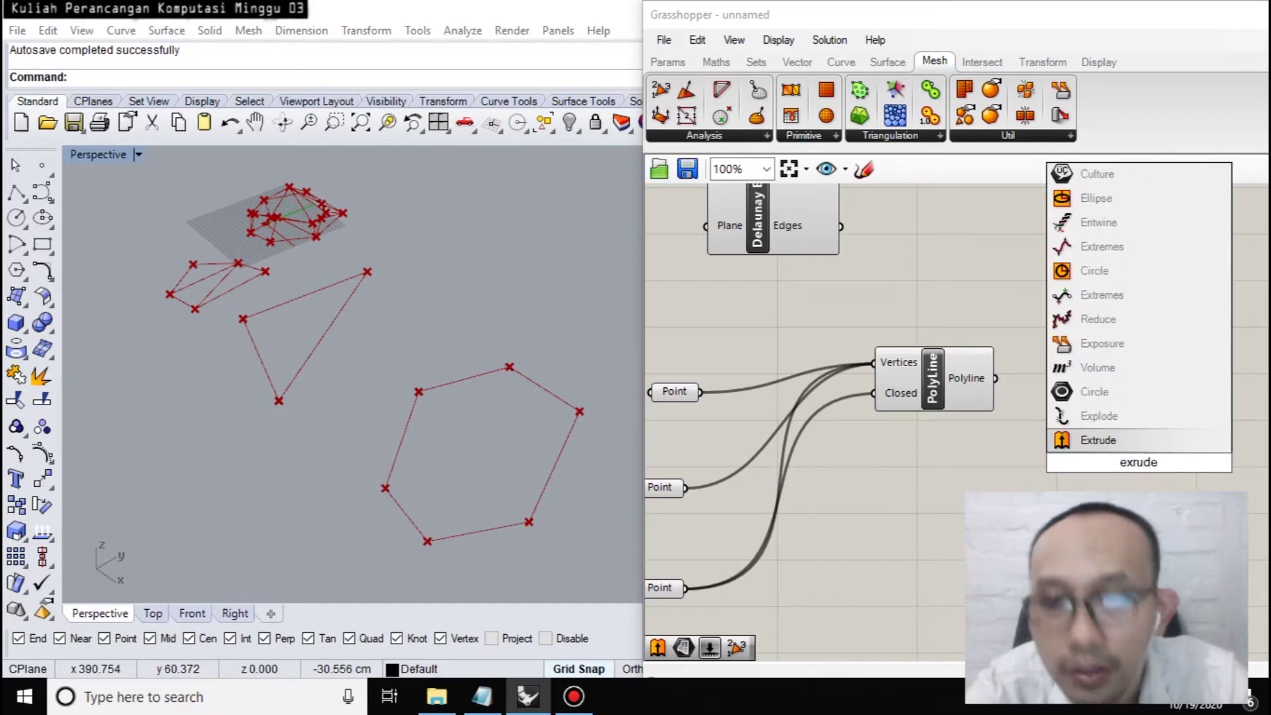
key(Return)
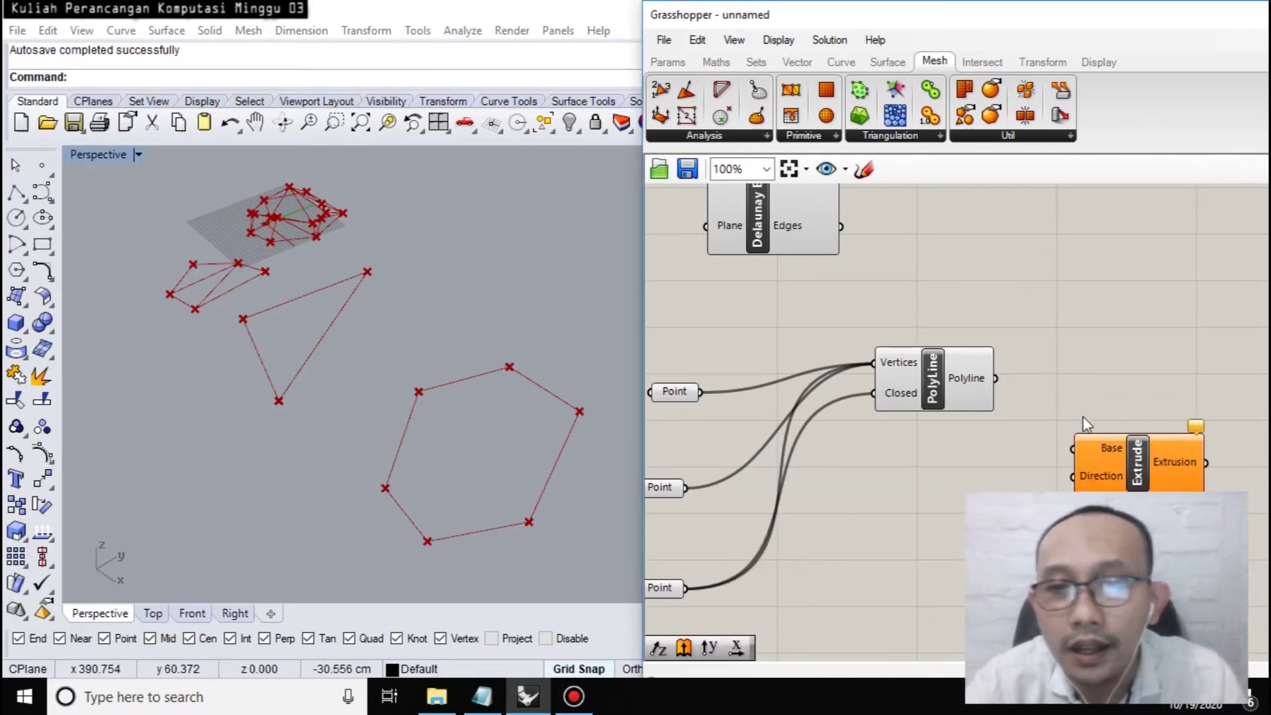
drag(1073, 448, 1019, 405)
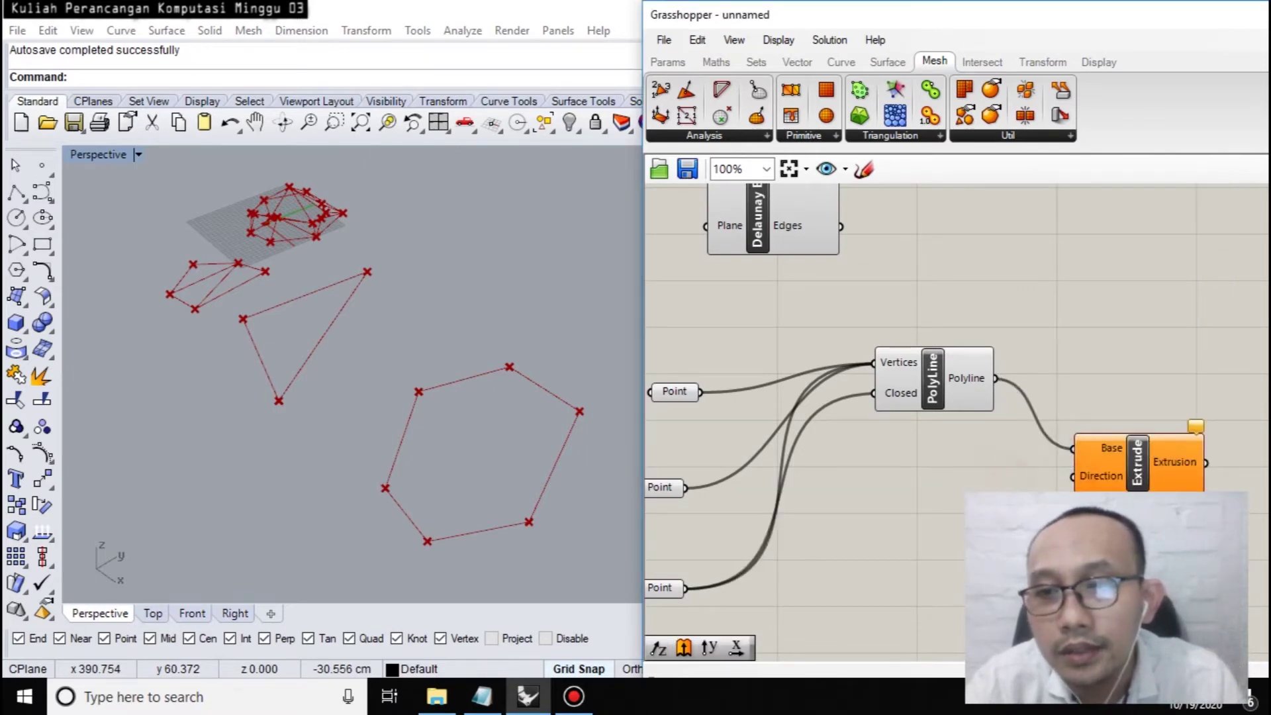
Add a Unit Z component and connect its Unit vector output to the Direction input of Extrude.
double_click(957, 523)
text(z)
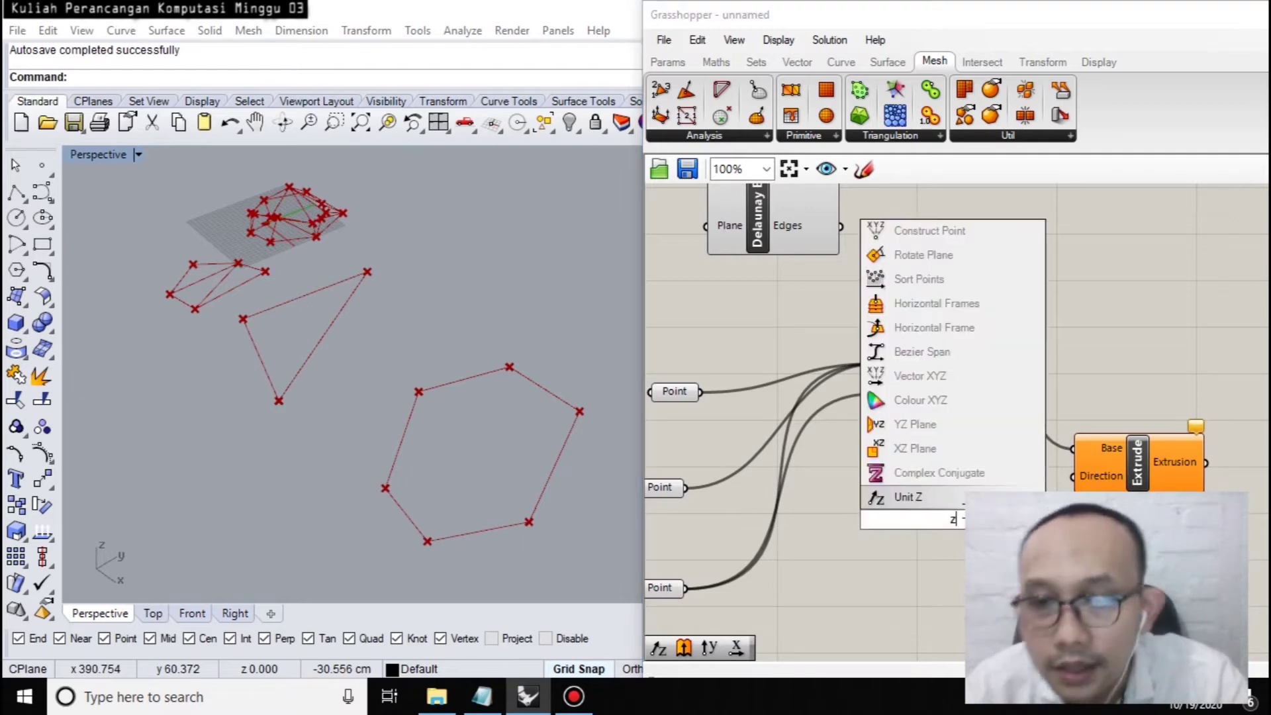
click(960, 502)
drag(1075, 486, 964, 518)
Add a number slider with value 200, connect it to the Unit Z Factor, and inspect the extruded triangle.
double_click(856, 565)
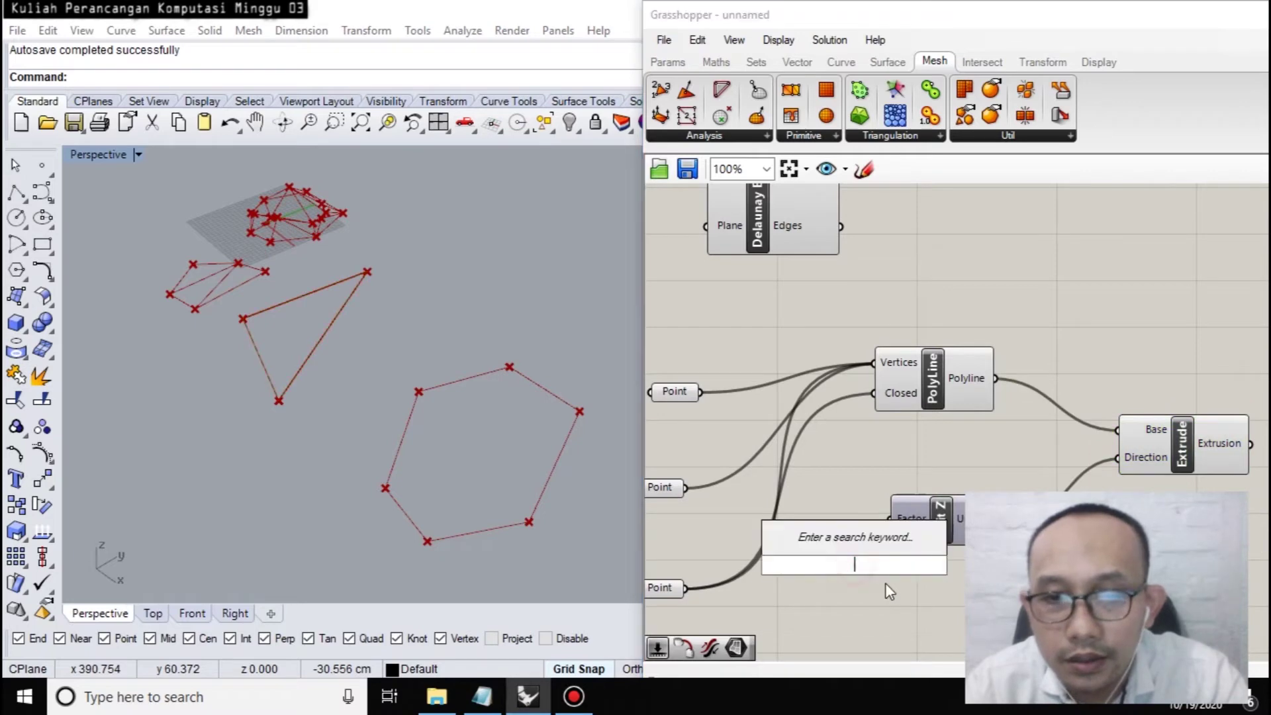
text(200)
key(Return)
drag(927, 523, 1073, 530)
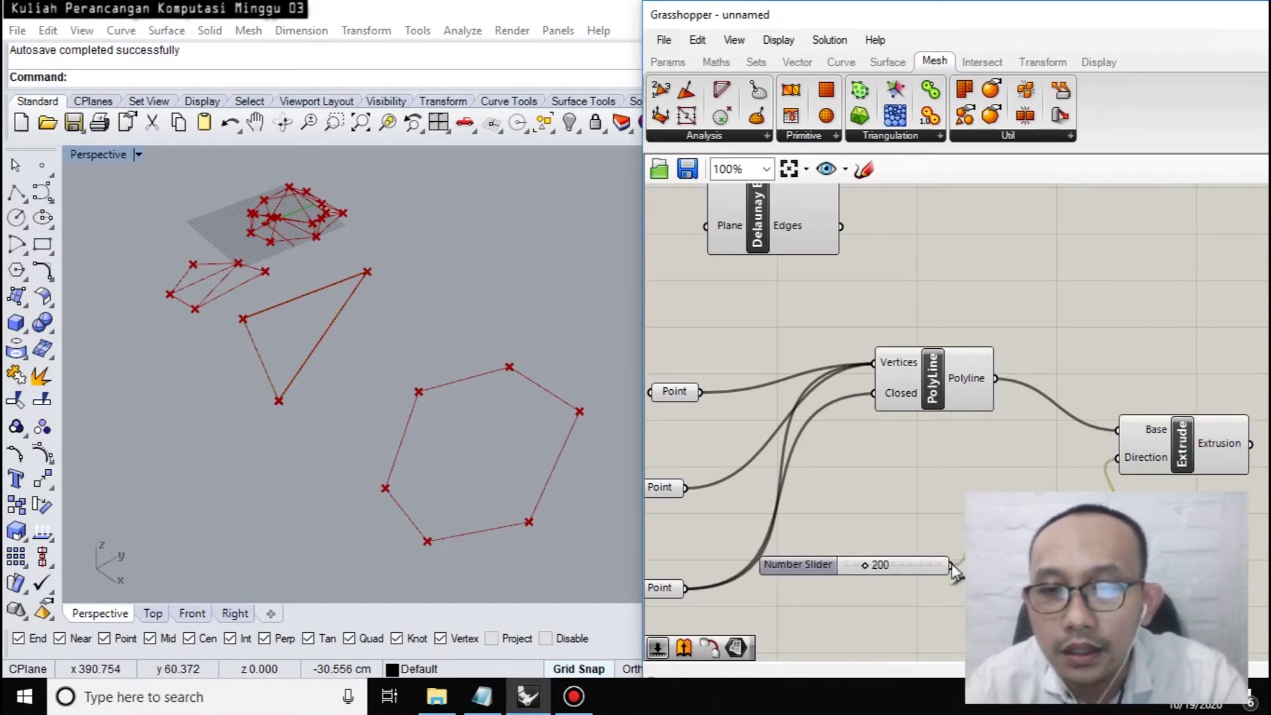
right_drag(371, 344, 531, 336)
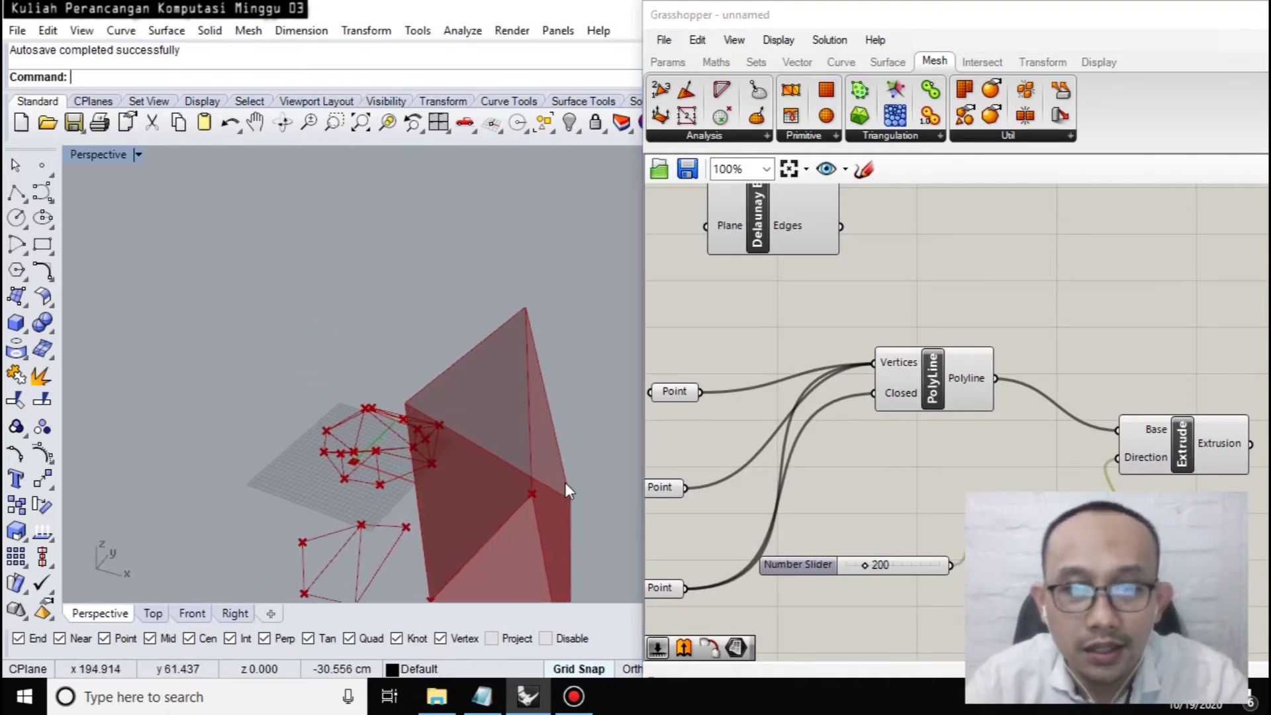
right_drag(527, 440, 533, 302)
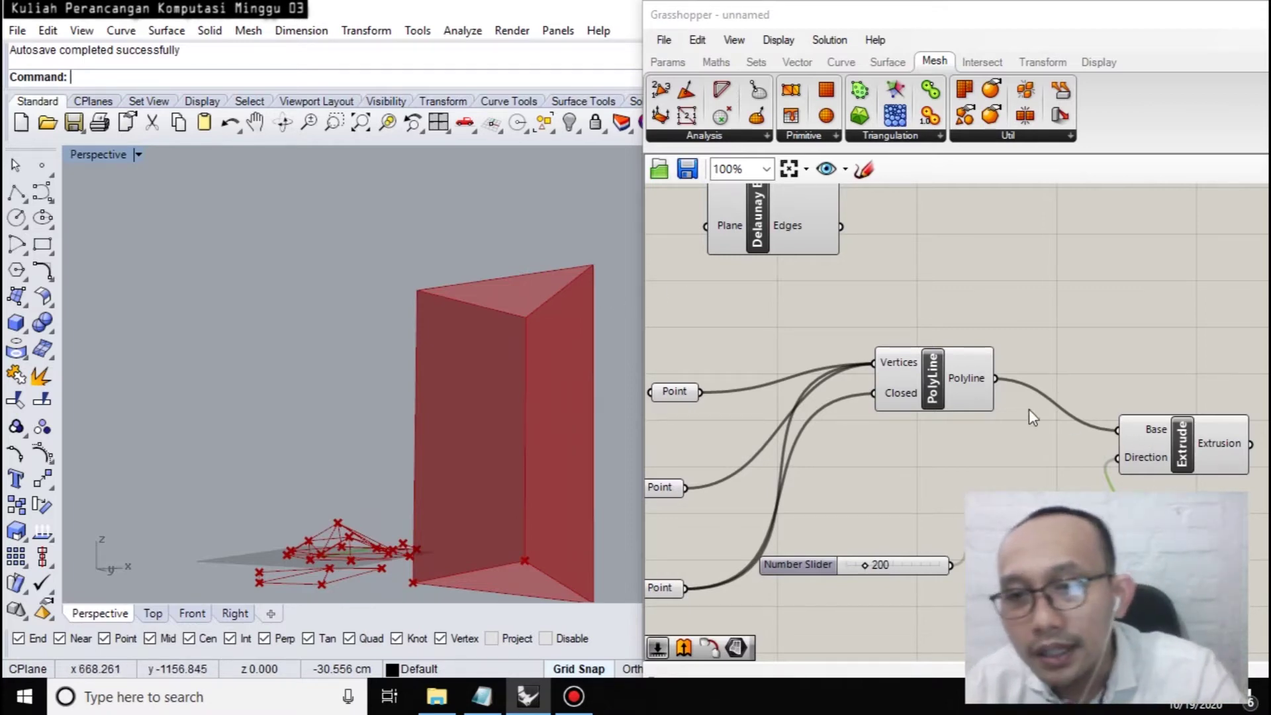
Disconnect the polyline from Extrude's Base and route it through a new Surface parameter into Base instead.
drag(1119, 431, 1032, 393)
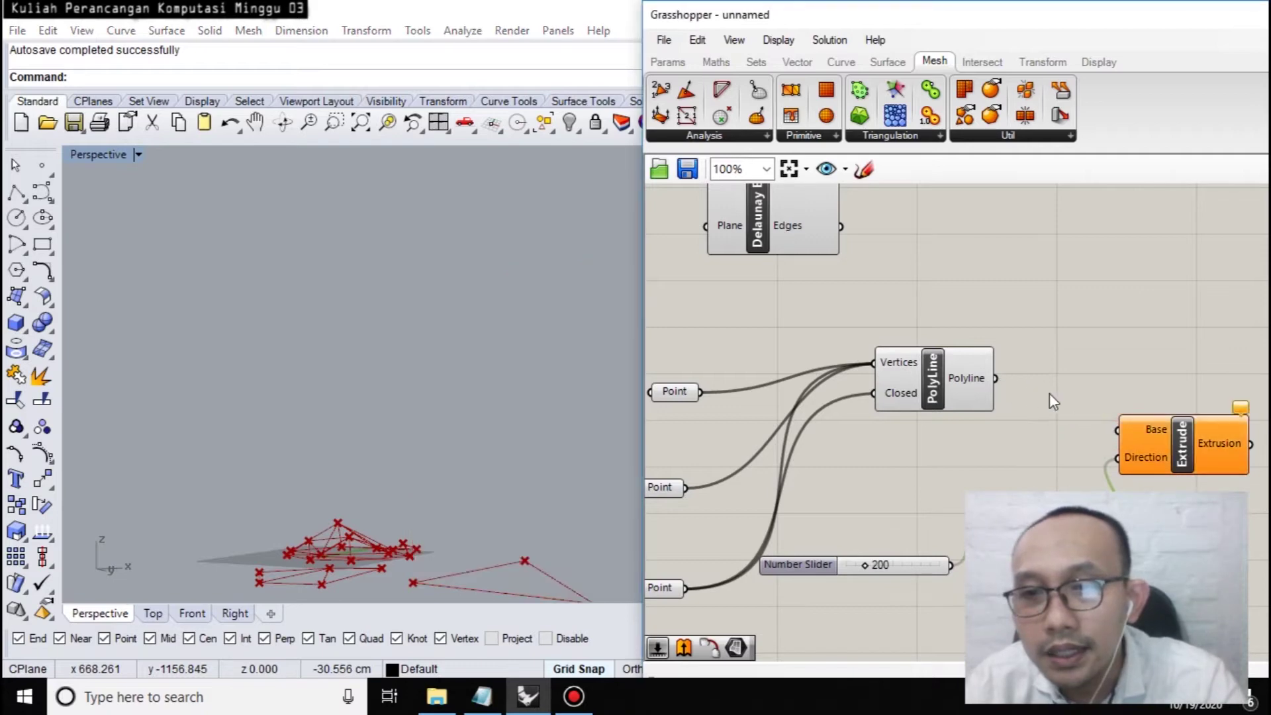
double_click(1112, 375)
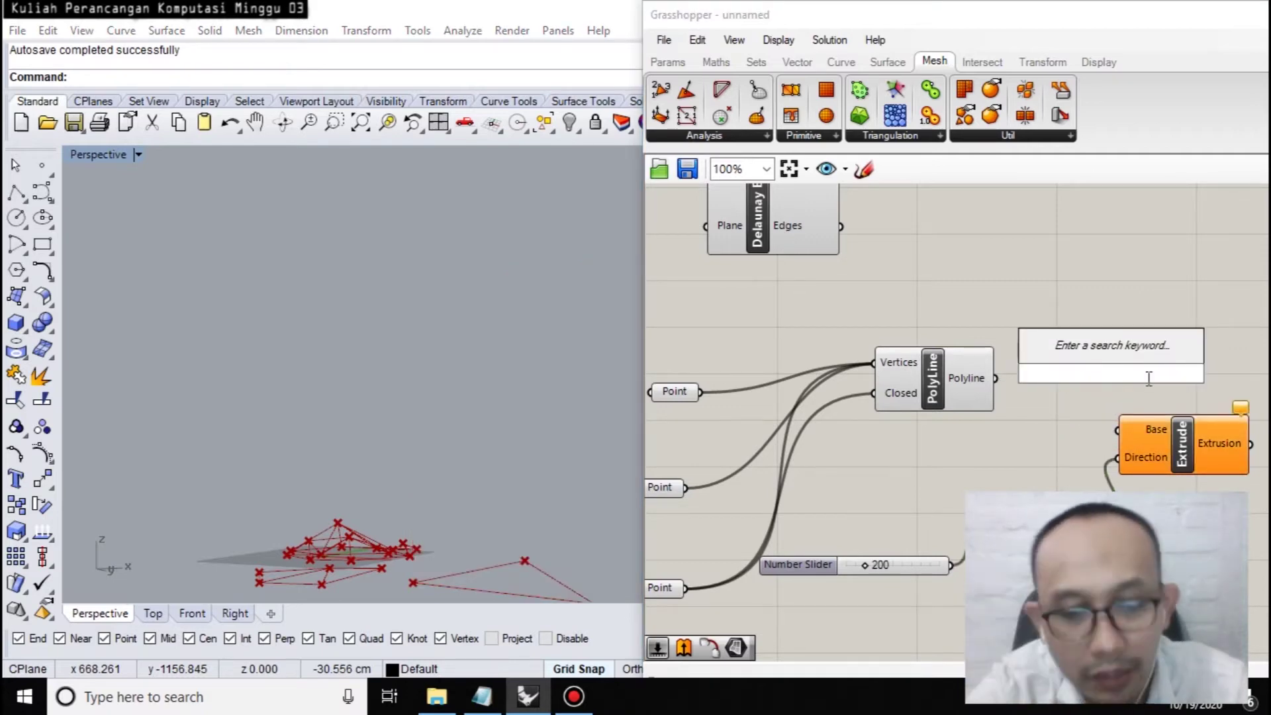
text(surface)
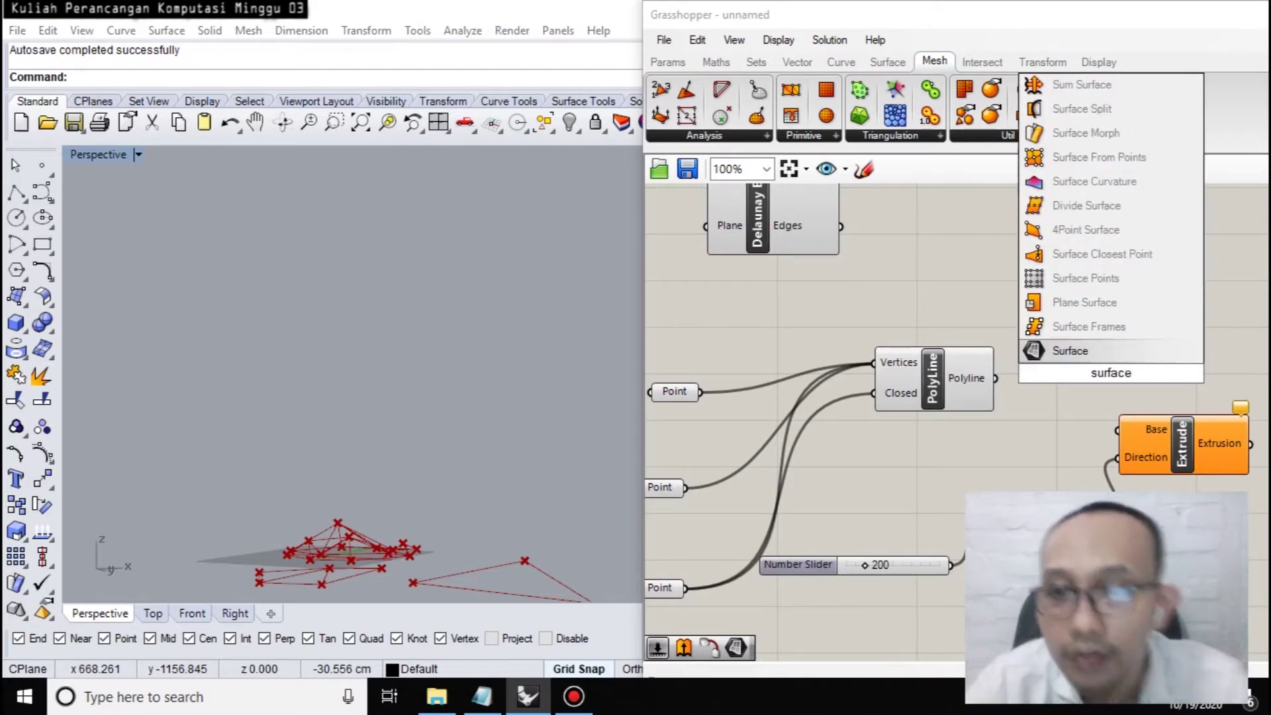
click(1110, 355)
right_drag(954, 431, 857, 430)
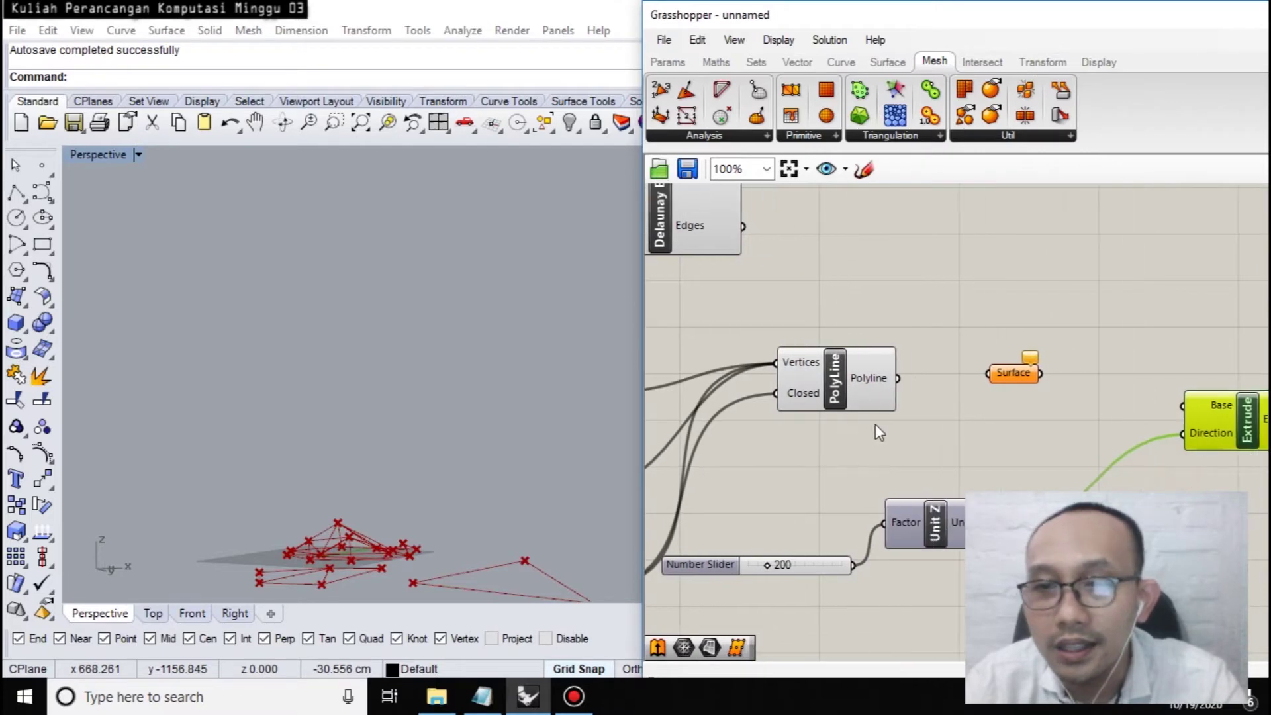
drag(943, 374, 892, 384)
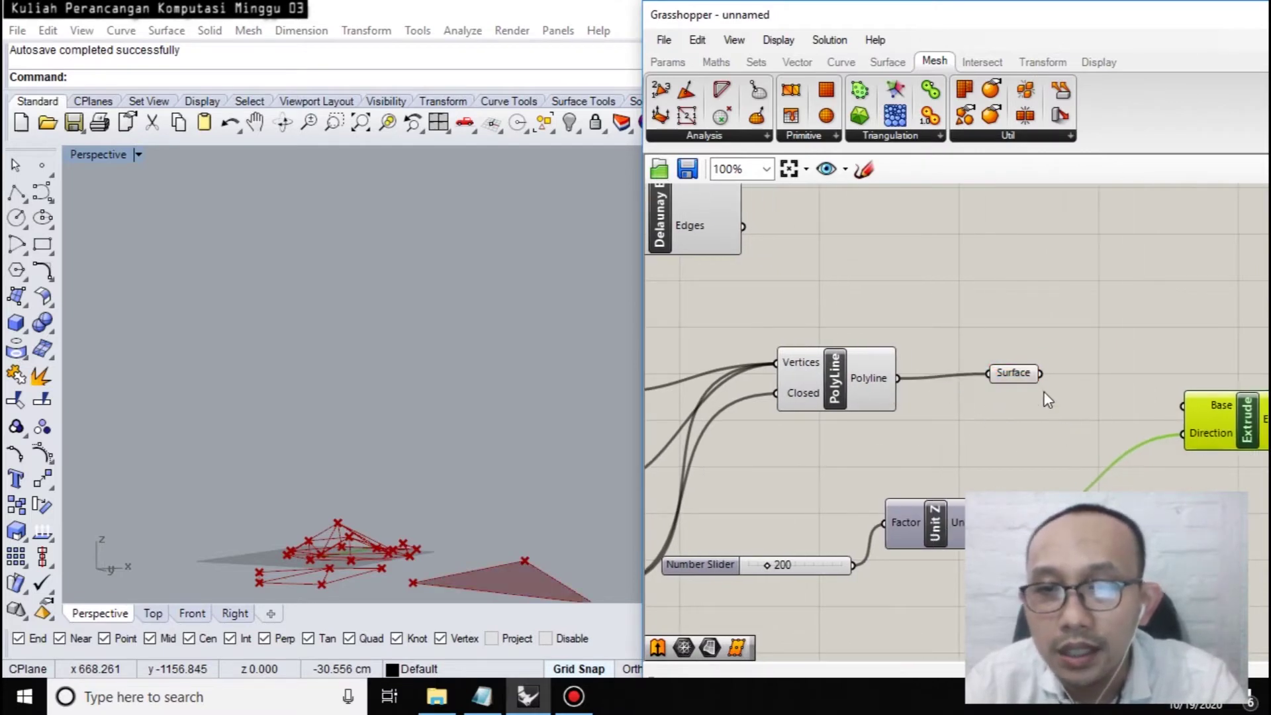
drag(1181, 405, 1163, 438)
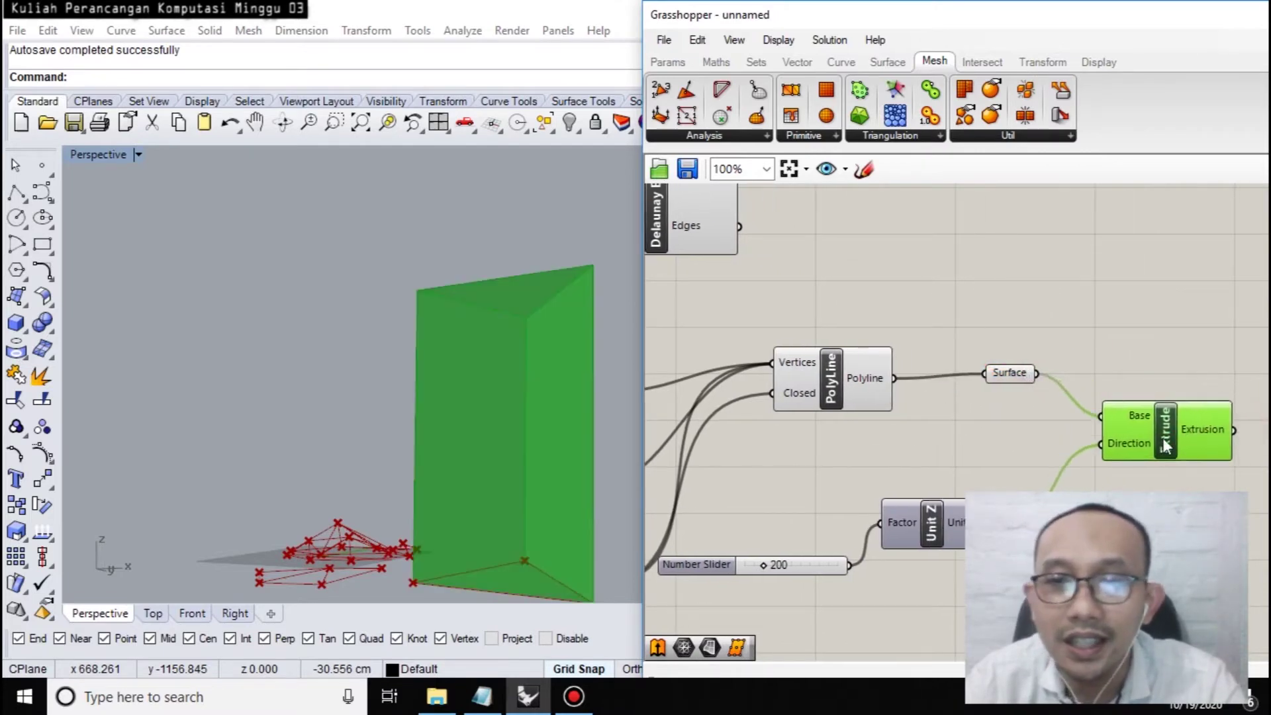
Inspect the triangular prism and set the extrusion height slider to 360.
click(511, 197)
right_drag(536, 406, 622, 457)
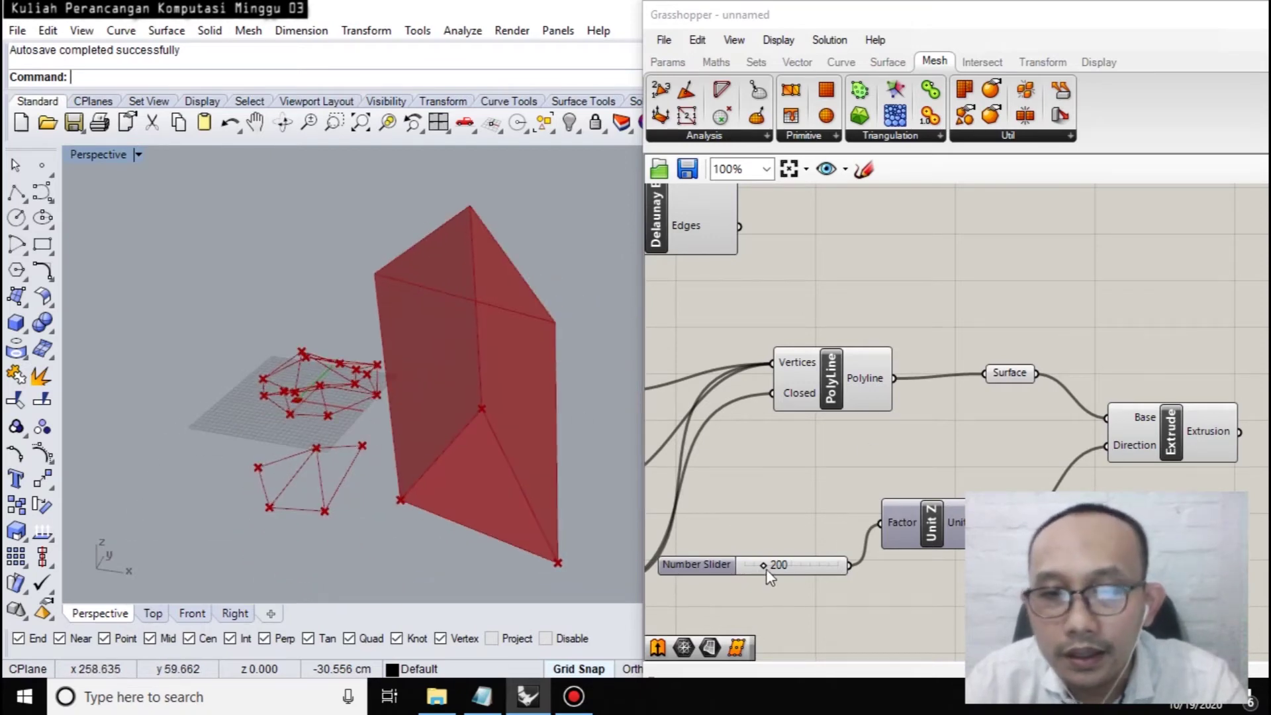
drag(766, 568, 776, 569)
right_drag(622, 510, 466, 387)
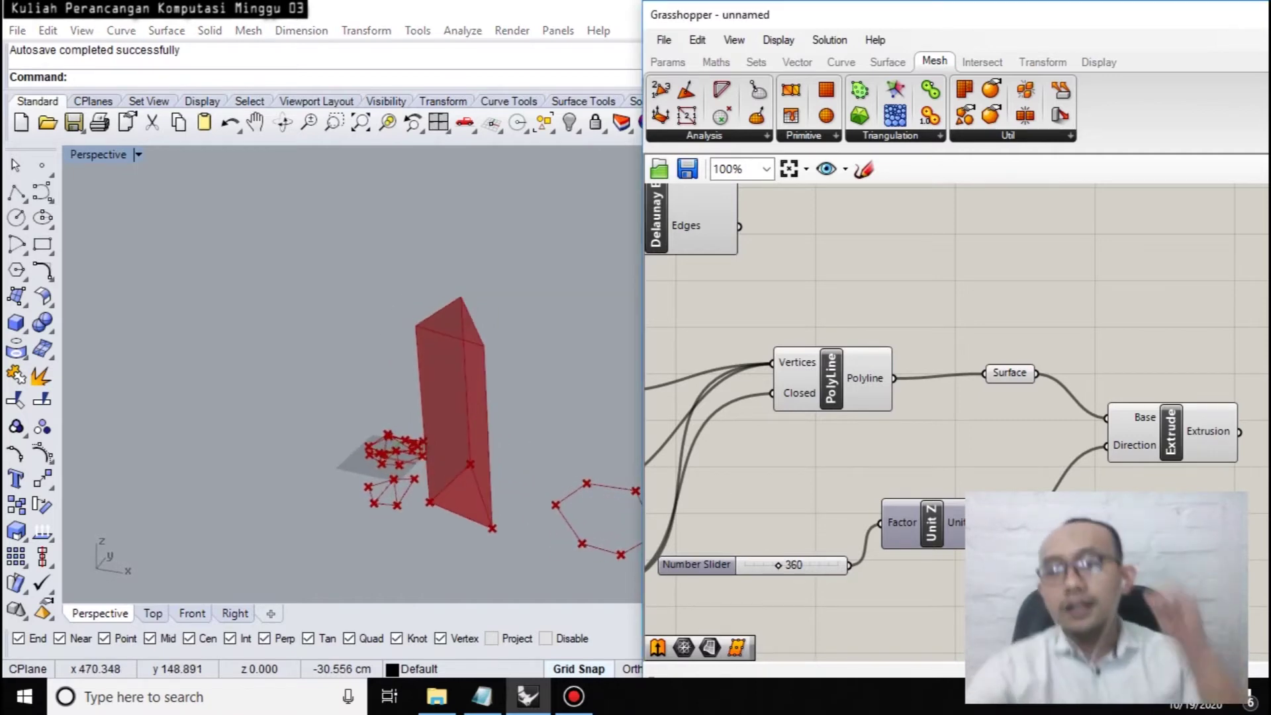
Add a Bend Deform component and connect the Extrusion output of Extrude to its Geometry input.
scroll(1185, 510, down, 1)
right_drag(1172, 523, 859, 474)
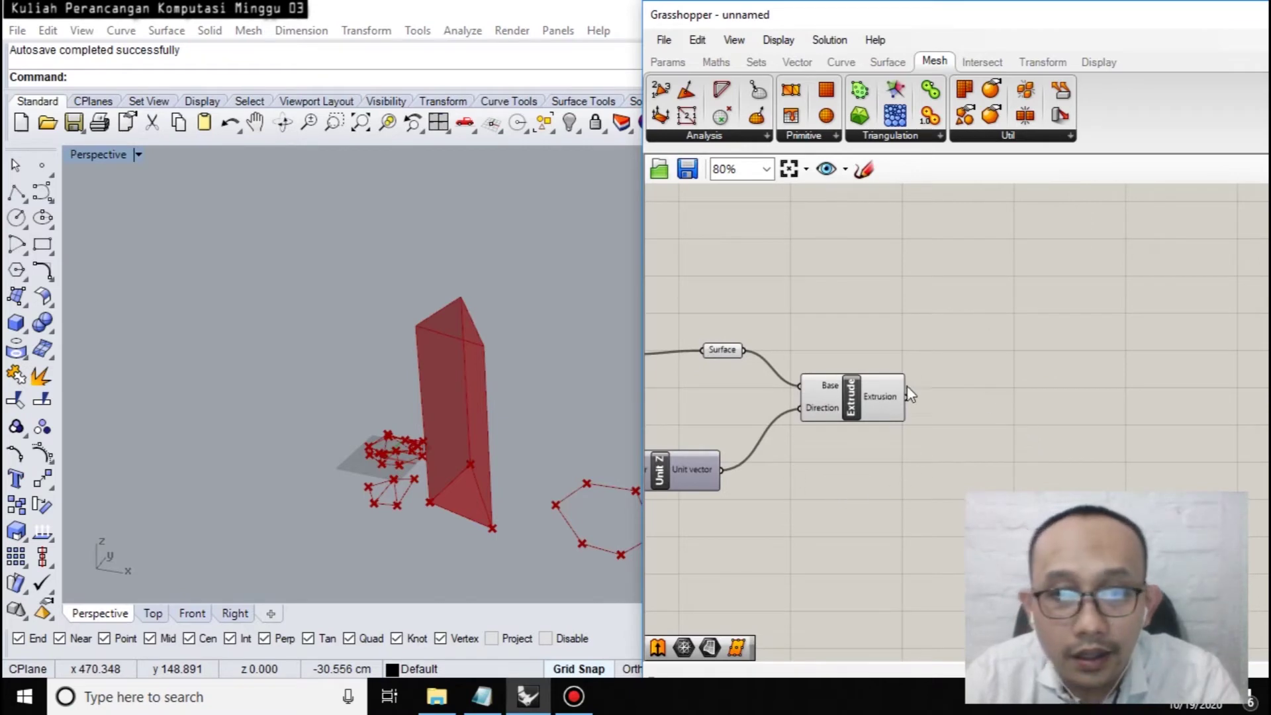
double_click(1022, 427)
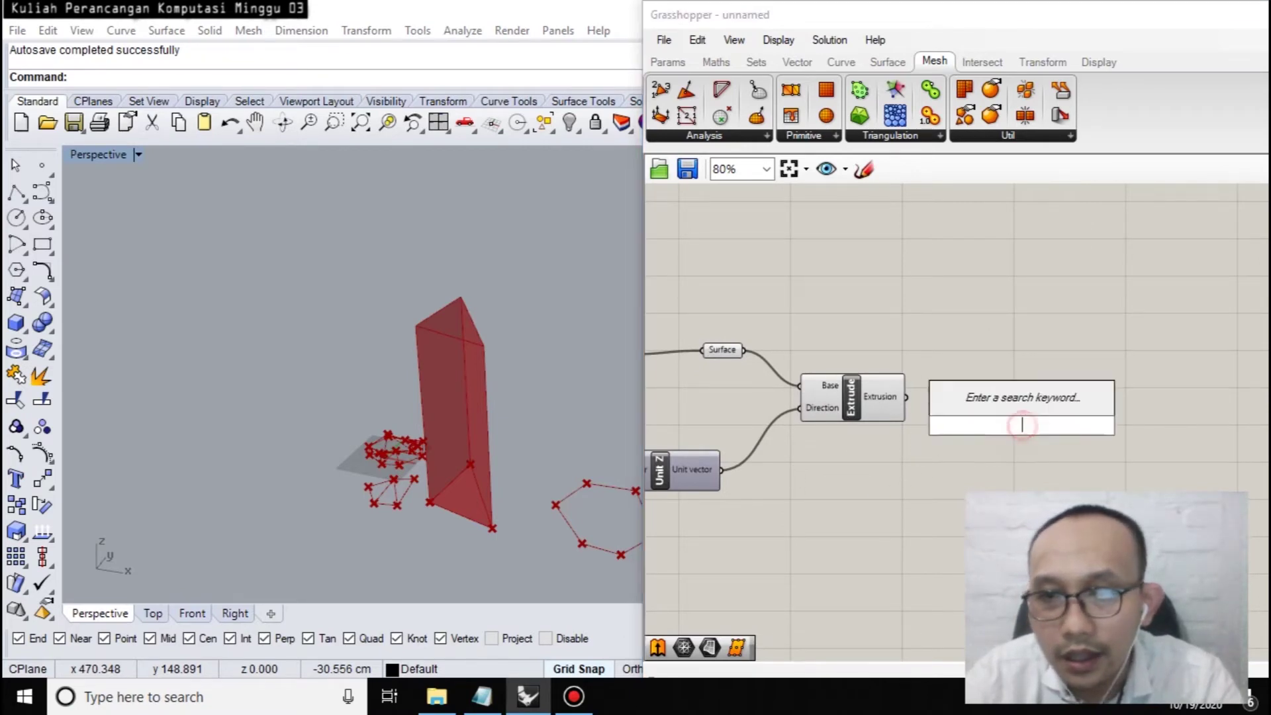
text(bend)
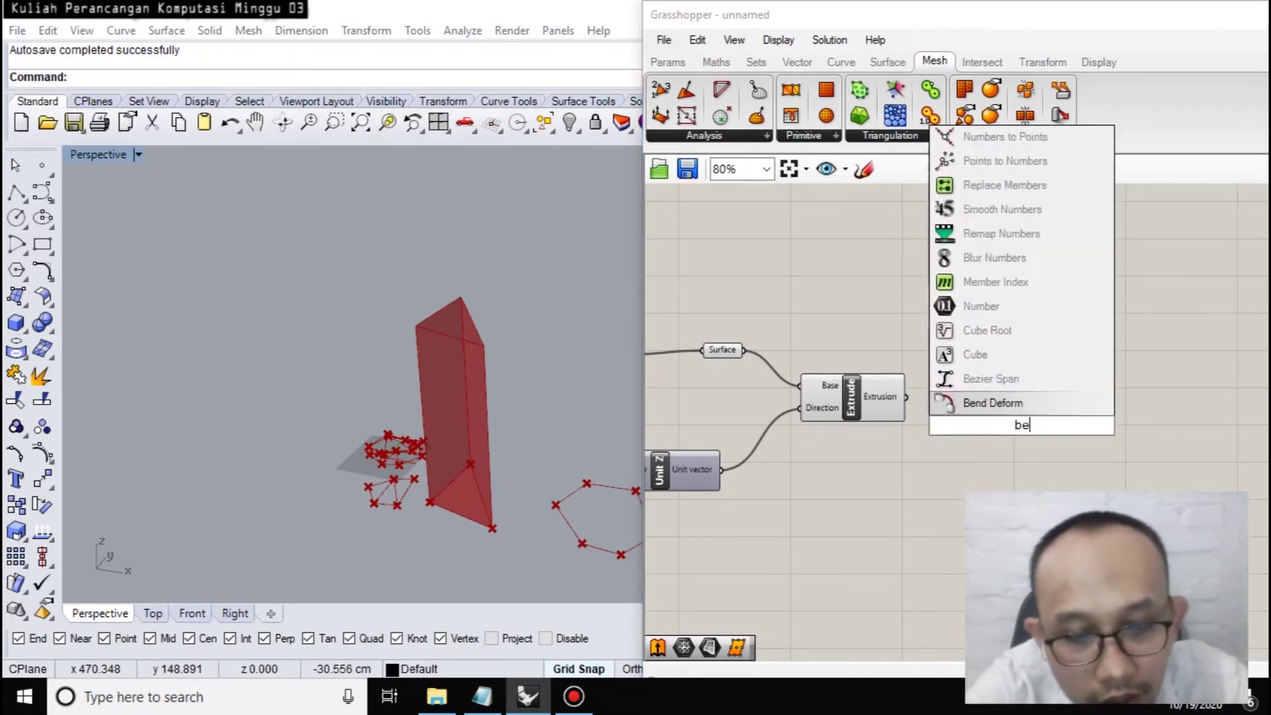
click(1037, 405)
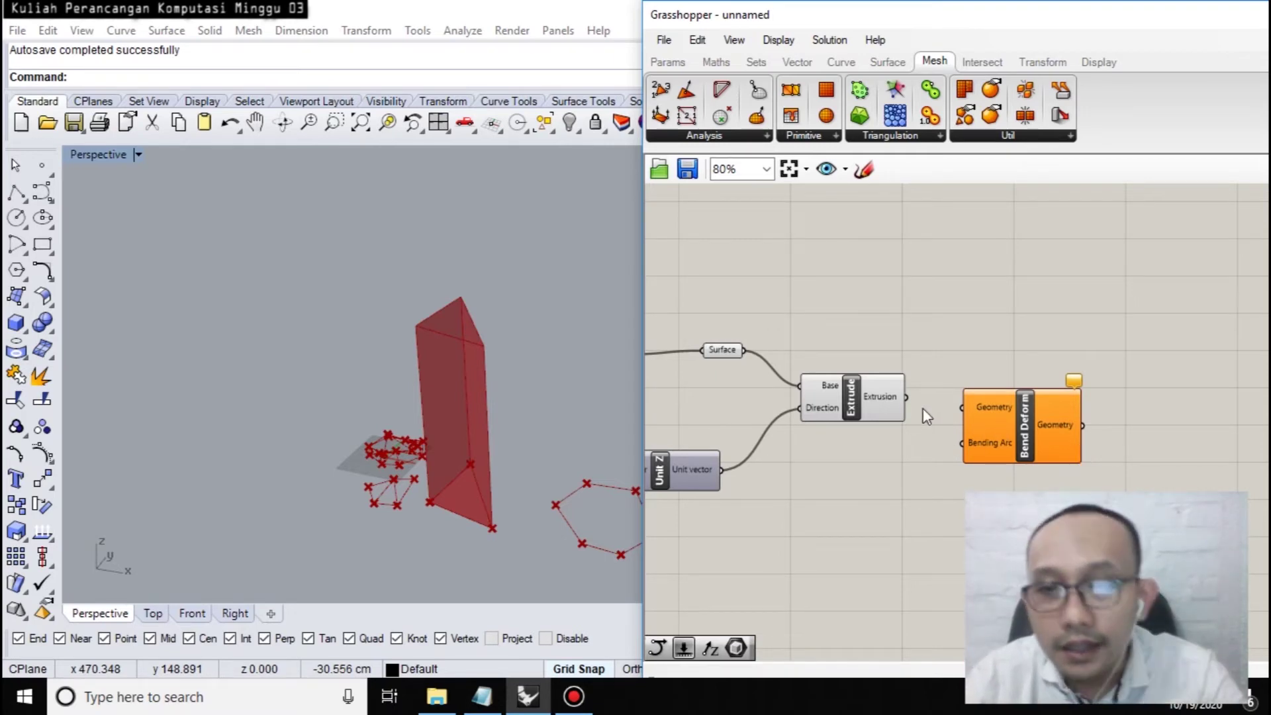
drag(907, 398, 1029, 437)
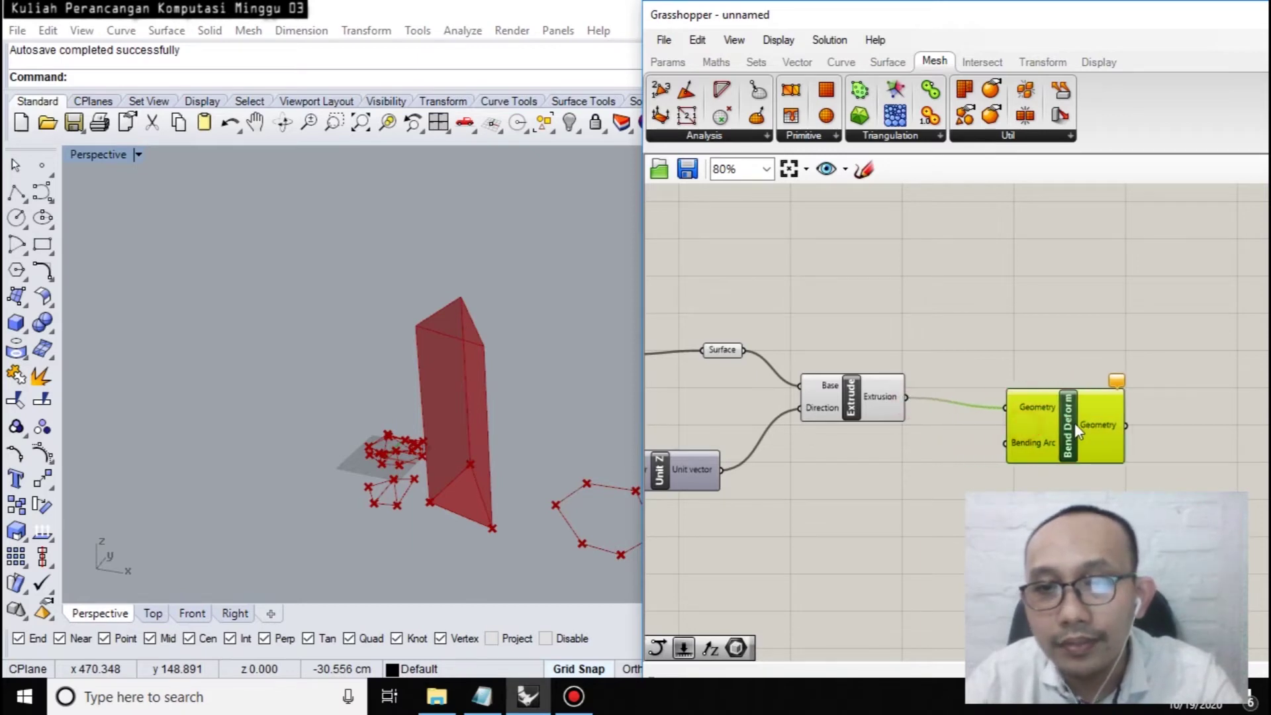
click(943, 485)
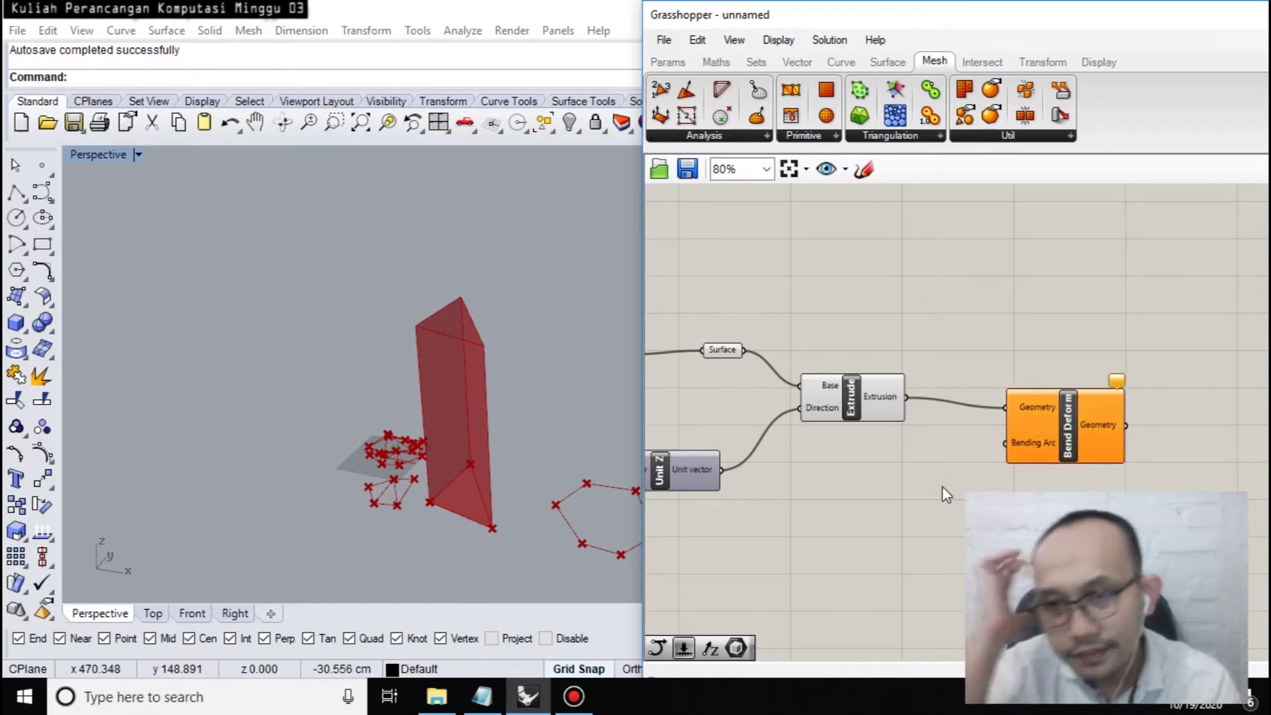
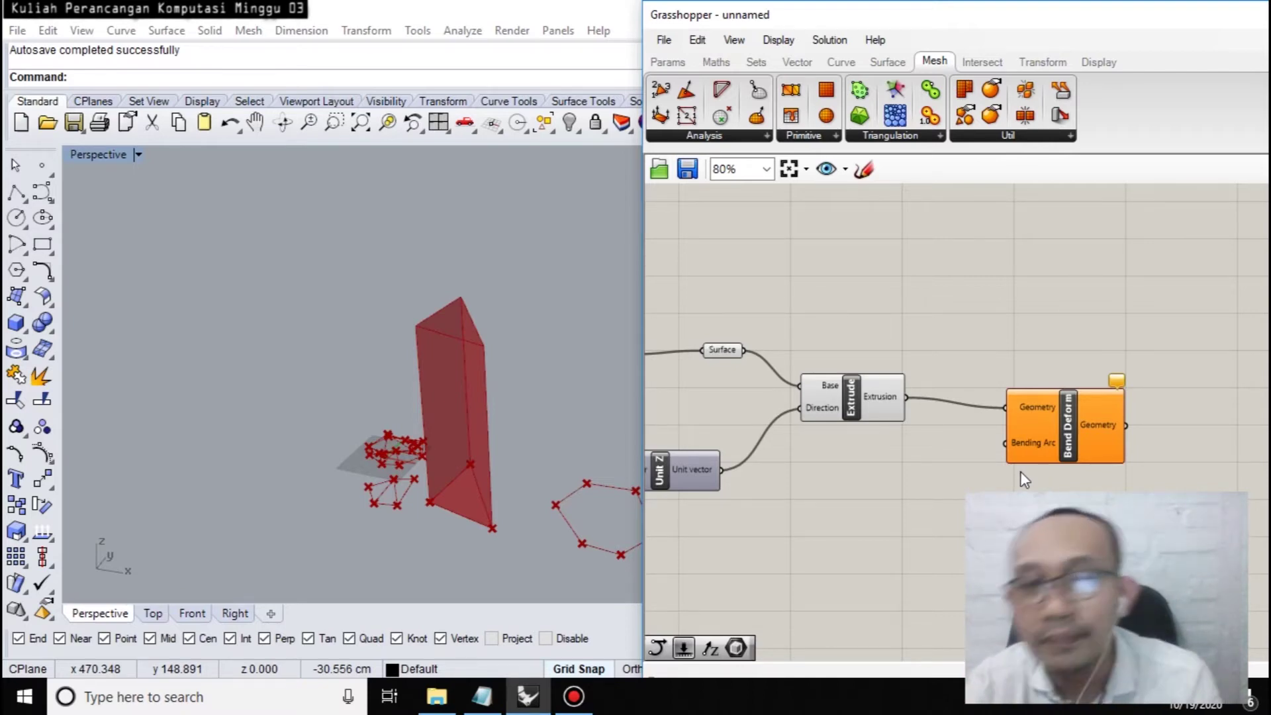
Add an Arc SED component below the Extrude component.
double_click(880, 493)
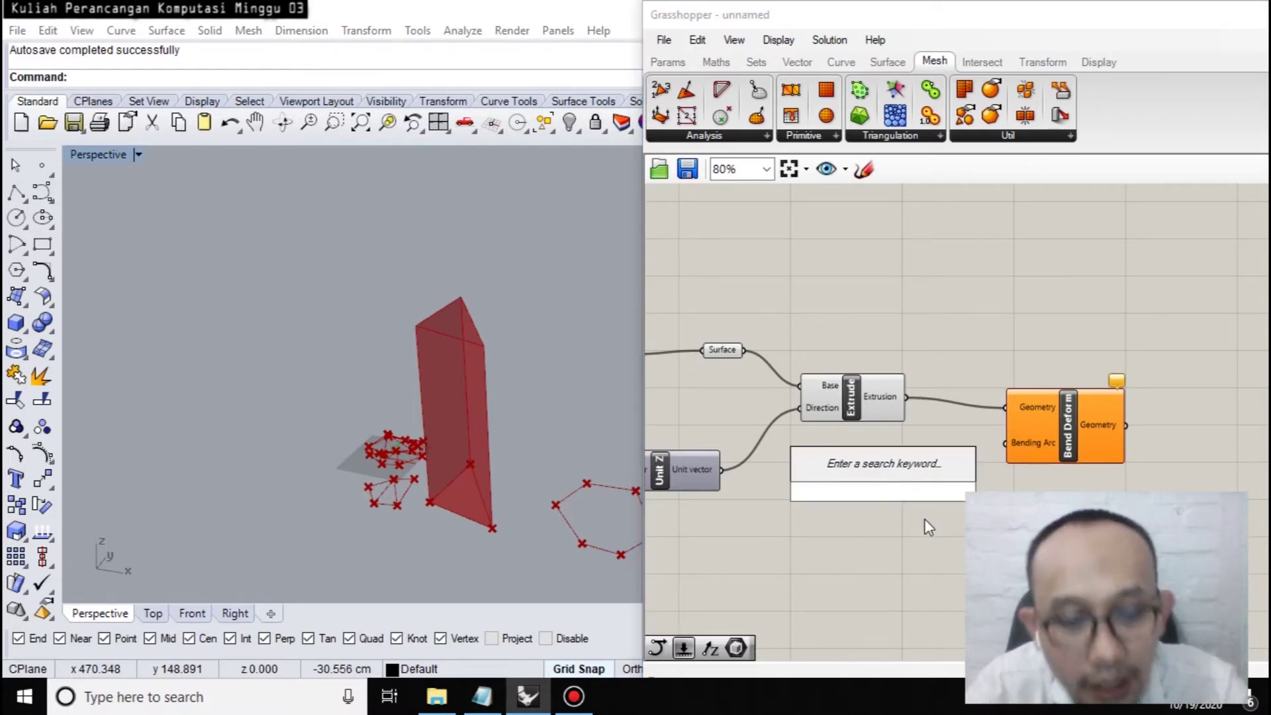
text(arc)
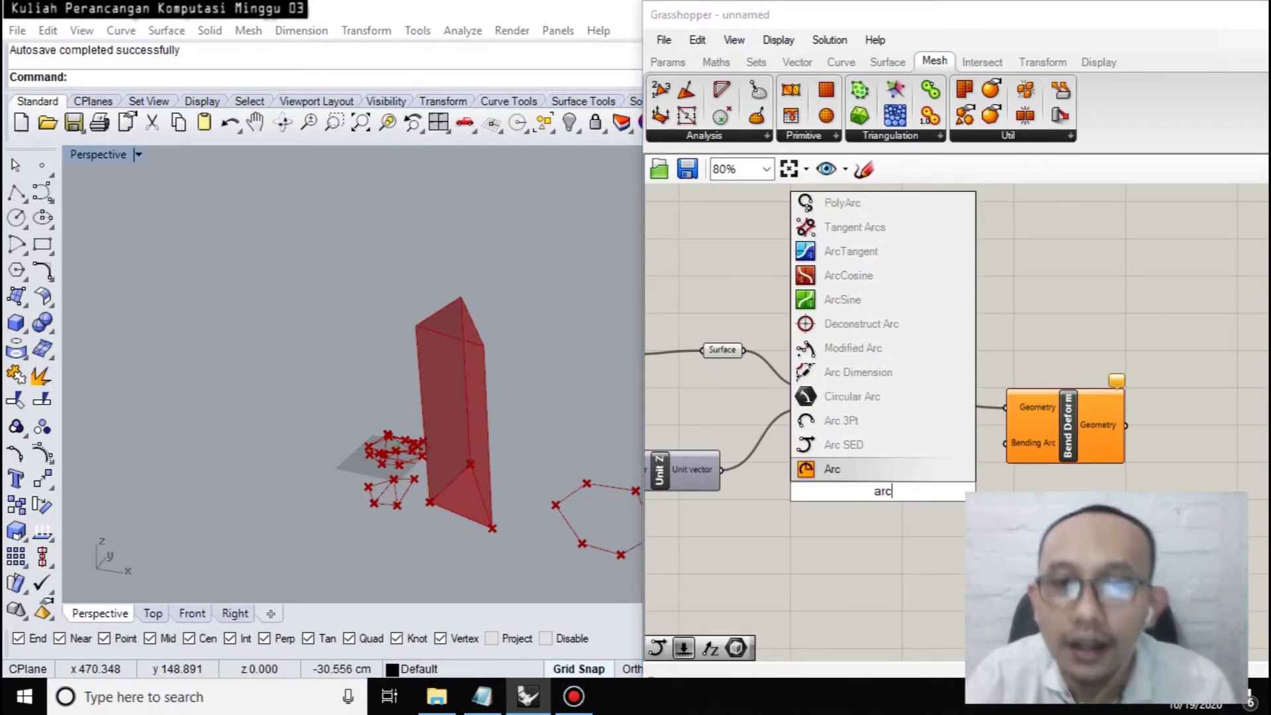
click(871, 445)
Rearrange the canvas by raising Bend Deform and Extrude and placing Arc SED beneath Bend Deform.
drag(1057, 440, 1079, 394)
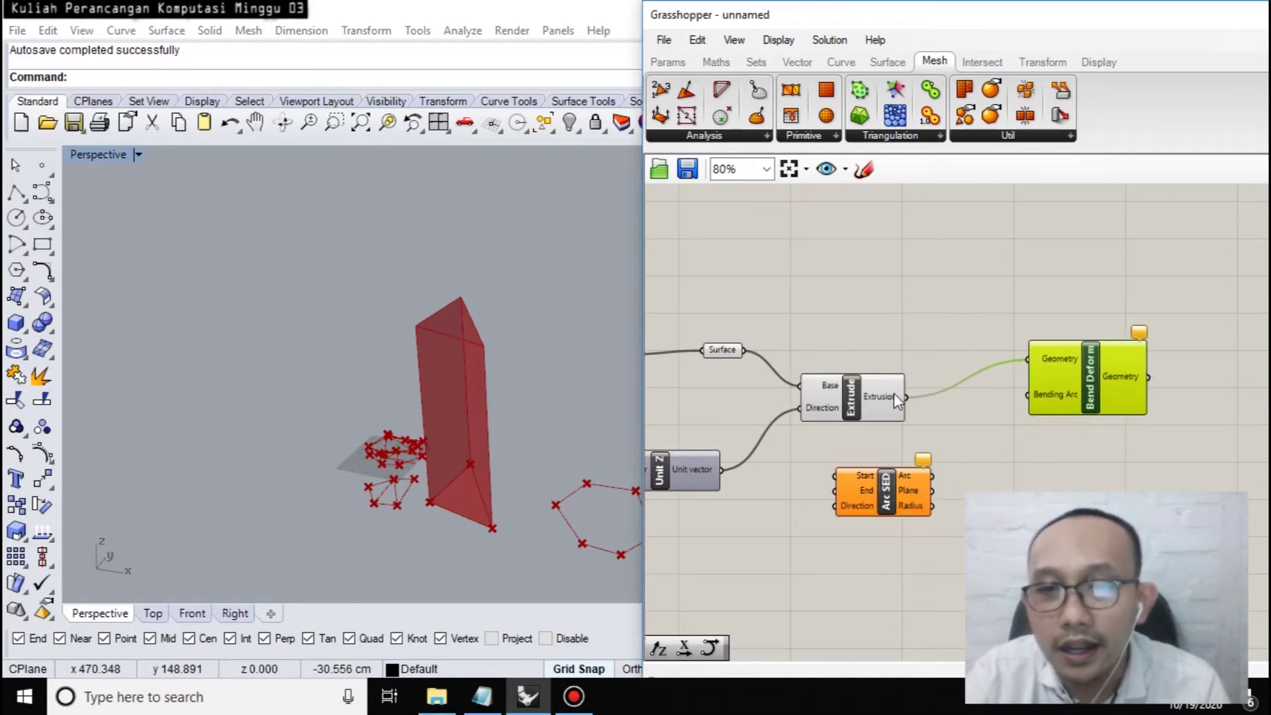
drag(885, 399, 868, 351)
drag(876, 492, 891, 474)
click(900, 502)
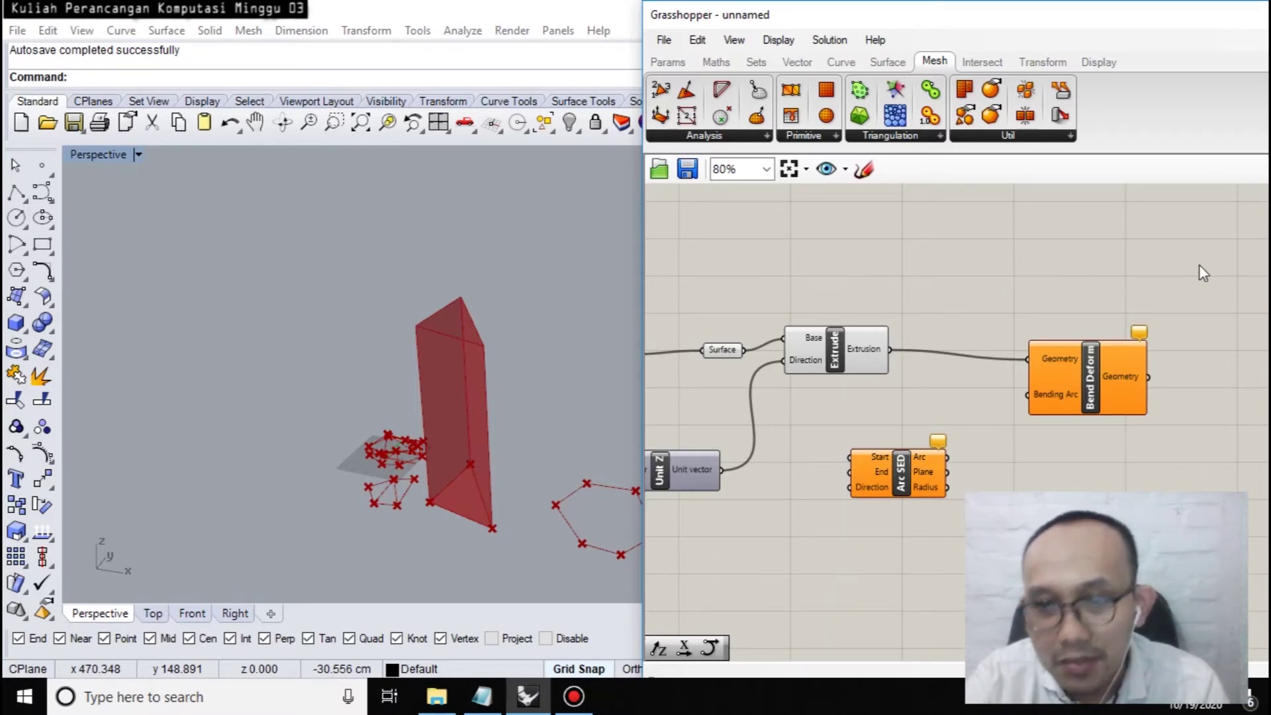
drag(899, 487, 928, 489)
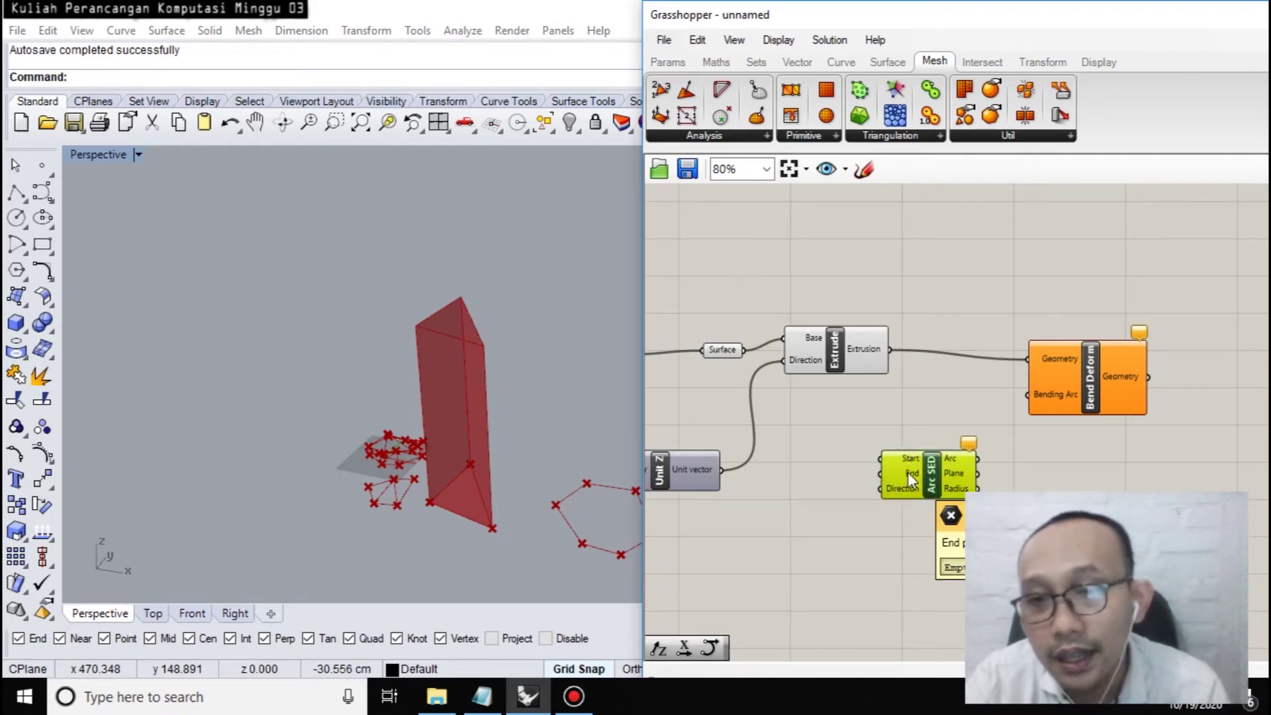
drag(906, 473, 995, 488)
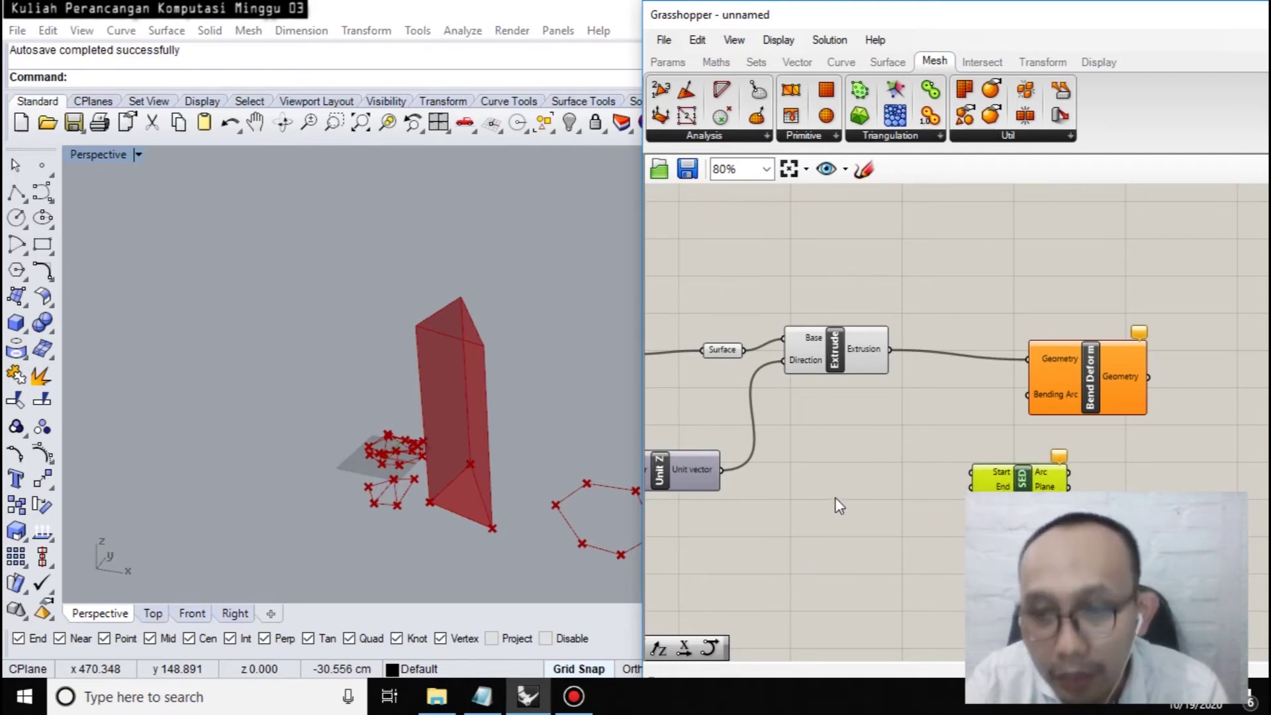
Add a Point parameter and connect it to the Start input of Arc SED.
double_click(873, 448)
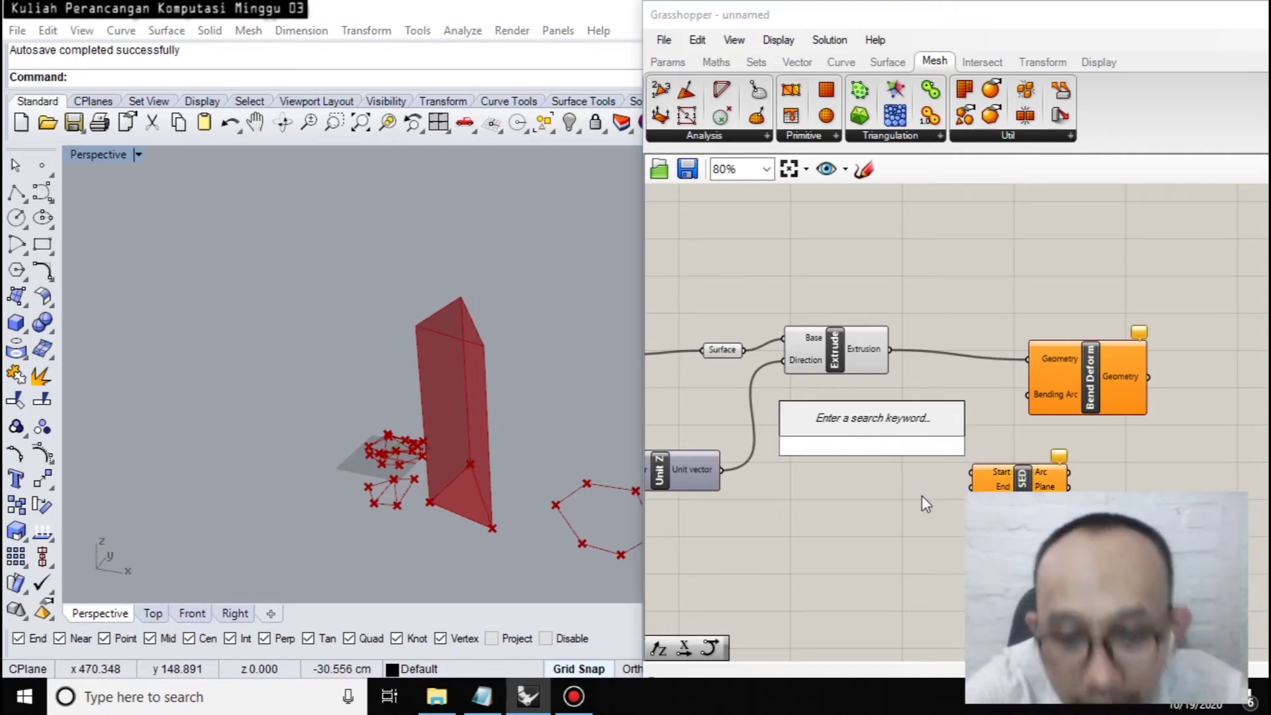
text(point)
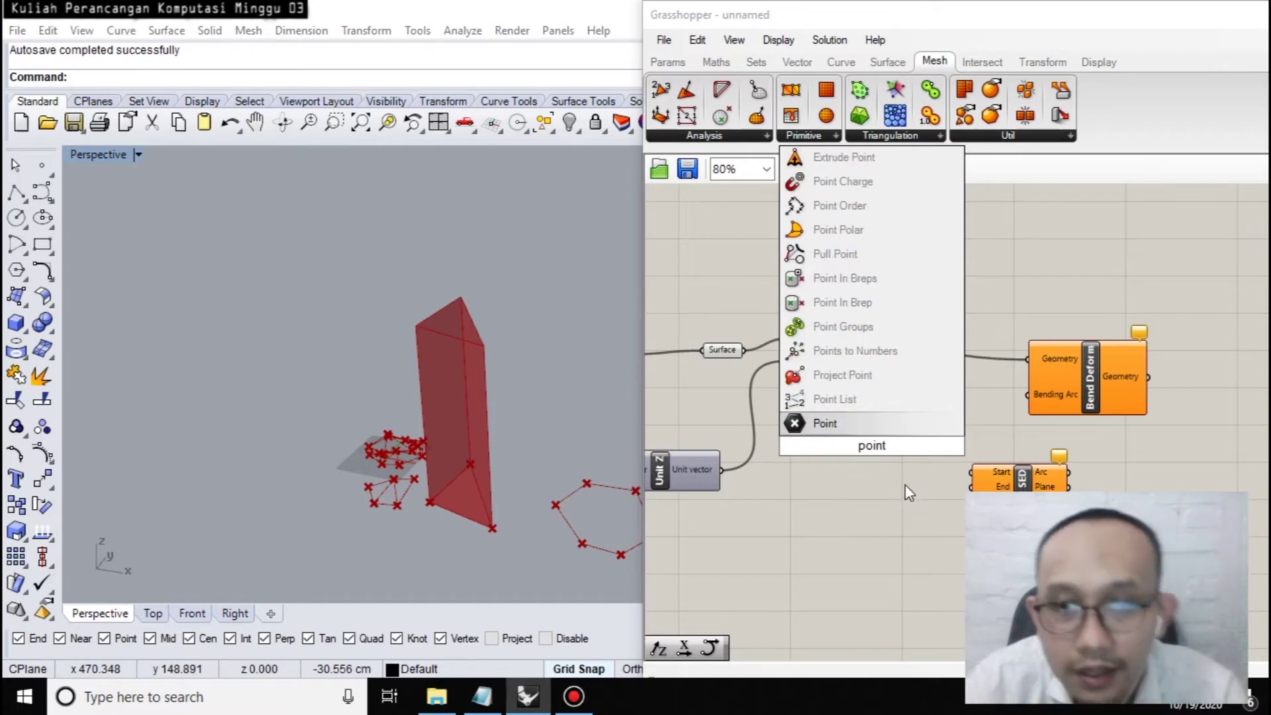
click(854, 427)
drag(889, 446, 971, 471)
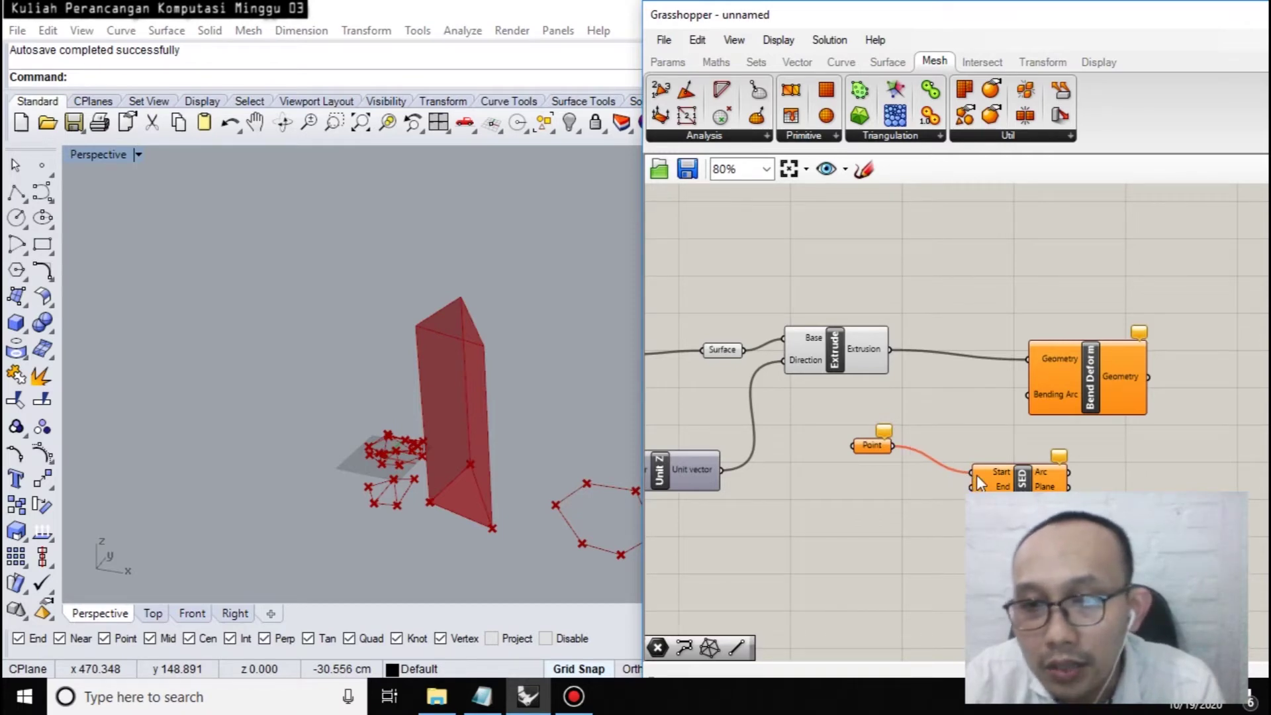
Add a second Point parameter and connect it to the End input of Arc SED.
double_click(824, 501)
text(point)
click(810, 479)
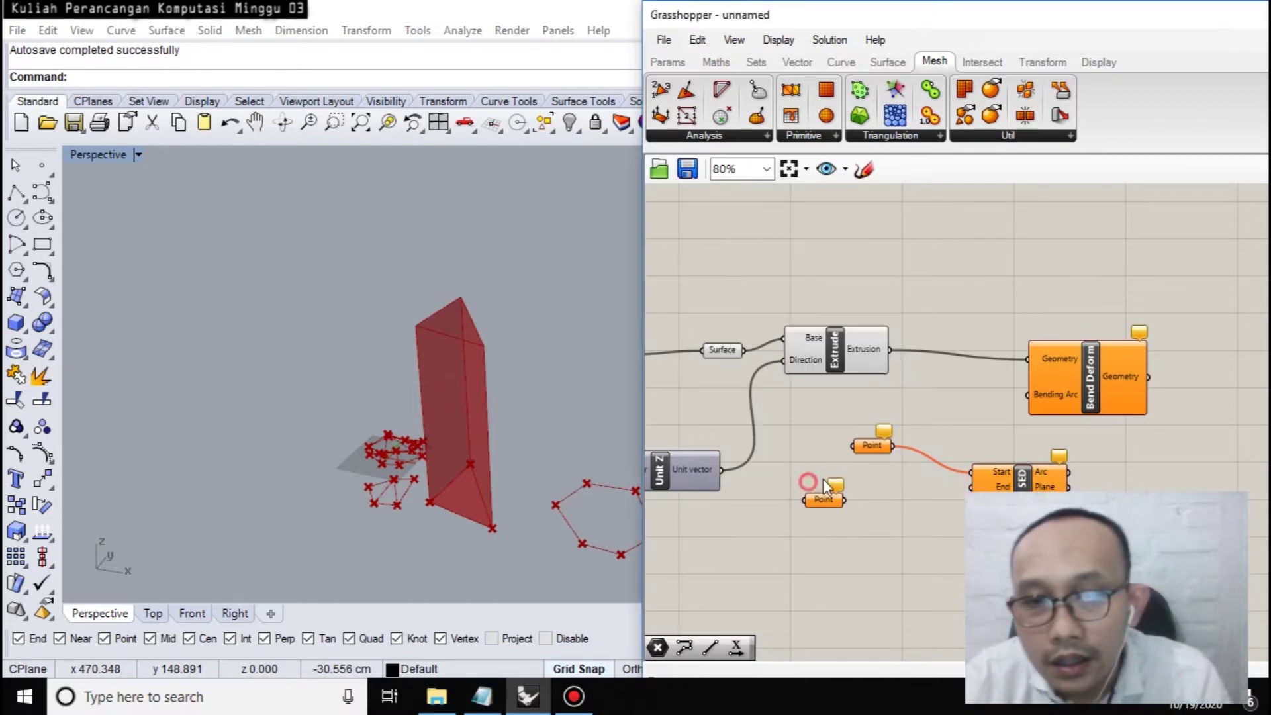
drag(845, 499, 951, 483)
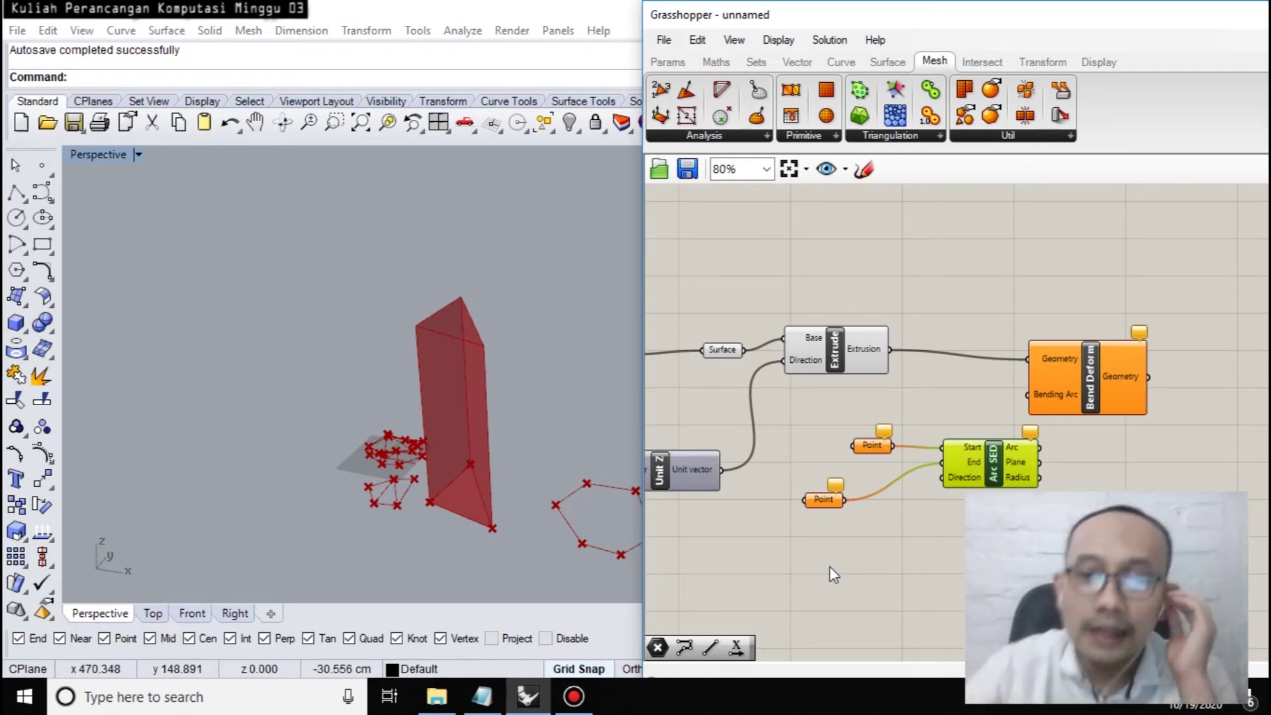
Add a Unit Z component connected to the Direction input of Arc SED, and shift Bend Deform away to make room.
double_click(829, 566)
text(z)
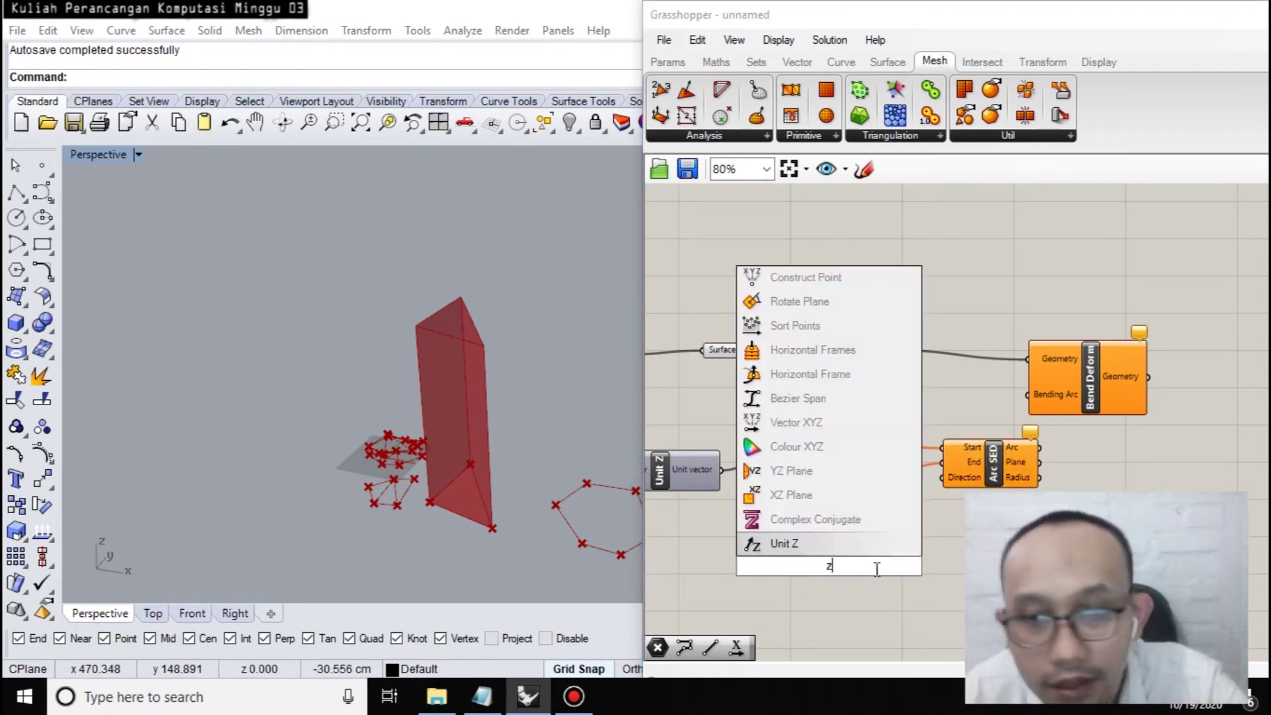
click(798, 542)
drag(943, 477, 881, 566)
drag(1097, 389, 1161, 376)
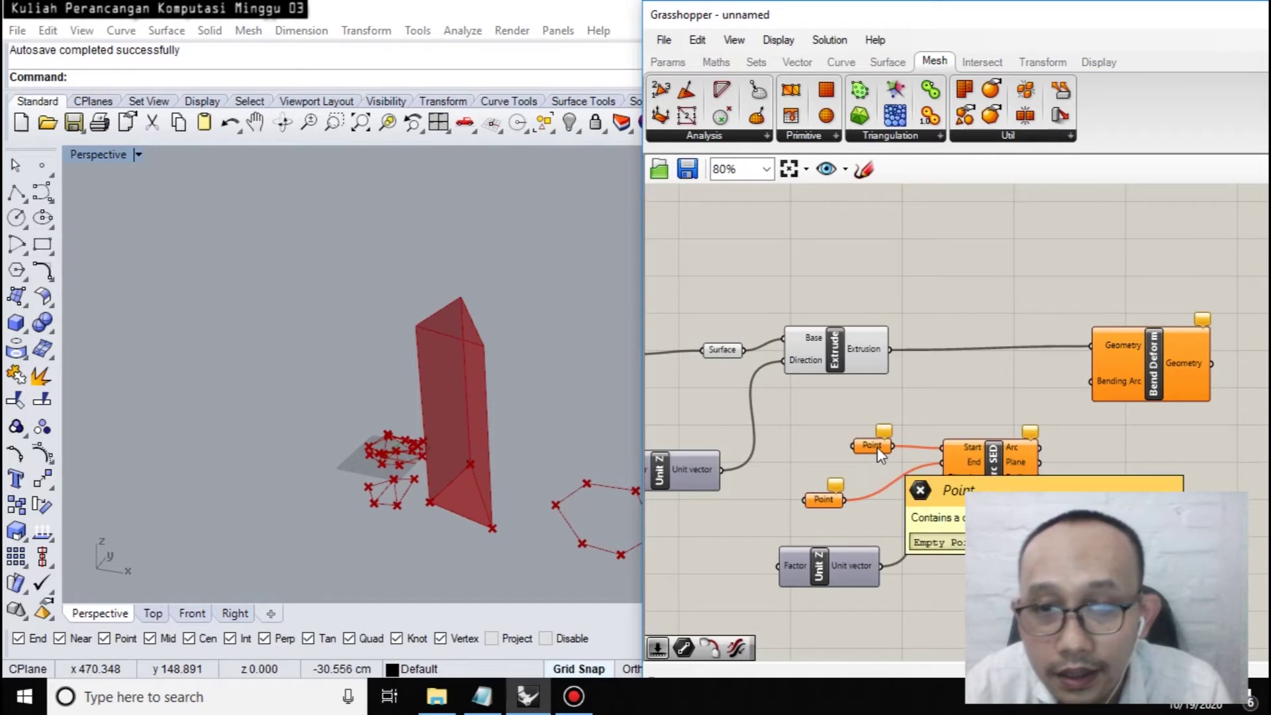
Assign one point to the Start Point parameter, placed inside the prism's triangular base.
click(821, 501)
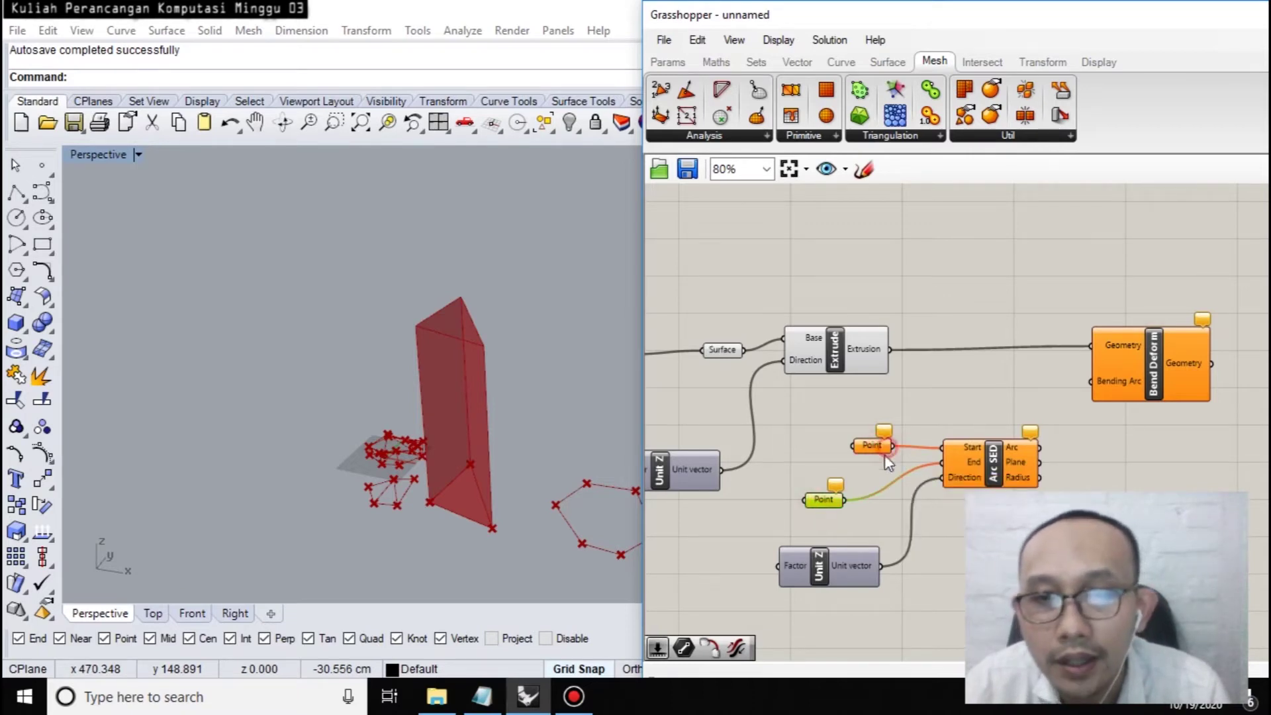
click(873, 448)
right_click(872, 448)
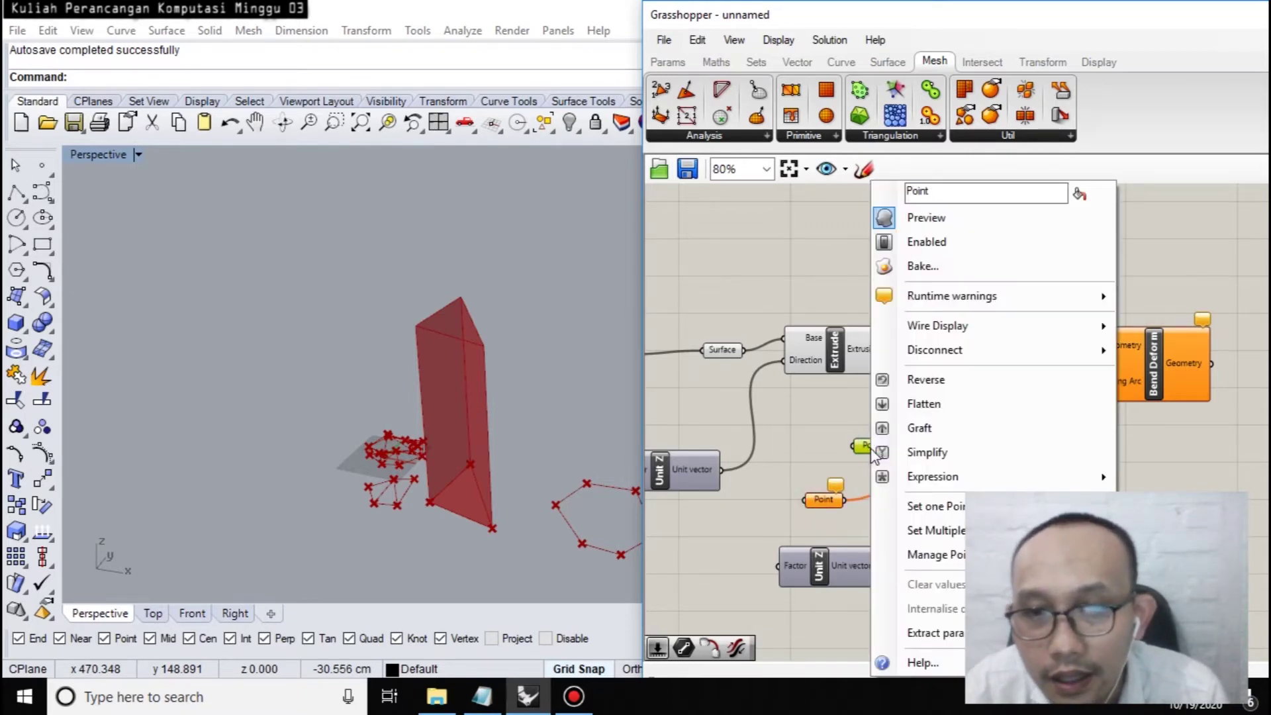
click(912, 508)
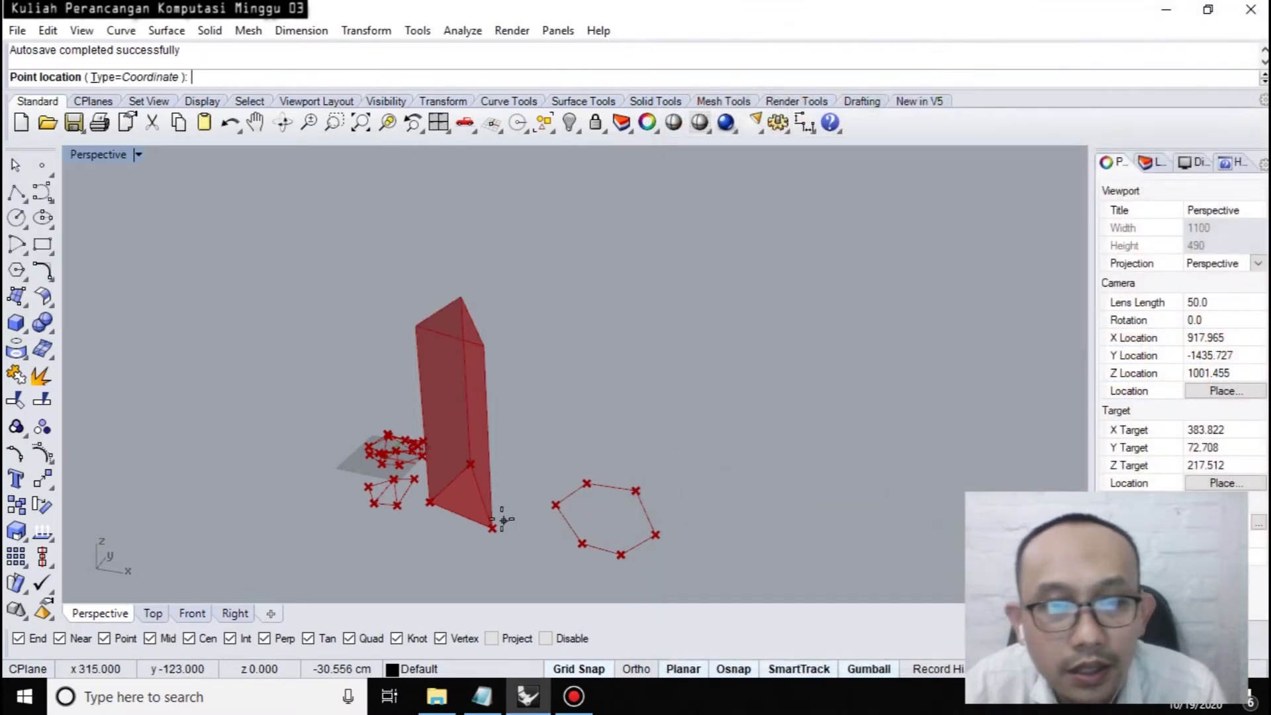
right_drag(464, 498, 472, 429)
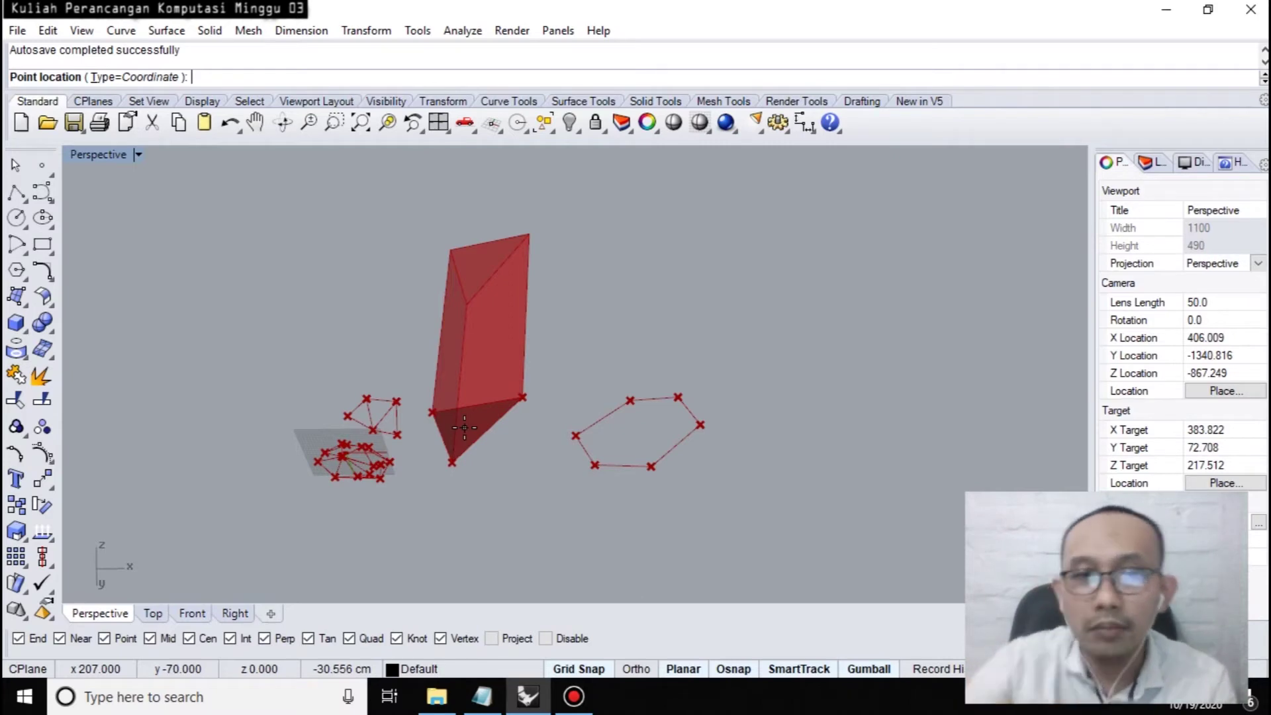
click(464, 428)
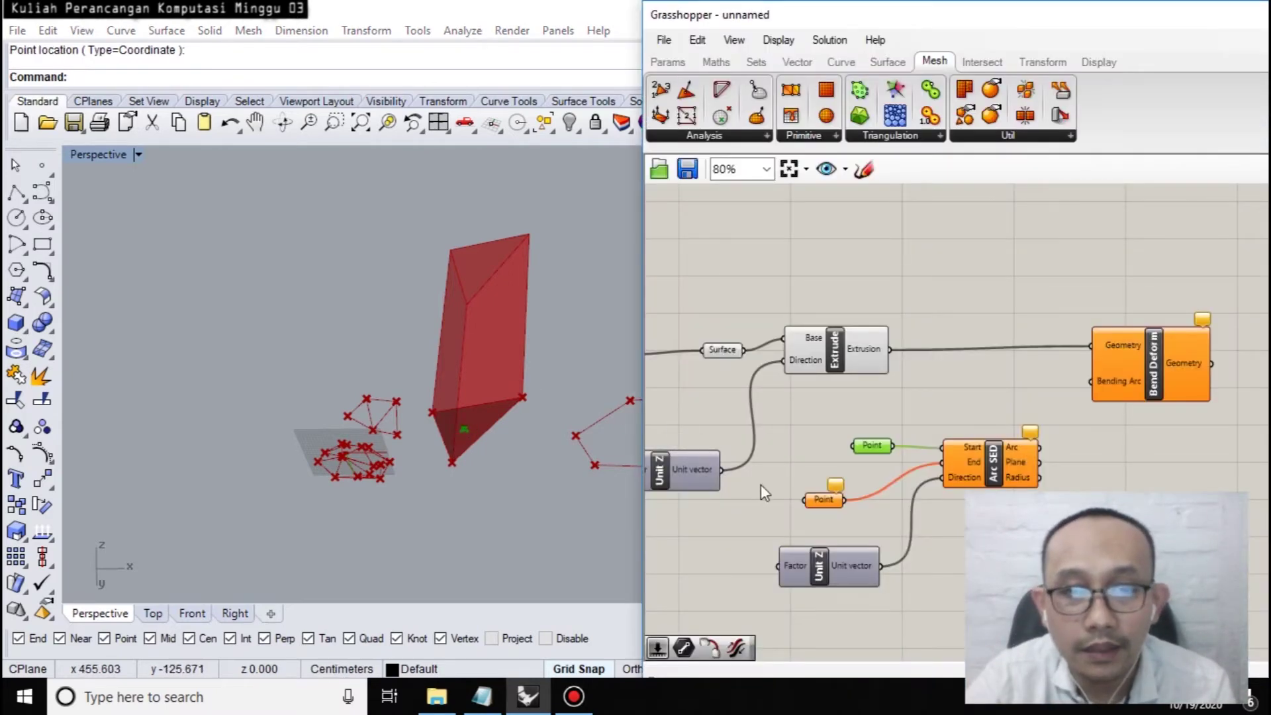
Assign one point to the End Point parameter, placed far from the prism at about x 591, y 1498.
right_click(824, 501)
click(867, 506)
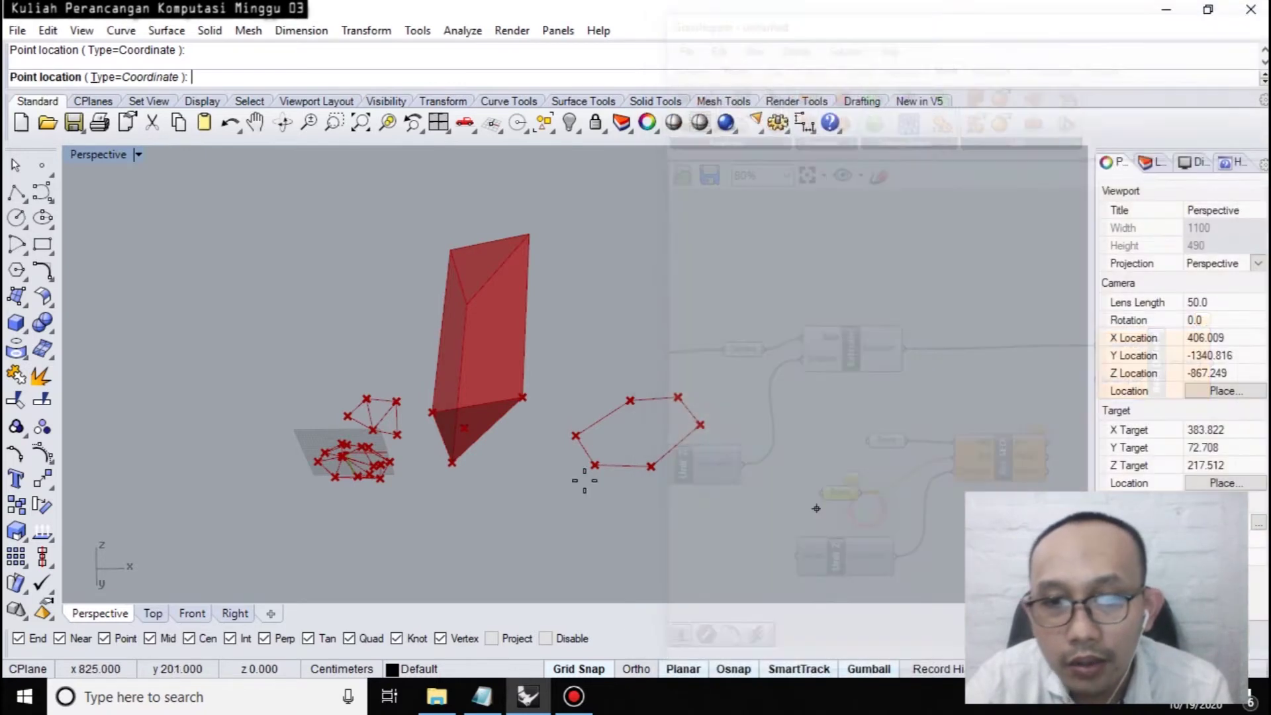
right_drag(585, 363, 386, 425)
click(627, 386)
scroll(579, 408, up, 3)
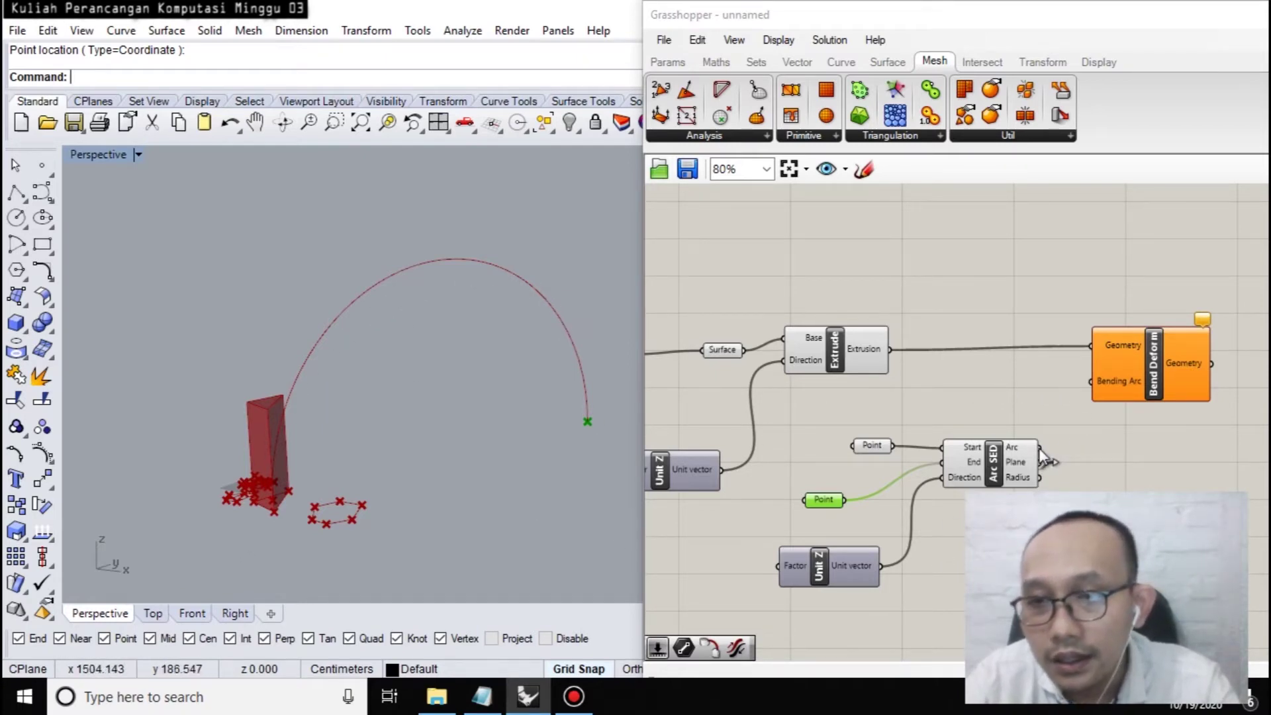
Connect the Arc output of Arc SED to the Bending Arc input of Bend Deform and turn off the preview of Extrude.
drag(1039, 449, 1078, 381)
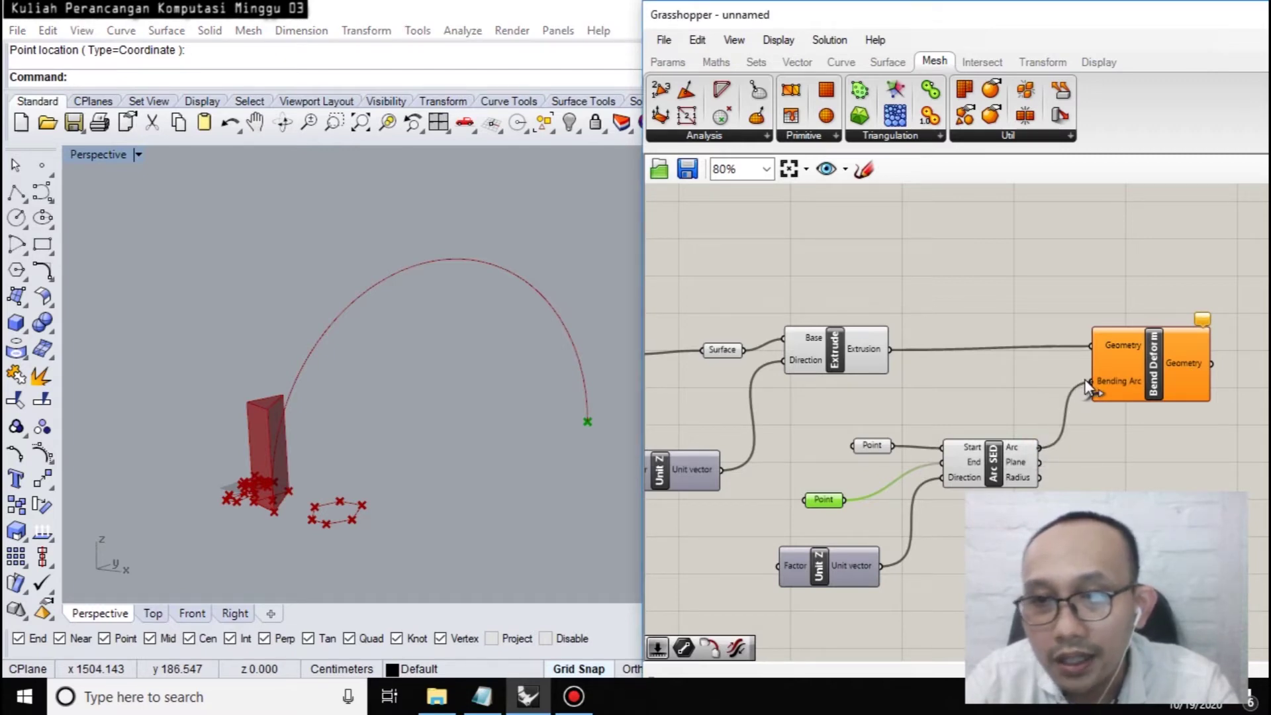
mouse_move(371, 421)
right_down()
mouse_move(308, 416)
mouse_move(346, 417)
right_up()
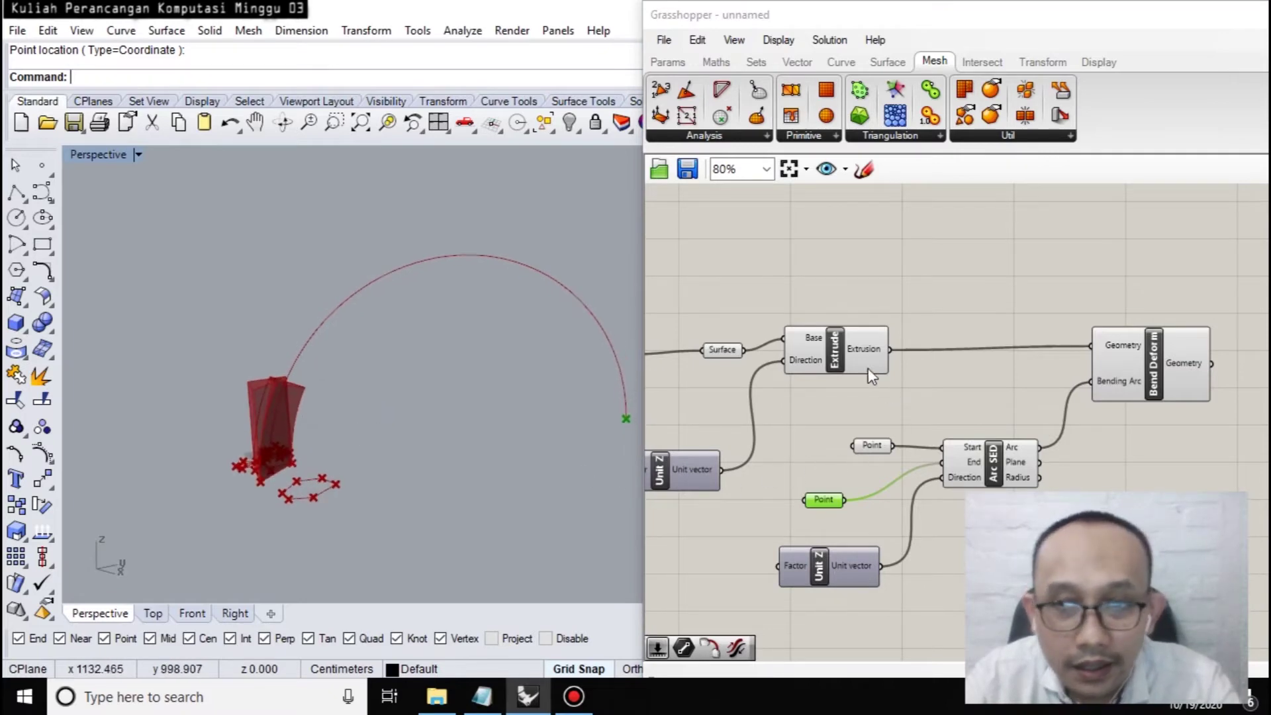
right_click(854, 355)
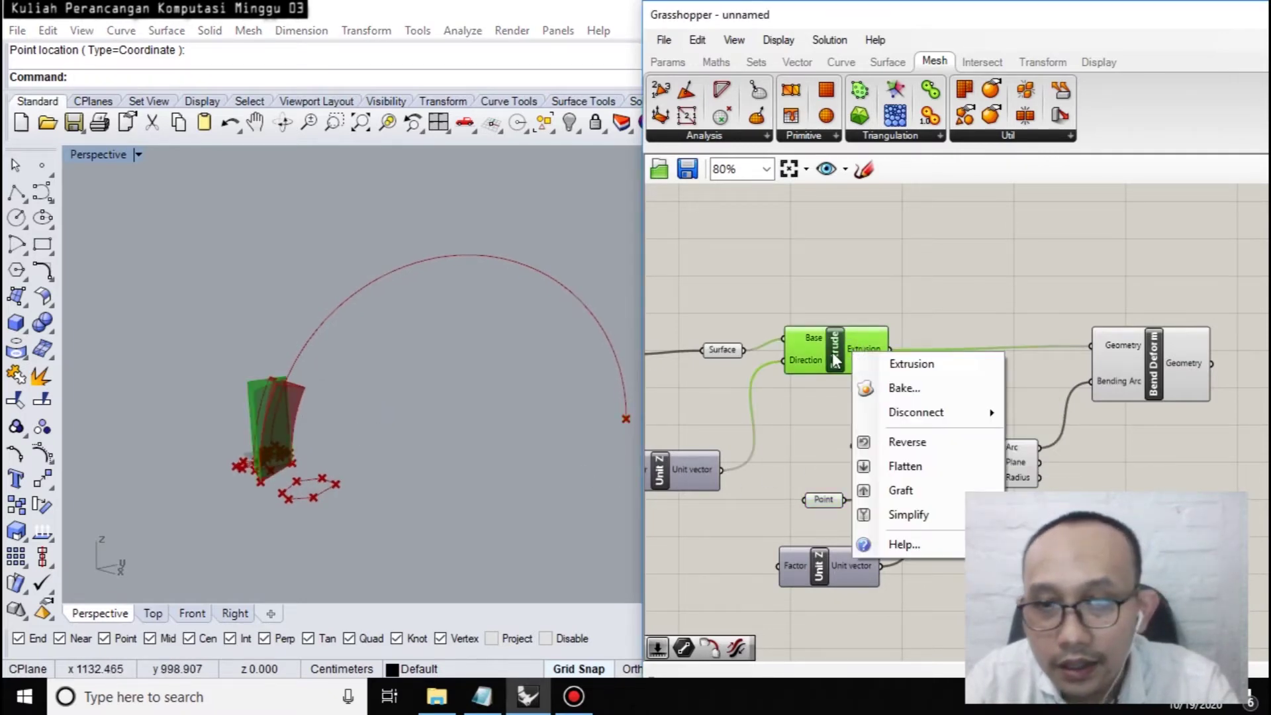
click(836, 360)
right_click(832, 352)
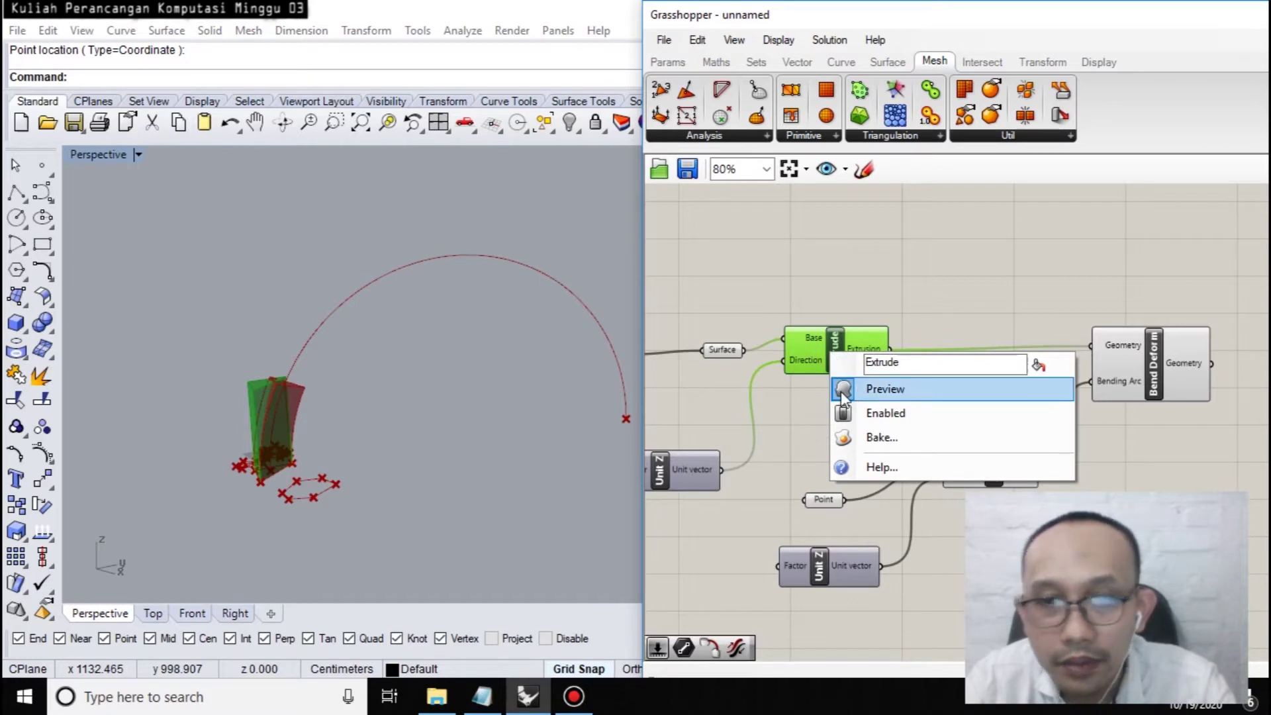
click(842, 390)
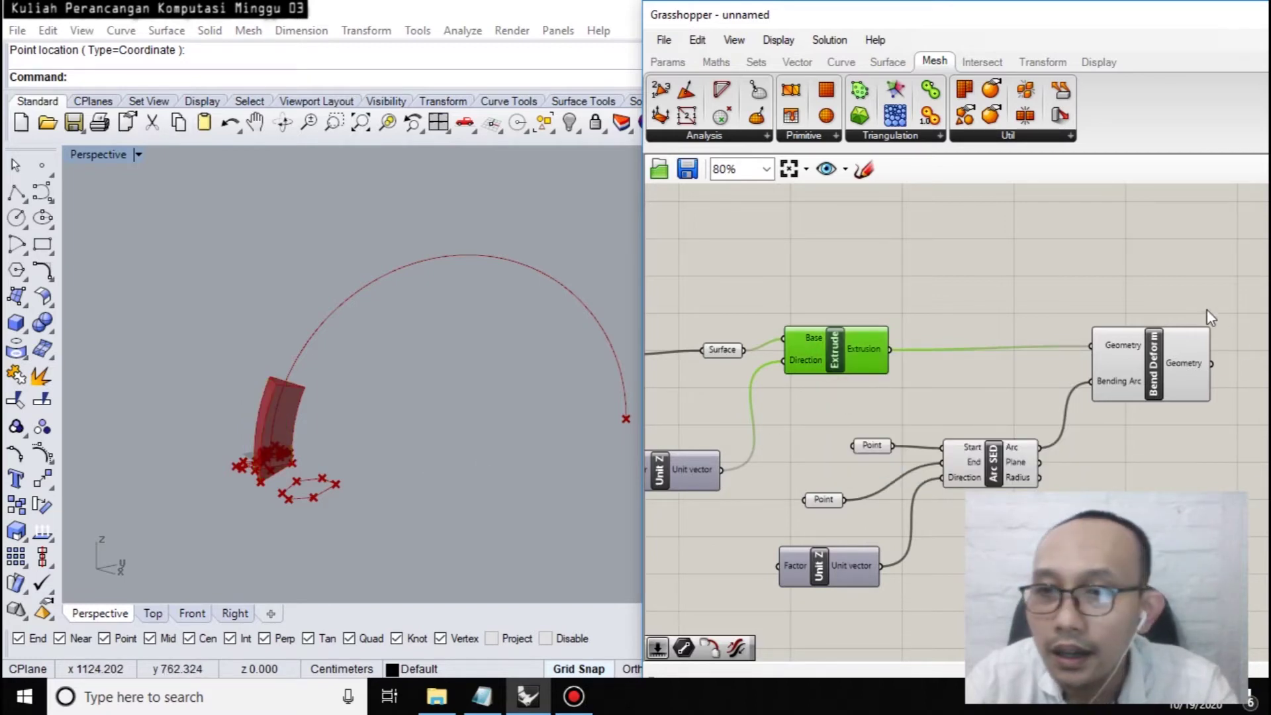
Select the End Point parameter and move its point closer to the prism with the gumball to tighten the bend.
mouse_move(1205, 362)
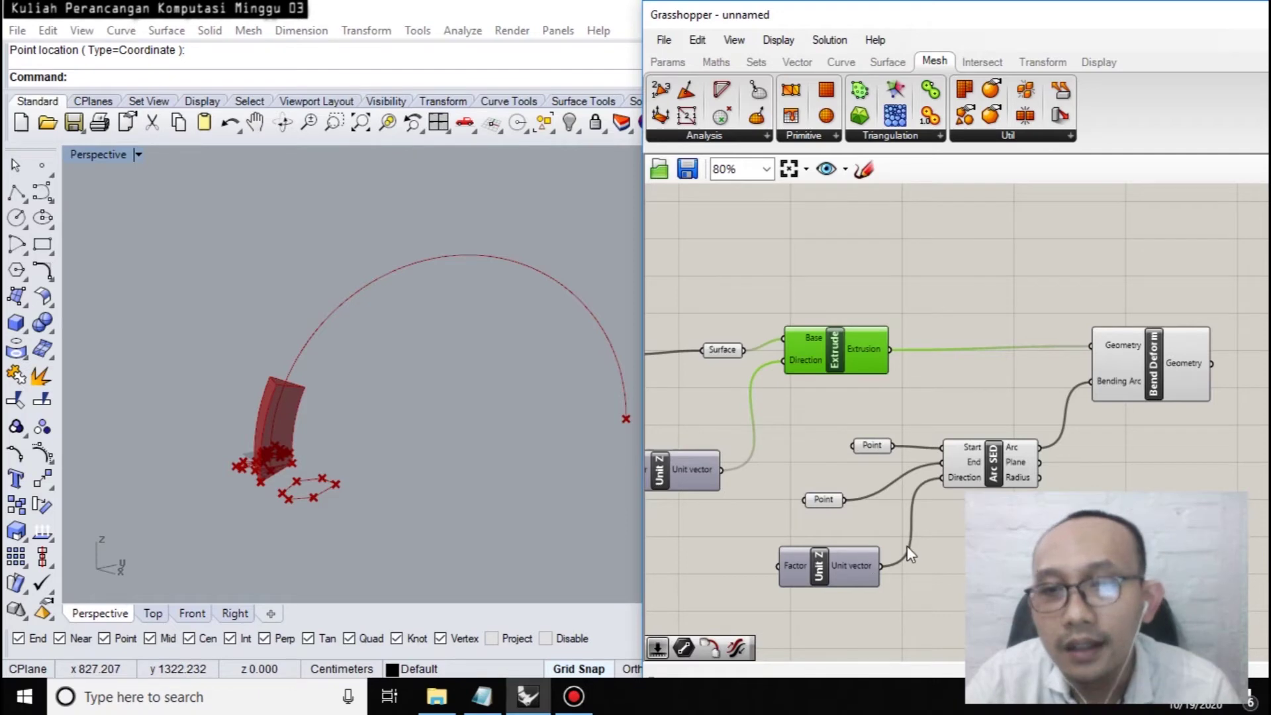
right_drag(348, 431, 519, 428)
right_drag(463, 315, 288, 504)
right_drag(434, 375, 488, 249)
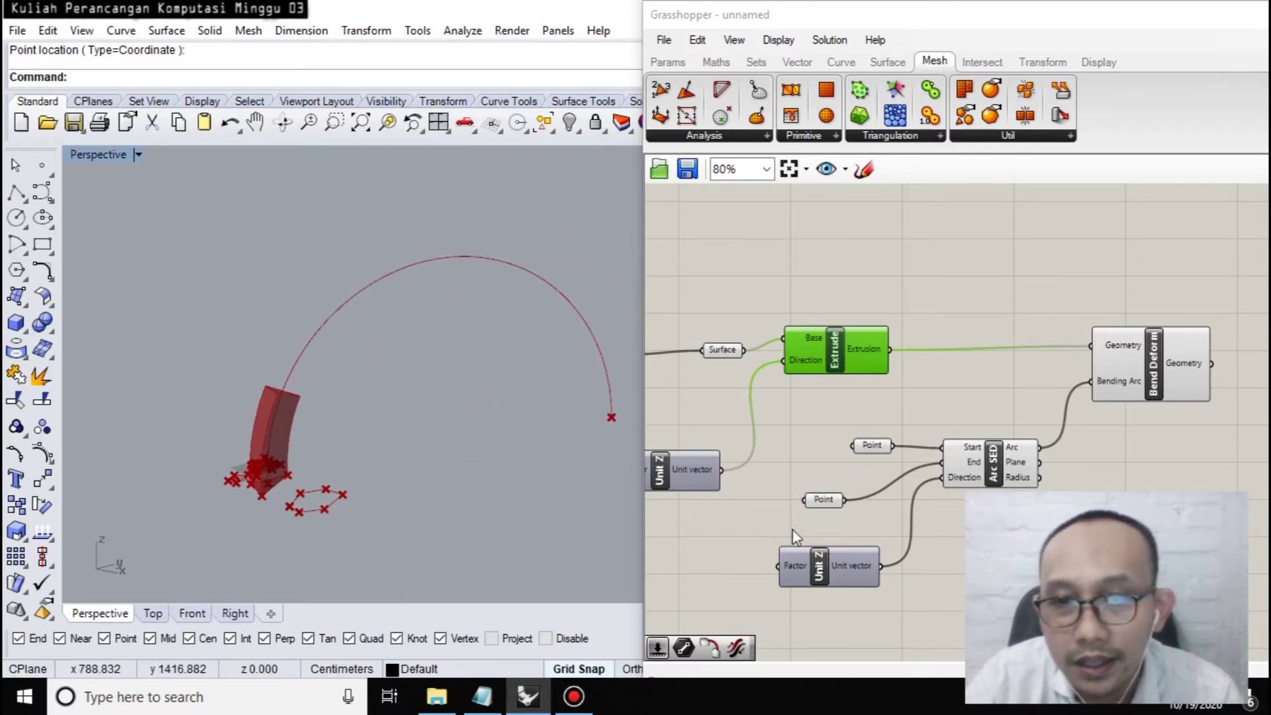
mouse_move(839, 510)
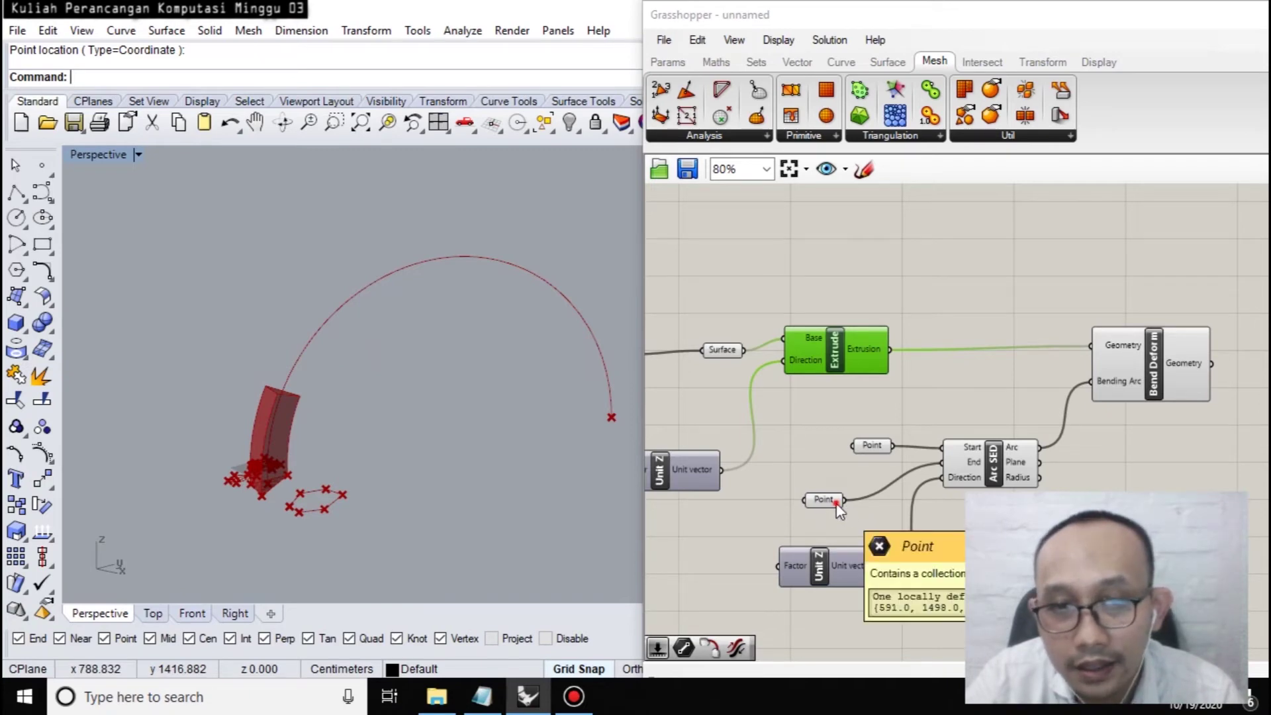
click(824, 501)
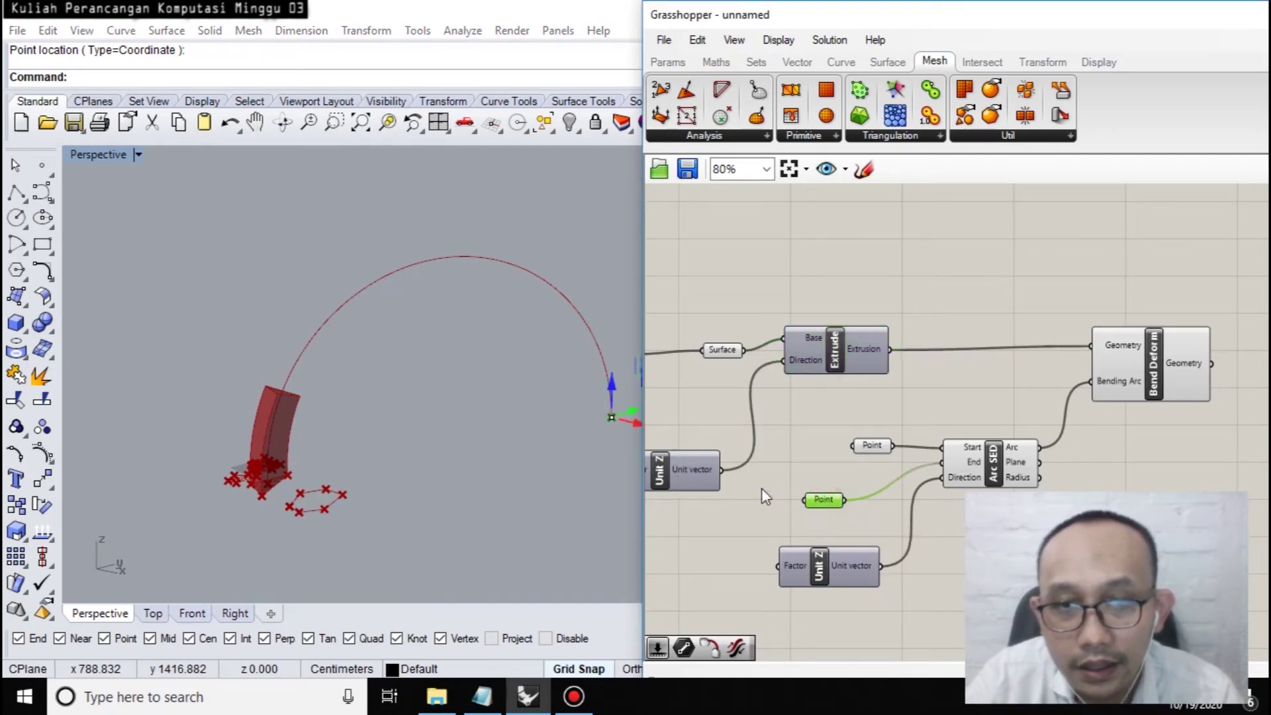
drag(630, 410, 471, 342)
drag(487, 357, 570, 395)
right_drag(570, 395, 573, 502)
drag(614, 458, 521, 525)
right_drag(521, 525, 556, 364)
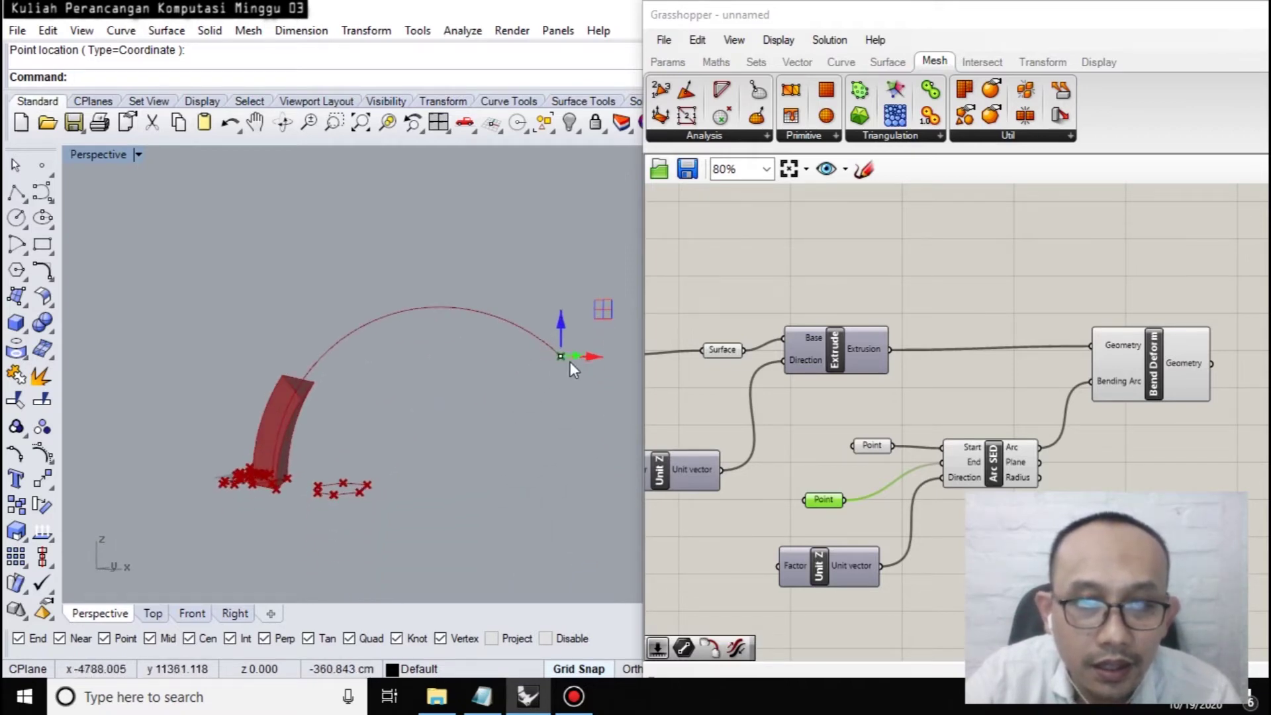
Move the arc's end point along the X axis to shorten the arc further and curl the prism more strongly.
drag(587, 356, 381, 376)
right_drag(381, 376, 419, 514)
drag(407, 442, 424, 487)
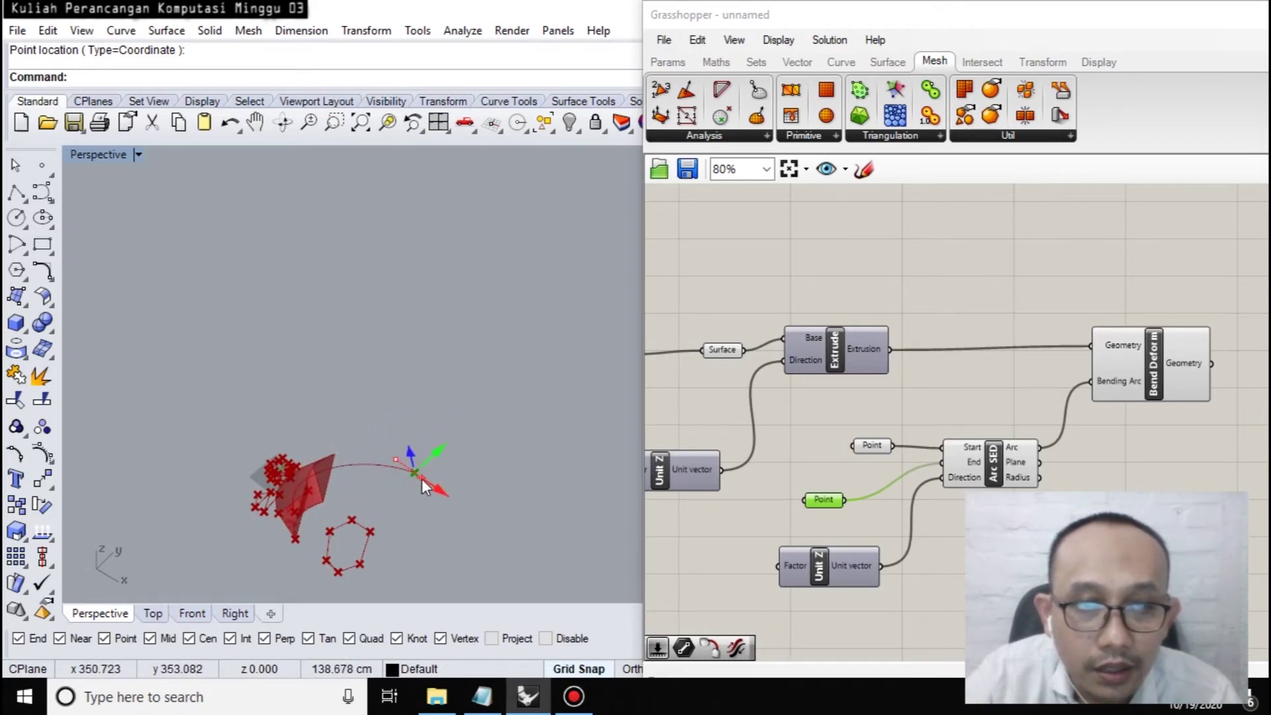
Set the Number Slider feeding the extrusion's Unit Z factor to 1000.
click(774, 428)
scroll(858, 415, down, 1)
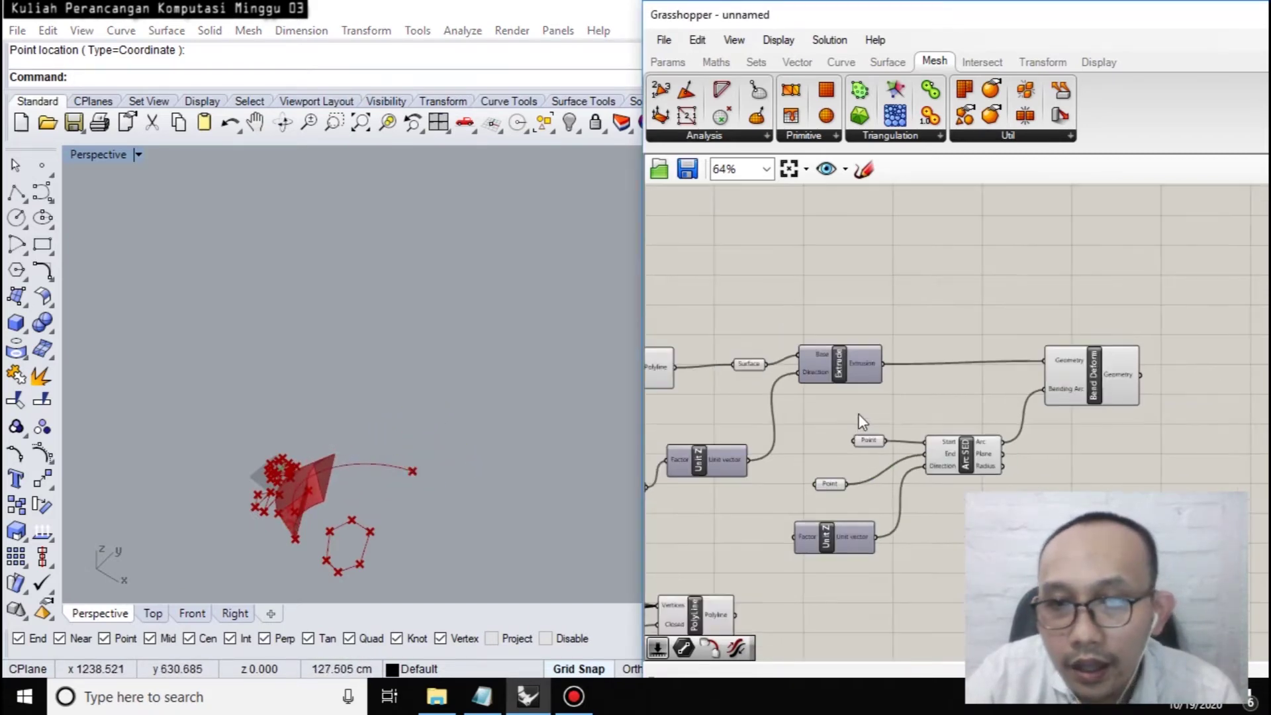
right_drag(805, 463, 1069, 456)
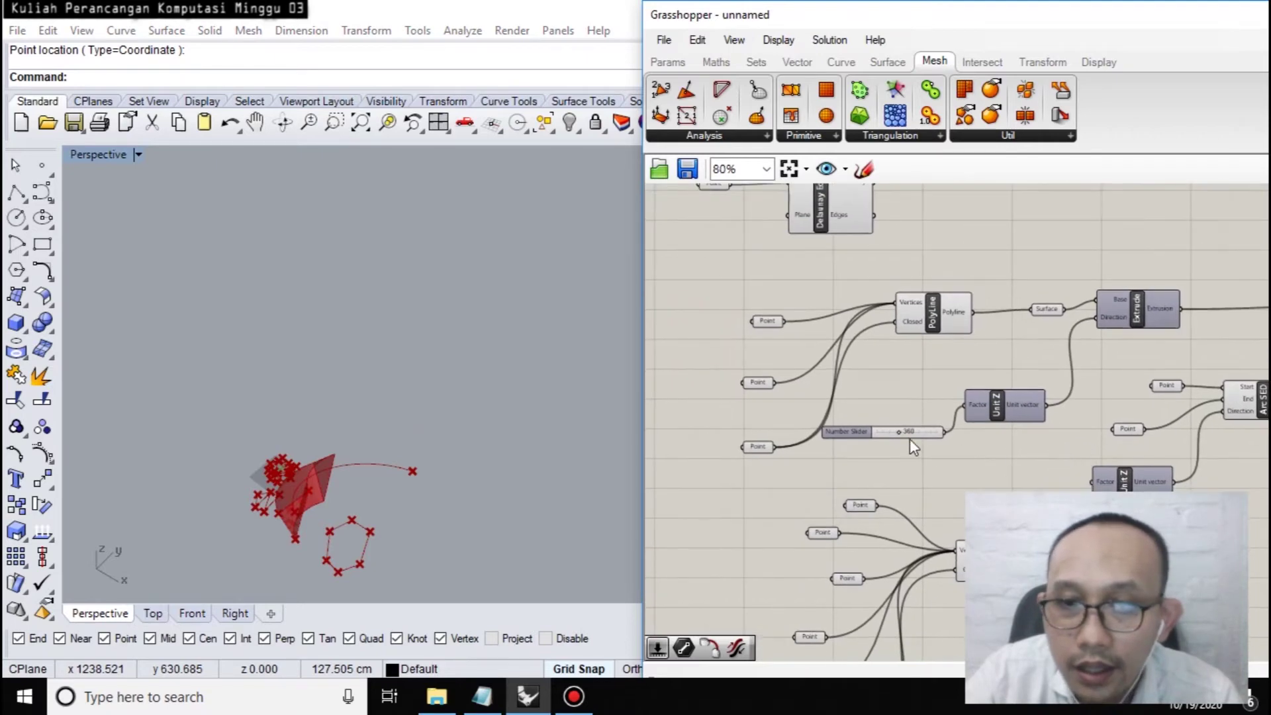
scroll(910, 439, up, 4)
scroll(1006, 460, down, 4)
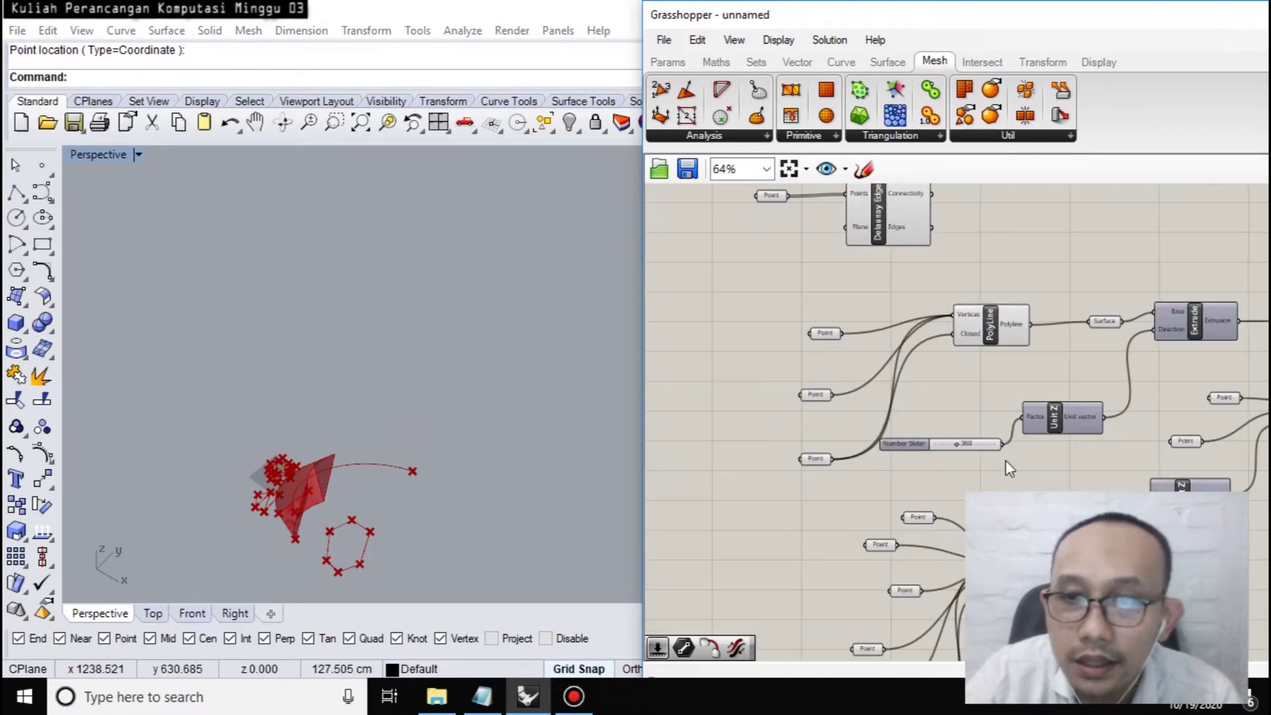
scroll(1008, 457, up, 2)
click(925, 442)
drag(926, 442, 983, 454)
right_drag(587, 477, 419, 417)
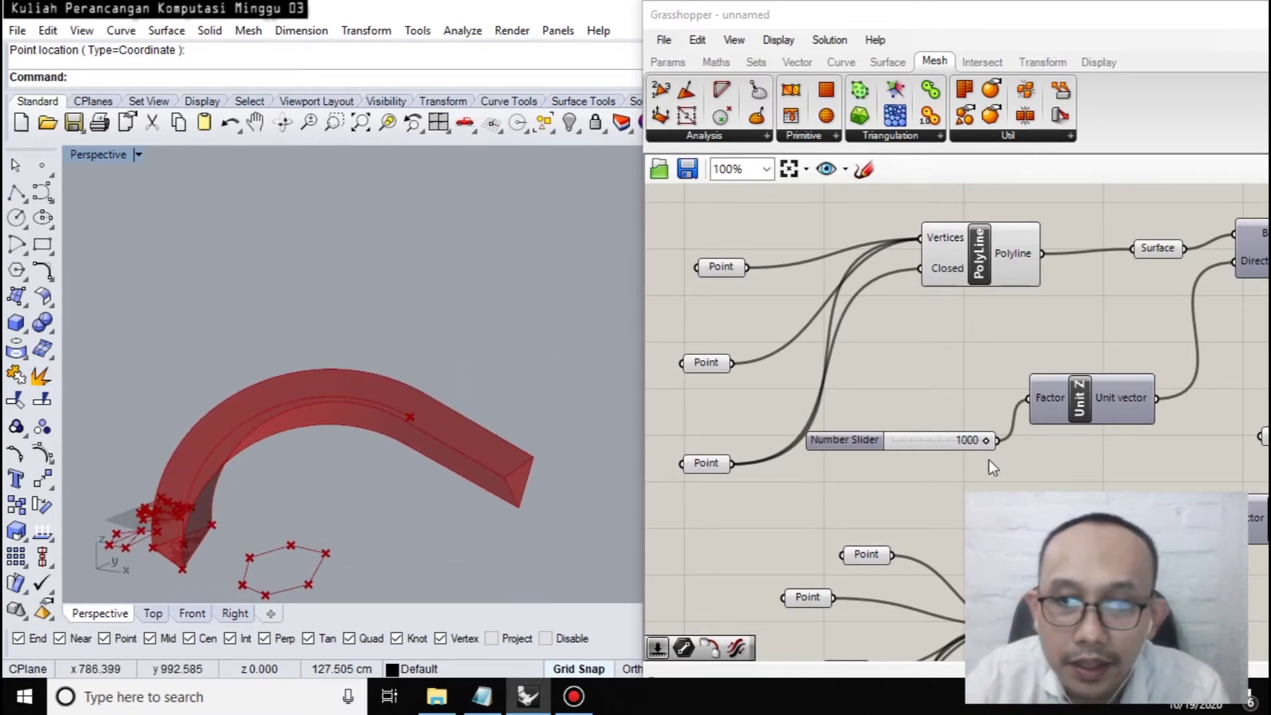
Try slider values of 710 and 670 for the extrusion height, returning the slider to 1000.
mouse_move(986, 442)
mouse_down()
mouse_move(946, 444)
mouse_move(963, 450)
mouse_up()
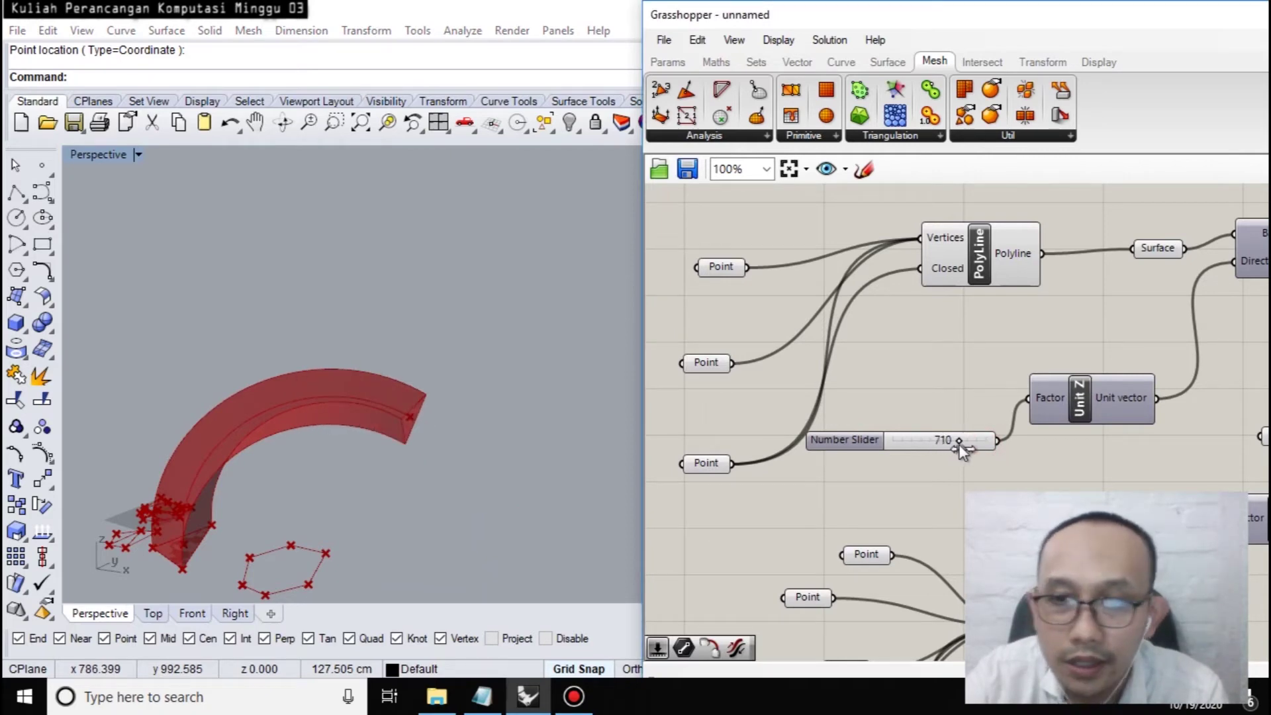
drag(960, 444, 1004, 450)
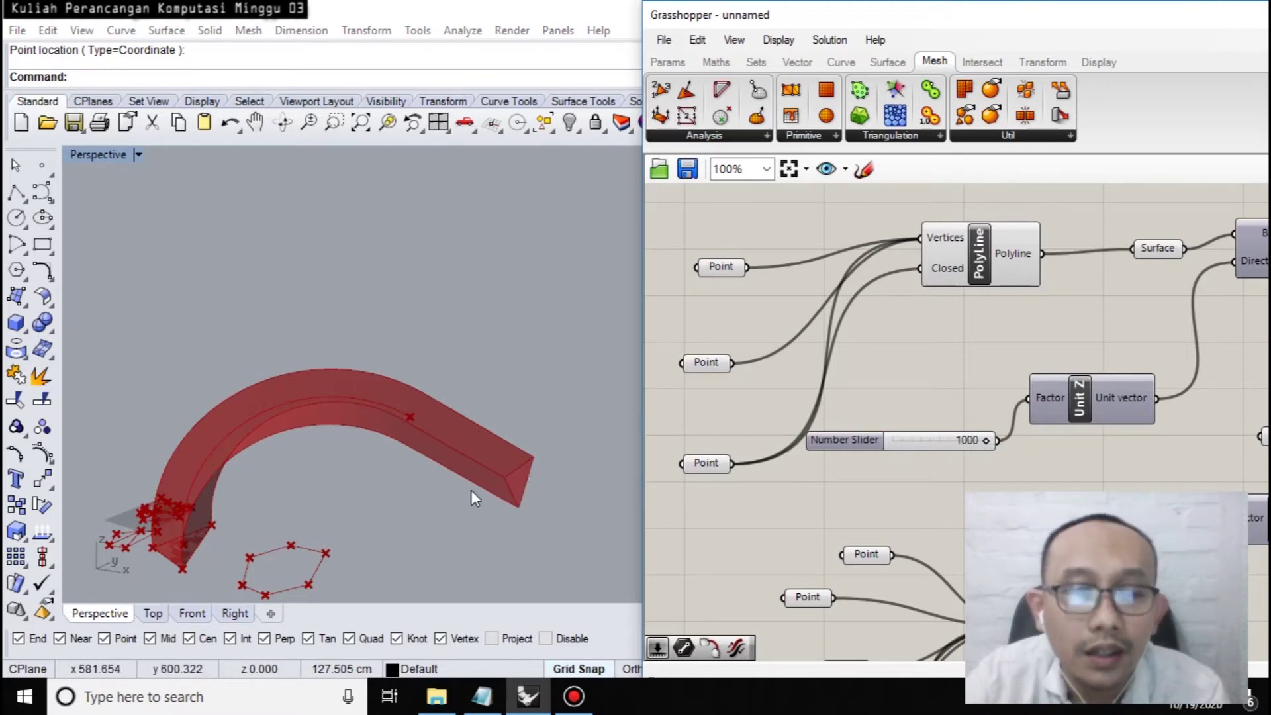
right_drag(510, 482, 425, 454)
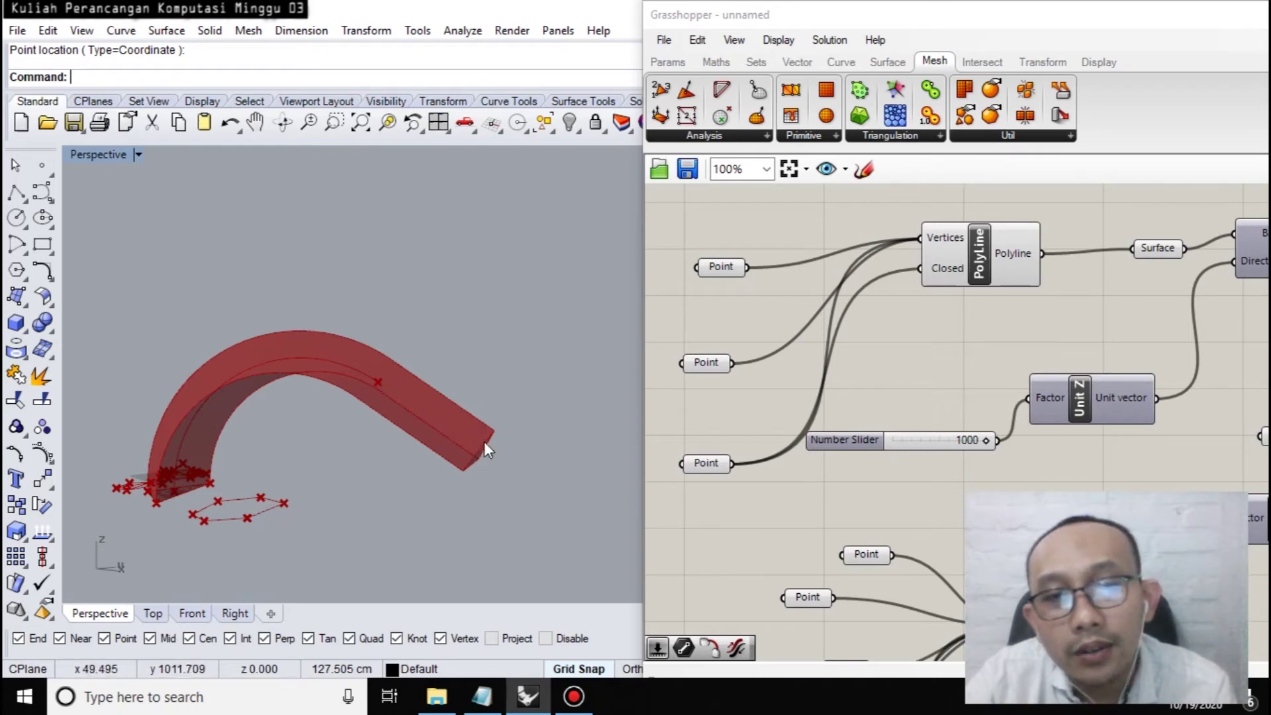
drag(987, 440, 956, 443)
right_drag(986, 488, 919, 454)
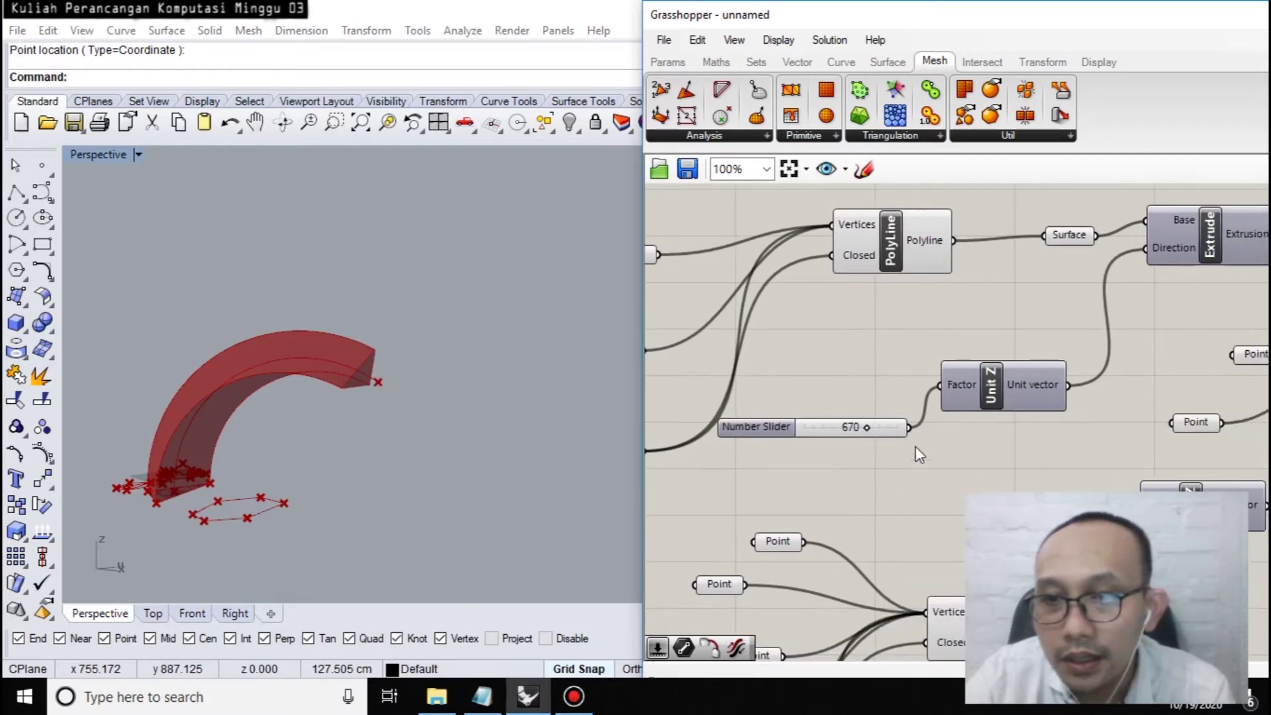
drag(871, 437, 940, 441)
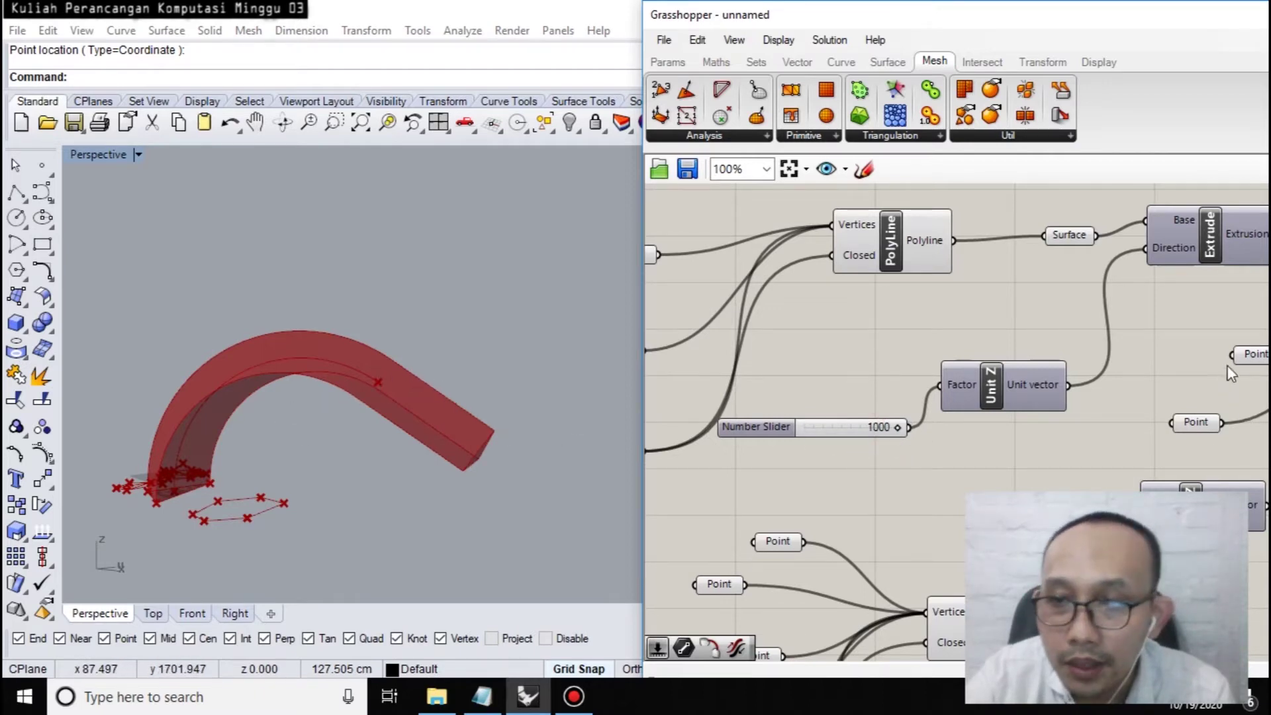
Select the End Point parameter and shift the arc's end point along the Y axis to redirect the bent prism.
right_drag(1183, 396, 964, 395)
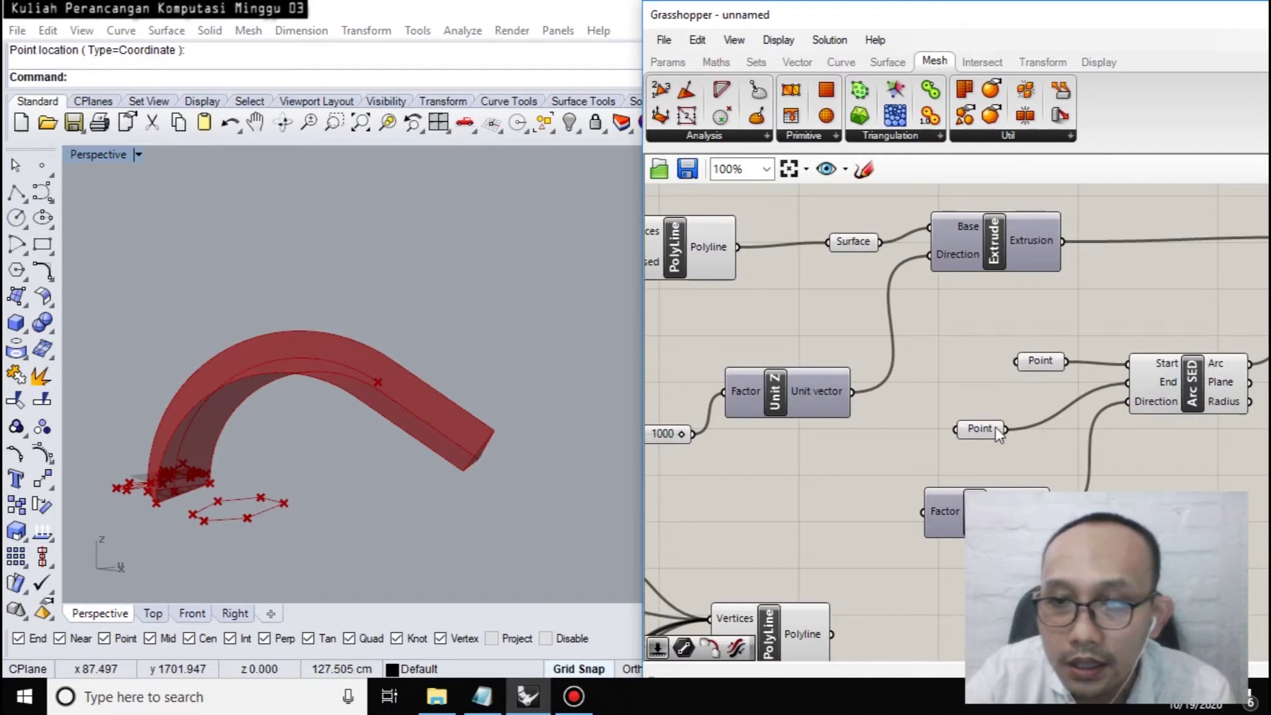
click(974, 430)
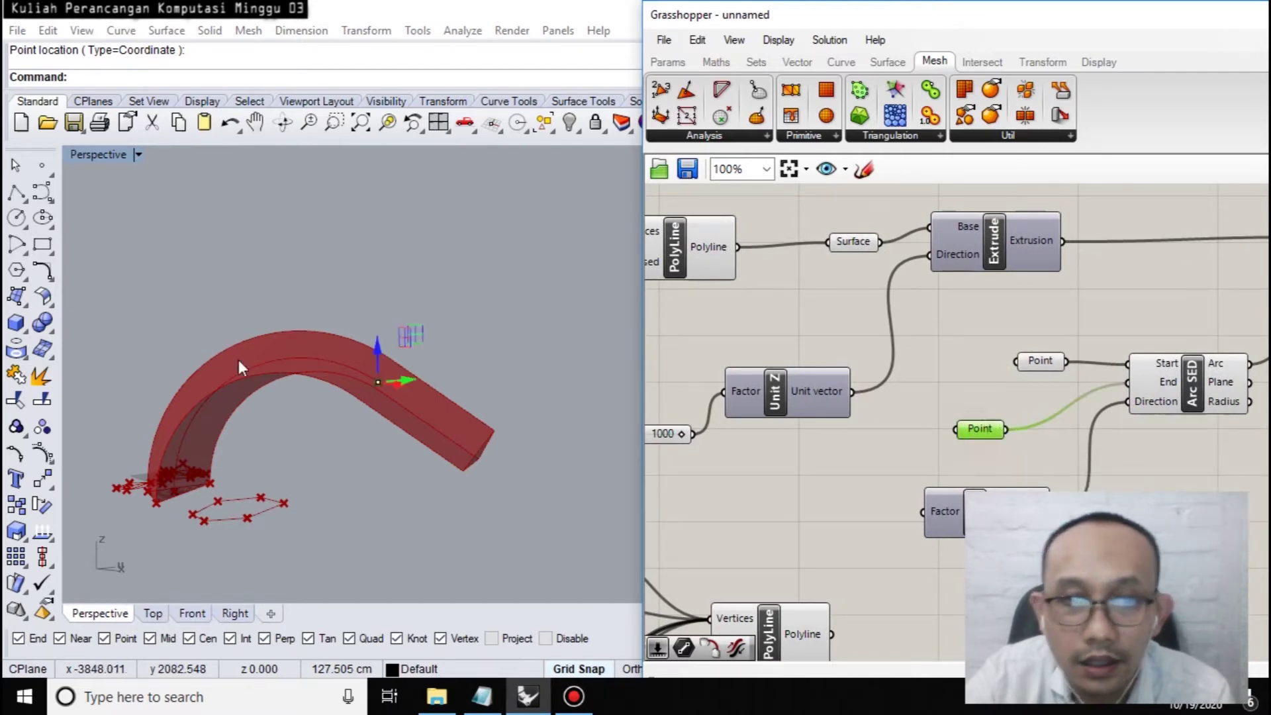
right_drag(356, 403, 368, 345)
right_drag(292, 404, 455, 360)
right_drag(483, 296, 363, 430)
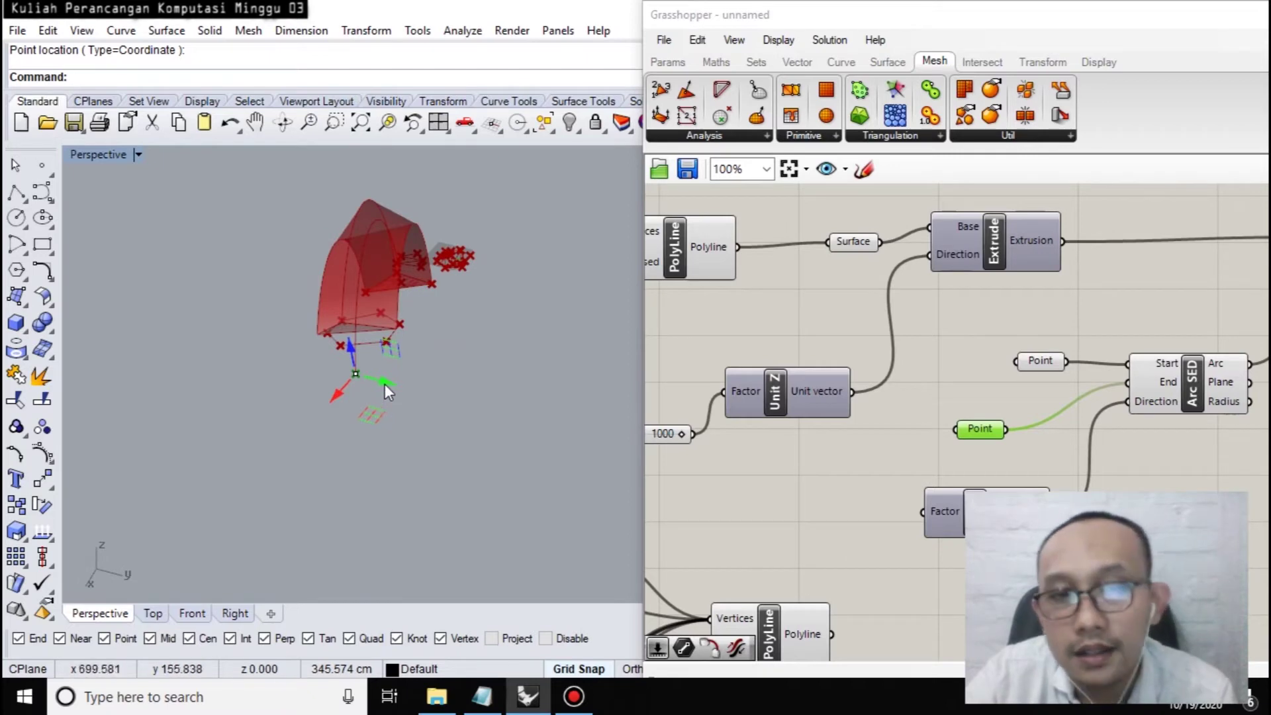
mouse_move(385, 385)
mouse_down()
mouse_move(306, 357)
mouse_move(443, 406)
mouse_move(340, 380)
mouse_move(387, 399)
mouse_up()
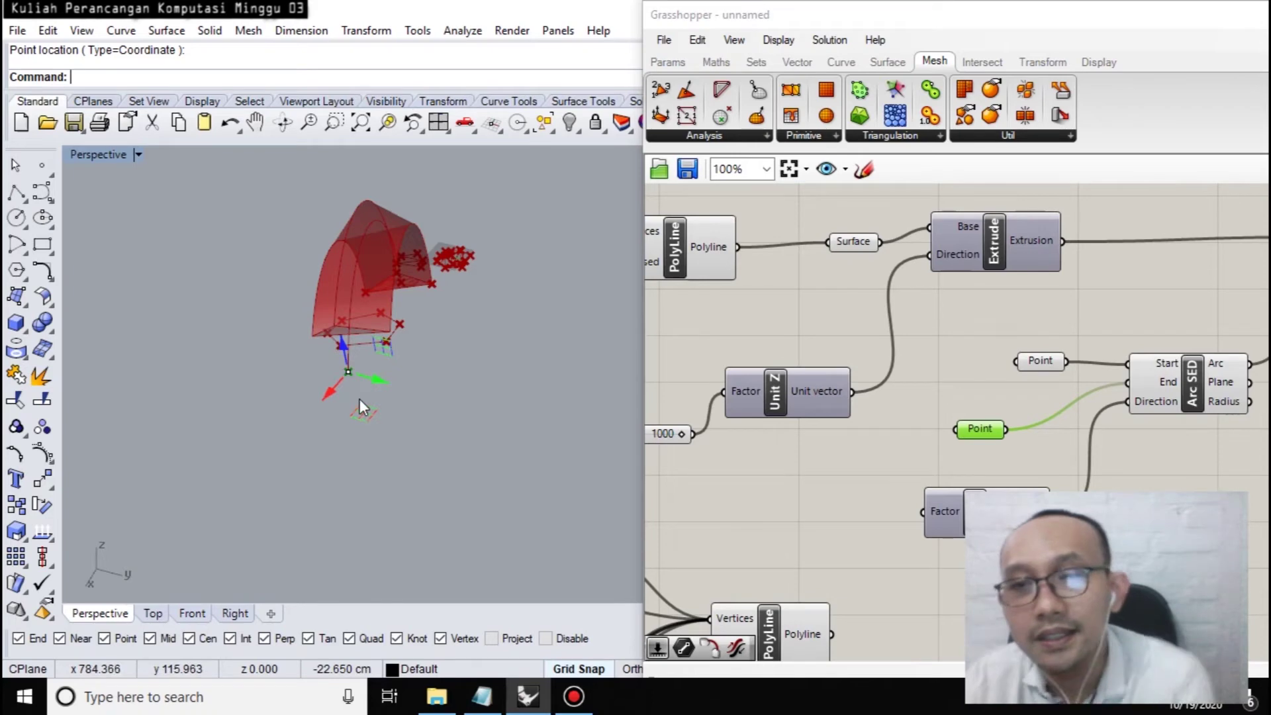
right_drag(422, 412, 562, 292)
right_drag(1149, 465, 729, 523)
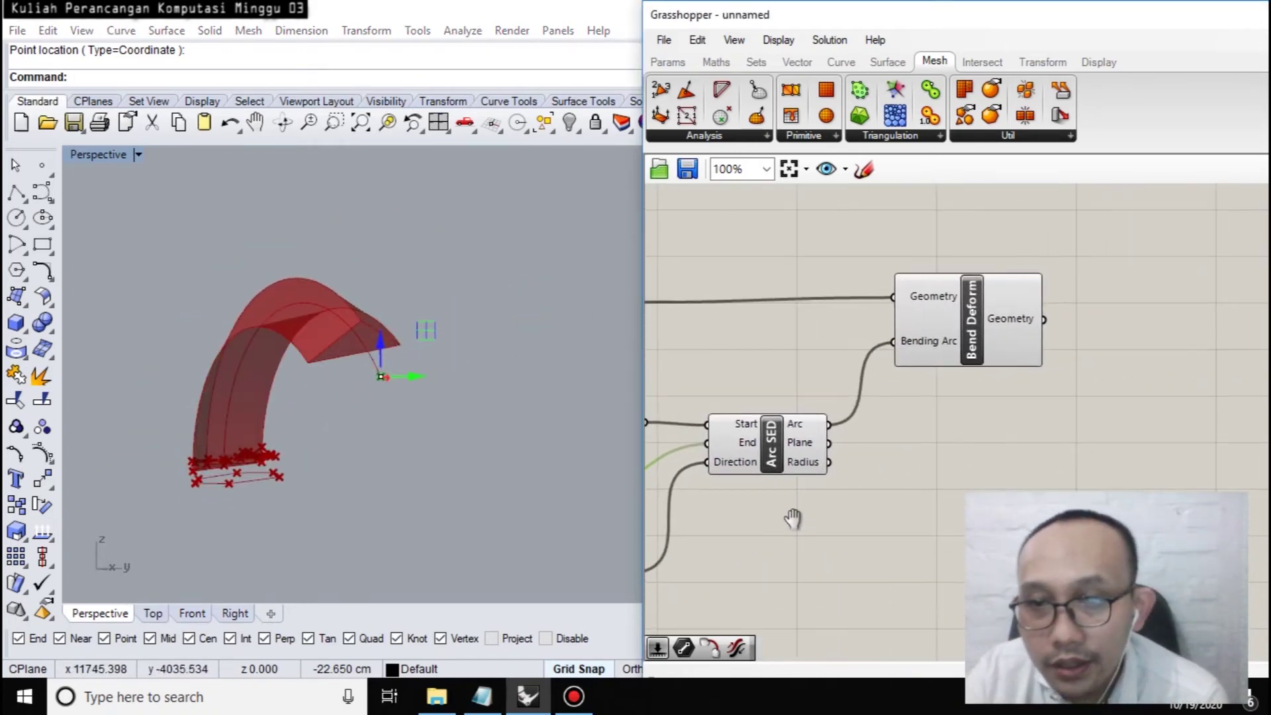
click(1016, 310)
right_click(1074, 391)
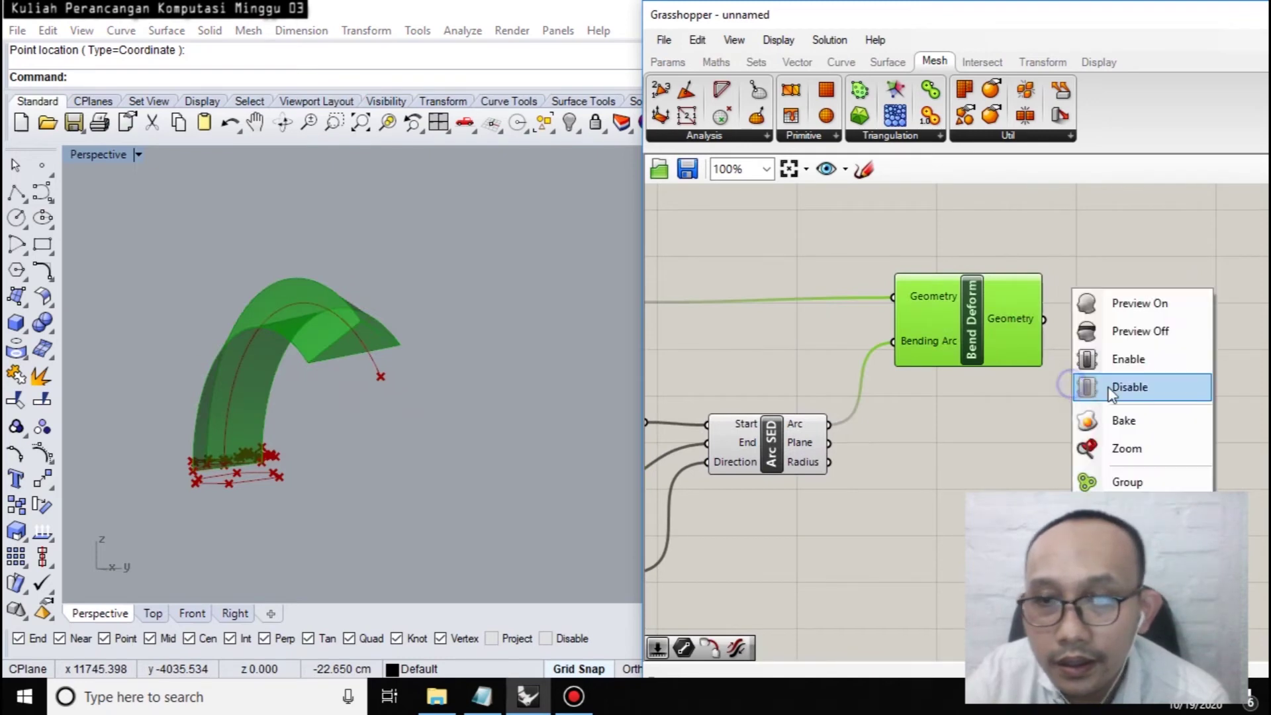
click(947, 441)
right_click(1094, 381)
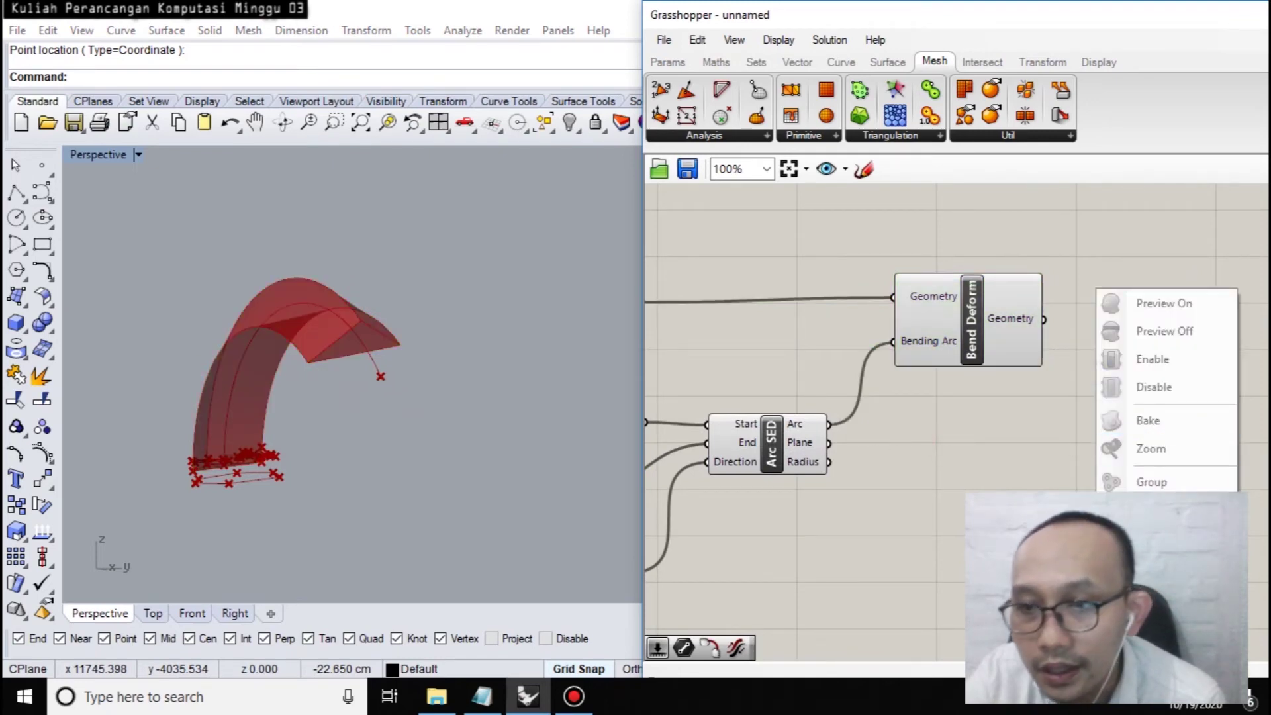
click(1086, 445)
Add a Geometry parameter beside Bend Deform and connect Bend Deform's Geometry output to it.
double_click(1086, 446)
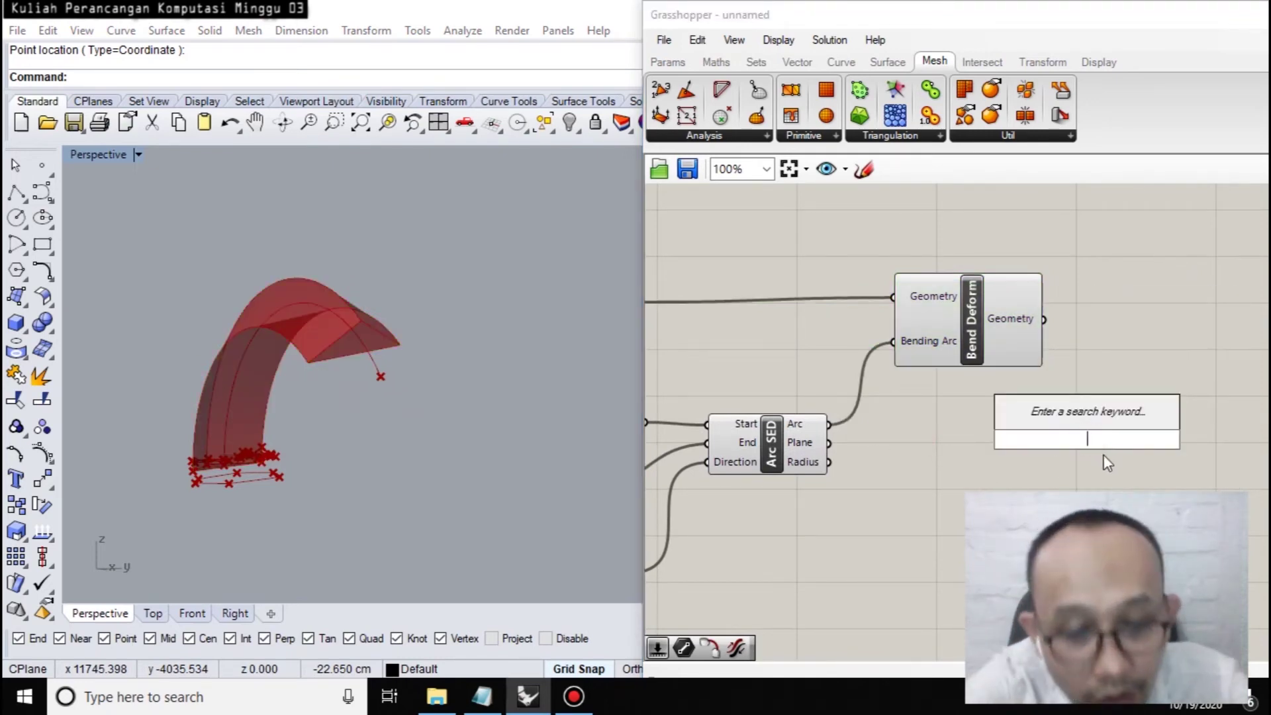
text(geometry)
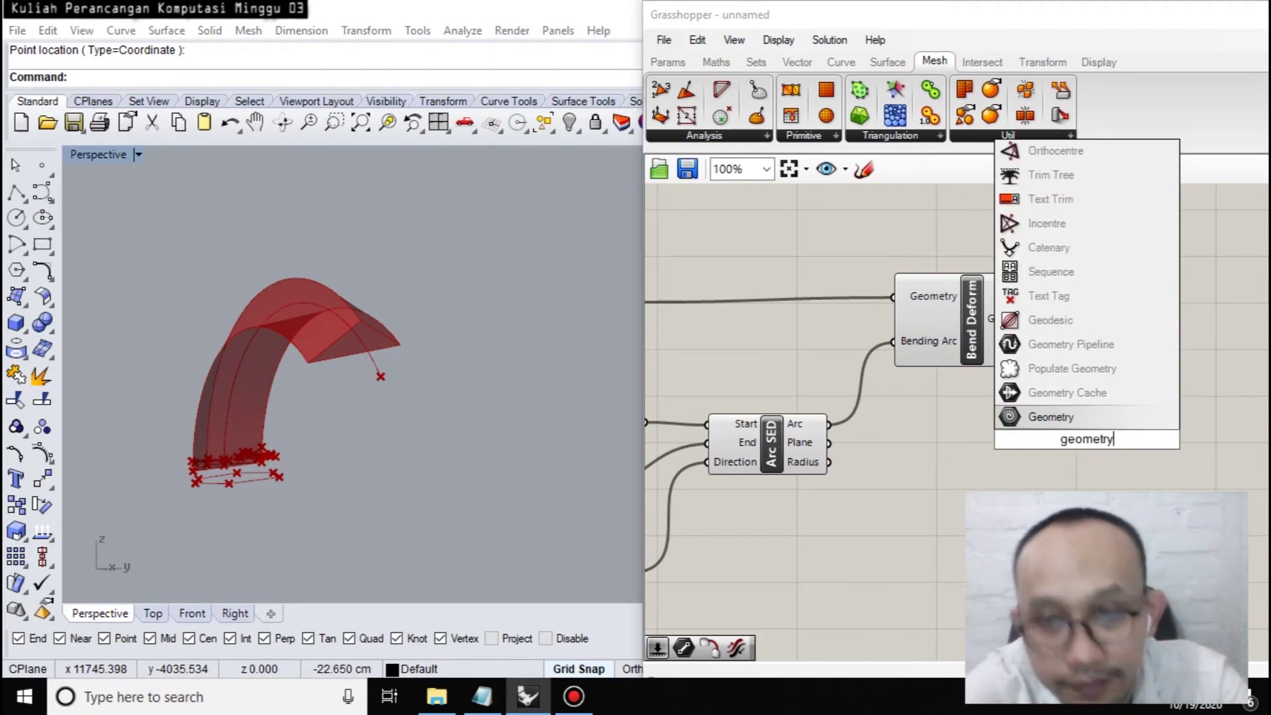
key(Return)
scroll(1107, 464, down, 3)
right_drag(950, 423, 1106, 381)
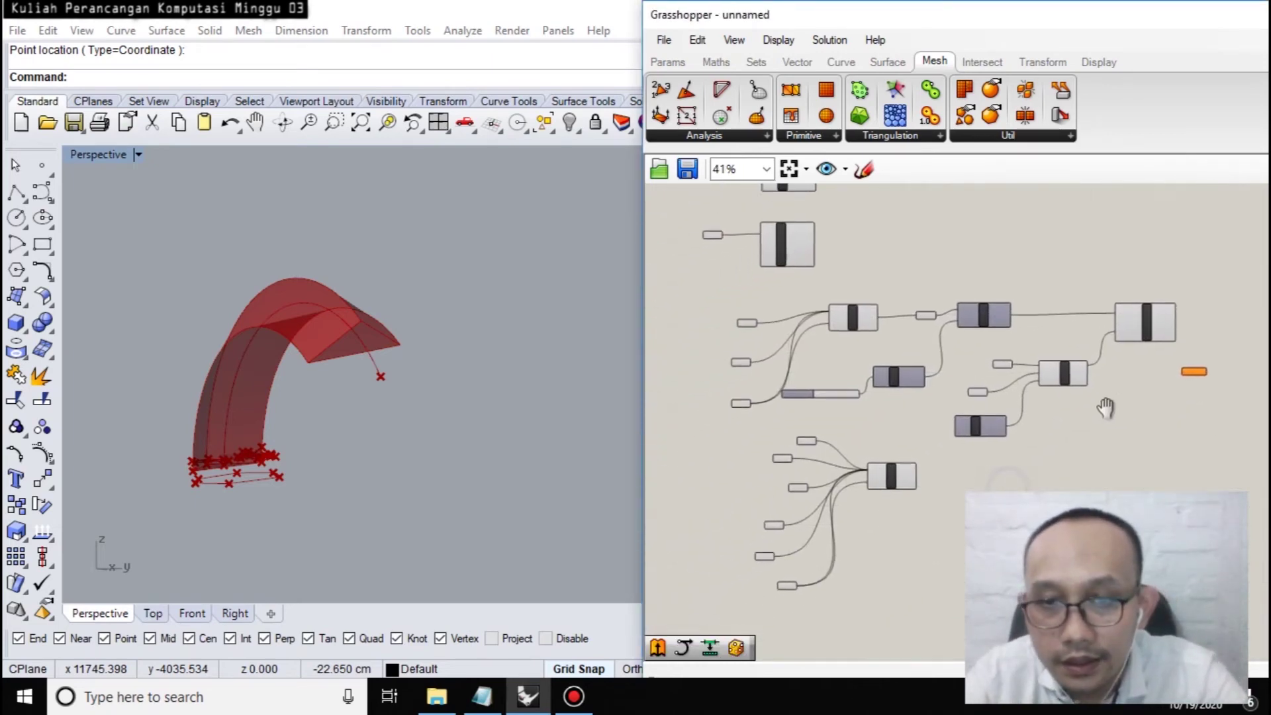
right_drag(1114, 424, 1098, 408)
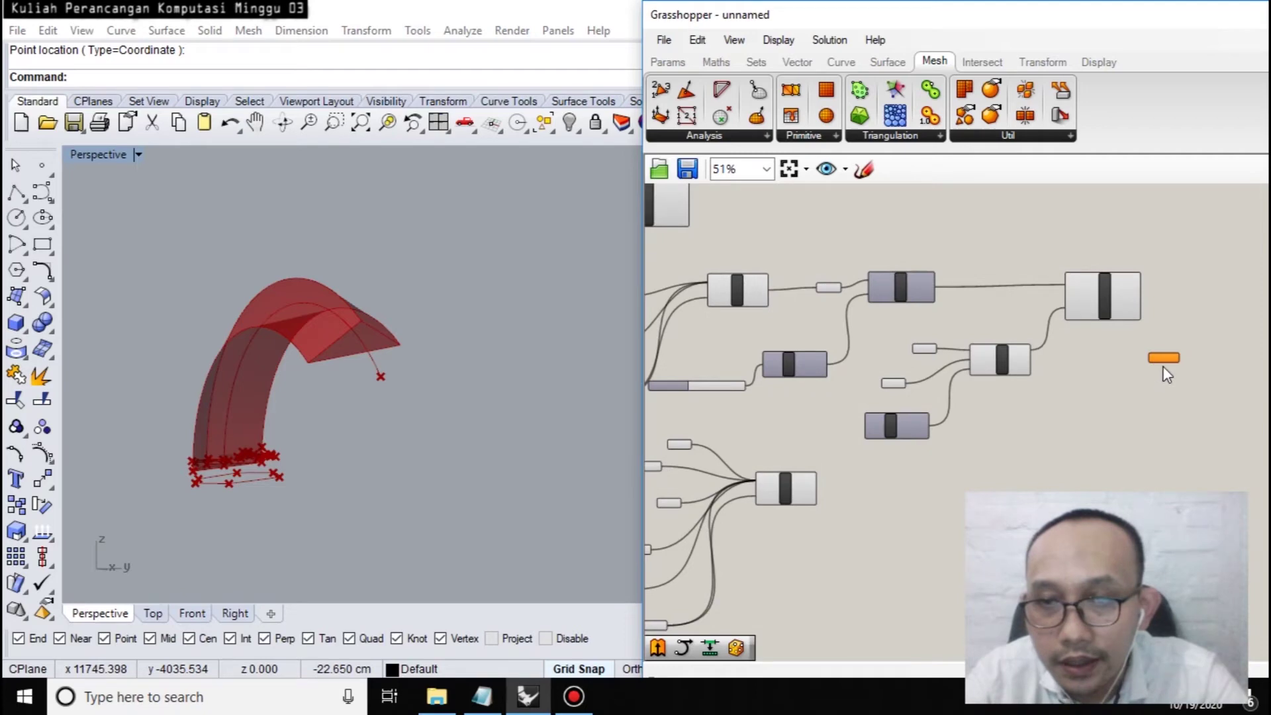
scroll(1186, 304, up, 3)
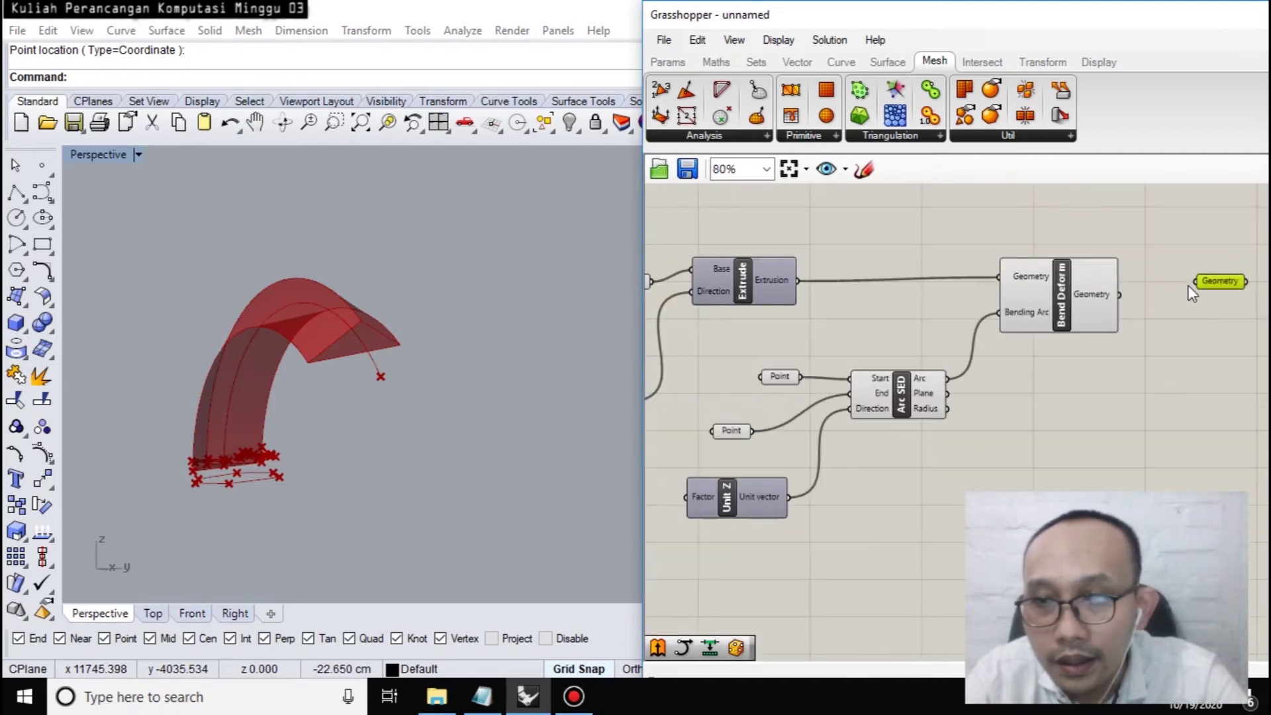
drag(1136, 302, 1112, 301)
Bake the Geometry parameter's bent prism into Rhino, keeping the default bake attributes.
click(1221, 280)
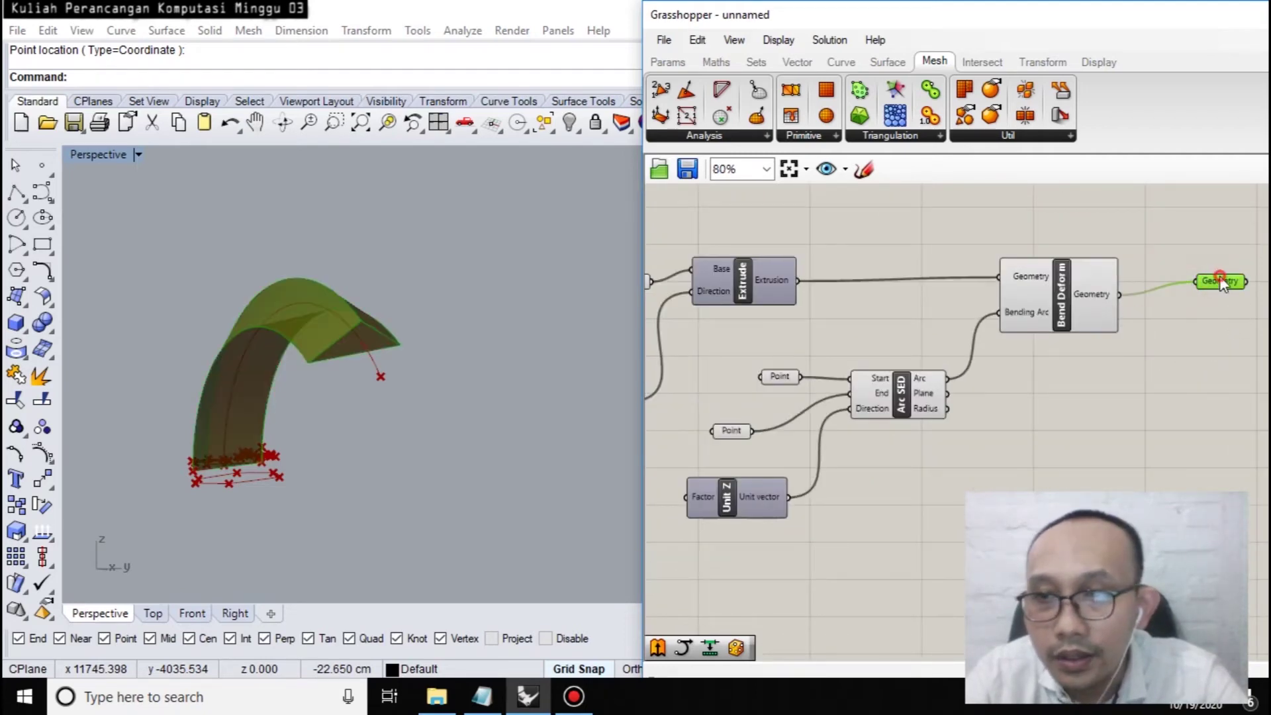
right_click(1218, 284)
click(1121, 328)
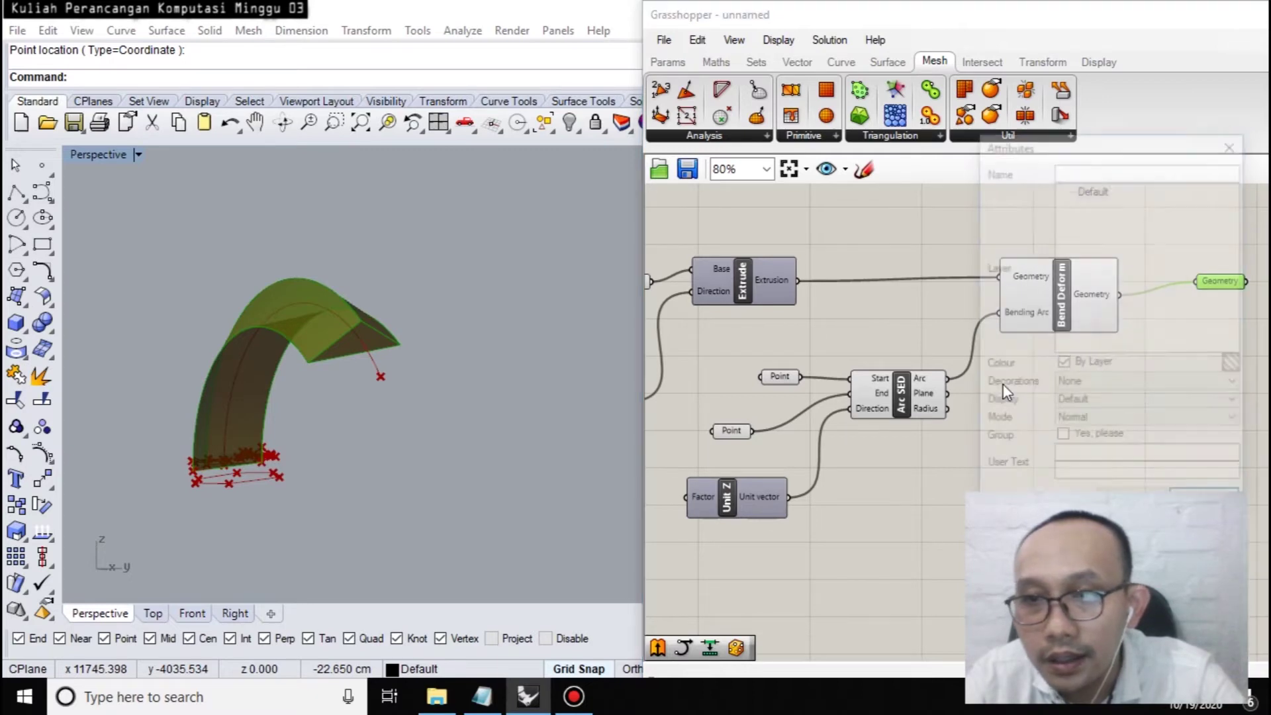
drag(1144, 155, 872, 28)
click(863, 376)
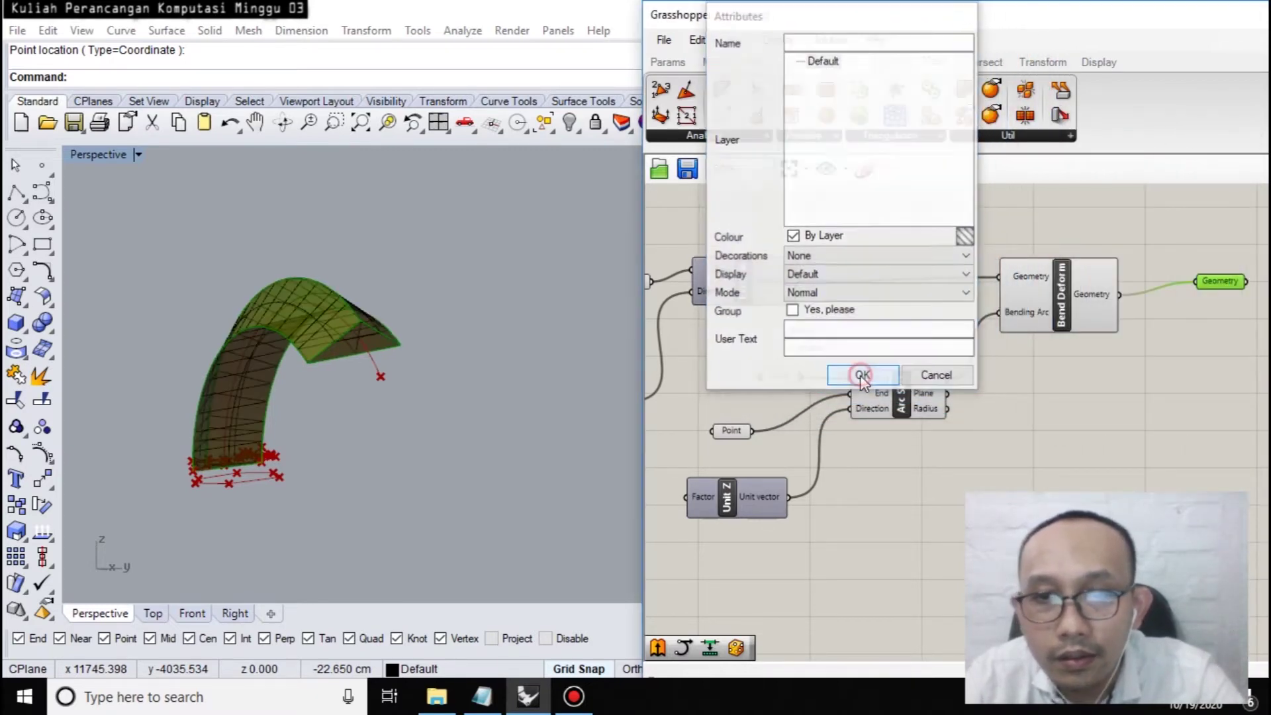
Select the baked bent prism and move it away from the Grasshopper preview, leaving it deselected.
click(390, 344)
right_drag(419, 402, 376, 389)
drag(371, 366, 213, 395)
click(227, 497)
Change the Perspective viewport's display mode to Shaded and examine the baked prism from several sides.
right_drag(230, 499, 569, 296)
scroll(430, 383, up, 3)
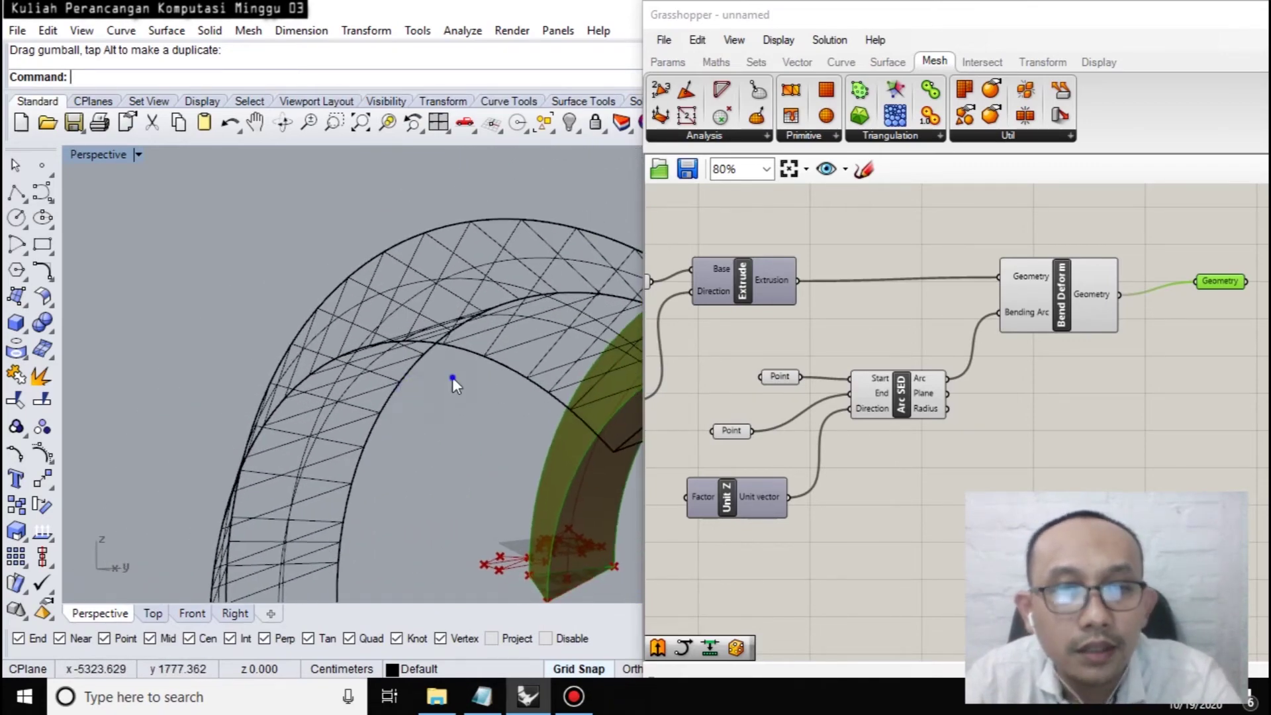
scroll(535, 295, down, 5)
right_drag(519, 329, 402, 396)
scroll(517, 335, up, 3)
right_drag(517, 334, 260, 480)
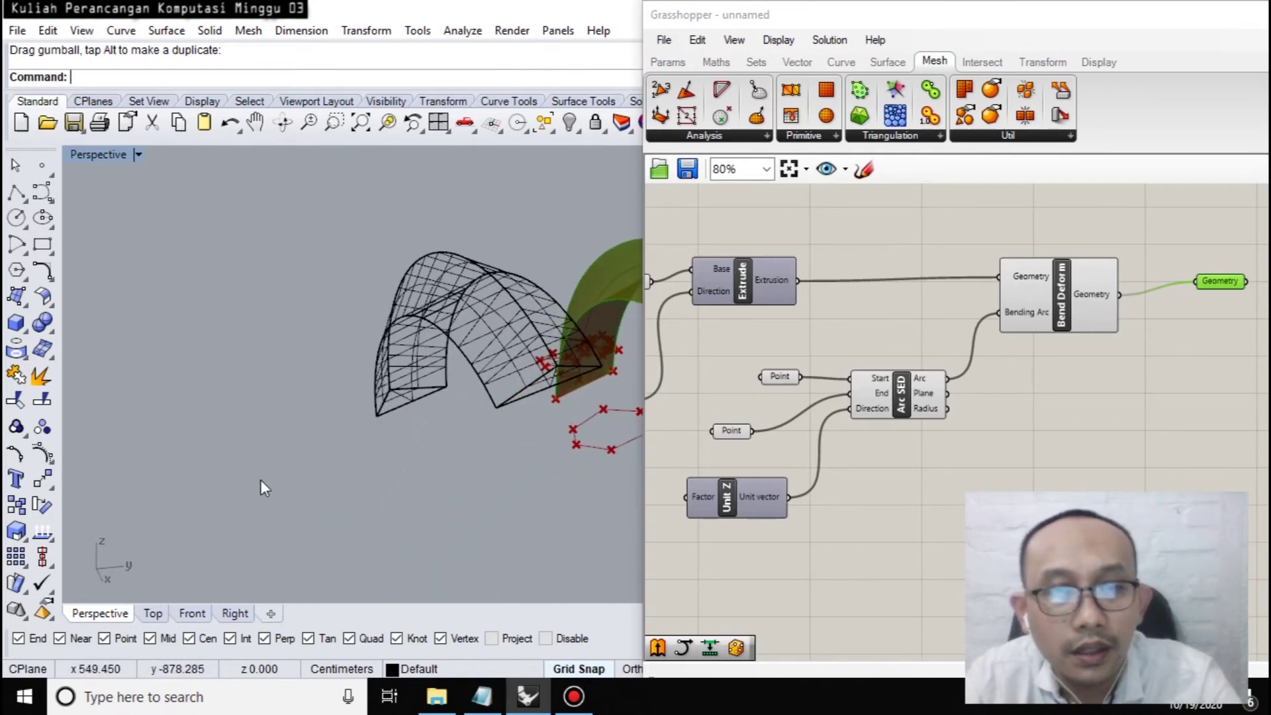
click(137, 155)
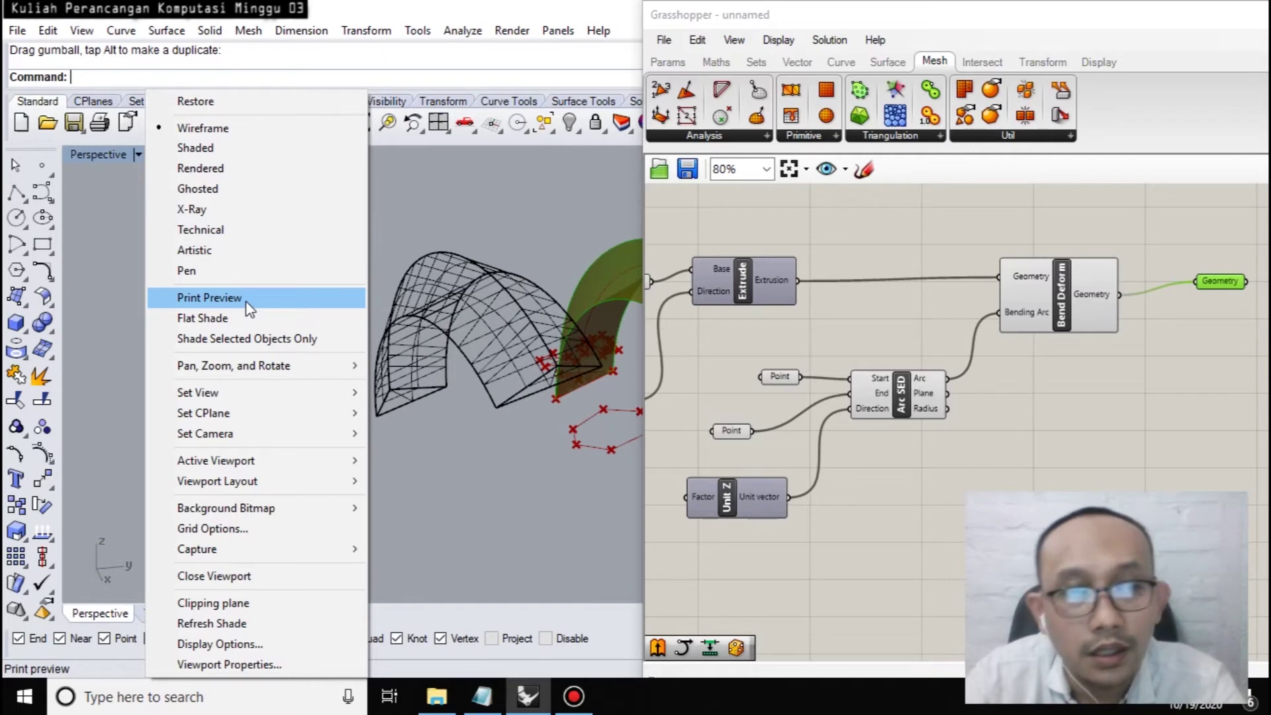
click(241, 149)
right_drag(529, 423, 369, 494)
right_drag(586, 443, 444, 514)
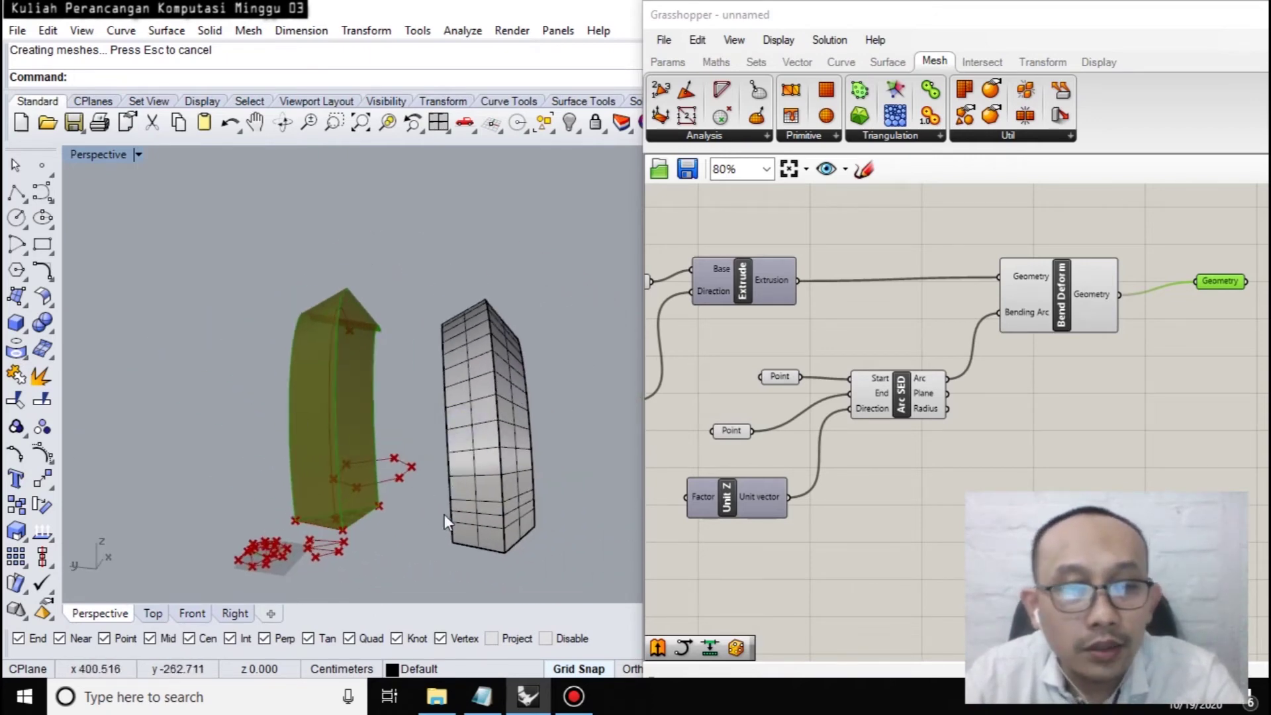
Switch to the Notepad topic list and highlight item 3 on curve transformations with loft, pipe and sphere.
click(487, 696)
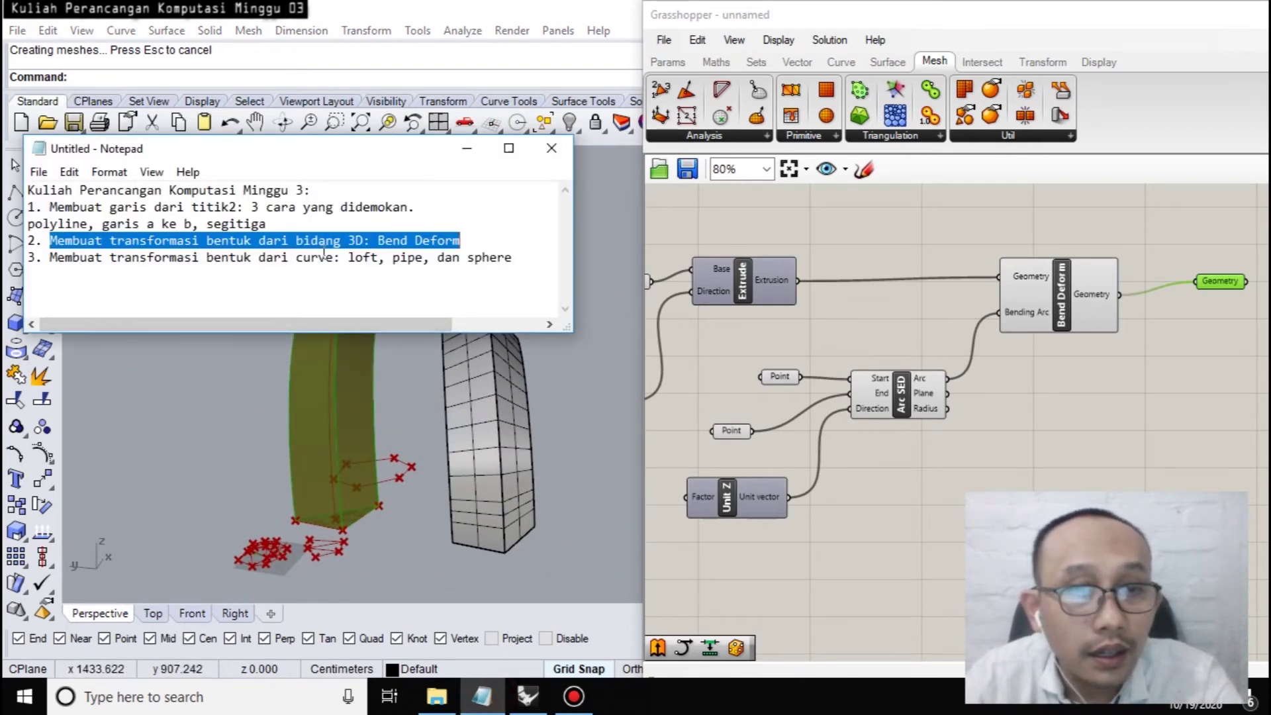
click(51, 260)
drag(109, 264, 384, 267)
drag(476, 270, 498, 273)
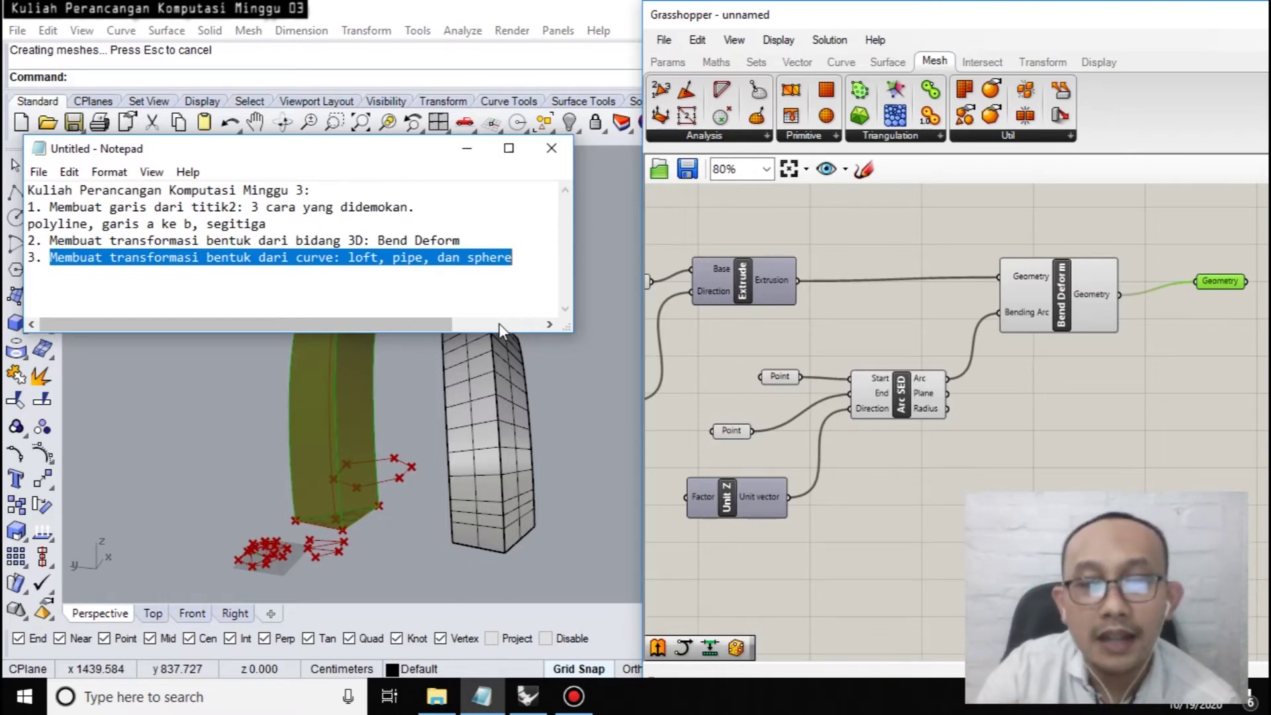
click(498, 259)
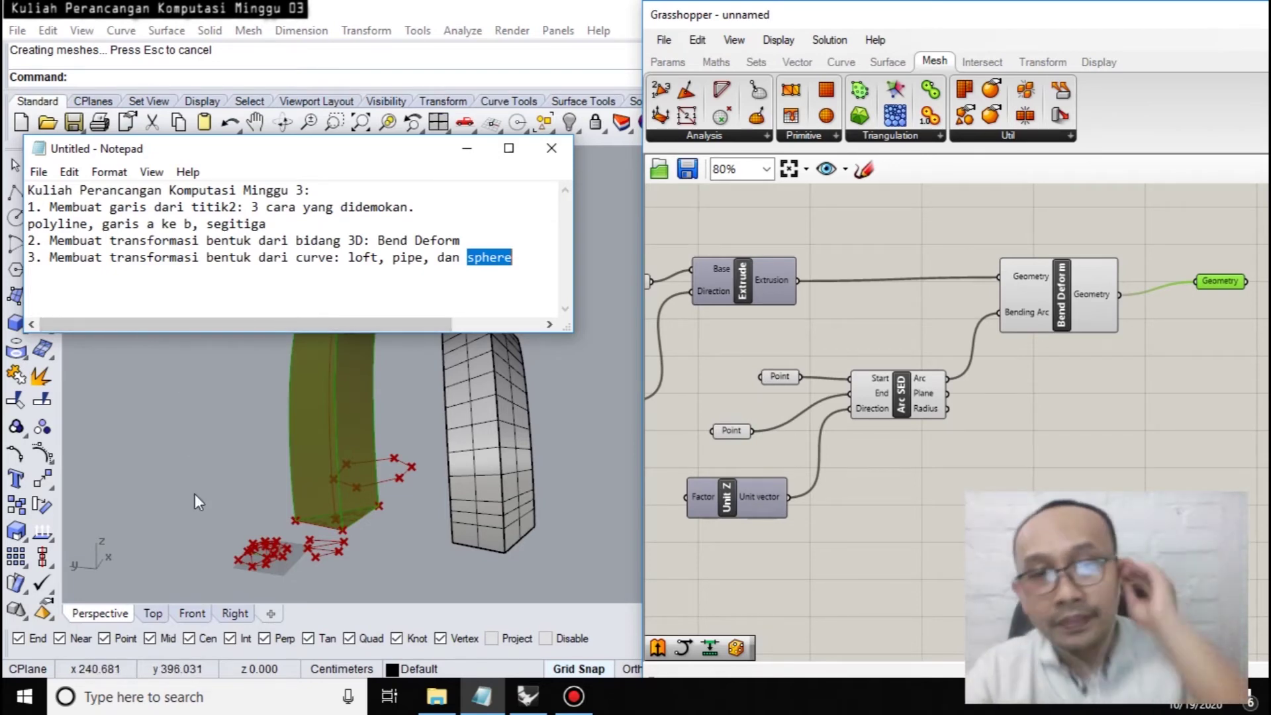
Return to Grasshopper, select every component of the definition and delete them to empty the canvas.
click(999, 468)
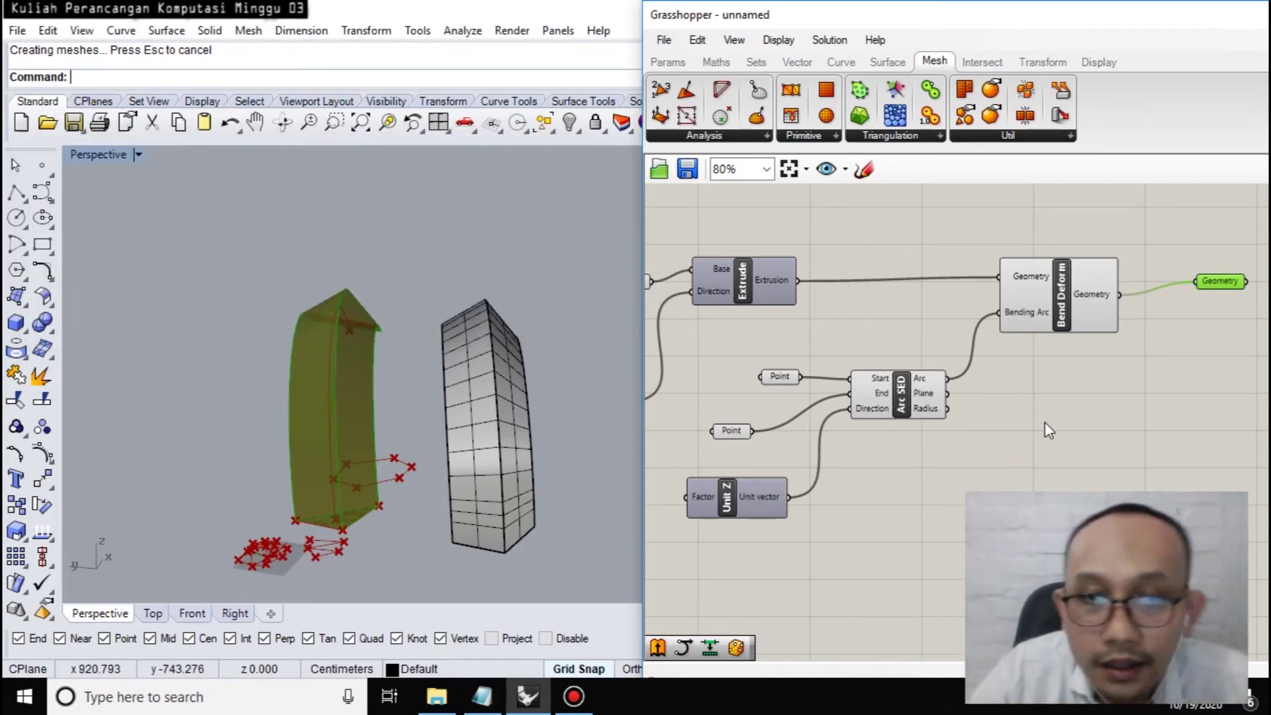
scroll(1047, 427, down, 5)
right_drag(1003, 491, 978, 470)
drag(762, 243, 1103, 519)
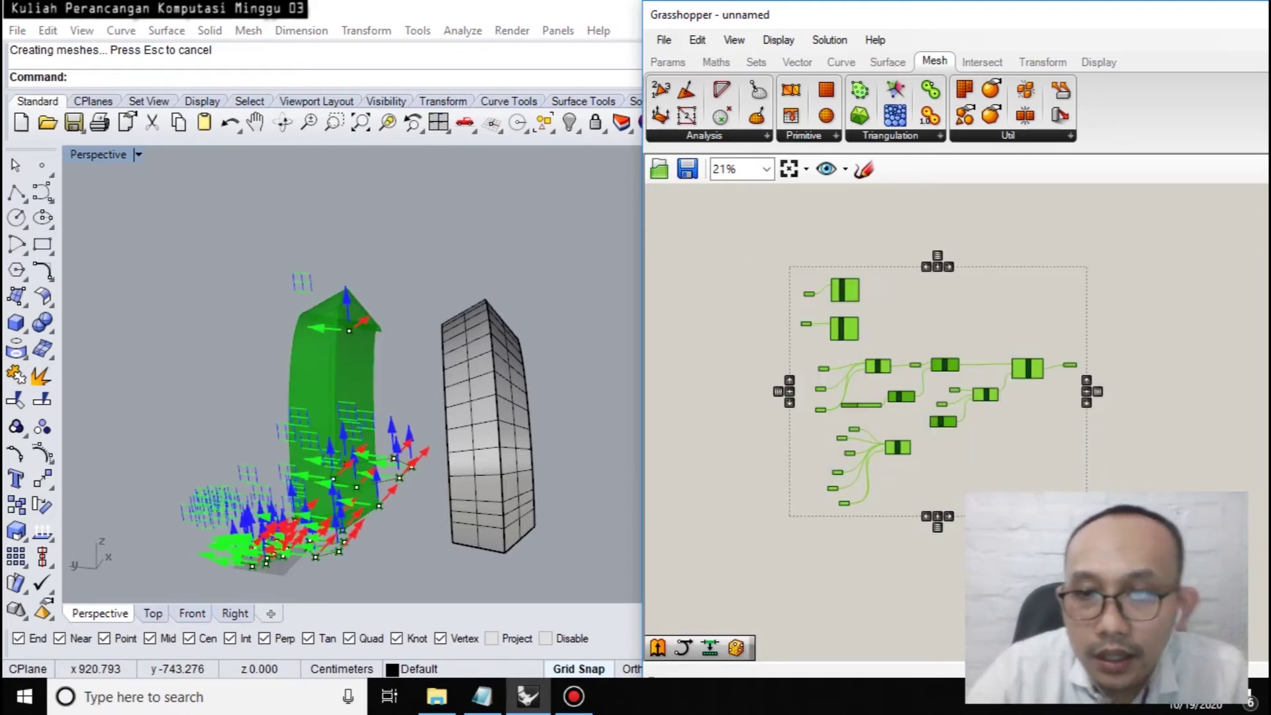
scroll(1109, 470, up, 1)
right_drag(1115, 503, 1071, 488)
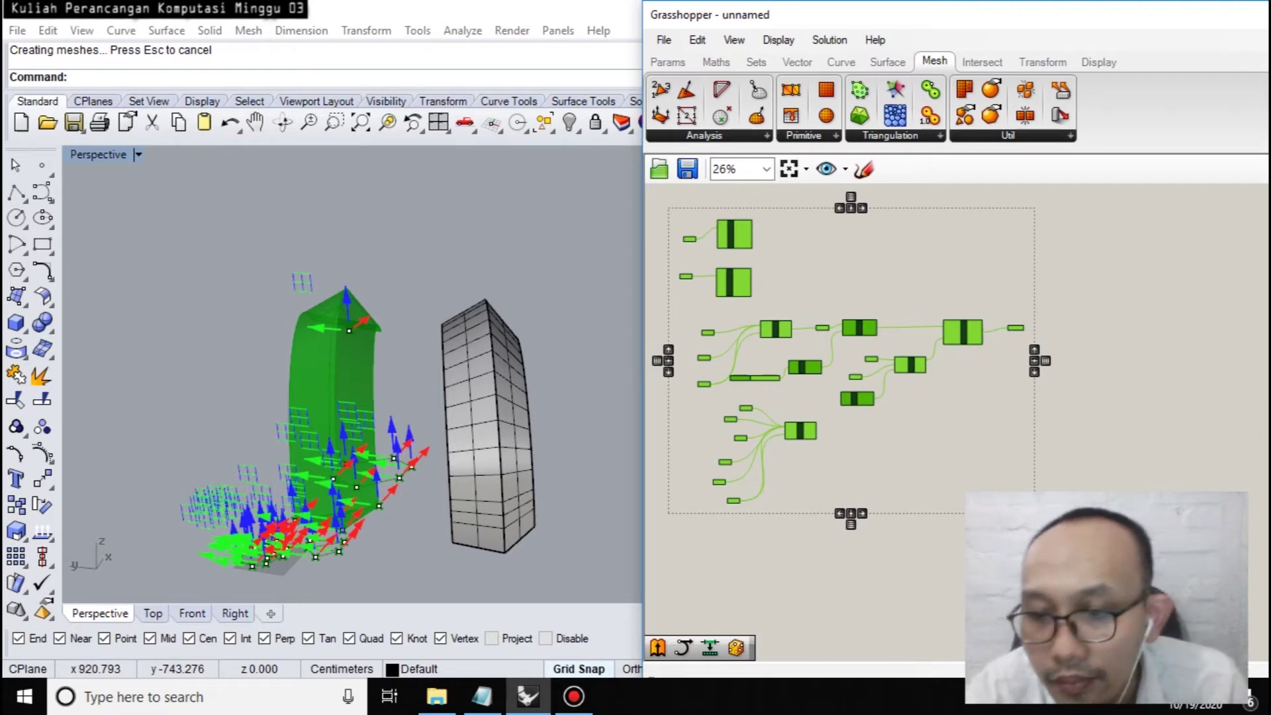
key(Delete)
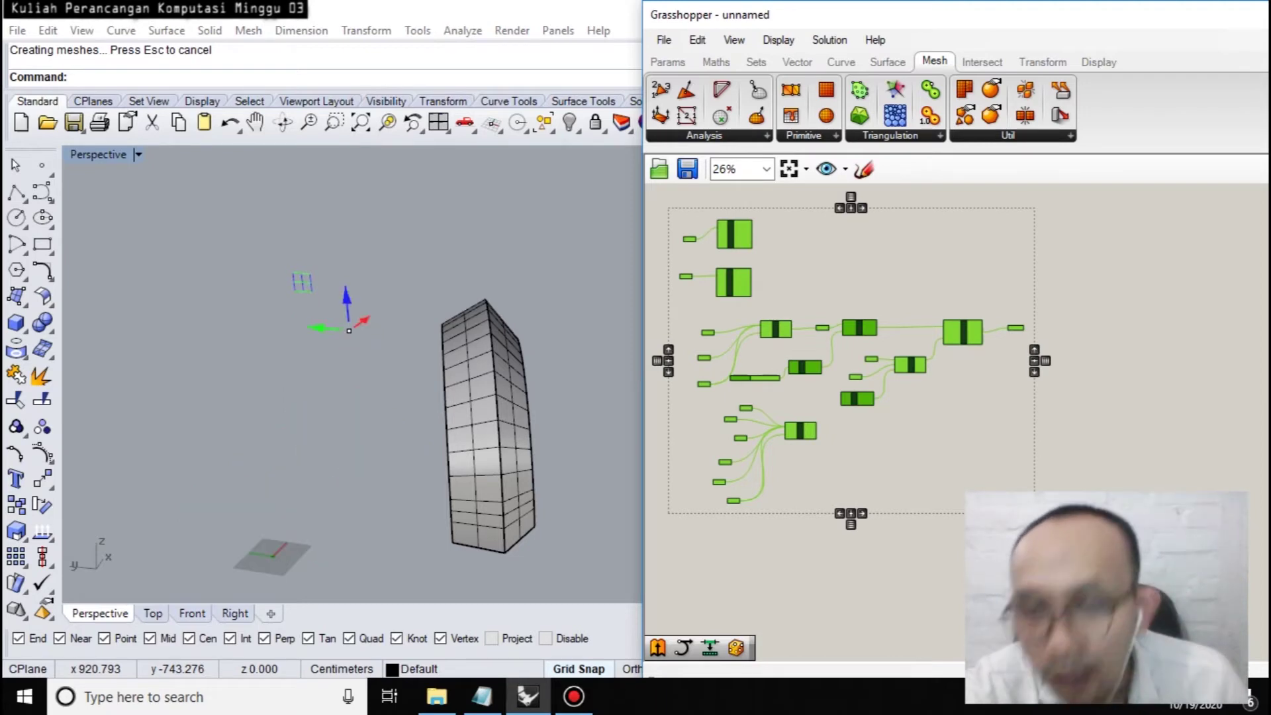
Delete the baked bent prism from the Rhino model.
click(494, 449)
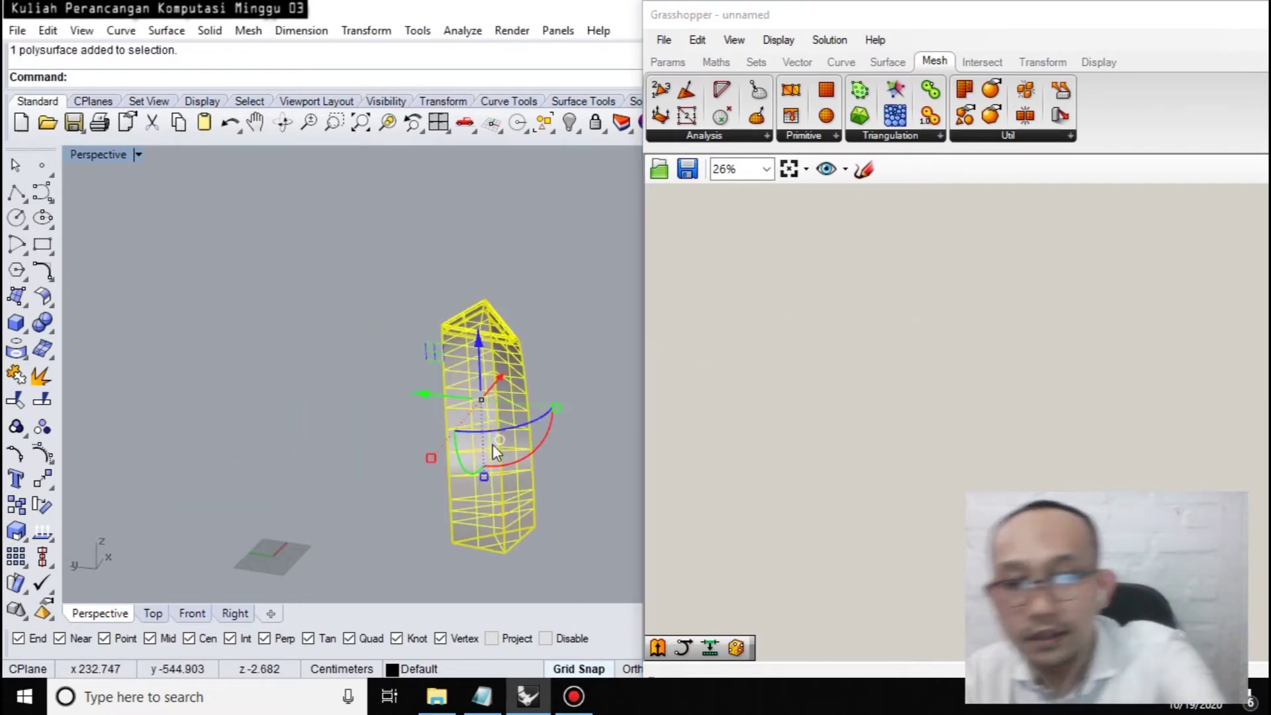
key(Delete)
right_drag(371, 549, 408, 395)
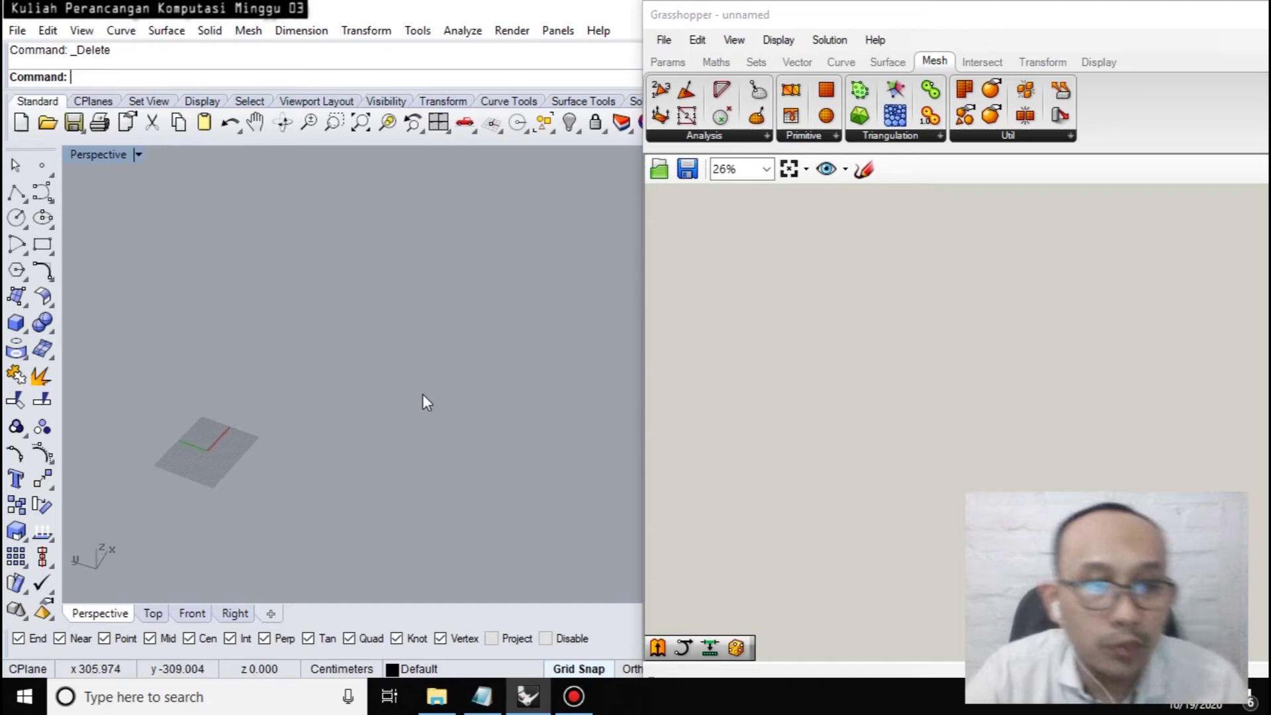
Draw a closed, irregular degree 3 control-point curve with eight points beside the construction plane grid, ending on its start point.
click(121, 30)
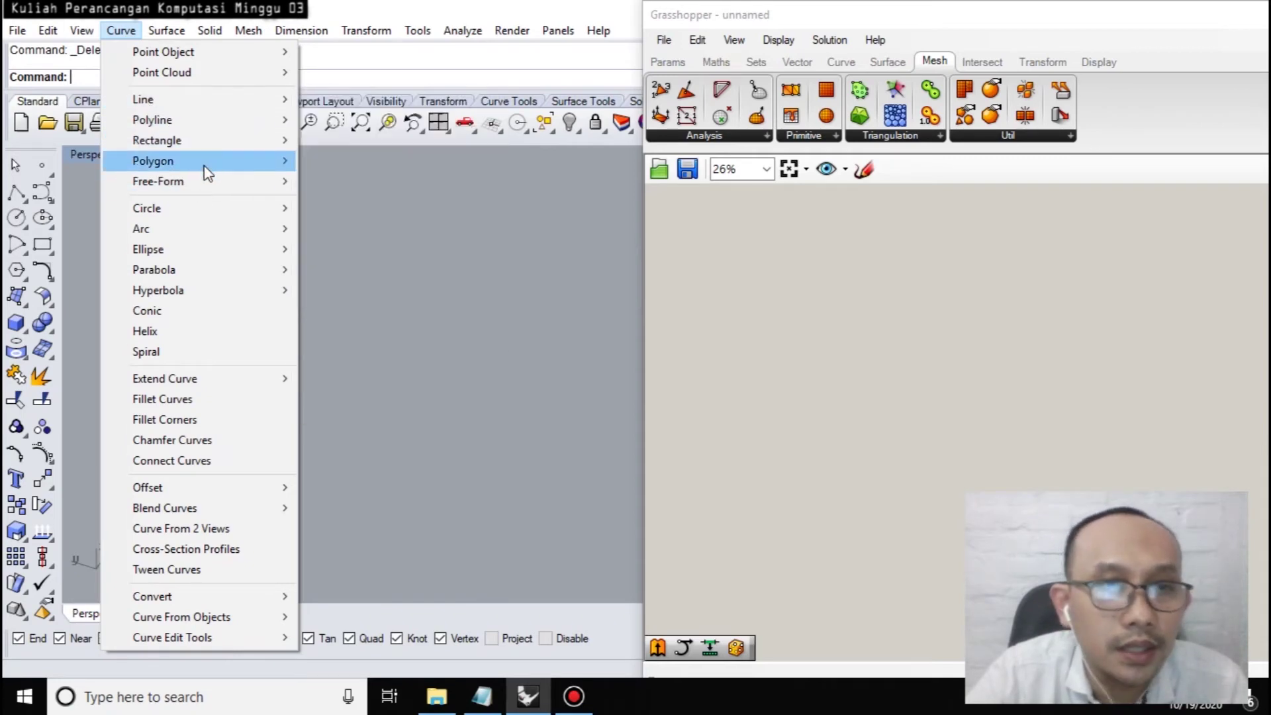
mouse_move(205, 191)
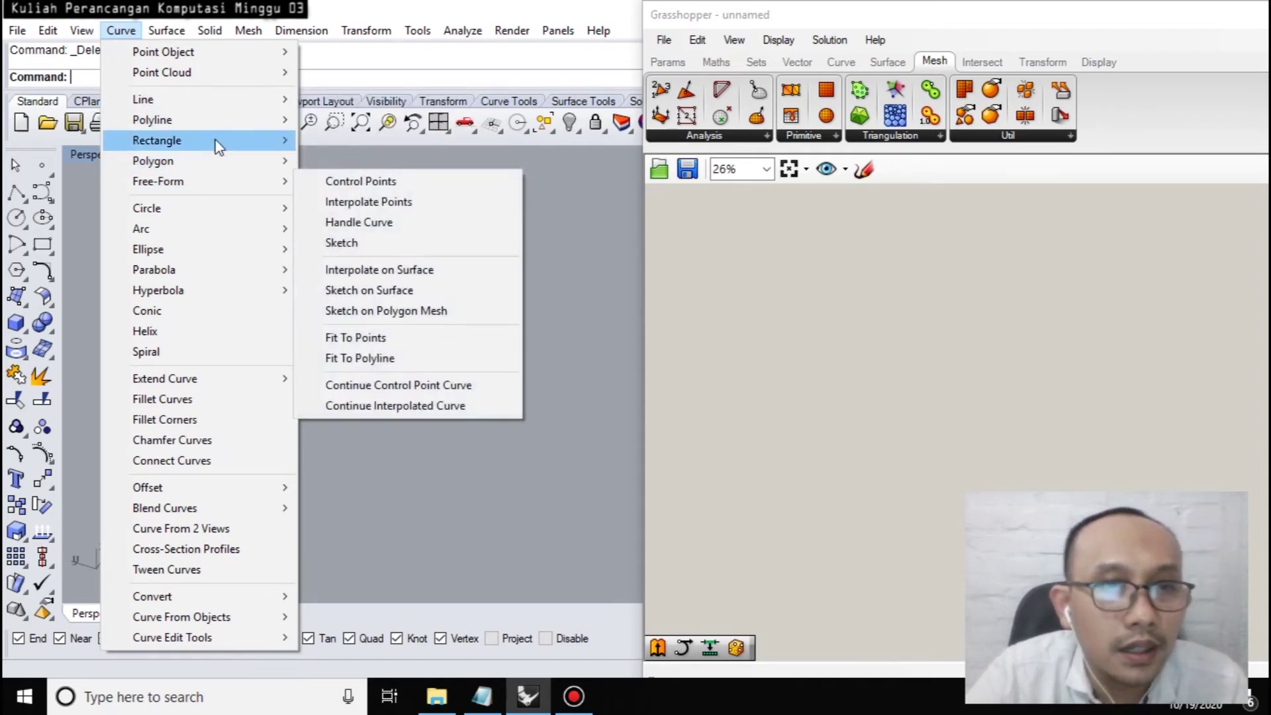
mouse_move(229, 127)
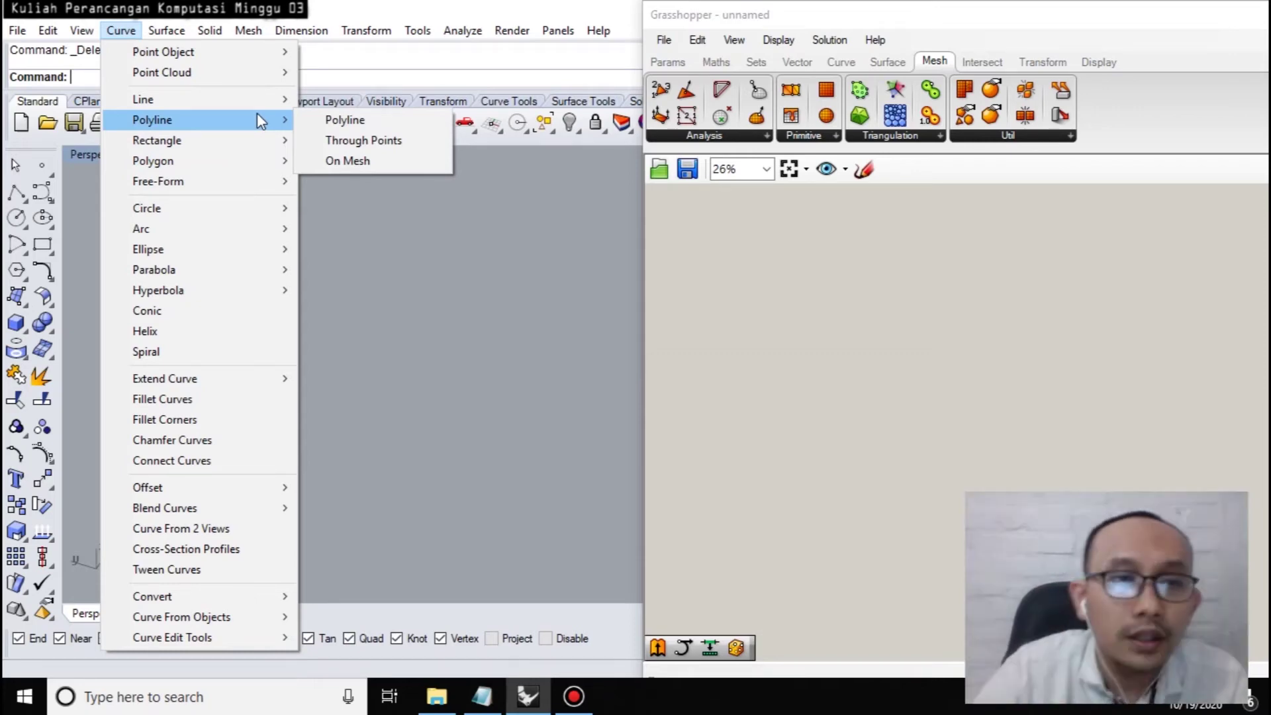
mouse_move(269, 182)
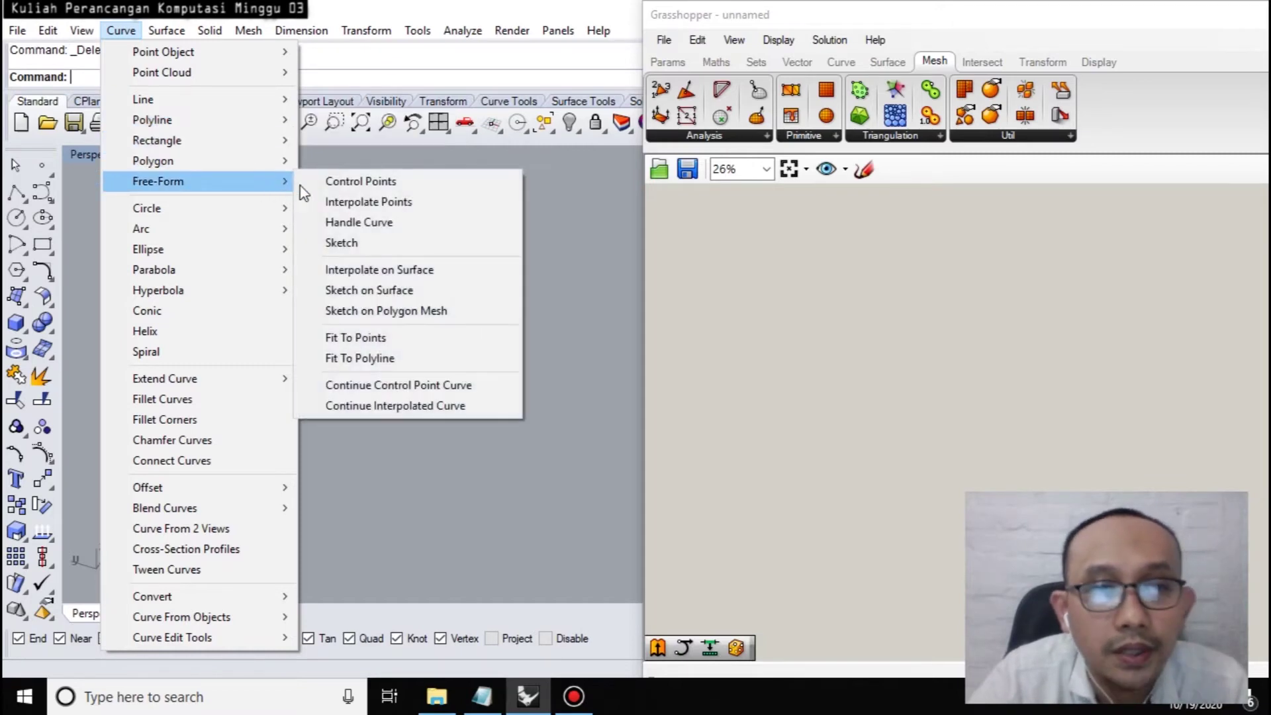
click(363, 183)
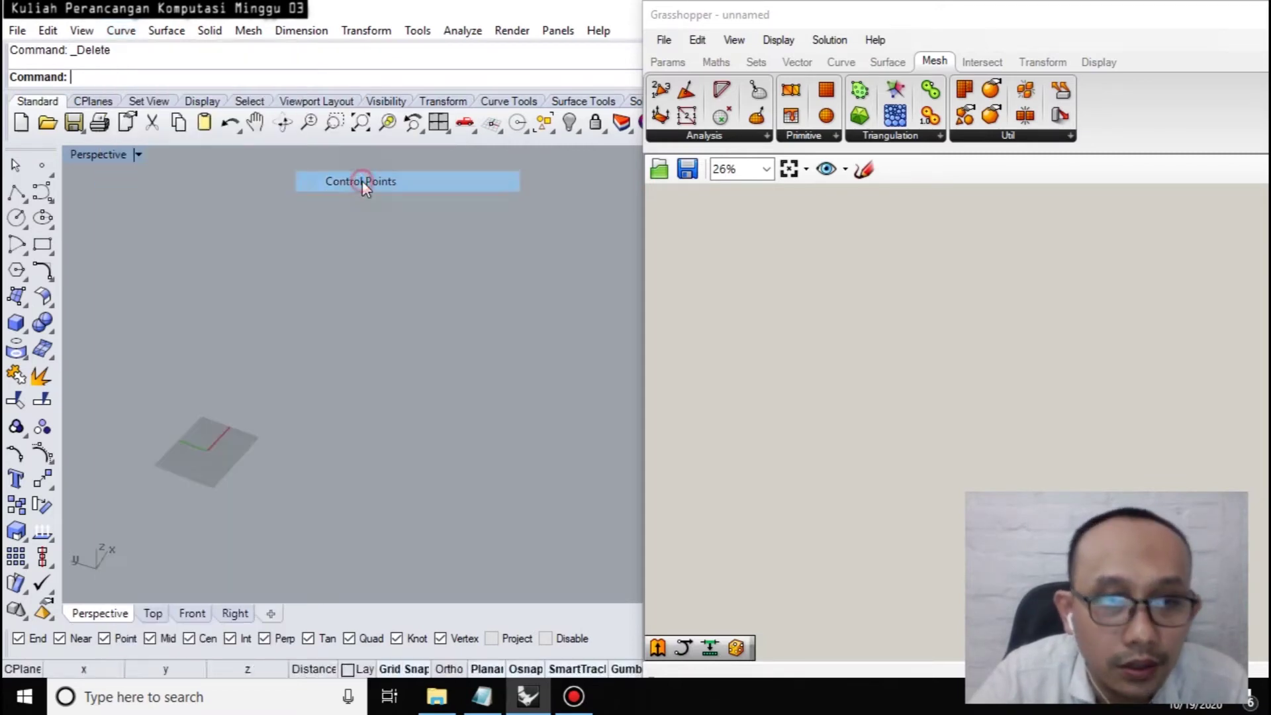
click(378, 419)
click(327, 424)
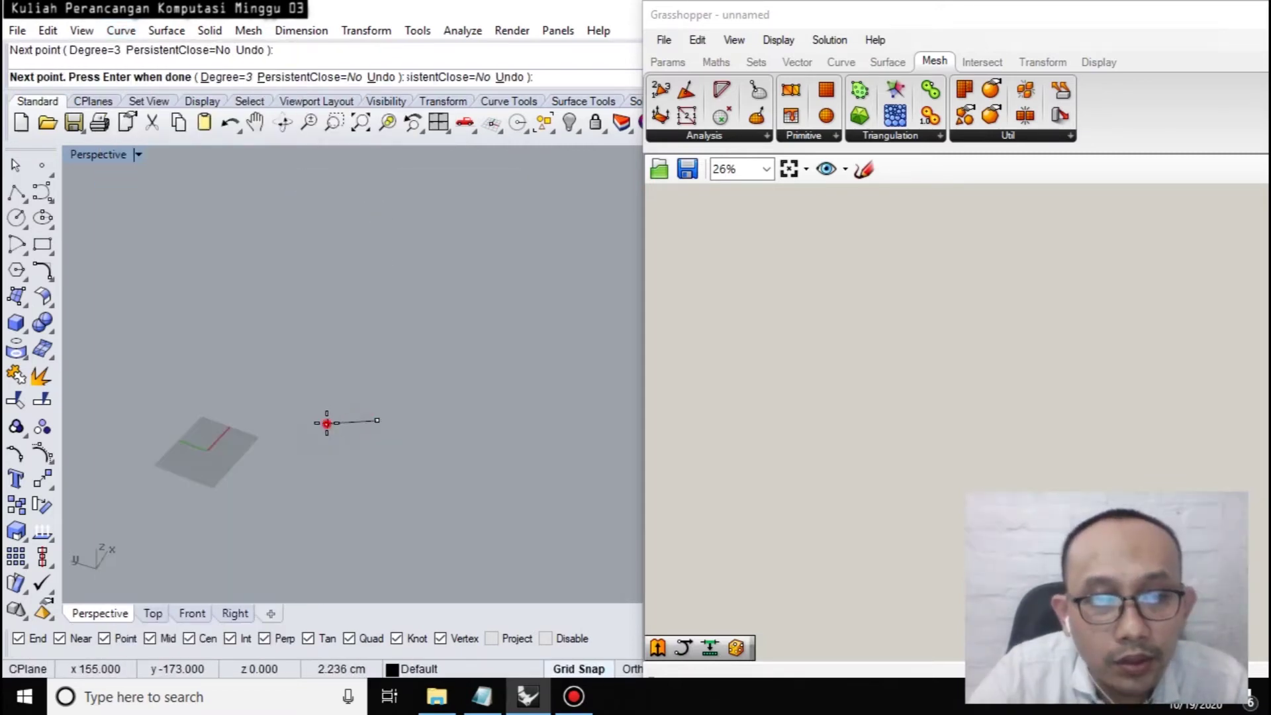
click(290, 474)
click(355, 520)
click(351, 567)
click(454, 562)
click(394, 483)
click(438, 441)
click(377, 420)
right_drag(585, 460, 407, 487)
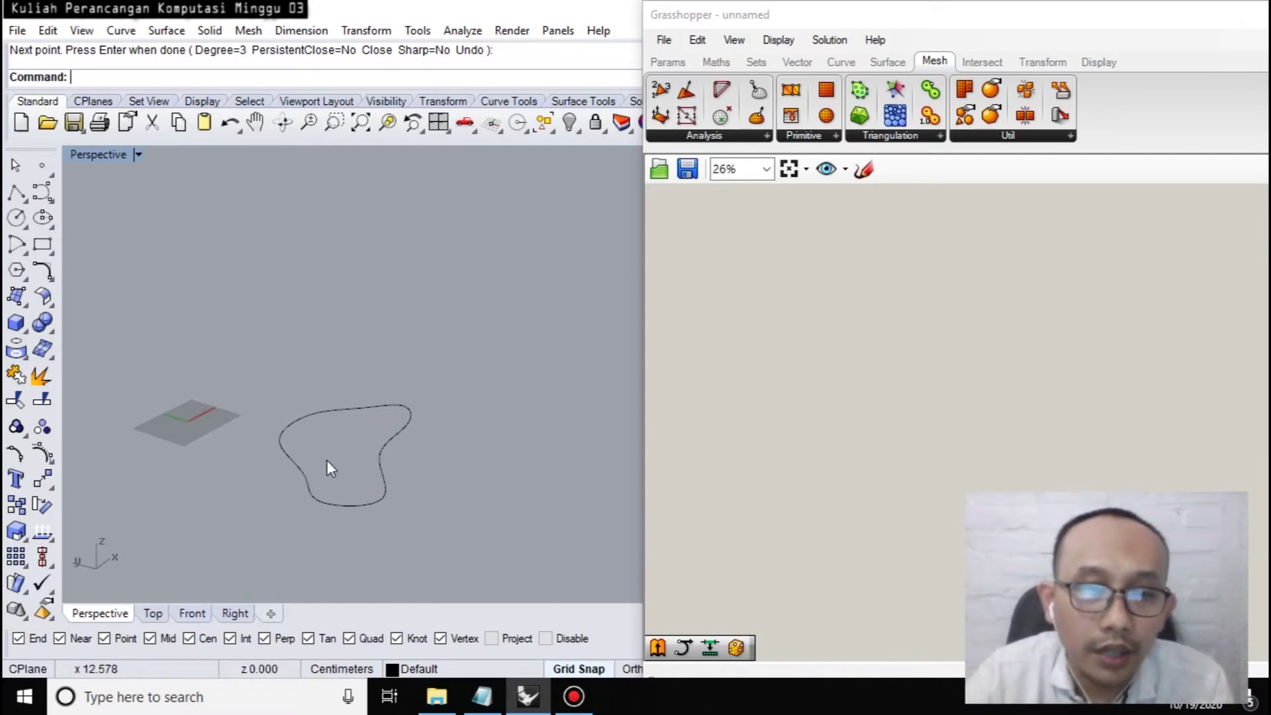
click(381, 451)
right_click(550, 429)
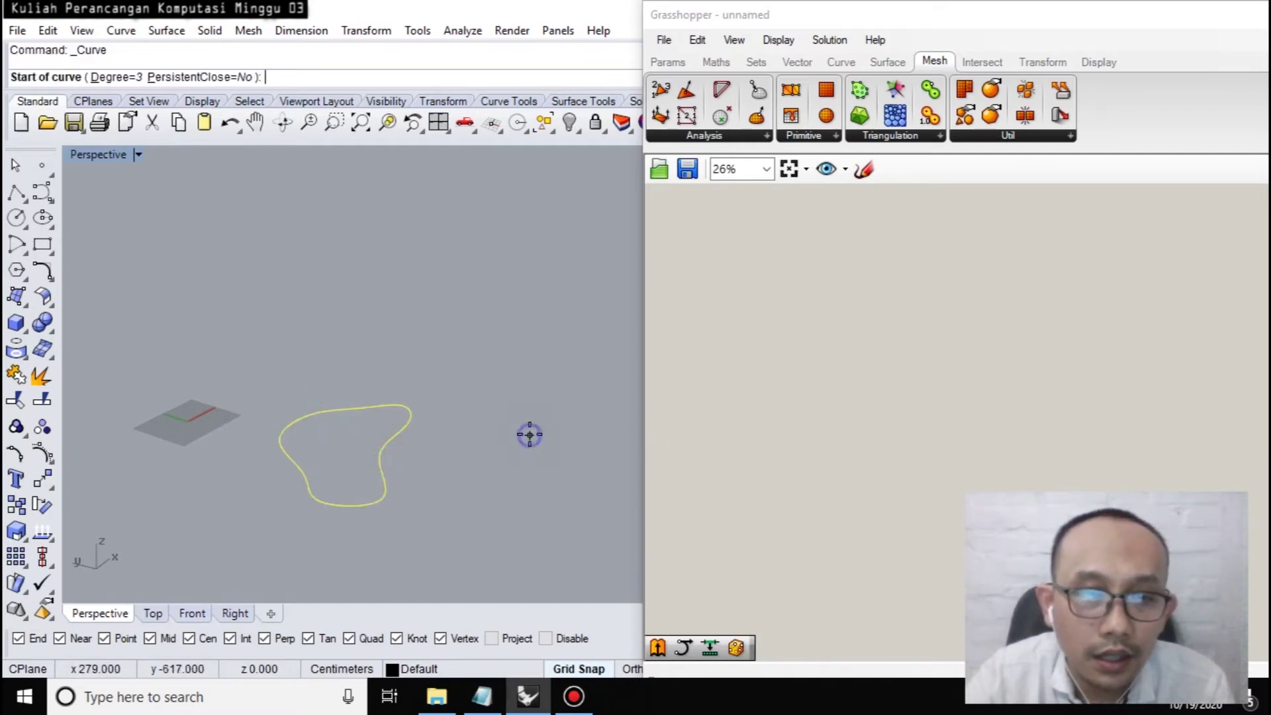
key(Escape)
key(Escape)
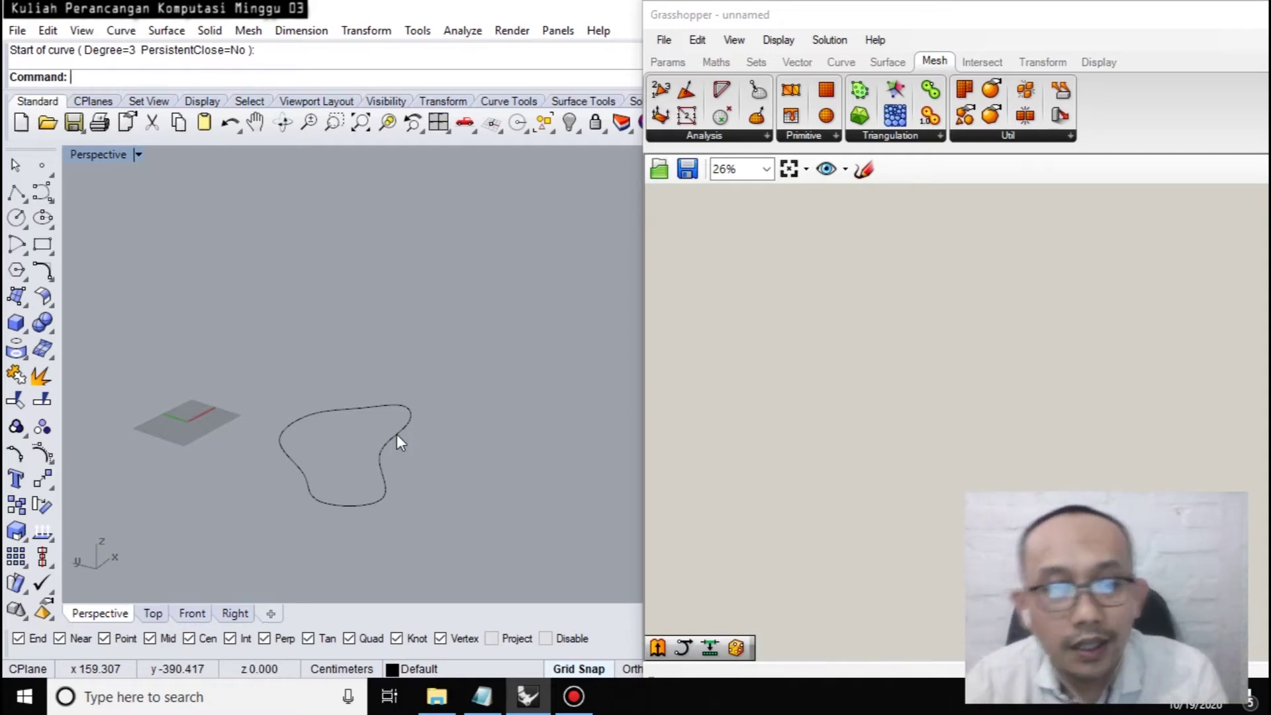
Select the closed freeform curve and copy it to the clipboard.
click(386, 491)
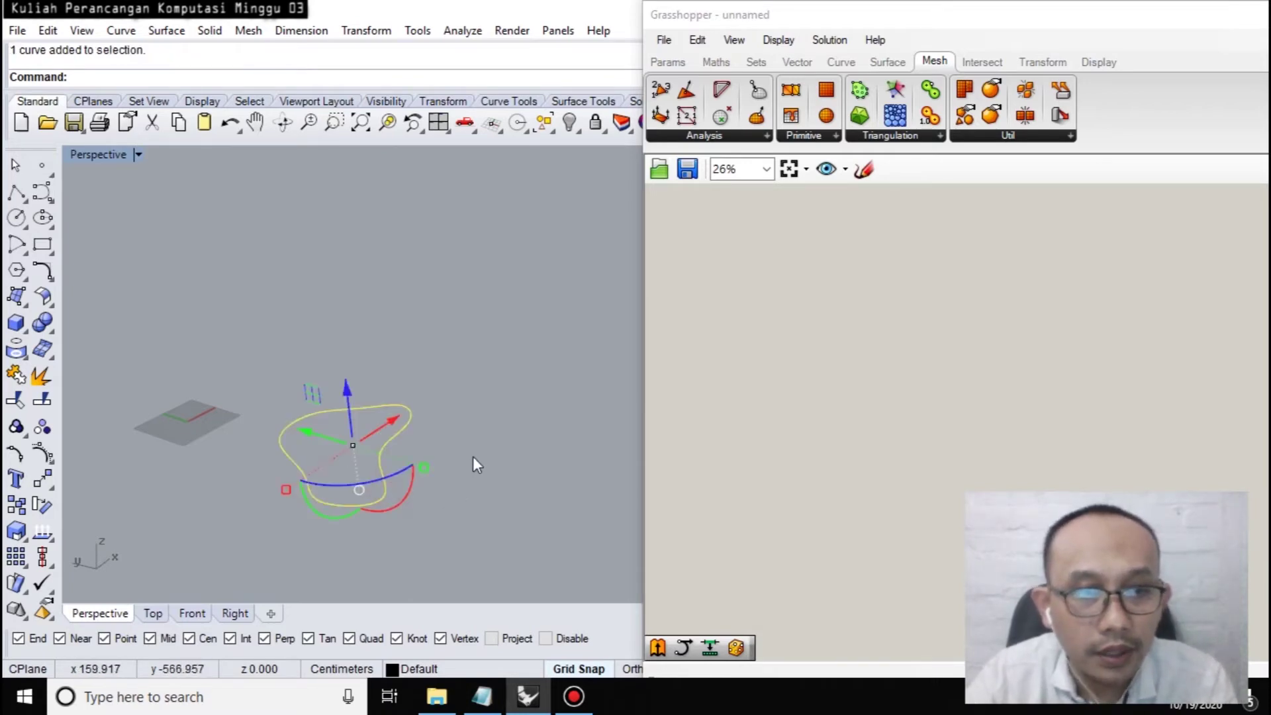
key(ctrl+c)
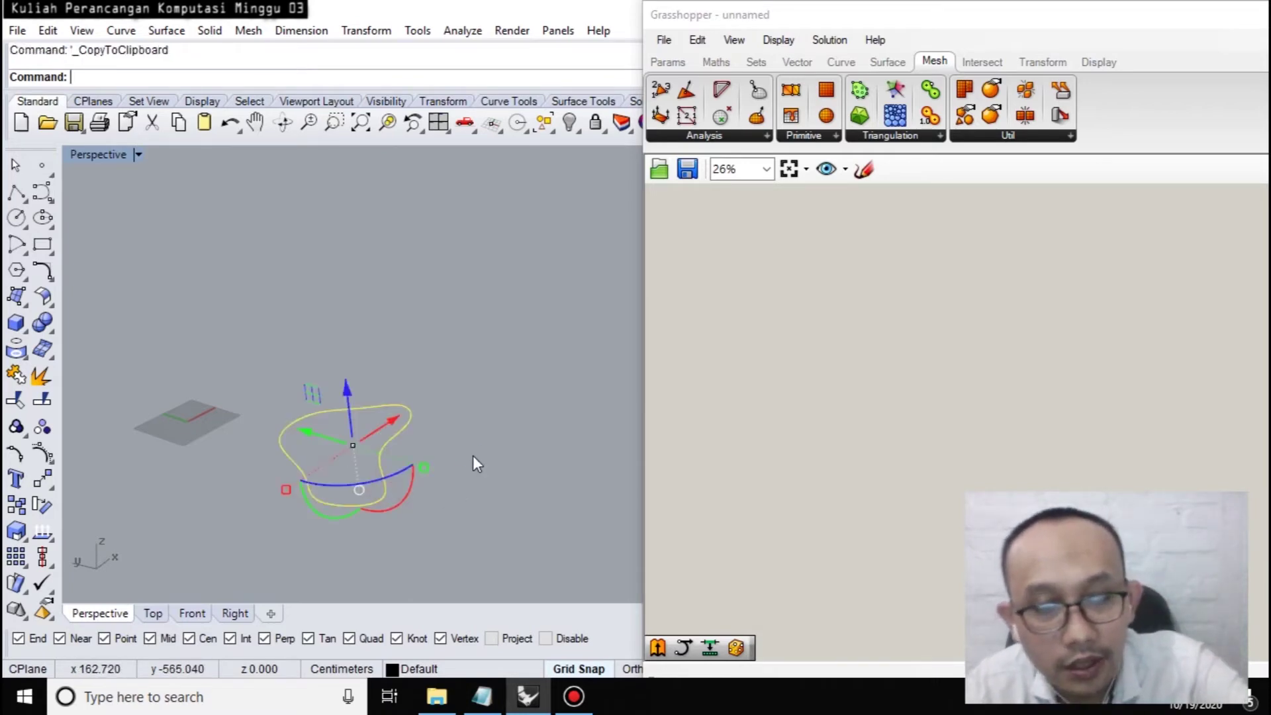
Paste a copy of the closed curve and move it vertically up above the original.
key(ctrl+v)
drag(348, 399, 342, 181)
right_drag(464, 299, 499, 380)
drag(360, 274, 363, 226)
right_drag(458, 354, 416, 425)
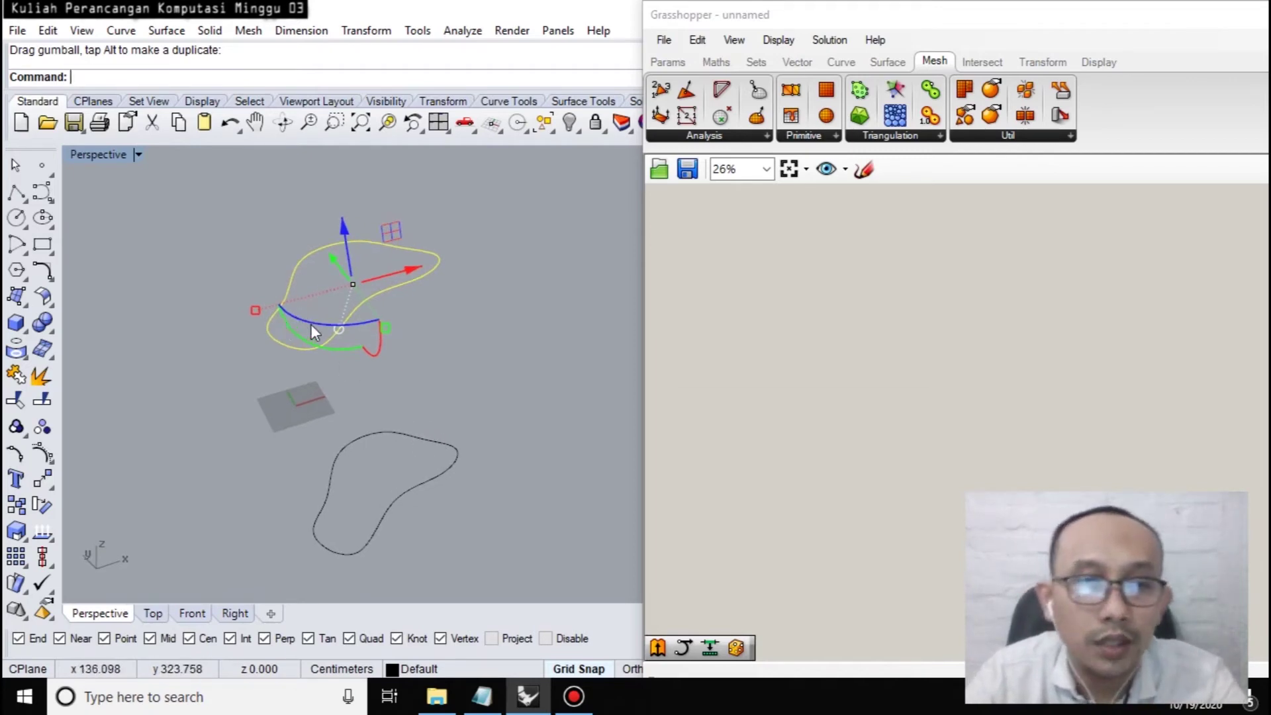
Rotate the upper closed curve horizontally about its vertical axis, giving it a different orientation from the lower curve.
drag(297, 316, 352, 331)
click(507, 393)
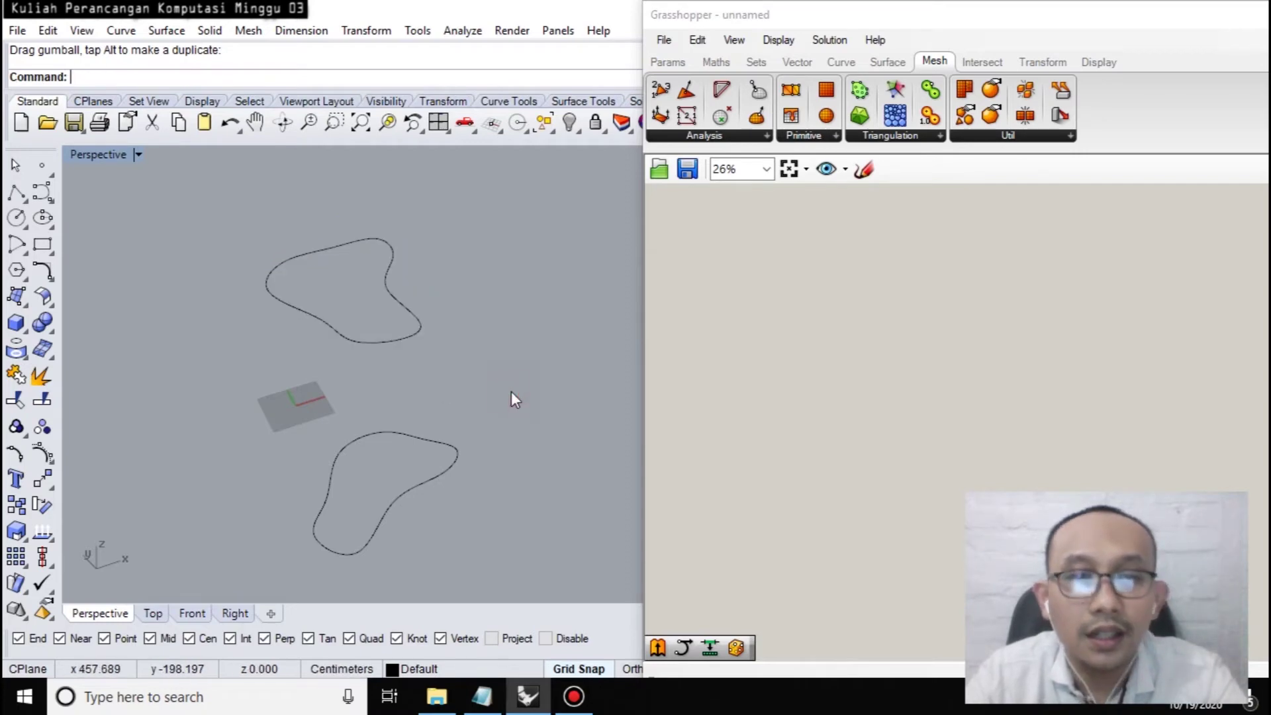
right_drag(456, 276, 462, 424)
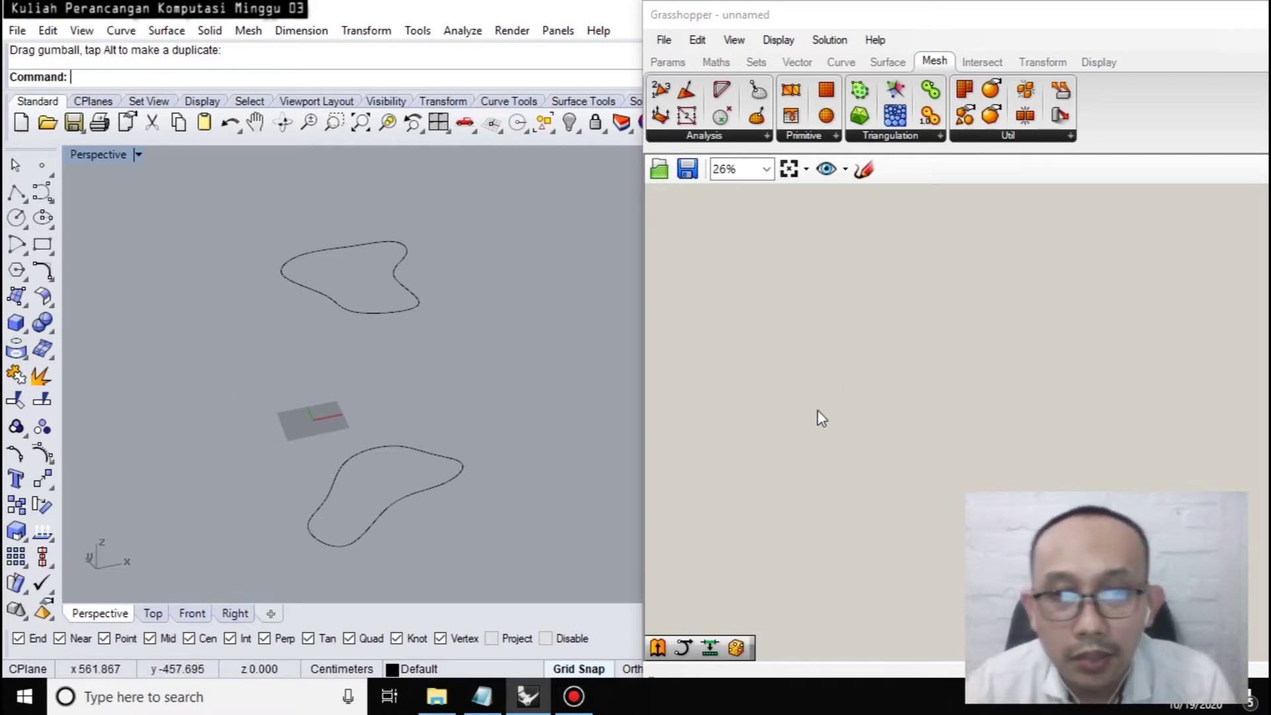
Add a Curve parameter to the empty Grasshopper canvas.
double_click(831, 353)
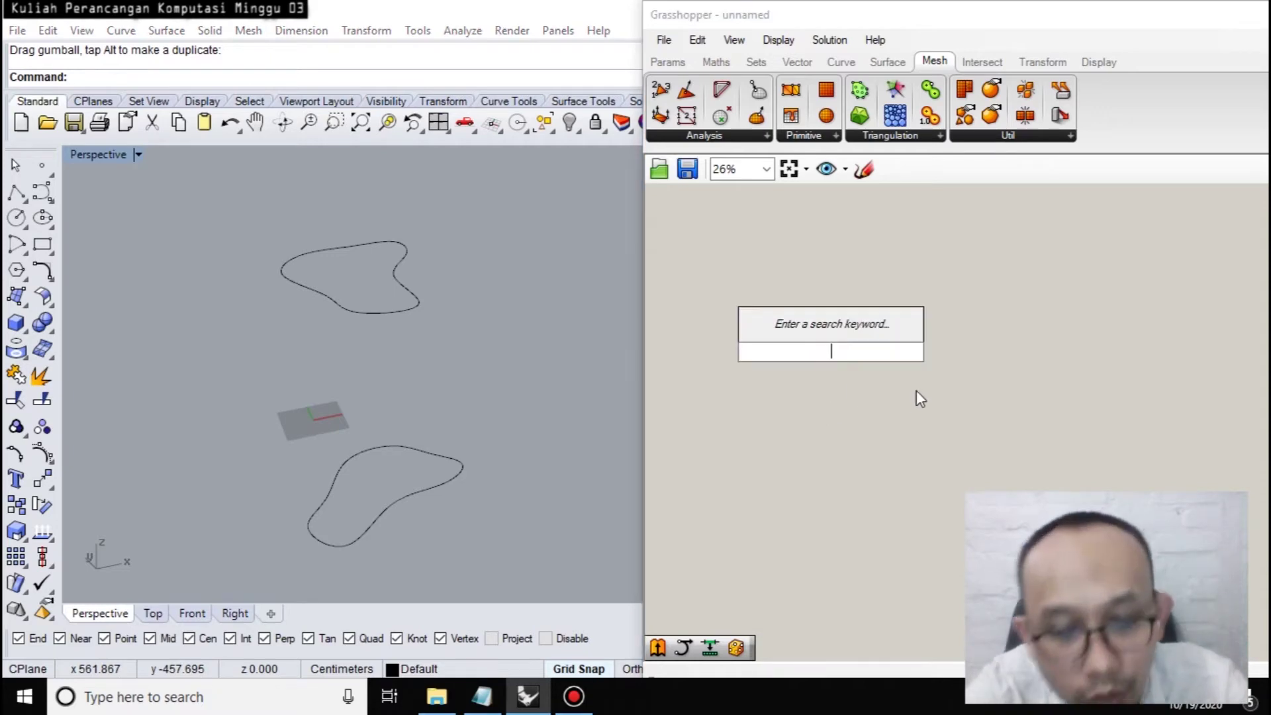
text(cur)
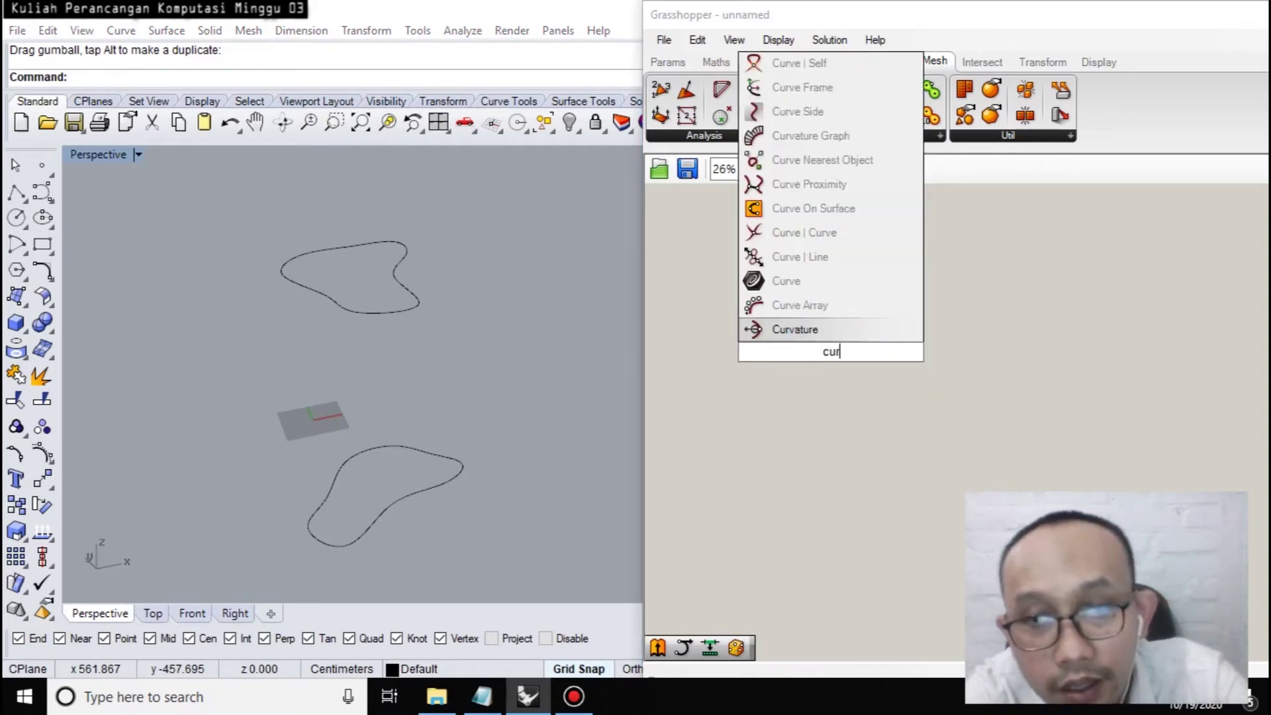
text(ve)
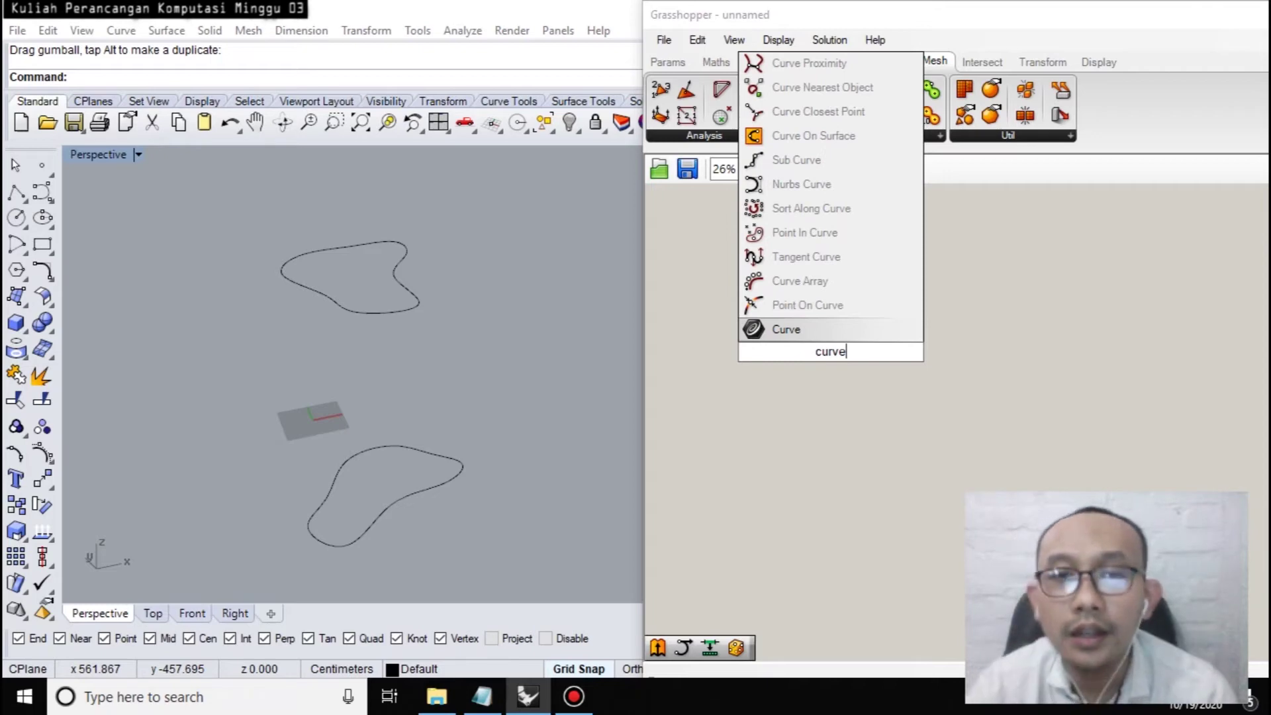
key(Return)
scroll(830, 354, up, 3)
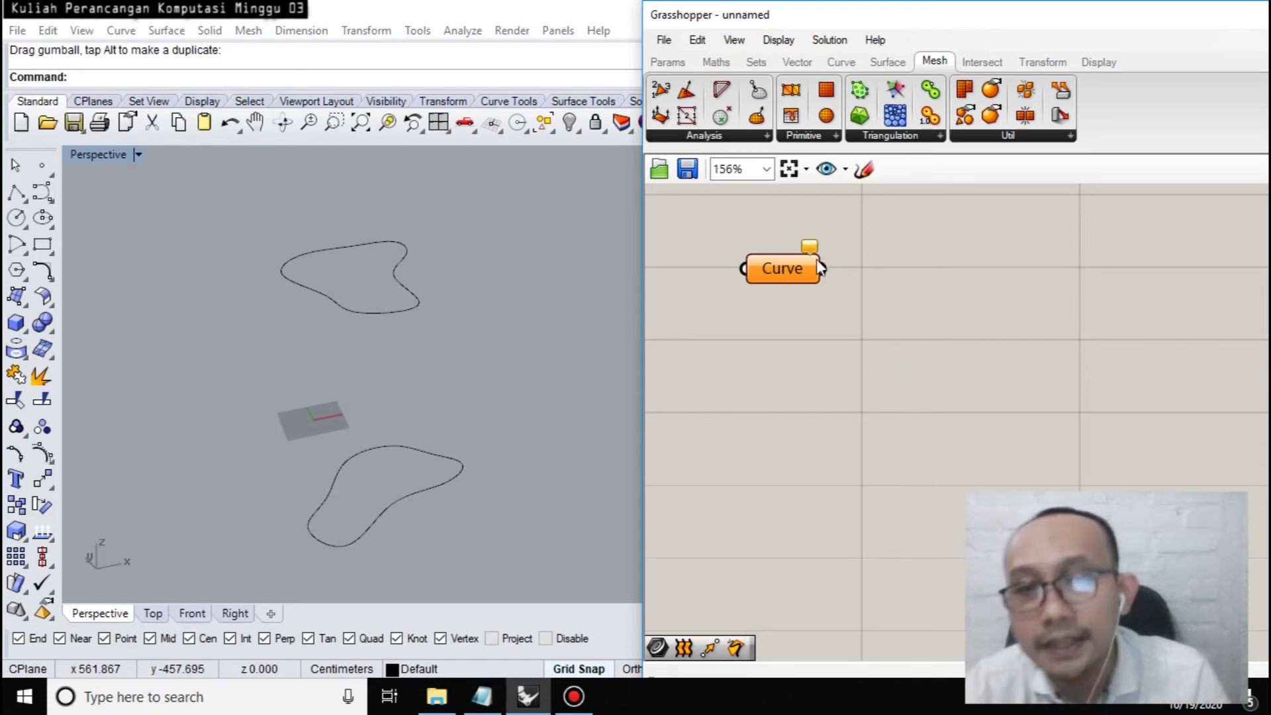
Reference both the upper and lower closed Rhino curves in the Curve parameter.
right_click(785, 277)
click(765, 272)
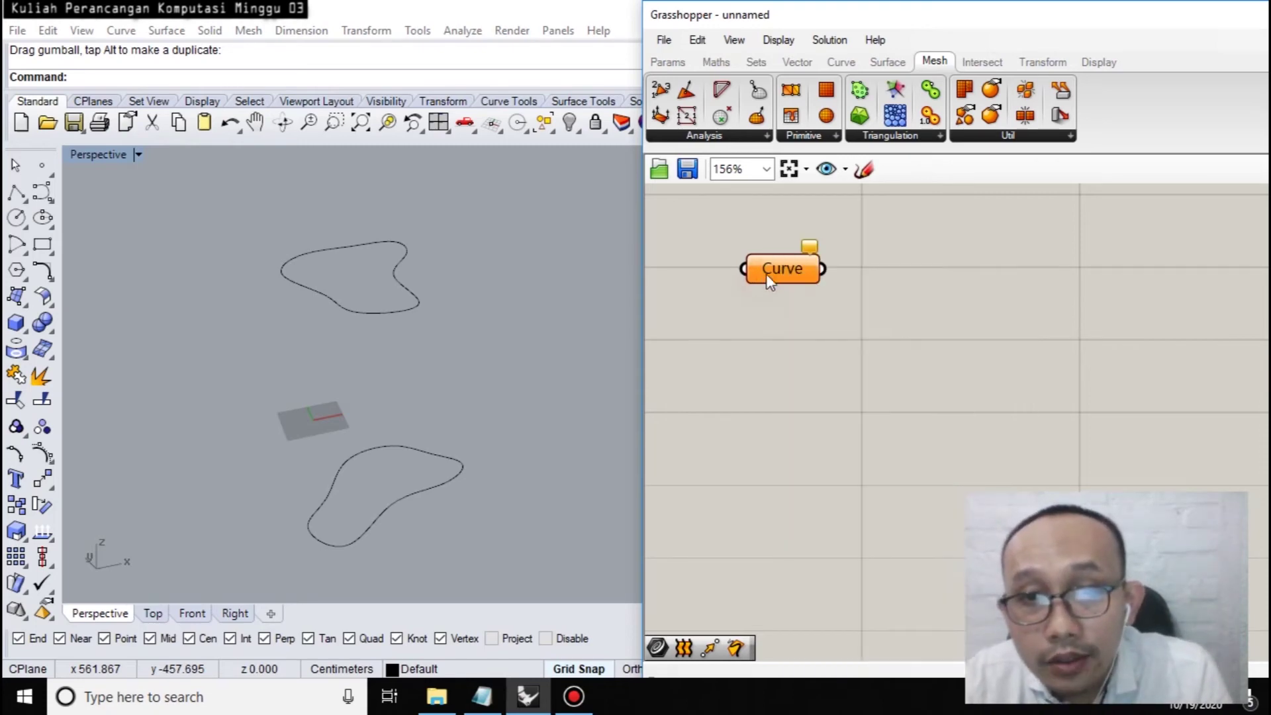
right_click(766, 274)
click(829, 529)
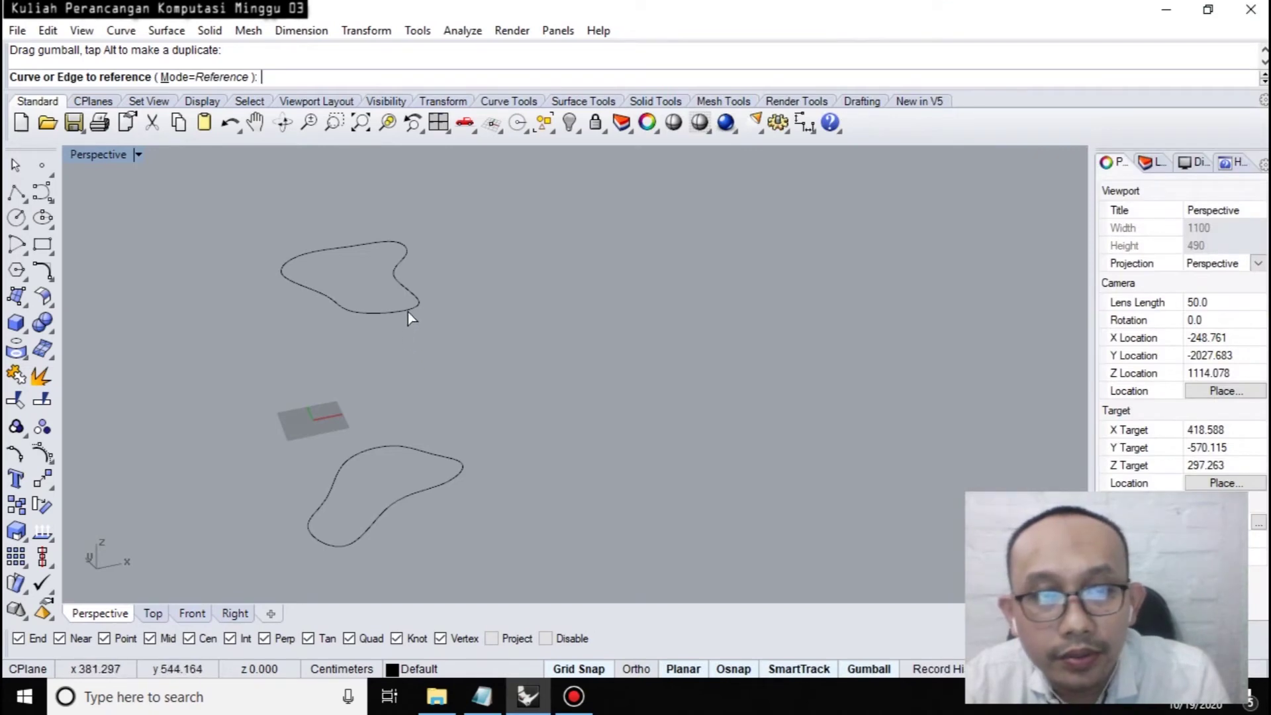
click(408, 311)
click(460, 467)
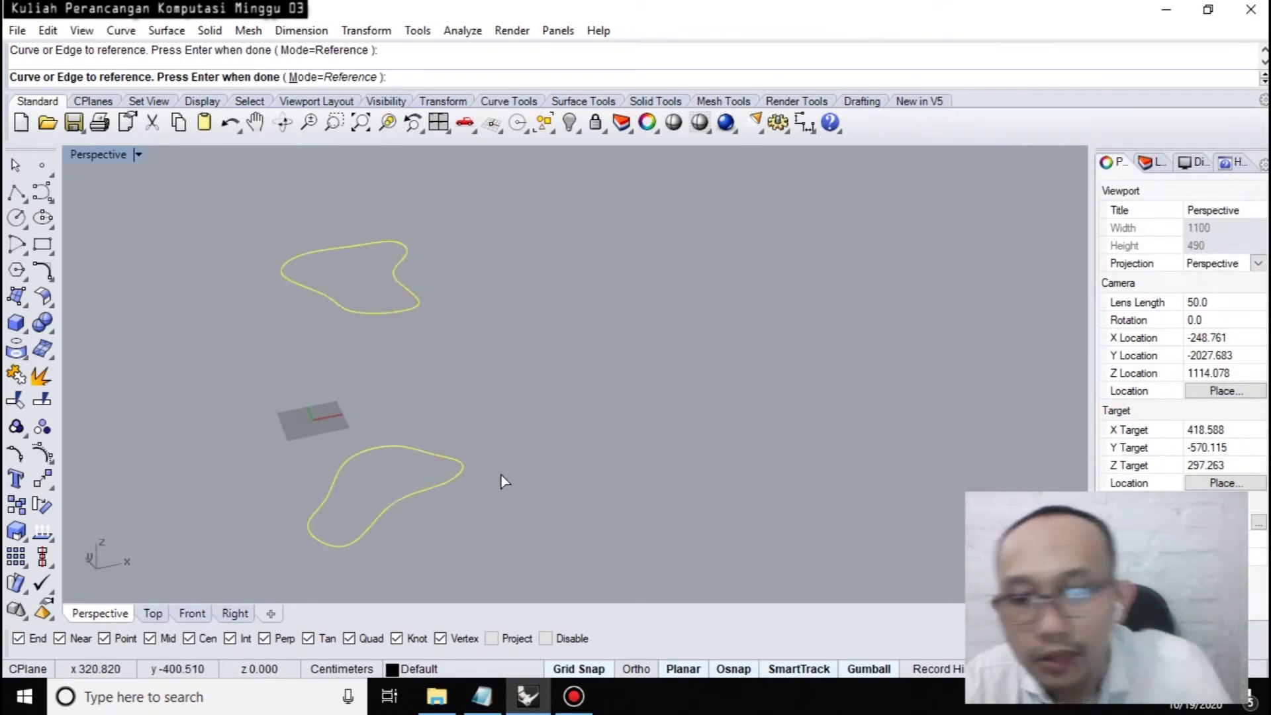
key(Return)
click(784, 268)
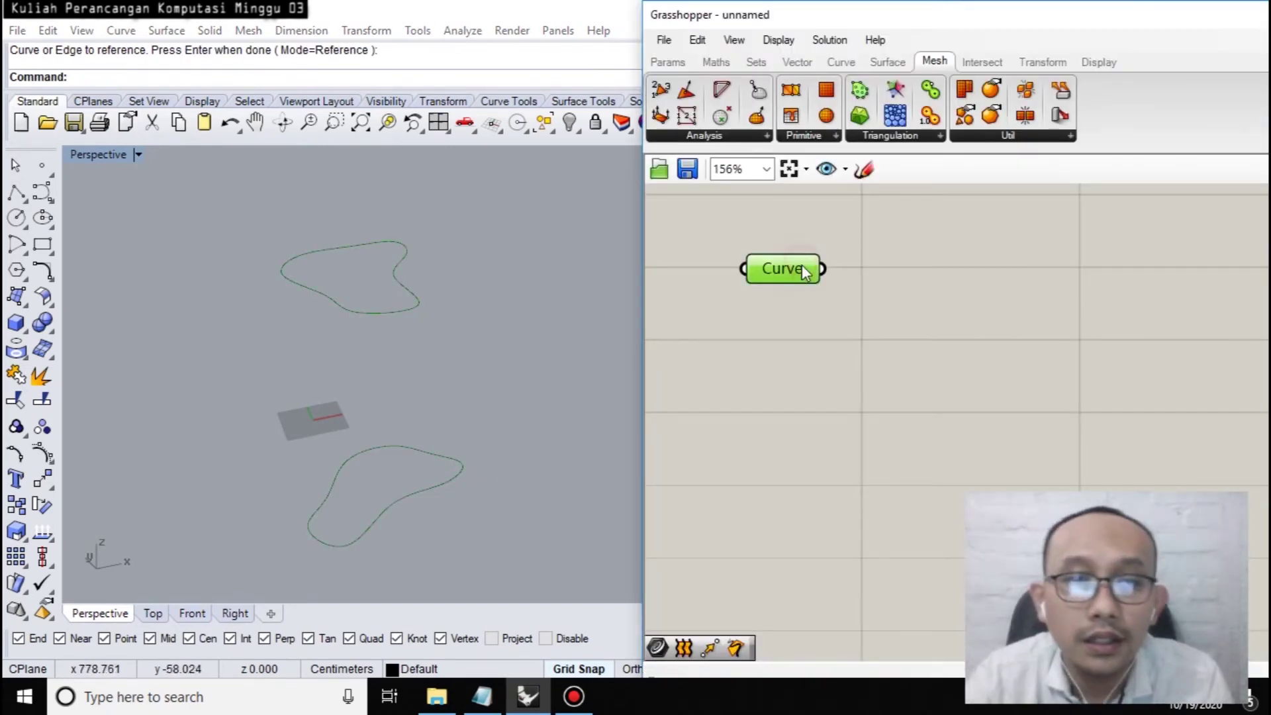
click(795, 374)
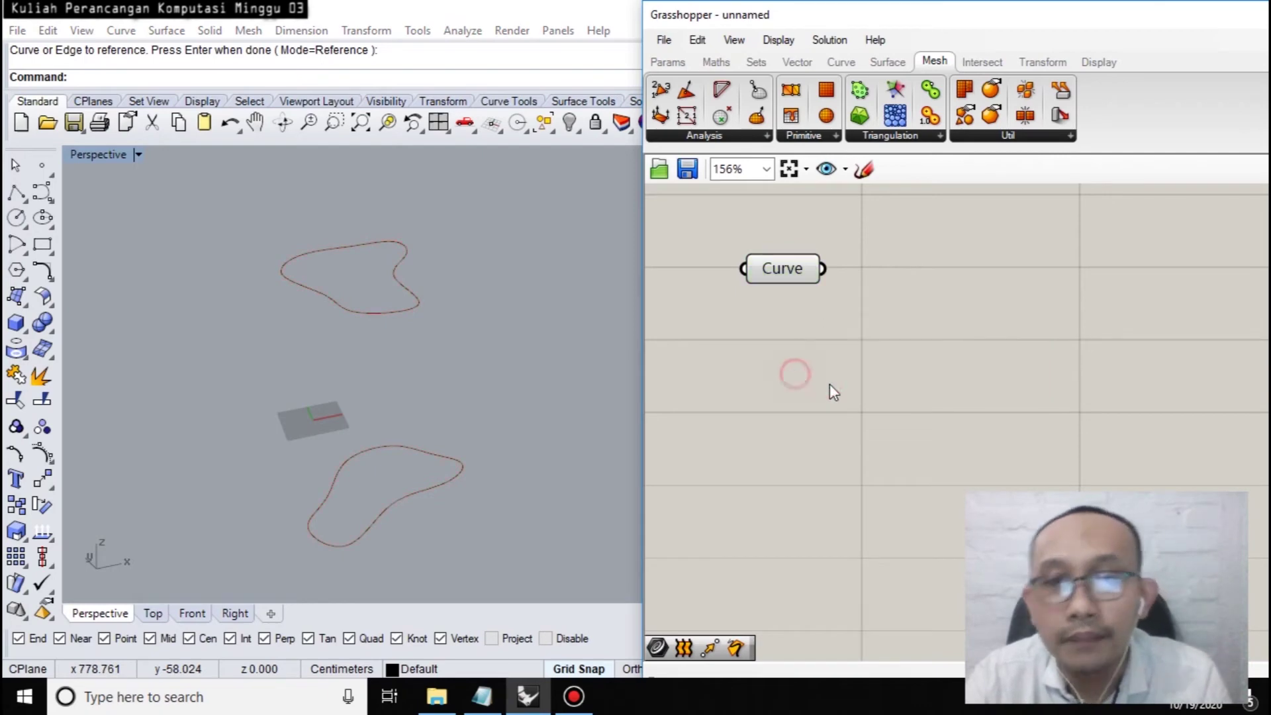
Add a Loft component and connect the Curve parameter to its Curves input.
double_click(1006, 386)
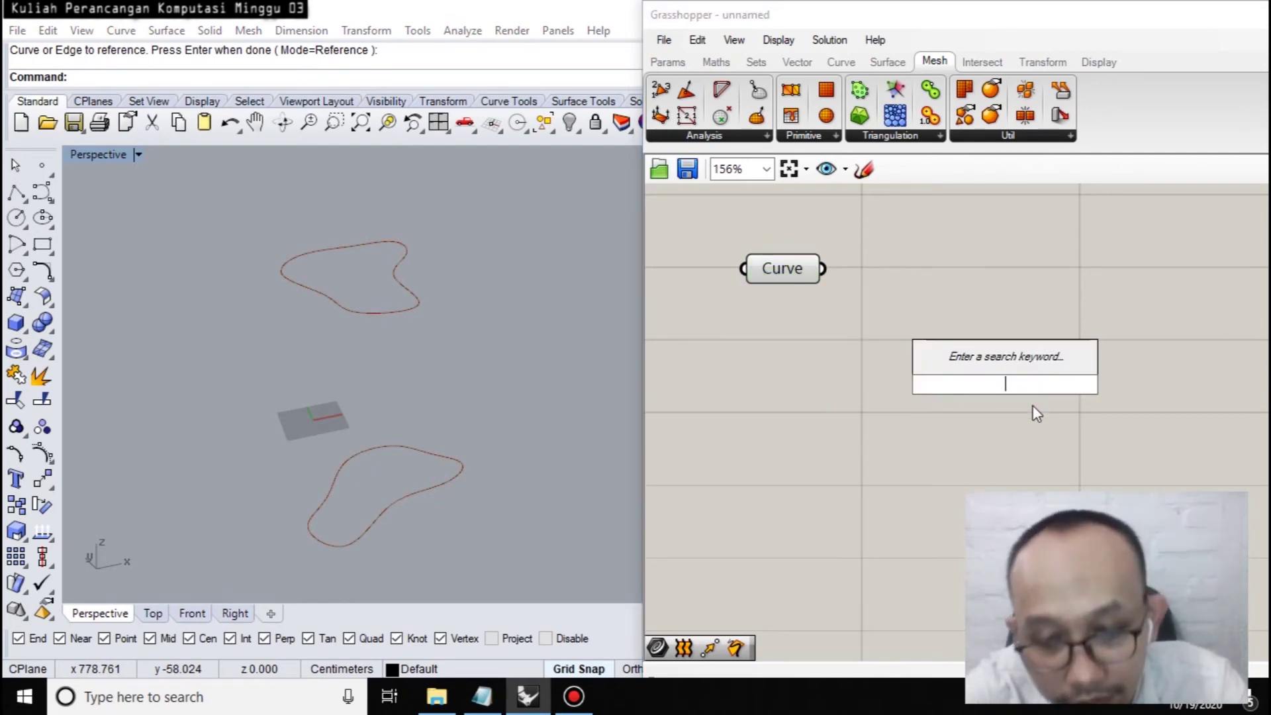
text(loft)
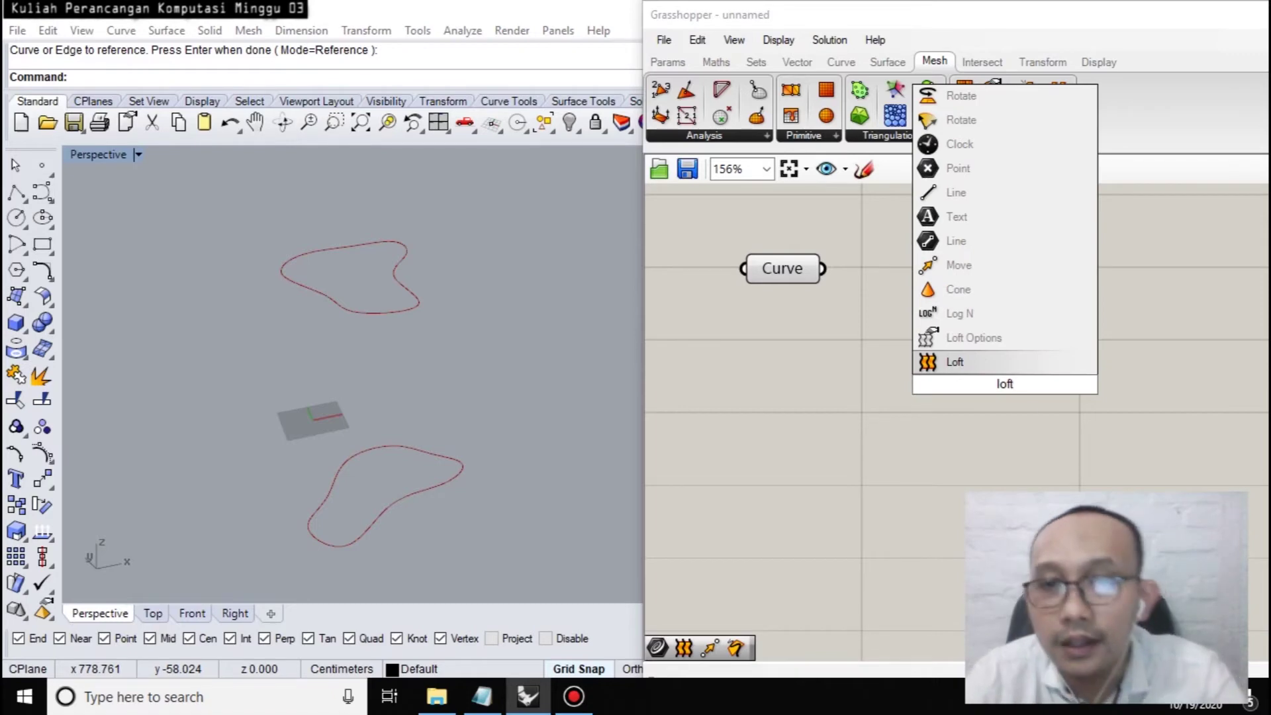
click(996, 366)
drag(927, 368, 828, 266)
right_drag(523, 377, 378, 377)
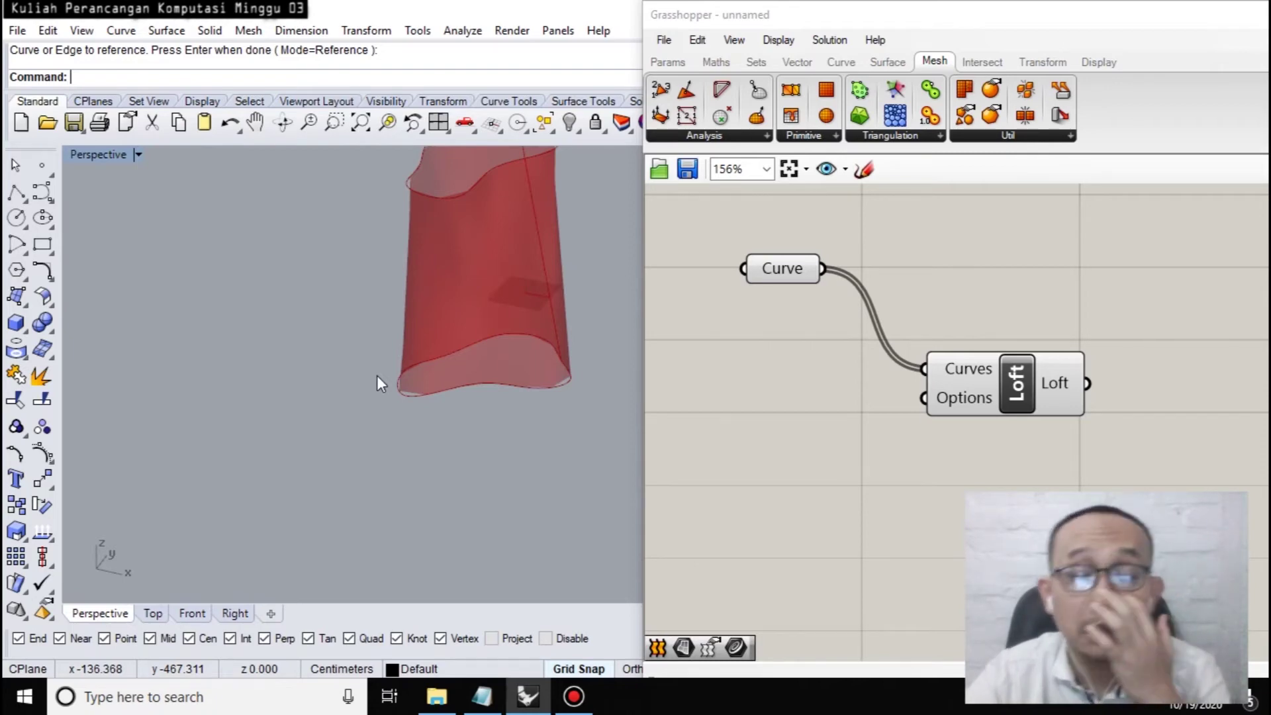
shift+right_drag(568, 328, 462, 248)
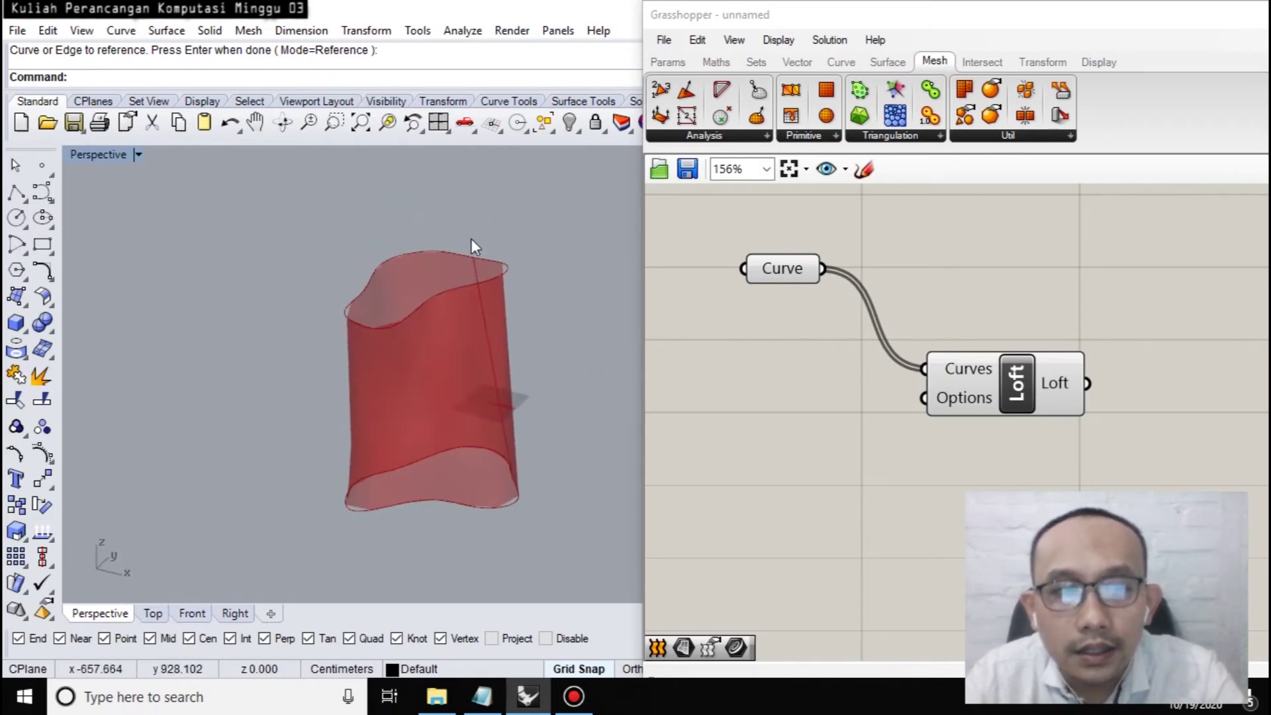
right_drag(454, 298, 877, 346)
Add a Surface parameter and feed it from the Curve parameter to cap both ends of the loft.
double_click(1030, 222)
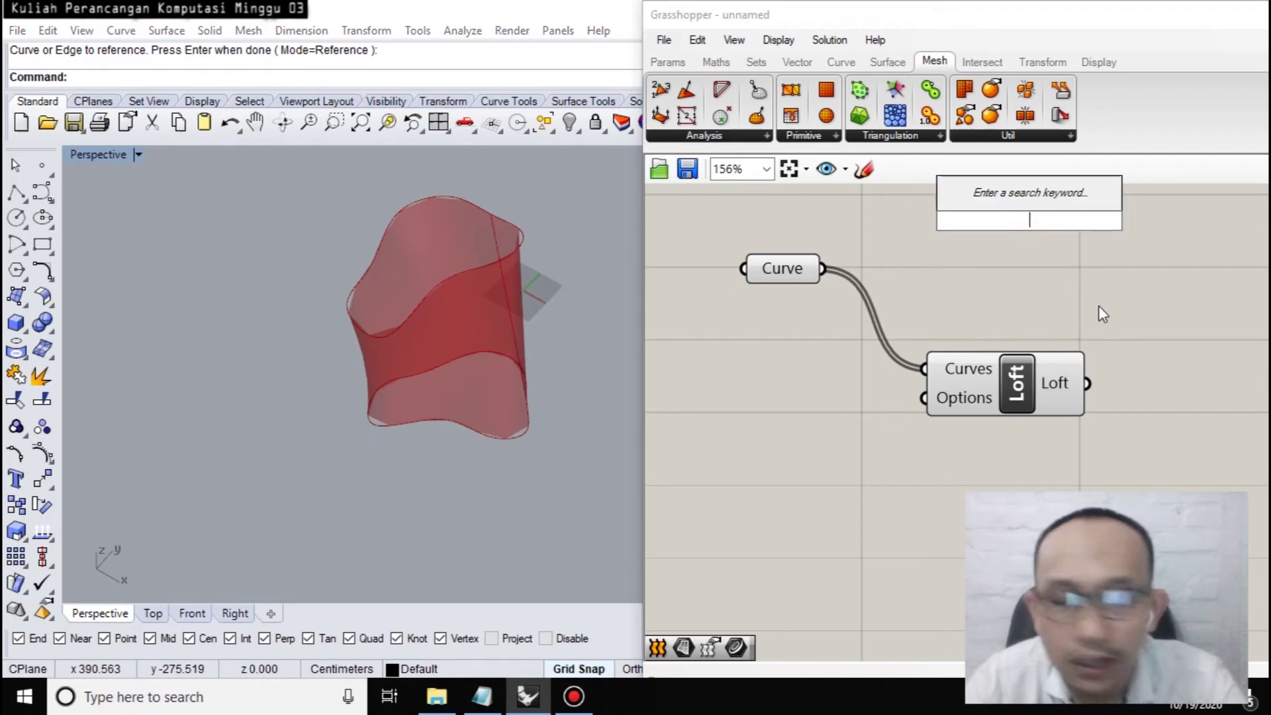
text(surface)
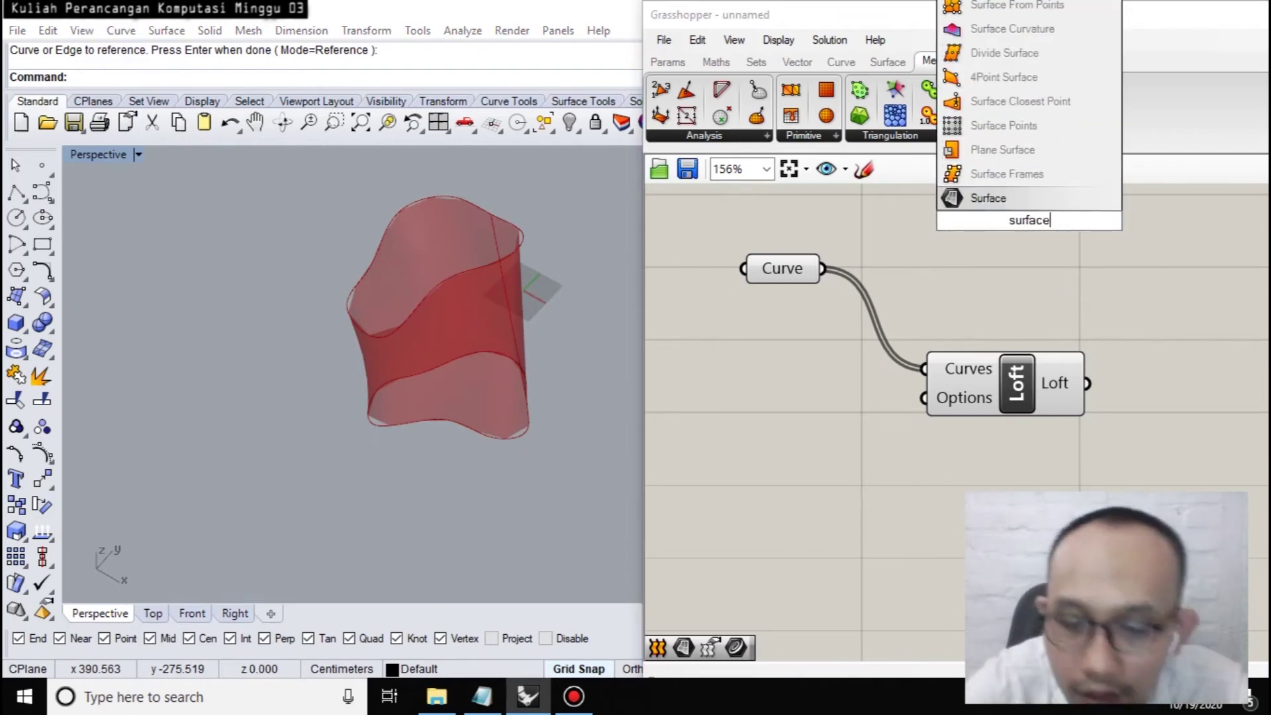
key(Return)
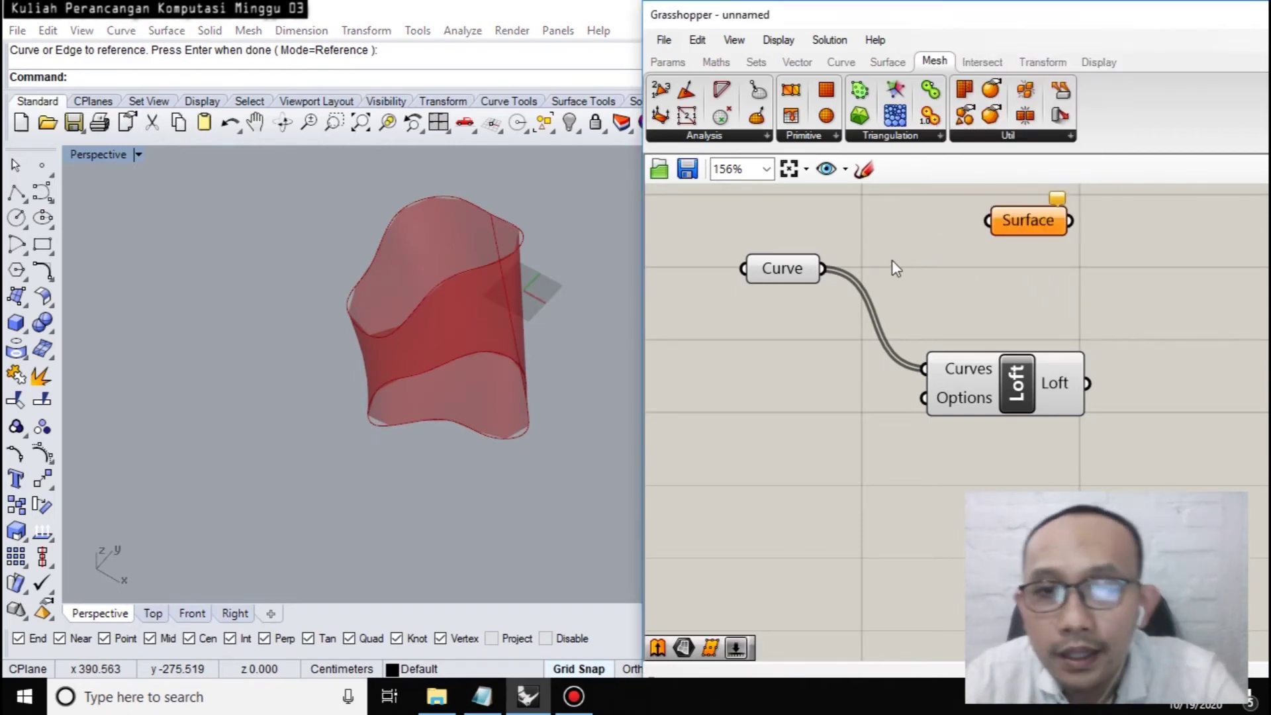
drag(827, 266, 987, 219)
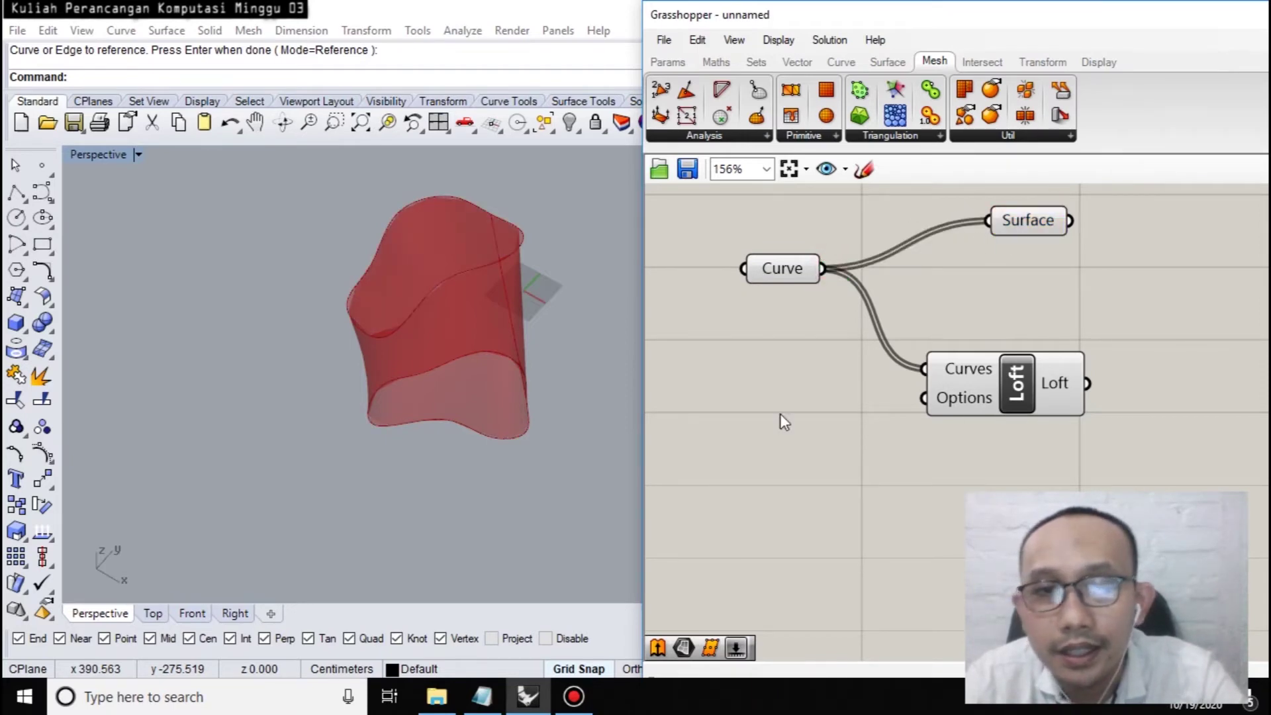
right_drag(517, 483, 529, 371)
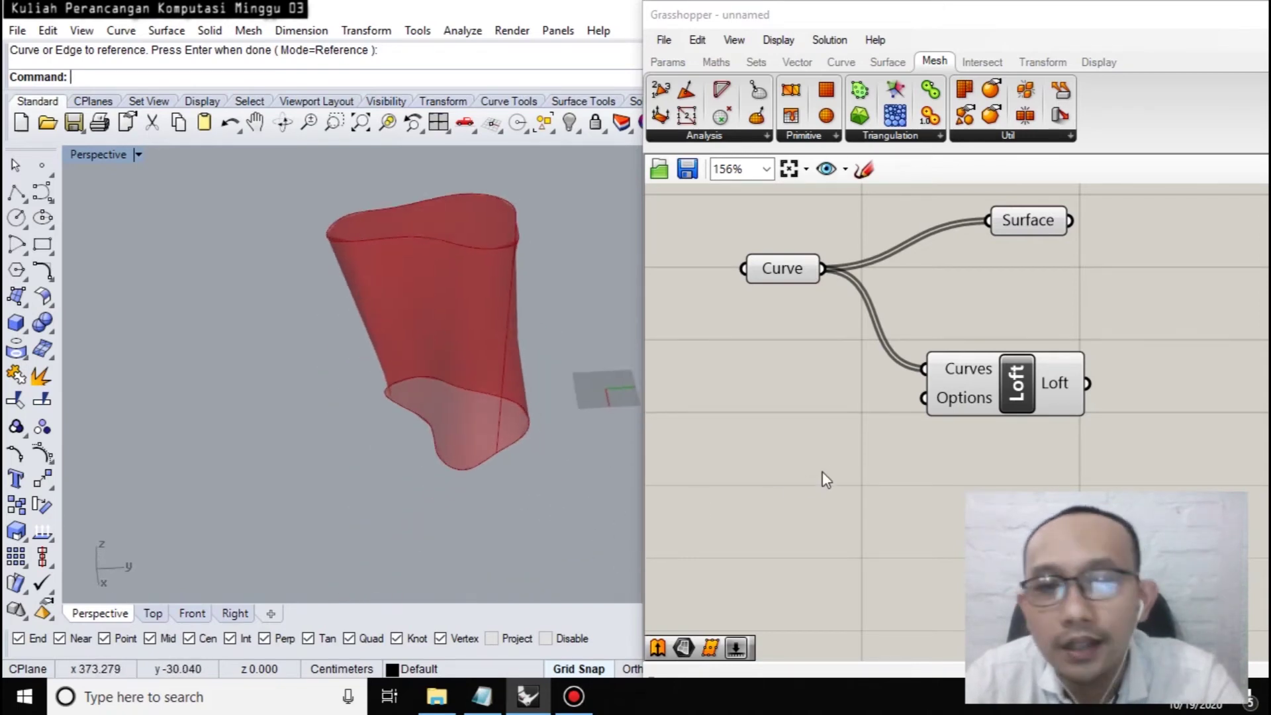
right_click(822, 471)
right_click(549, 347)
Add a Geometry parameter and connect both the Surface and Loft outputs to its input.
right_drag(1125, 328, 944, 359)
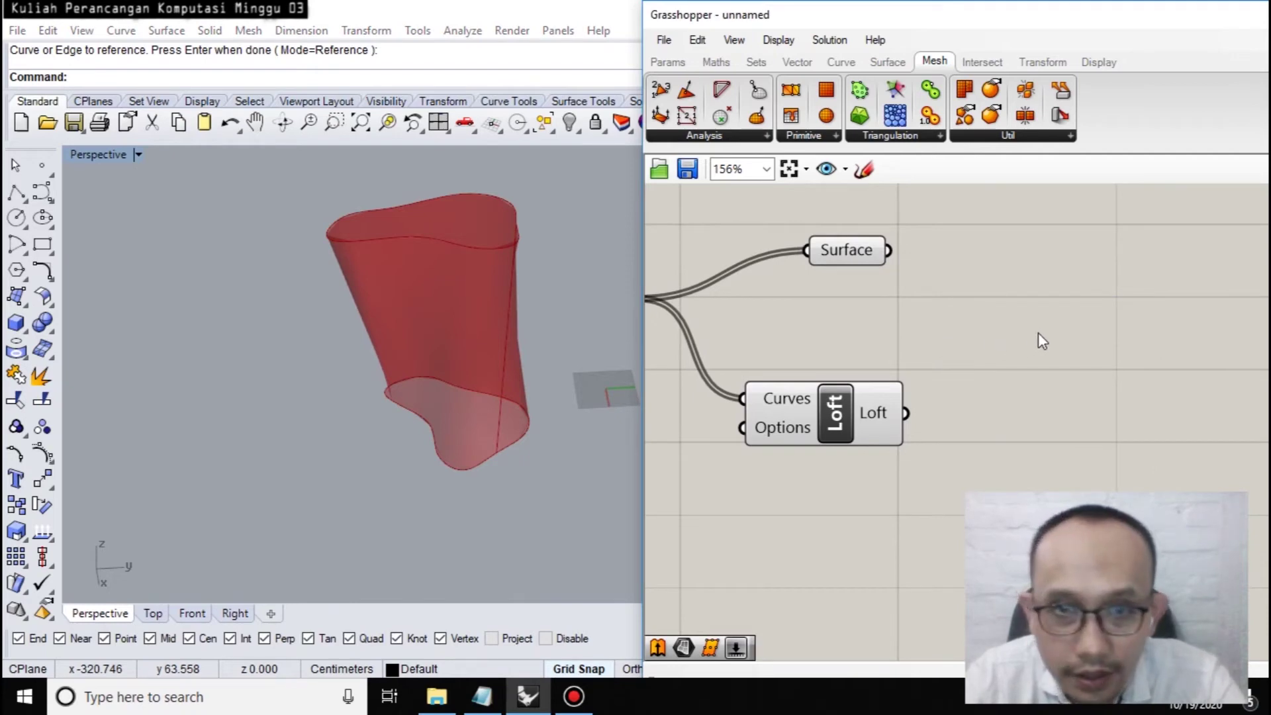
double_click(1059, 330)
text(geometry)
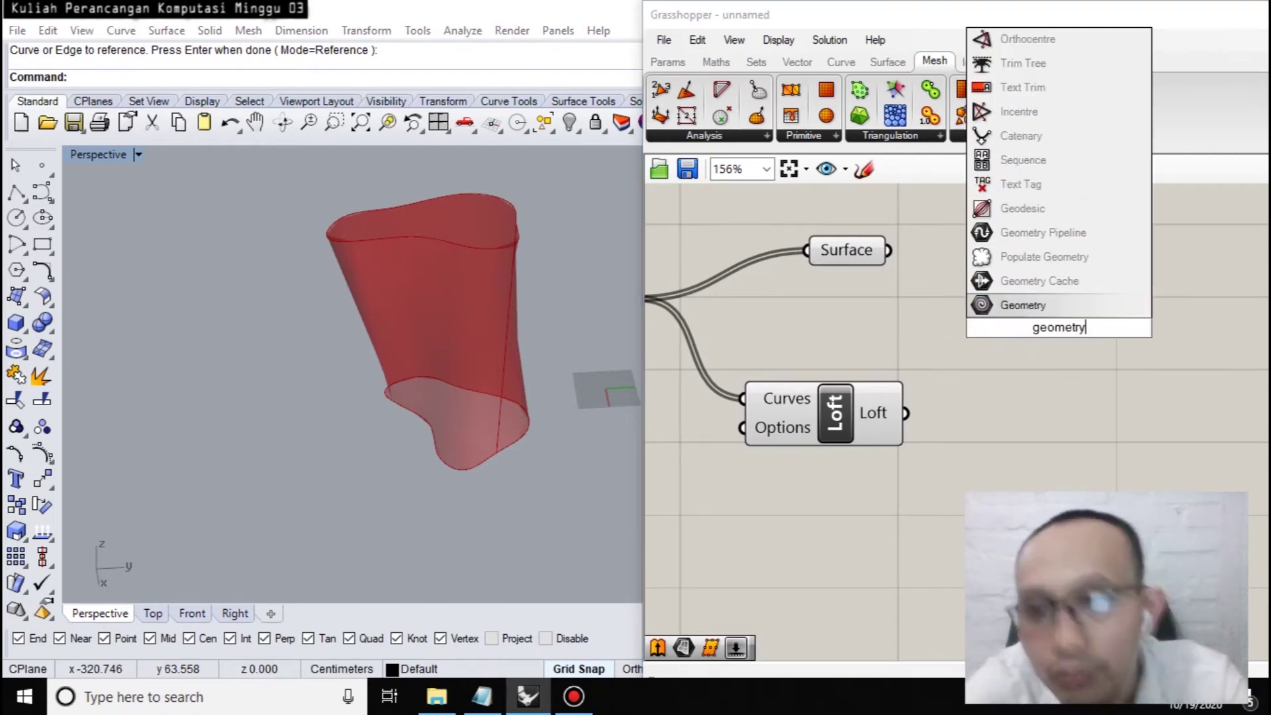
key(Return)
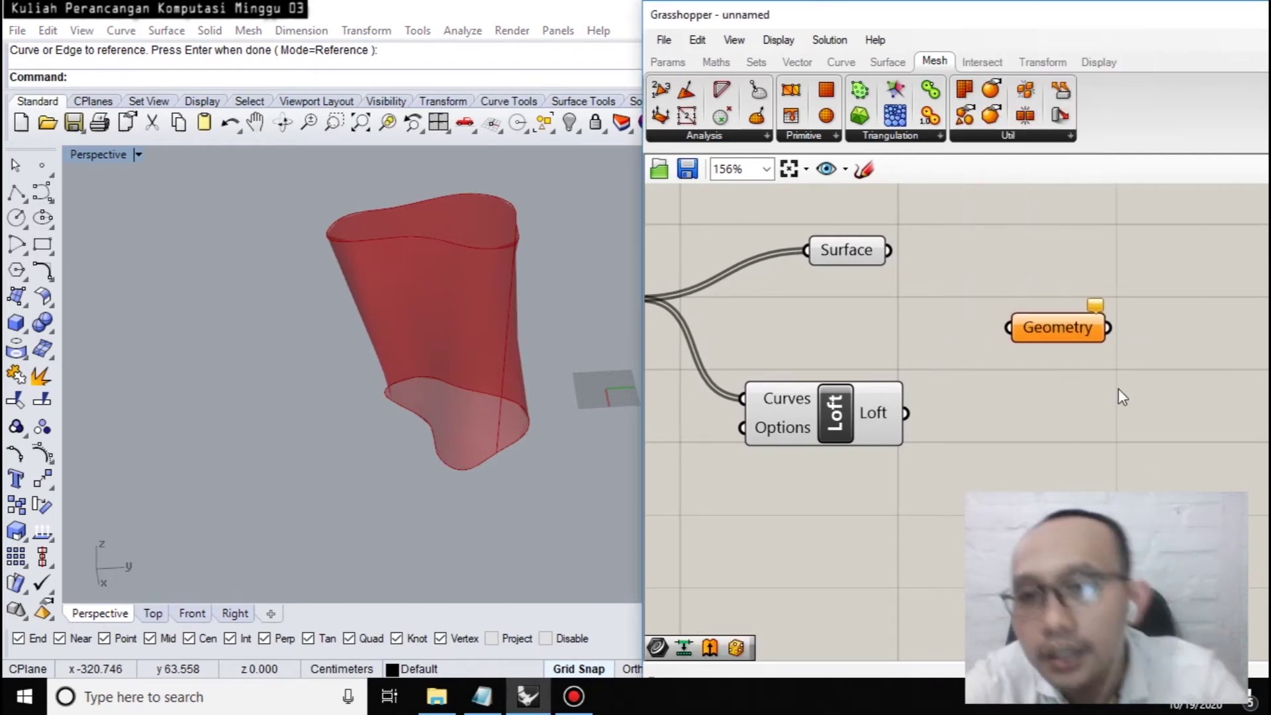
drag(888, 250, 1008, 327)
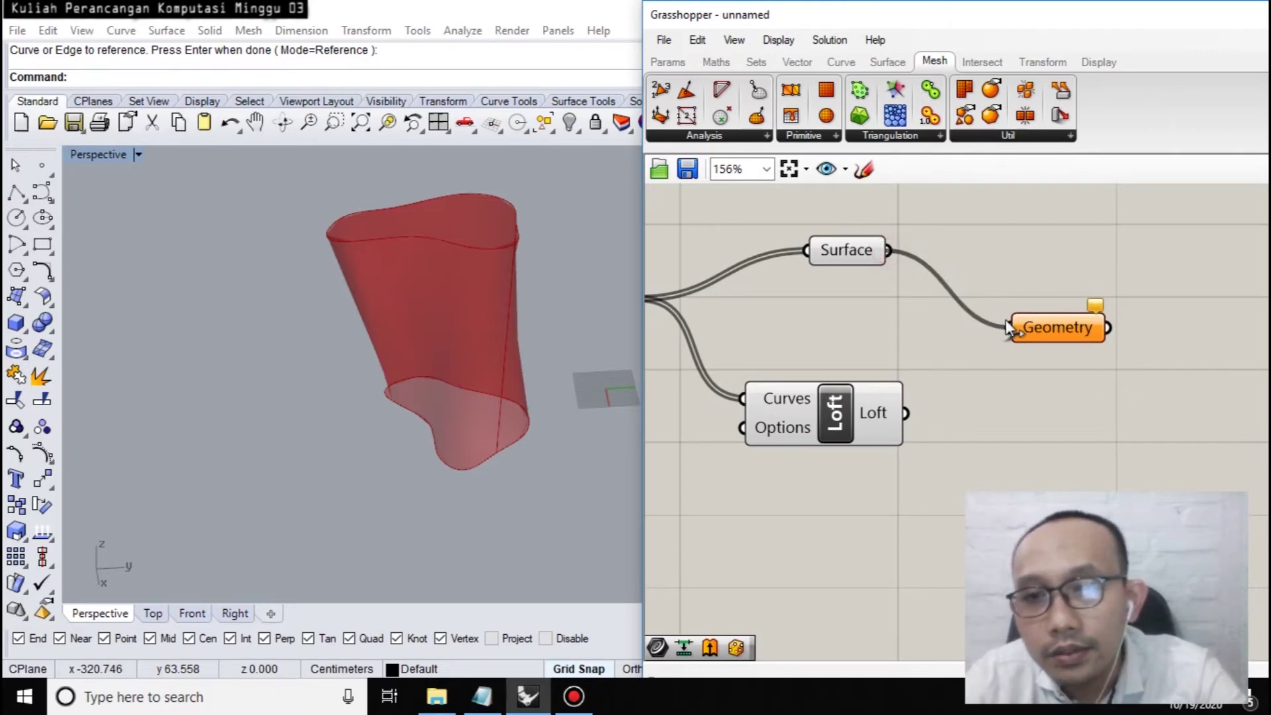
shift+drag(906, 414, 1007, 328)
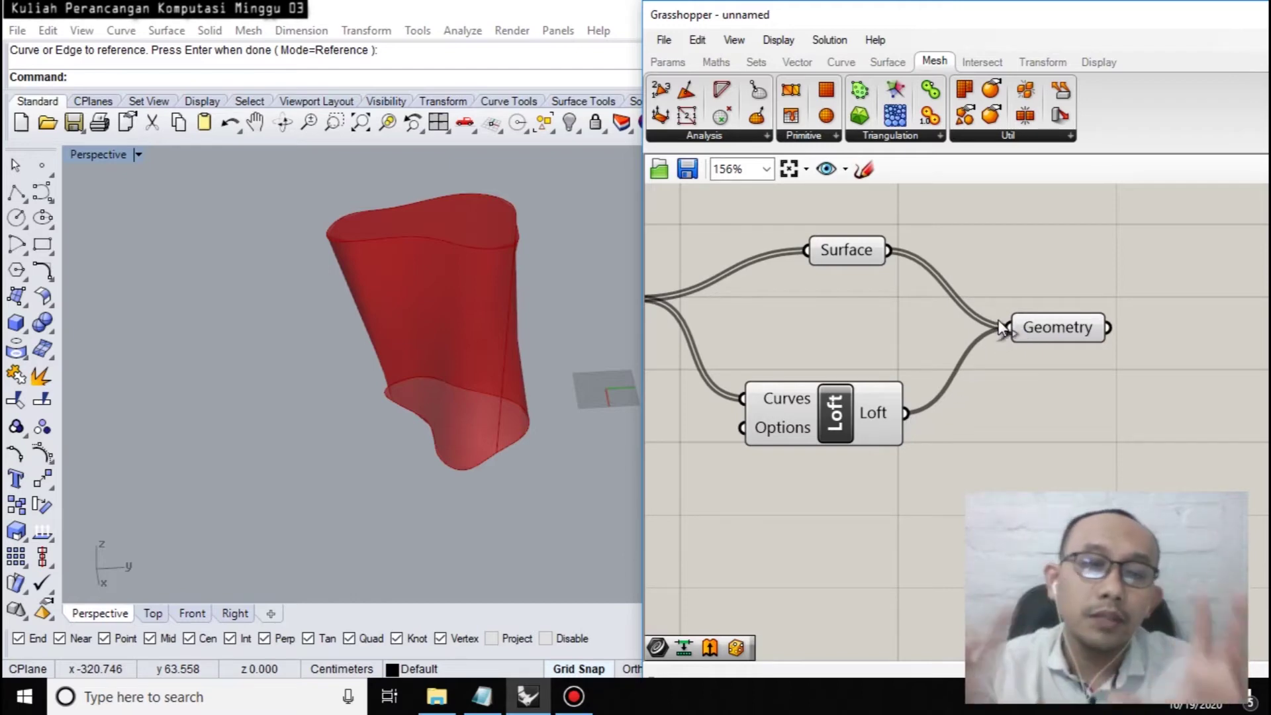
scroll(1013, 324, down, 1)
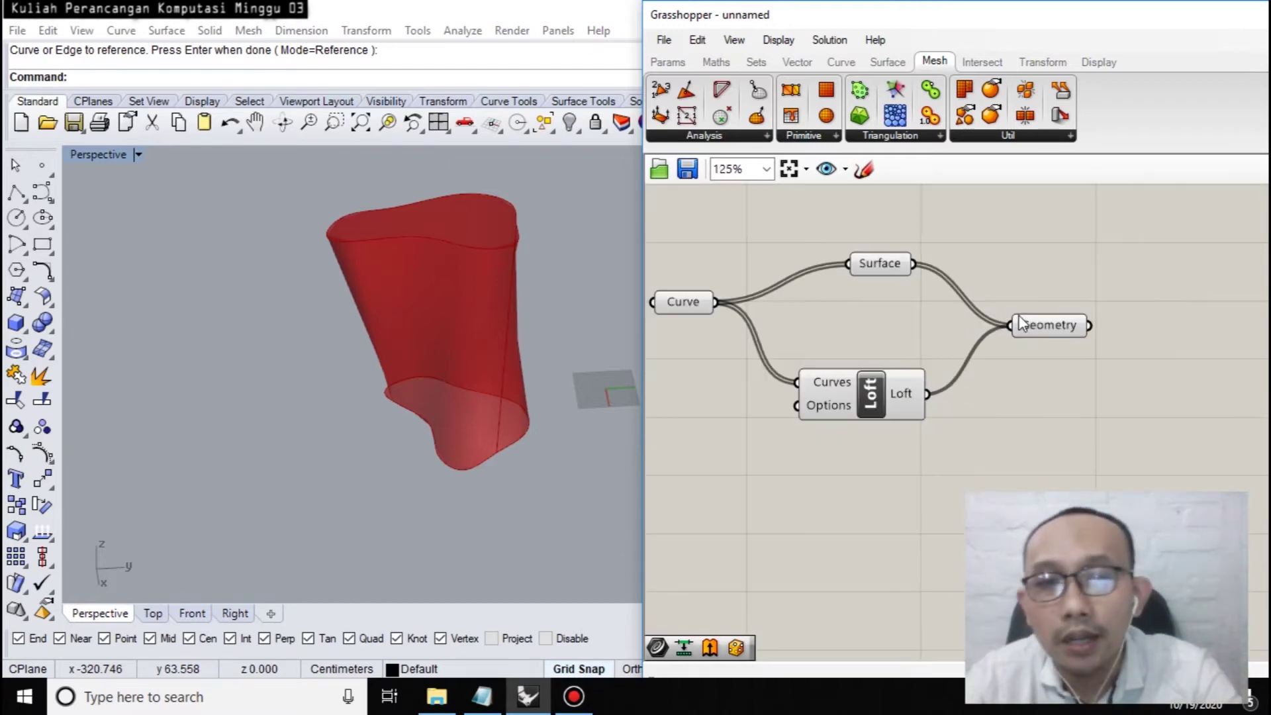
drag(887, 269, 854, 256)
Bake the Geometry parameter's loft and cap surfaces into the Rhino model.
click(1071, 327)
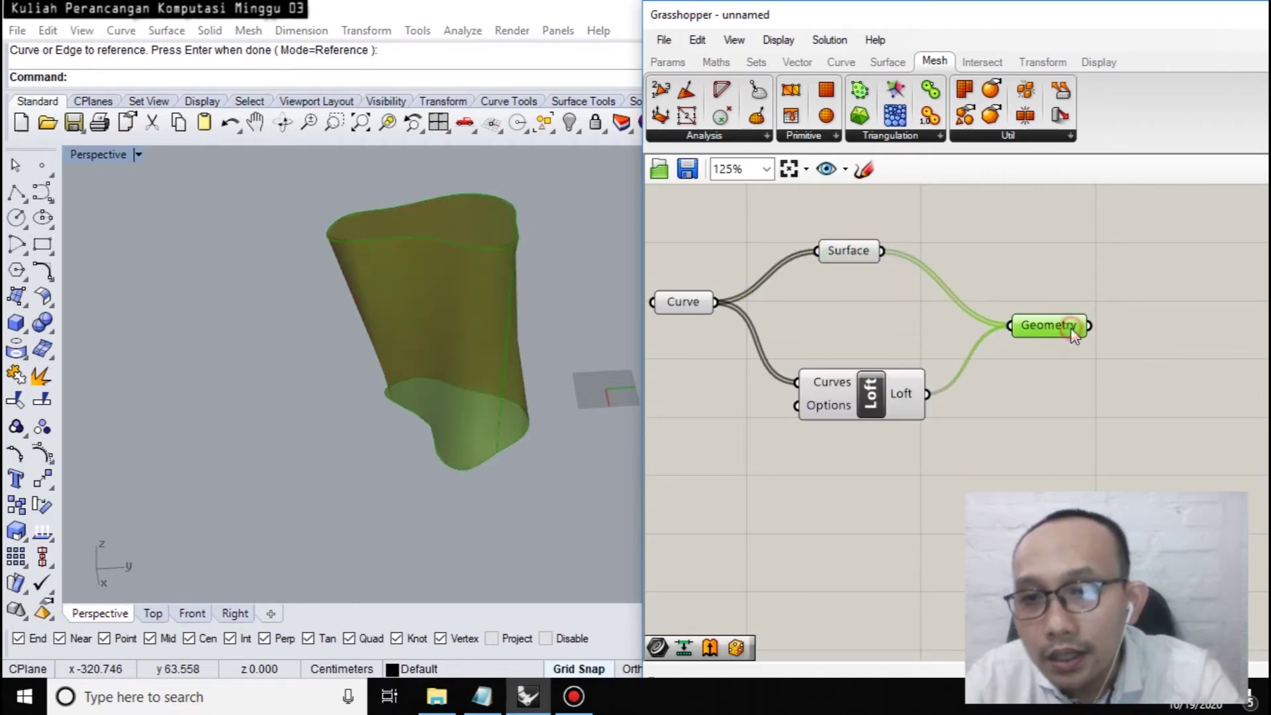
right_click(1073, 331)
click(1053, 329)
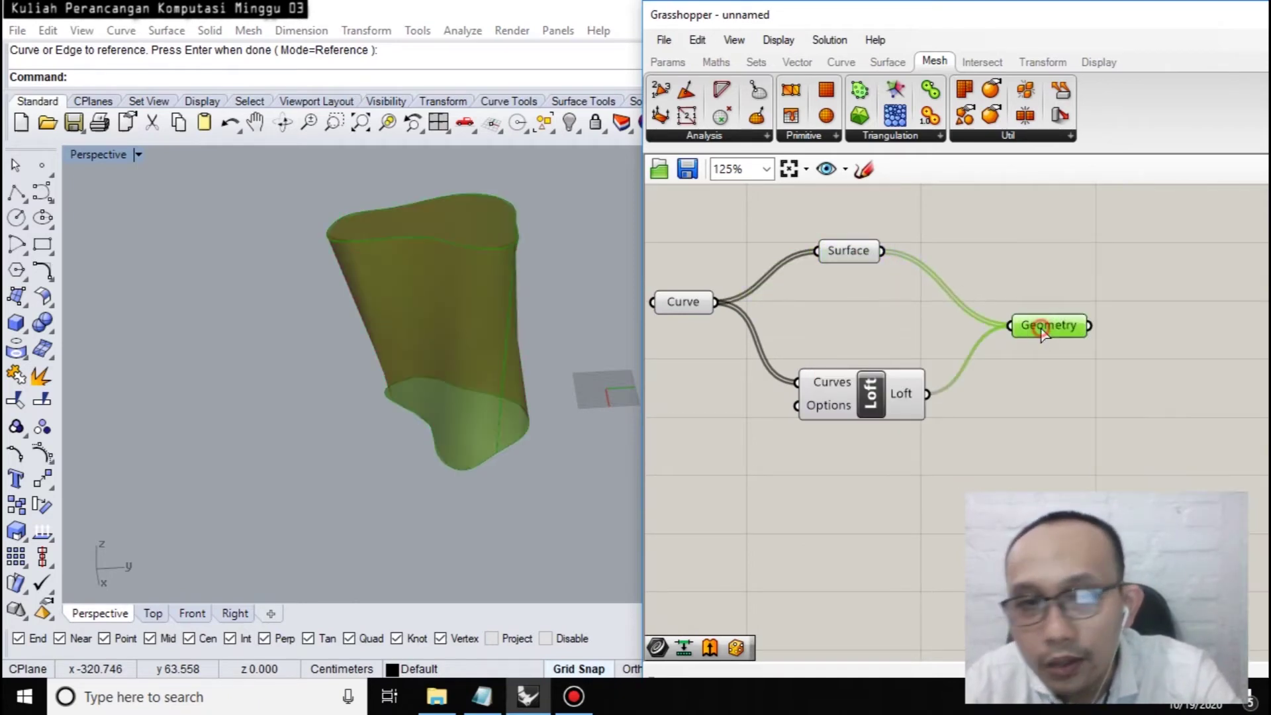
key(Return)
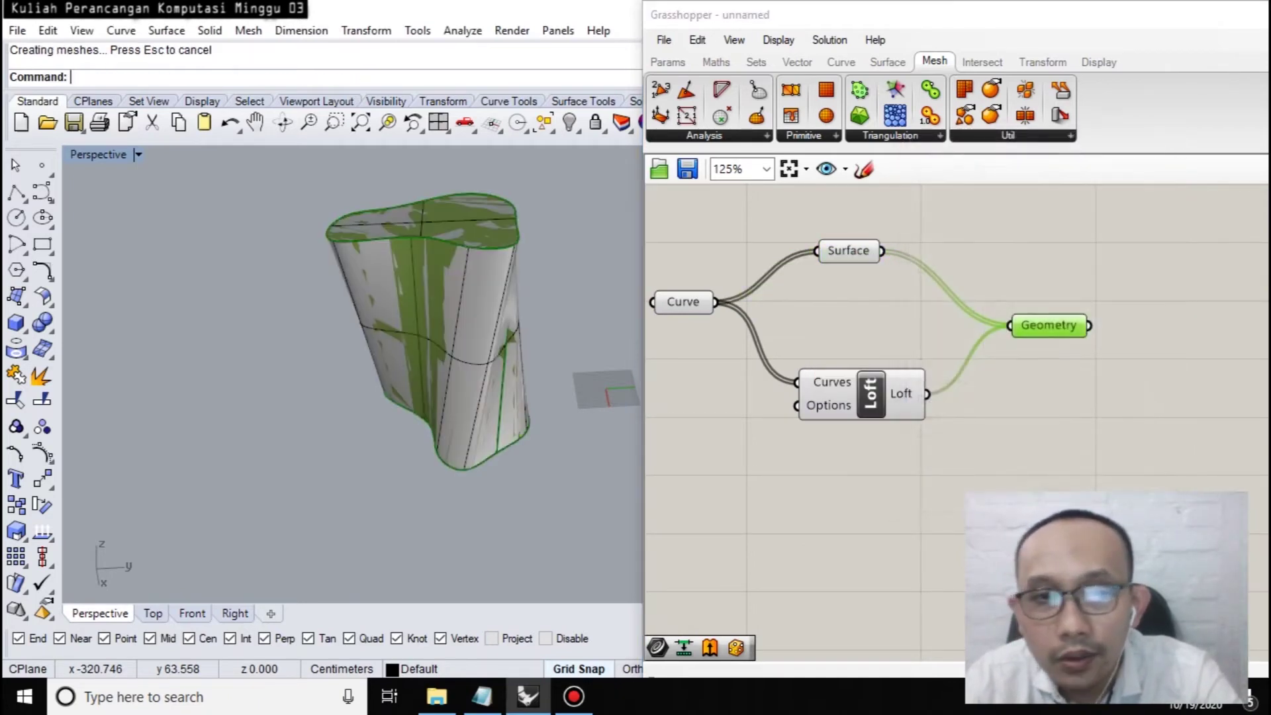
Try moving the baked loft wall aside on its own, and undo the move.
click(403, 332)
drag(435, 360, 513, 526)
click(570, 397)
right_drag(570, 397, 474, 351)
click(415, 351)
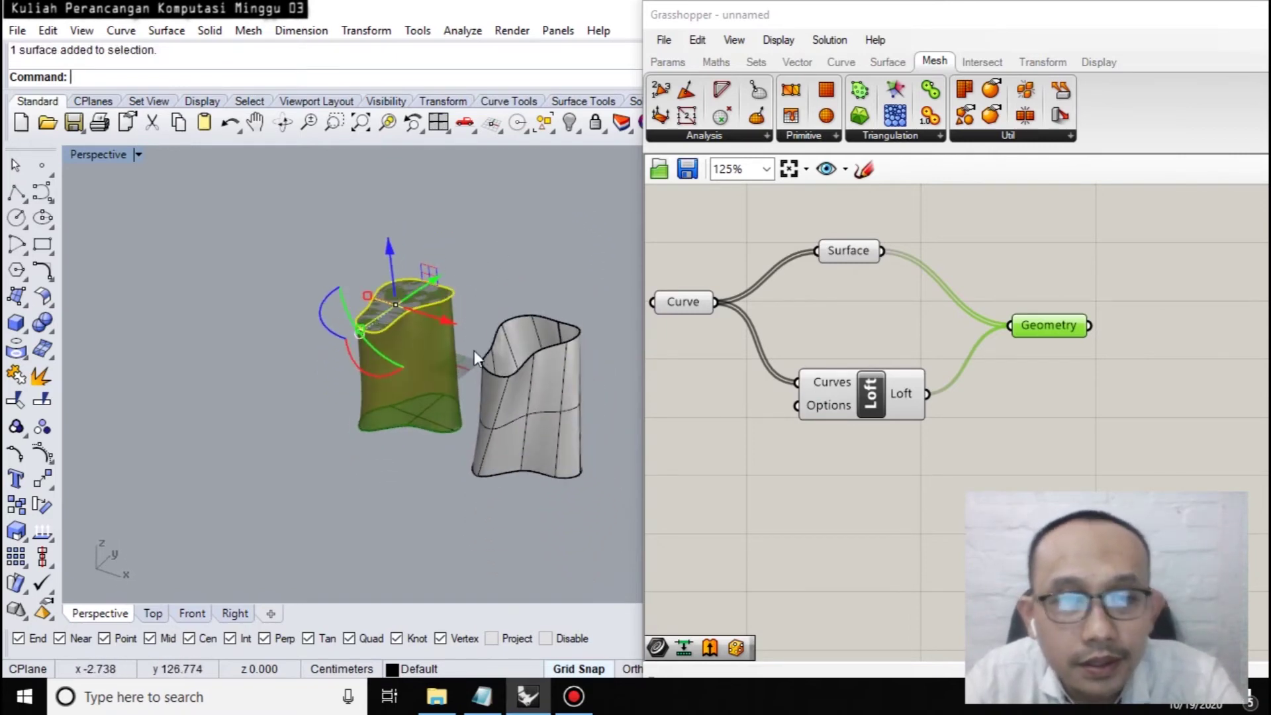
key(ctrl+z)
Select the baked loft wall together with both cap surfaces and move them beside the Grasshopper preview.
scroll(445, 284, up, 3)
click(406, 288)
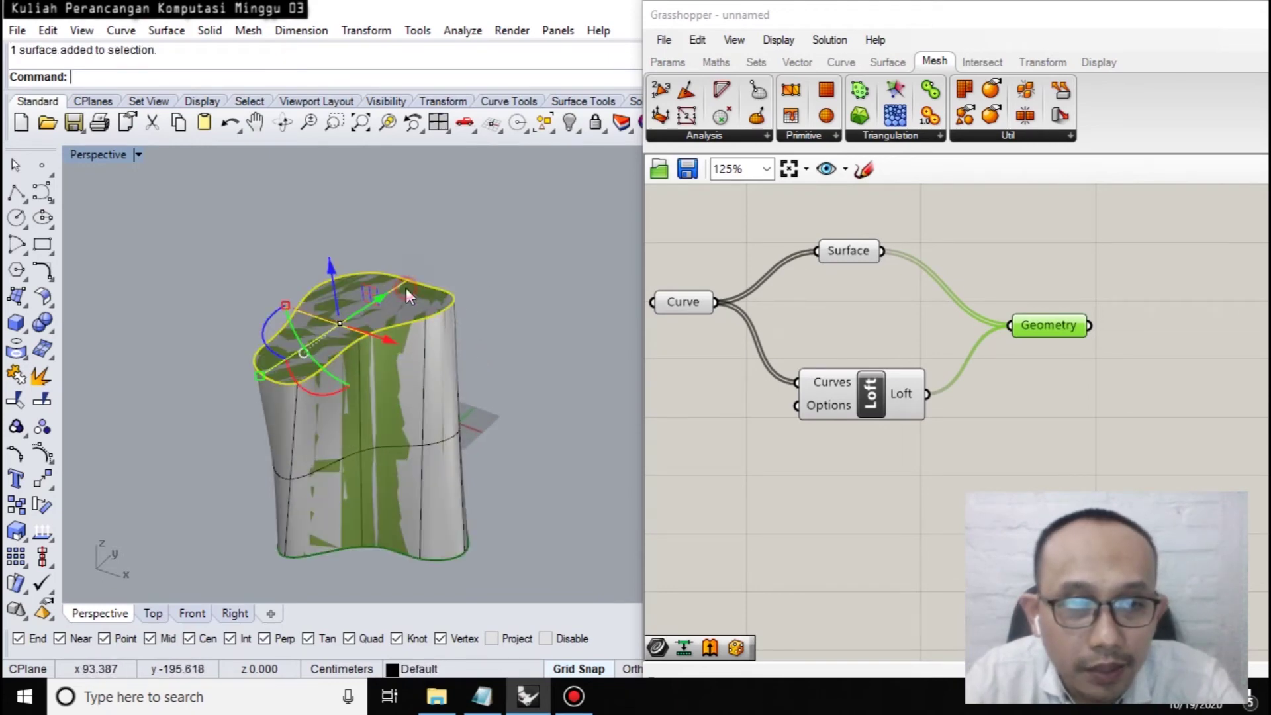
right_drag(449, 383, 435, 447)
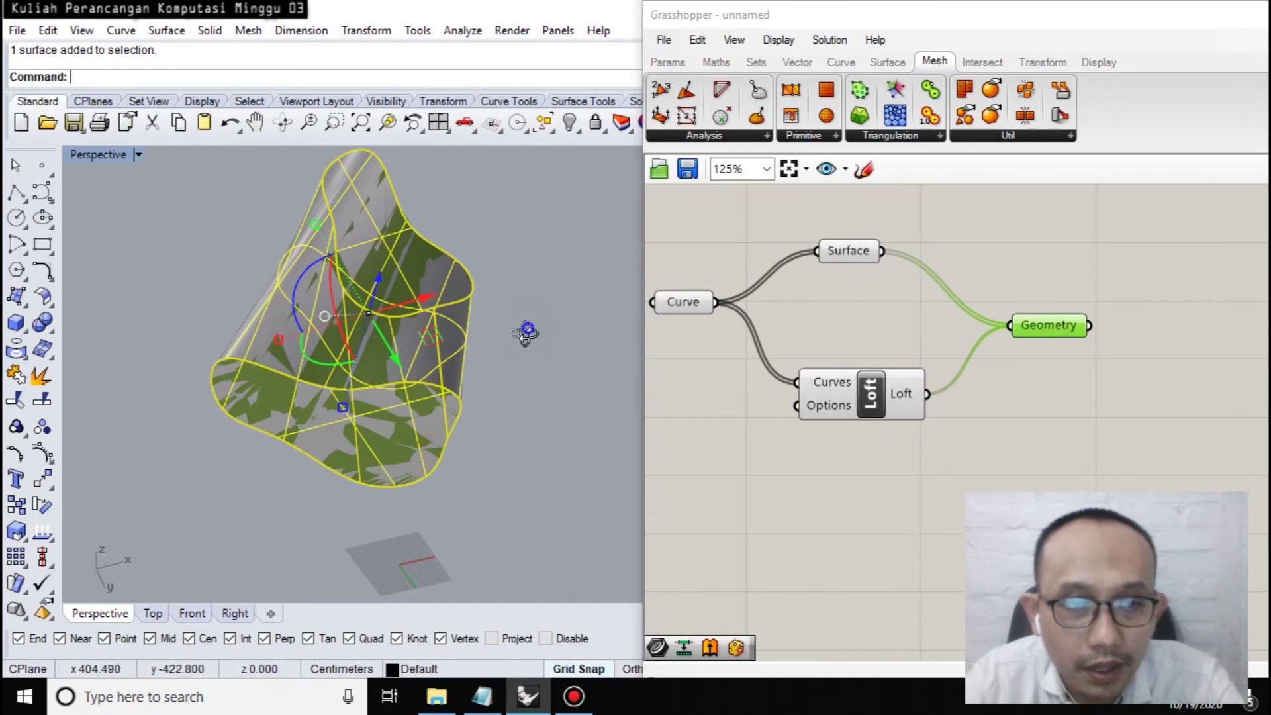
right_drag(525, 332, 558, 122)
right_click(470, 8)
shift+right_drag(499, 307, 403, 214)
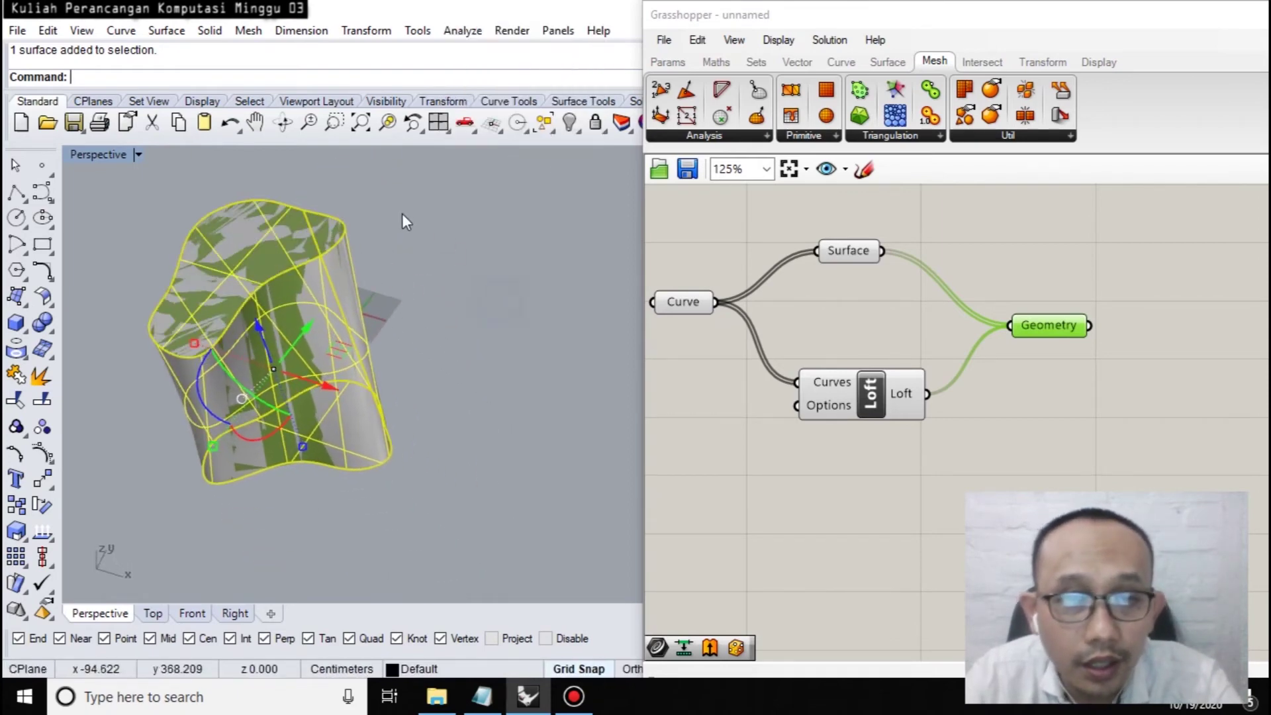
drag(320, 383, 570, 392)
click(482, 205)
right_drag(482, 204, 549, 414)
click(935, 503)
scroll(951, 499, down, 3)
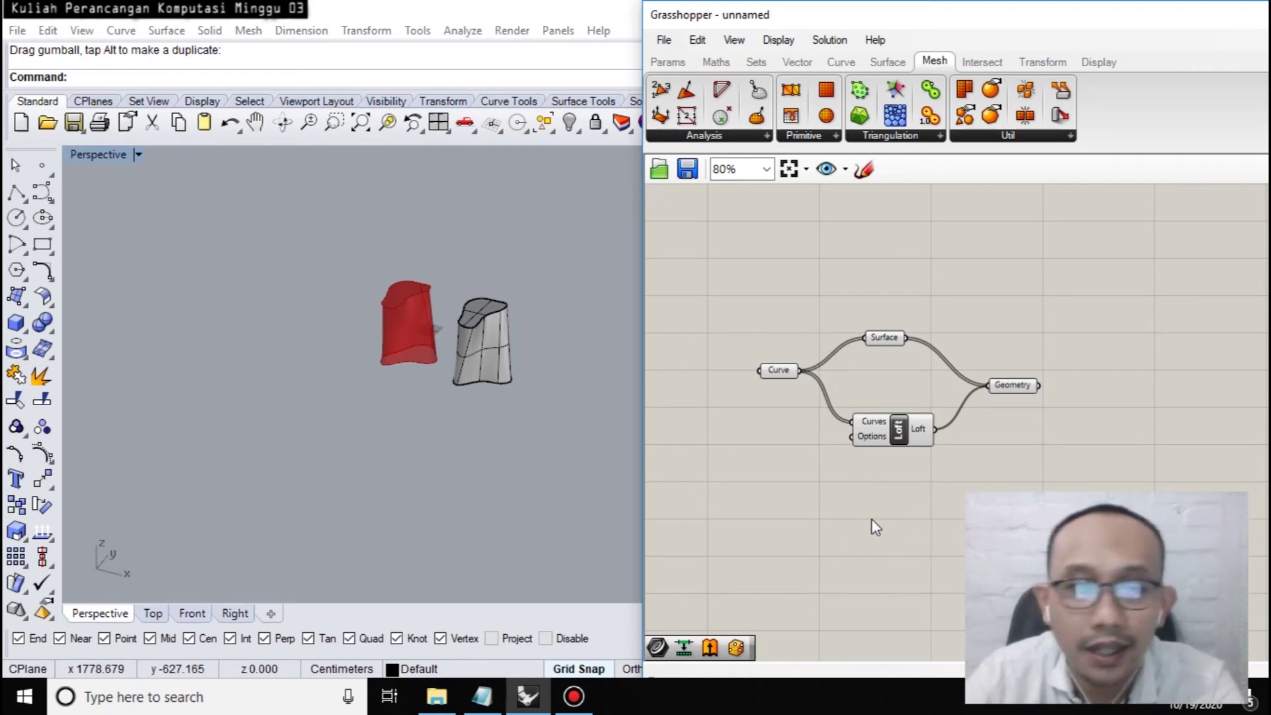
Add a Point parameter to the canvas below the Loft component.
scroll(868, 526, down, 5)
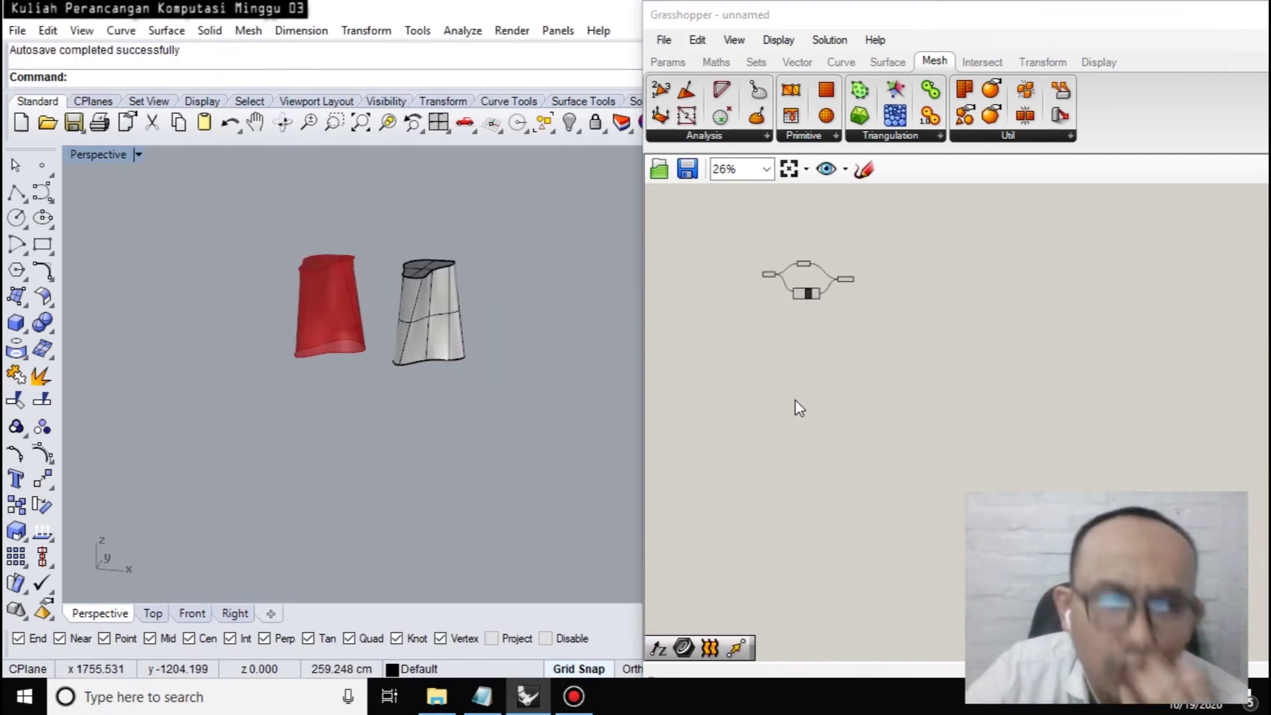
scroll(582, 391, up, 1)
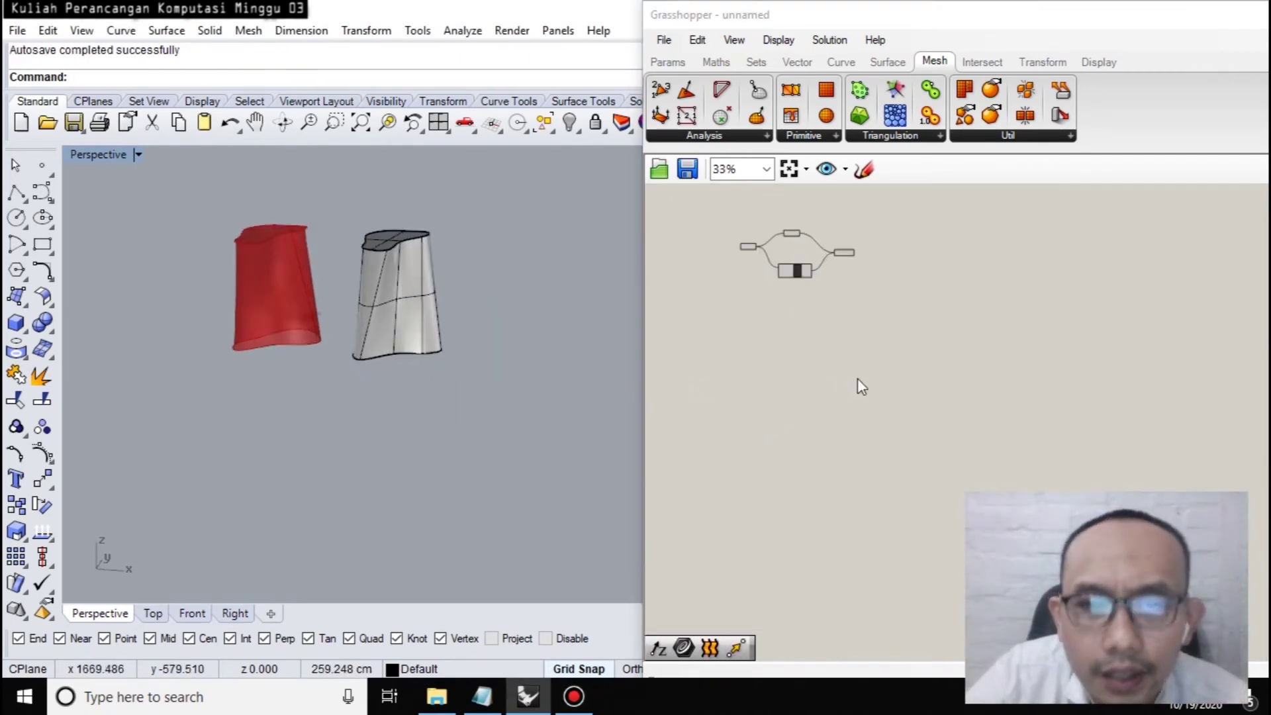
scroll(857, 386, up, 2)
right_drag(809, 335, 770, 399)
scroll(756, 289, up, 3)
mouse_move(716, 324)
right_down()
mouse_move(760, 335)
mouse_move(712, 306)
mouse_move(728, 314)
right_up()
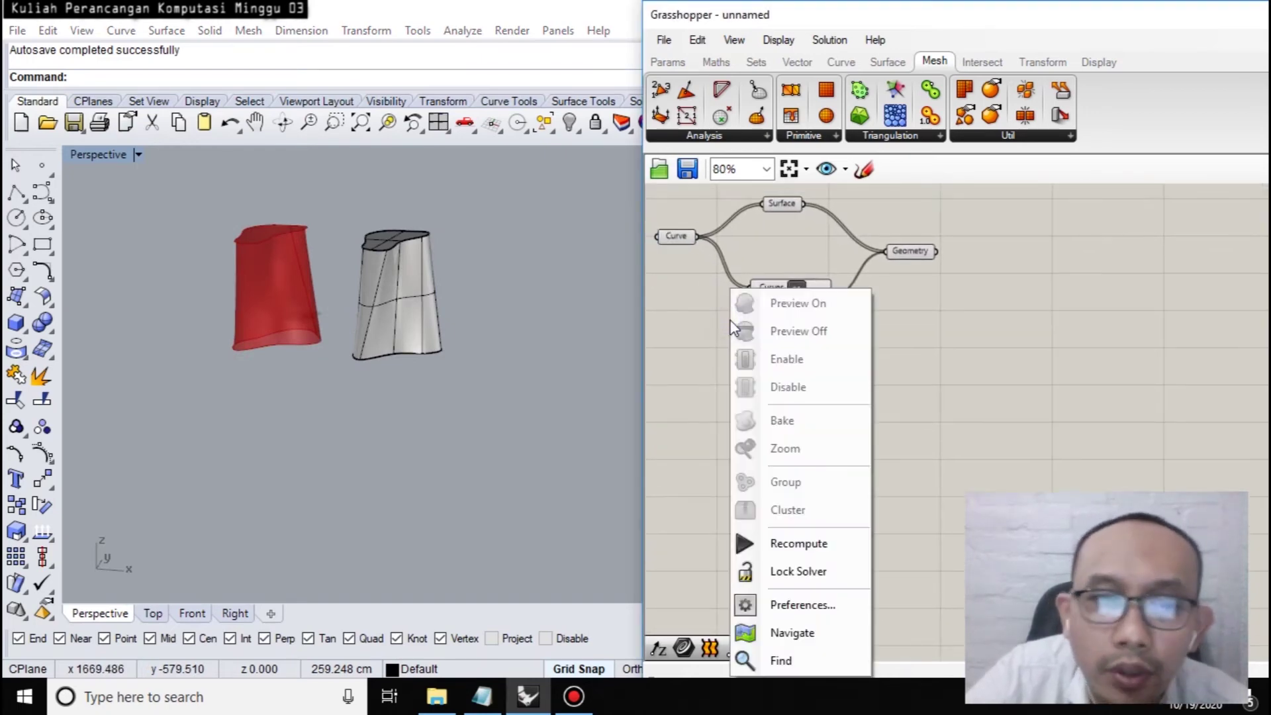
click(689, 375)
double_click(705, 361)
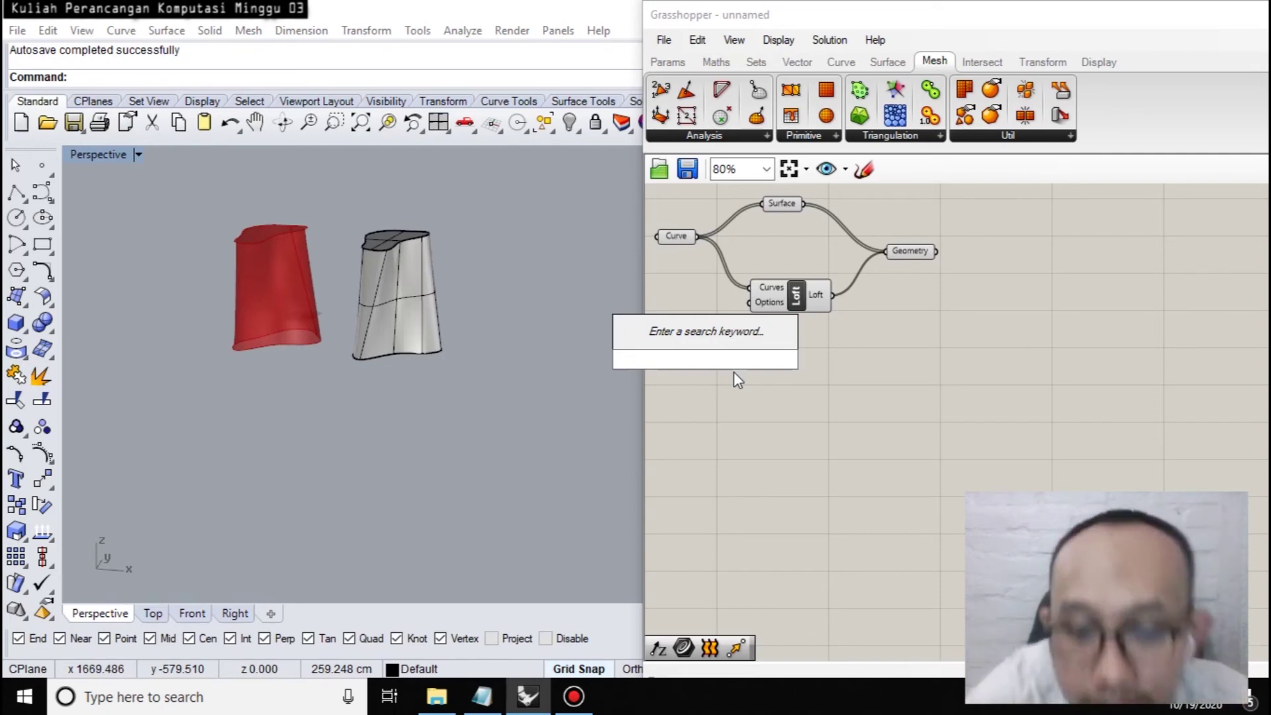
text(point)
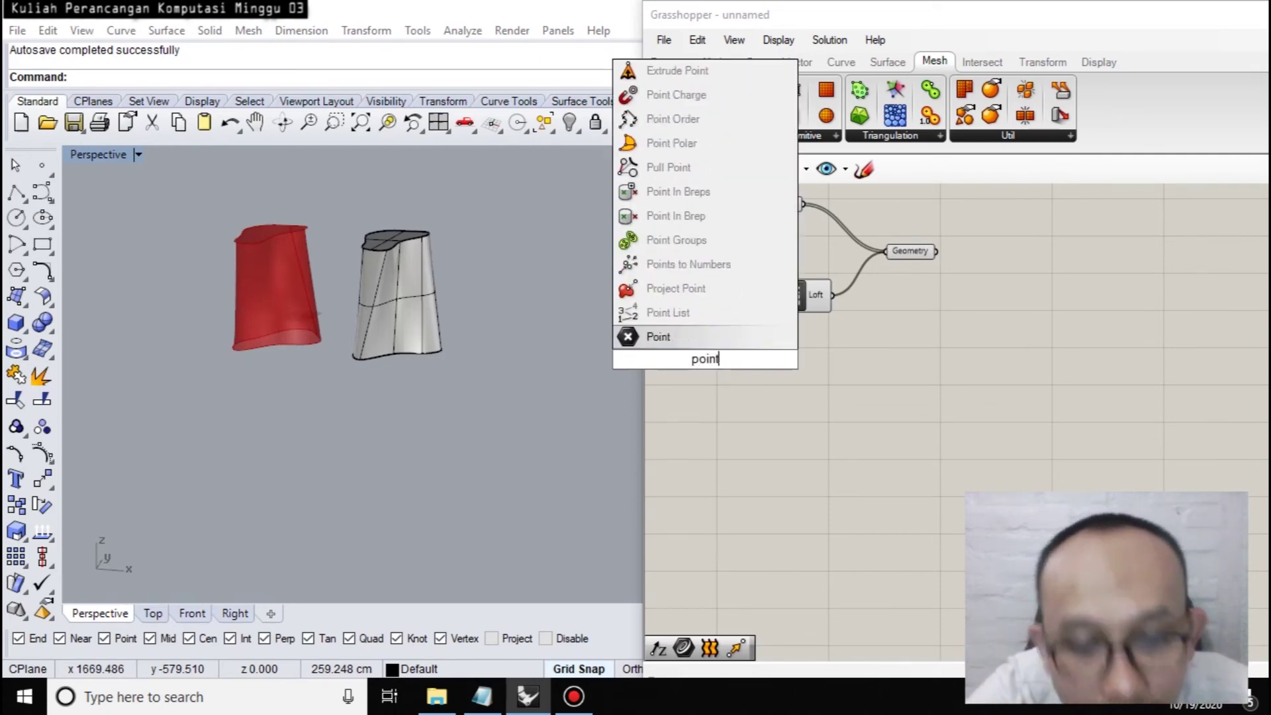
key(Return)
click(705, 359)
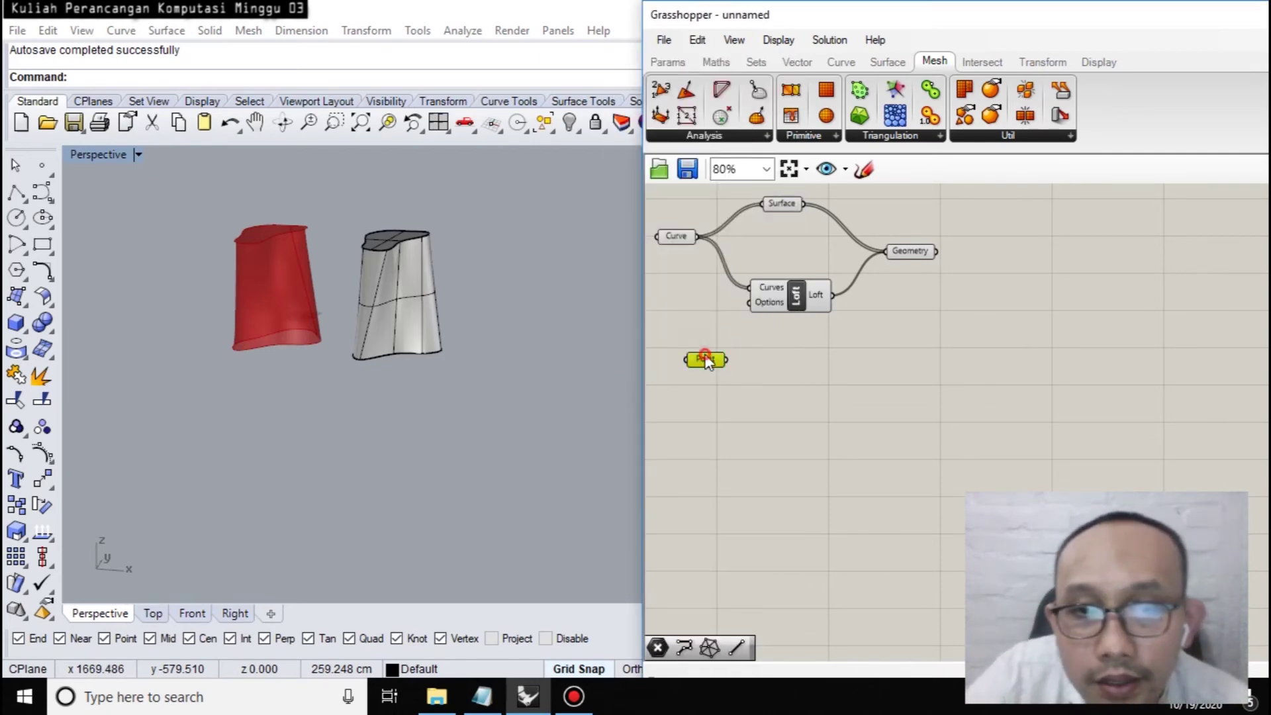
Duplicate the Point parameter until there are seven, arranged in a column below the loft definition.
key(ctrl+c)
key(ctrl+v)
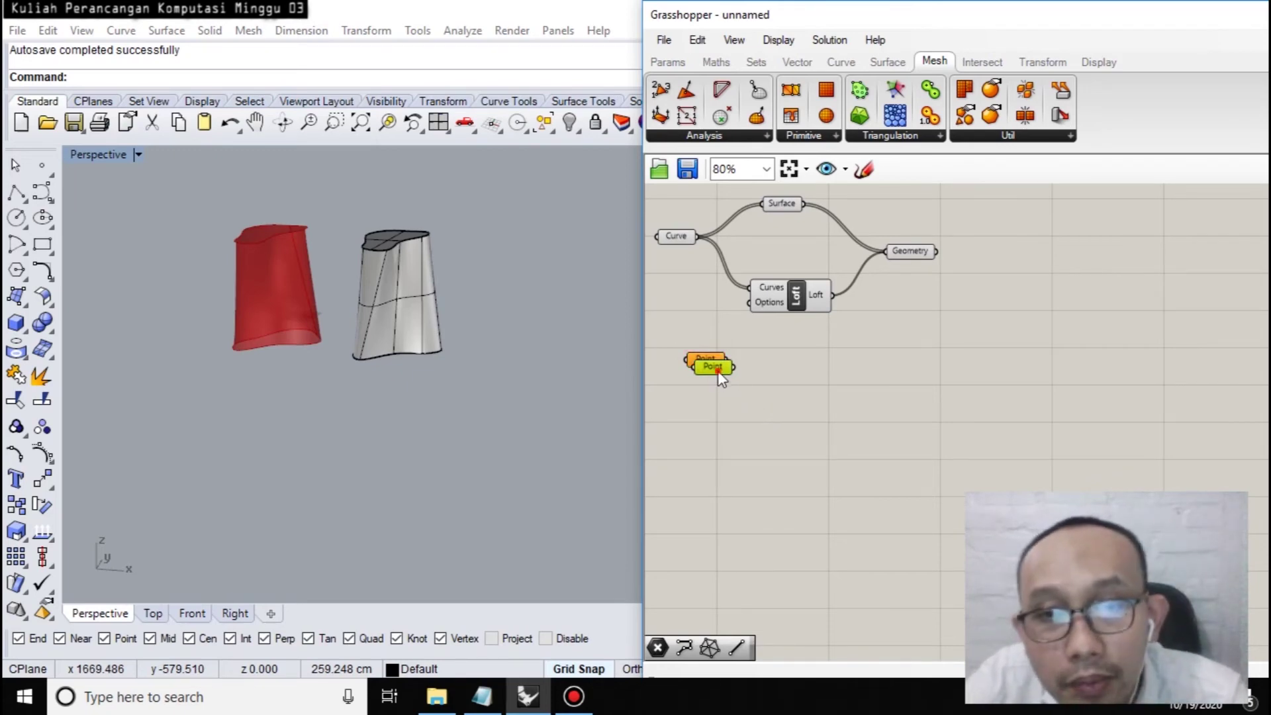
key(ctrl+v)
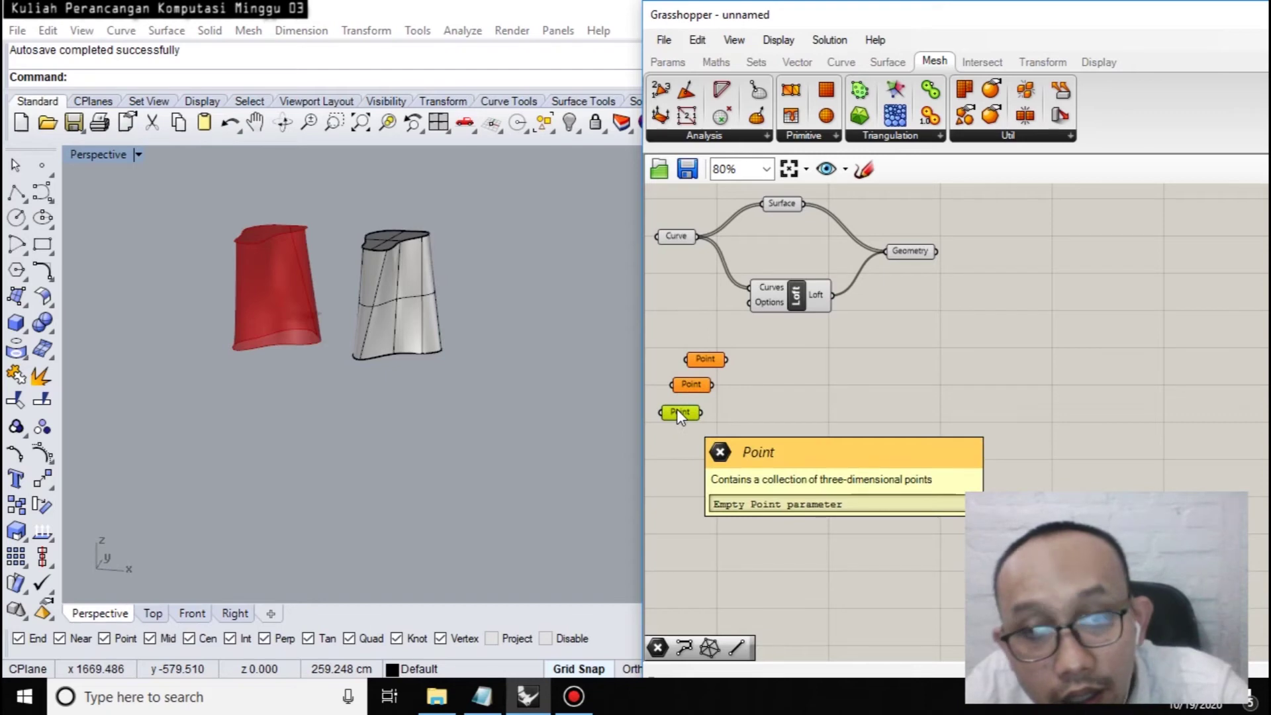
alt+drag(677, 410, 684, 422)
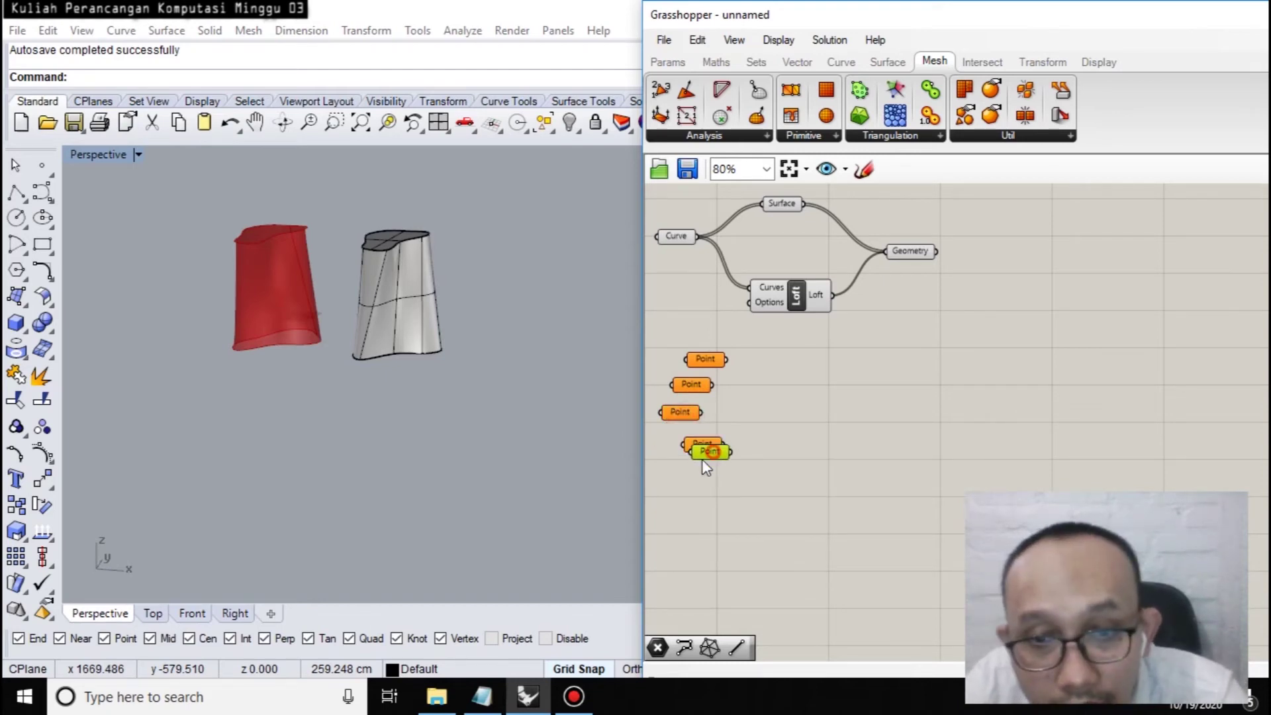
key(ctrl+v)
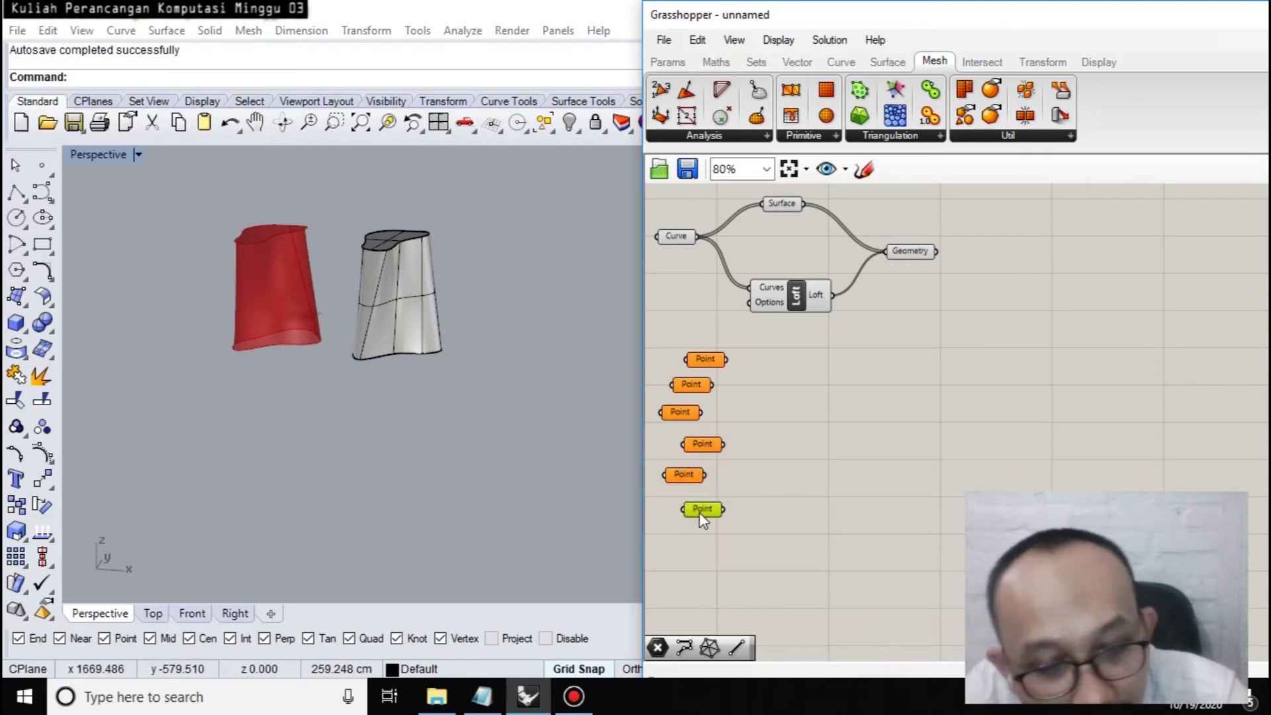
key(ctrl+v)
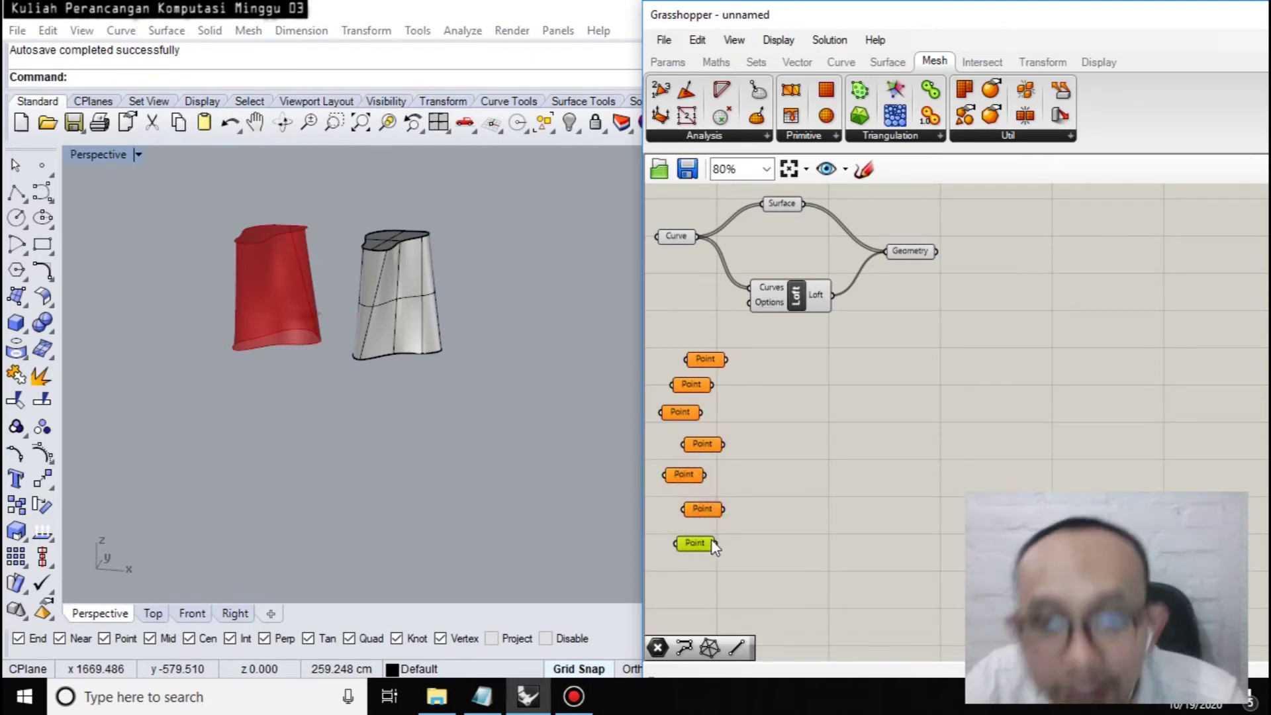
Add a PolyLine component beside the column of Point parameters.
double_click(831, 454)
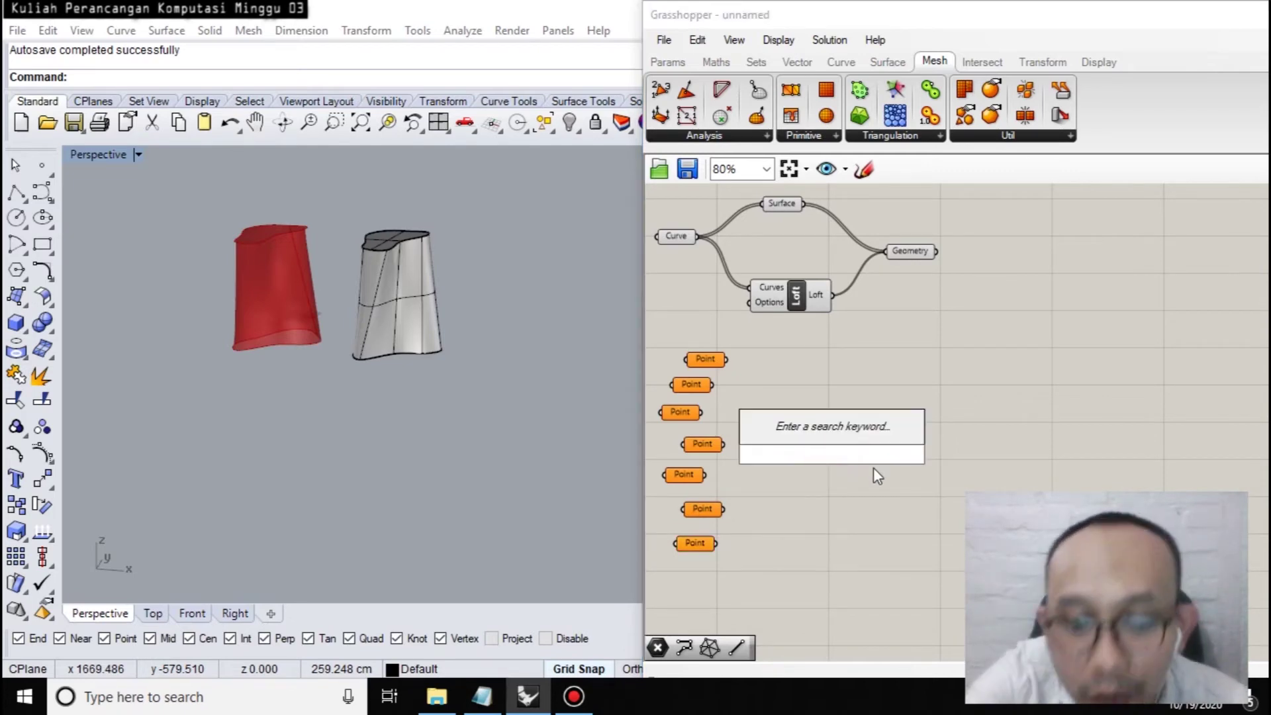
text(polil)
key(BackSpace)
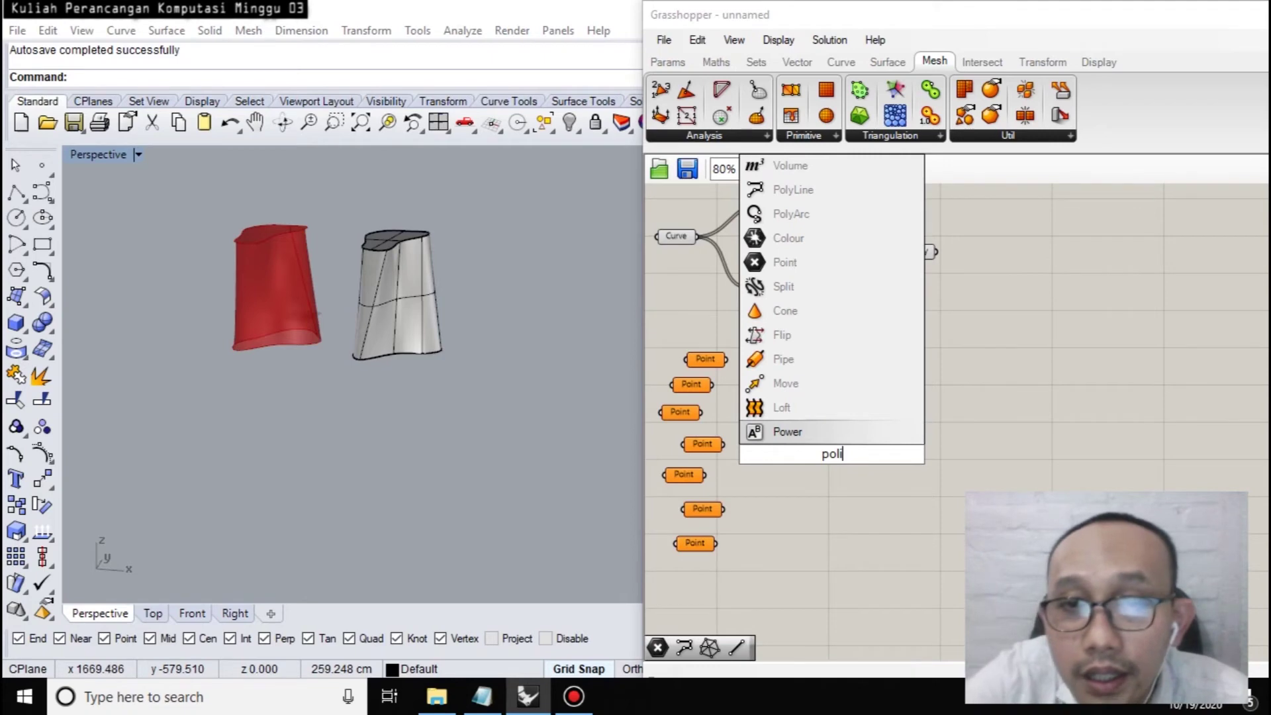
key(BackSpace)
text(y)
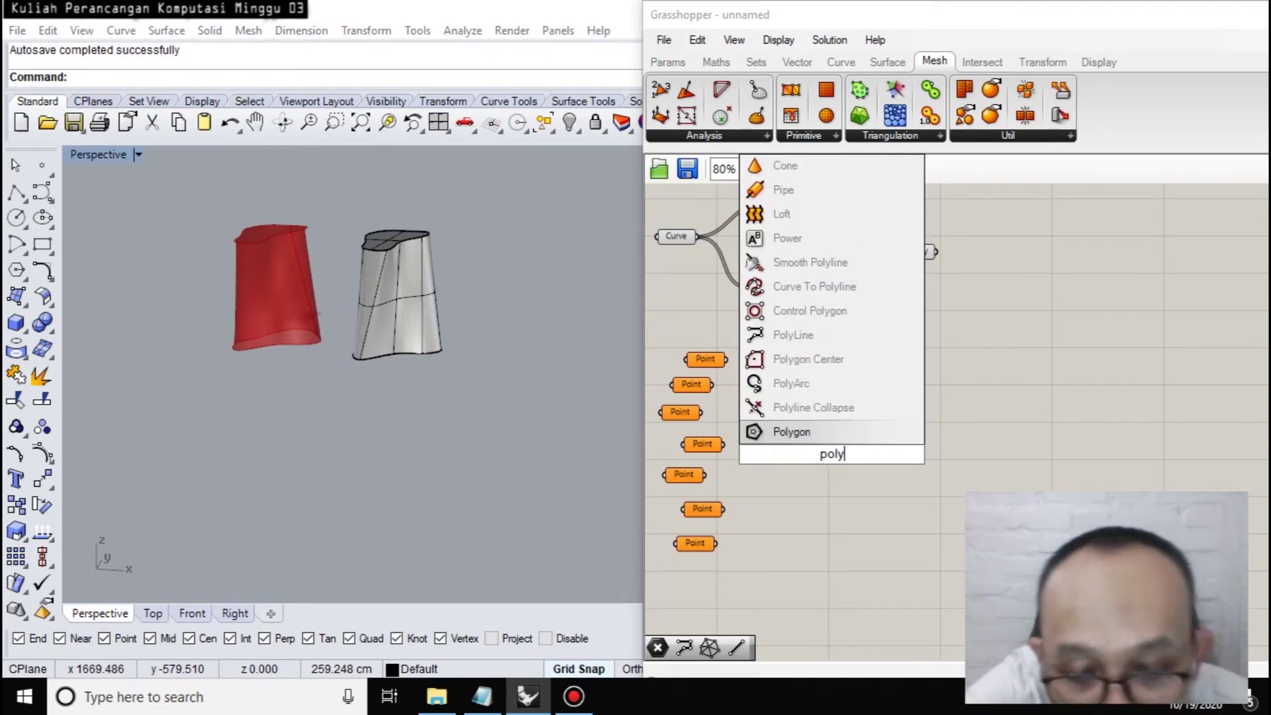
text(line)
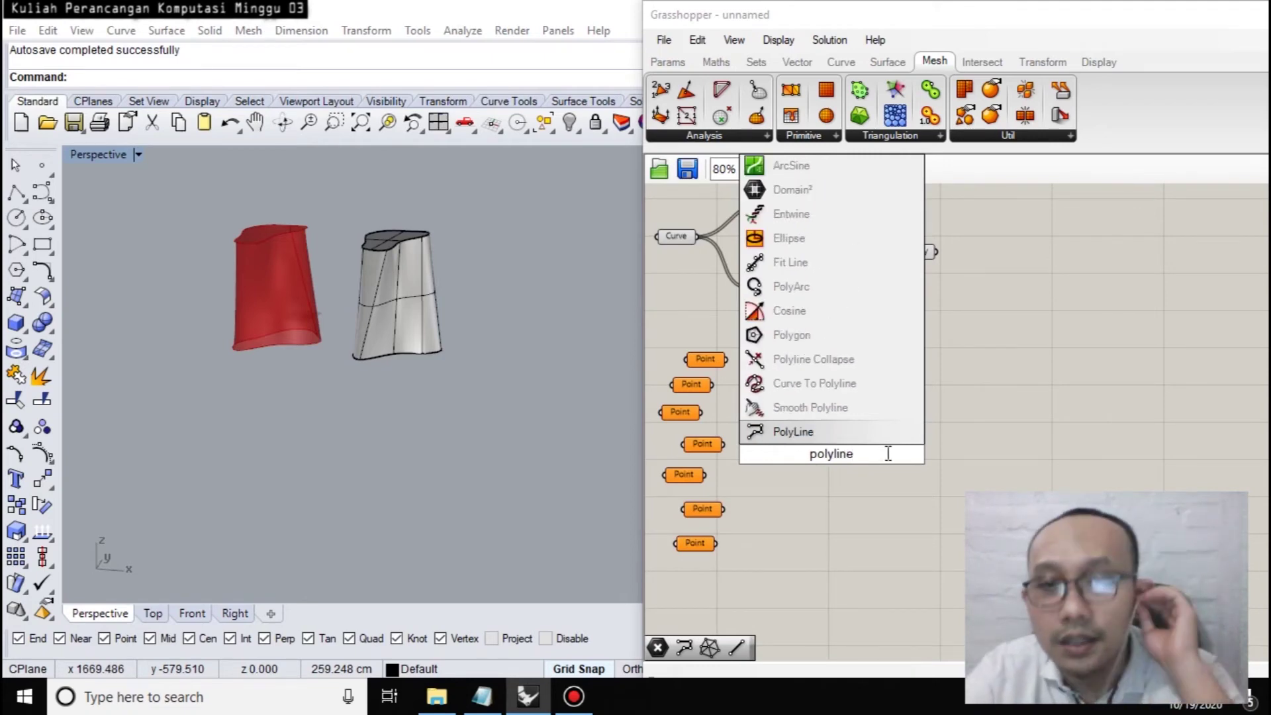
click(853, 432)
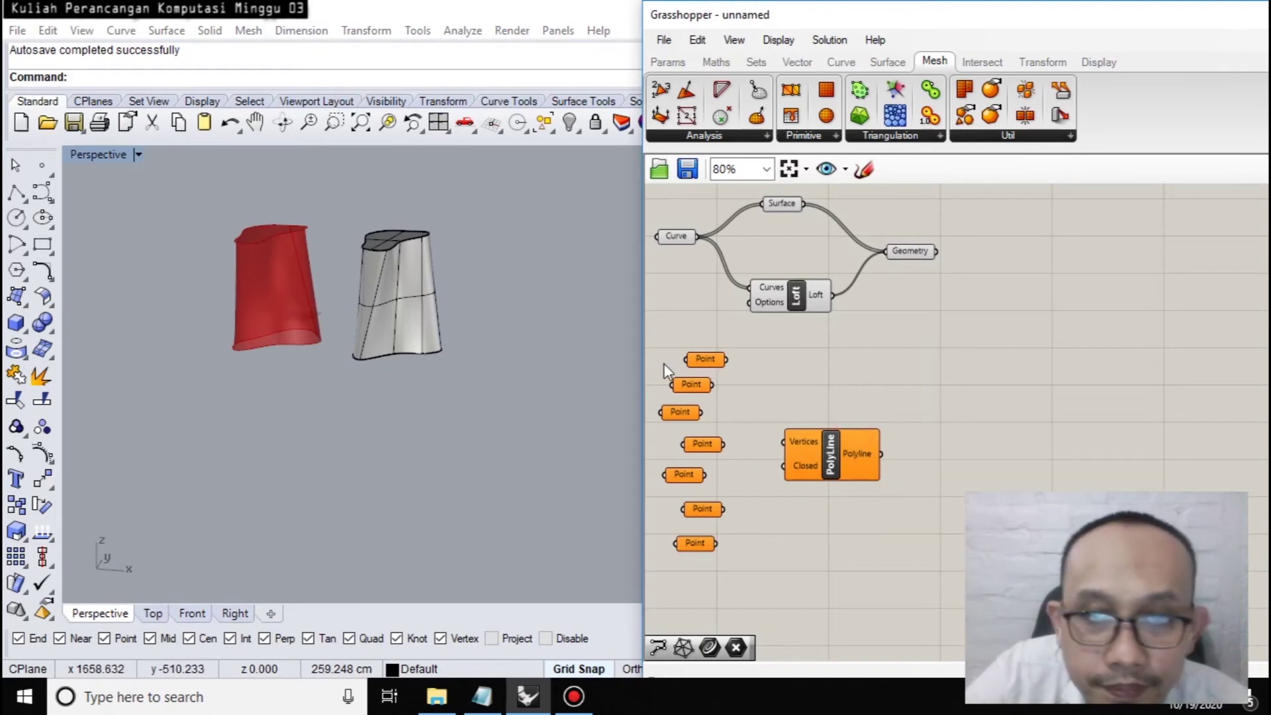
Set one point for each of the first two Point parameters, placed on the ground beside the towers in the Perspective view.
right_click(707, 360)
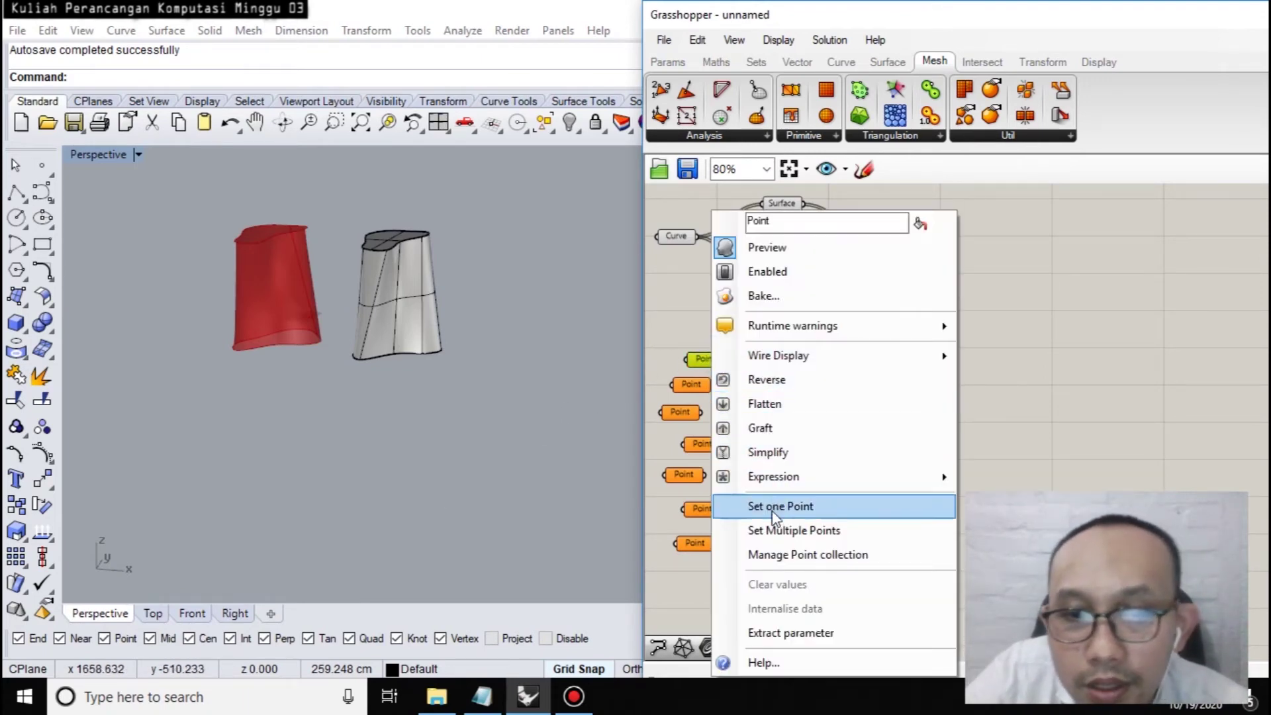
click(772, 514)
mouse_move(551, 411)
right_down()
mouse_move(556, 450)
mouse_move(563, 401)
right_up()
click(563, 376)
right_click(705, 359)
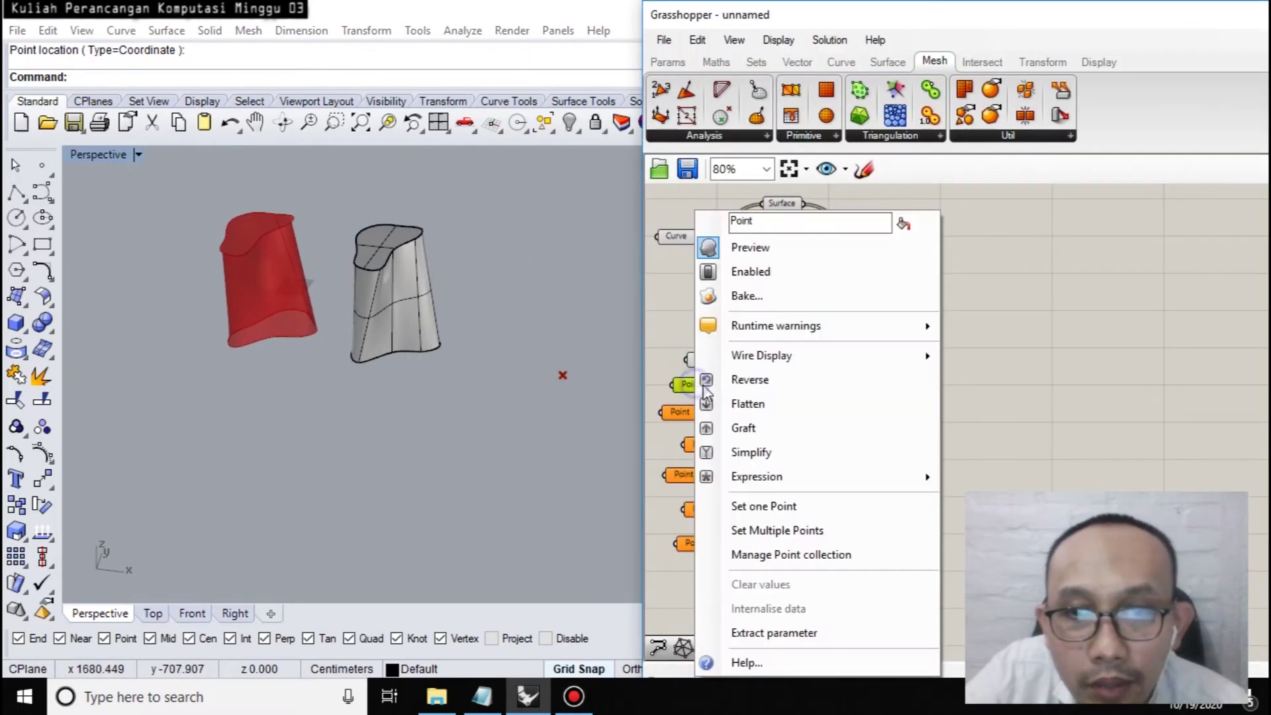
click(763, 506)
click(523, 413)
Set one point each for the third and fourth Point parameters, continuing the outline along its near side.
click(676, 415)
right_click(675, 415)
click(741, 503)
click(535, 471)
click(703, 444)
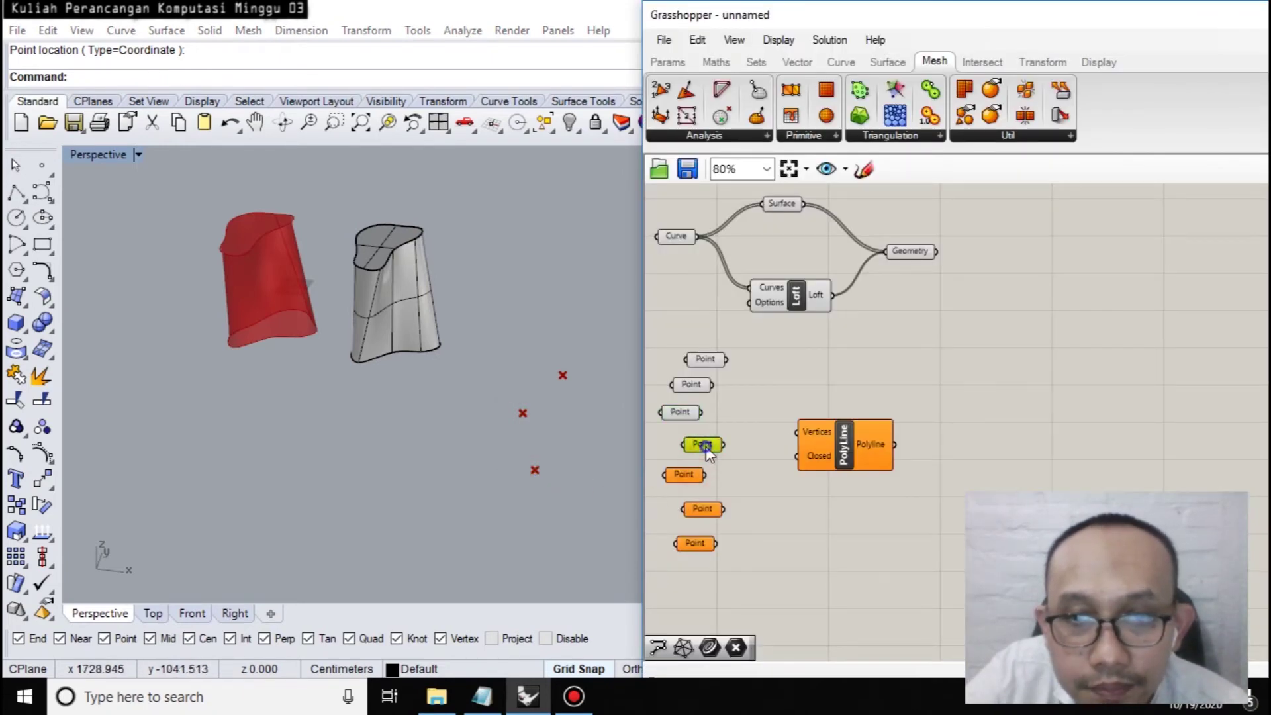
right_click(704, 445)
click(772, 504)
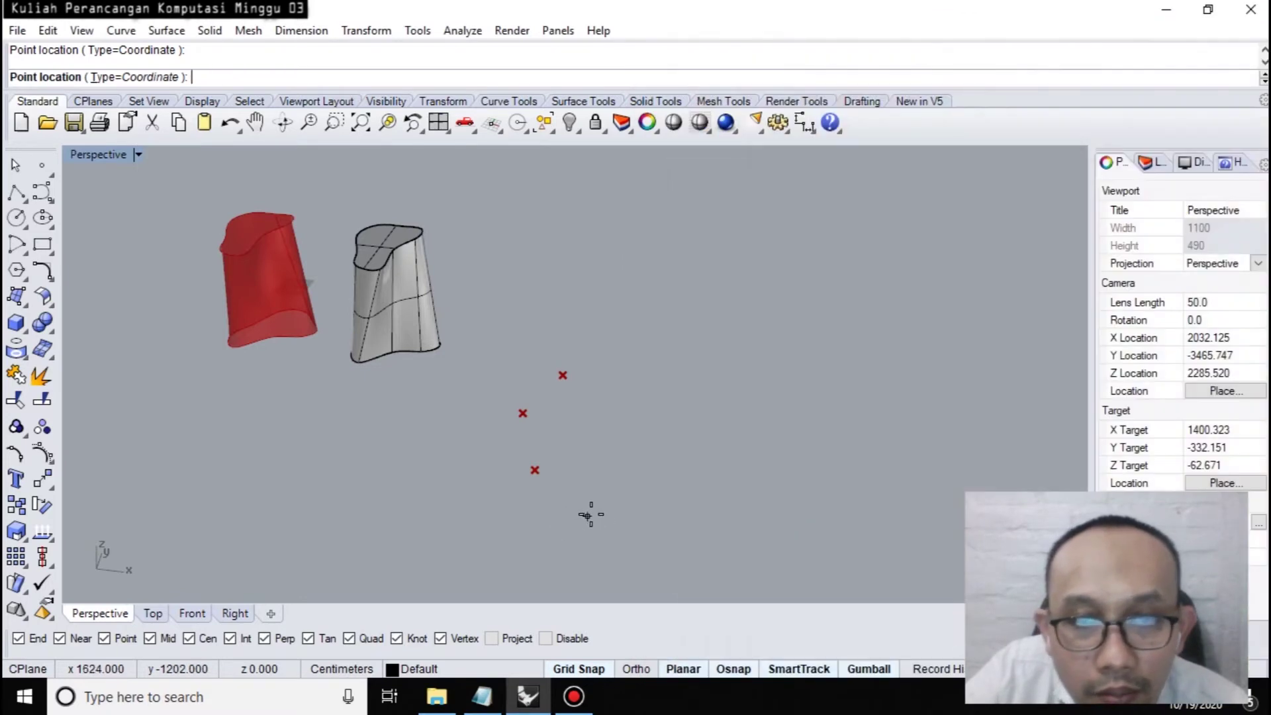
click(622, 496)
Set one point each for the fifth and sixth Point parameters, bringing the outline back up its far side.
click(683, 474)
right_click(685, 477)
click(768, 503)
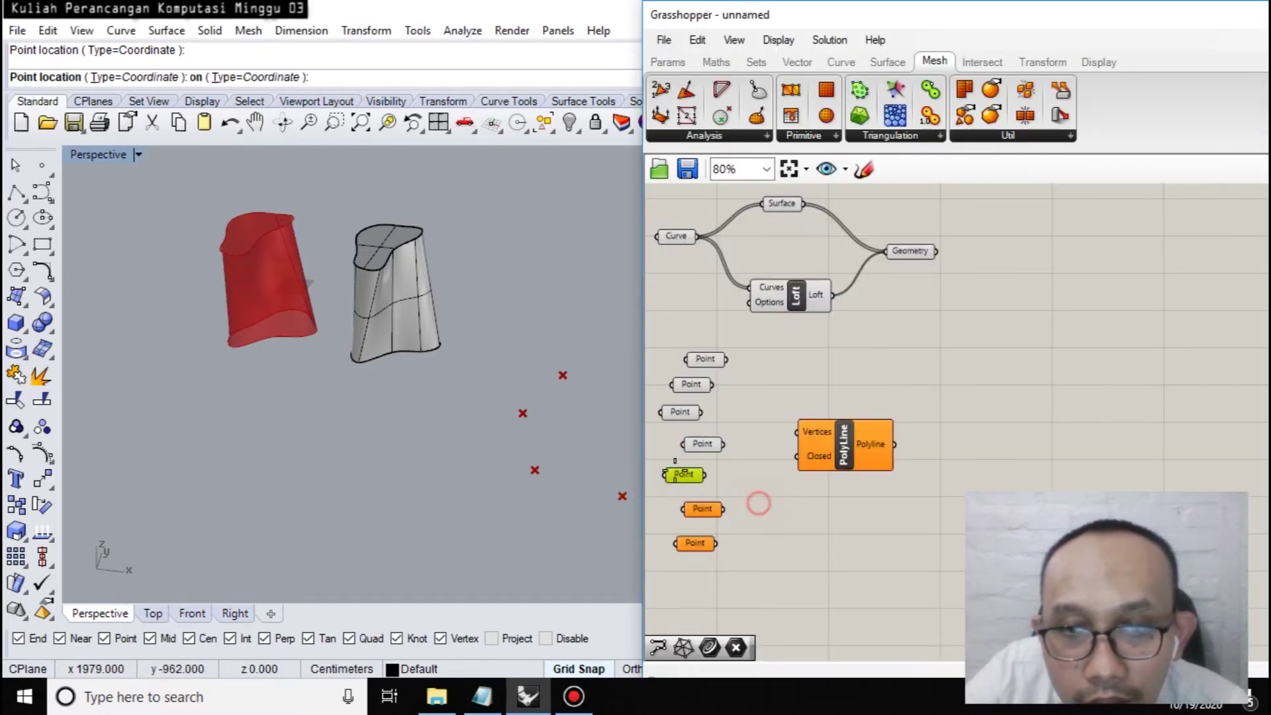
click(662, 429)
click(697, 509)
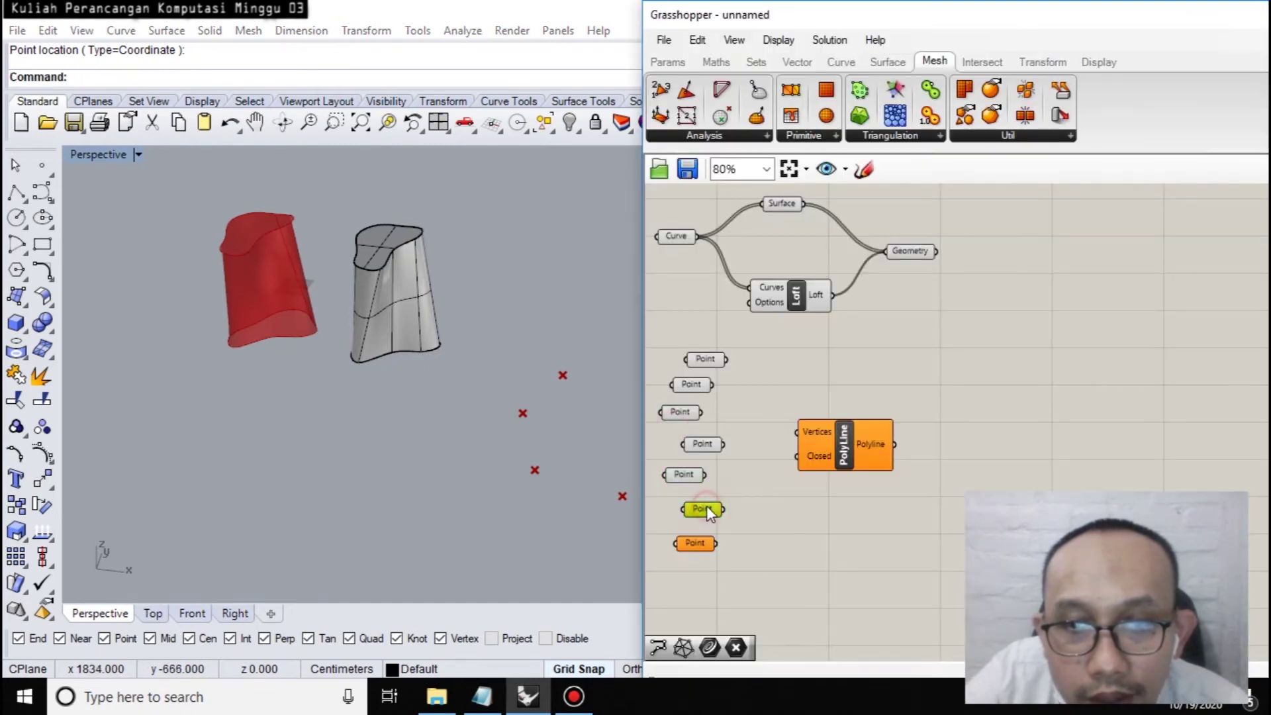
right_click(696, 508)
click(799, 530)
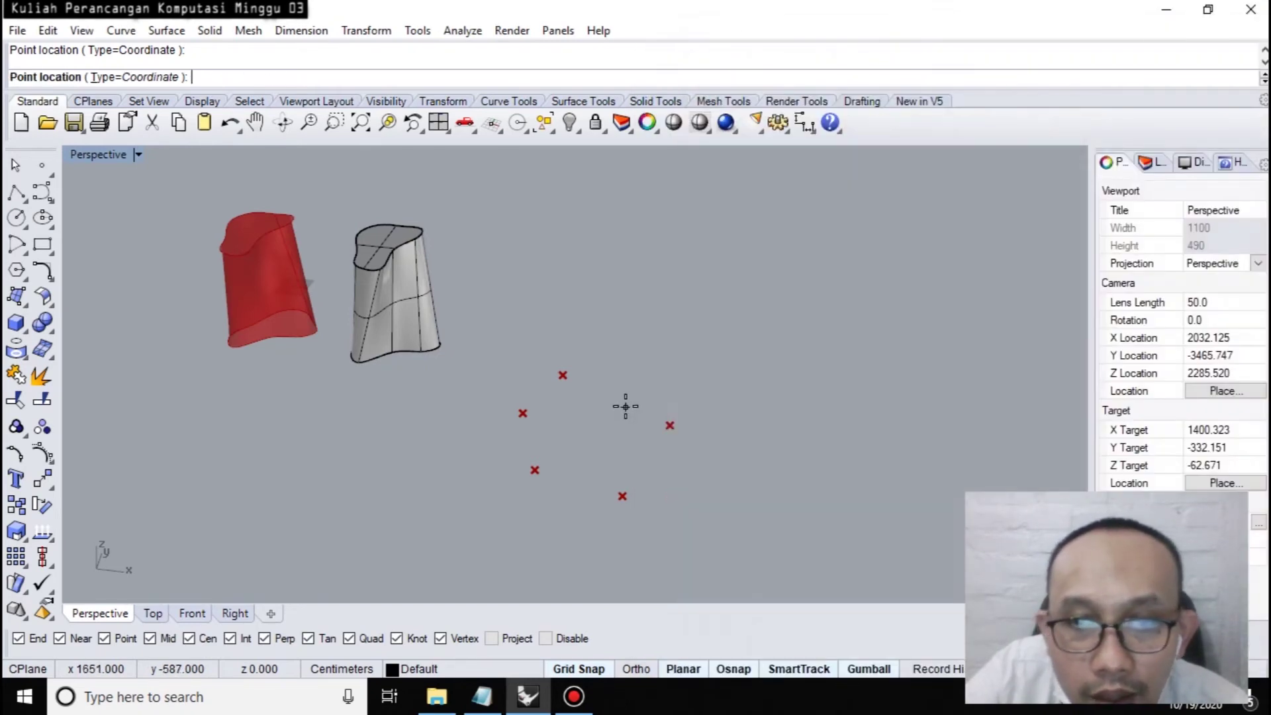
click(633, 393)
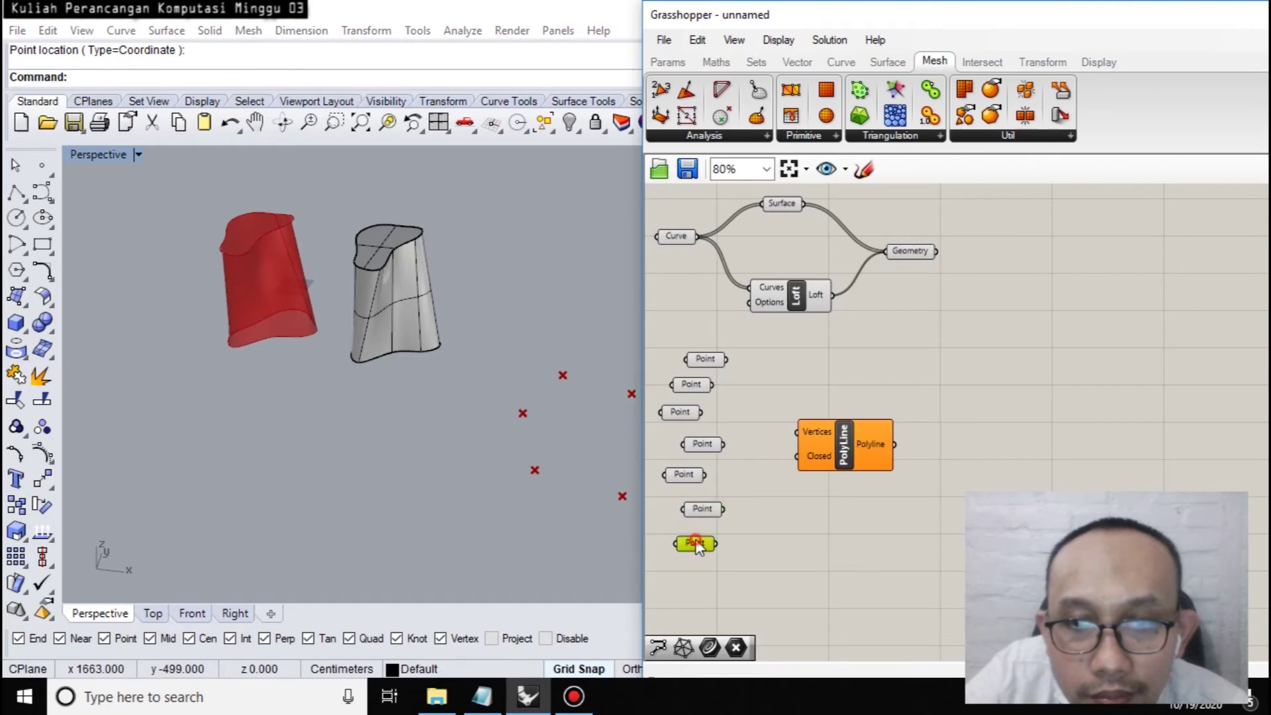
Set one point for the seventh Point parameter, between the first and sixth points of the outline.
right_click(696, 544)
click(778, 508)
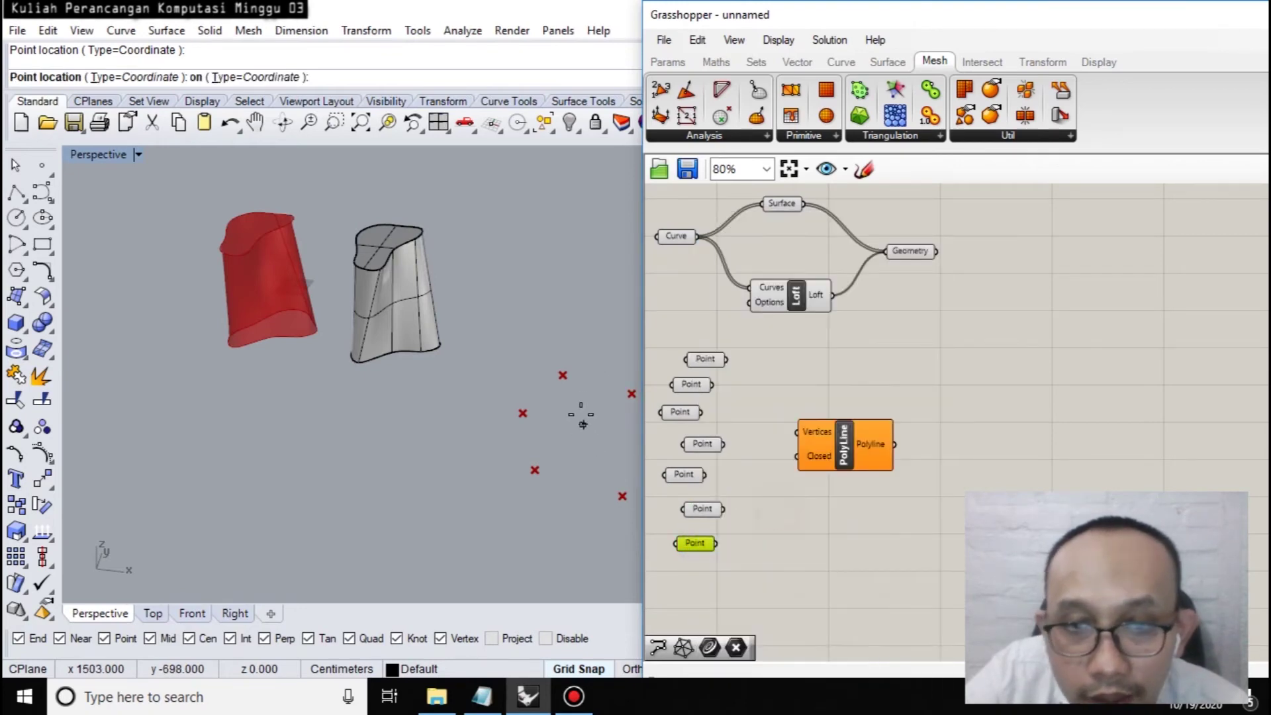
click(588, 407)
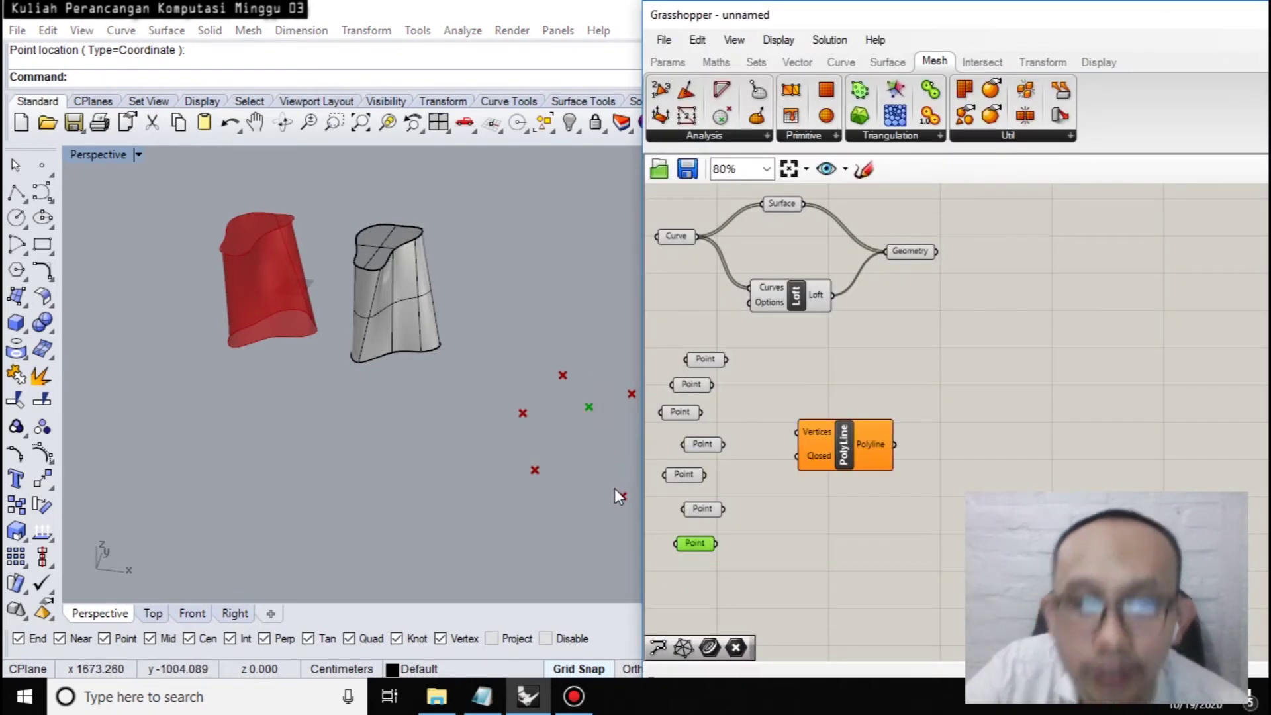
Check which viewport point belongs to each of the first five Point parameters by selecting them in order.
click(848, 519)
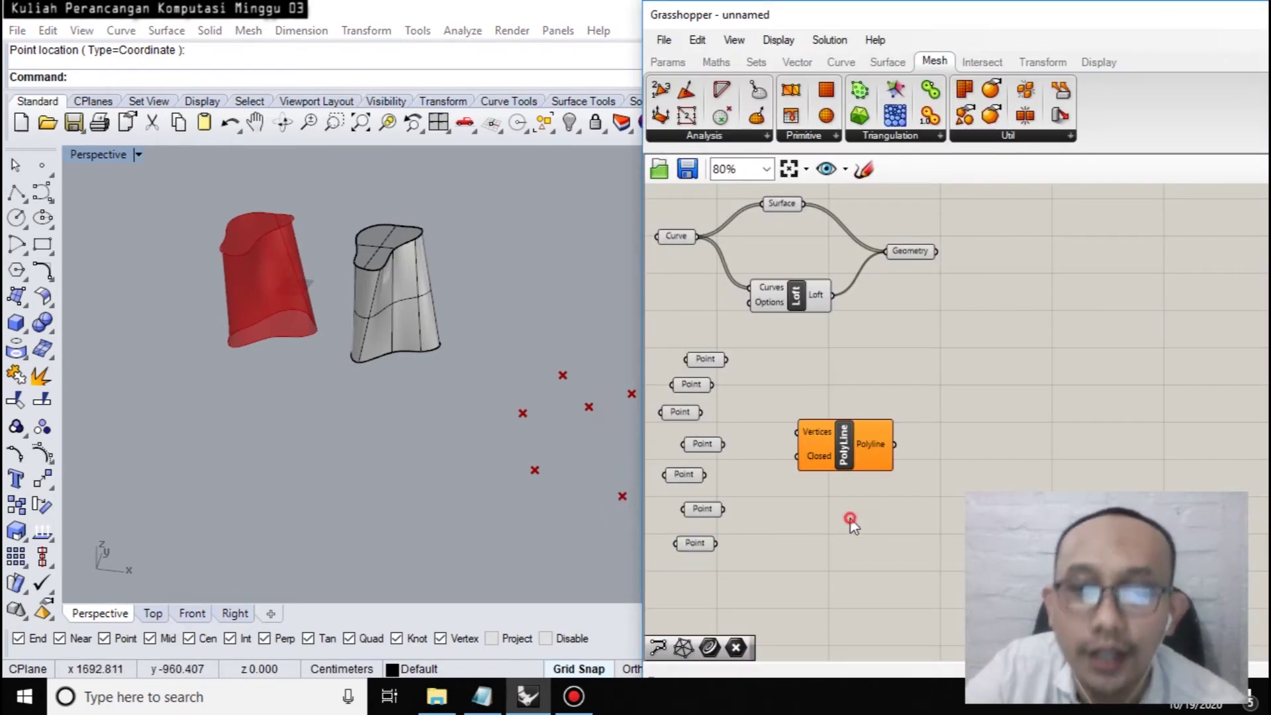
click(702, 363)
click(692, 382)
click(681, 411)
click(696, 443)
click(688, 474)
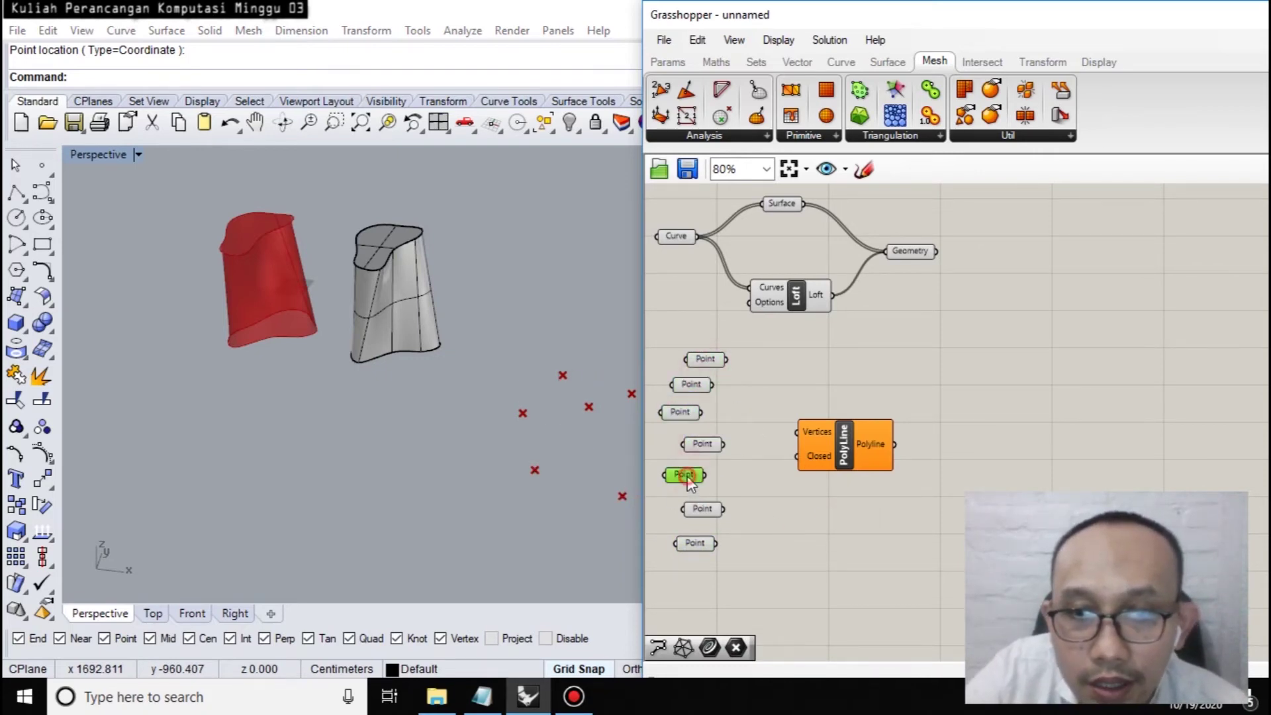
Reposition the PolyLine component and connect all seven Point parameters, in order, to its Vertices input.
drag(840, 443, 841, 400)
drag(726, 360, 798, 390)
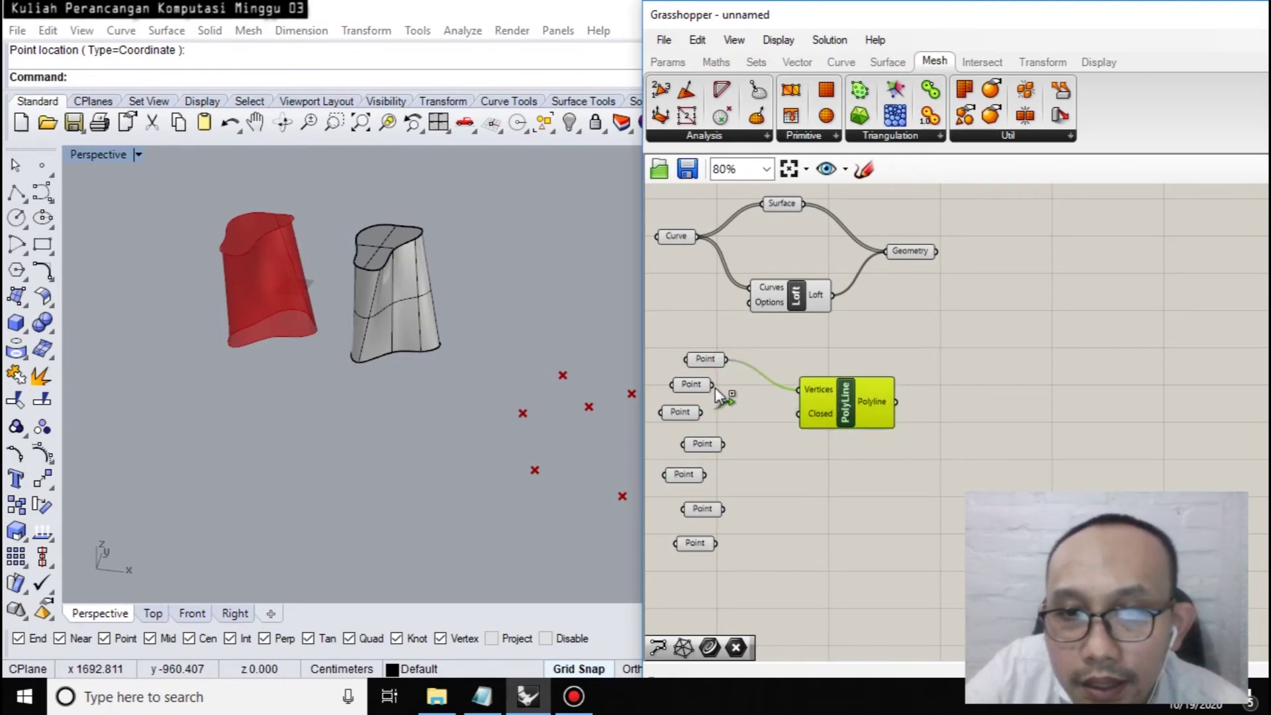
shift+drag(701, 412, 797, 391)
shift+drag(724, 444, 796, 388)
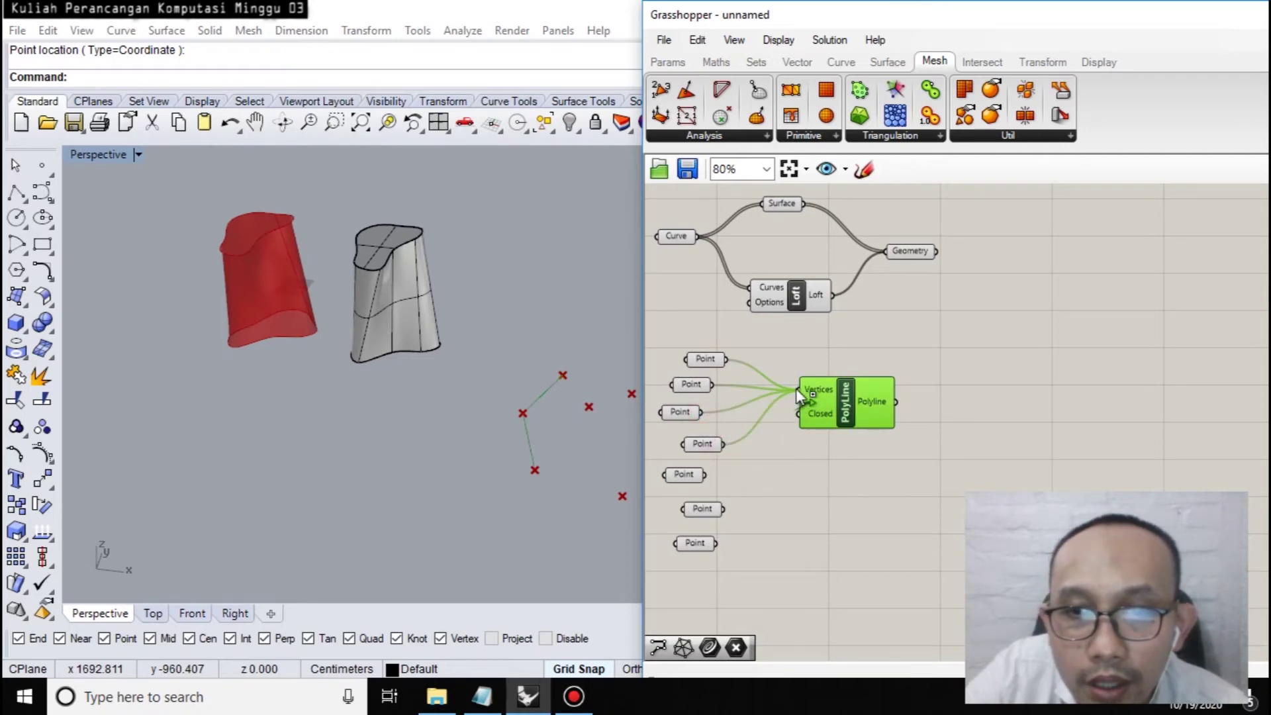
shift+drag(706, 475, 796, 396)
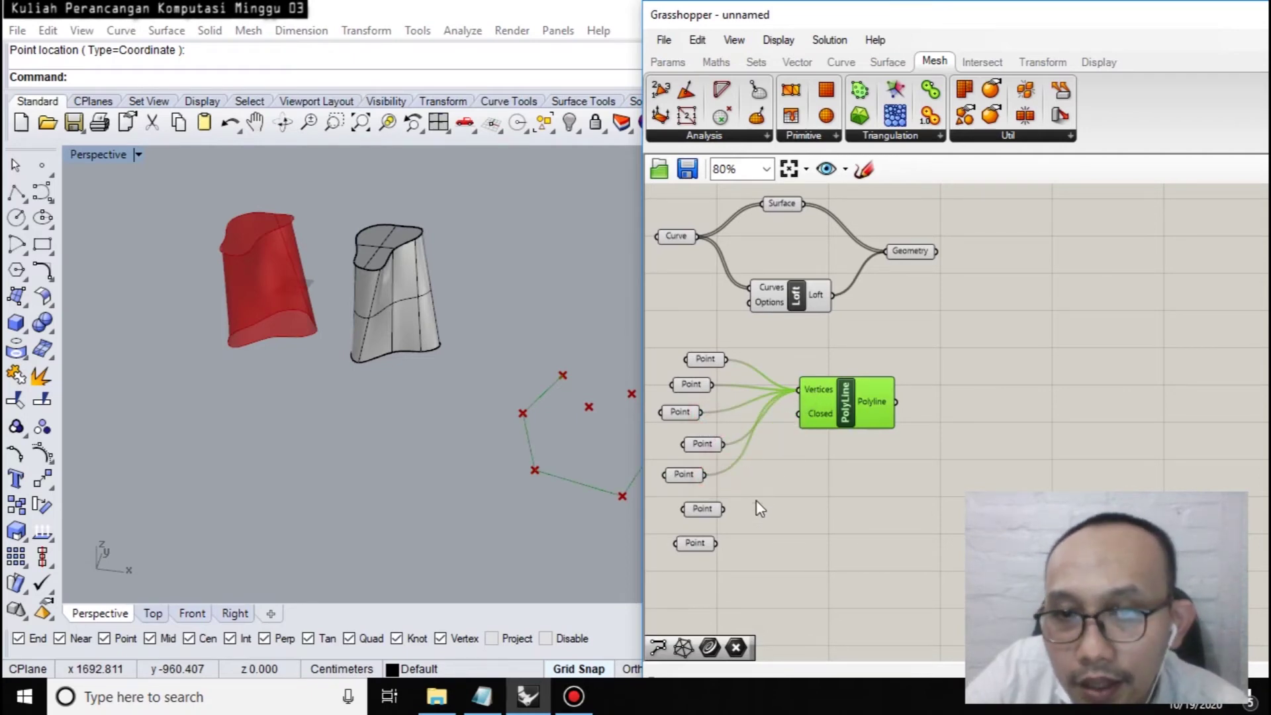
shift+drag(726, 516, 783, 392)
shift+drag(717, 545, 799, 389)
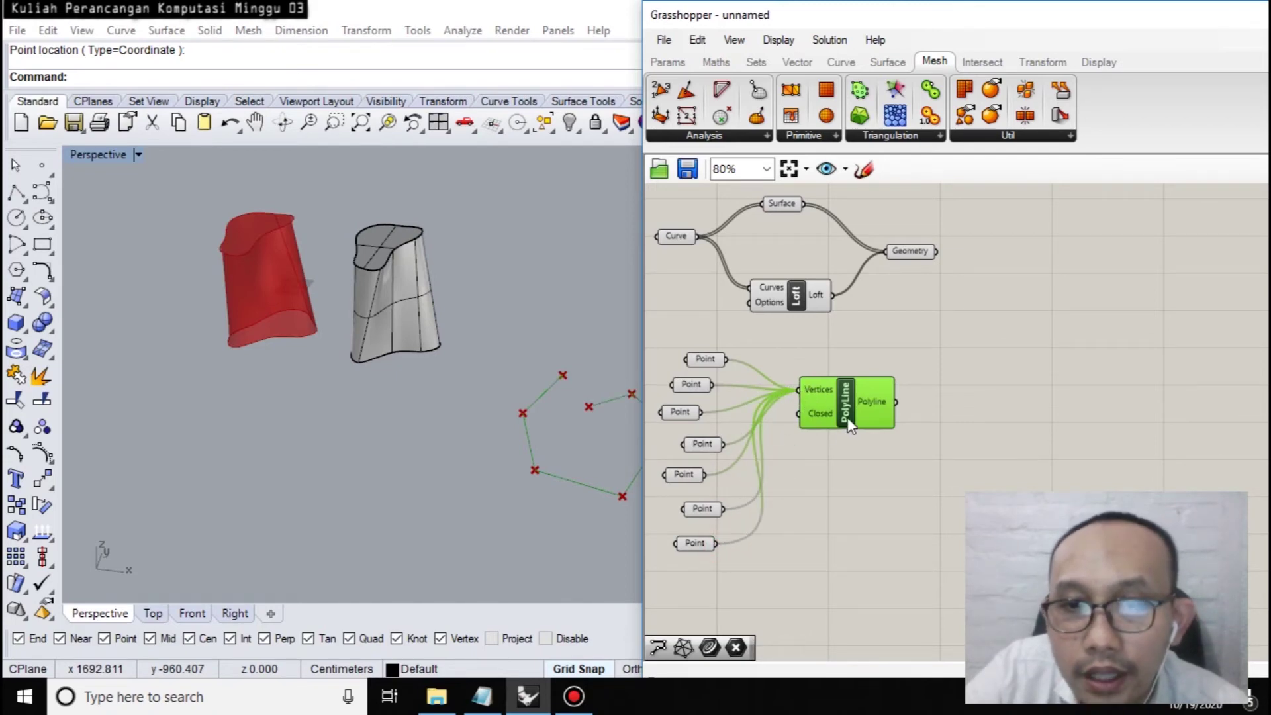
Move the PolyLine component farther from the points and connect the seventh Point to its Closed input, closing the outline.
drag(848, 424, 920, 412)
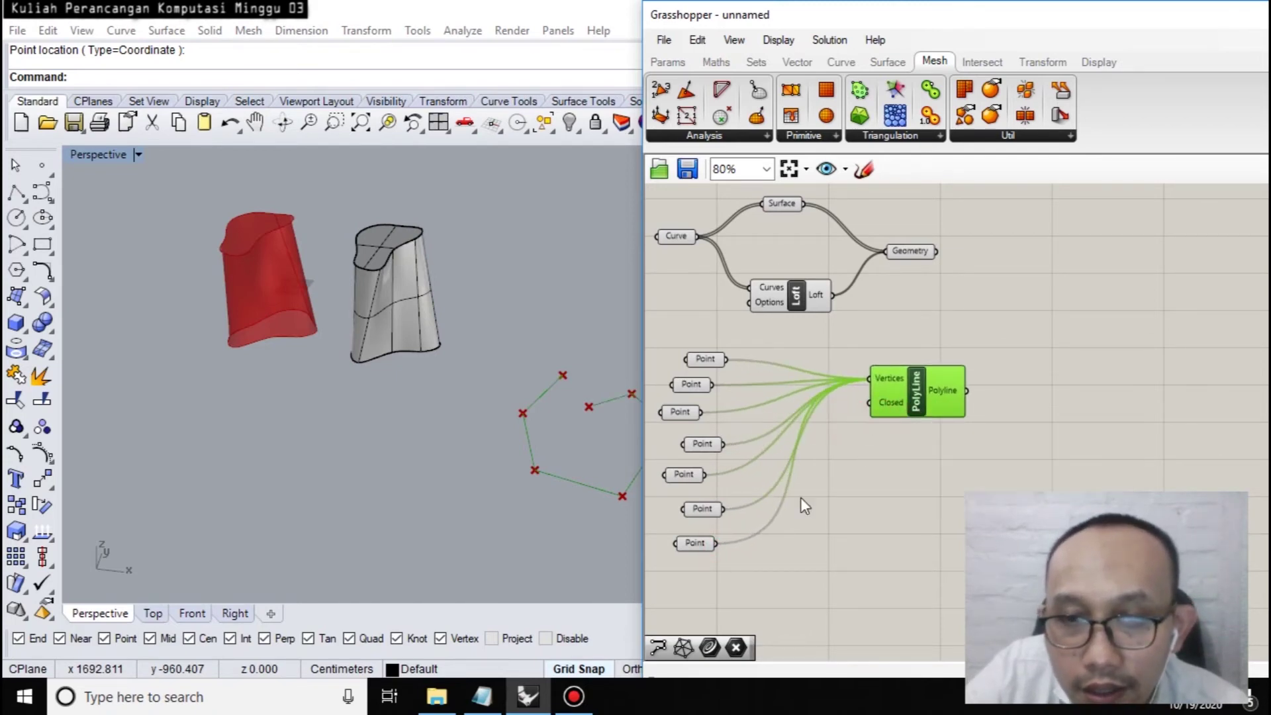
shift+drag(717, 544, 869, 409)
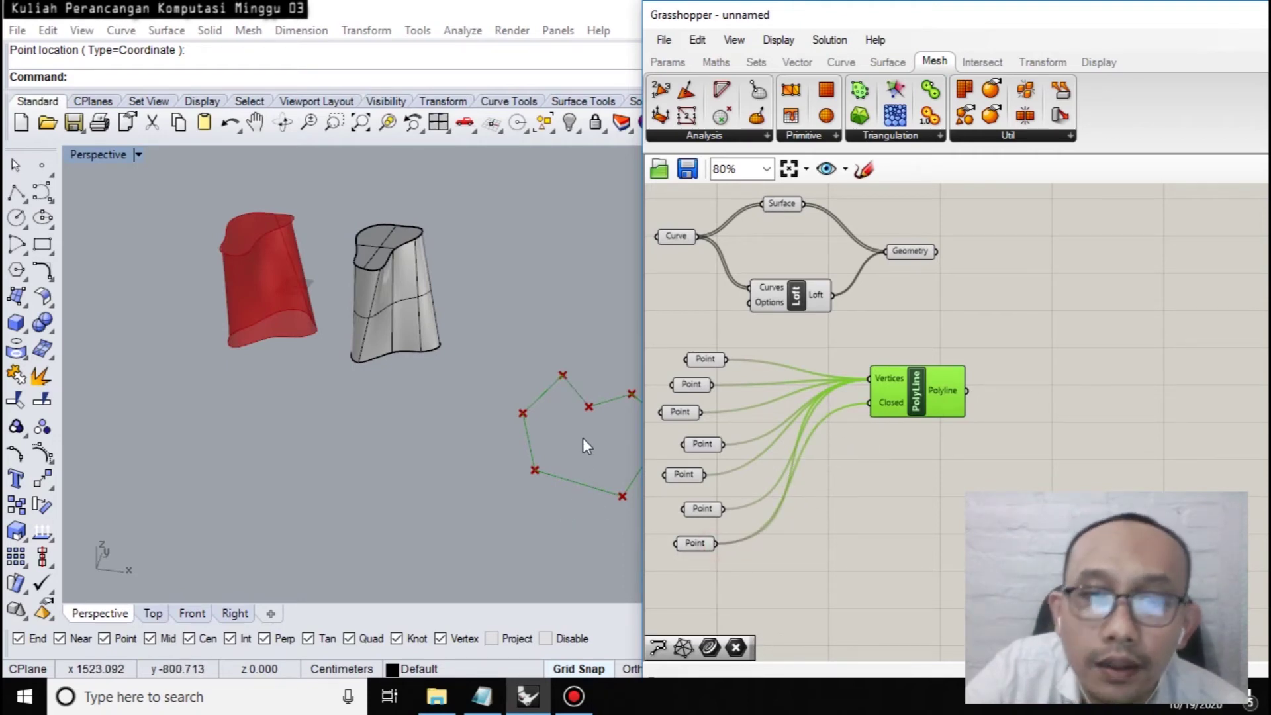
Reshape the polyline by moving the seventh point outward and the sixth point inward in the viewport.
click(701, 507)
click(687, 474)
click(692, 542)
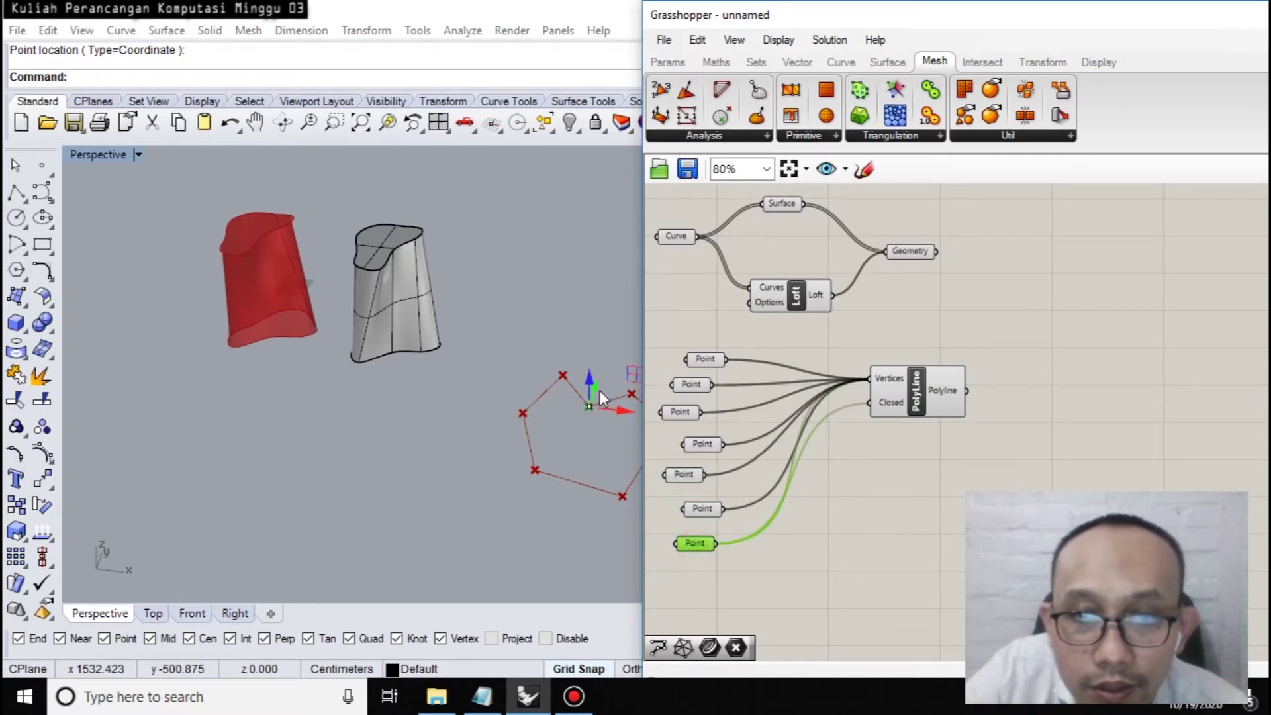
drag(593, 389, 621, 340)
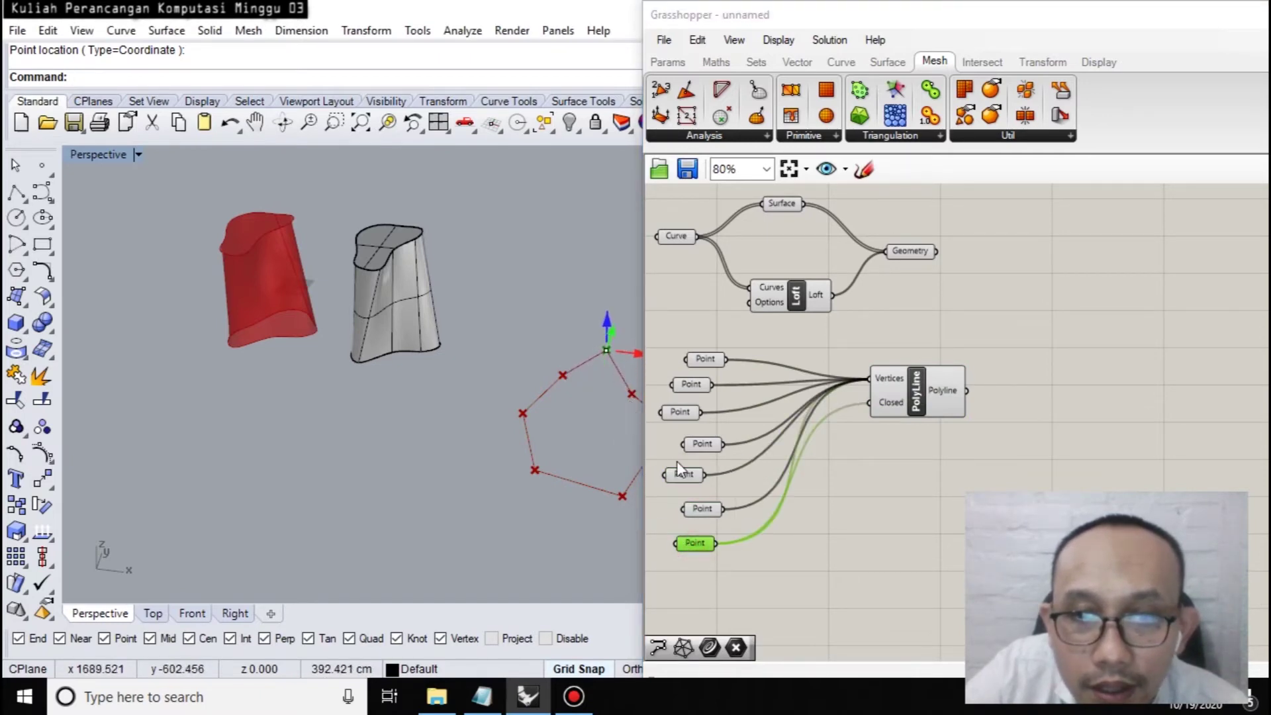
click(704, 511)
shift+right_drag(619, 424, 522, 393)
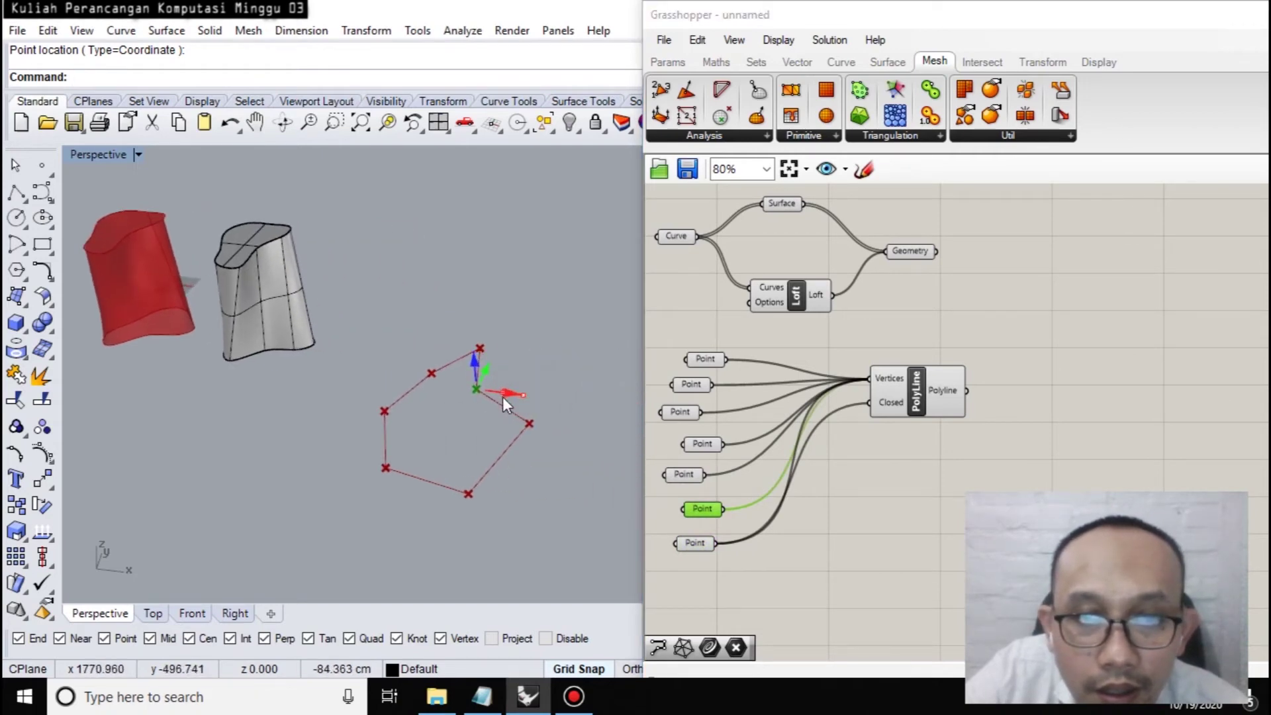
drag(487, 376, 482, 388)
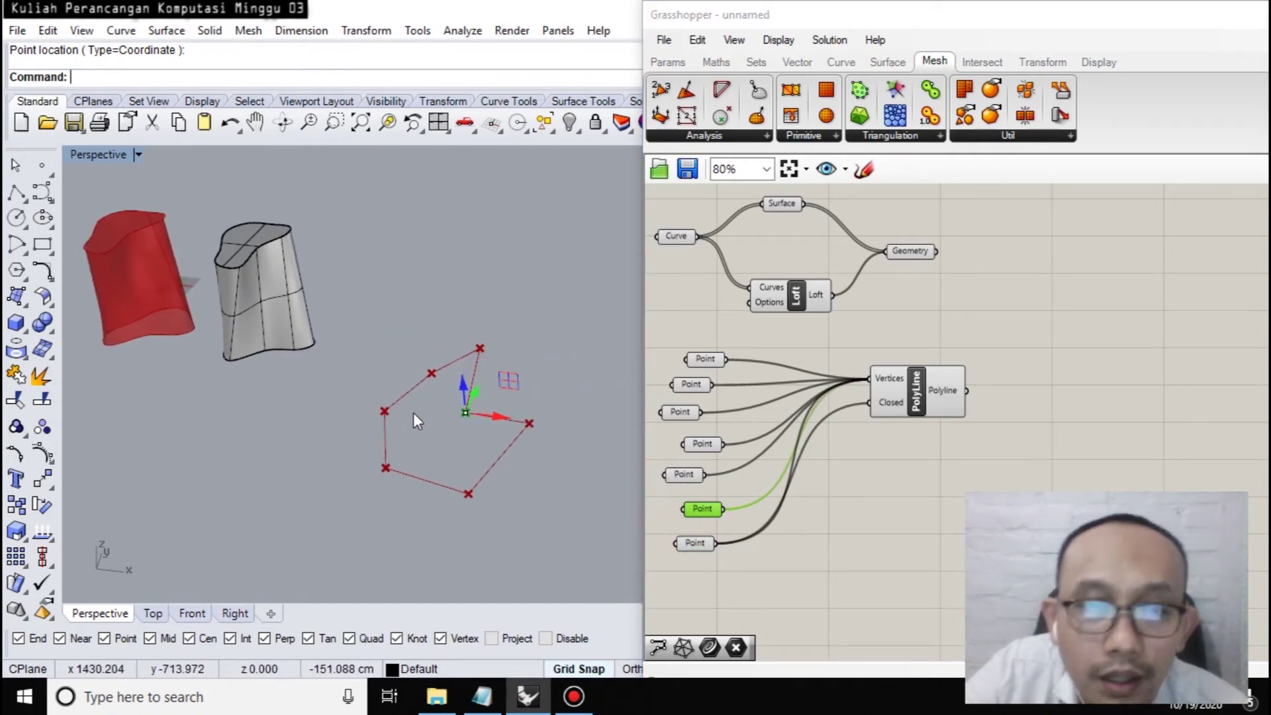
Shift the second and first polyline points in the negative X direction.
click(703, 445)
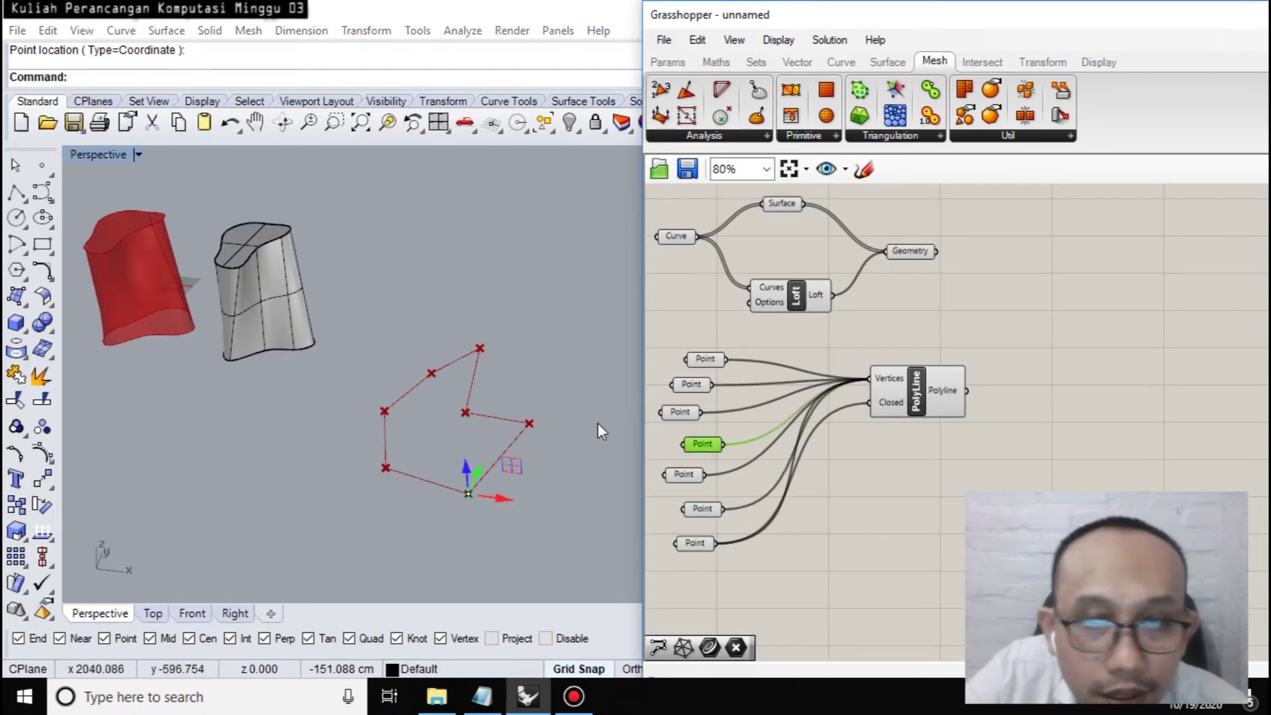
click(681, 412)
click(688, 386)
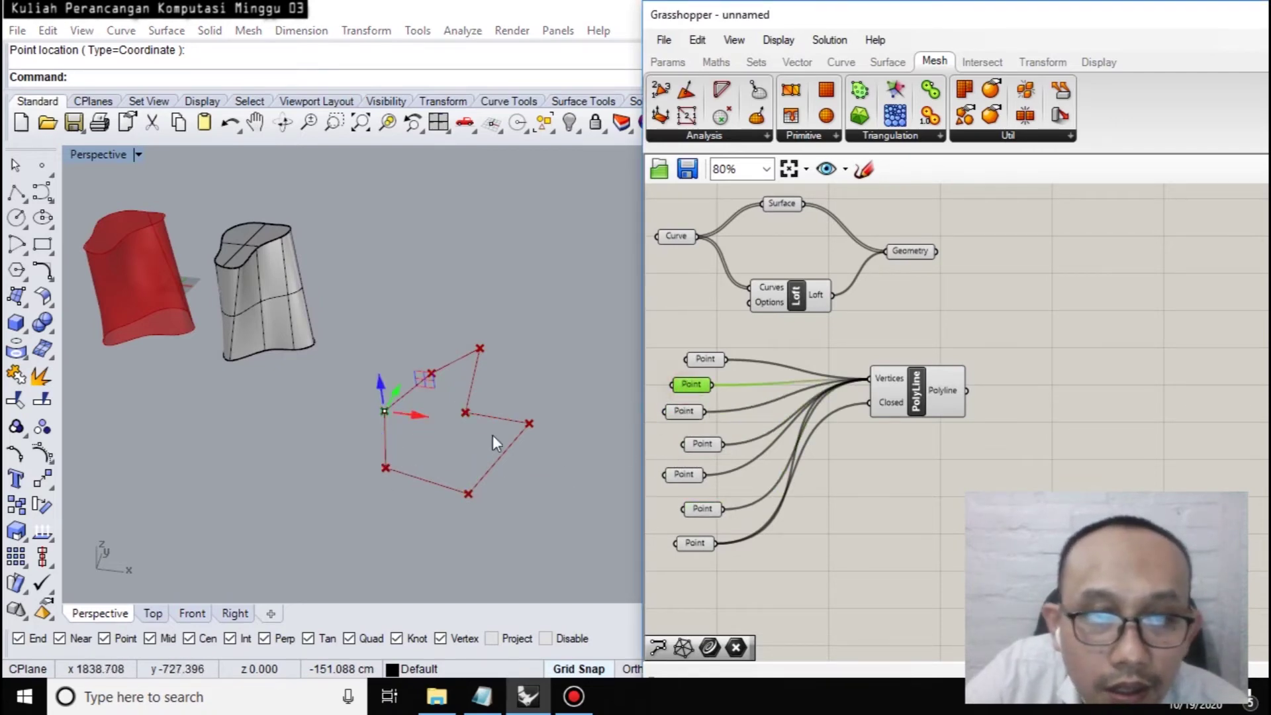
drag(406, 418, 376, 414)
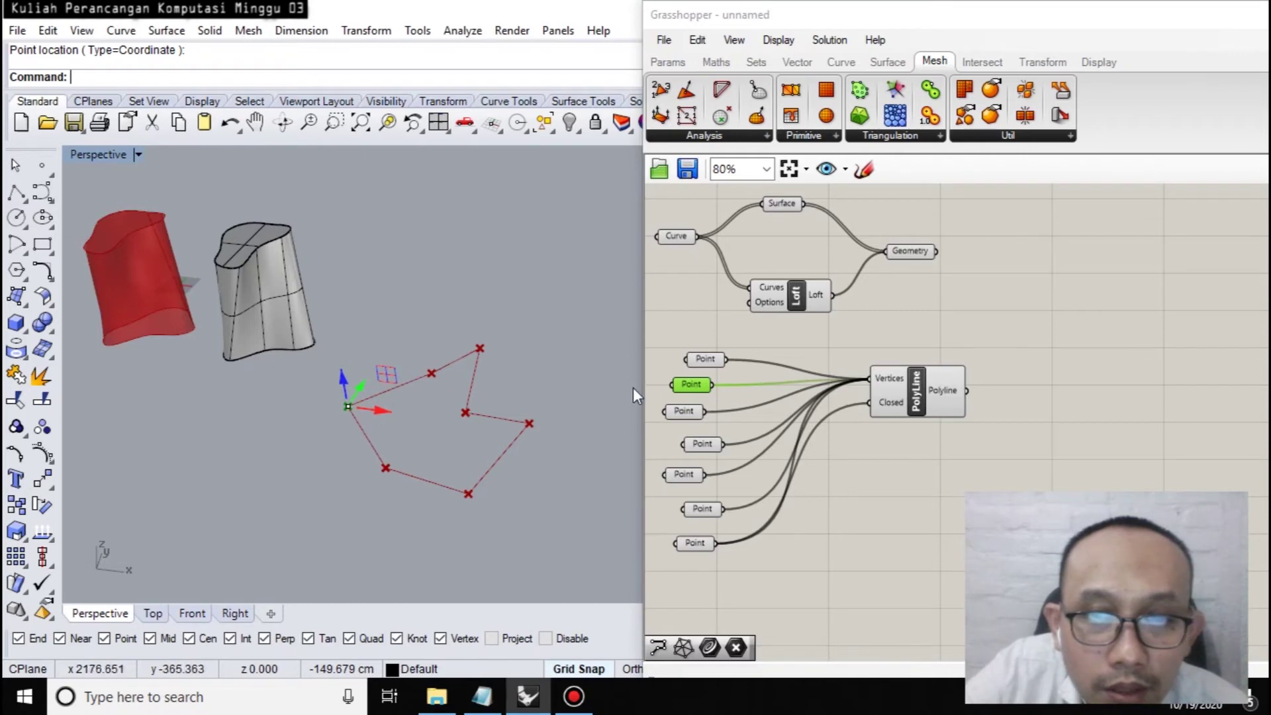
click(703, 359)
drag(458, 375, 411, 368)
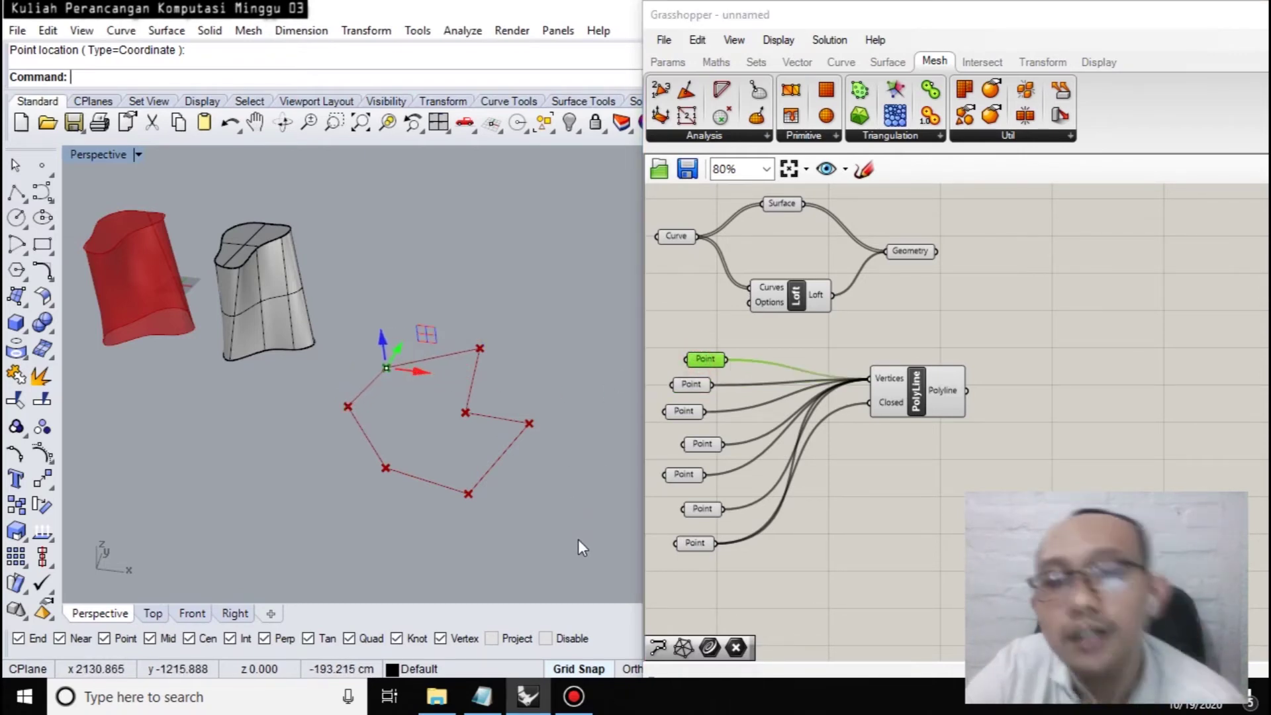
Add a Curve parameter, connect the PolyLine component's Polyline output to it, and place it above the connection.
click(1054, 447)
right_drag(1018, 435, 936, 348)
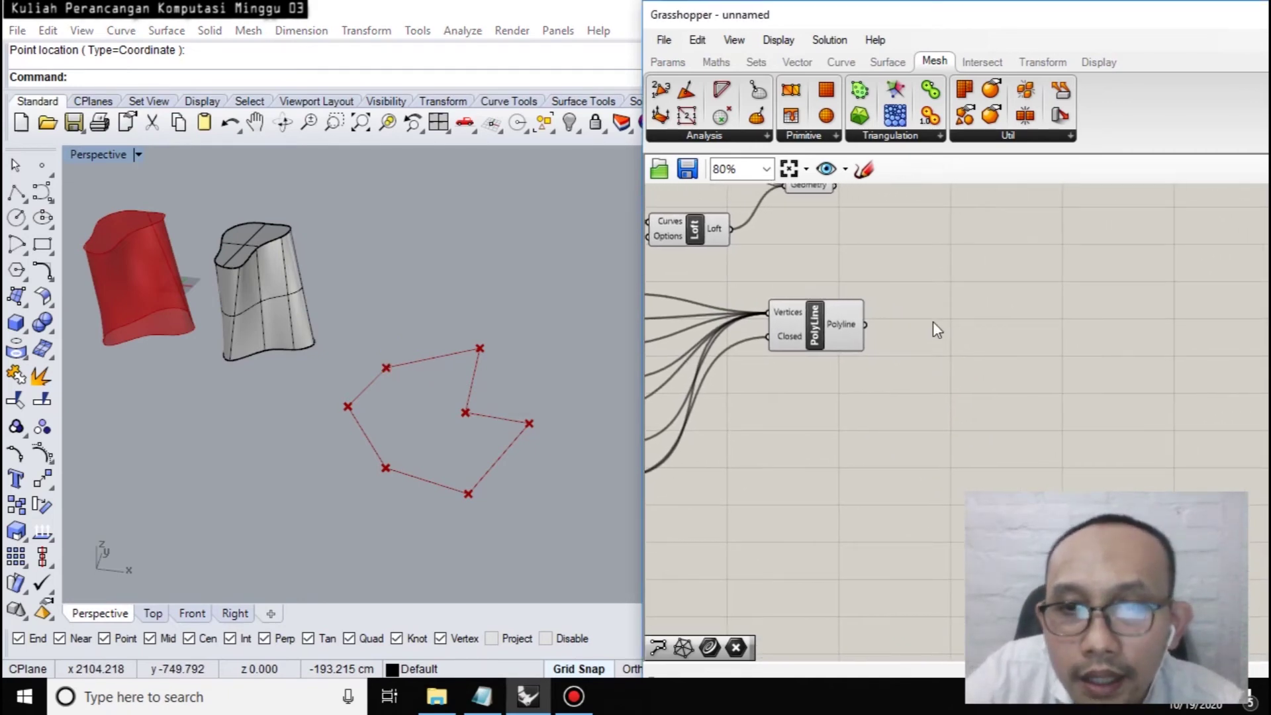
click(832, 324)
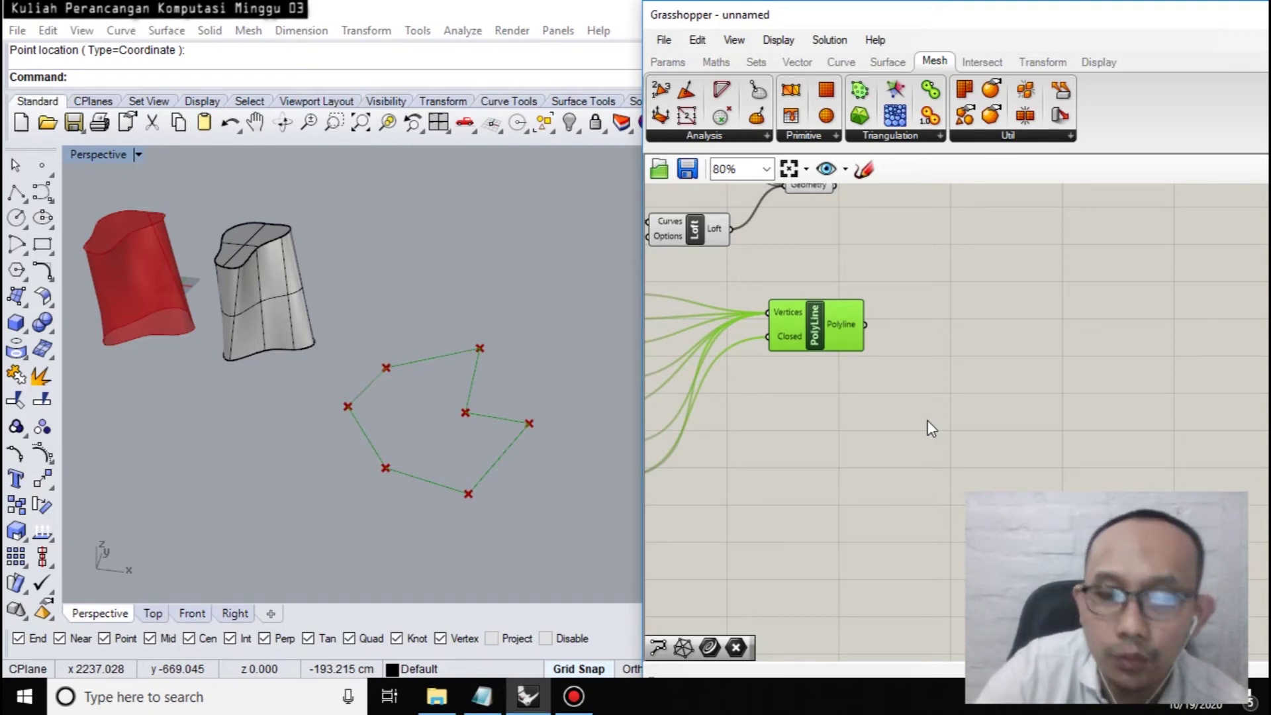
double_click(946, 345)
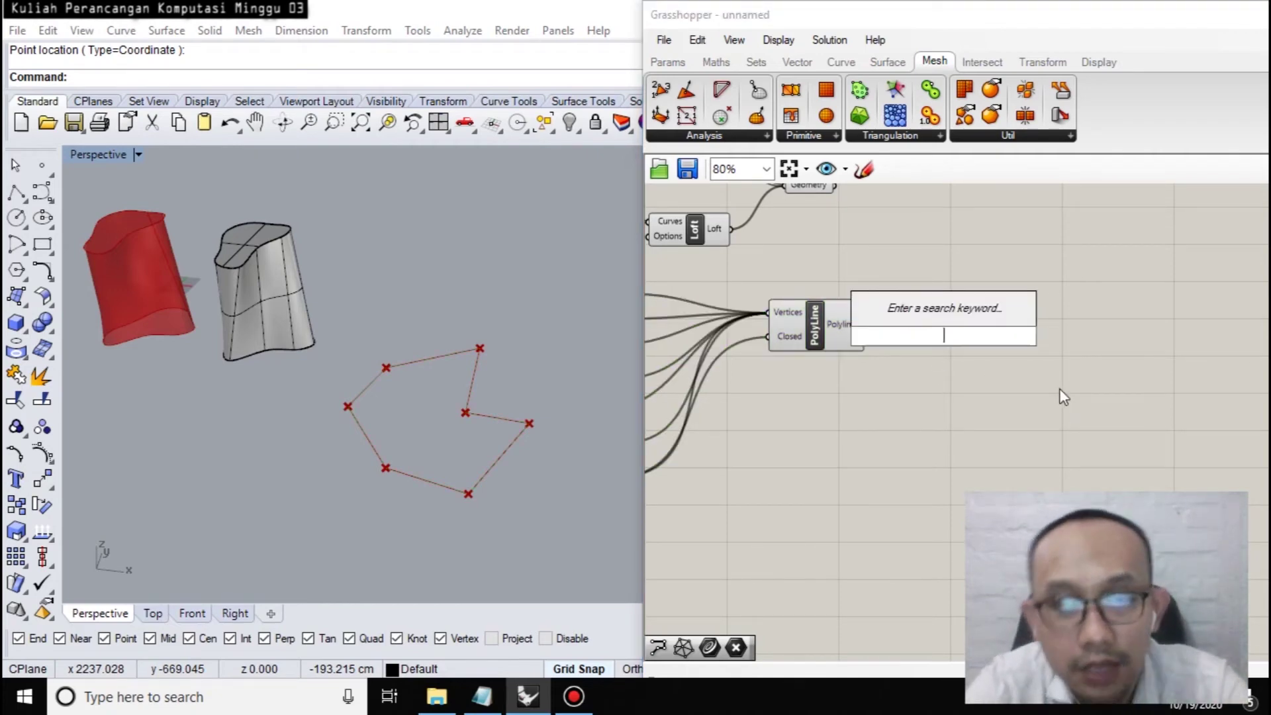
text(curve)
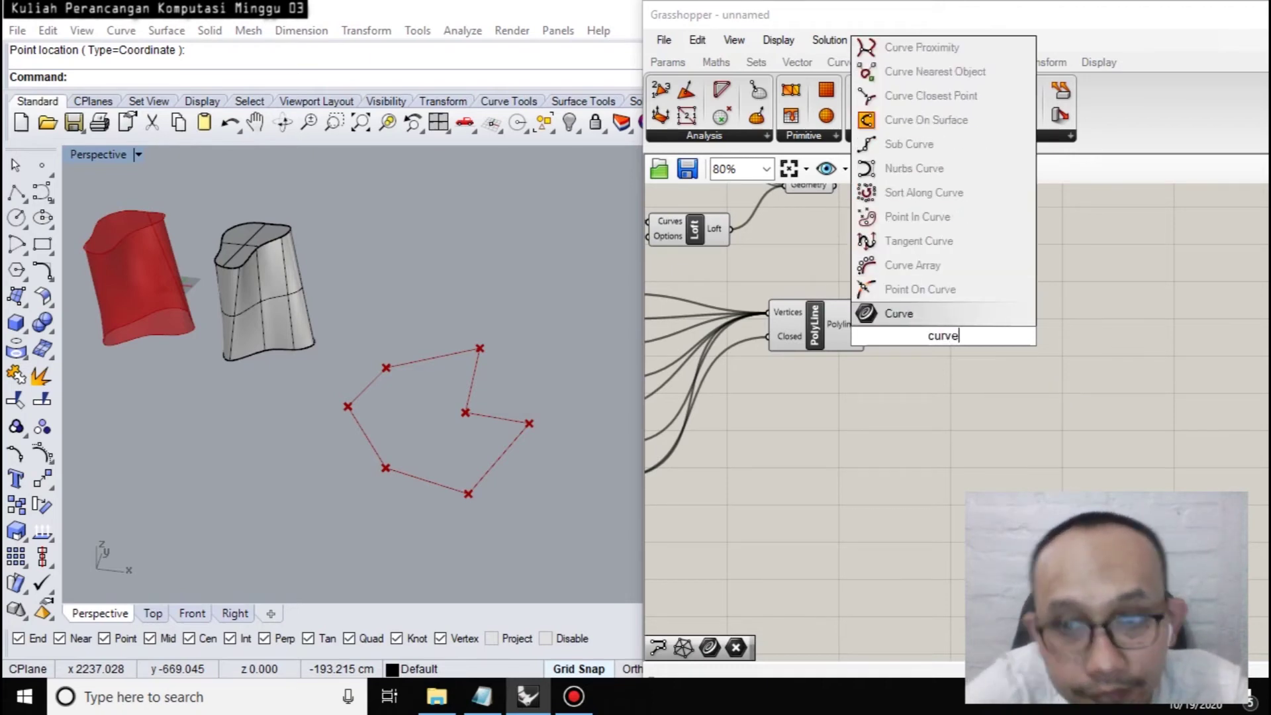
key(Return)
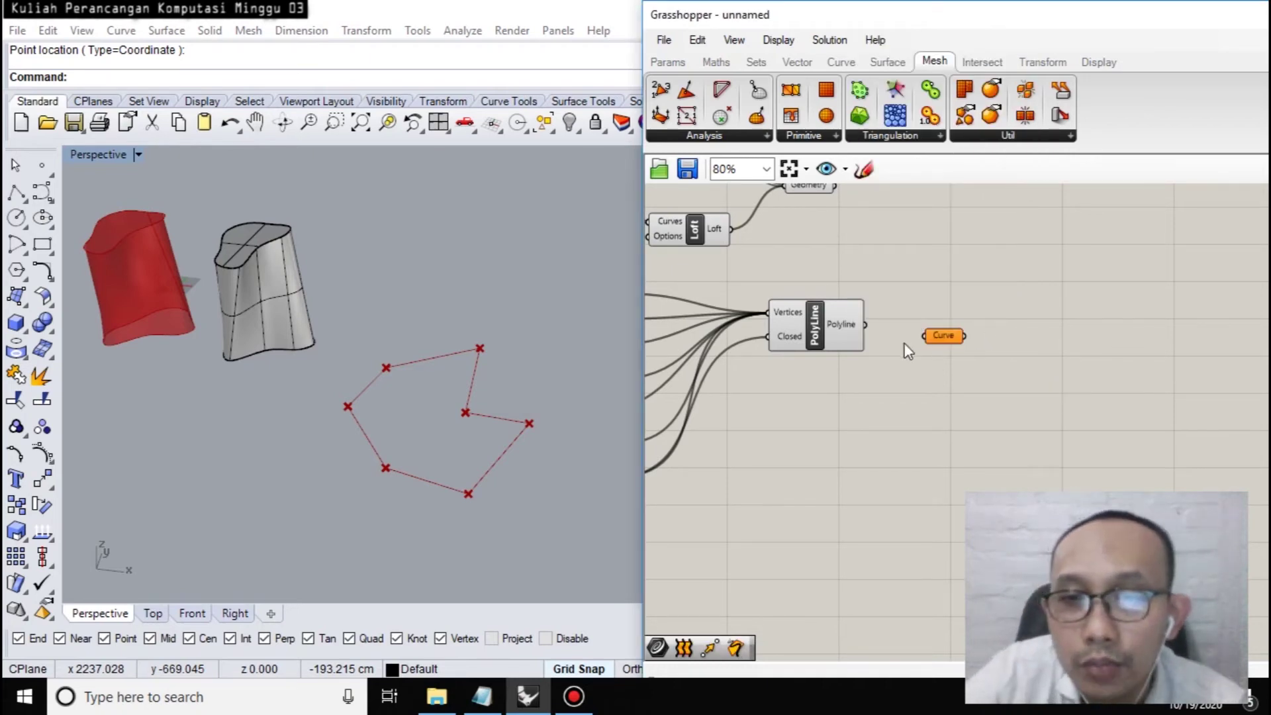
drag(924, 335, 865, 325)
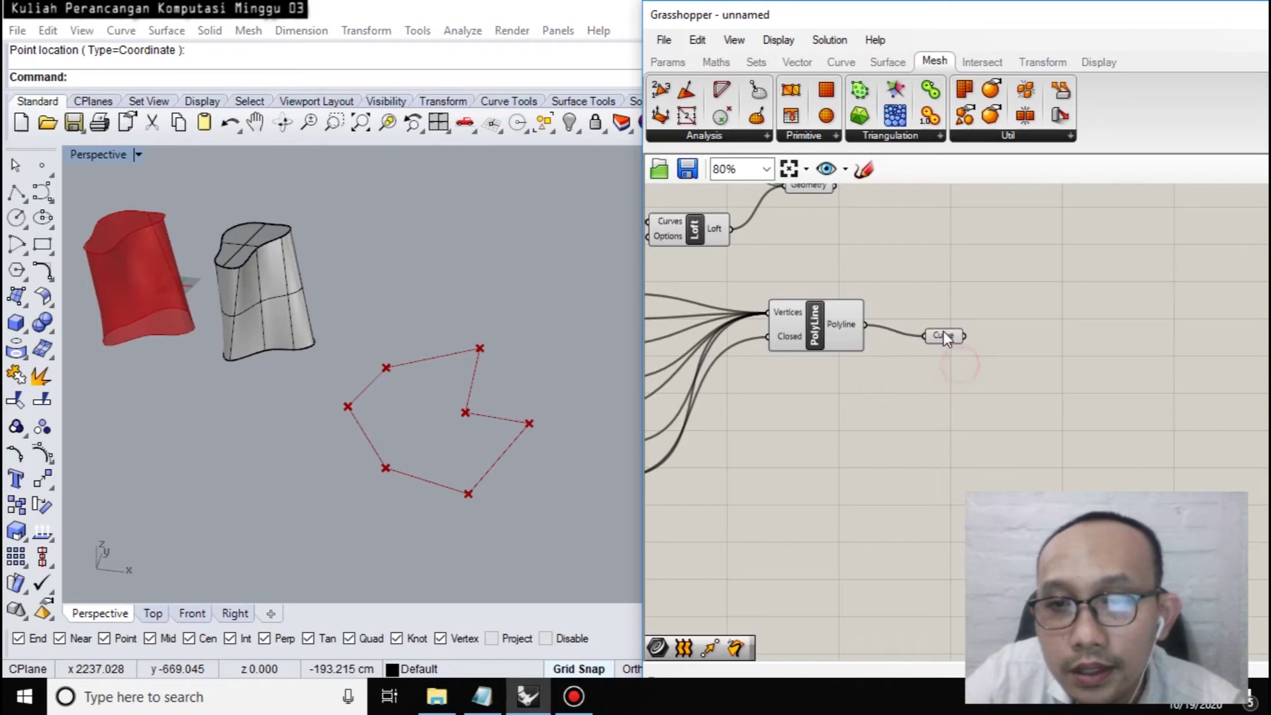
click(943, 336)
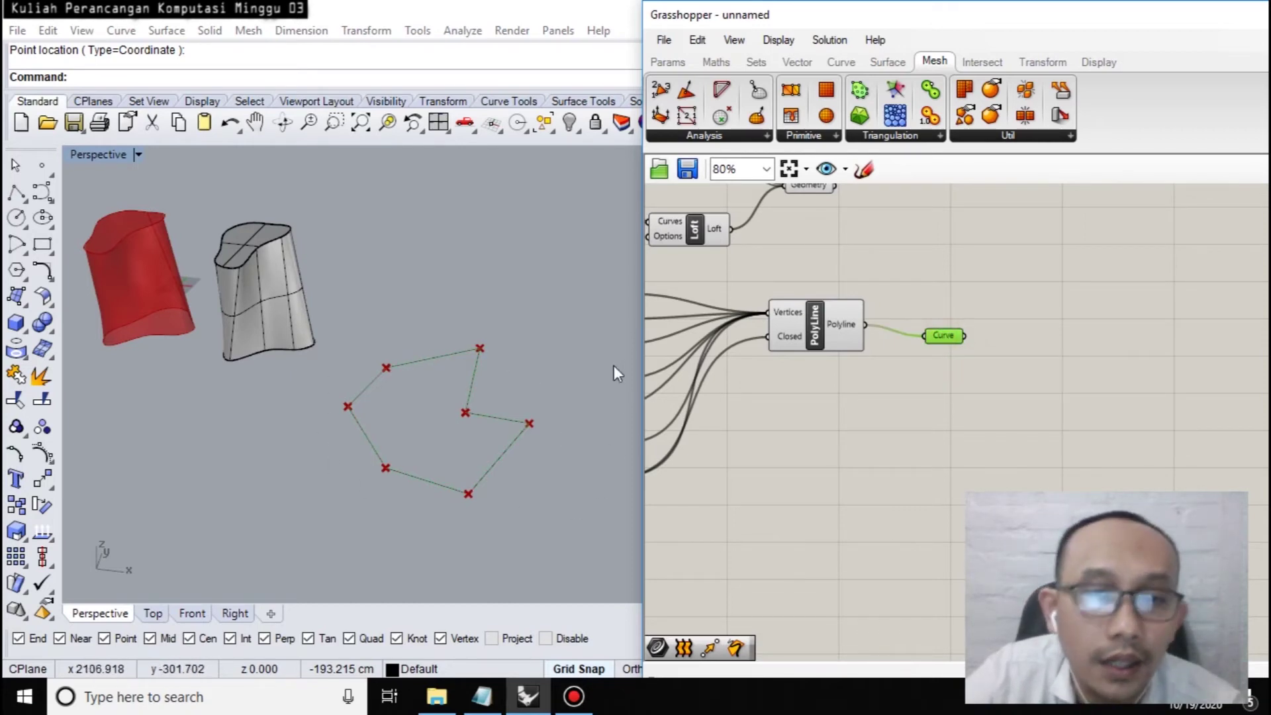
drag(943, 335, 944, 267)
scroll(944, 266, up, 1)
right_drag(956, 335, 868, 325)
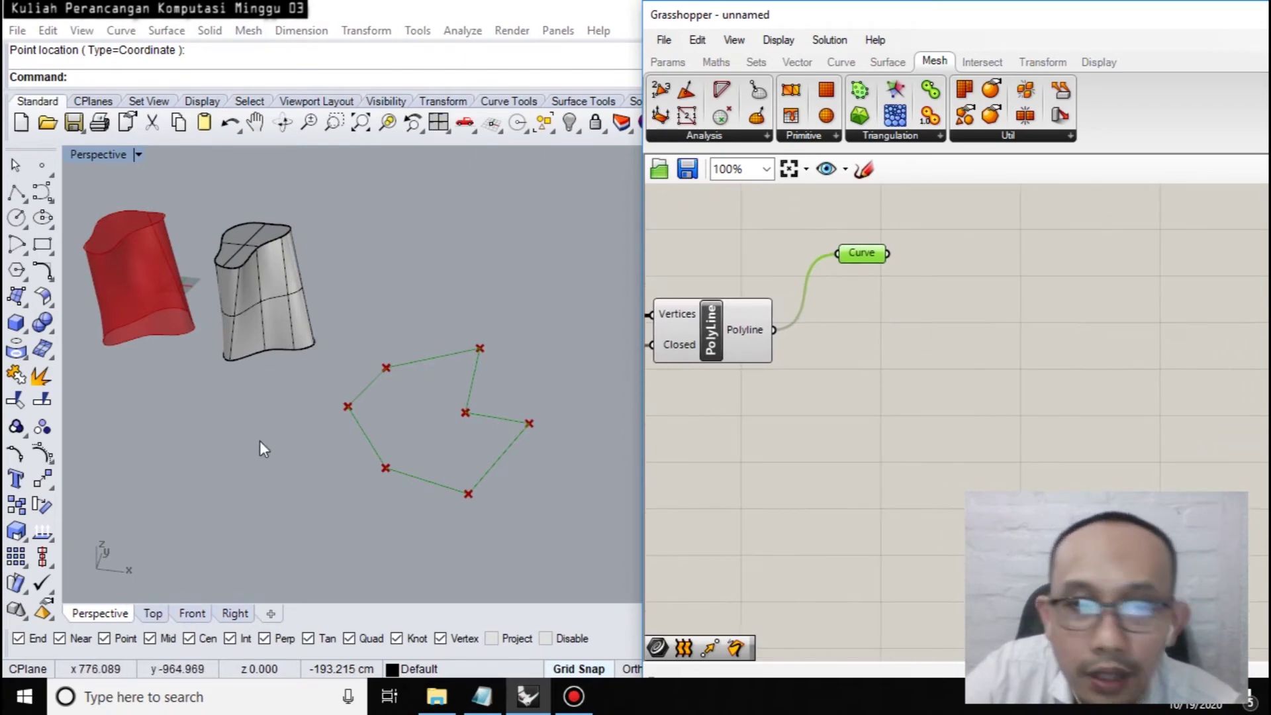
Review the polyline definition from the seven Point parameters through PolyLine to the Curve parameter.
right_drag(812, 430, 1000, 339)
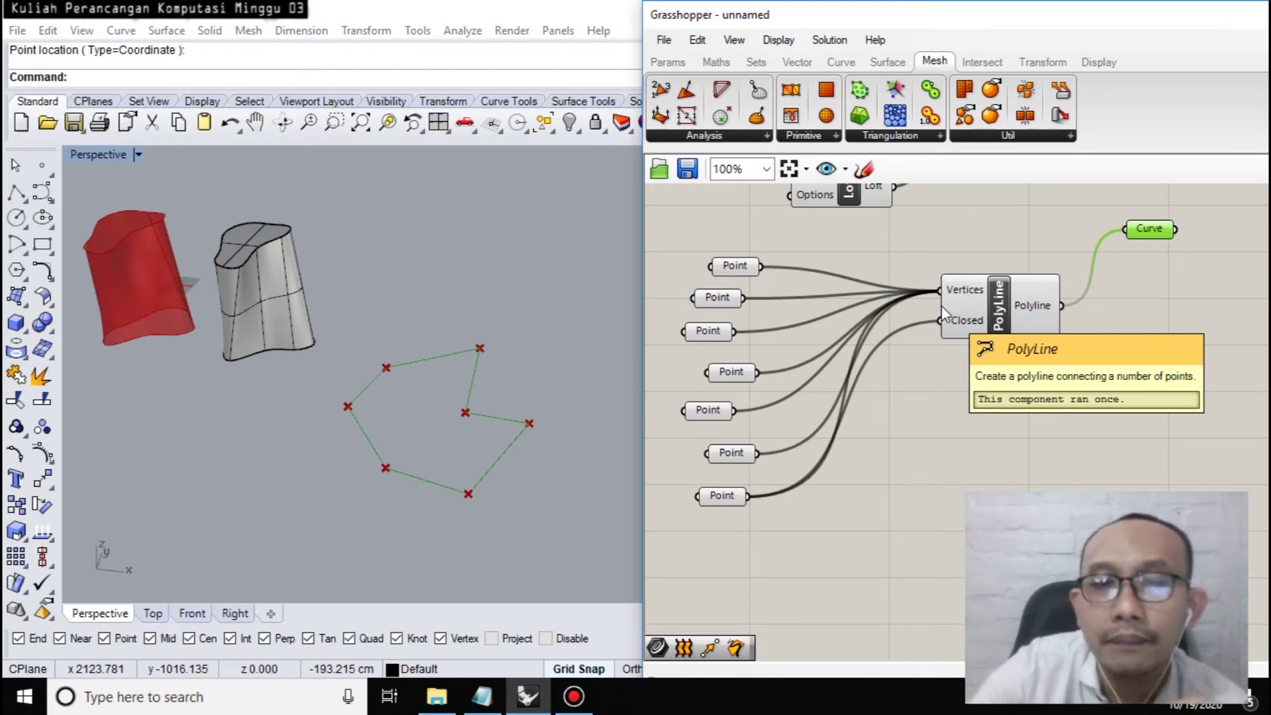
right_drag(1172, 311, 964, 326)
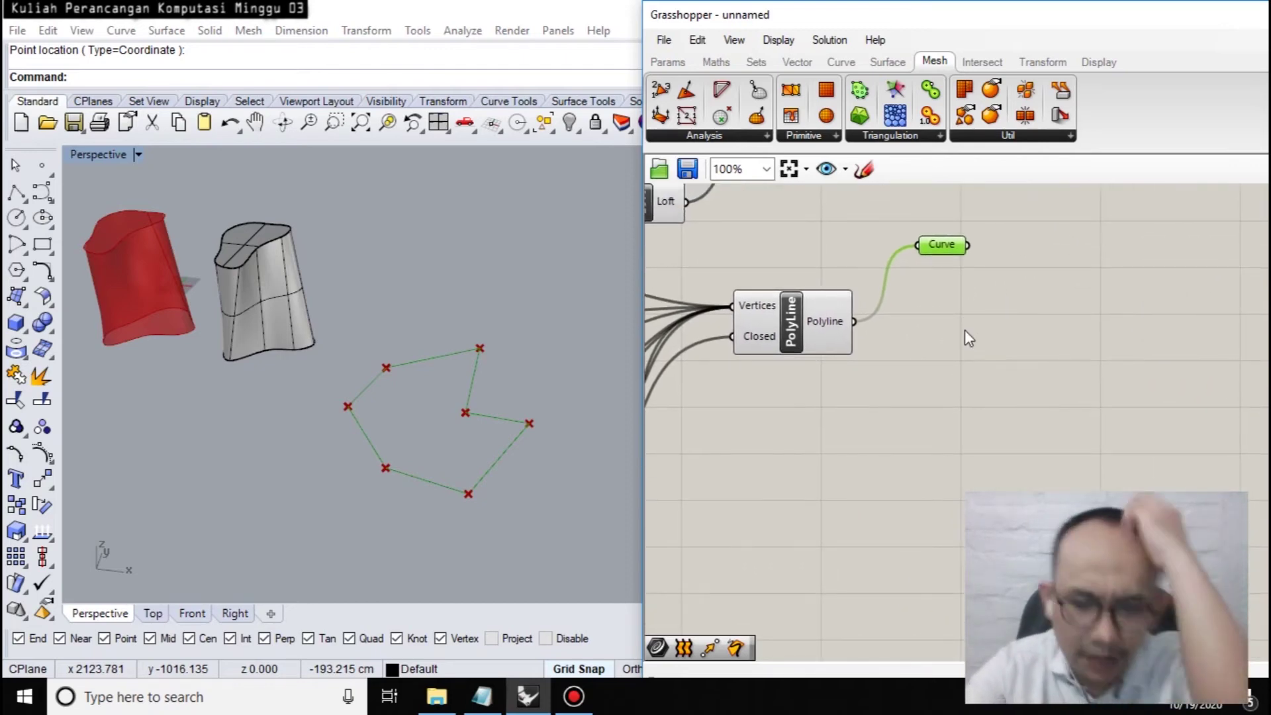
right_drag(1036, 350, 925, 419)
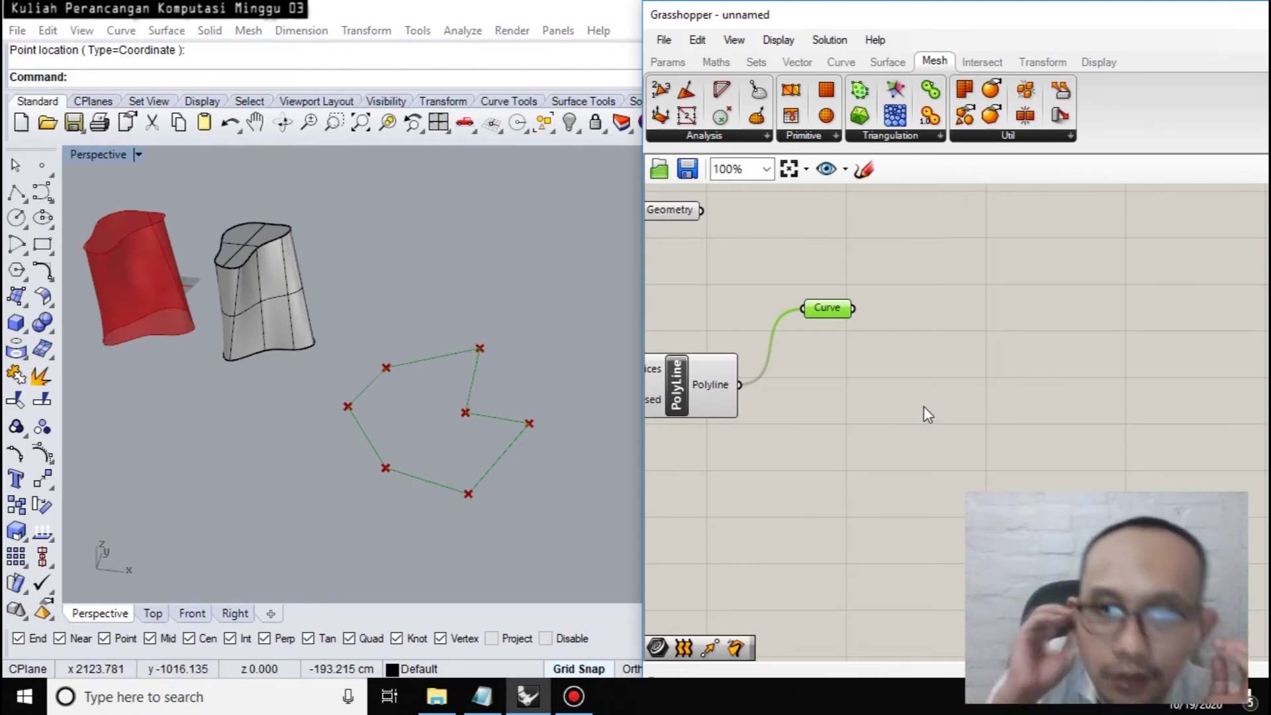
scroll(923, 406, down, 2)
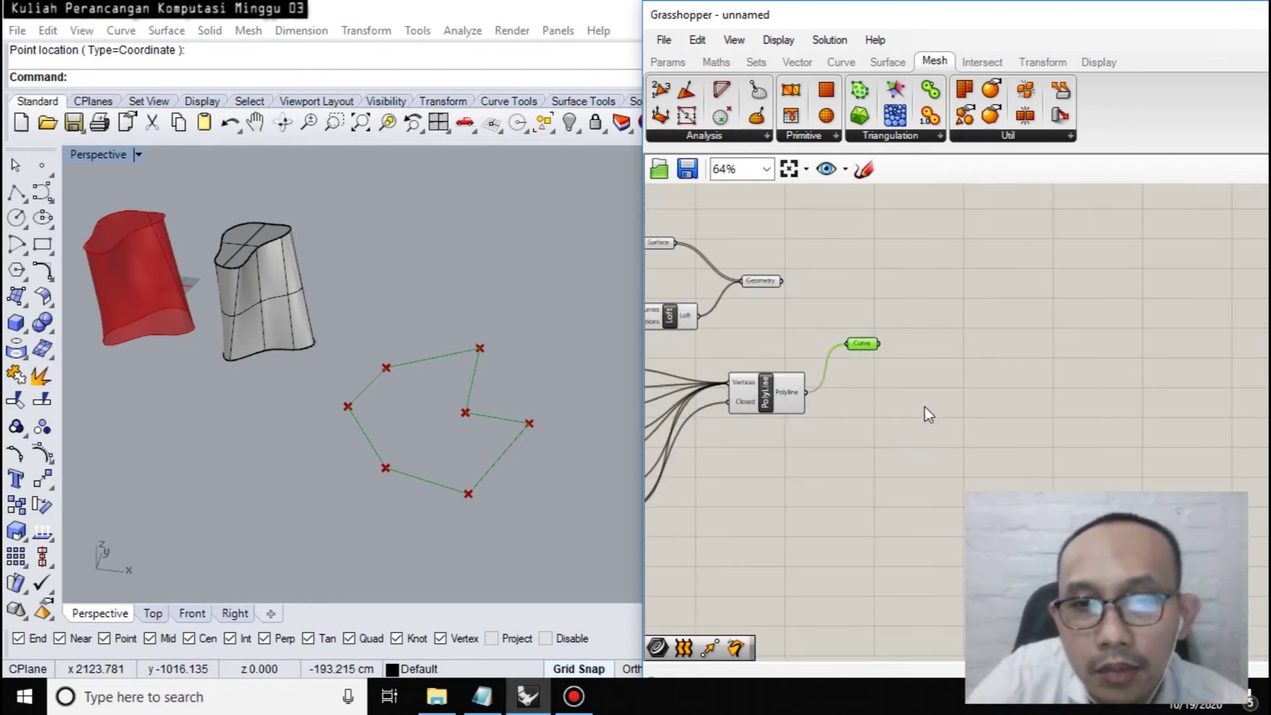
right_drag(775, 468, 939, 440)
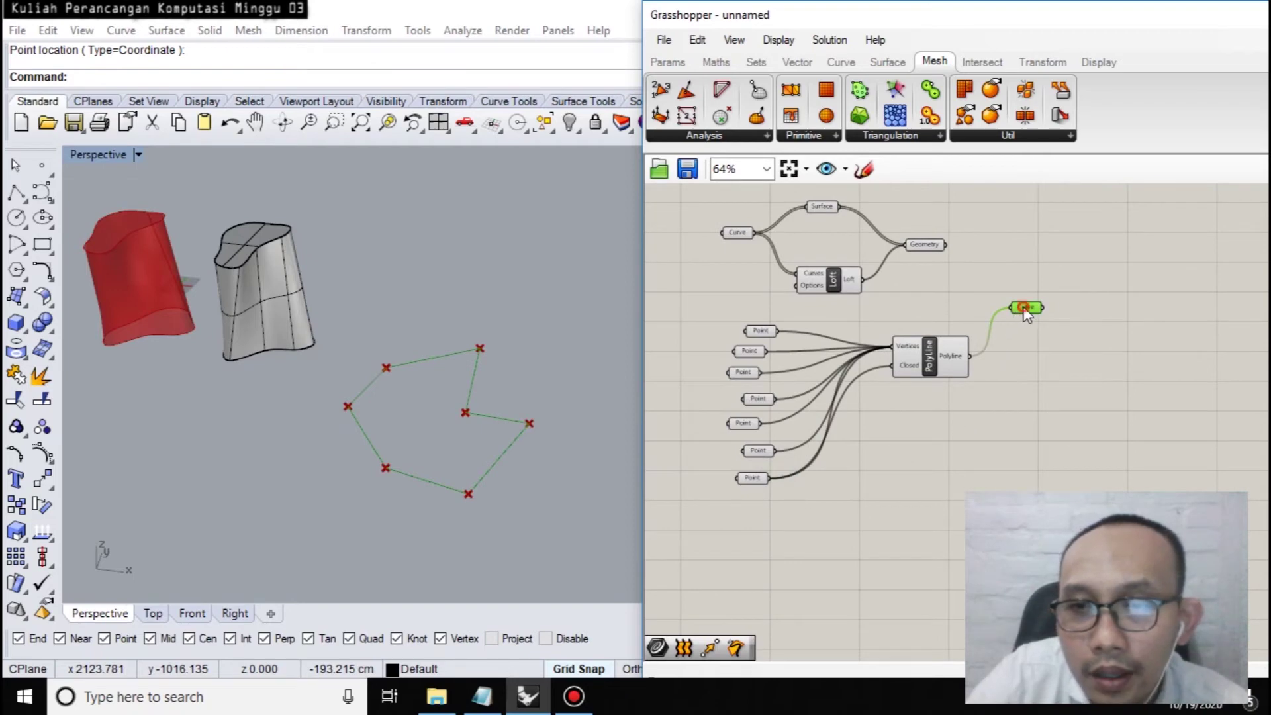
right_drag(1046, 429, 1006, 388)
drag(660, 248, 1074, 458)
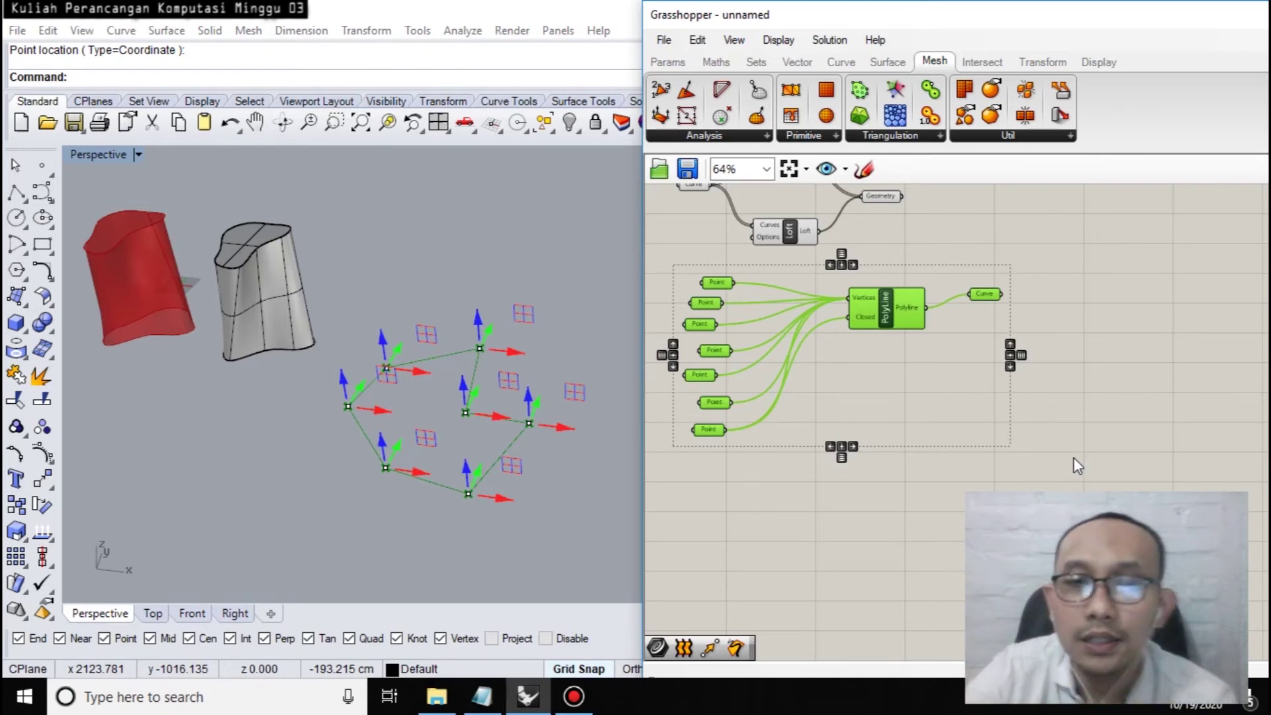
click(1073, 321)
scroll(1058, 289, up, 5)
right_drag(1034, 426, 995, 415)
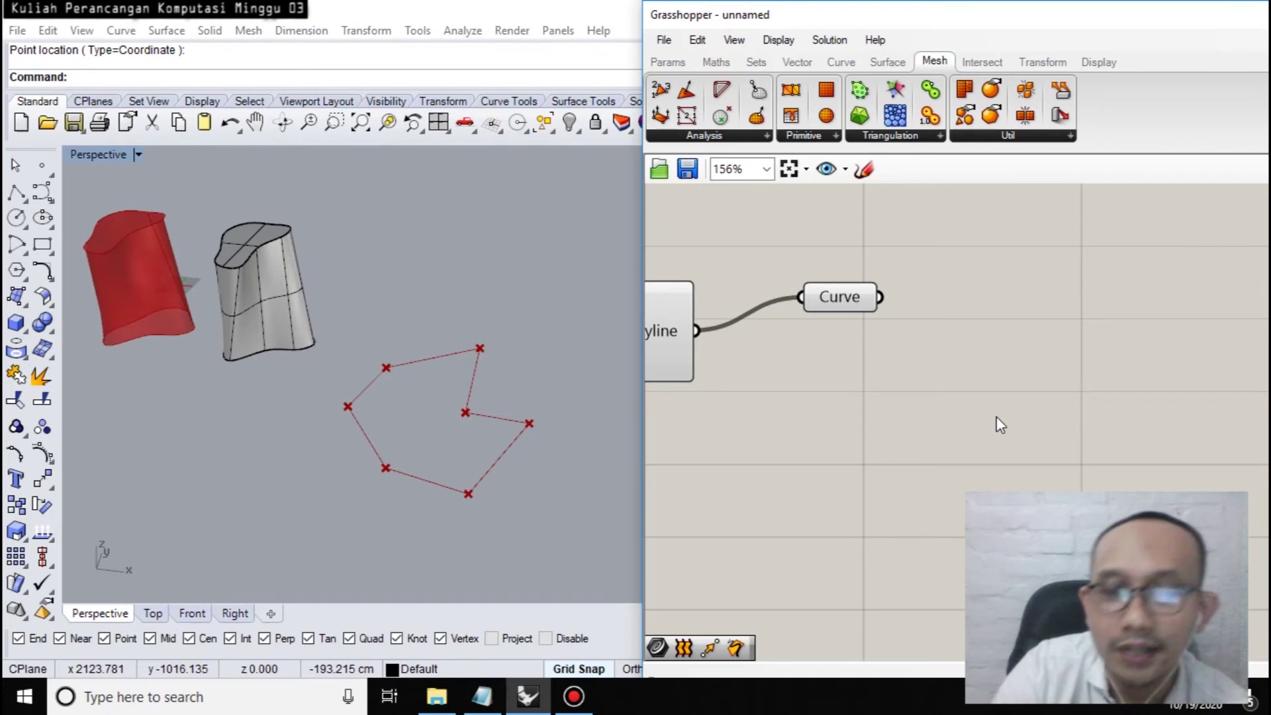
scroll(995, 415, down, 7)
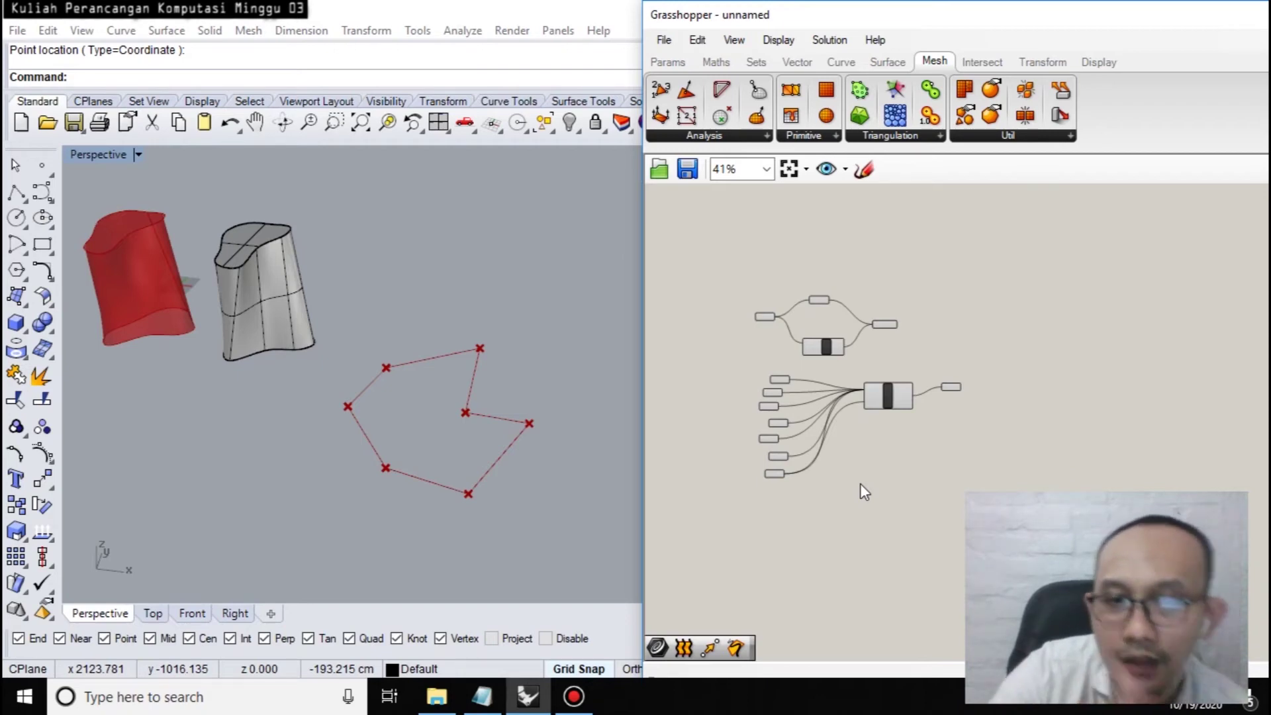
scroll(993, 400, up, 8)
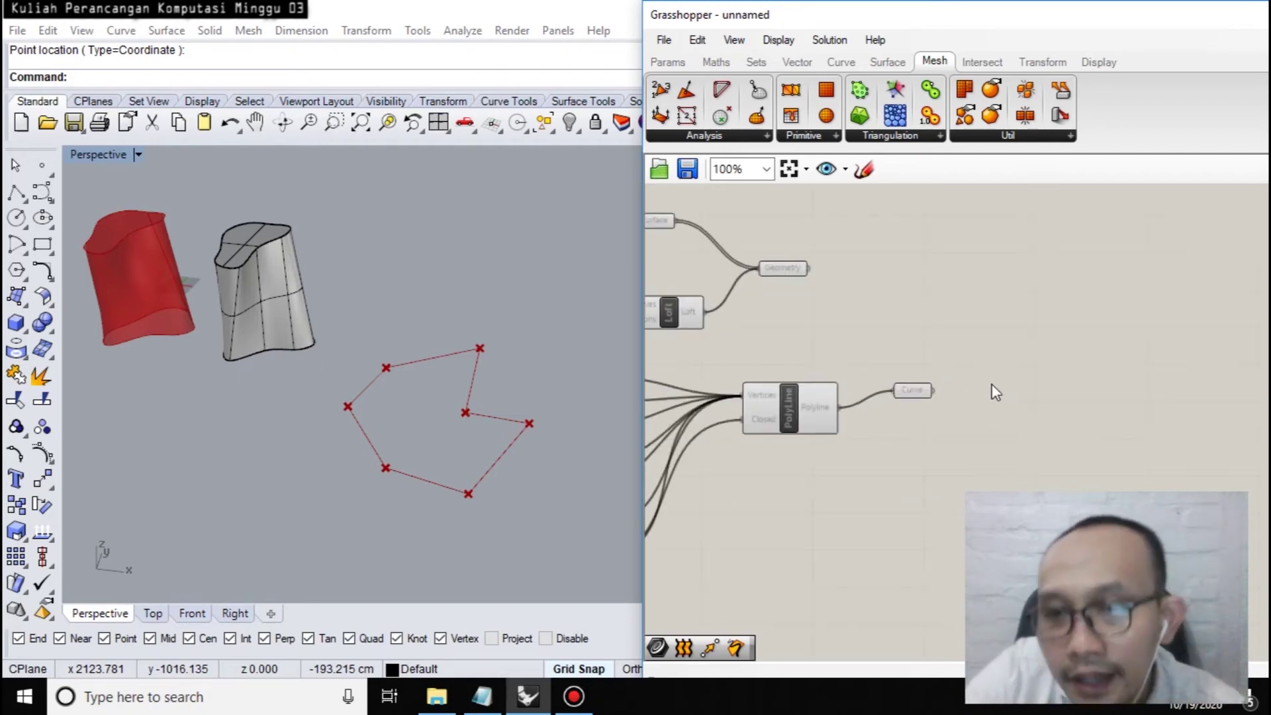
scroll(922, 443, down, 3)
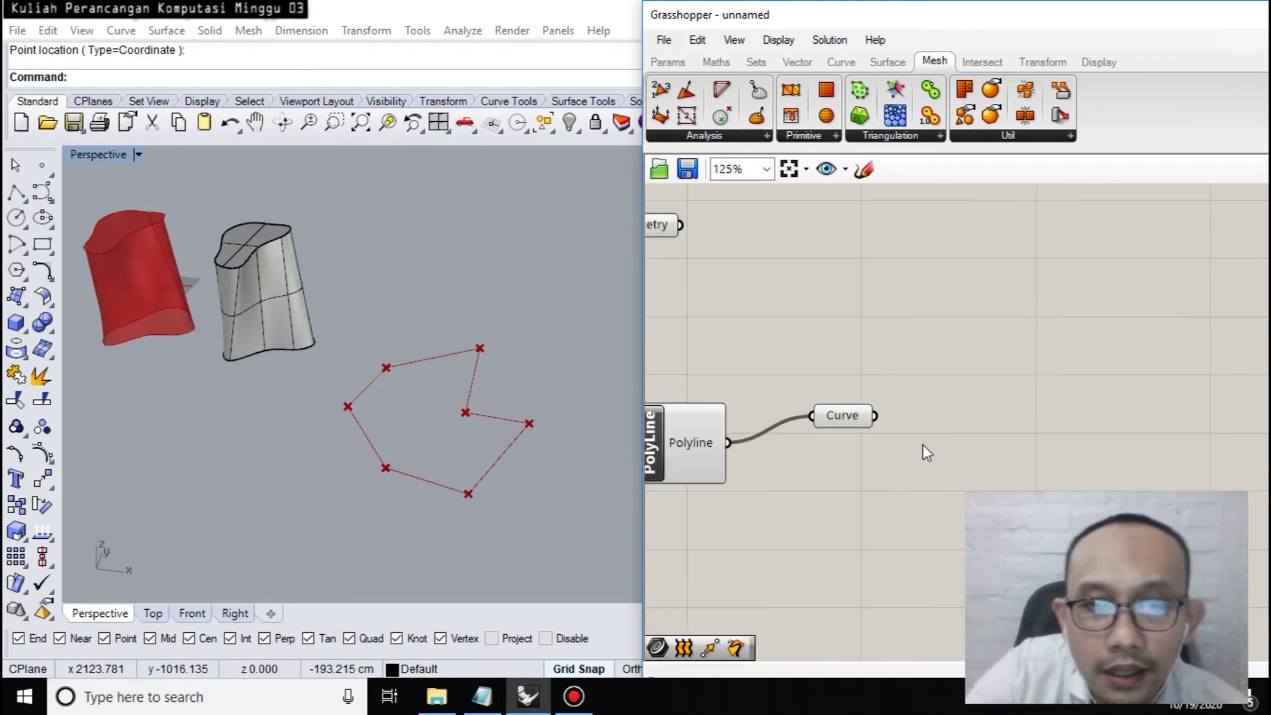
Add a Move component, feed the Curve parameter into its Geometry input, and reposition the Curve parameter to line up with it.
double_click(955, 445)
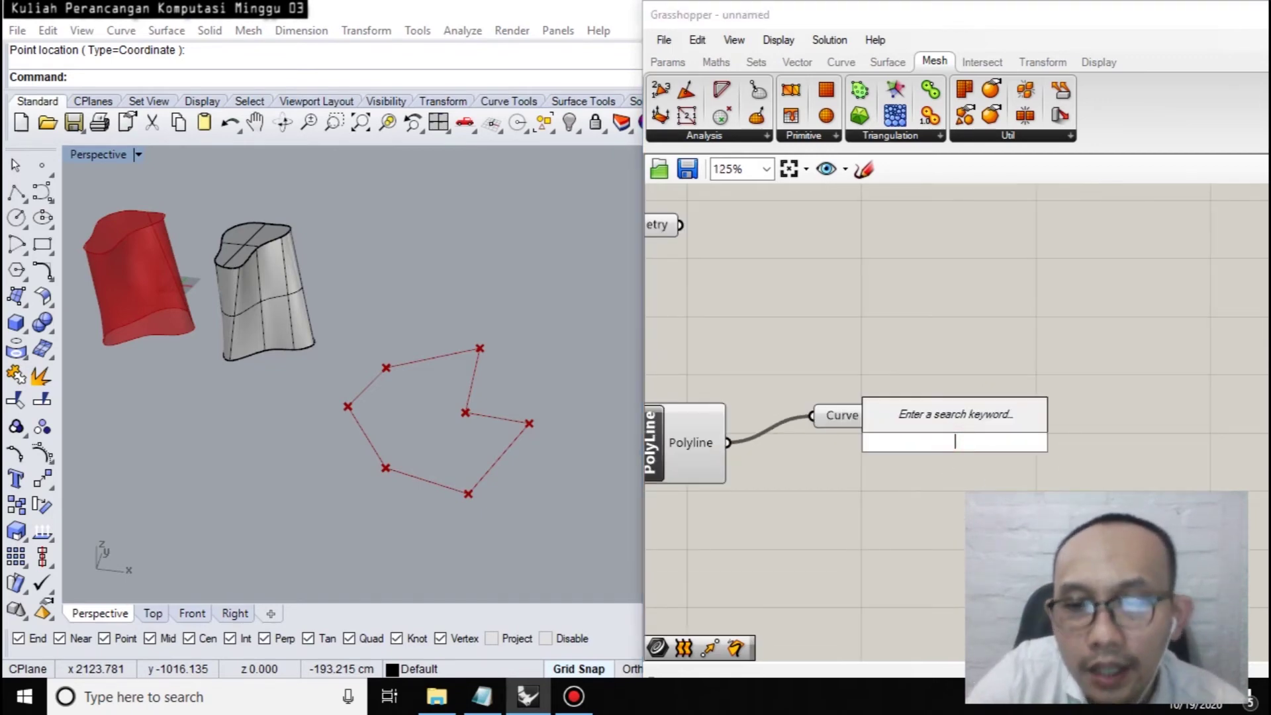
text(move)
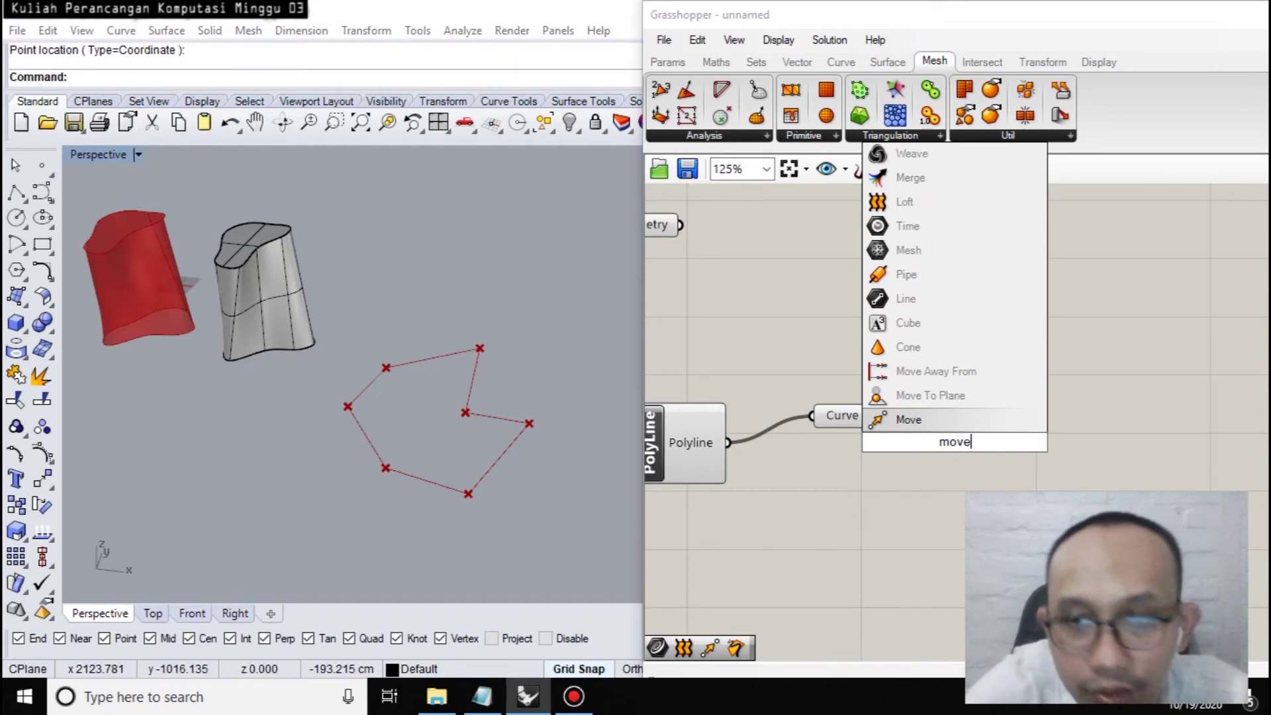
key(Return)
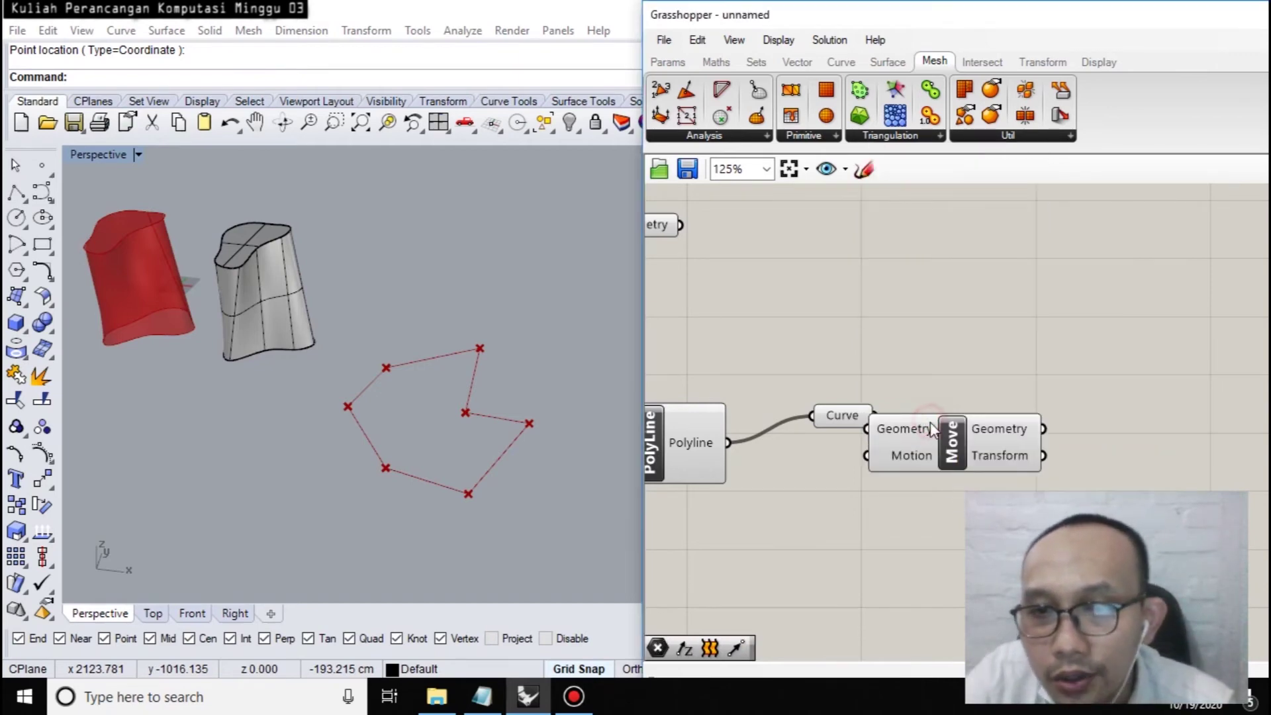
drag(916, 445, 972, 372)
drag(875, 416, 959, 350)
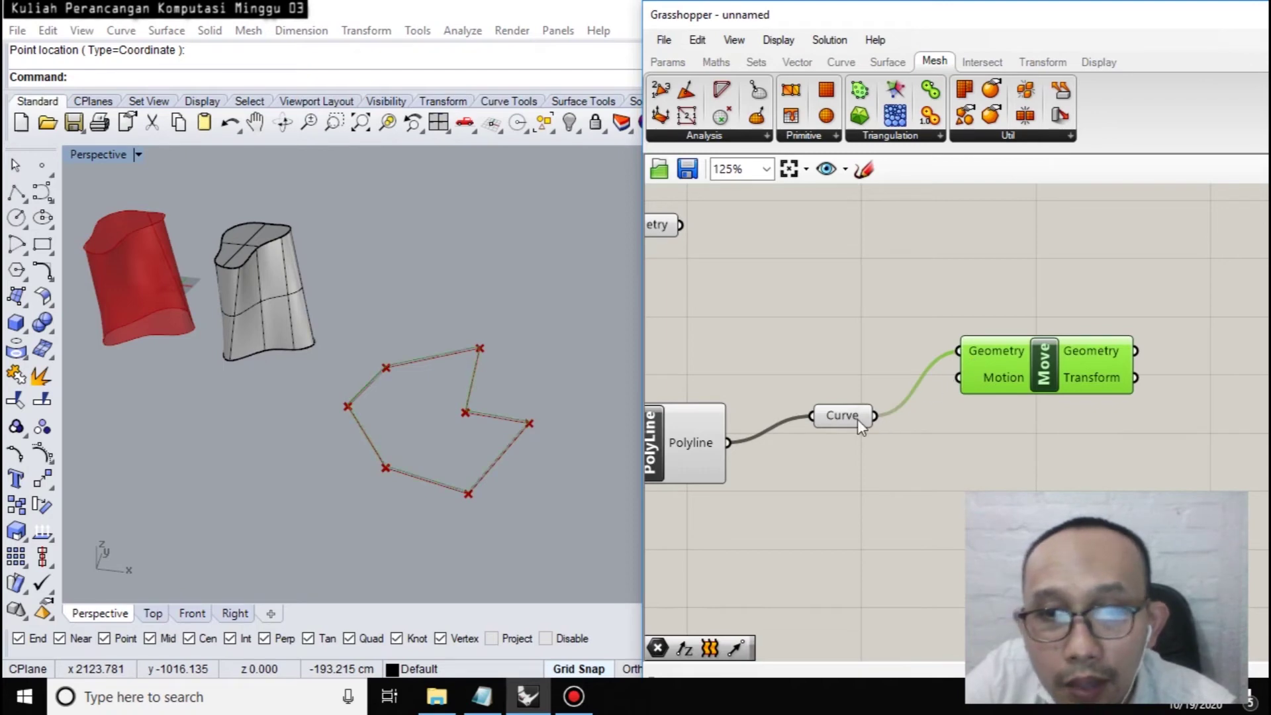
scroll(532, 412, up, 6)
scroll(570, 523, up, 4)
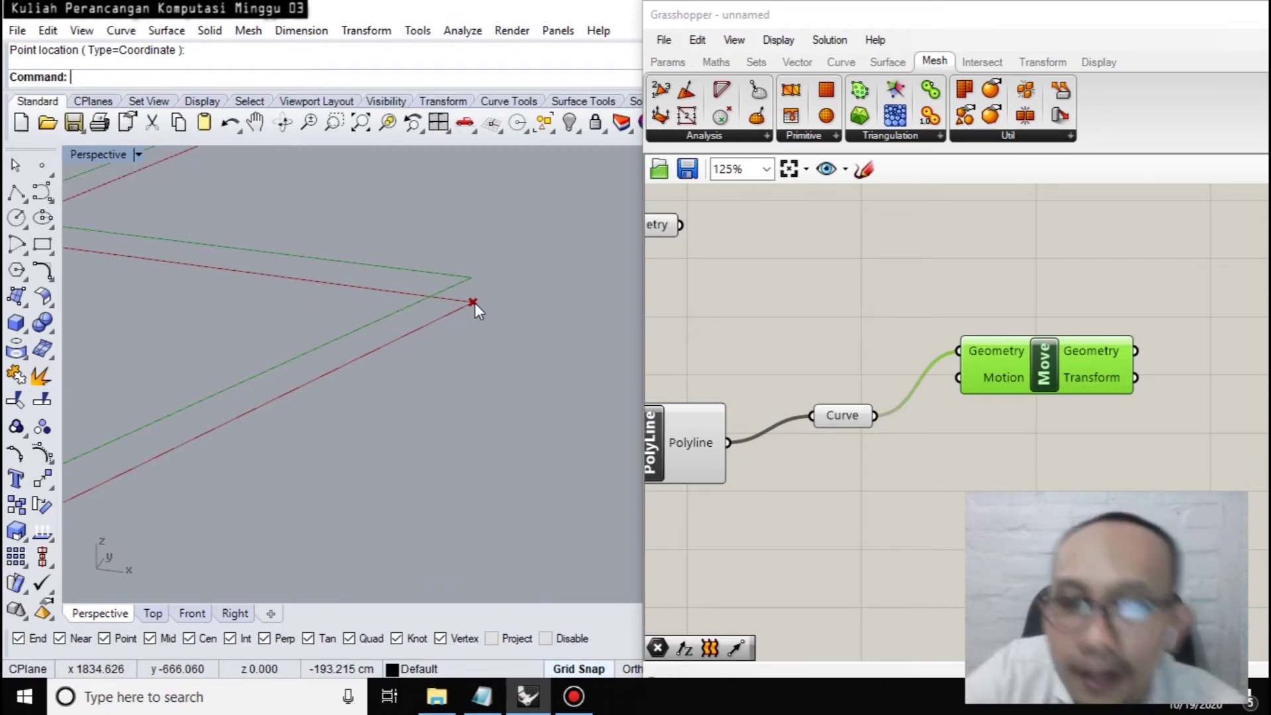
drag(807, 416, 768, 337)
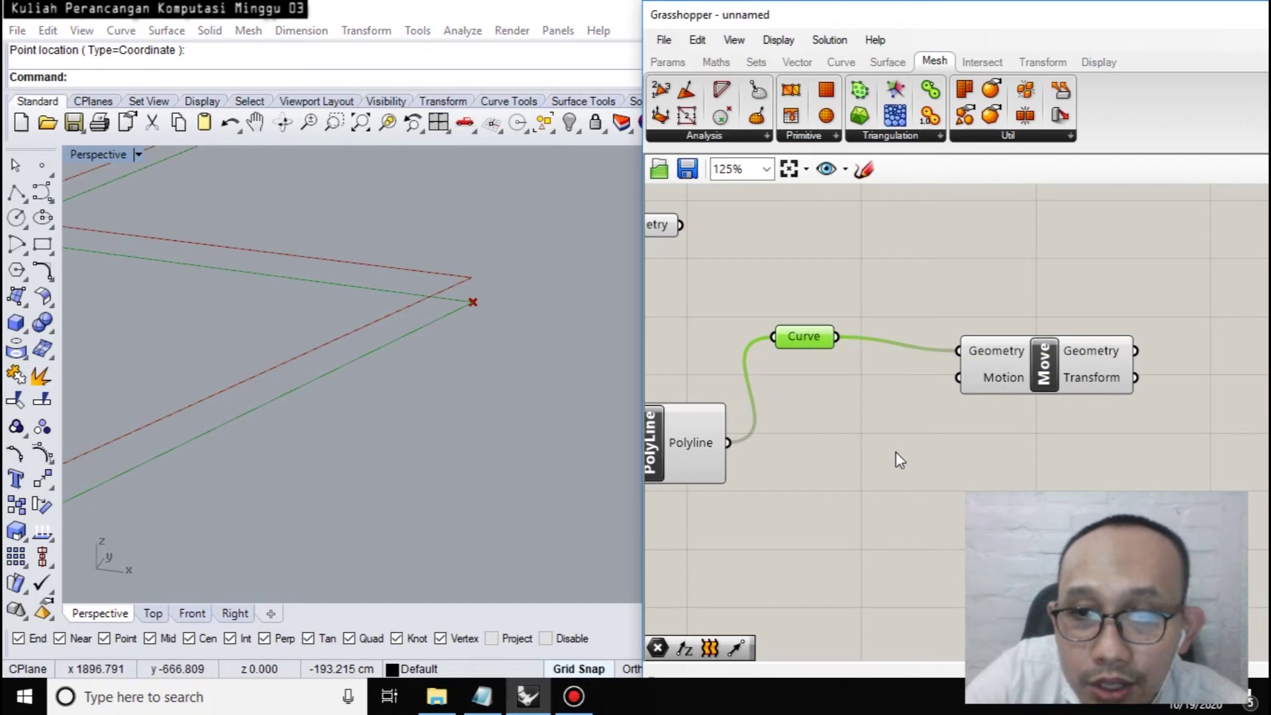
Add a Unit Z component, connect its Unit vector output to Move's Motion input, and place it below the PolyLine component.
double_click(877, 432)
text(z)
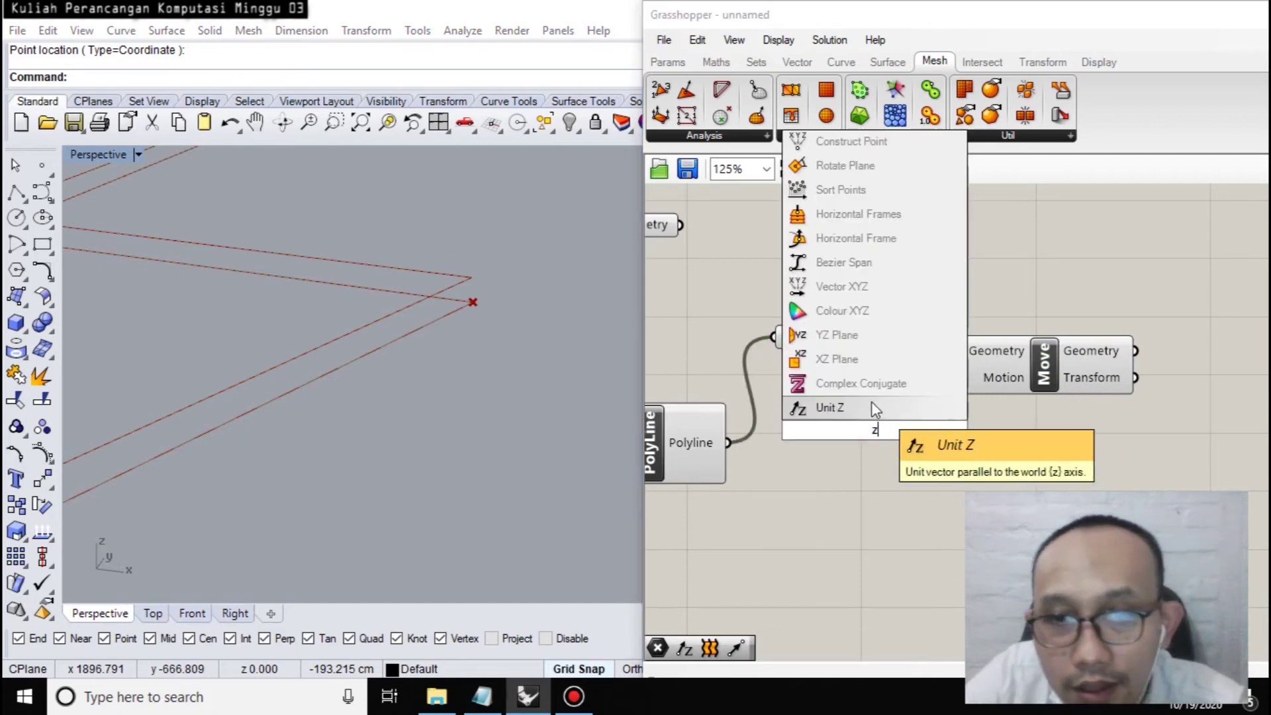
click(871, 404)
click(1014, 359)
drag(1015, 359, 954, 429)
drag(861, 438, 816, 524)
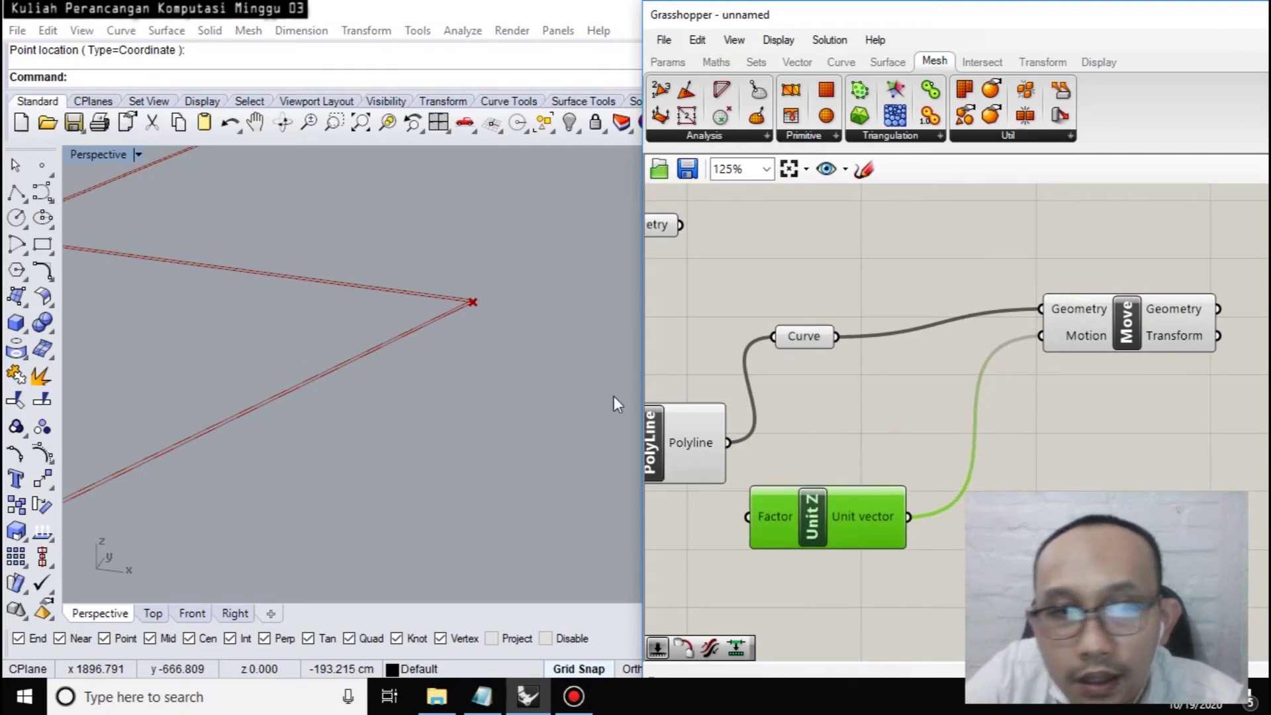
Add a number slider set to 500, shift Unit Z clear of it, and connect the slider to Unit Z's Factor input.
right_drag(826, 590, 1026, 461)
double_click(805, 454)
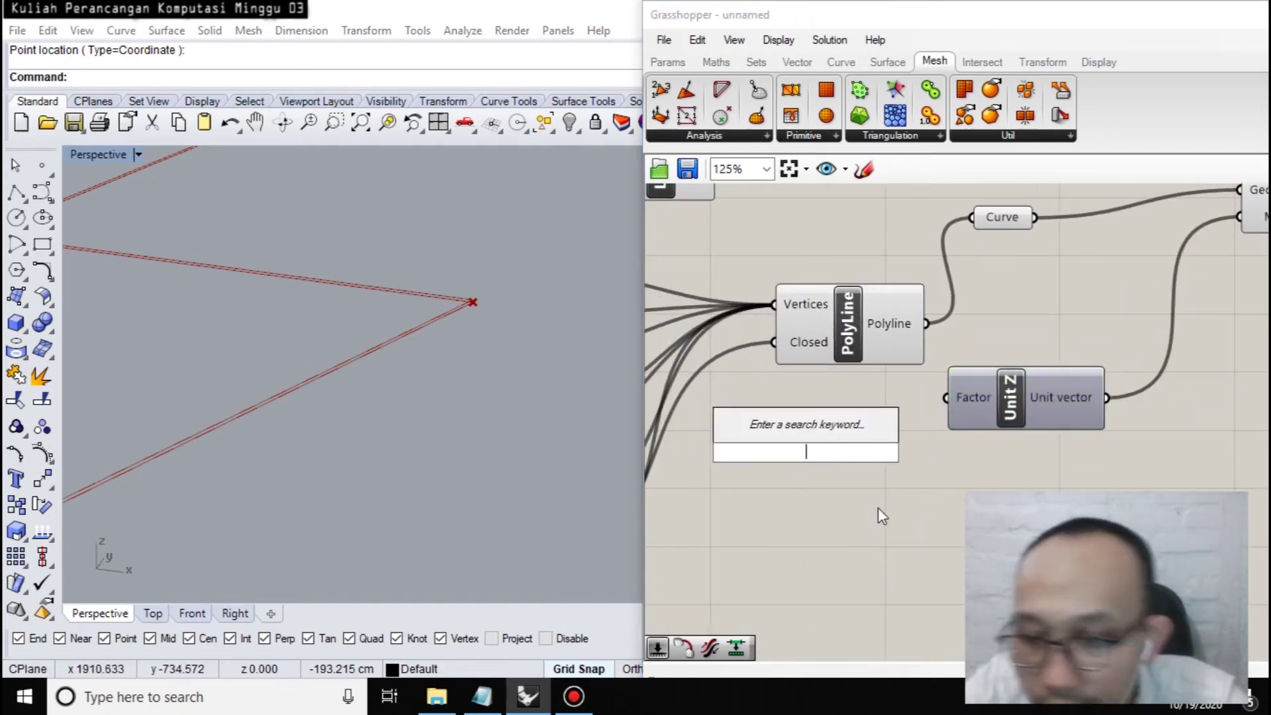
text(500)
key(Return)
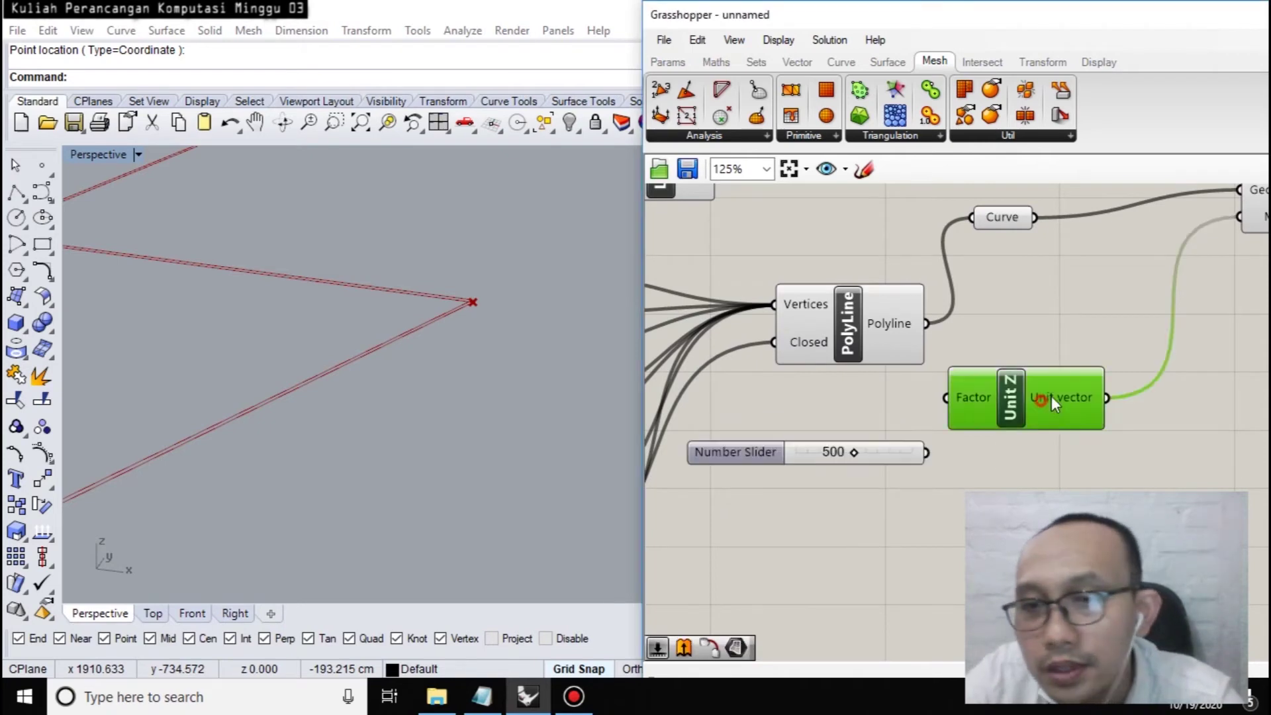
drag(1051, 396, 1119, 357)
drag(1016, 359, 926, 453)
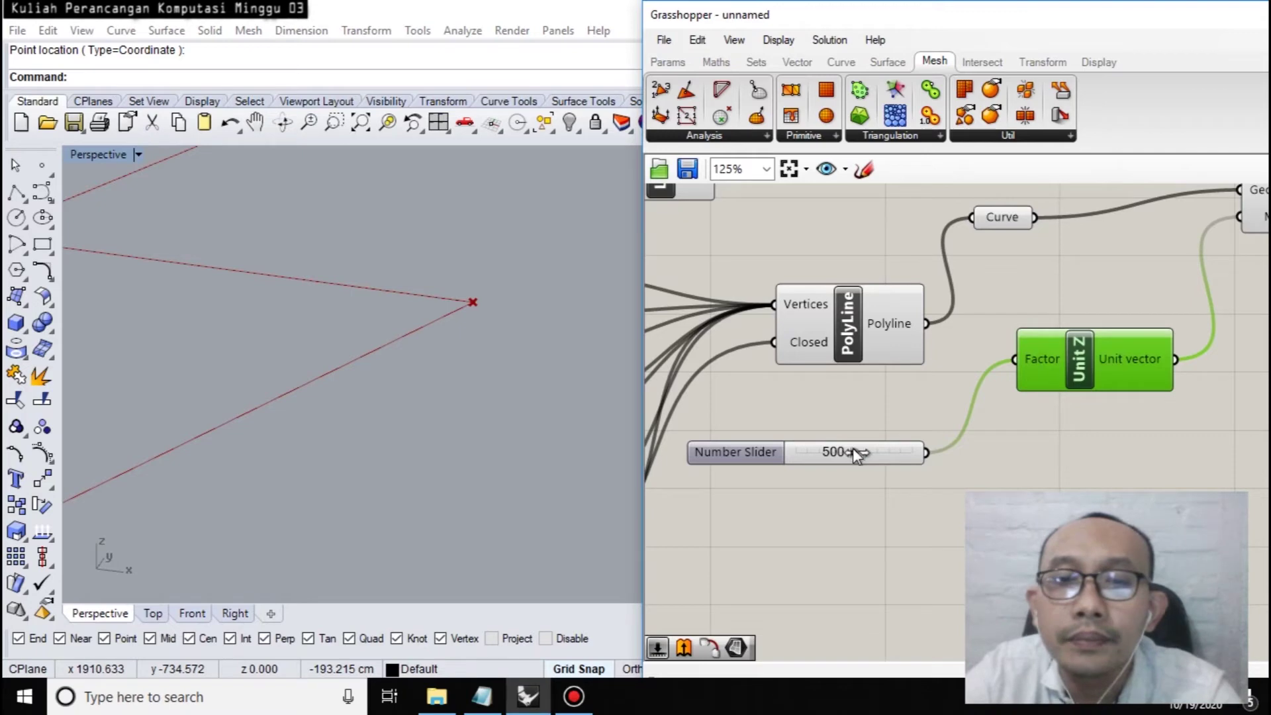
Raise the Unit Z factor slider to 652 and check the raised outline against the original polyline.
drag(853, 455, 873, 453)
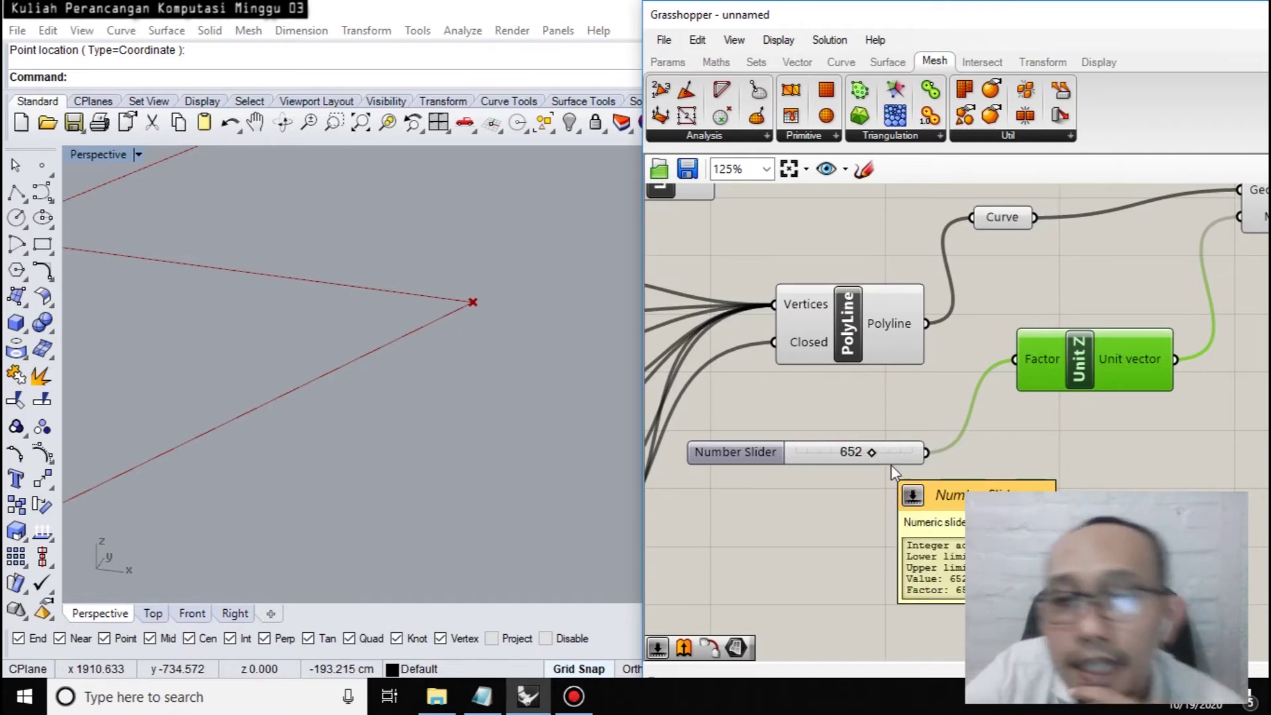
scroll(972, 467, down, 5)
scroll(292, 352, down, 5)
scroll(292, 353, down, 3)
scroll(257, 282, up, 2)
scroll(1067, 379, up, 2)
scroll(1067, 379, down, 2)
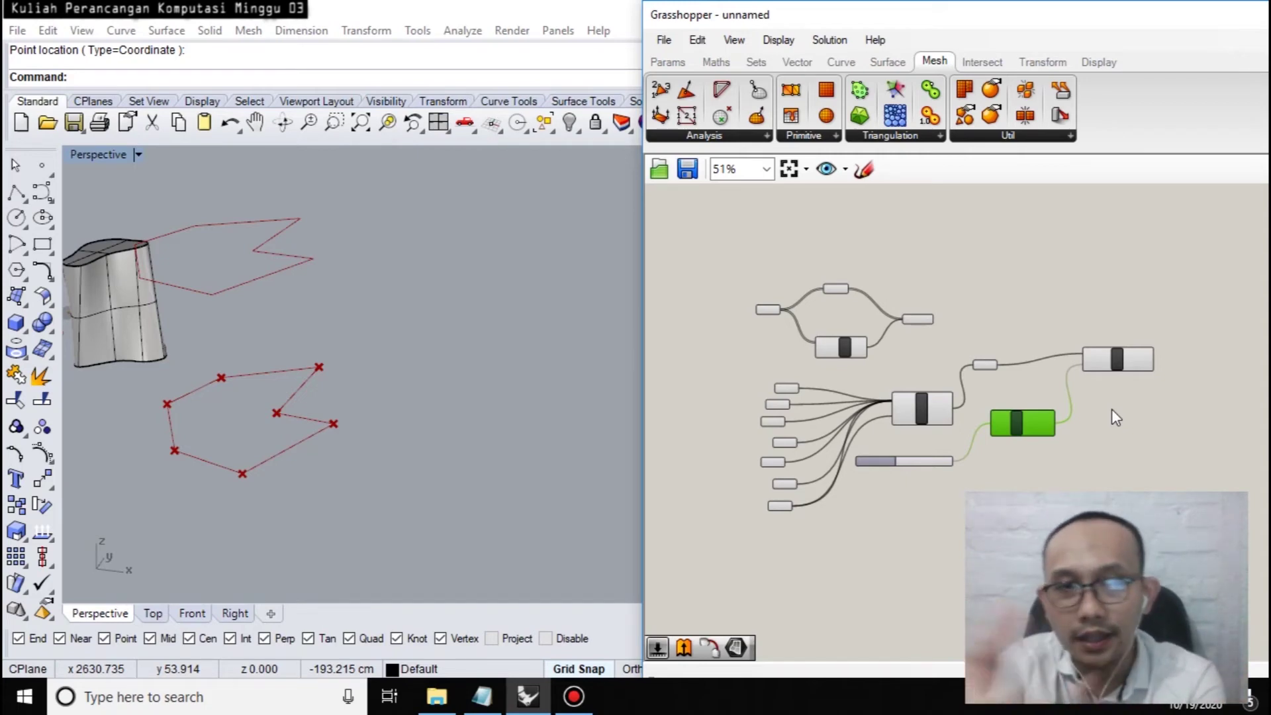
Reposition the Move and Unit Z components slightly lower on the canvas.
scroll(1111, 407, up, 3)
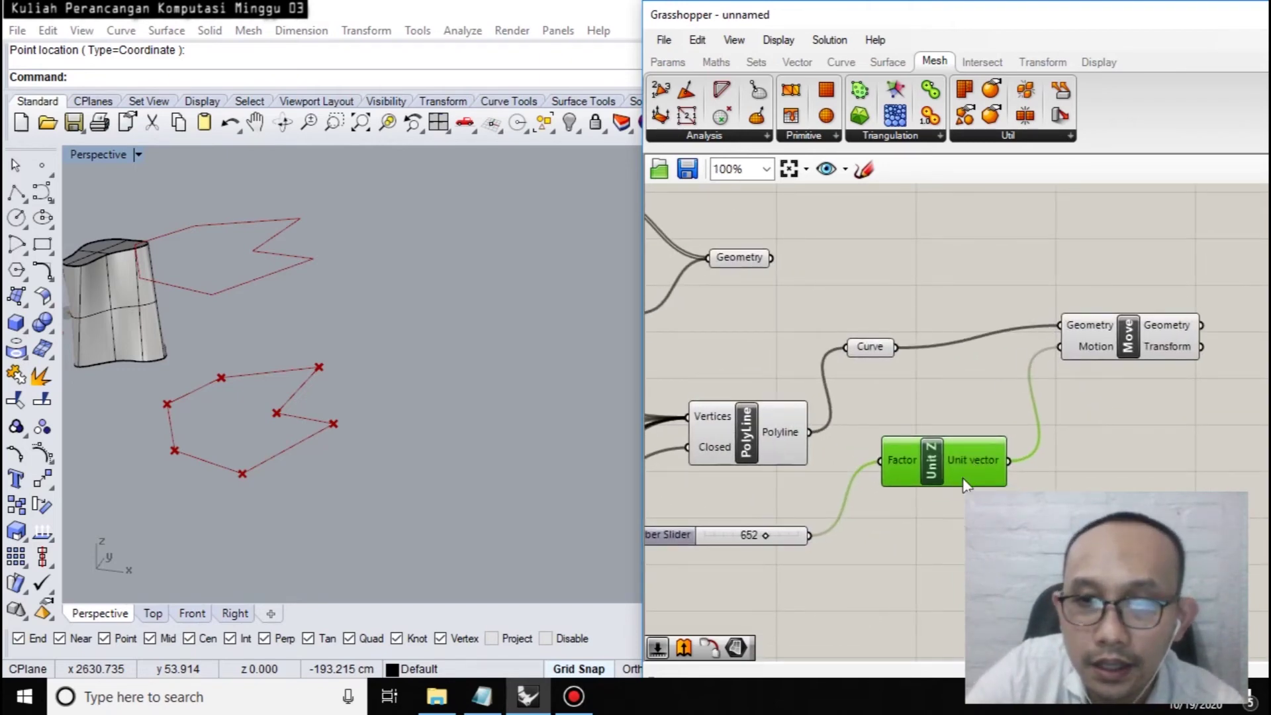
drag(1121, 362, 1108, 409)
drag(959, 463, 943, 502)
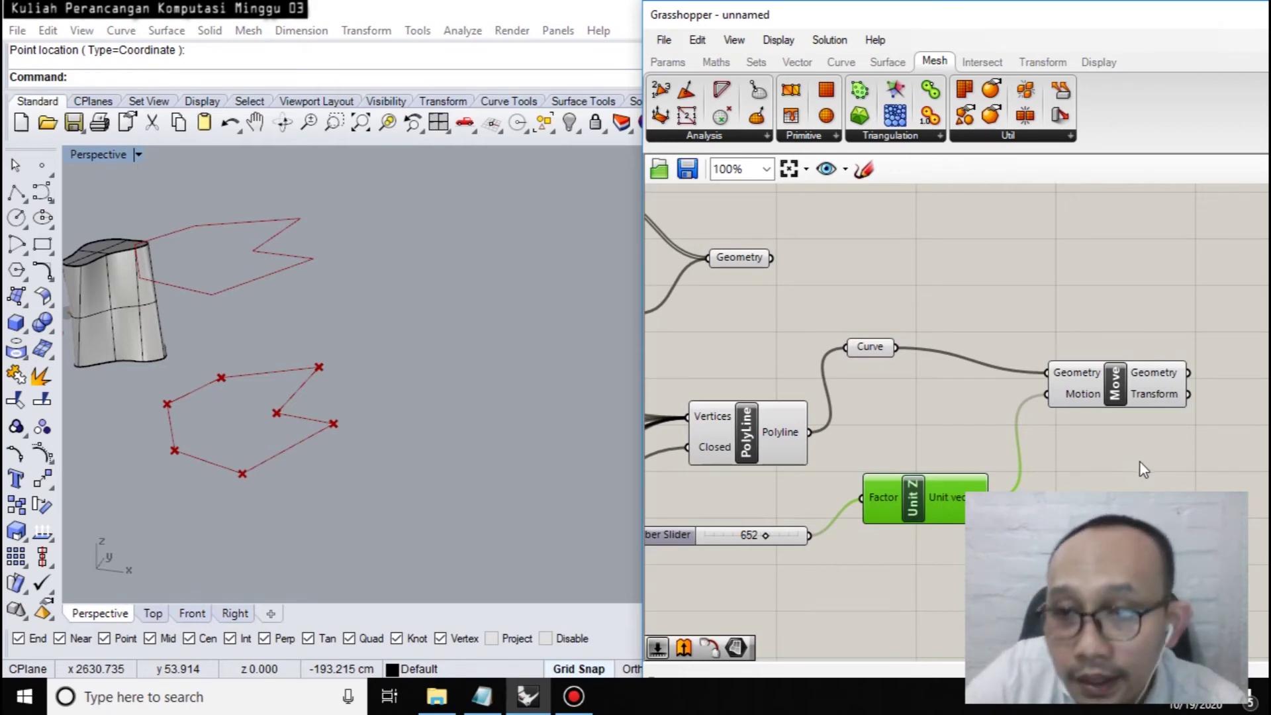
Compare the Move component's result with the source Curve parameter in the Rhino viewport.
right_drag(1140, 462, 1046, 456)
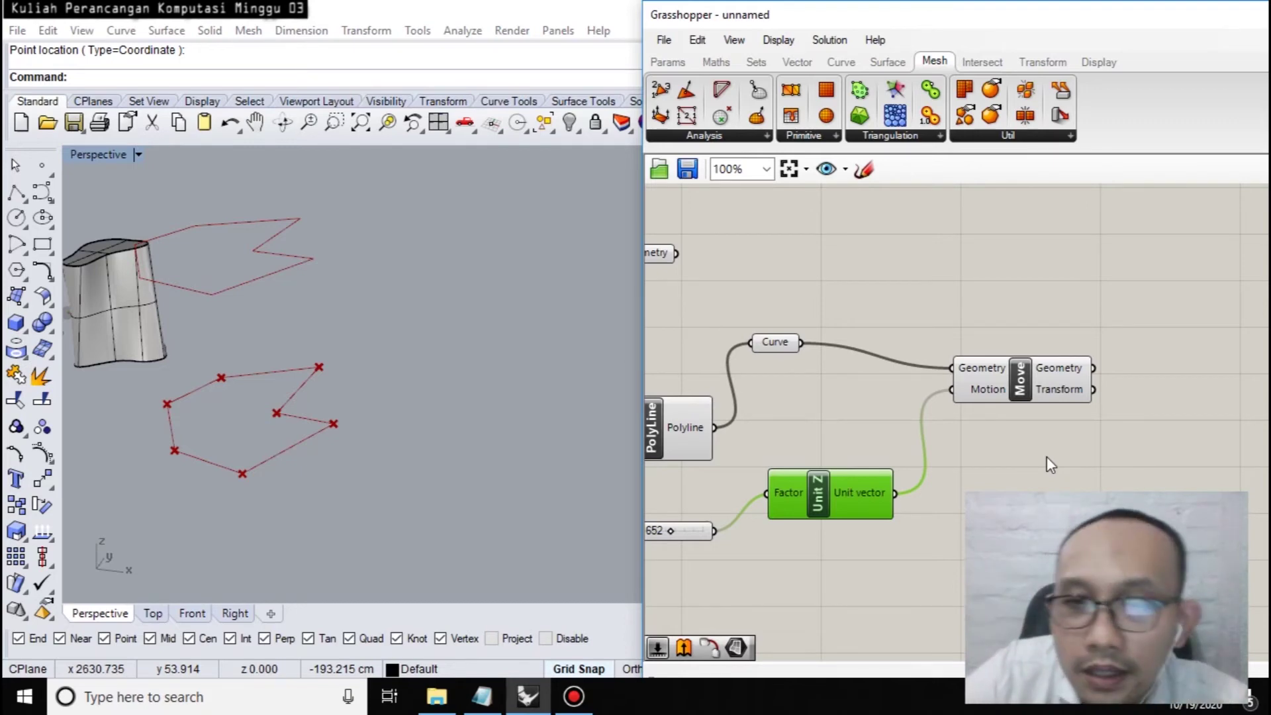
click(1023, 390)
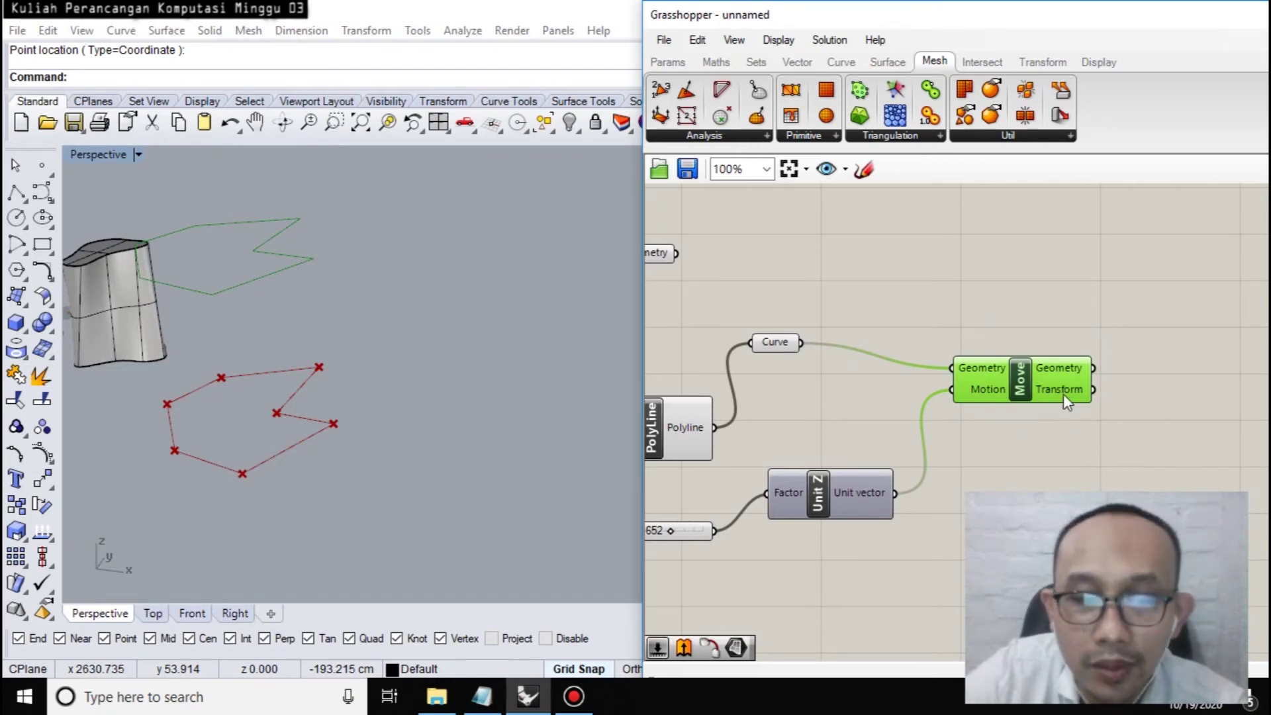
mouse_move(1057, 396)
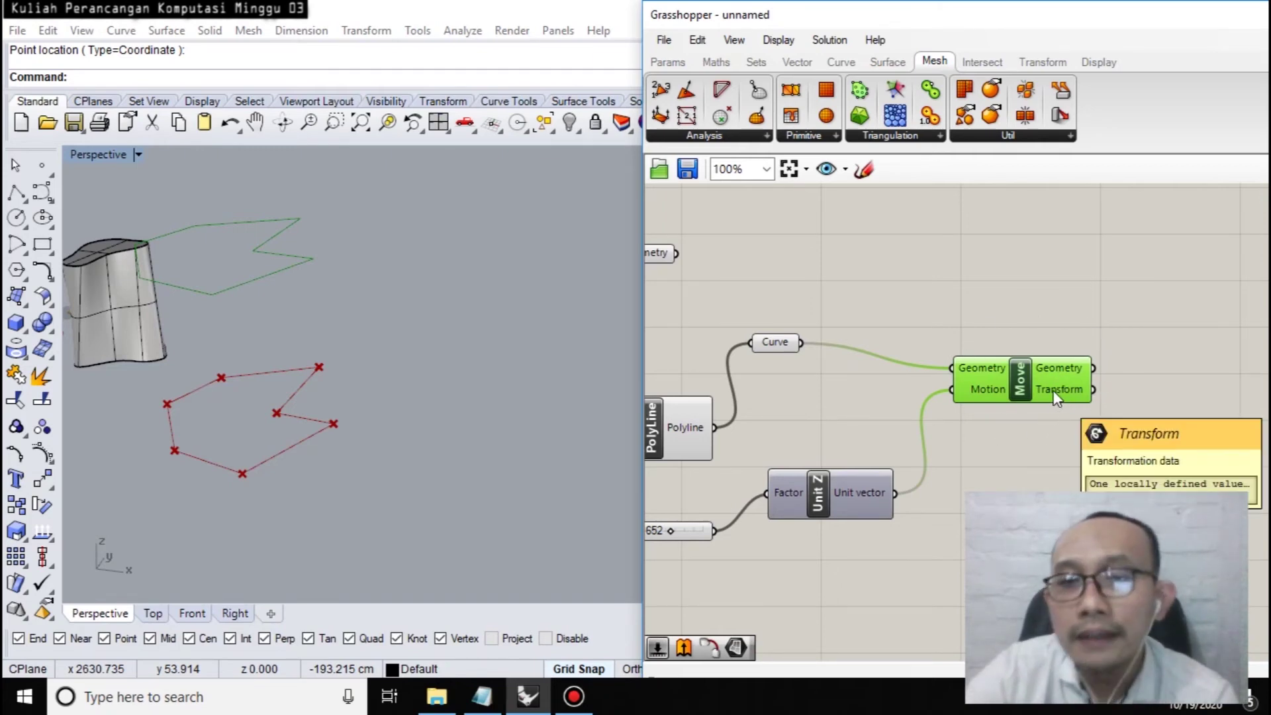
click(769, 345)
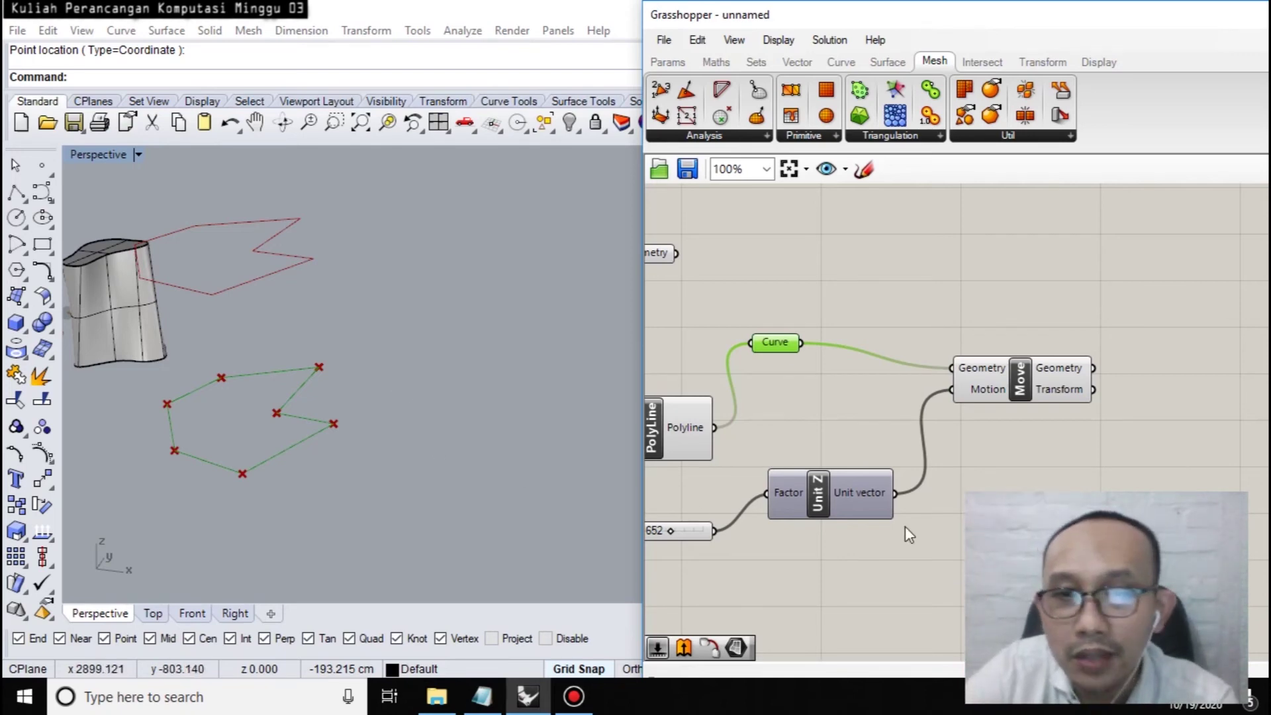
Add a second Curve parameter, connect Move's Geometry output to it, and place it above the Move component.
right_drag(1152, 420, 973, 420)
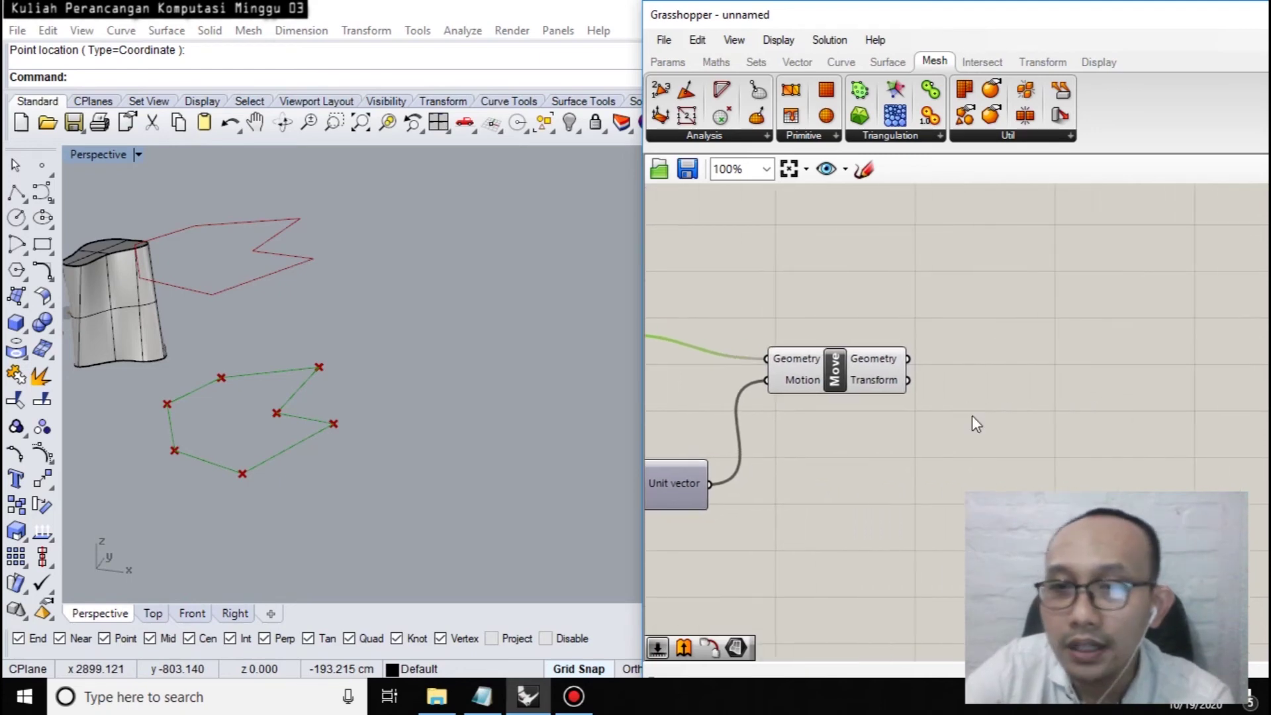
double_click(1017, 384)
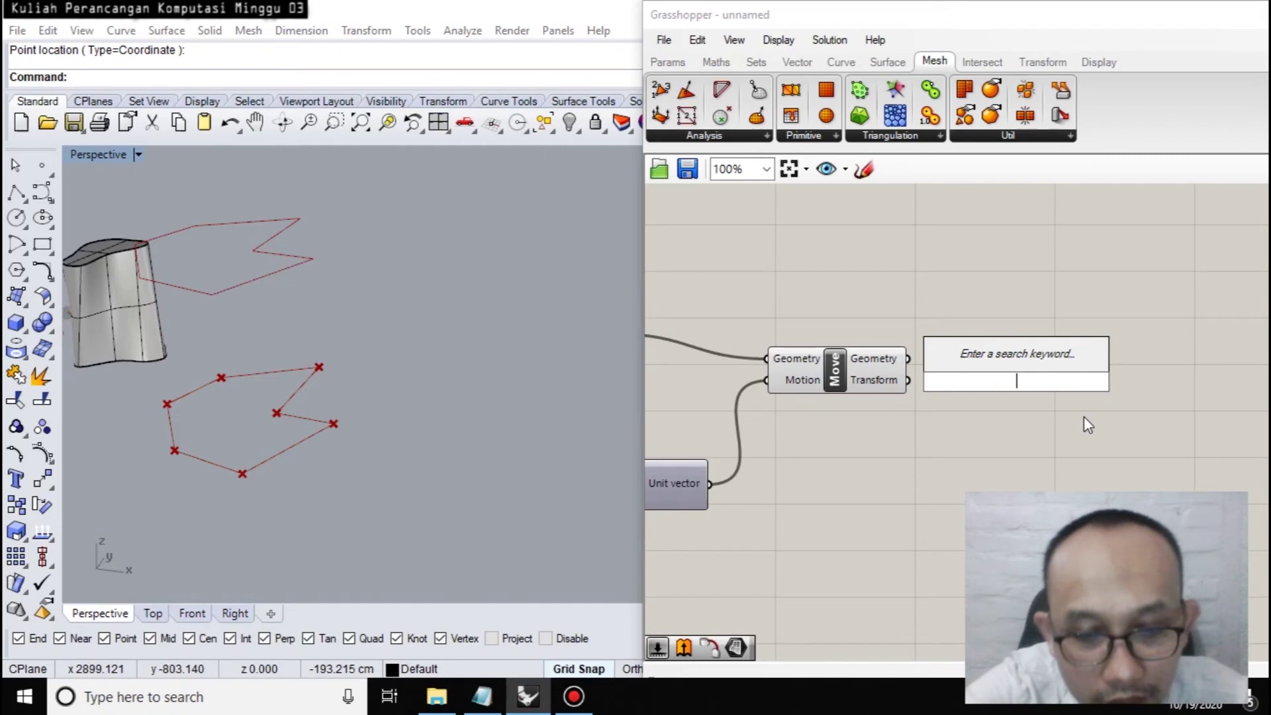
text(curv)
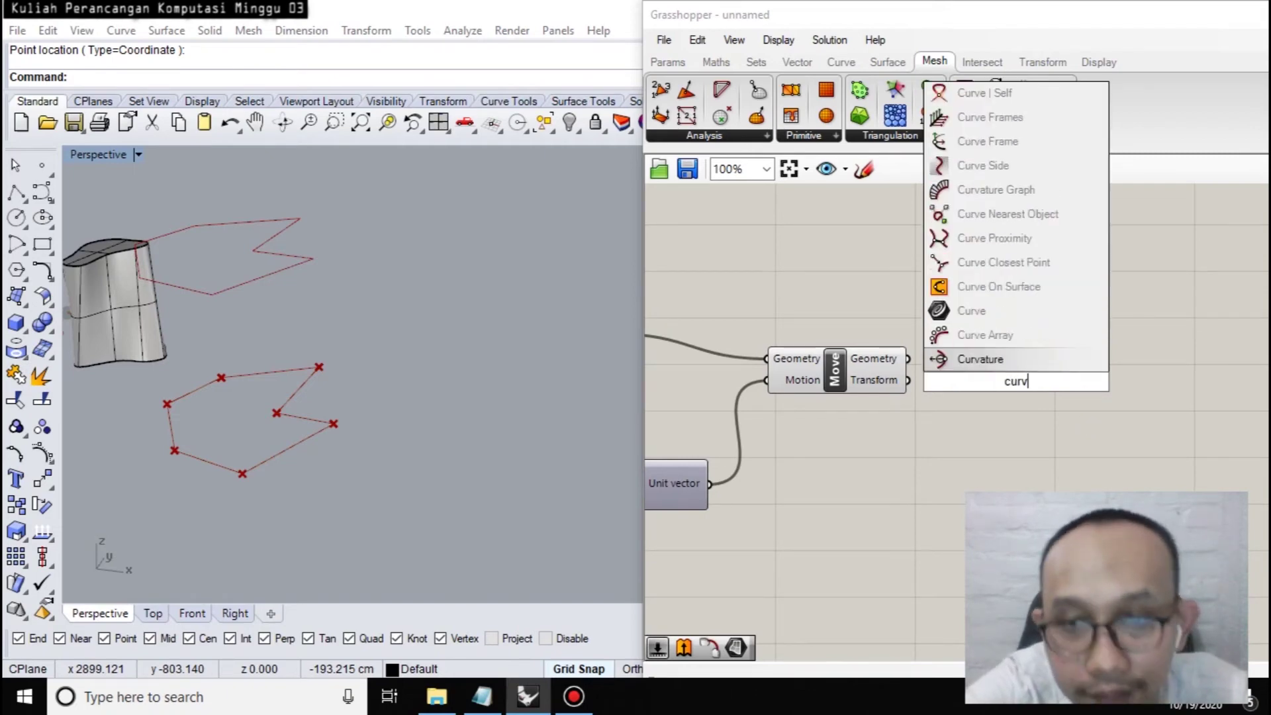
click(976, 311)
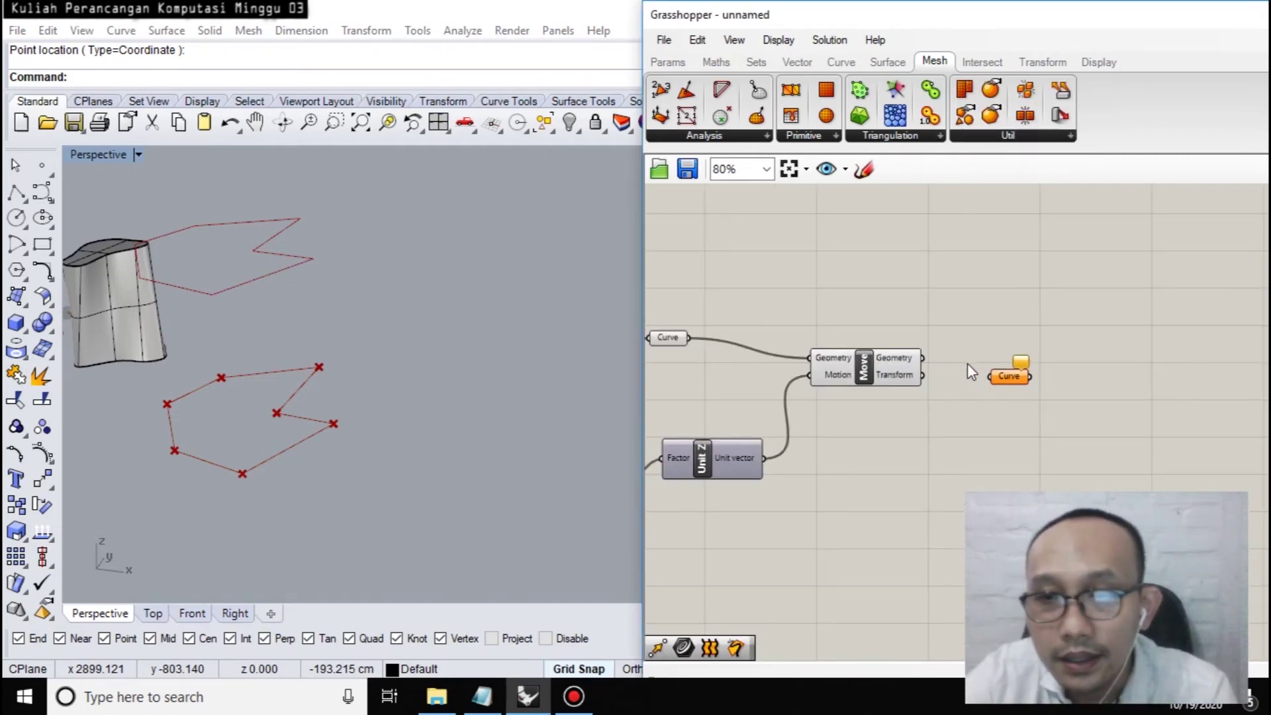
drag(1039, 382, 962, 362)
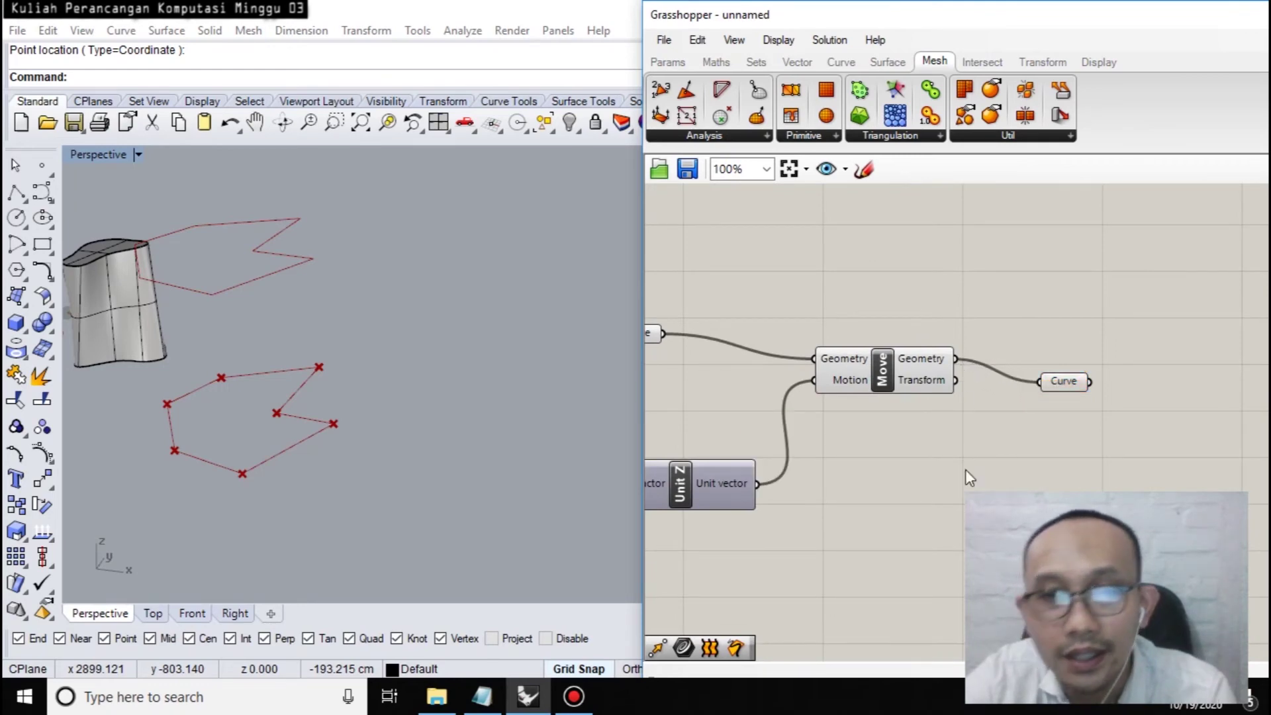
click(1067, 382)
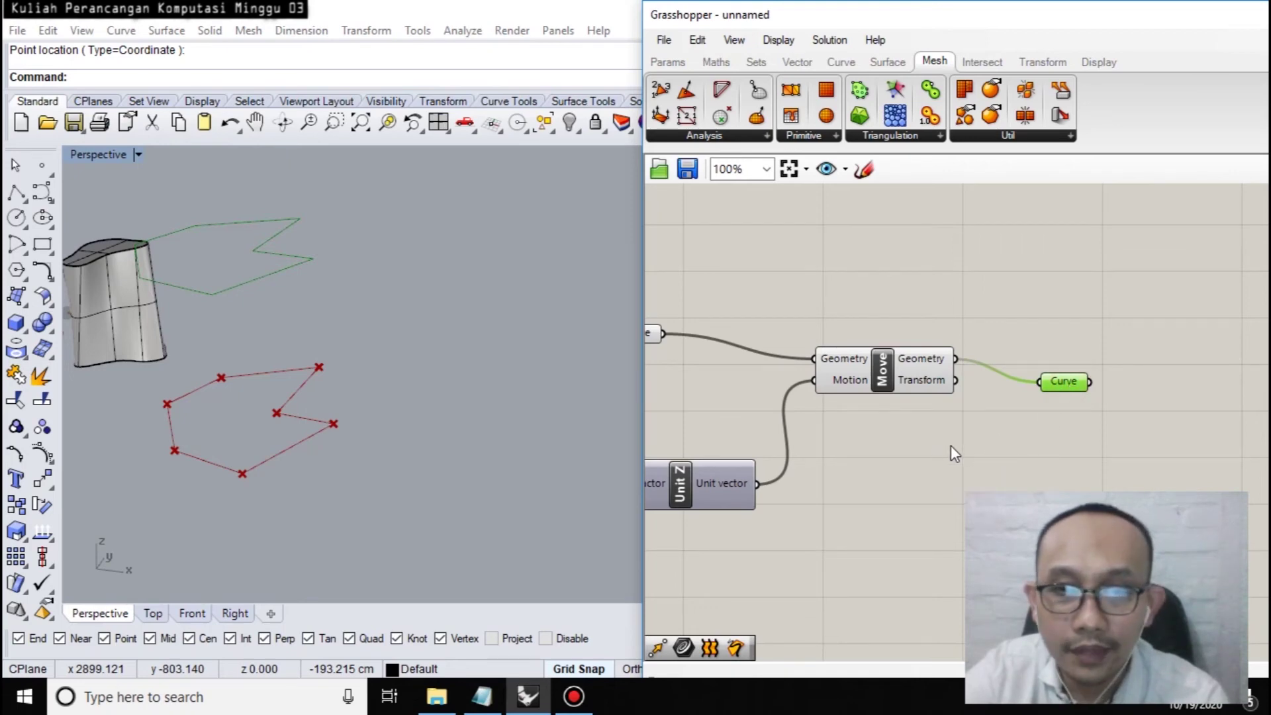
right_drag(953, 454, 1053, 471)
click(739, 354)
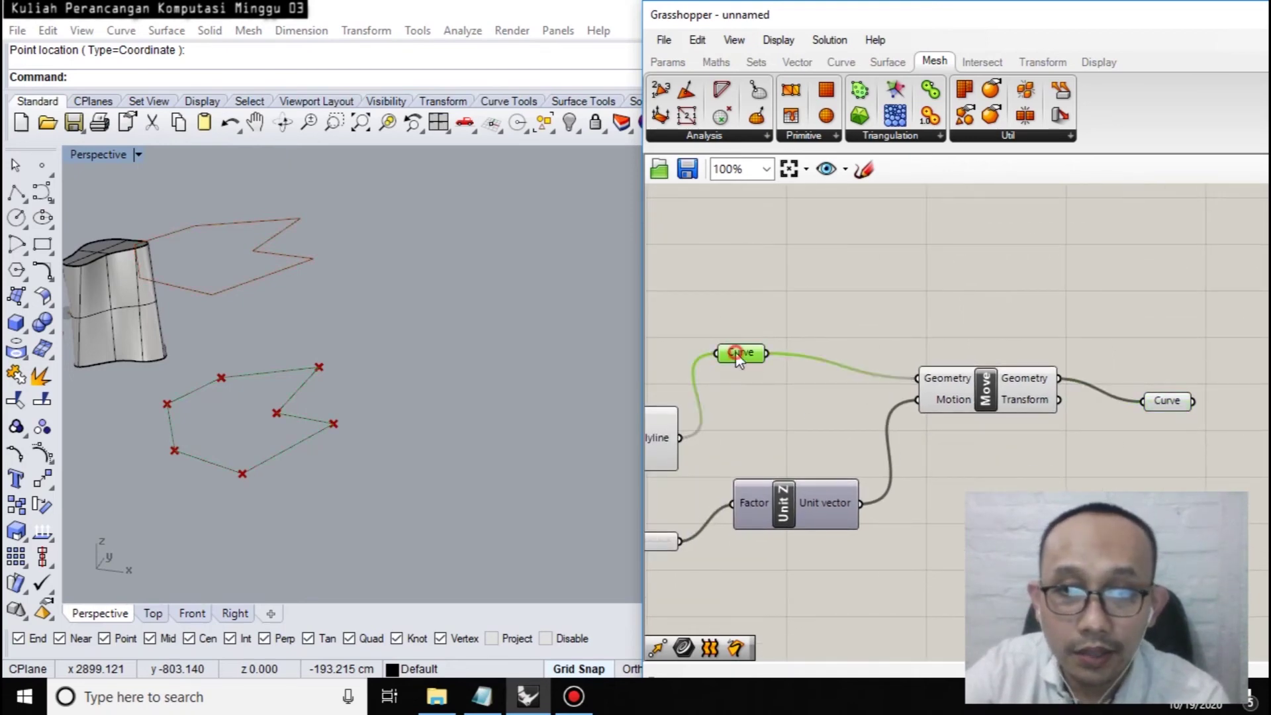
drag(1166, 401, 1144, 282)
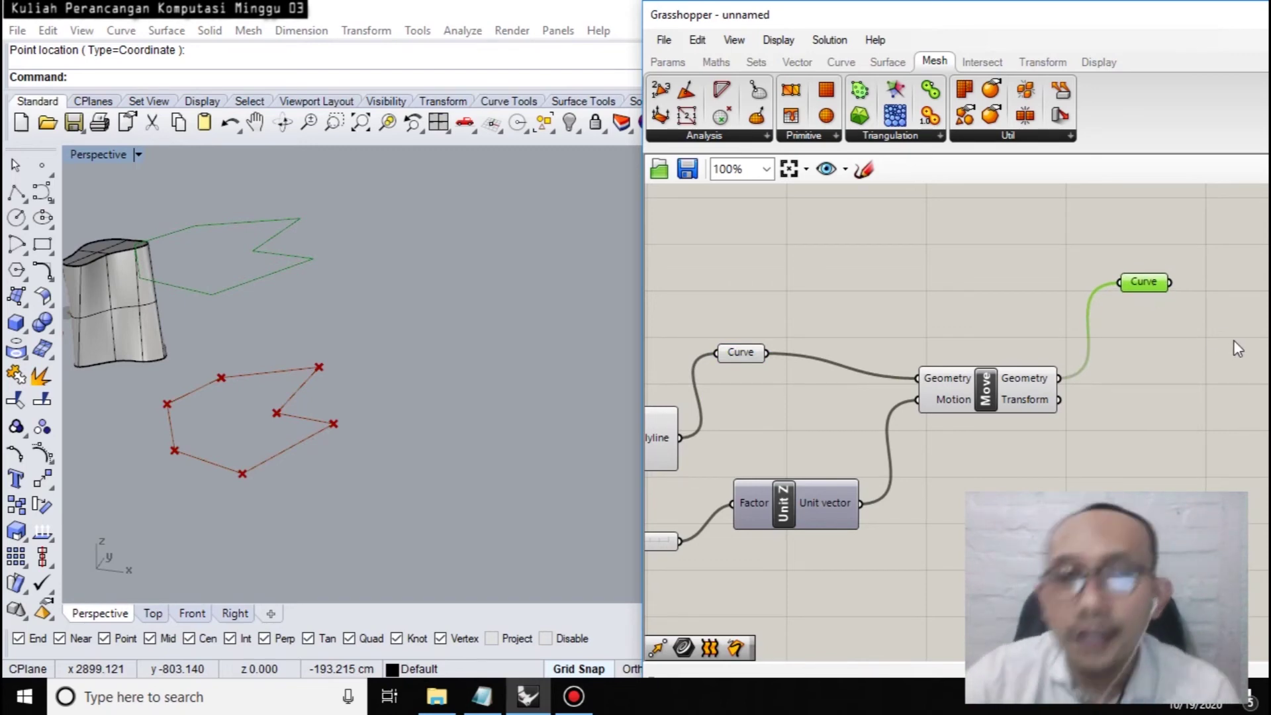
Add a Loft component, connect the moved Curve parameter to its Curves input, and place it beyond that parameter.
right_drag(1168, 390, 978, 397)
double_click(1038, 400)
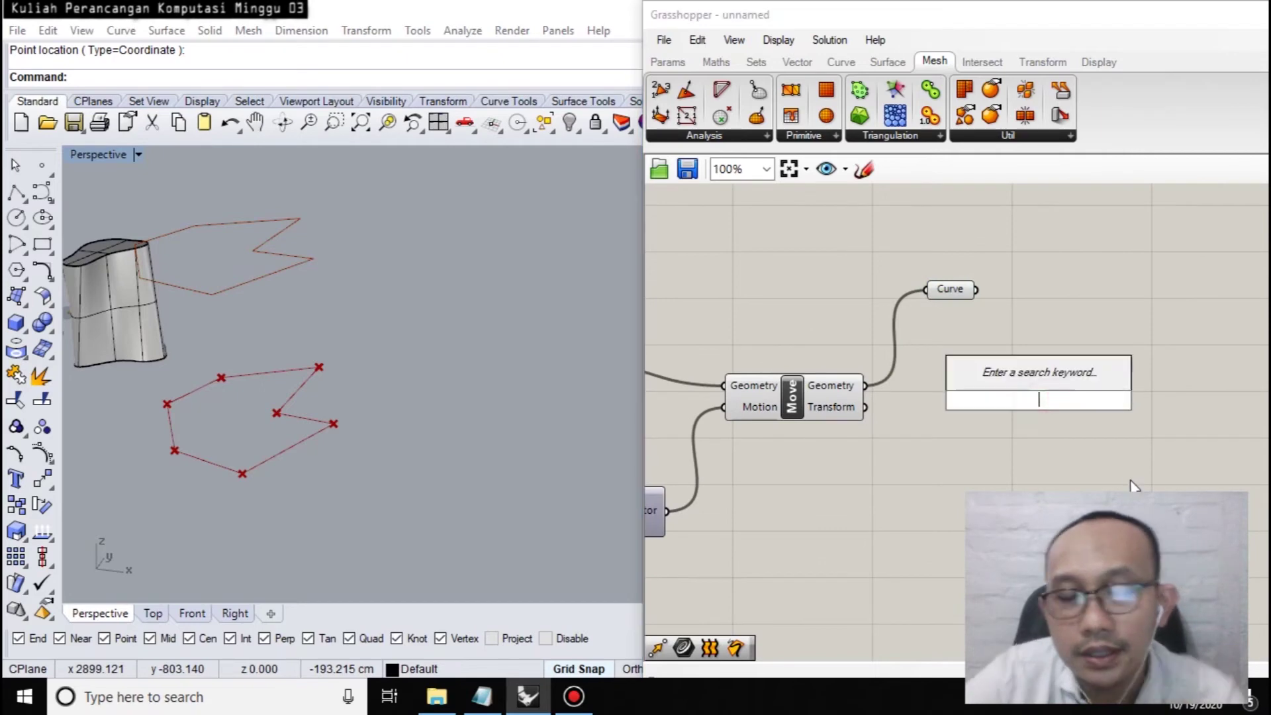
text(loft)
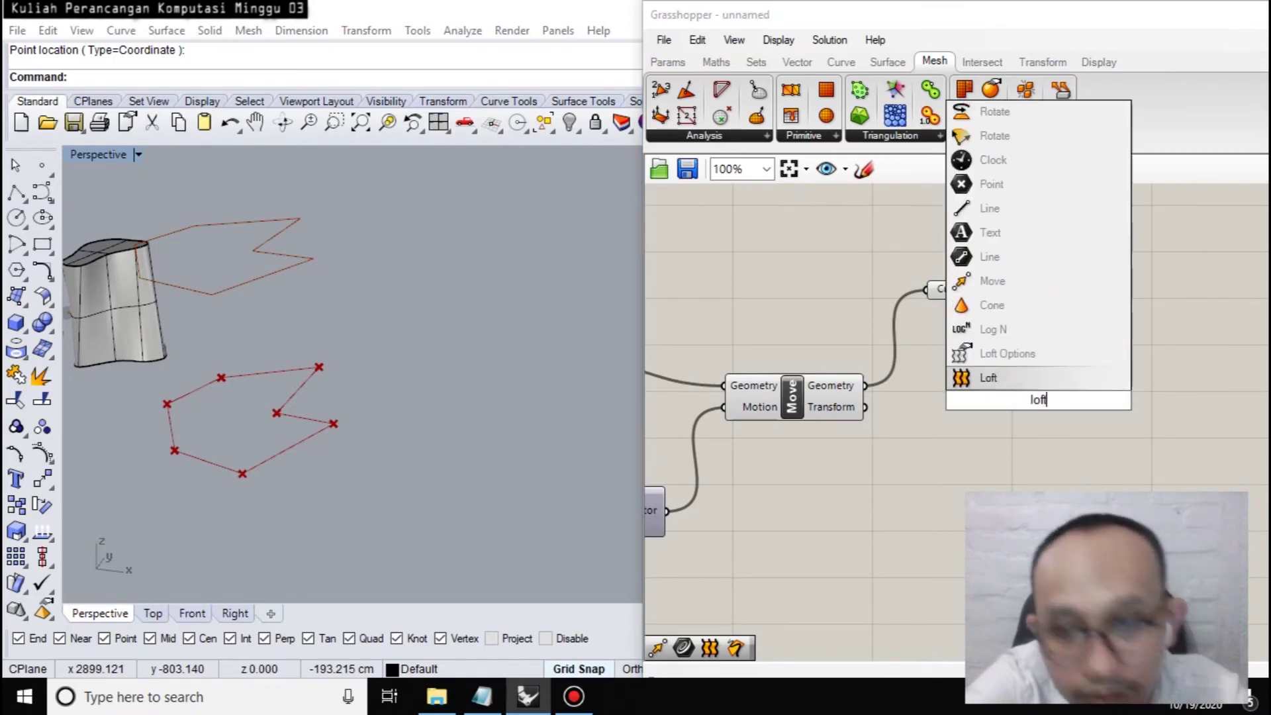
key(Return)
drag(1036, 417, 978, 291)
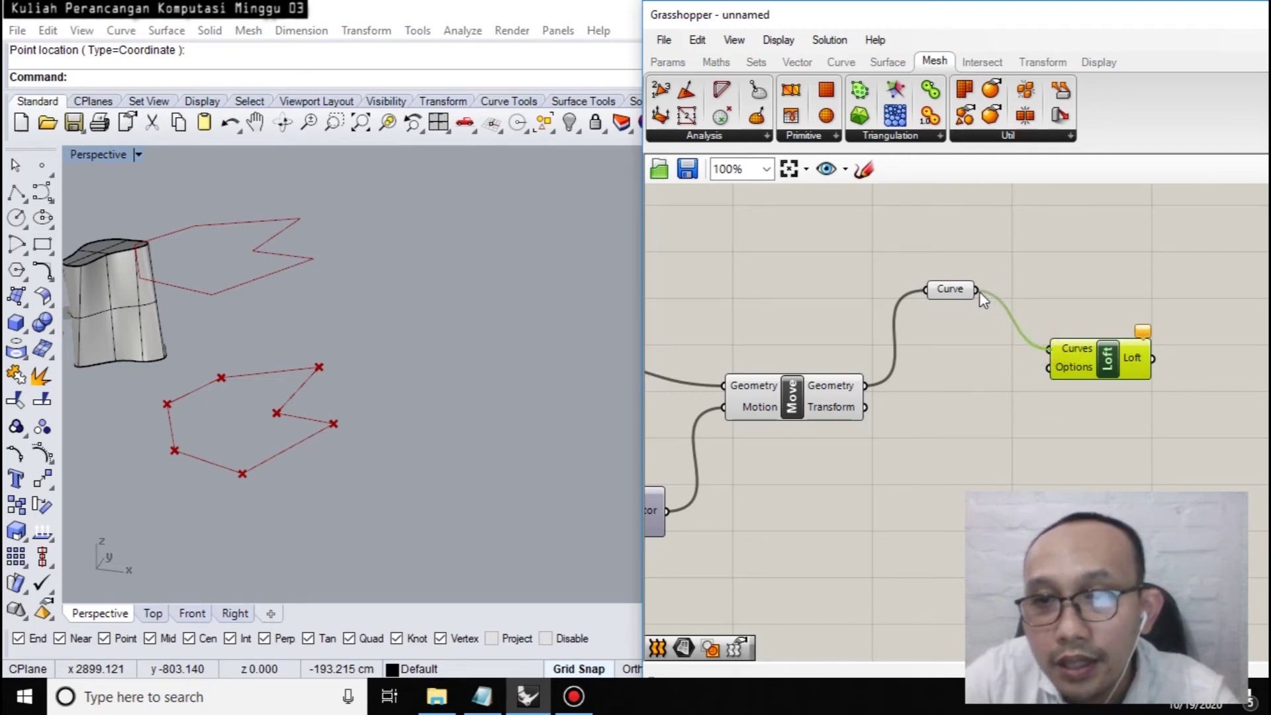
click(990, 360)
drag(1119, 370, 1166, 255)
Examine which outlines the original and moved Curve parameters represent by highlighting each one in turn.
scroll(950, 389, down, 4)
right_drag(959, 397, 1099, 397)
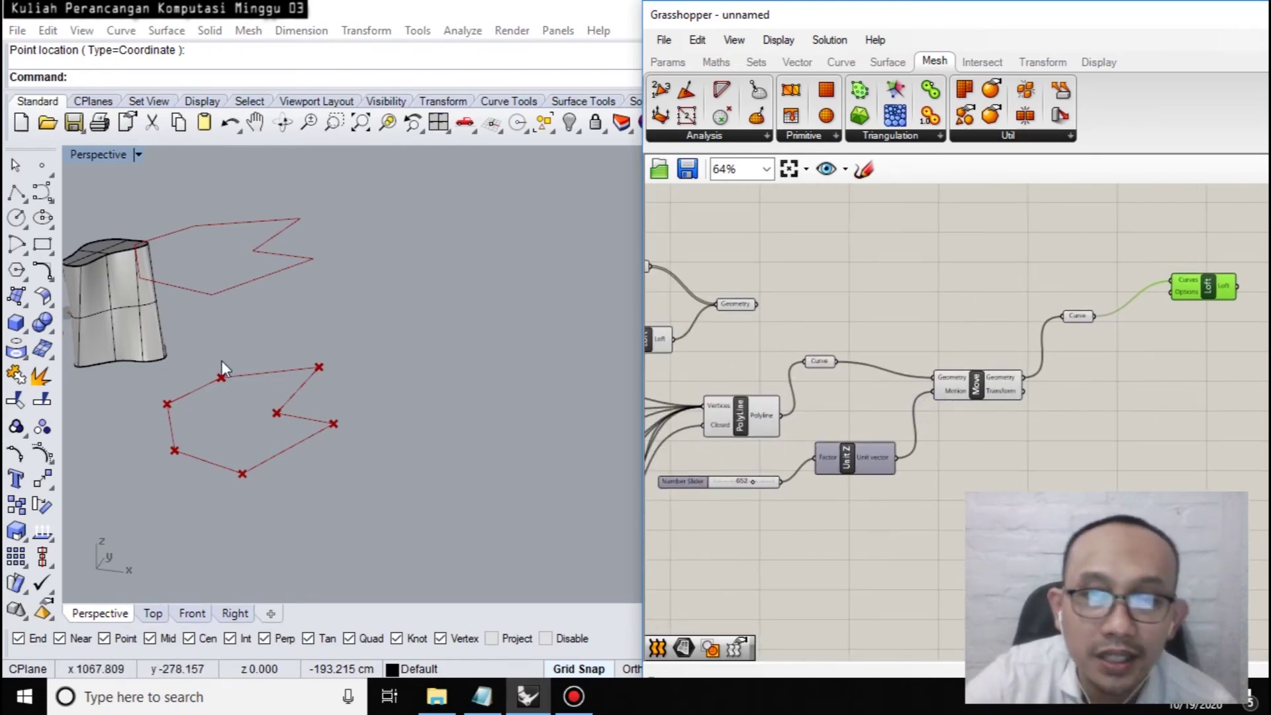
click(1078, 317)
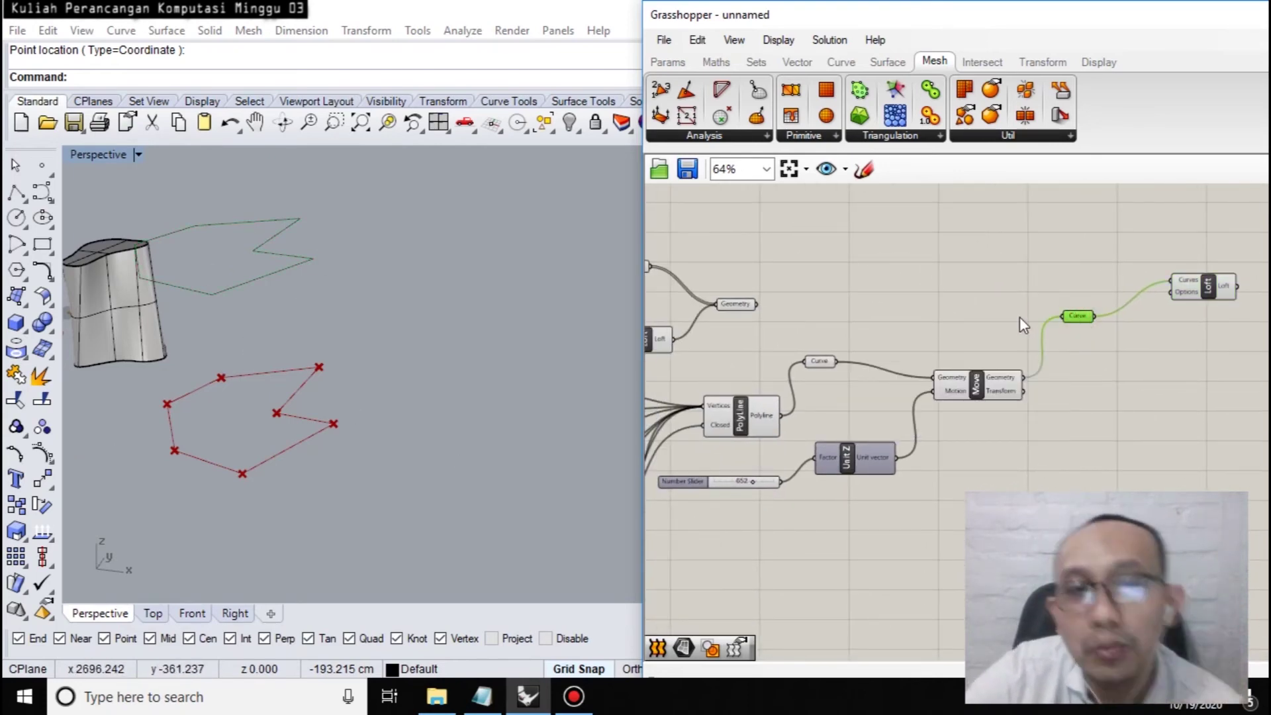
click(821, 362)
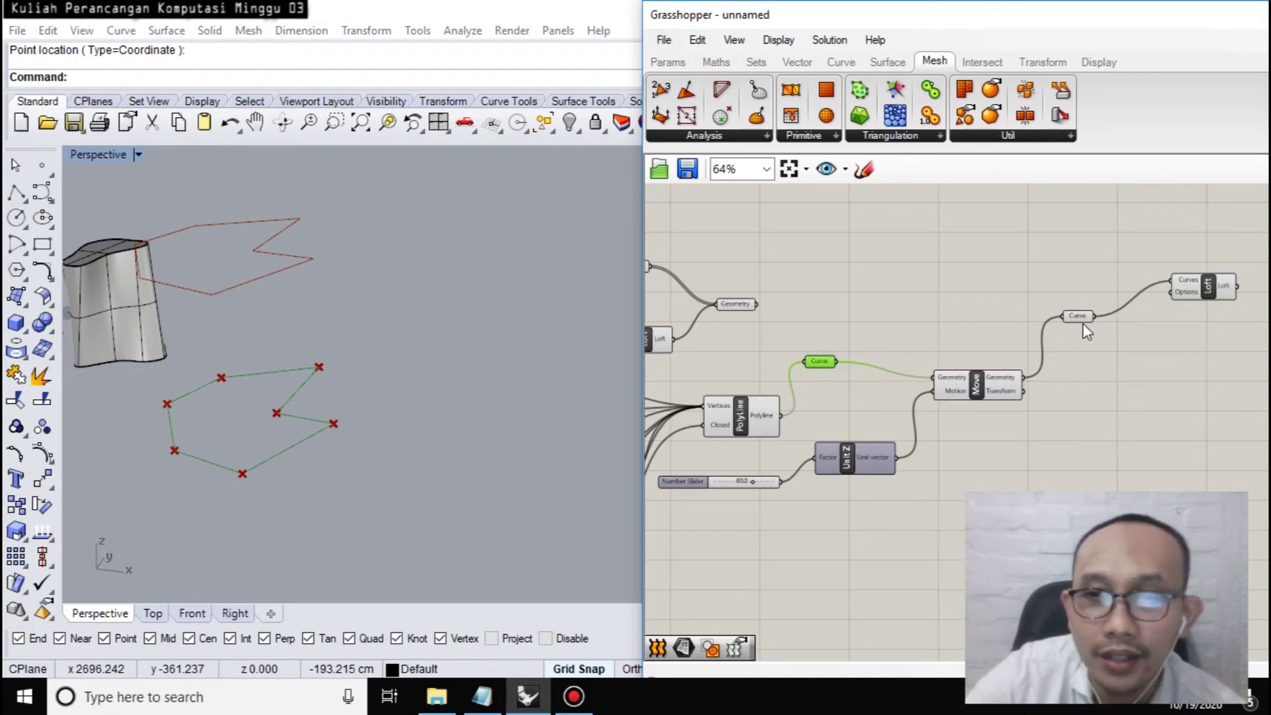
click(1079, 317)
click(819, 362)
click(1078, 317)
Review the earlier tower's definition from its Curve parameter through Surface and Loft to Geometry.
right_drag(344, 340, 439, 344)
scroll(379, 279, up, 5)
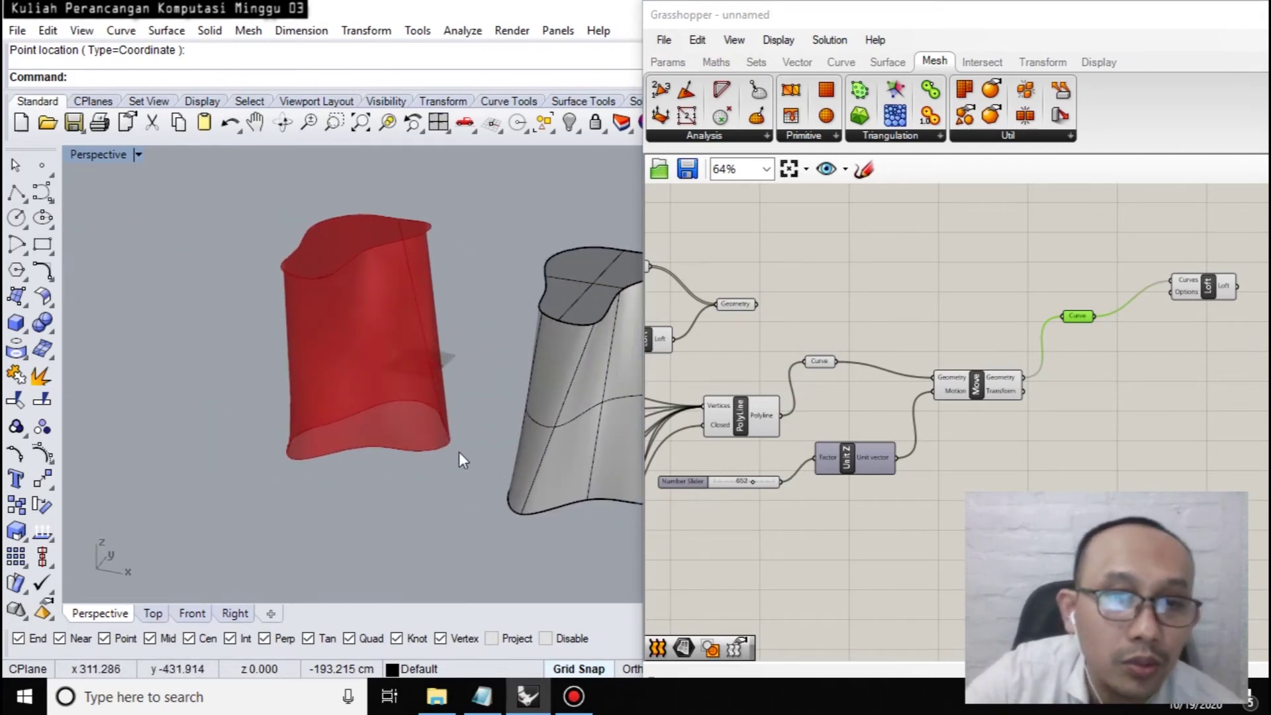
right_drag(832, 291, 1102, 289)
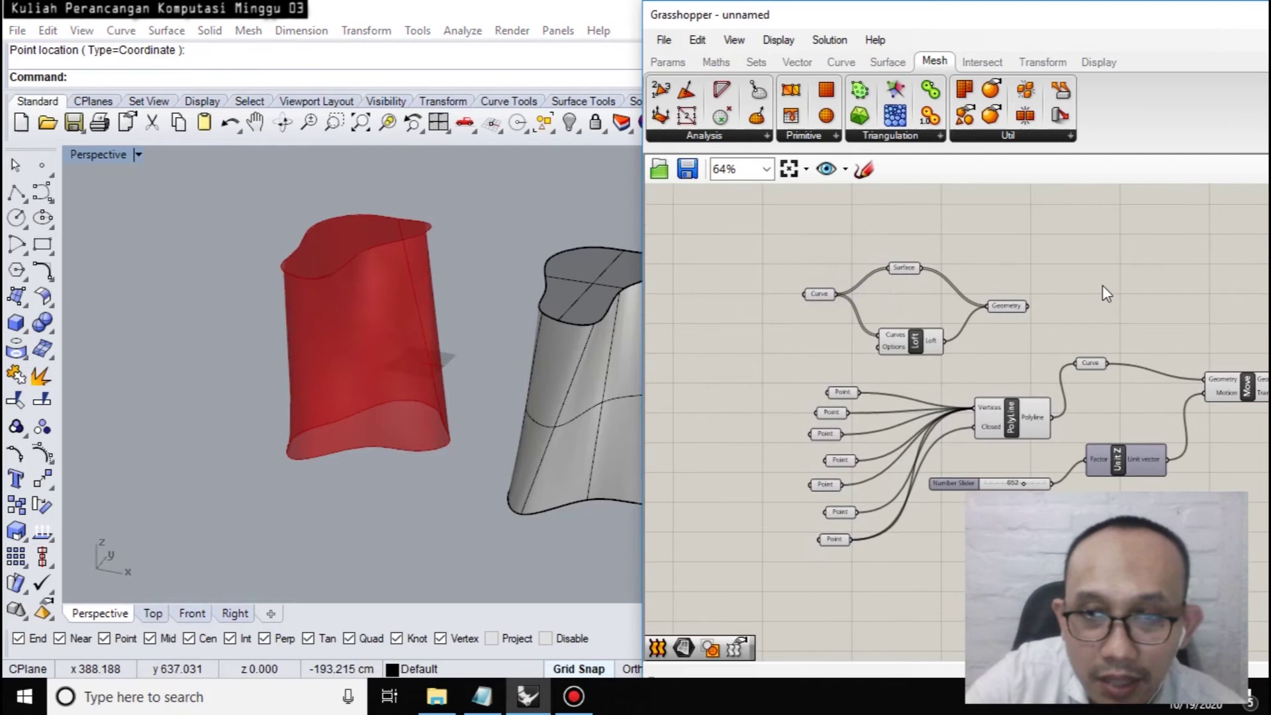
scroll(1103, 289, up, 2)
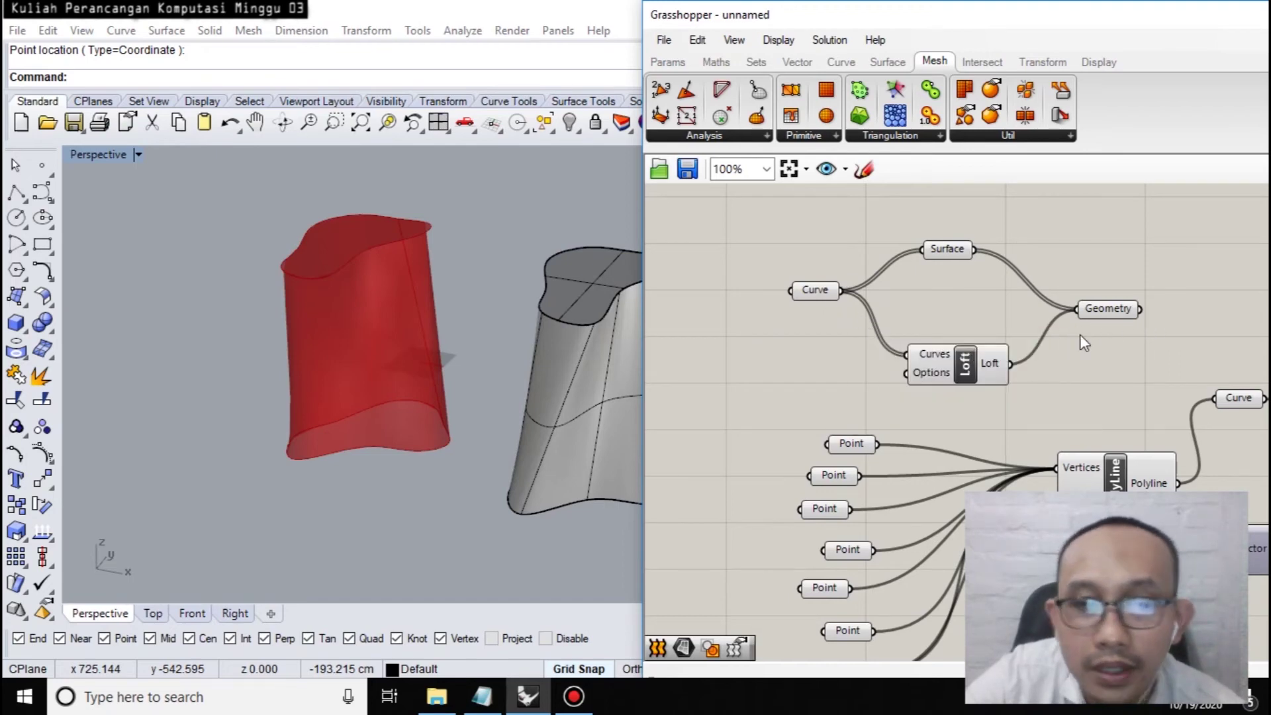
click(973, 360)
click(935, 320)
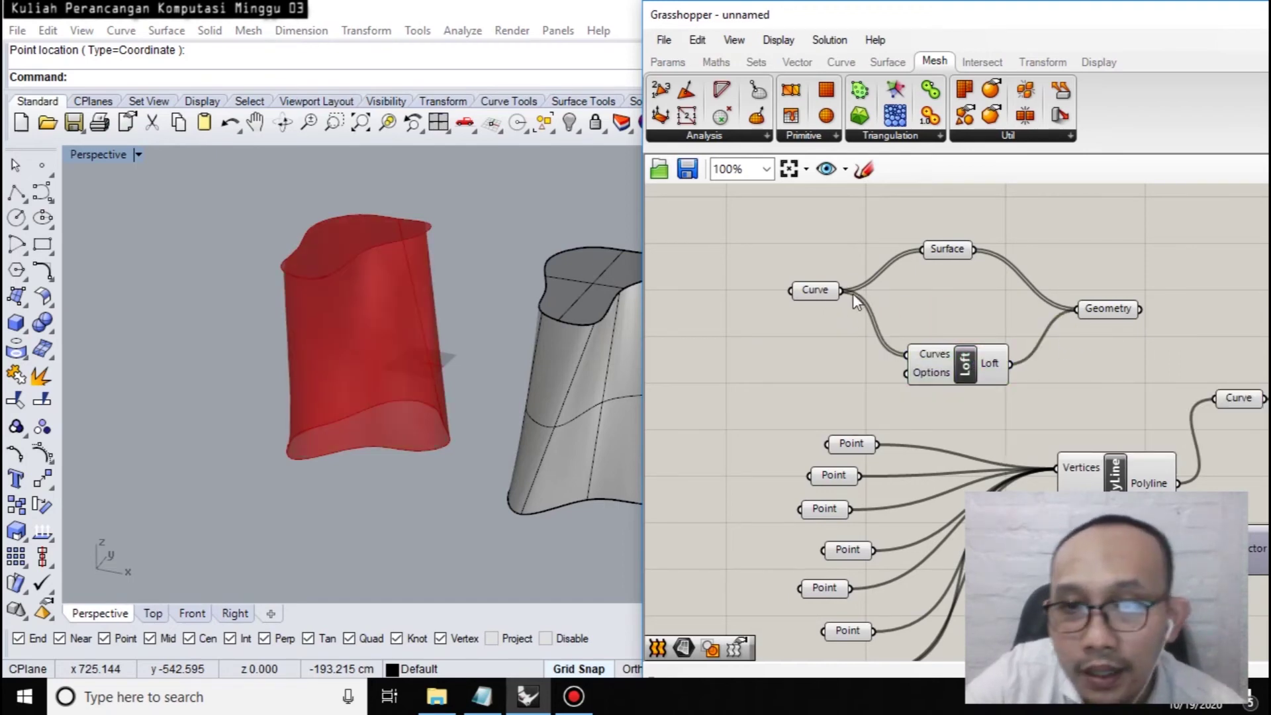
click(822, 294)
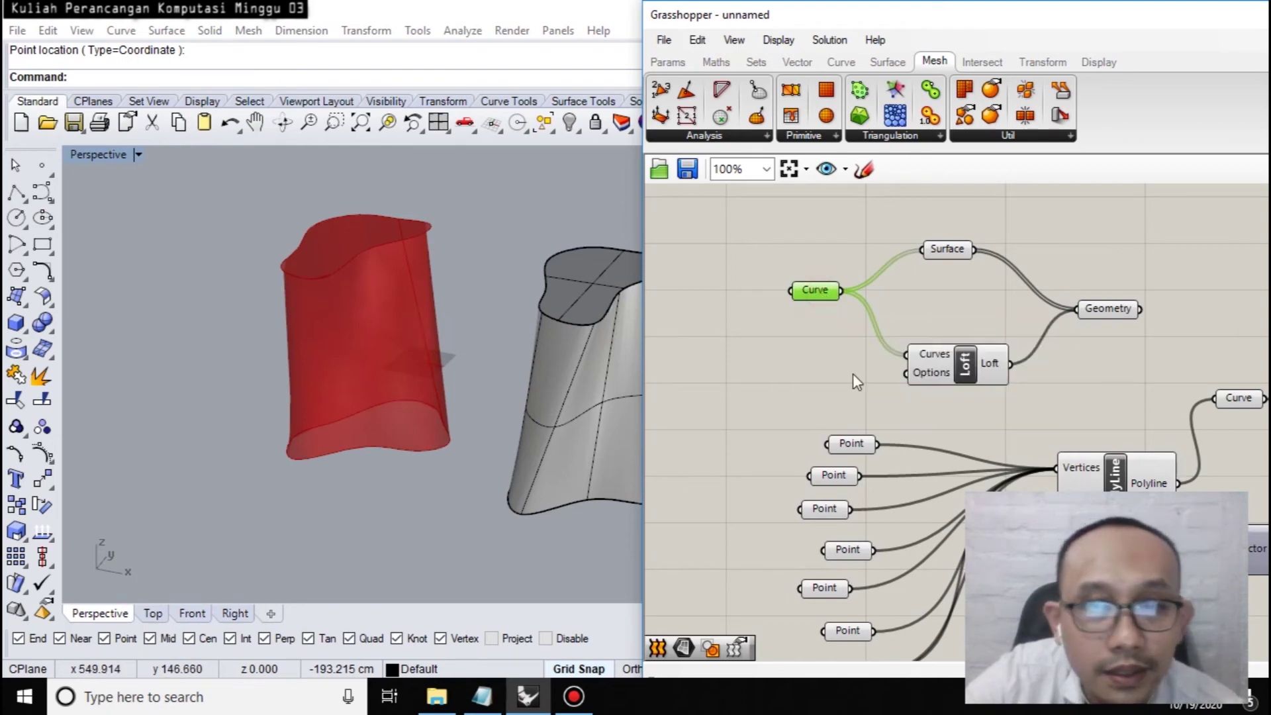
Turn off the preview of the tower's Loft, Geometry and Surface components, and highlight its source Curve parameter.
click(938, 358)
right_click(951, 359)
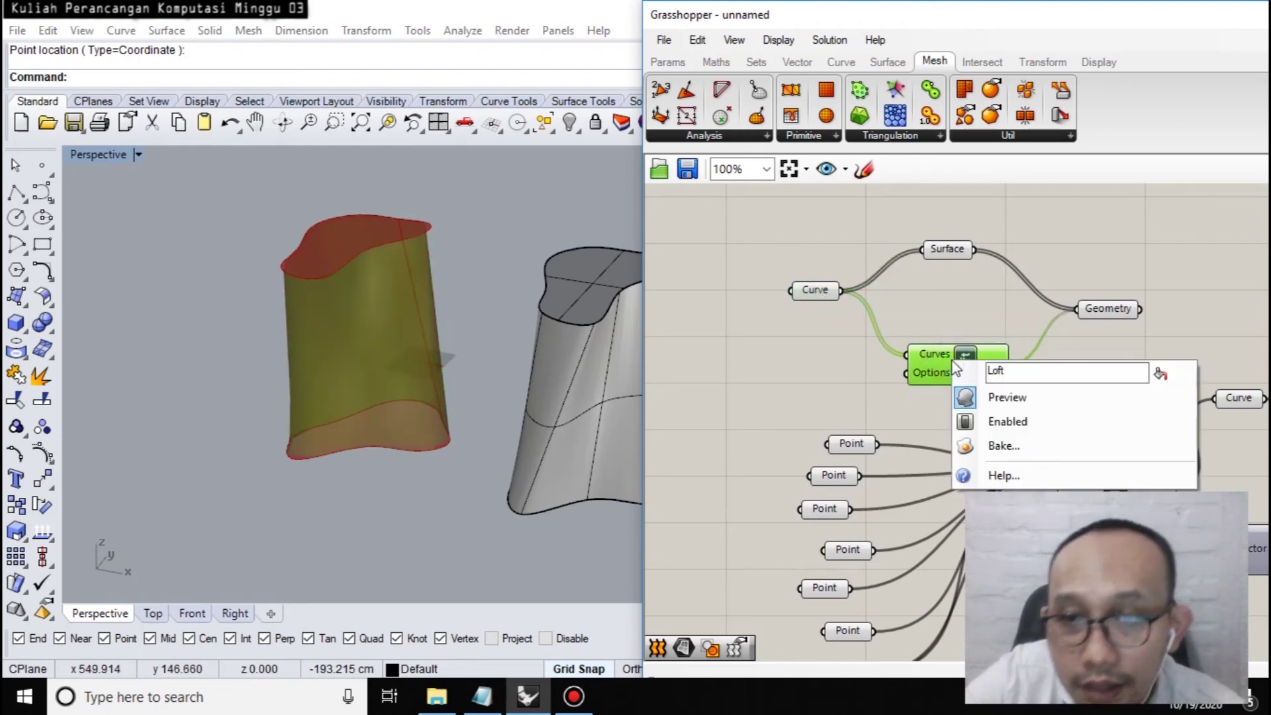
click(962, 397)
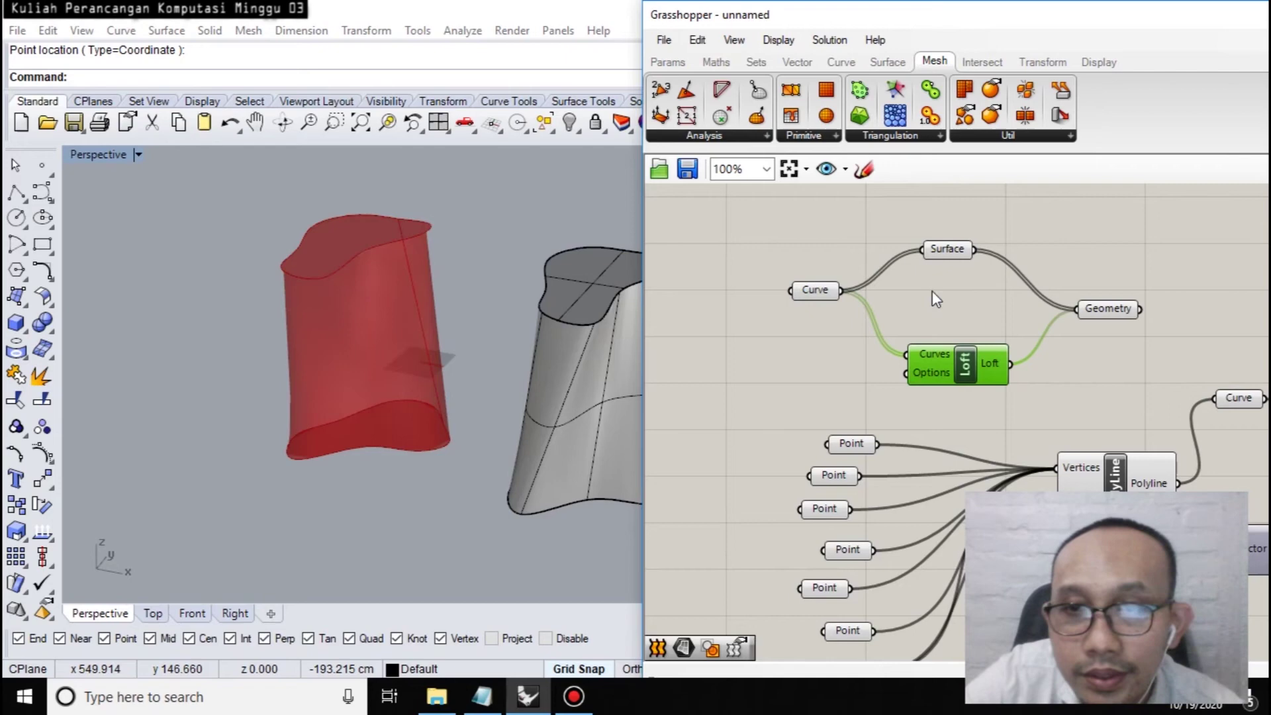
right_click(1120, 312)
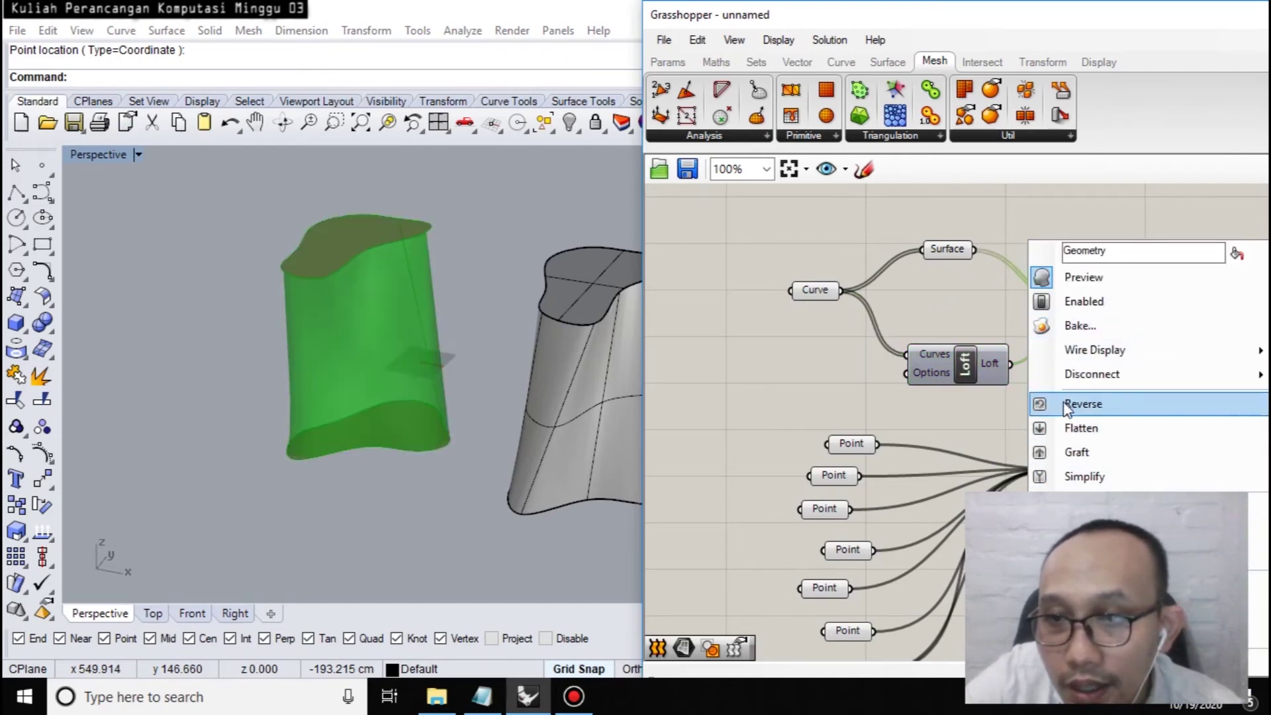
click(1042, 277)
right_click(947, 248)
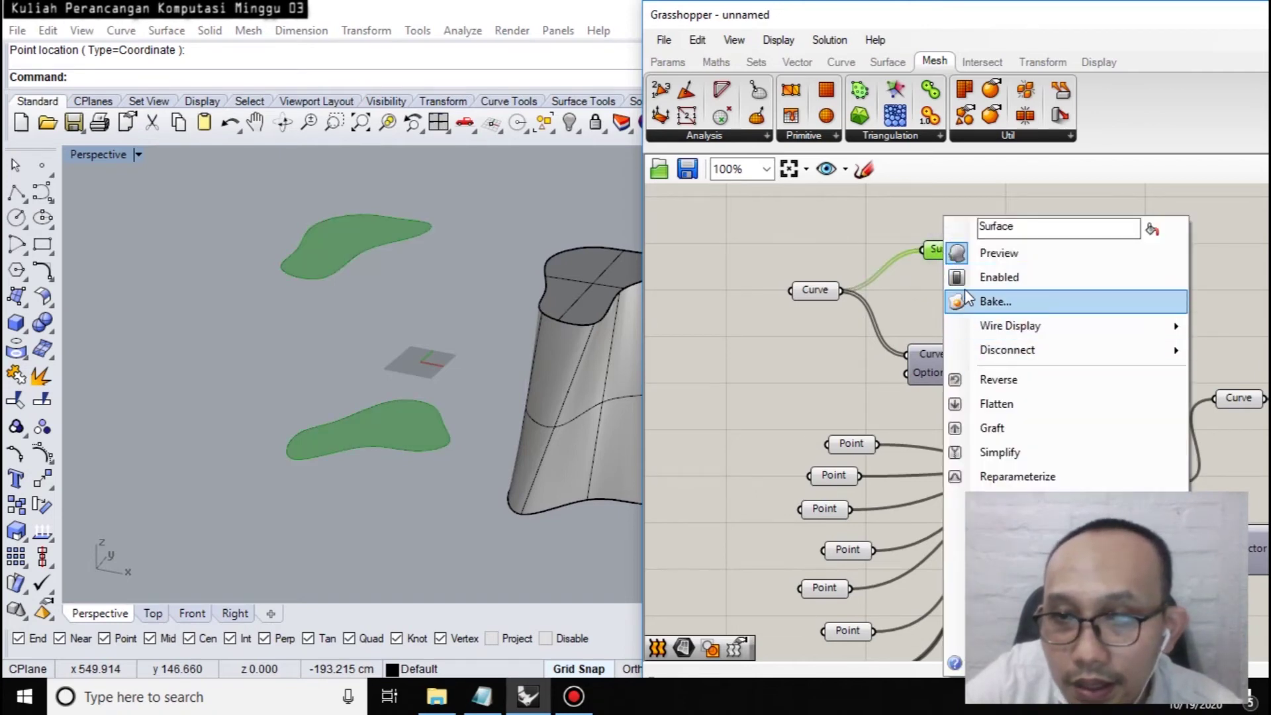
click(961, 253)
click(811, 291)
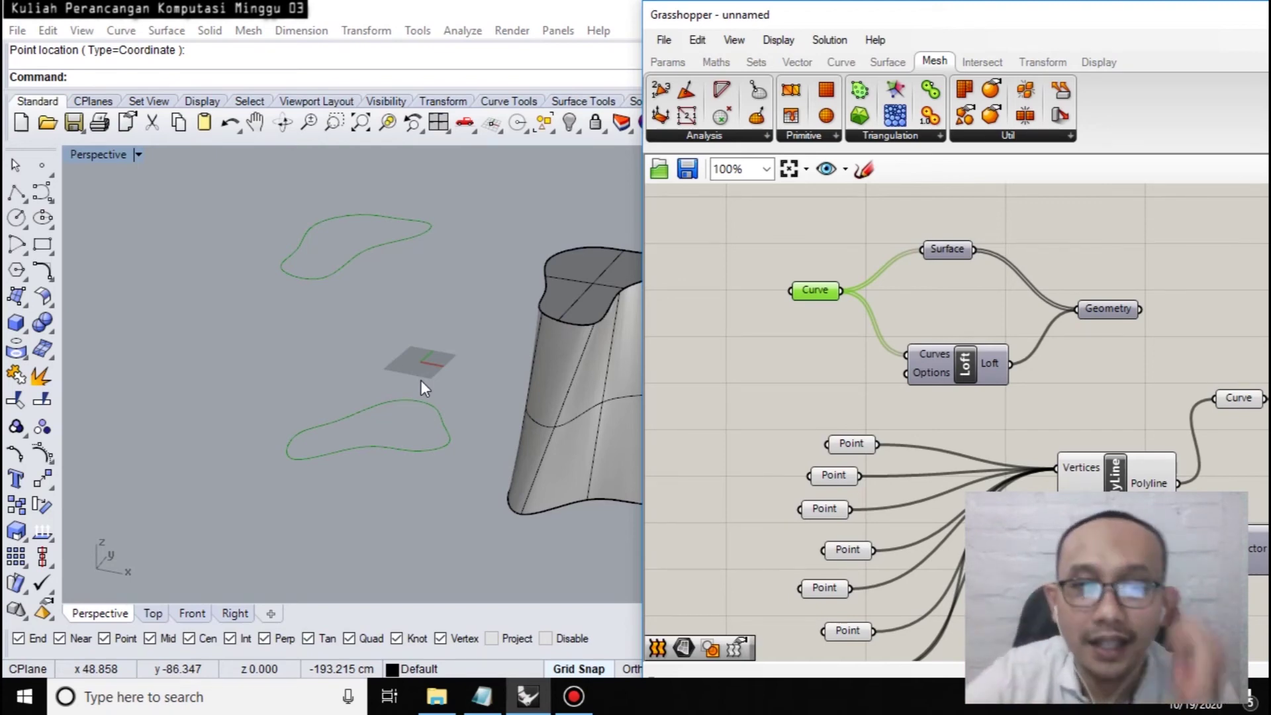
Examine the seven-point outline and its moved copy by highlighting the Curve parameters before and after the Move component.
scroll(268, 288, down, 3)
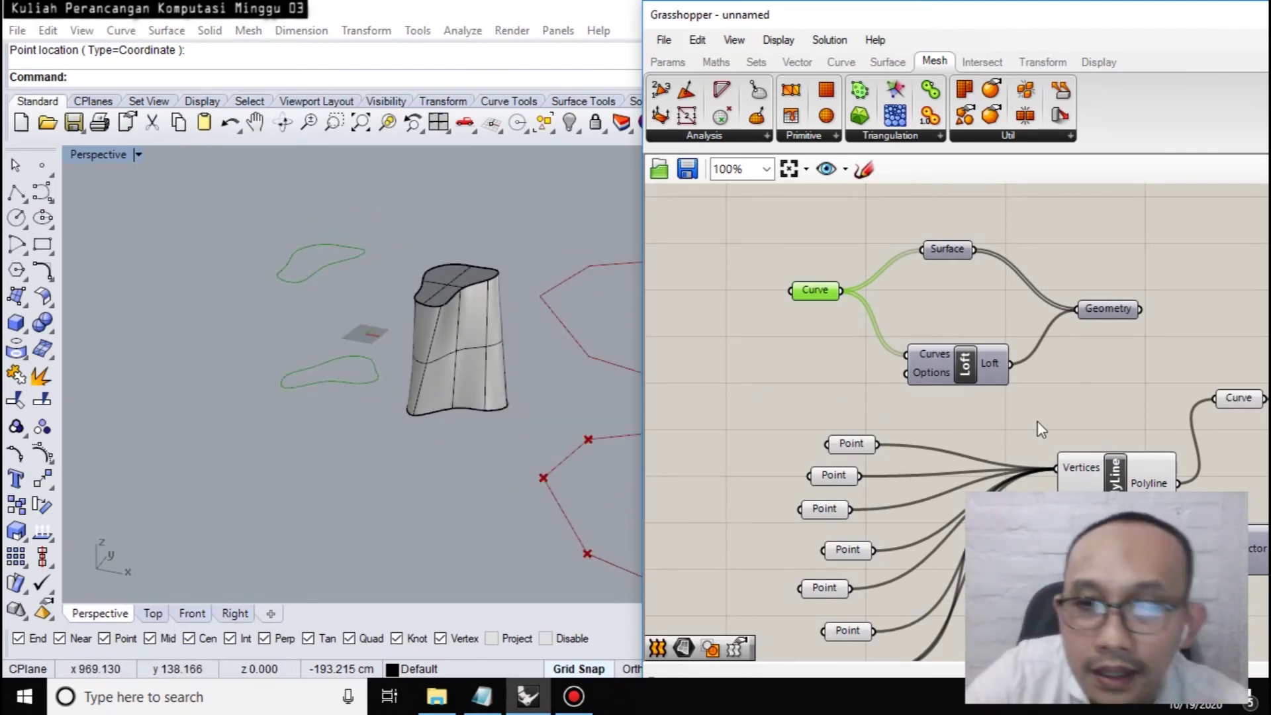
scroll(1045, 417, down, 3)
right_drag(1163, 467, 1051, 403)
right_drag(1268, 414, 985, 445)
scroll(1038, 320, up, 4)
scroll(904, 354, down, 3)
scroll(764, 405, up, 2)
right_drag(965, 431, 1185, 394)
shift+right_drag(576, 445, 425, 411)
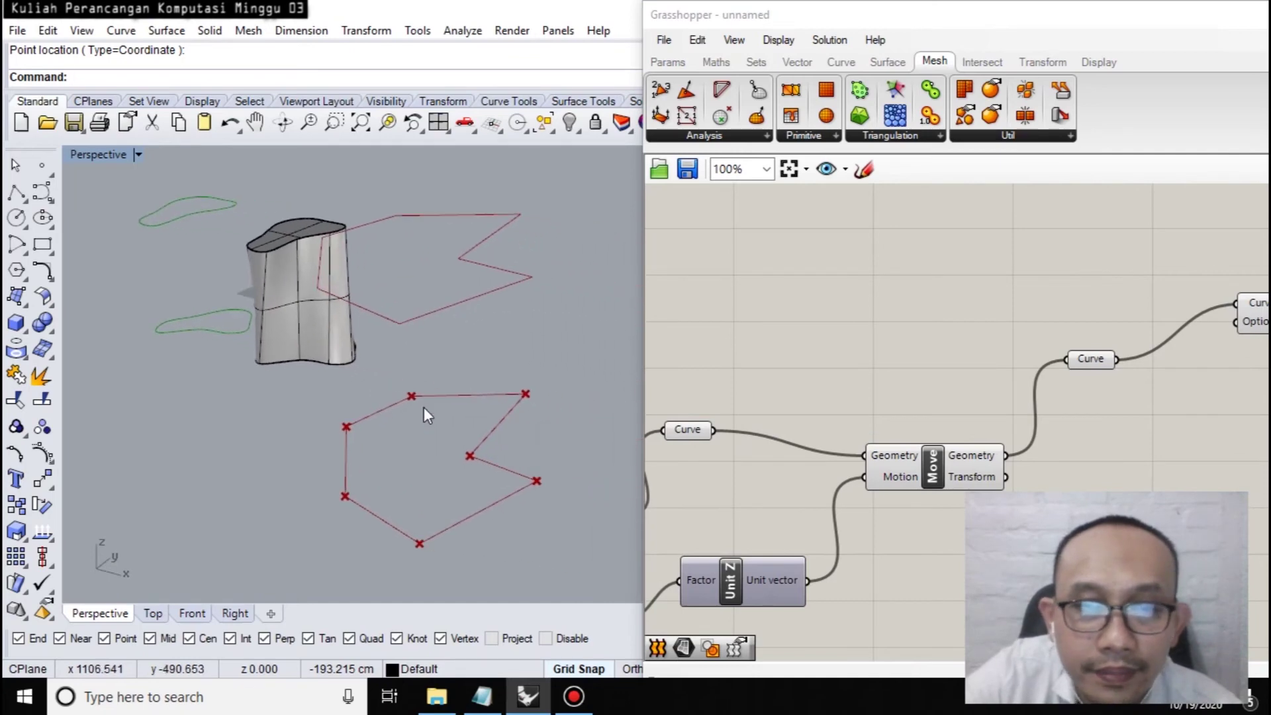
click(689, 429)
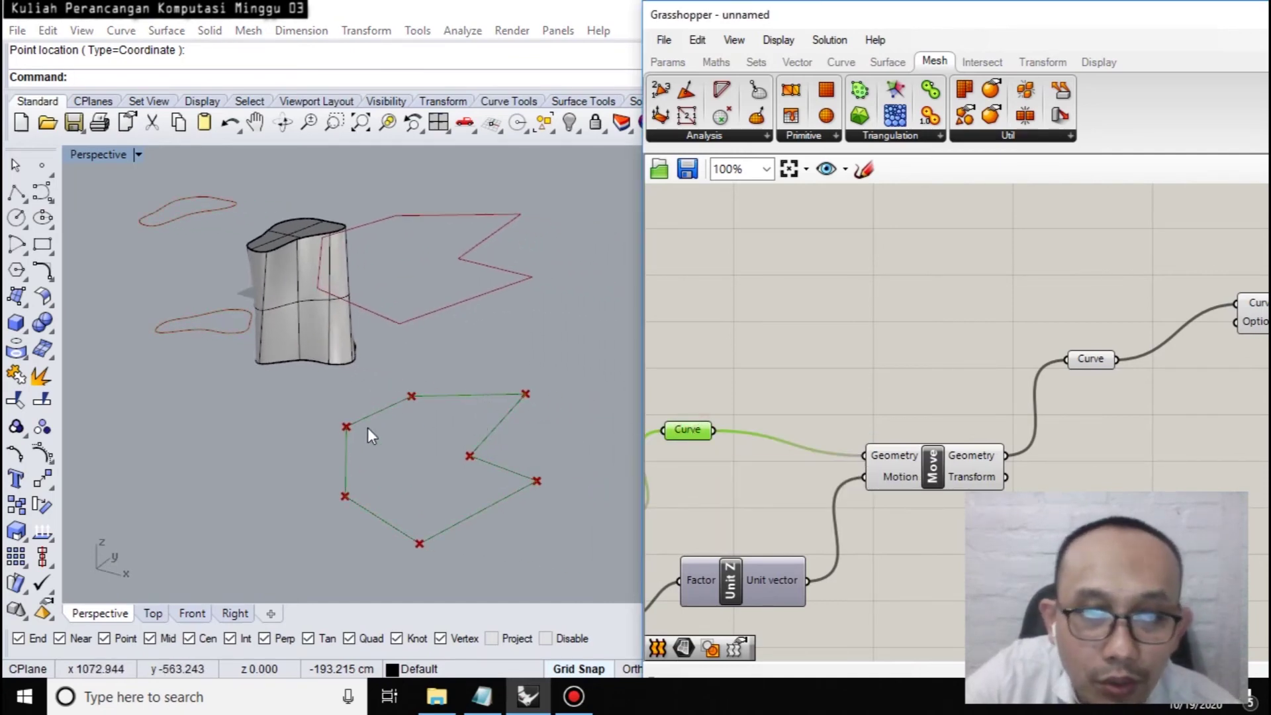
click(1101, 363)
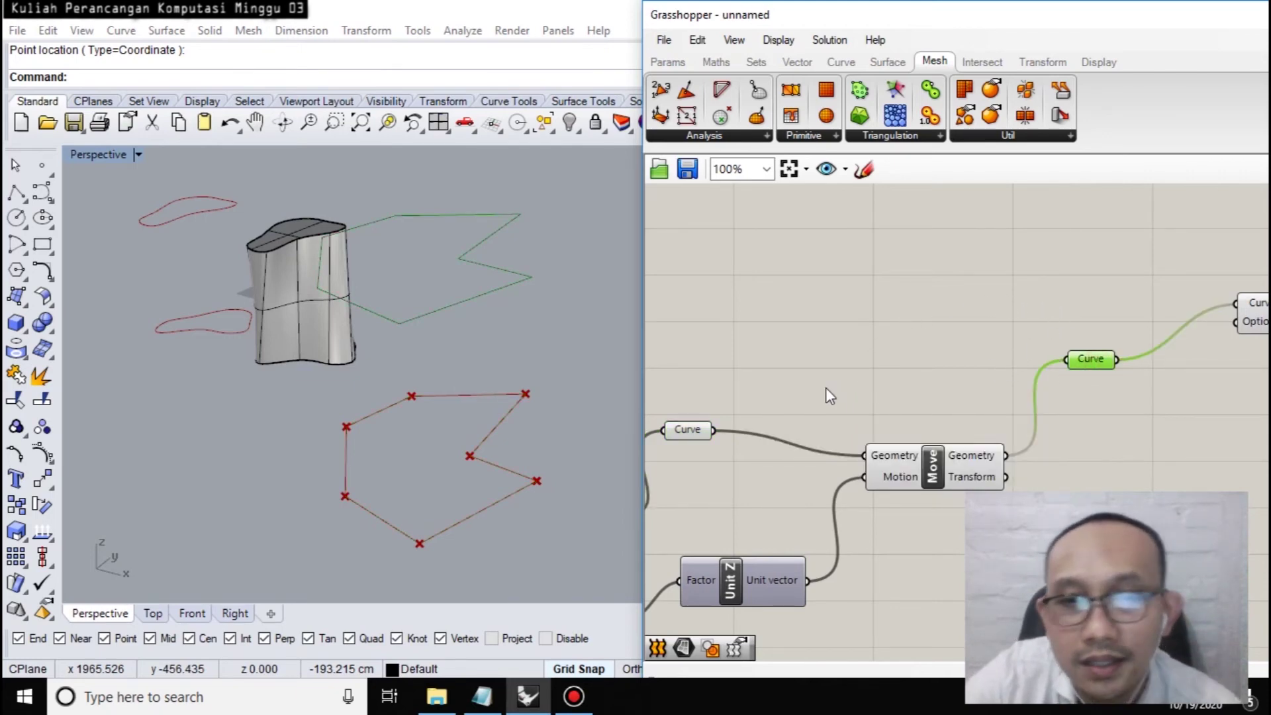
Connect the original Curve parameter as an additional source of the moved Curve parameter feeding Loft, and highlight both parameters to compare them.
drag(714, 430, 1067, 358)
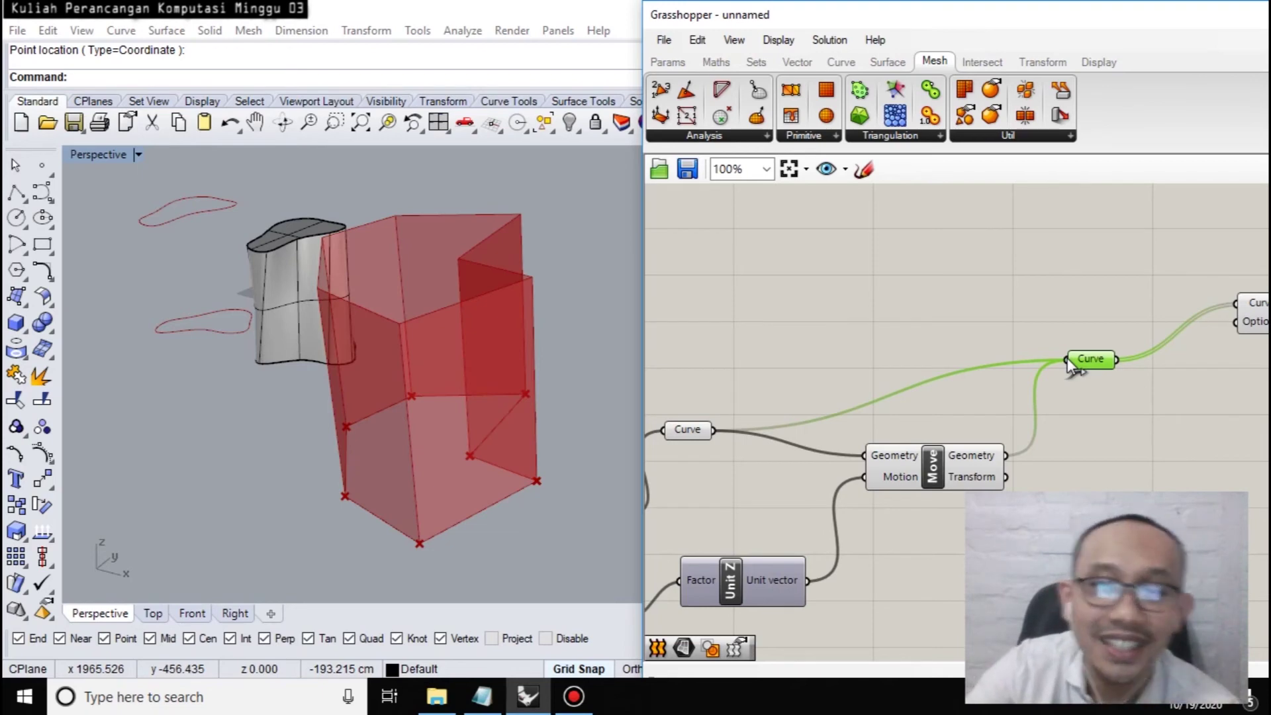
right_drag(297, 389, 338, 400)
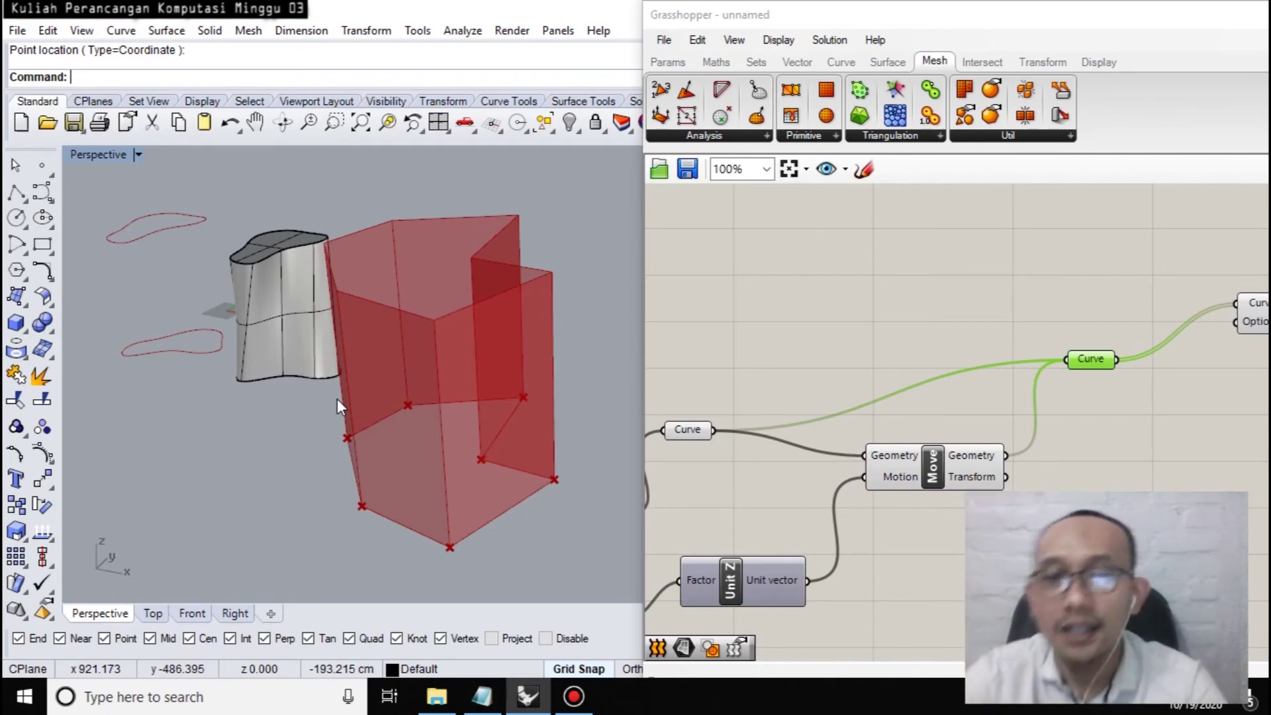
click(763, 249)
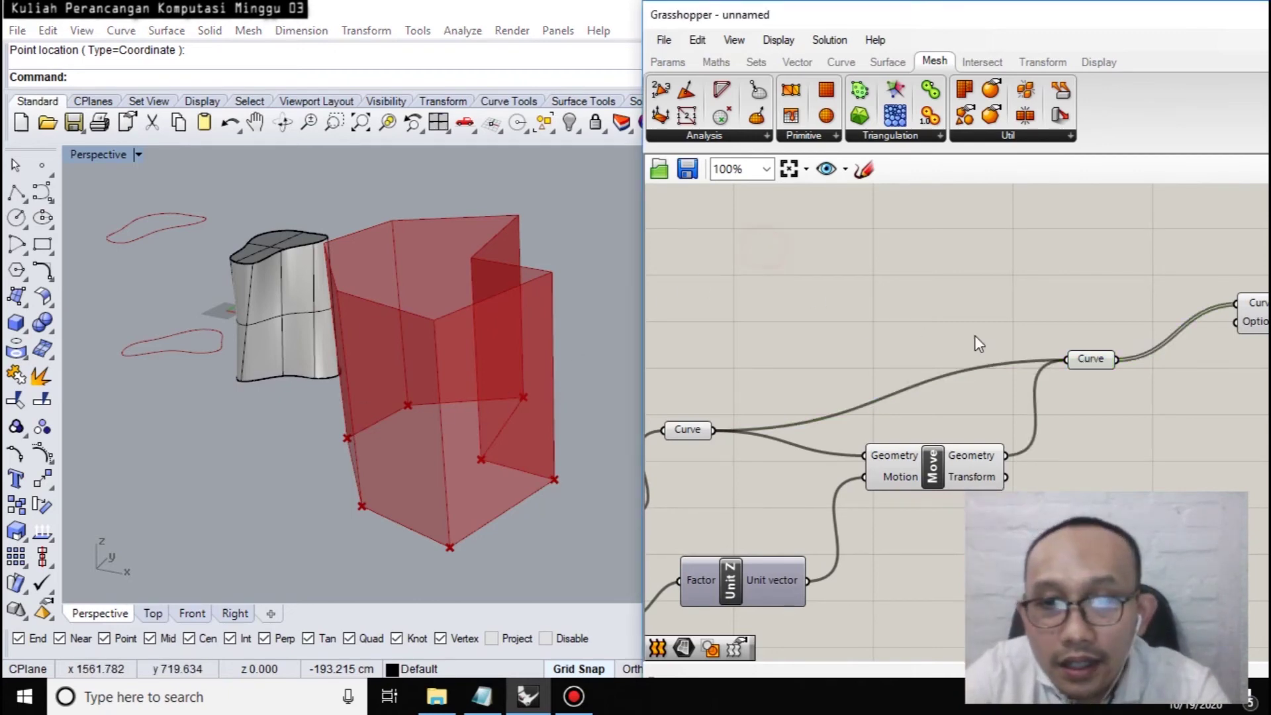
click(1100, 362)
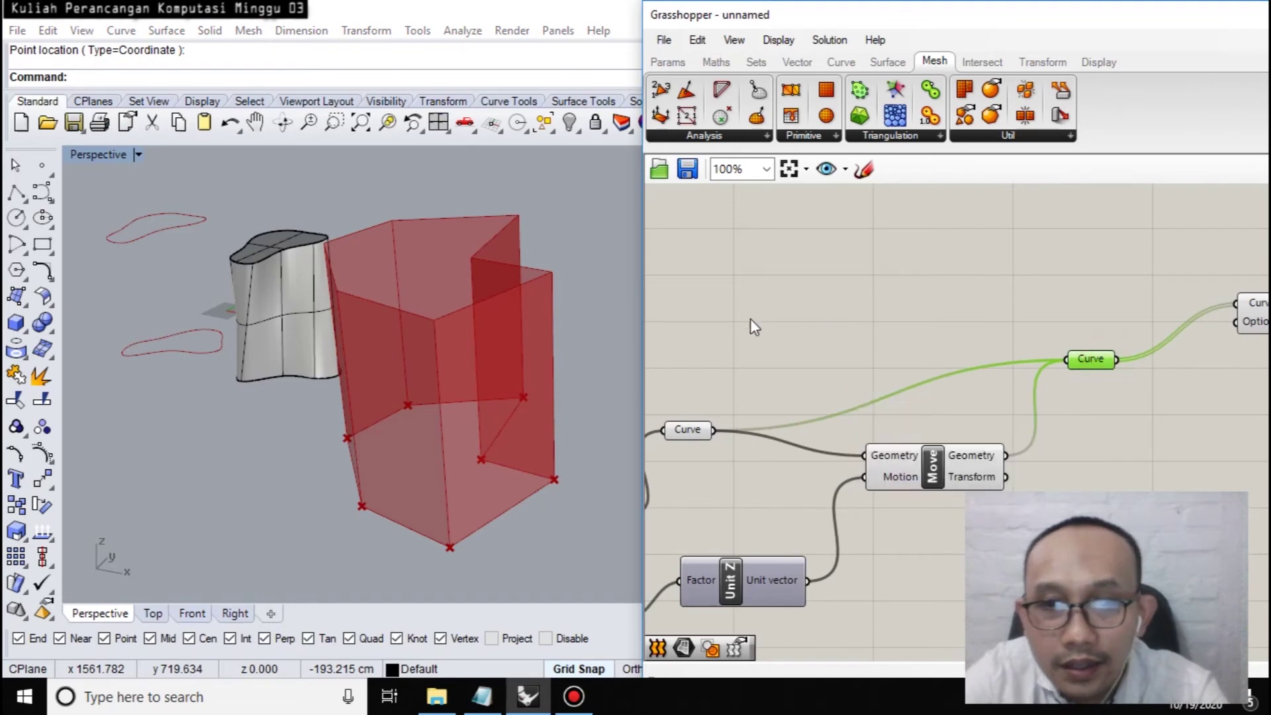
click(682, 432)
click(1089, 359)
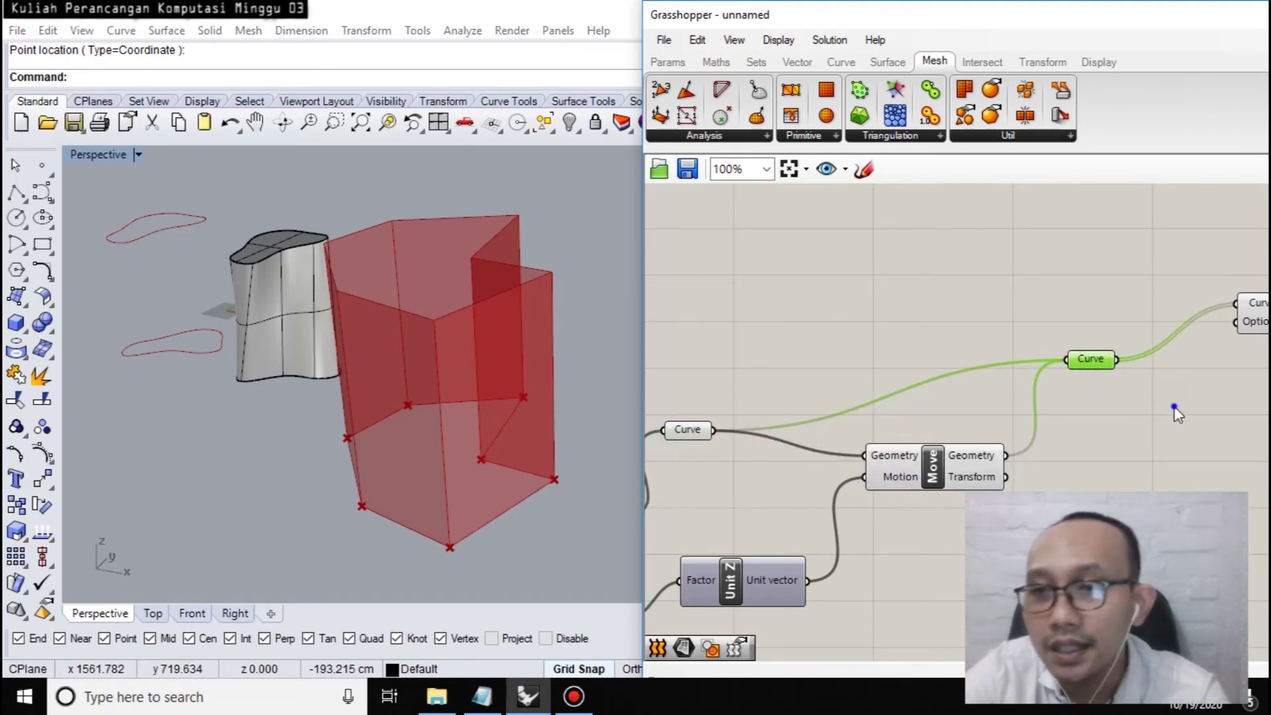
Turn off the second tower's Loft preview and highlight the Curve parameter that feeds it to inspect its two outlines.
right_drag(1177, 414, 958, 445)
right_click(1030, 348)
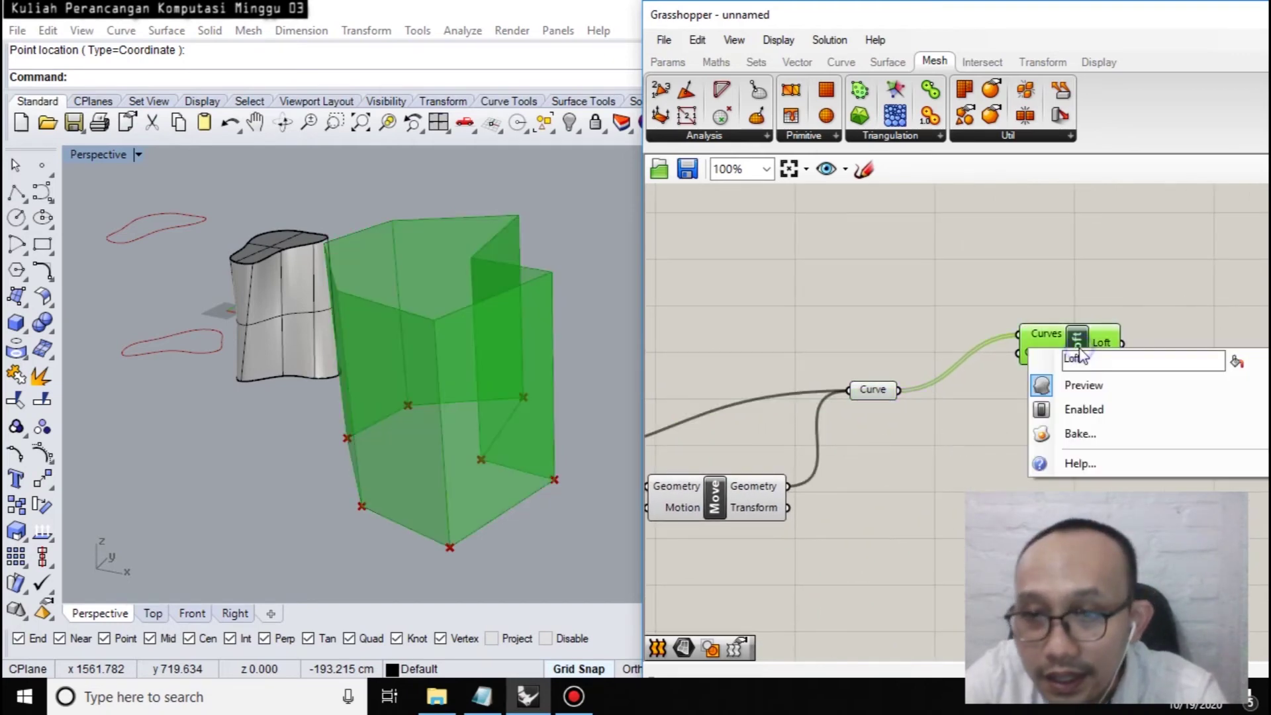
click(1040, 385)
click(875, 390)
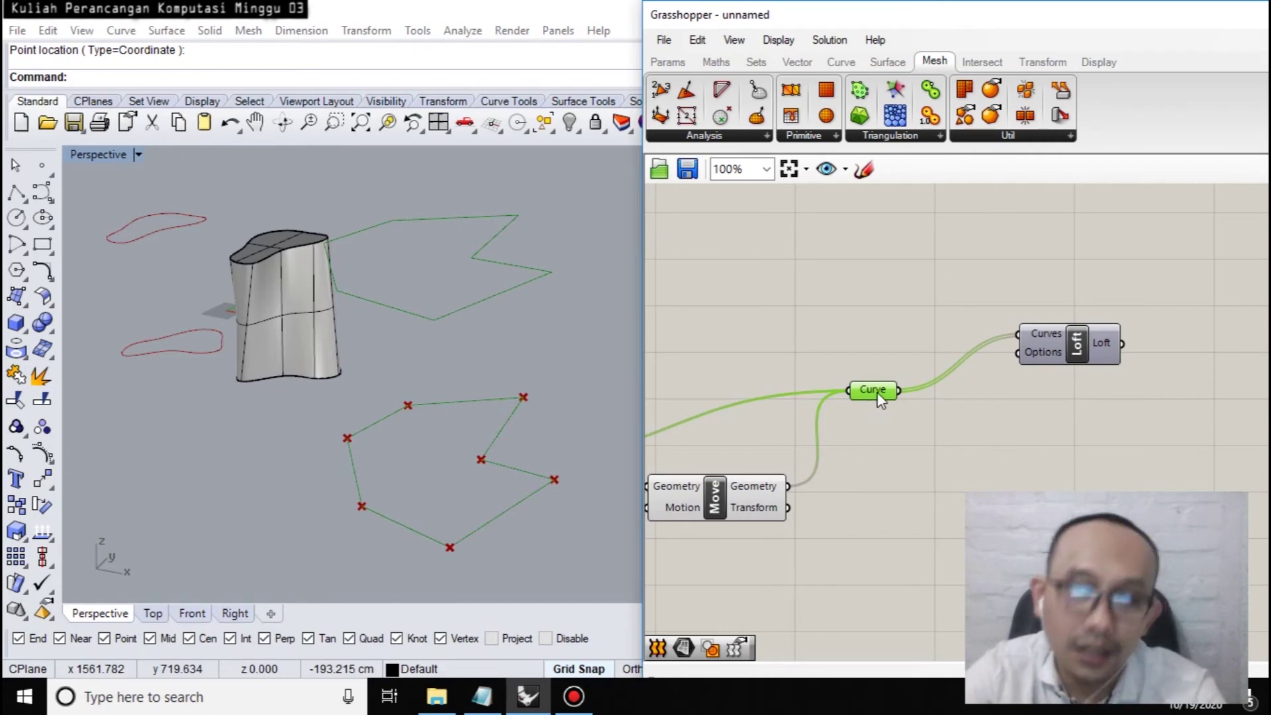
click(434, 332)
right_drag(434, 332, 536, 268)
right_drag(923, 453, 1149, 380)
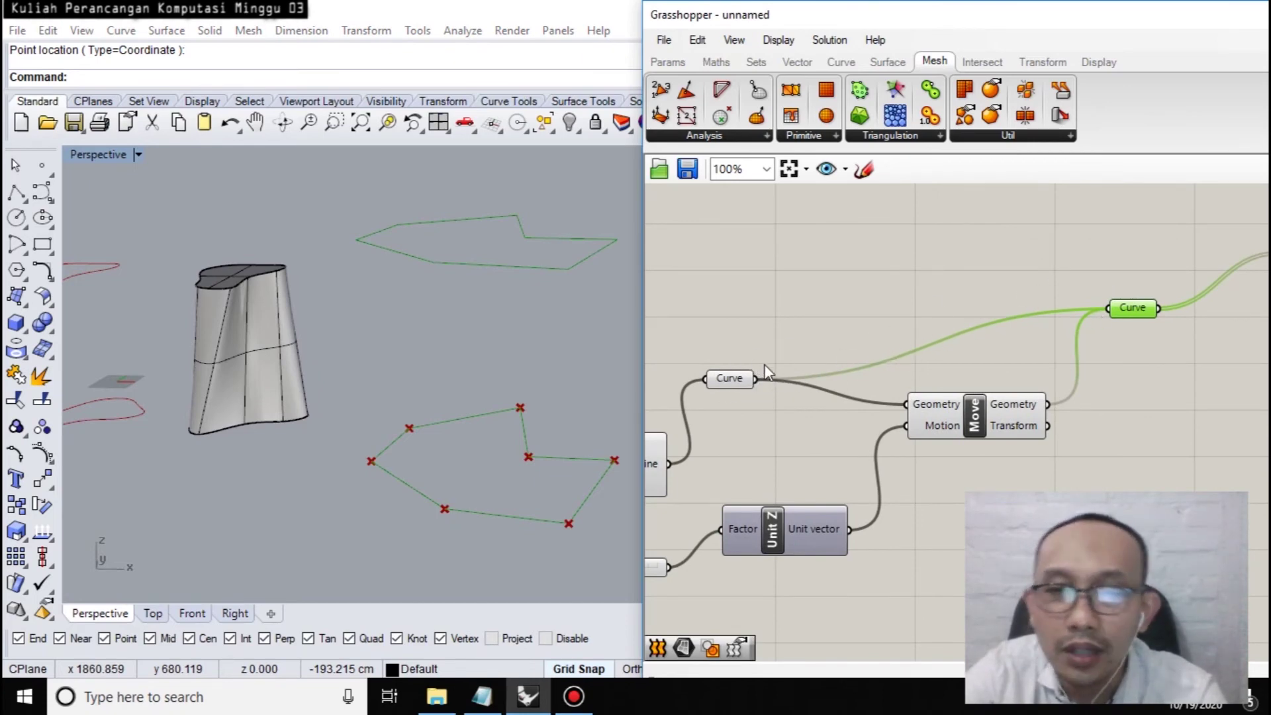
Disconnect the original Curve parameter from the Curve parameter feeding Loft, and connect it again as an additional source.
ctrl+drag(1109, 309, 756, 379)
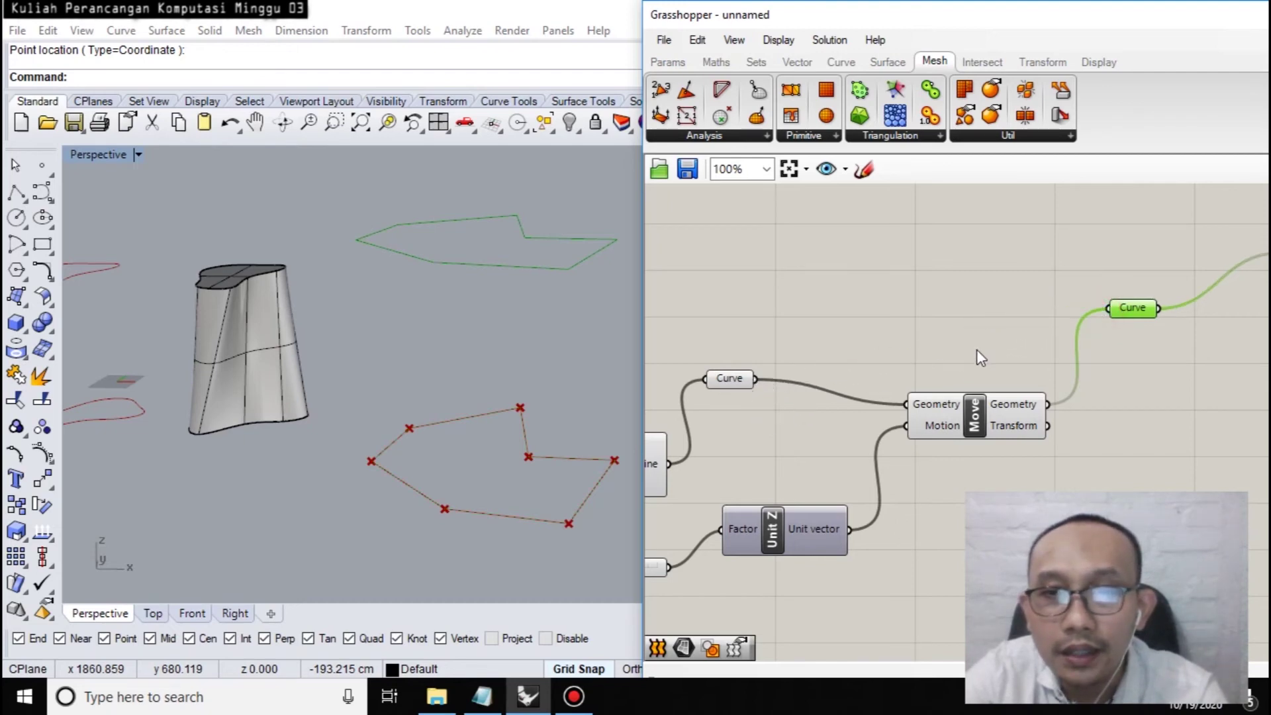
click(1150, 335)
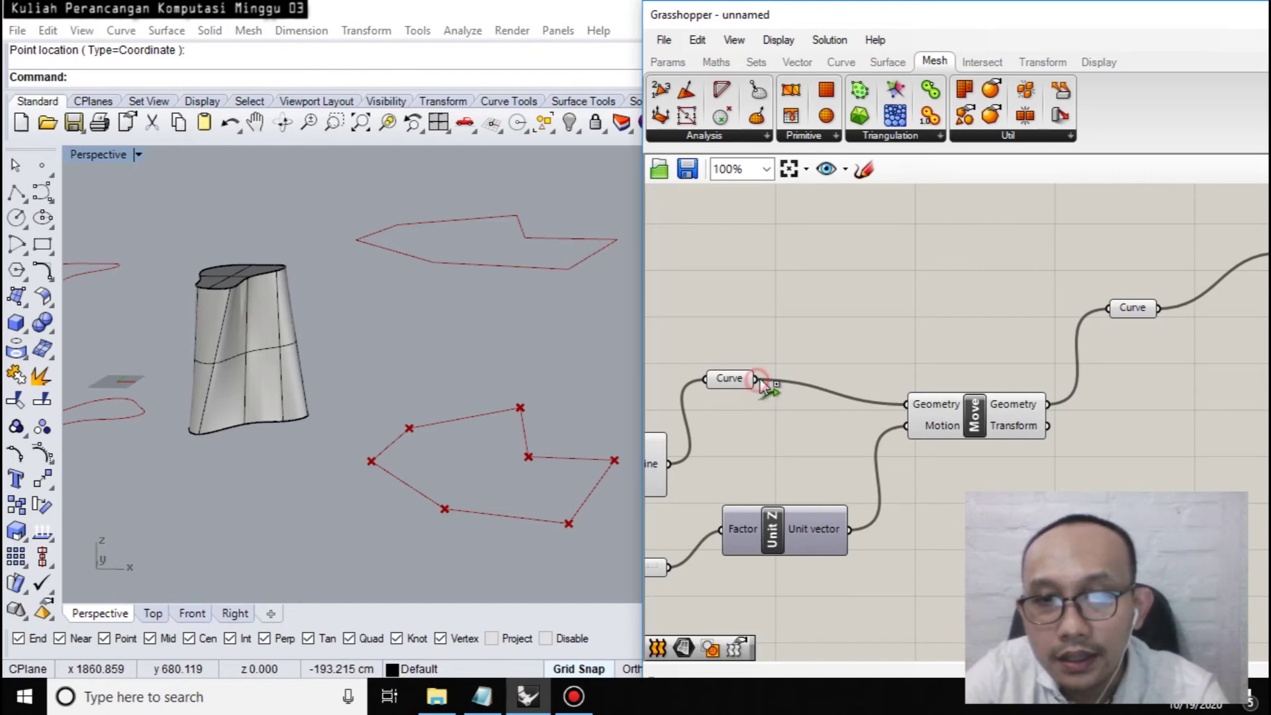
drag(830, 356, 1114, 308)
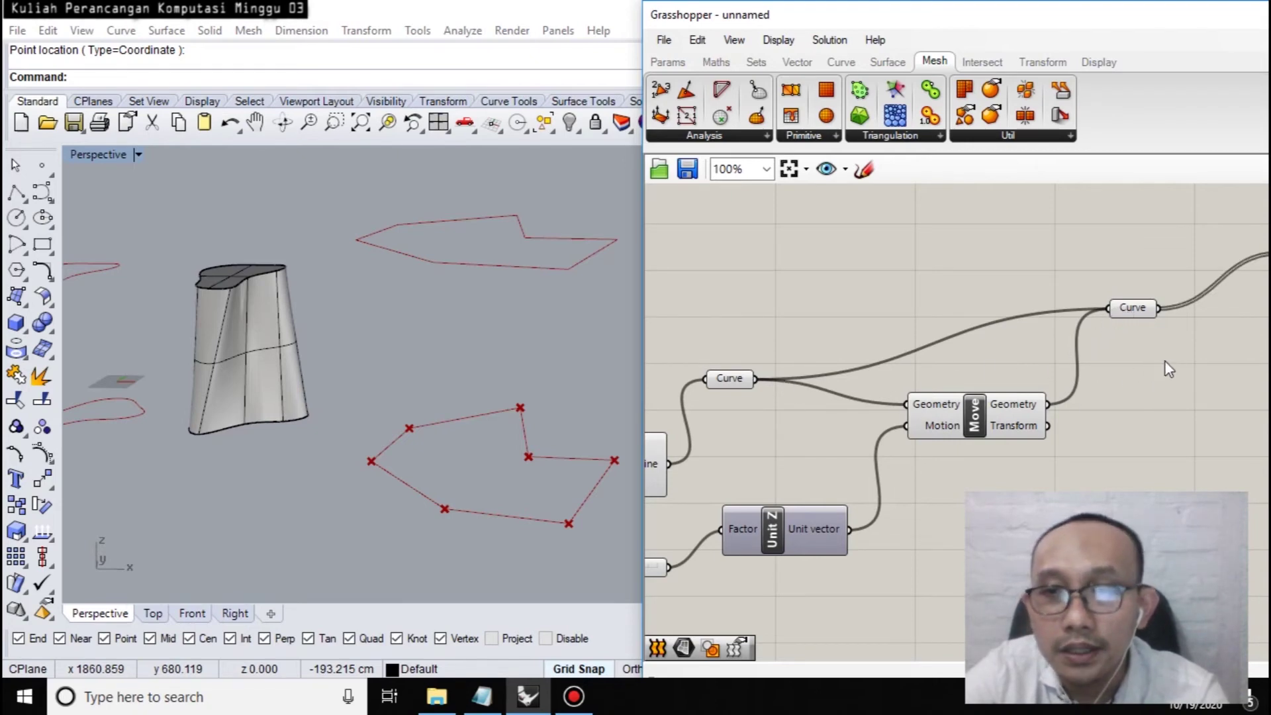
Turn the second tower's Loft preview back on and inspect the top and bottom of the lofted walls.
right_drag(1055, 368, 755, 415)
click(1041, 307)
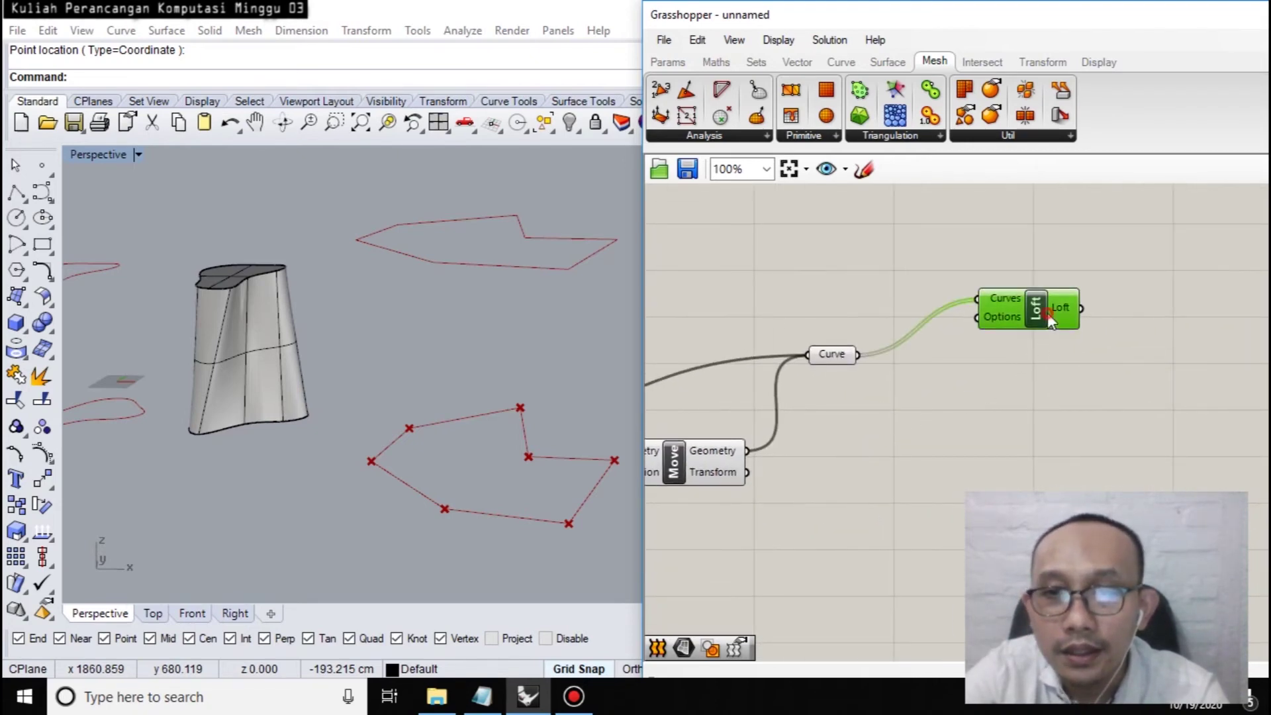
right_click(1040, 307)
click(1043, 344)
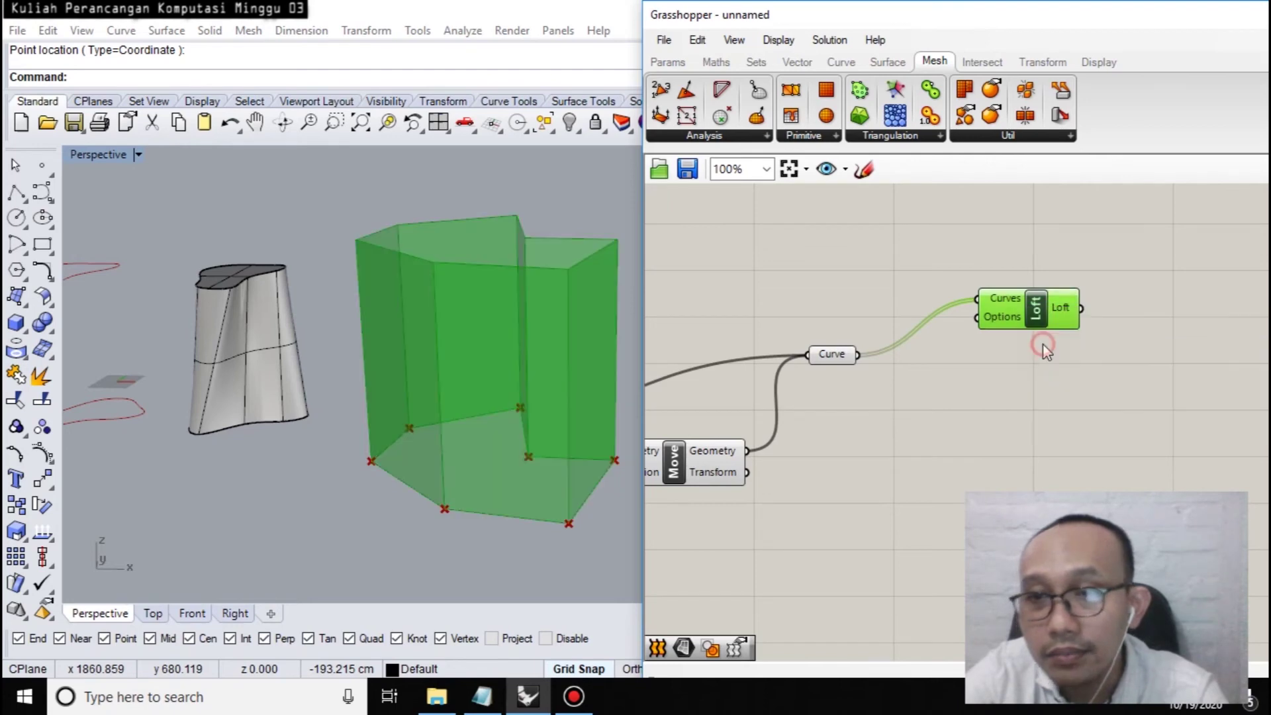
right_drag(547, 288, 582, 384)
right_drag(883, 400, 939, 385)
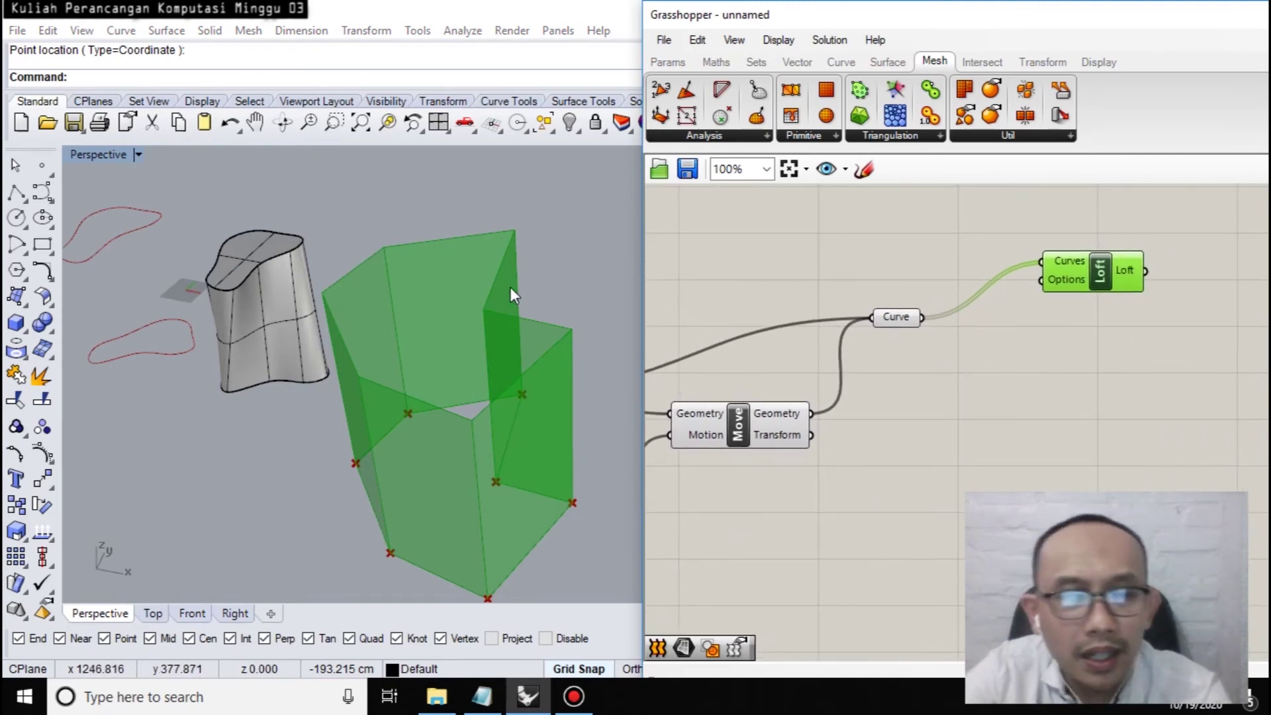
right_drag(440, 318, 466, 360)
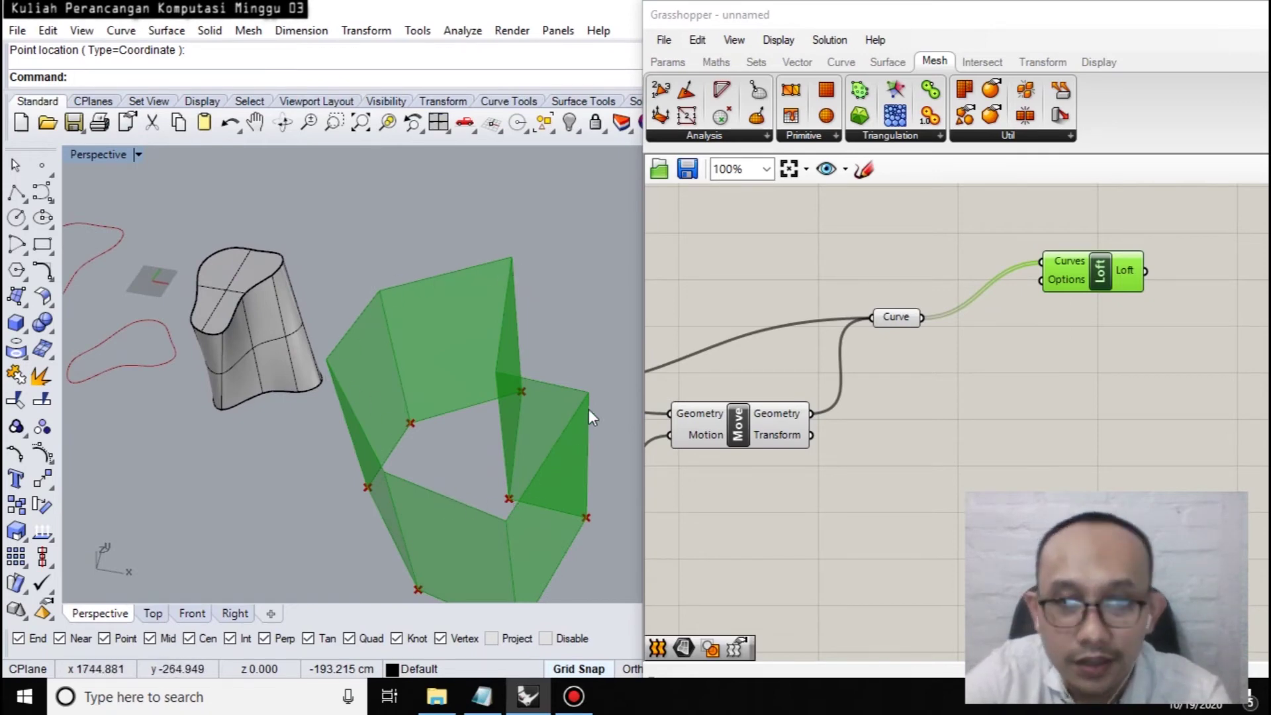
right_drag(597, 396, 450, 349)
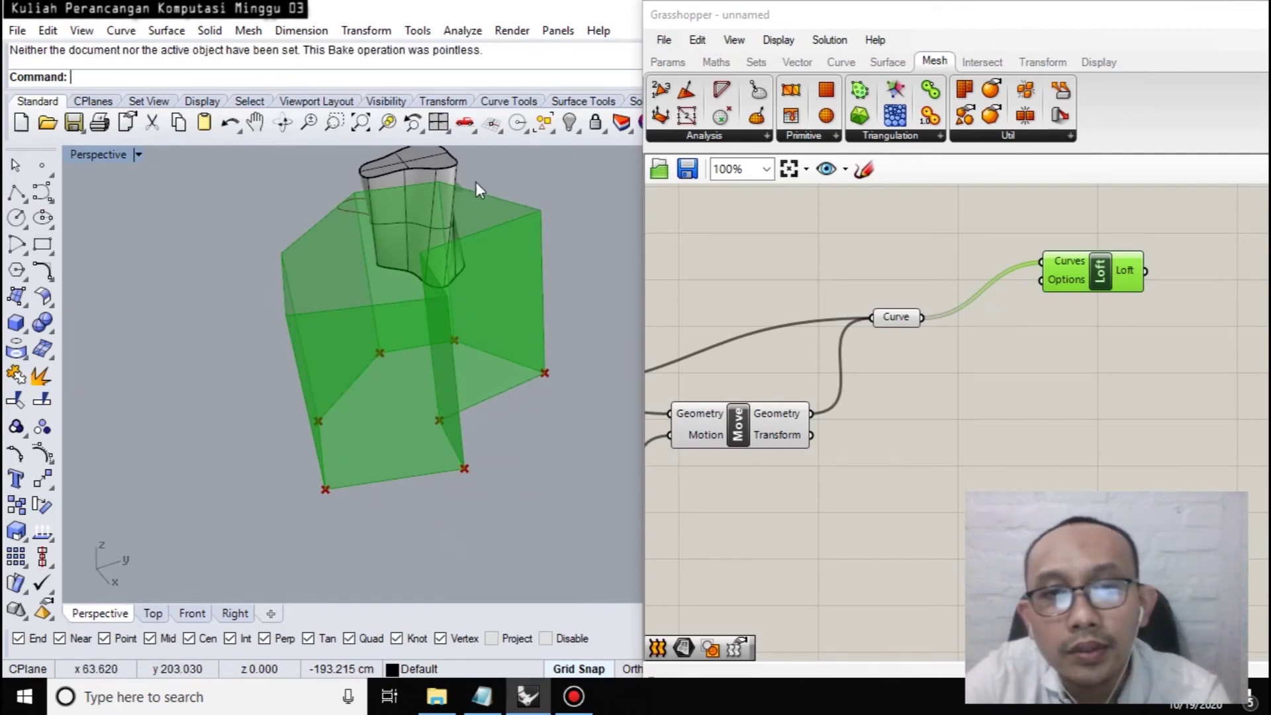
shift+right_drag(450, 241, 446, 325)
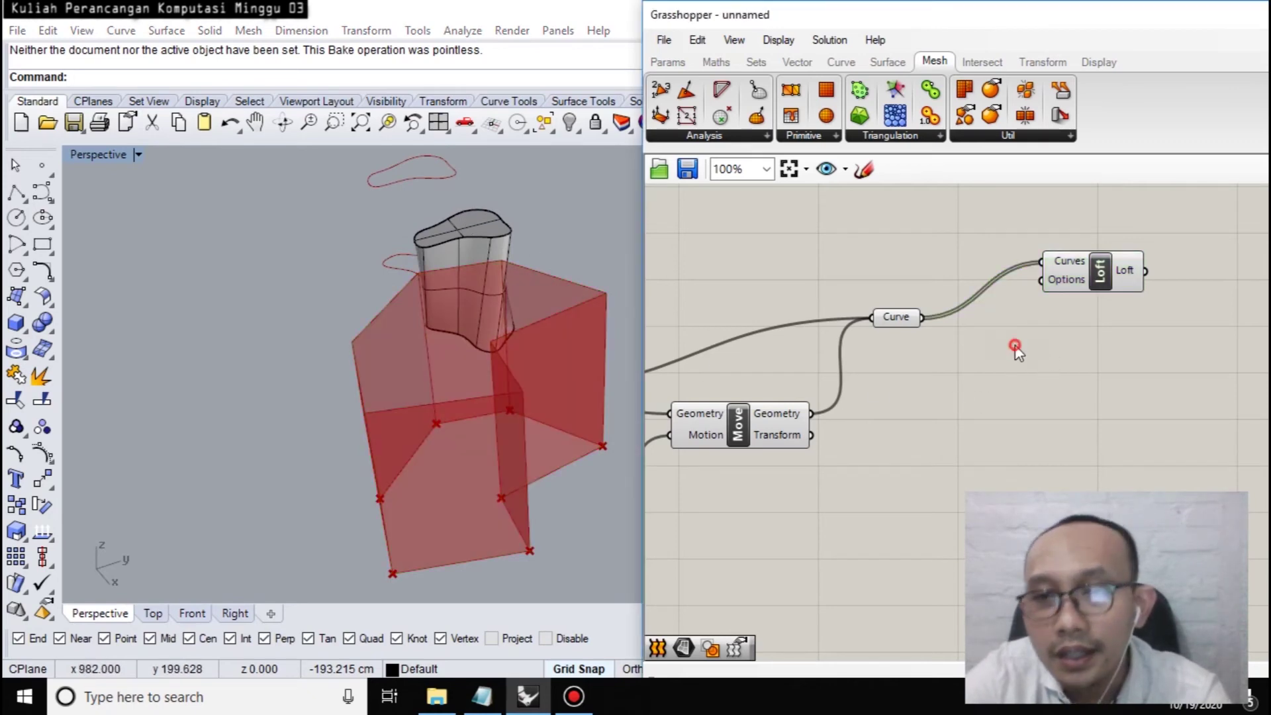
Add a Surface parameter below the second Loft and connect the combined Curve parameter to it to cap the tower.
double_click(1012, 345)
text(surface)
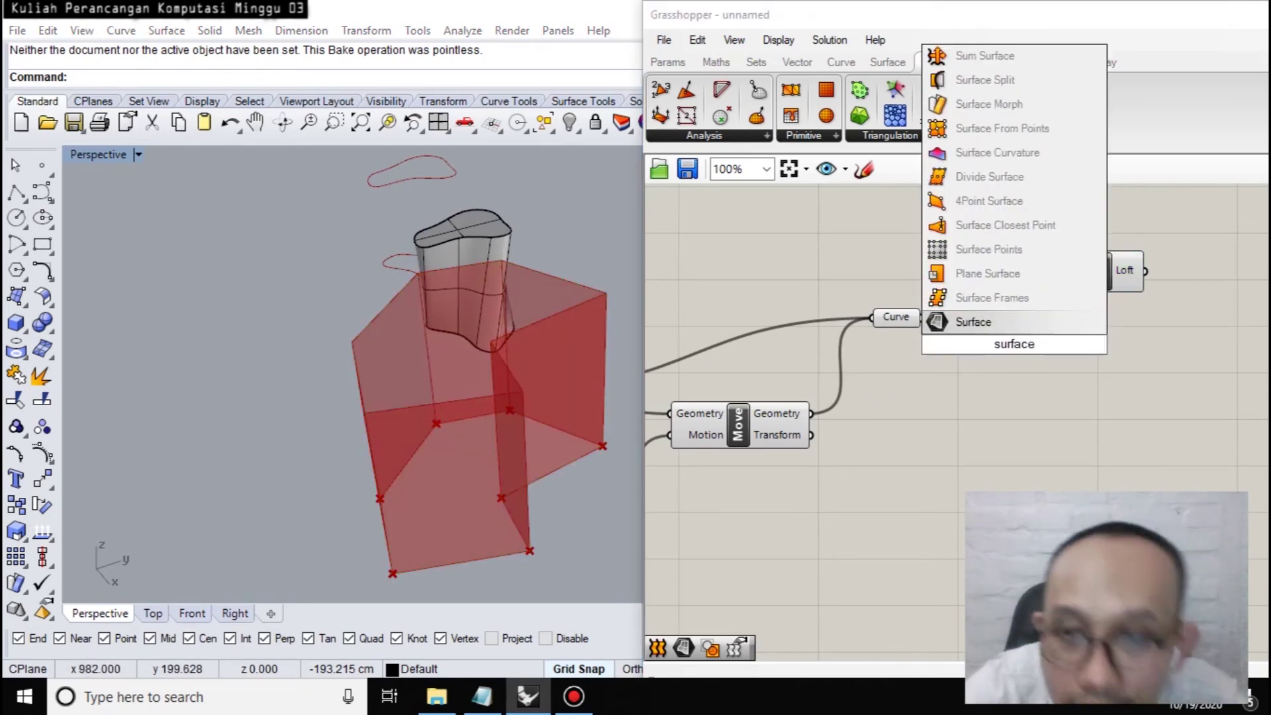
key(Return)
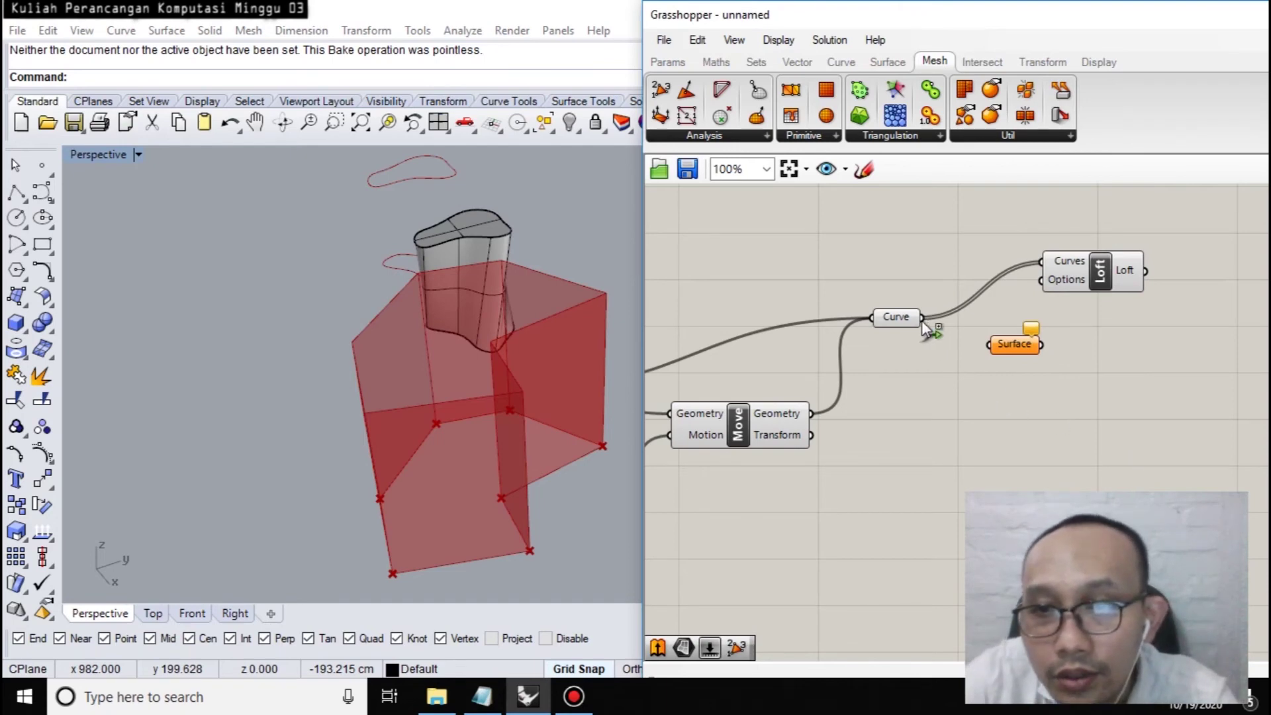
drag(982, 347, 988, 344)
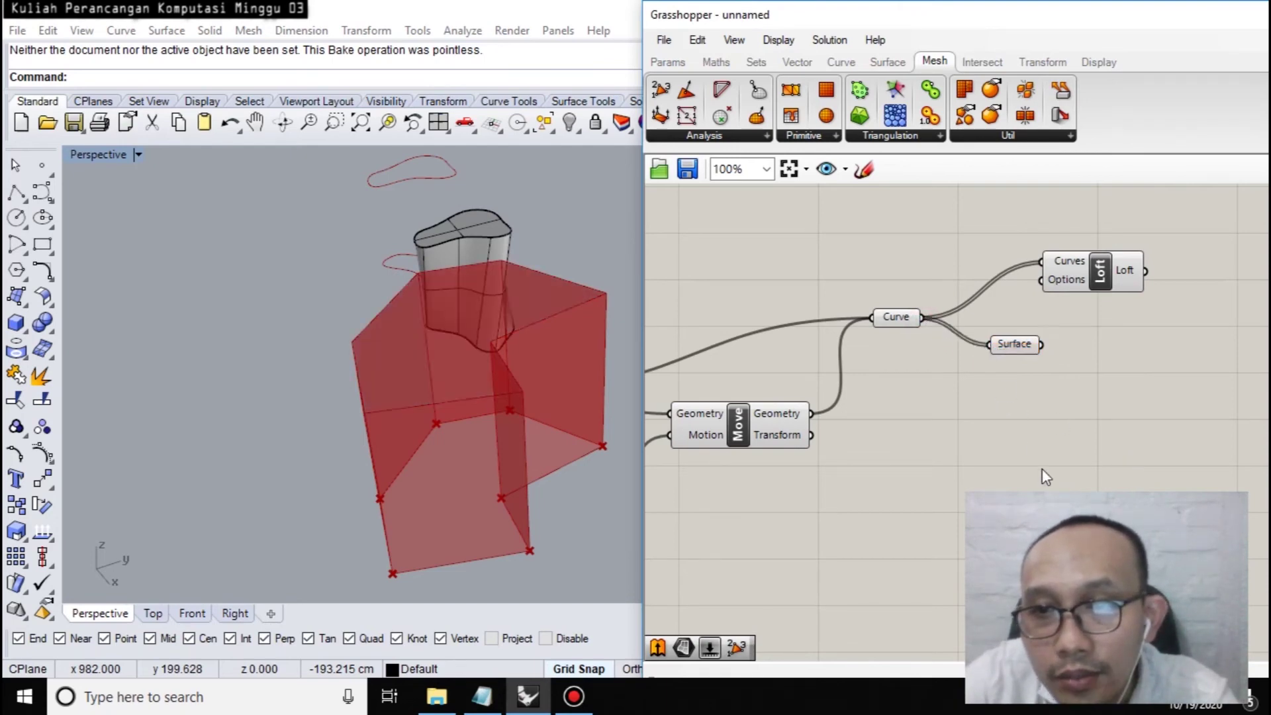
right_drag(504, 477, 601, 431)
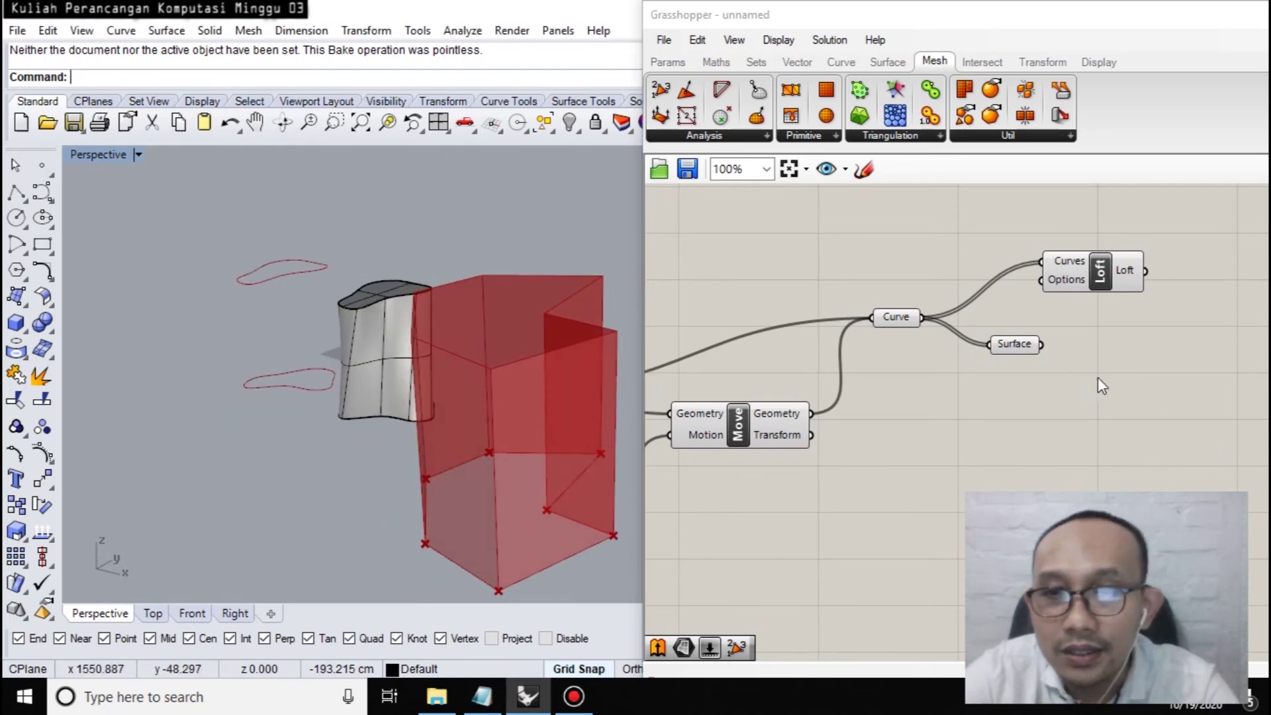
Add a Geometry parameter beyond the second Loft and connect both the Surface parameter and the Loft output to it.
right_drag(1109, 360, 1027, 331)
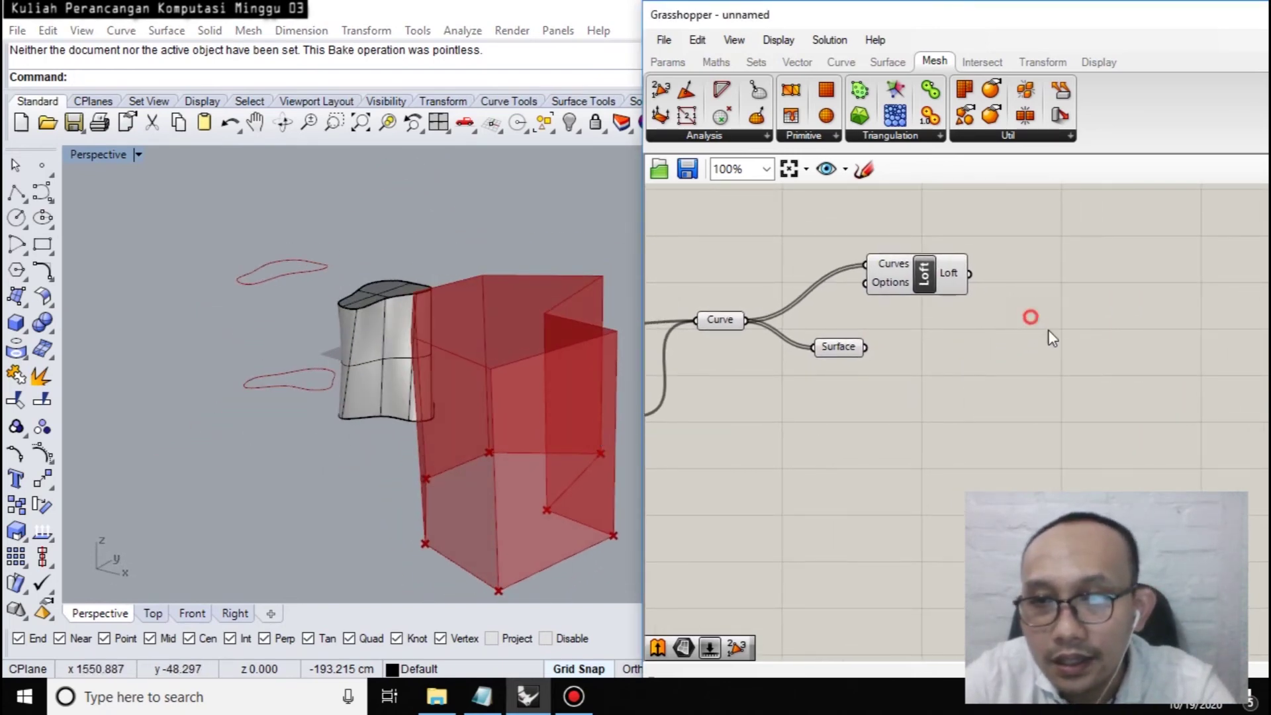
double_click(1030, 317)
text(geometry)
key(Return)
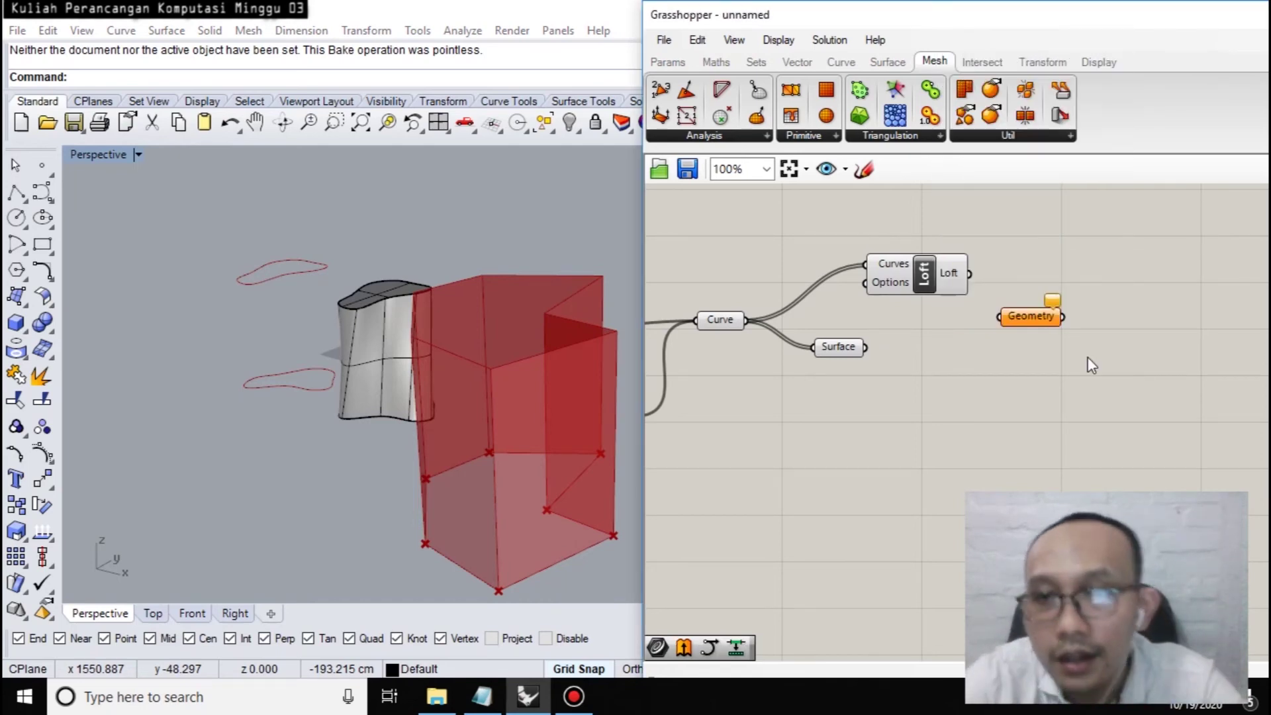
drag(868, 348, 1086, 261)
shift+drag(969, 276, 1059, 269)
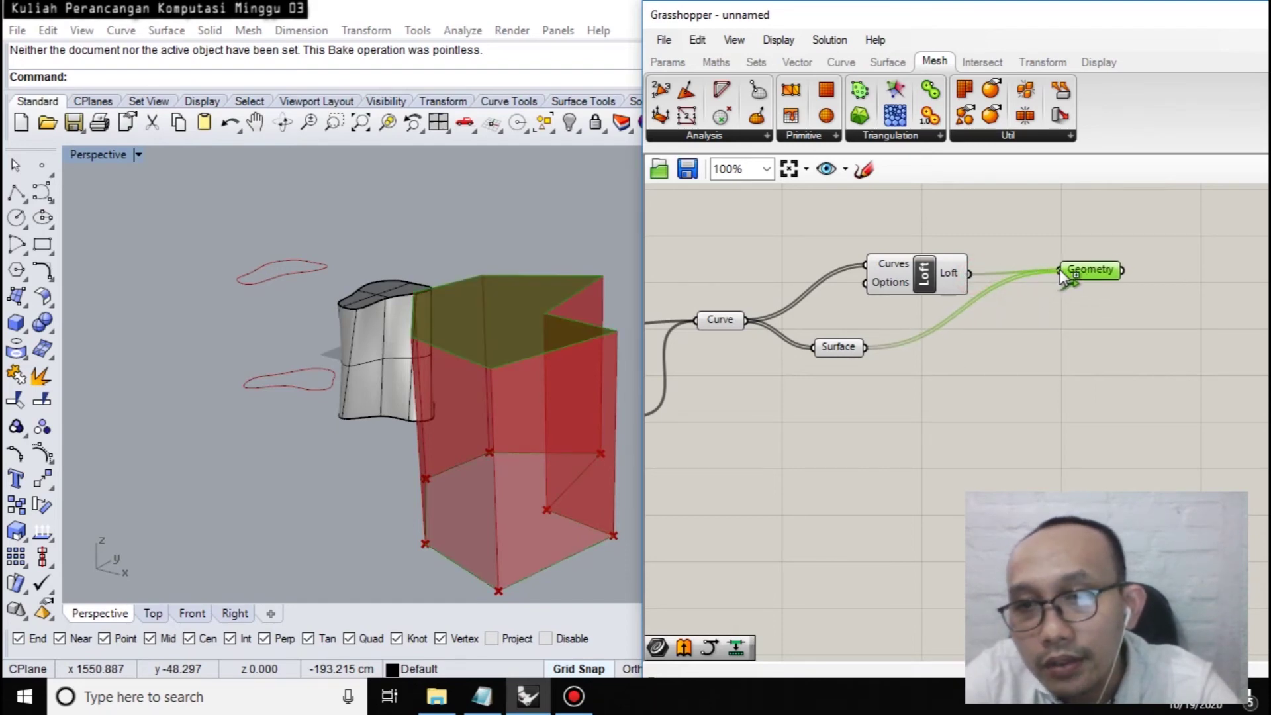
click(1089, 331)
Select the first tower's Curve, Surface, Loft and Geometry components together and move them farther above the second tower's definition.
scroll(1026, 352, down, 6)
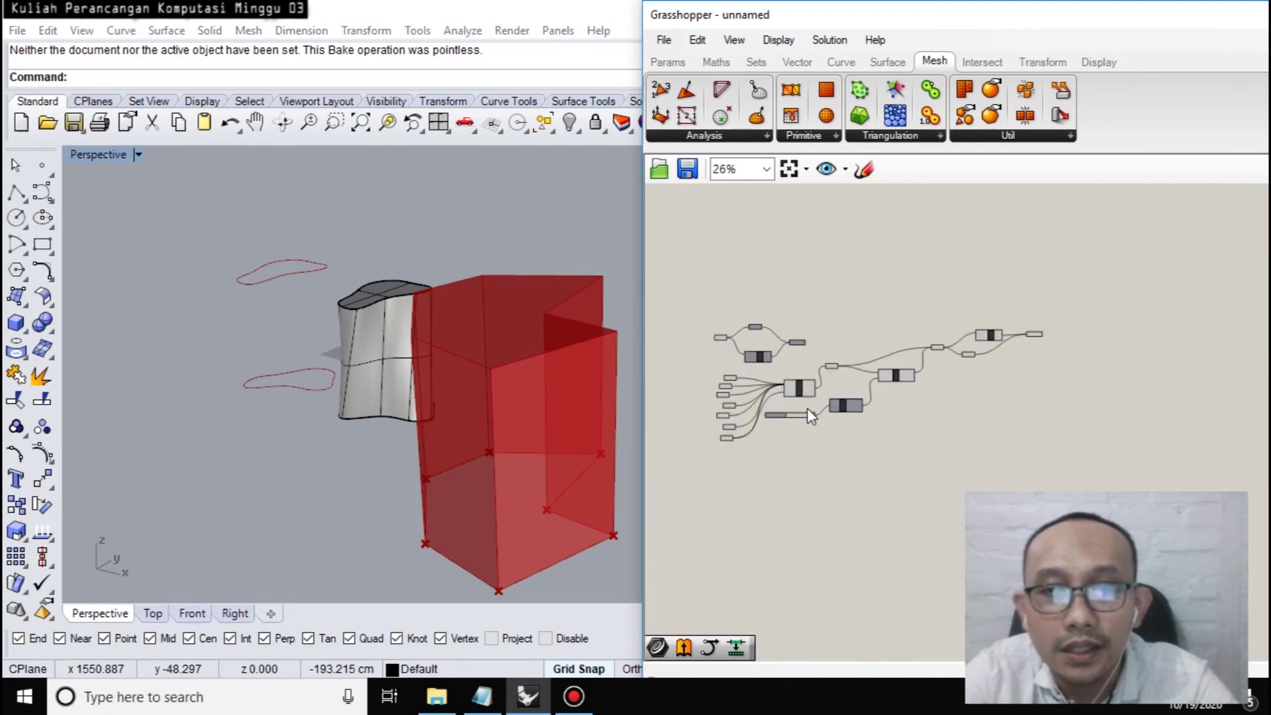
scroll(761, 432, up, 3)
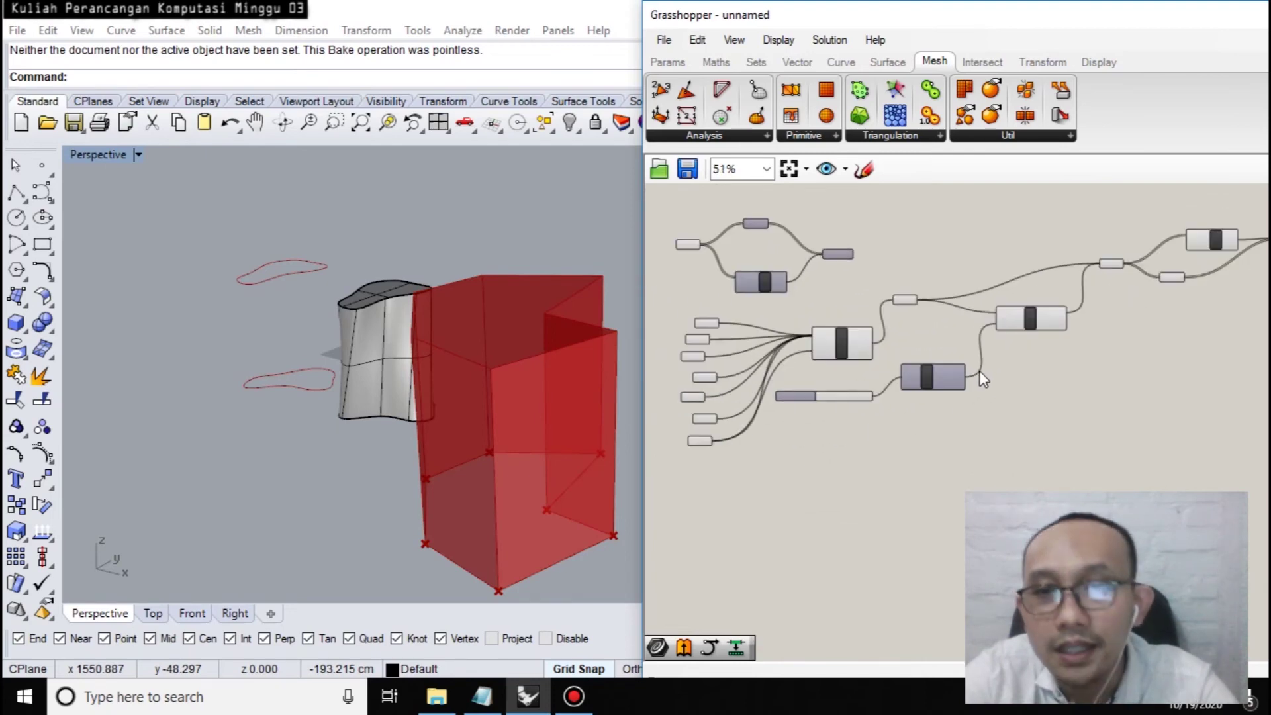
right_drag(1017, 365, 1090, 460)
drag(704, 264, 950, 401)
drag(839, 375, 802, 291)
scroll(931, 358, down, 2)
right_drag(931, 358, 932, 501)
scroll(819, 291, up, 5)
scroll(999, 238, down, 3)
scroll(1045, 316, up, 2)
scroll(844, 333, up, 2)
scroll(843, 333, down, 3)
scroll(890, 361, up, 1)
drag(986, 271, 741, 189)
Select the third Point parameter of the second tower's polyline and move its base corner outward on the ground plane.
right_drag(871, 484, 871, 484)
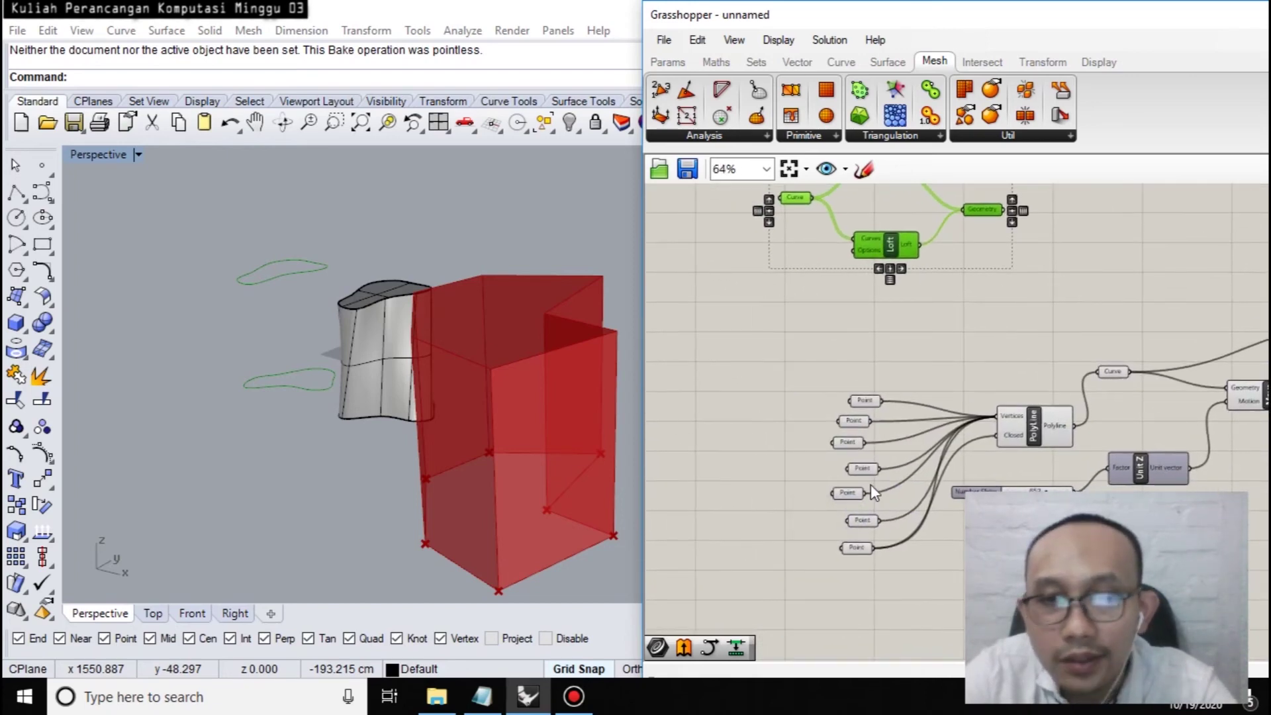
scroll(846, 442, up, 2)
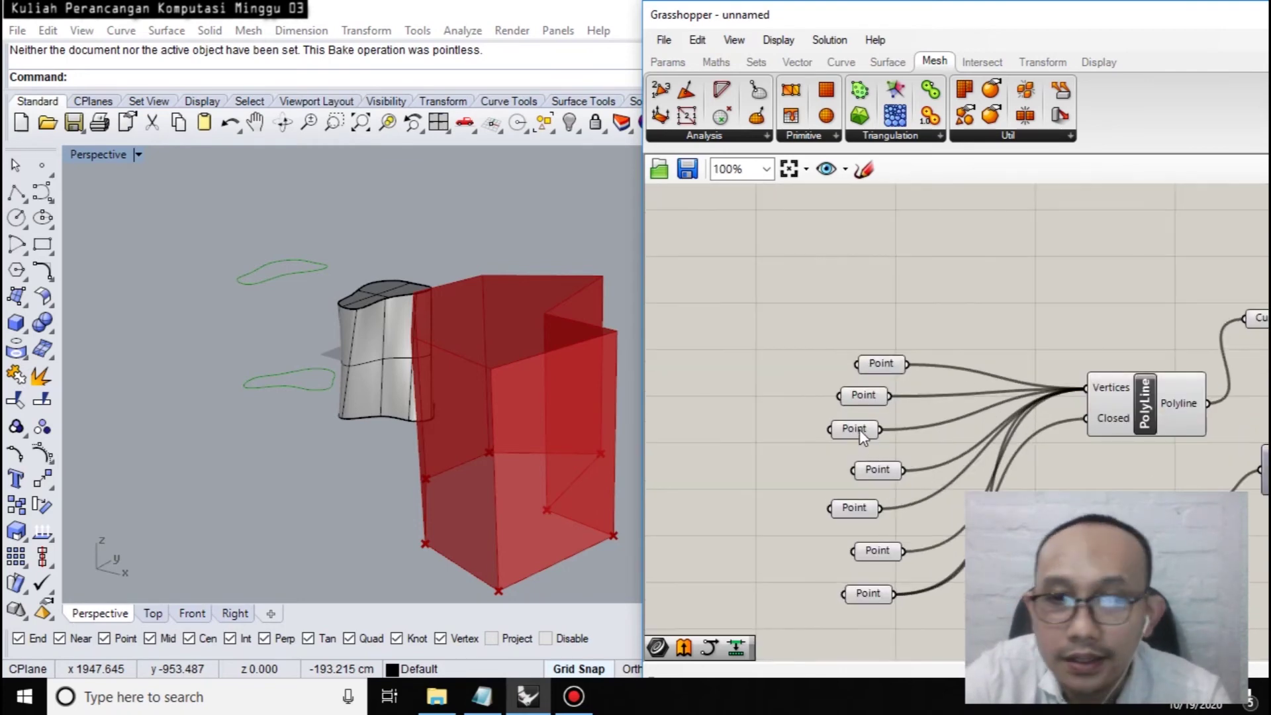
click(855, 429)
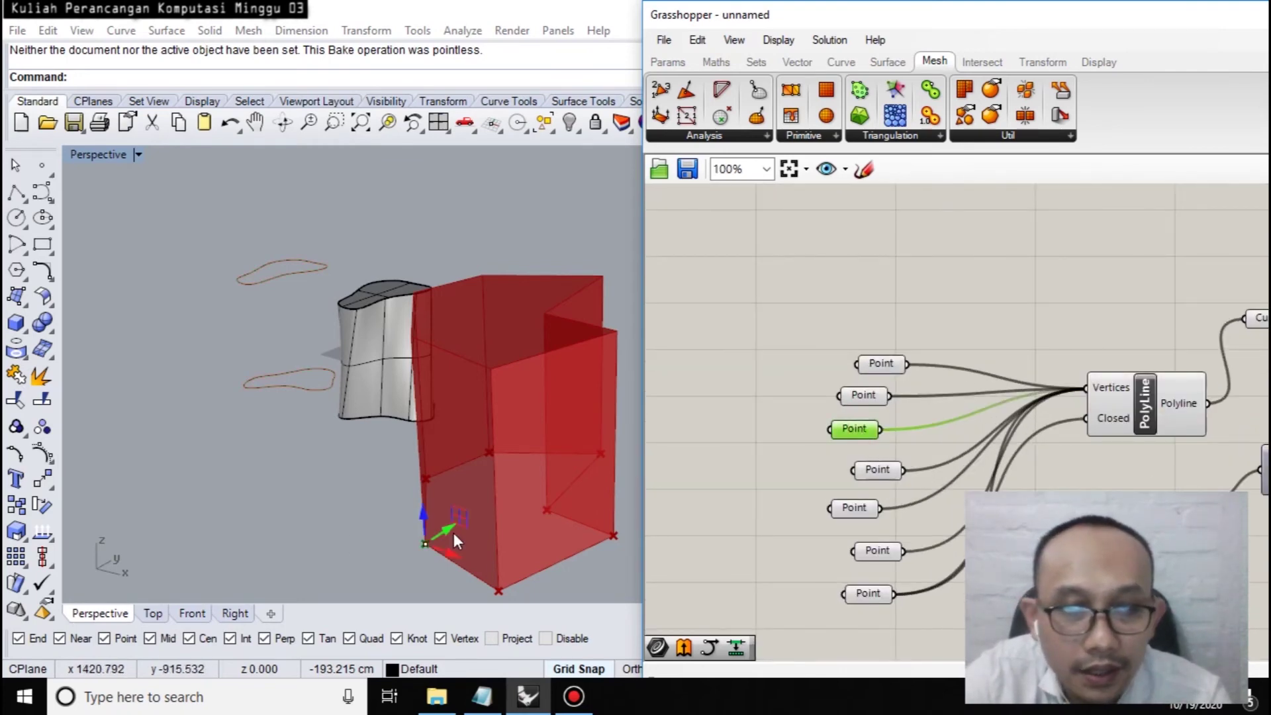
drag(424, 544, 391, 525)
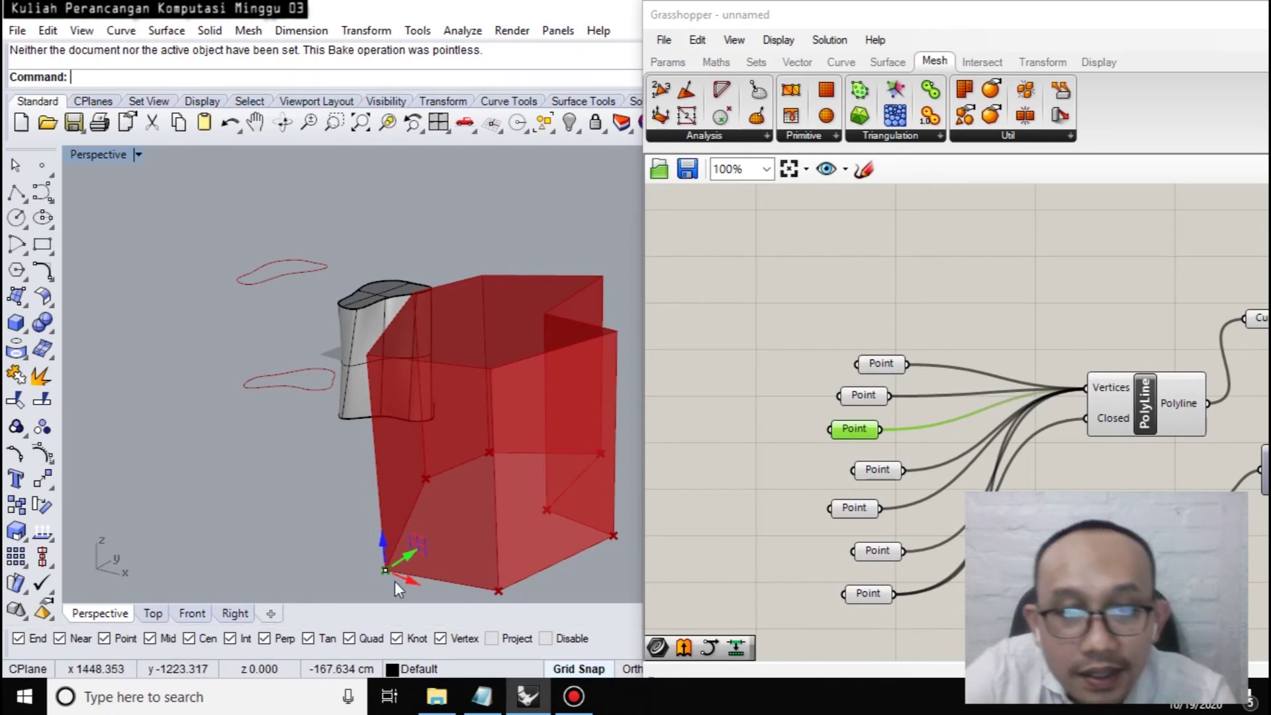
Raise the third point above the ground plane and shift it sideways to try a non-planar polyline.
drag(387, 570, 379, 492)
right_drag(448, 473, 338, 447)
drag(331, 424, 470, 477)
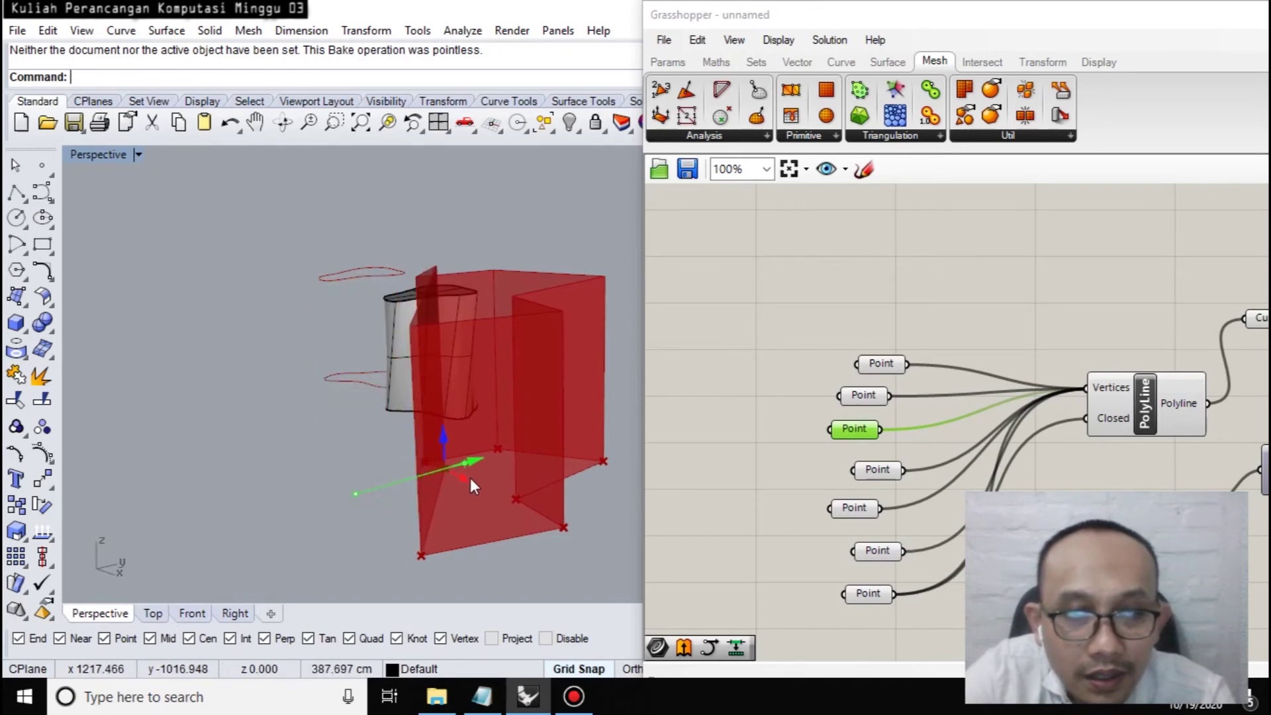
right_drag(470, 477, 518, 494)
drag(477, 439, 373, 476)
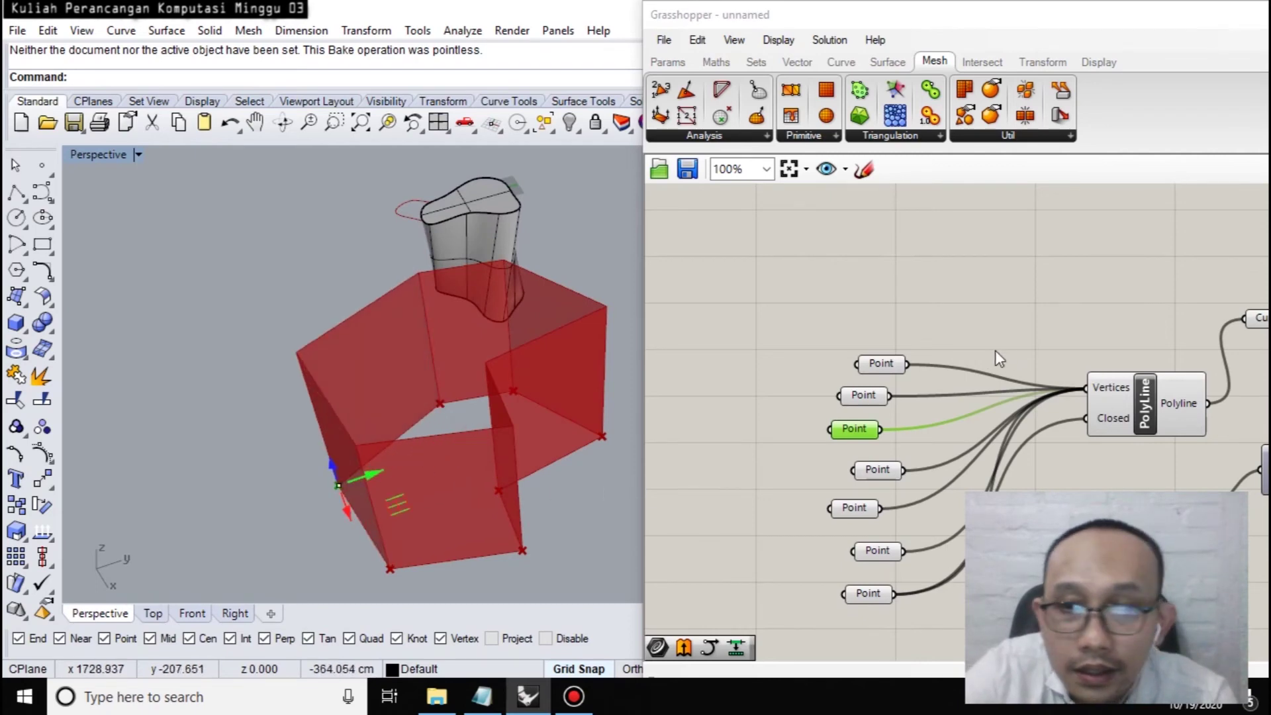
Examine the second tower's Geometry and Surface parameters and the tower's caps around the raised corner.
scroll(966, 349, down, 6)
scroll(1145, 316, up, 7)
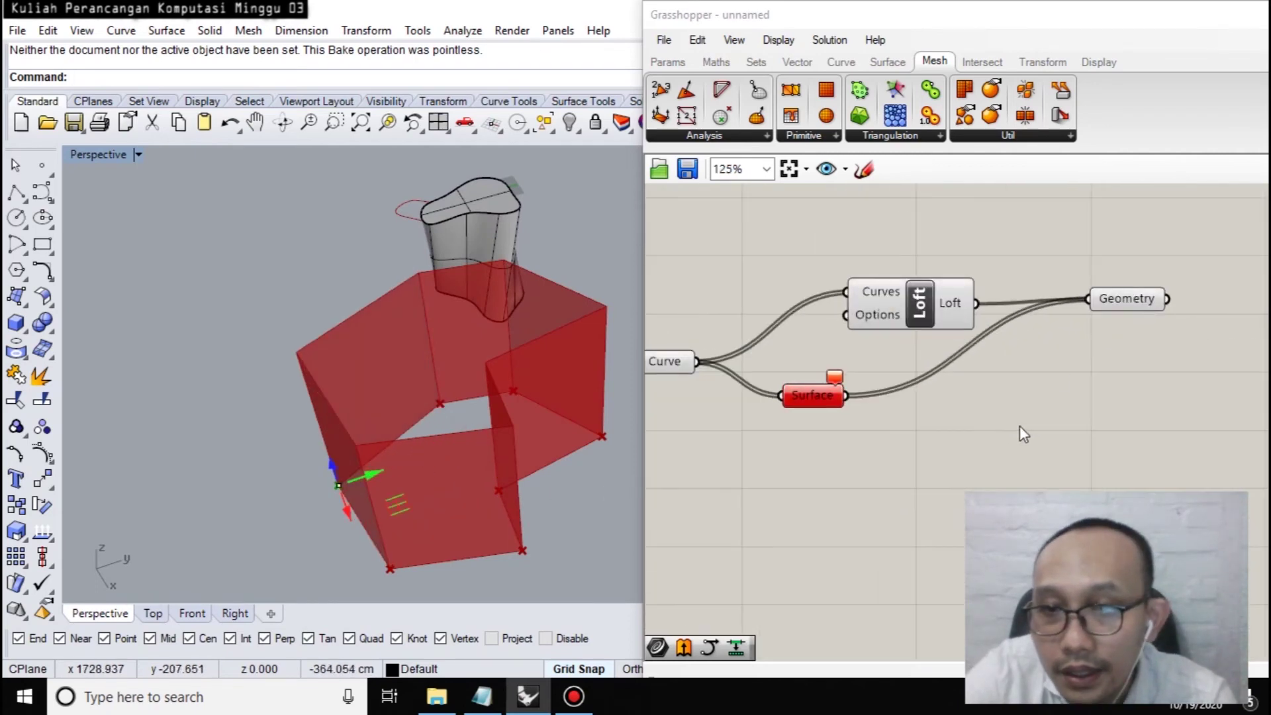
click(1129, 299)
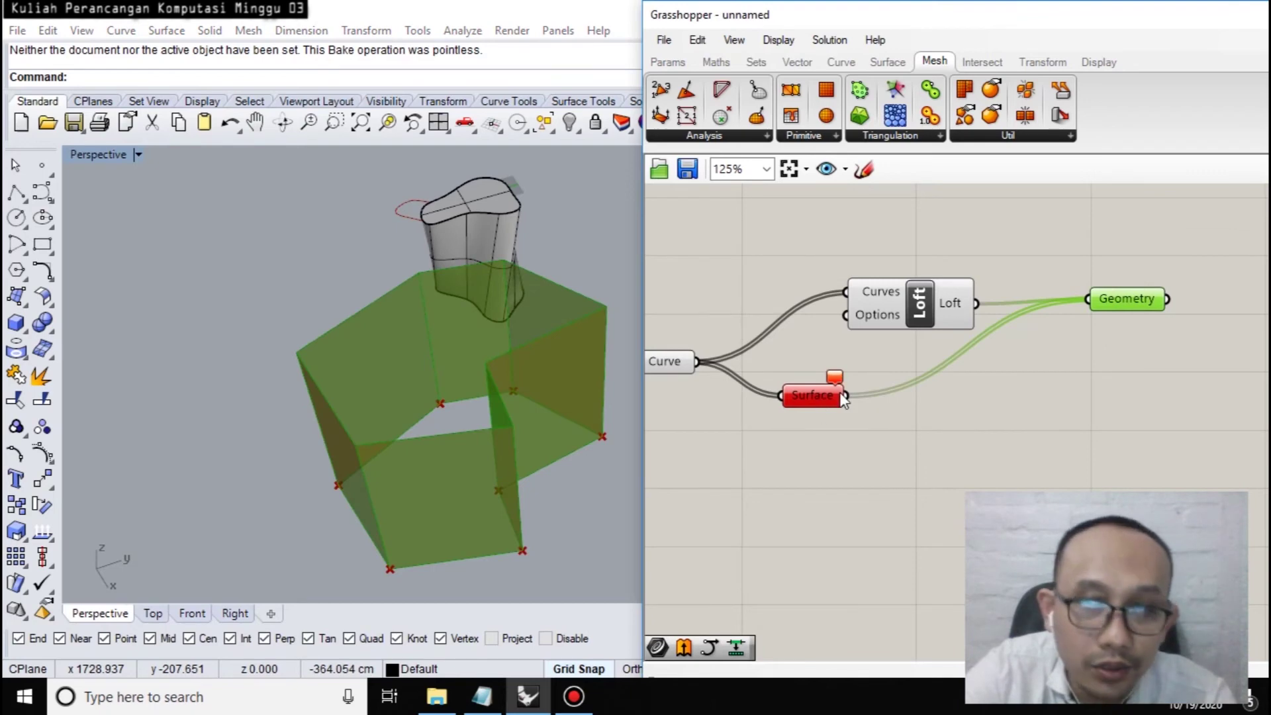
right_drag(382, 443, 359, 433)
click(816, 399)
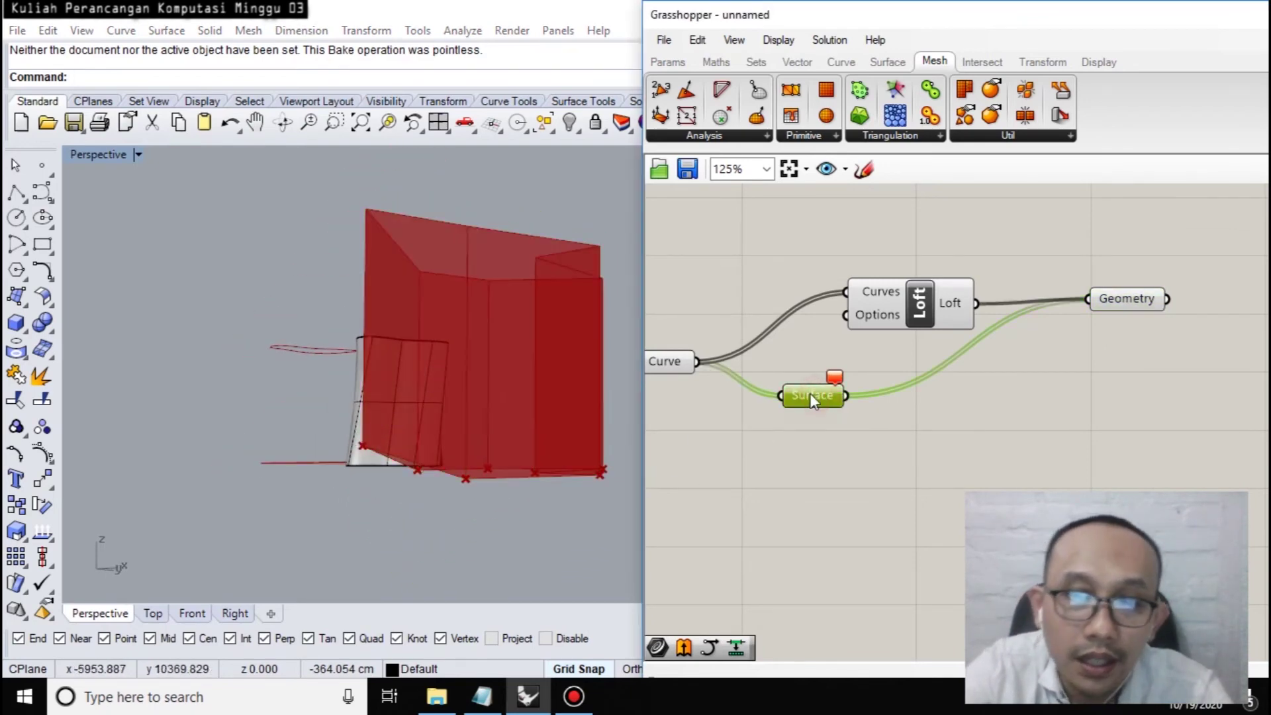
click(792, 465)
mouse_move(392, 498)
right_down()
mouse_move(439, 430)
mouse_move(382, 469)
mouse_move(373, 496)
right_up()
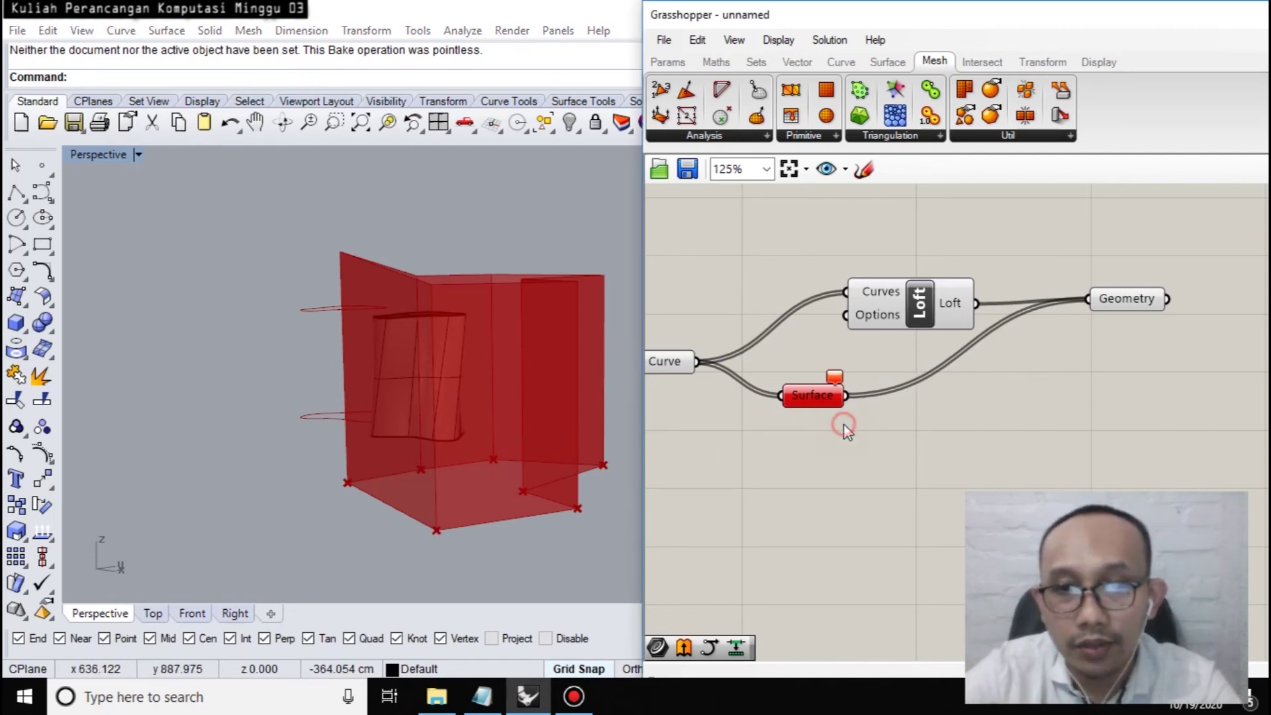
Undo the first tower's bake and the raising of the third point, and highlight the Surface parameter to check the caps.
key(ctrl+z)
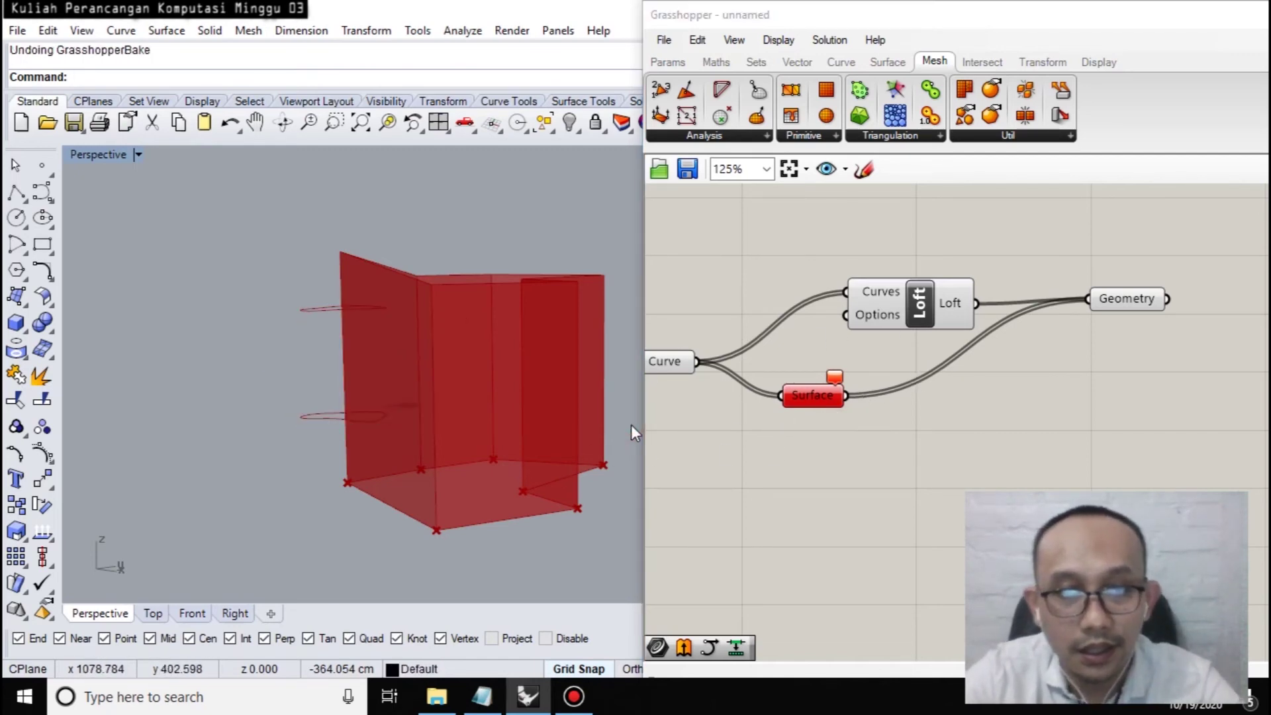
right_drag(475, 434, 491, 454)
click(884, 456)
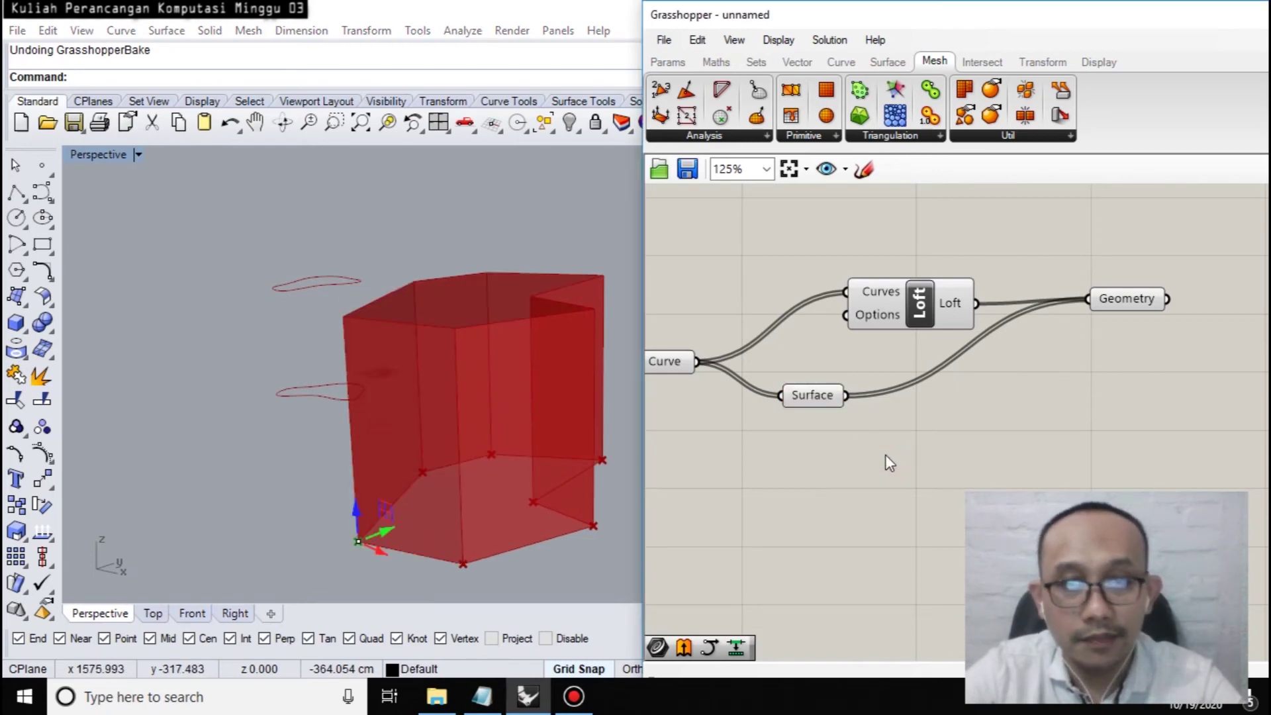
right_drag(383, 440, 463, 474)
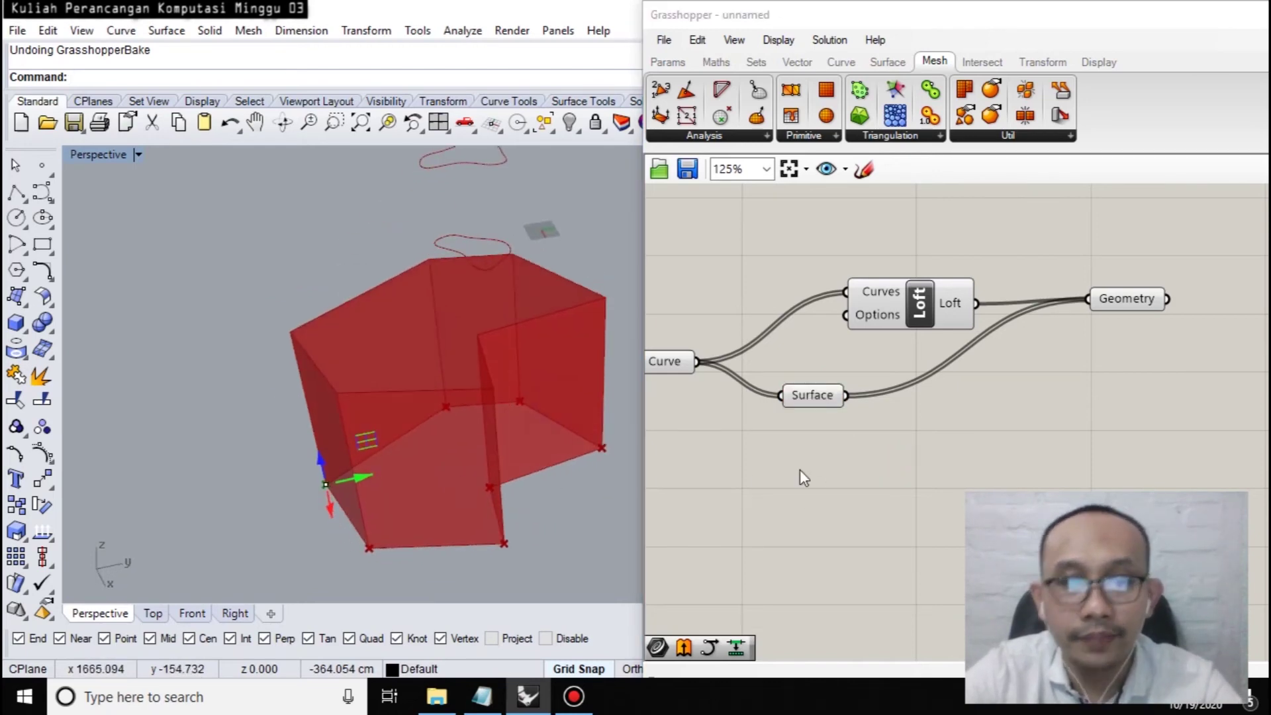
click(828, 400)
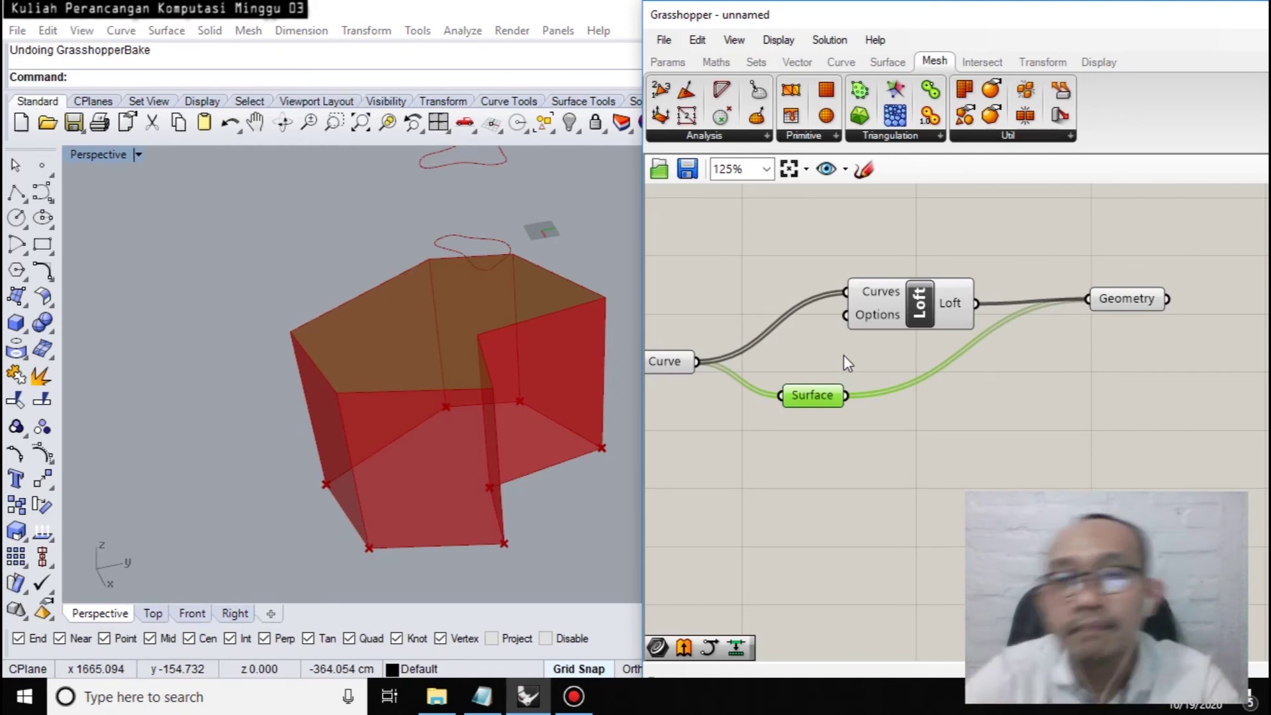
click(1059, 456)
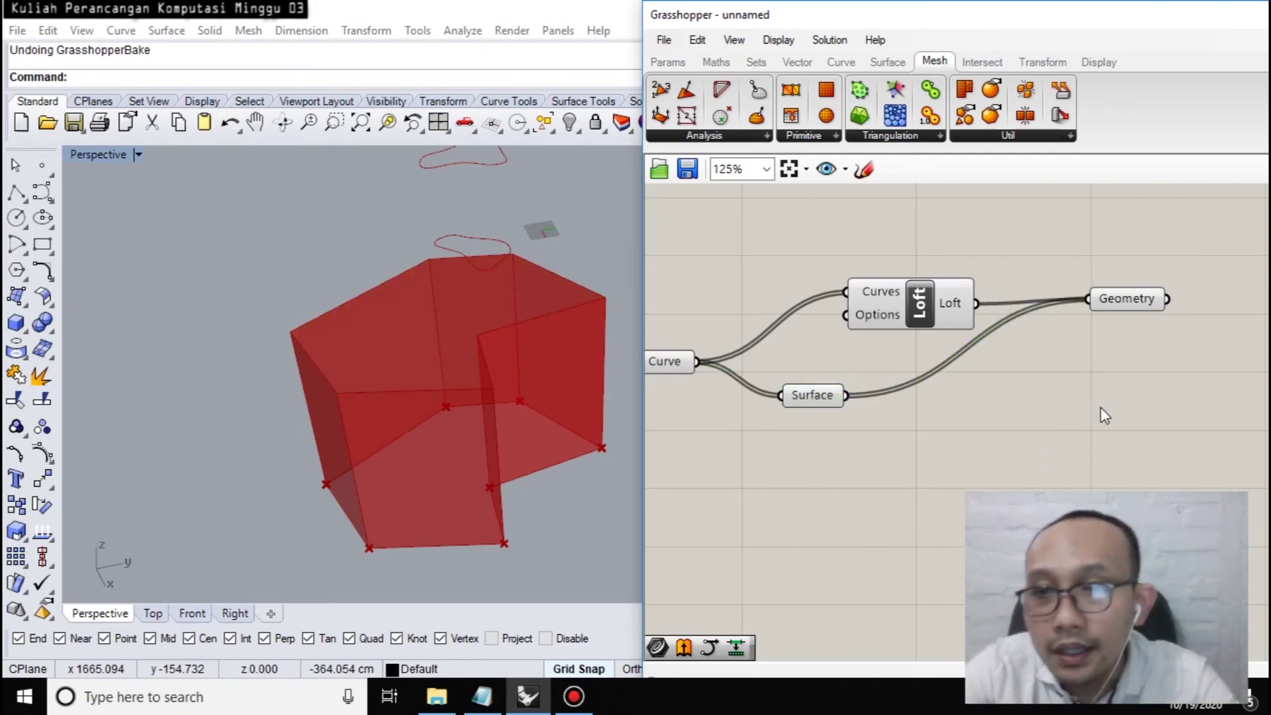
Bake the second tower's Geometry parameter into the Rhino model.
click(1139, 302)
right_click(1138, 303)
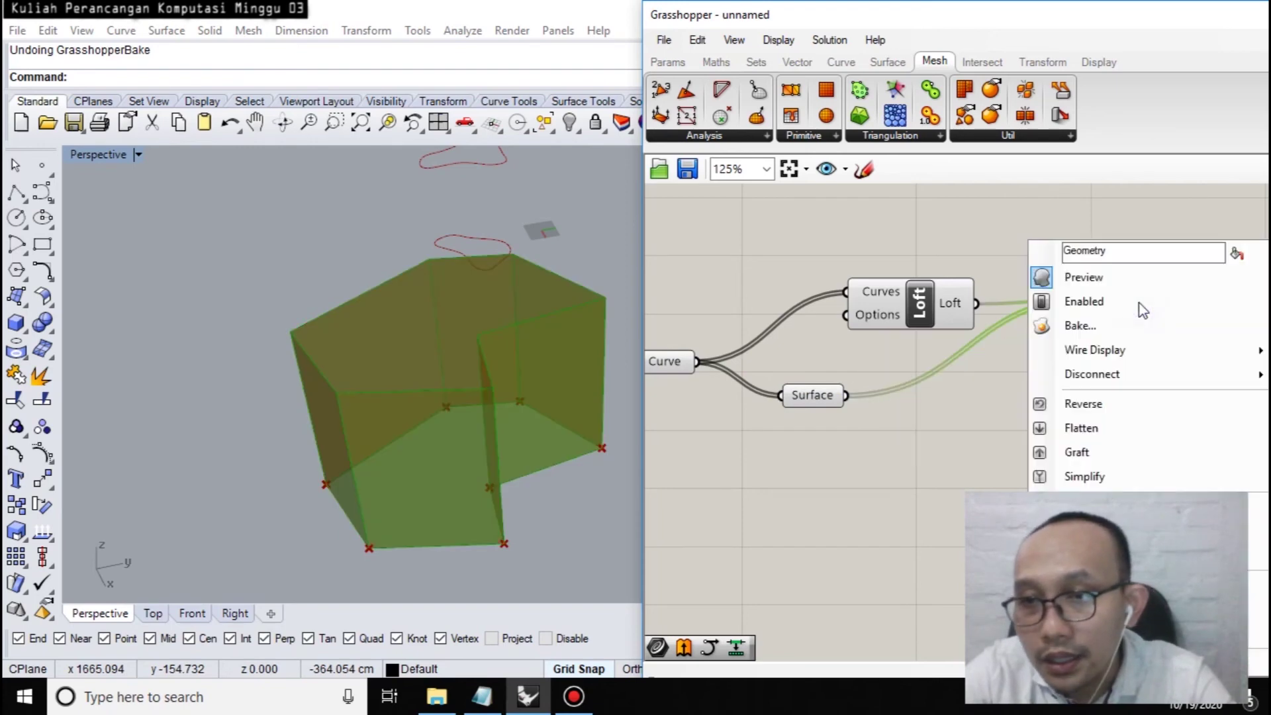
click(1073, 324)
key(Return)
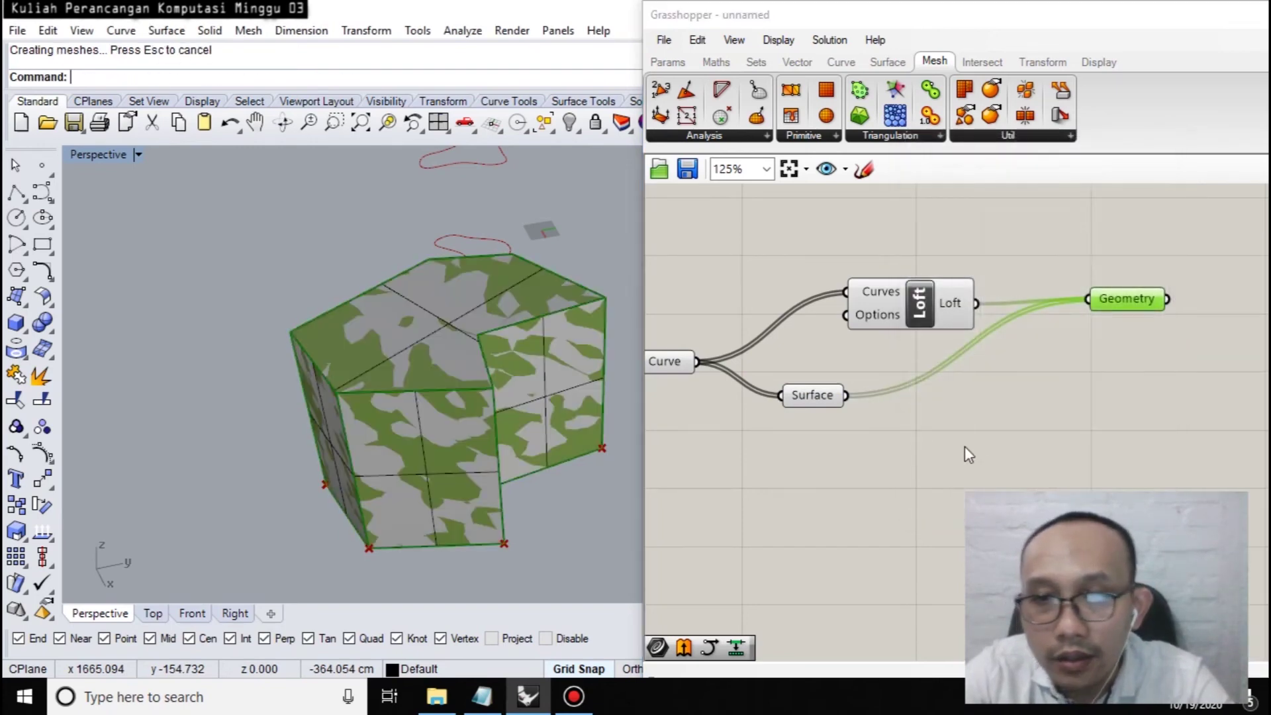
Select the baked tower's top cap and its wall polysurface in turn to check that they are separate objects.
click(477, 298)
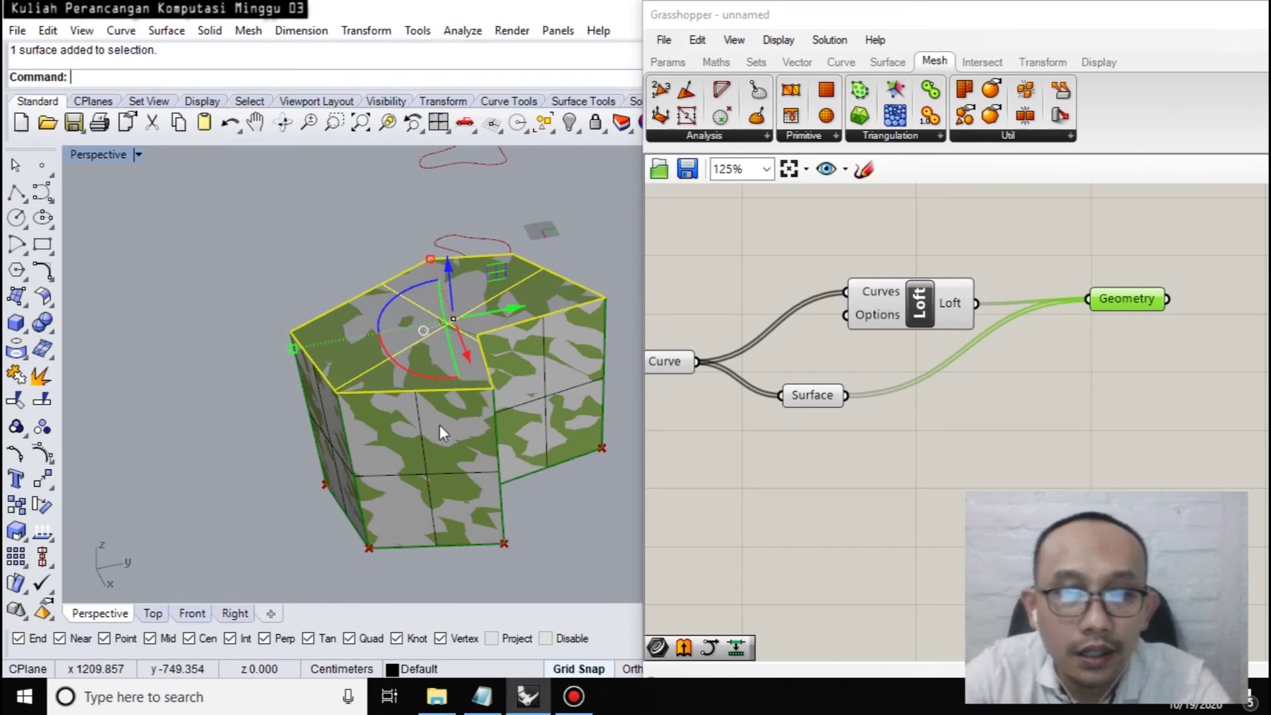
right_drag(538, 438, 578, 359)
click(579, 351)
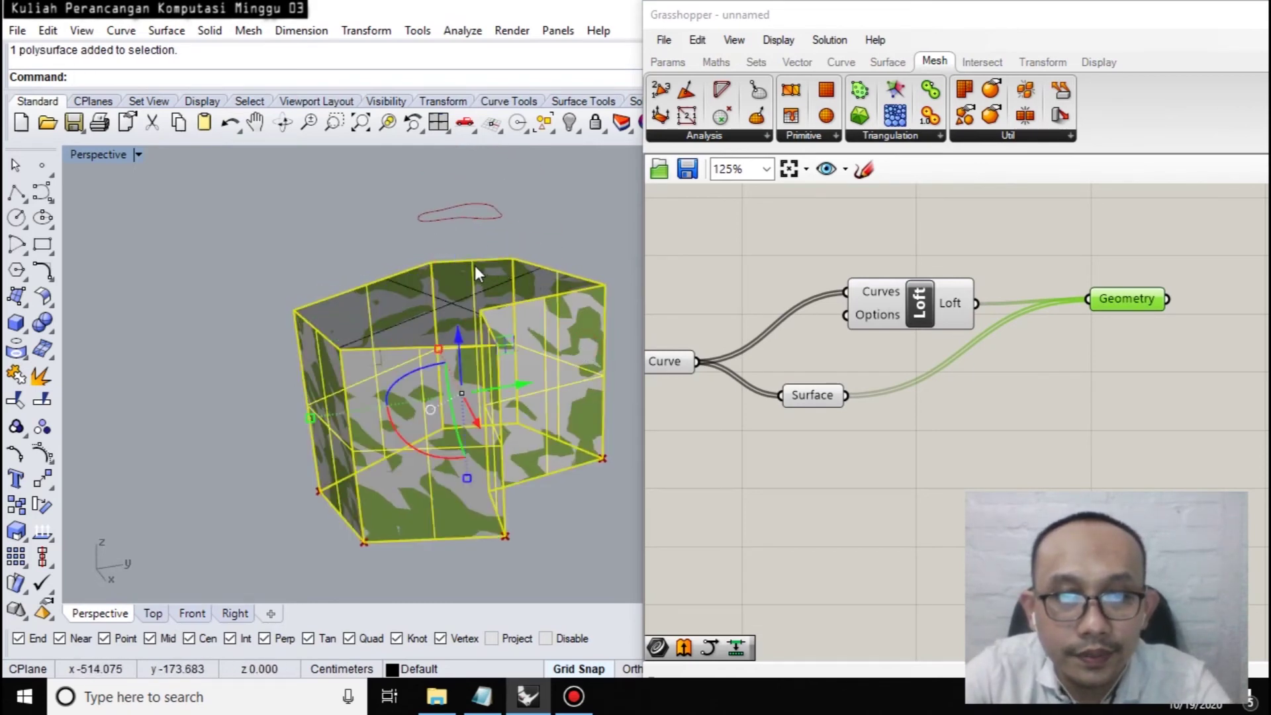
ctrl+click(503, 270)
click(547, 287)
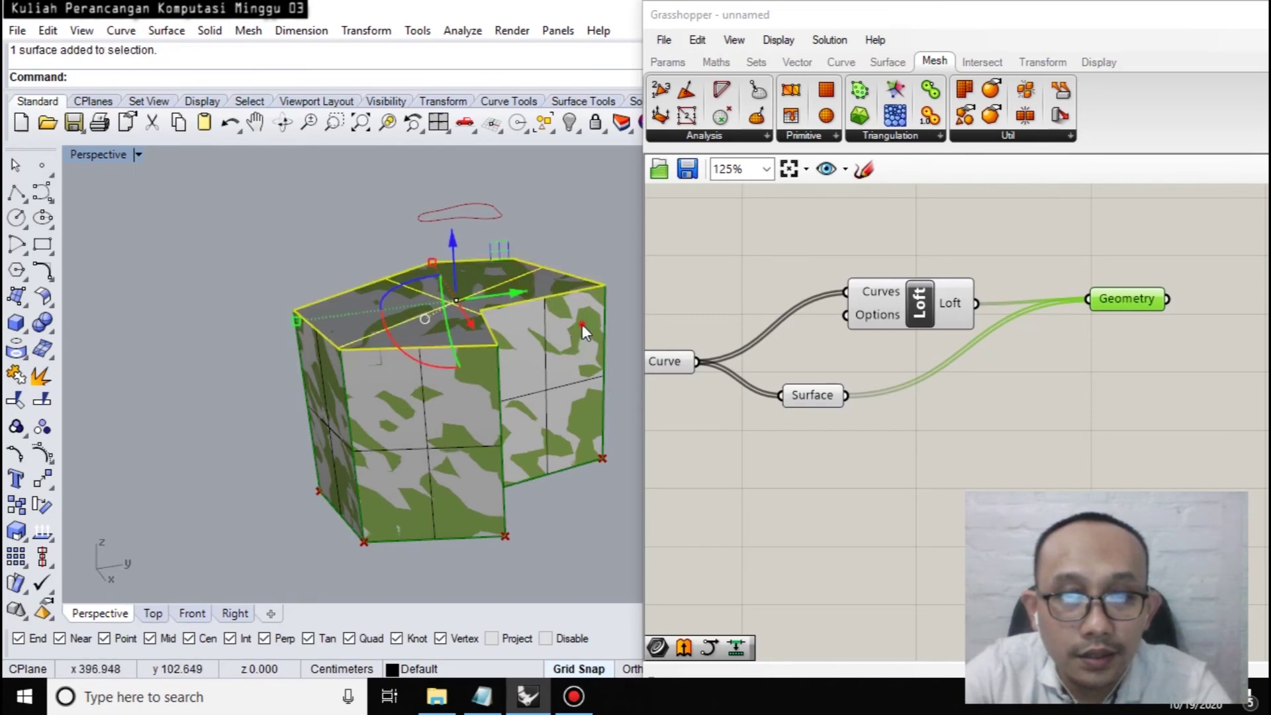
click(603, 305)
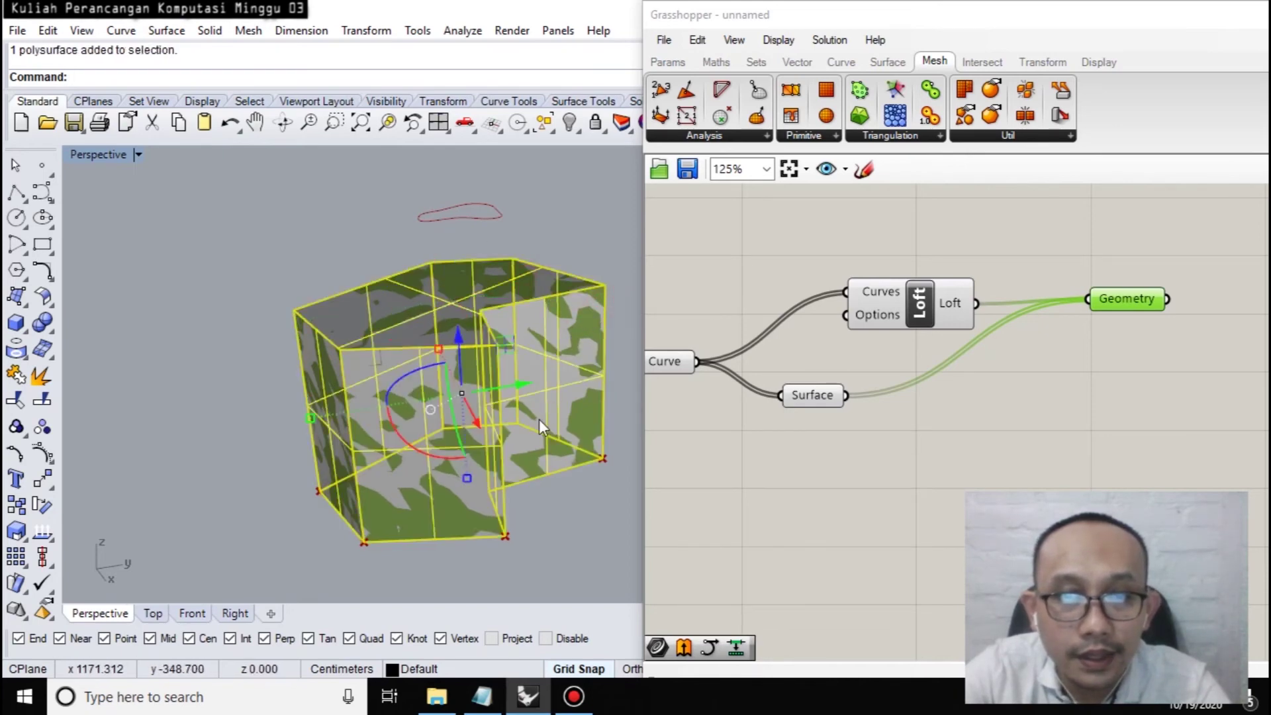
Move the baked tower away from its Grasshopper preview and select its cap surfaces for inspection.
right_drag(539, 420, 559, 209)
click(489, 364)
right_drag(502, 352, 513, 324)
drag(456, 344, 199, 499)
click(364, 247)
scroll(516, 397, up, 1)
right_drag(536, 395, 417, 391)
click(370, 232)
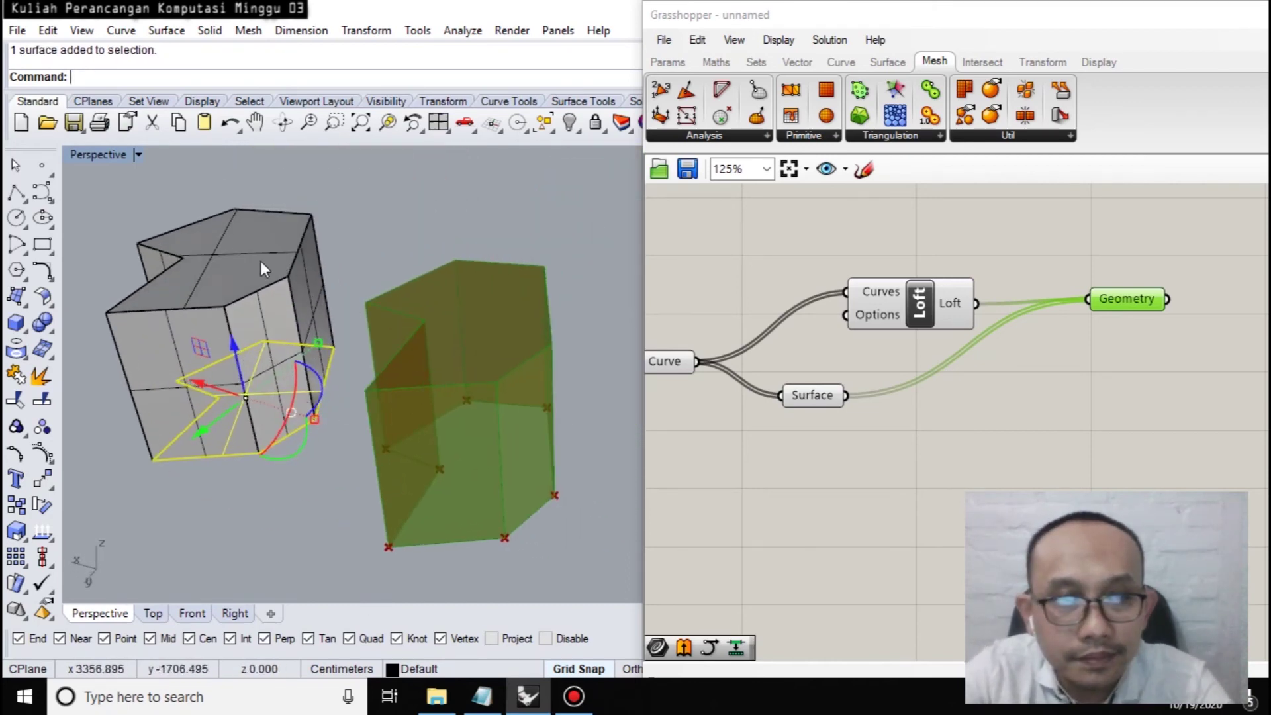
Delete the baked tower's cap surfaces and wall polysurface from the Rhino model.
key(Delete)
right_drag(272, 301, 439, 326)
click(407, 263)
click(451, 265)
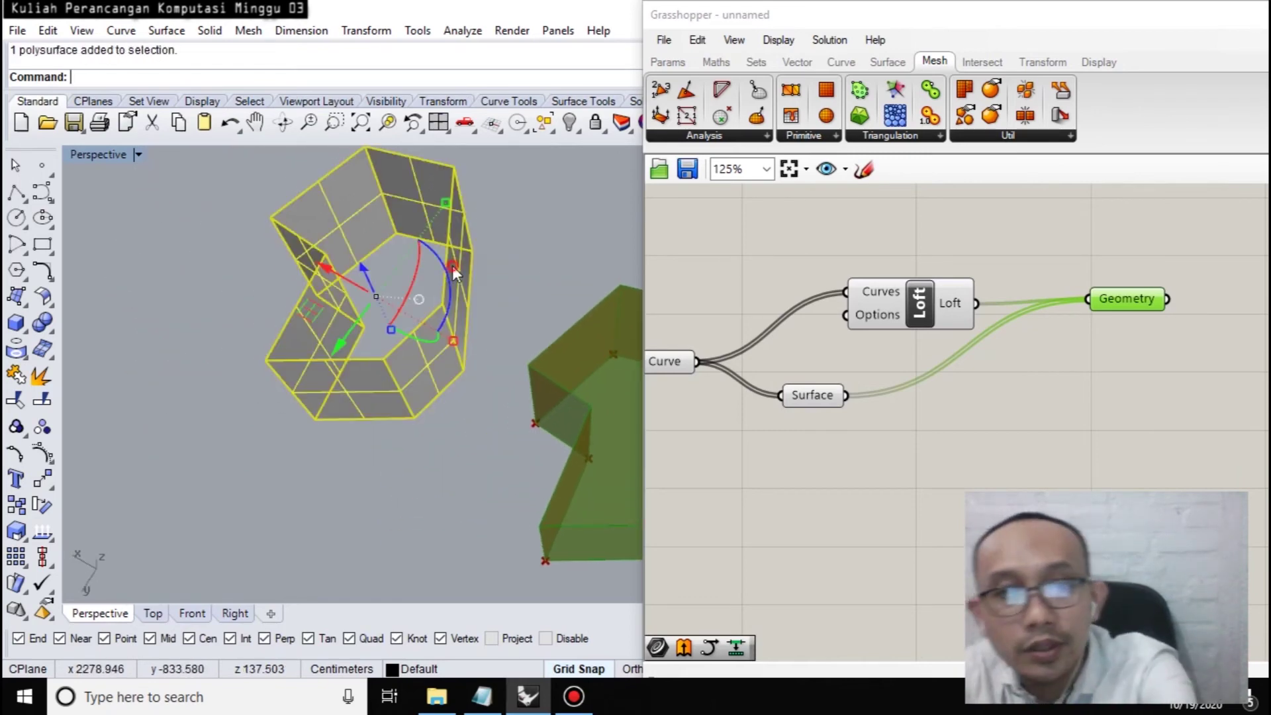
key(Delete)
Switch to the Notepad lesson outline and highlight "loft" and "pipe" in the third item.
click(485, 702)
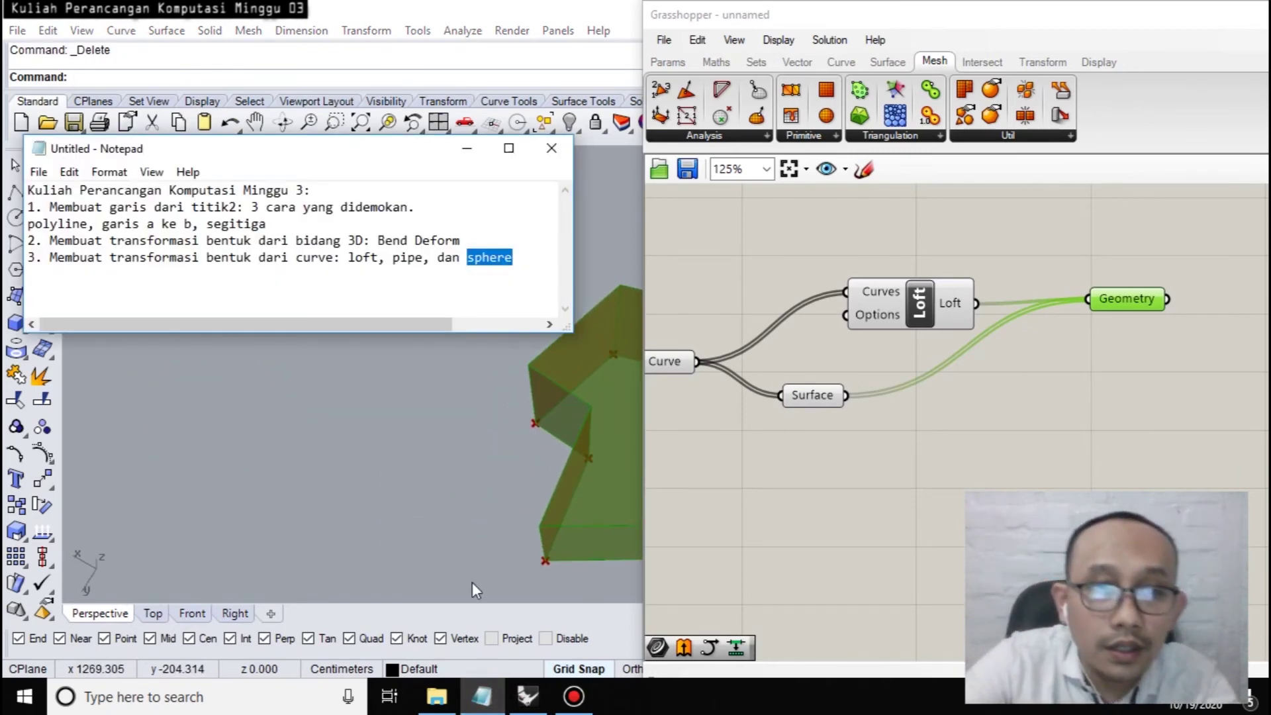
drag(349, 257, 380, 258)
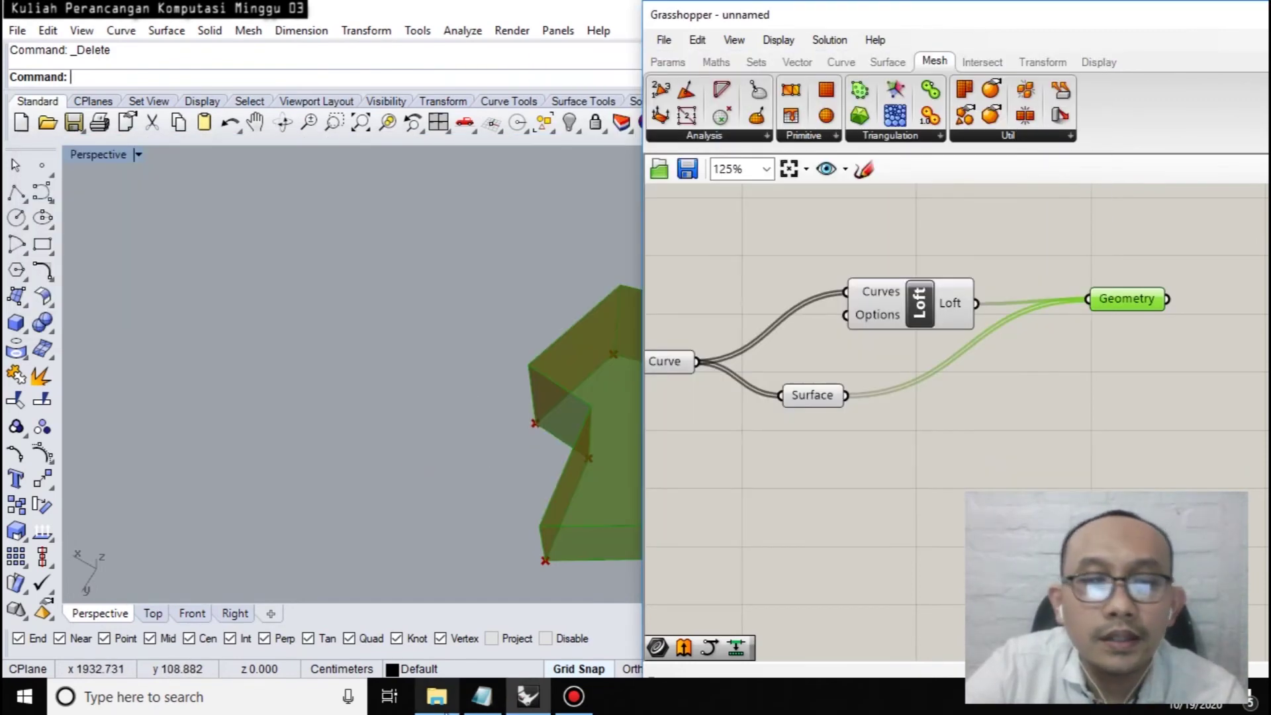
click(482, 696)
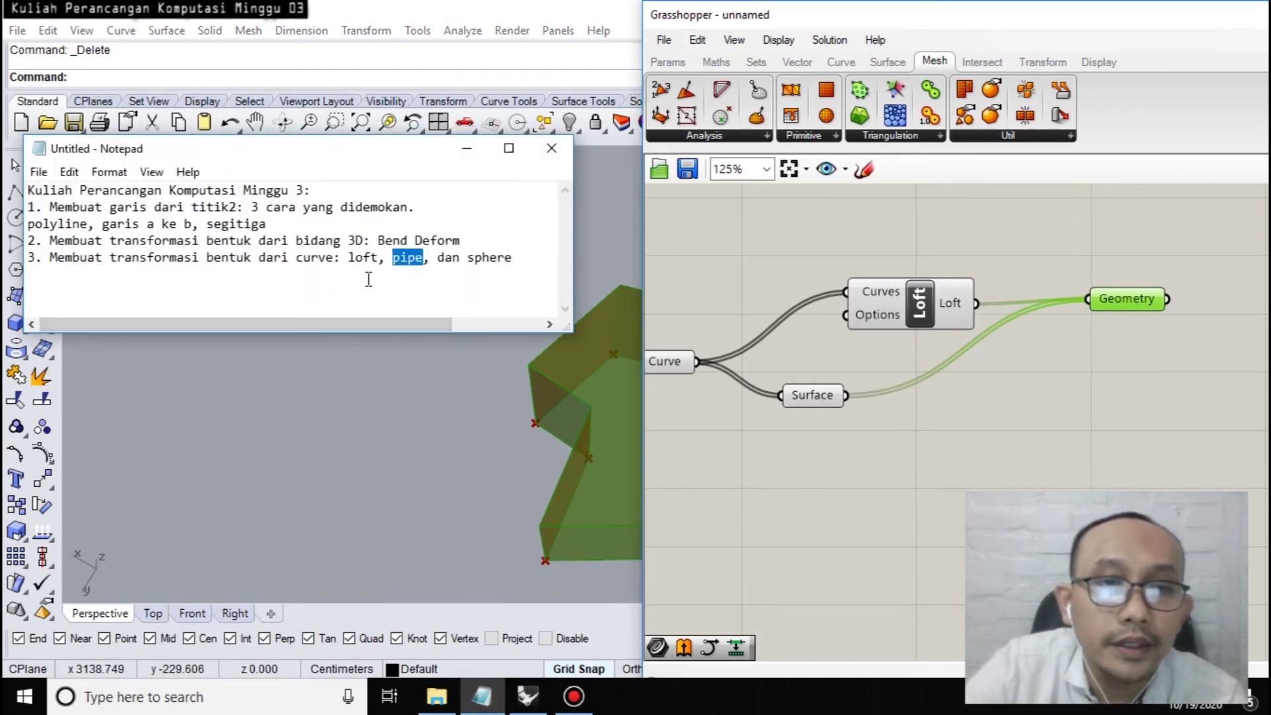
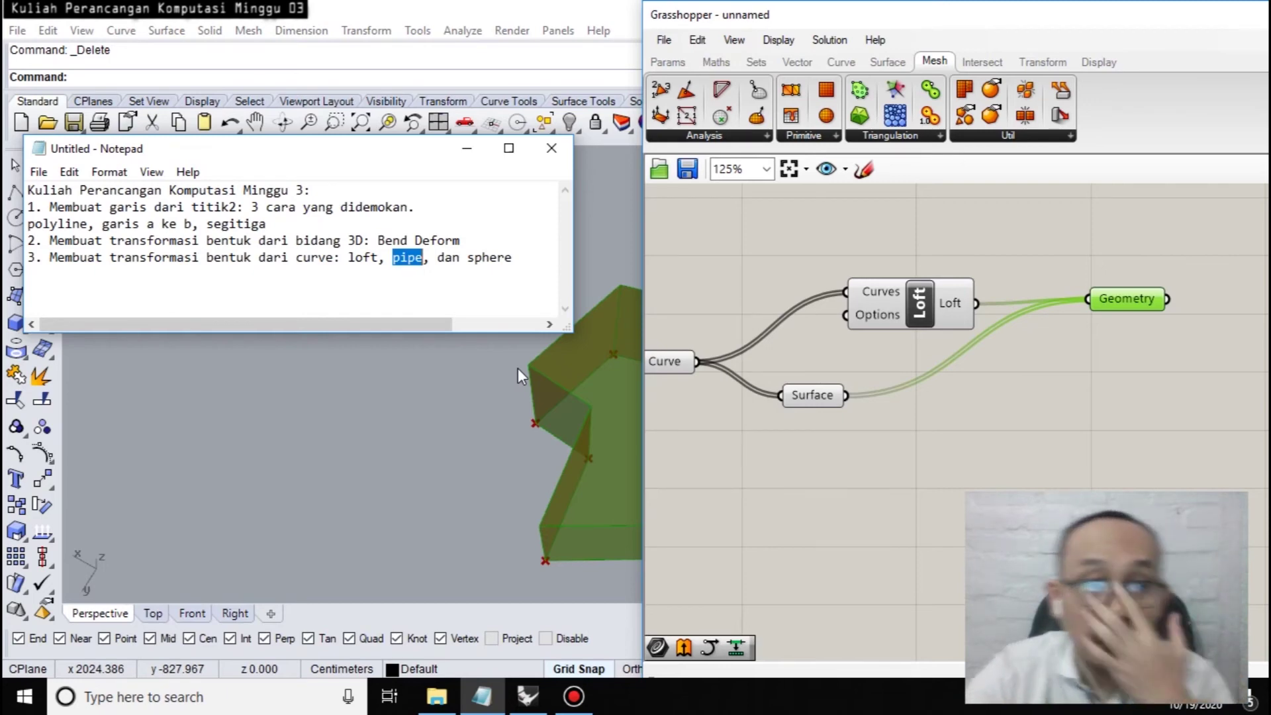
Return to Grasshopper, select both towers' complete definitions on the canvas and delete them.
click(801, 494)
scroll(799, 422, down, 5)
right_drag(397, 523, 443, 428)
scroll(443, 429, down, 5)
scroll(521, 498, up, 3)
scroll(884, 431, up, 2)
click(885, 432)
scroll(498, 491, down, 3)
scroll(530, 410, up, 2)
scroll(996, 431, down, 3)
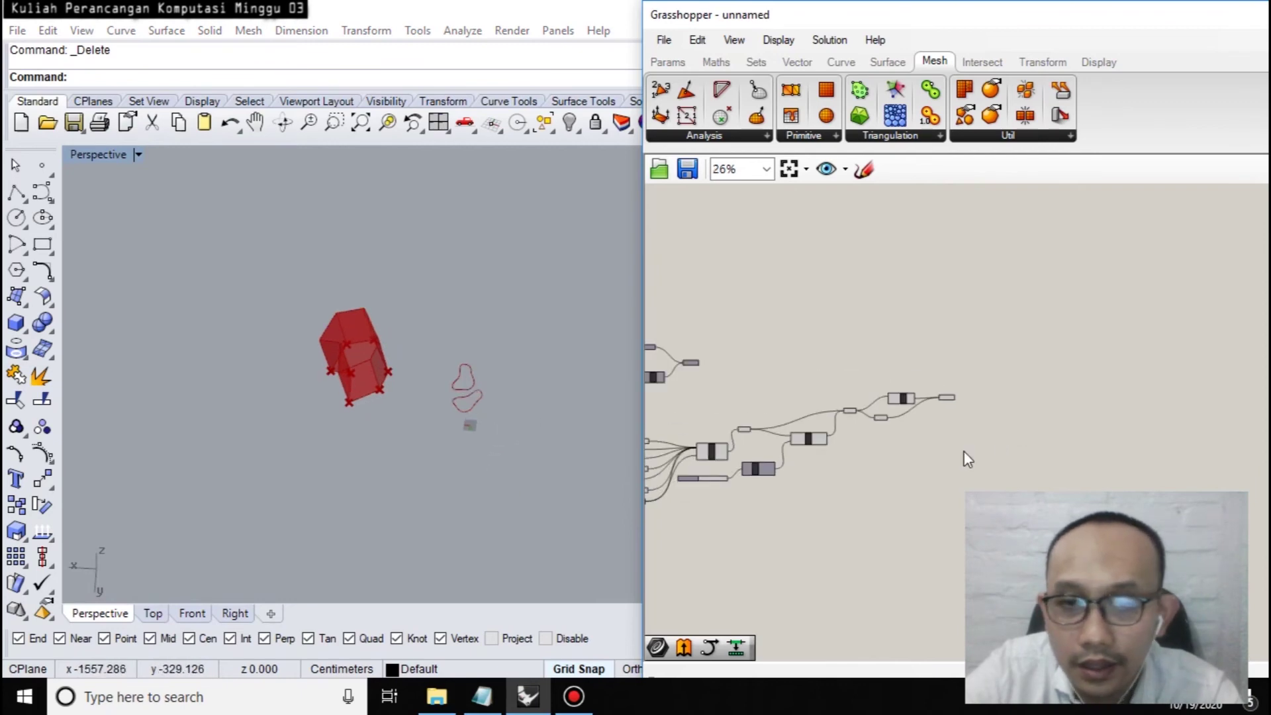
scroll(911, 474, down, 3)
drag(763, 388, 1112, 556)
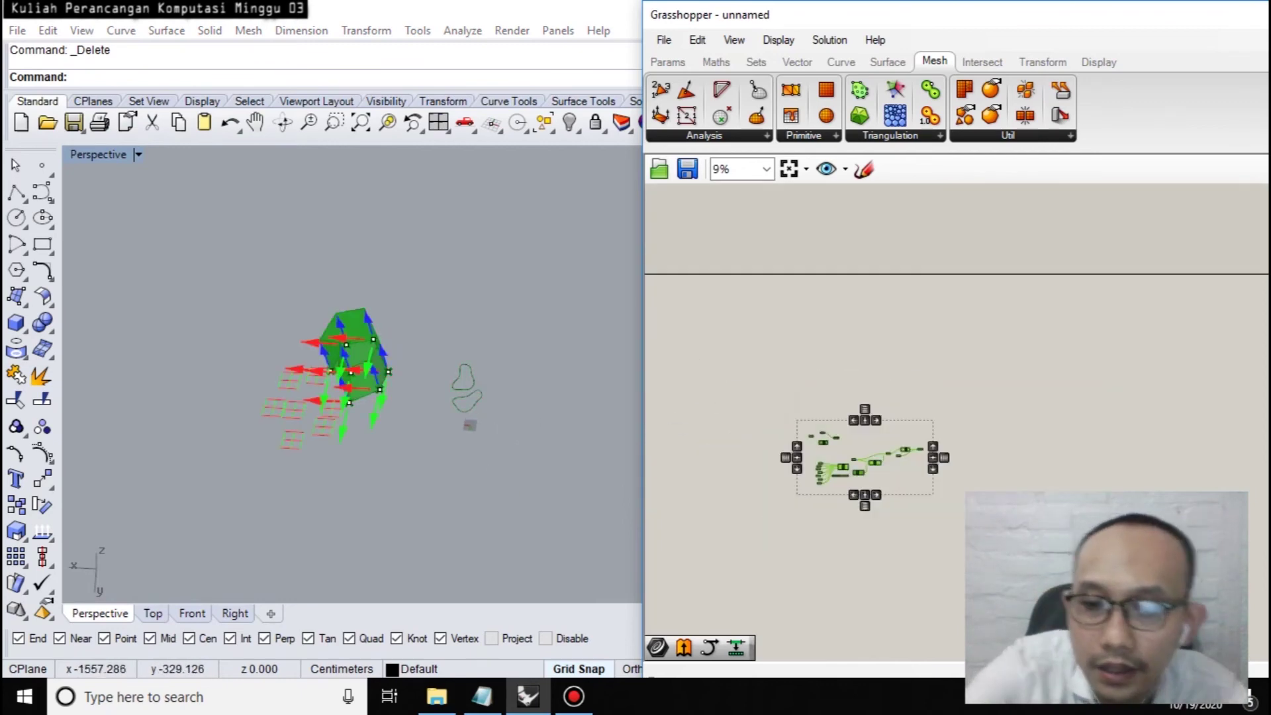
key(Delete)
Delete the two closed freeform curves from the Rhino model.
scroll(461, 402, up, 4)
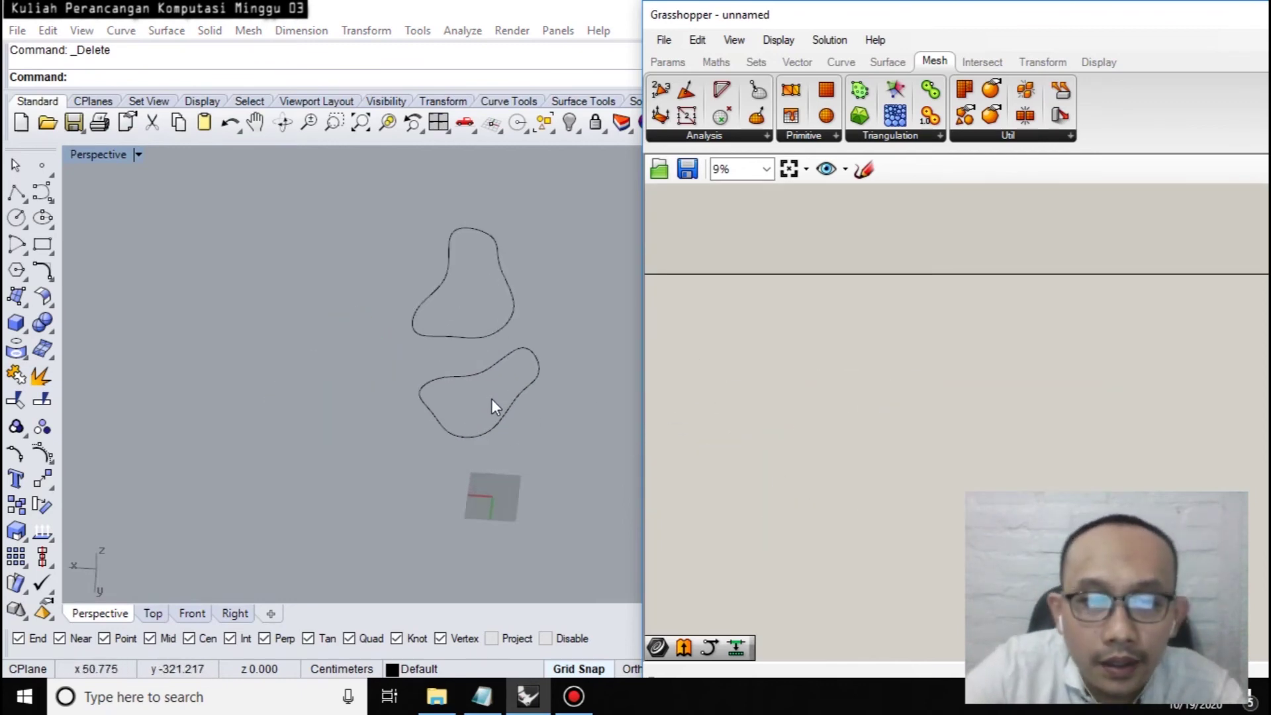
click(518, 403)
key(Delete)
click(507, 325)
key(Delete)
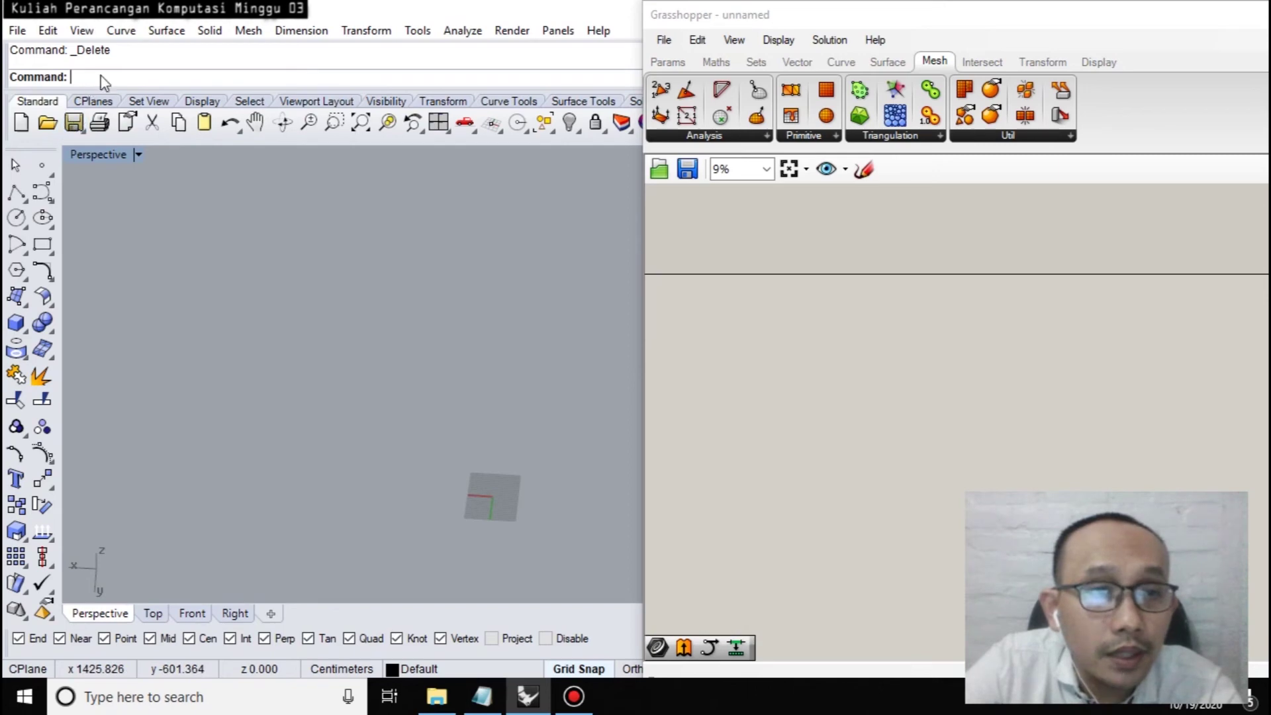
Draw a single straight line on the construction plane, crossing the green Y axis roughly parallel to the red X axis.
click(126, 30)
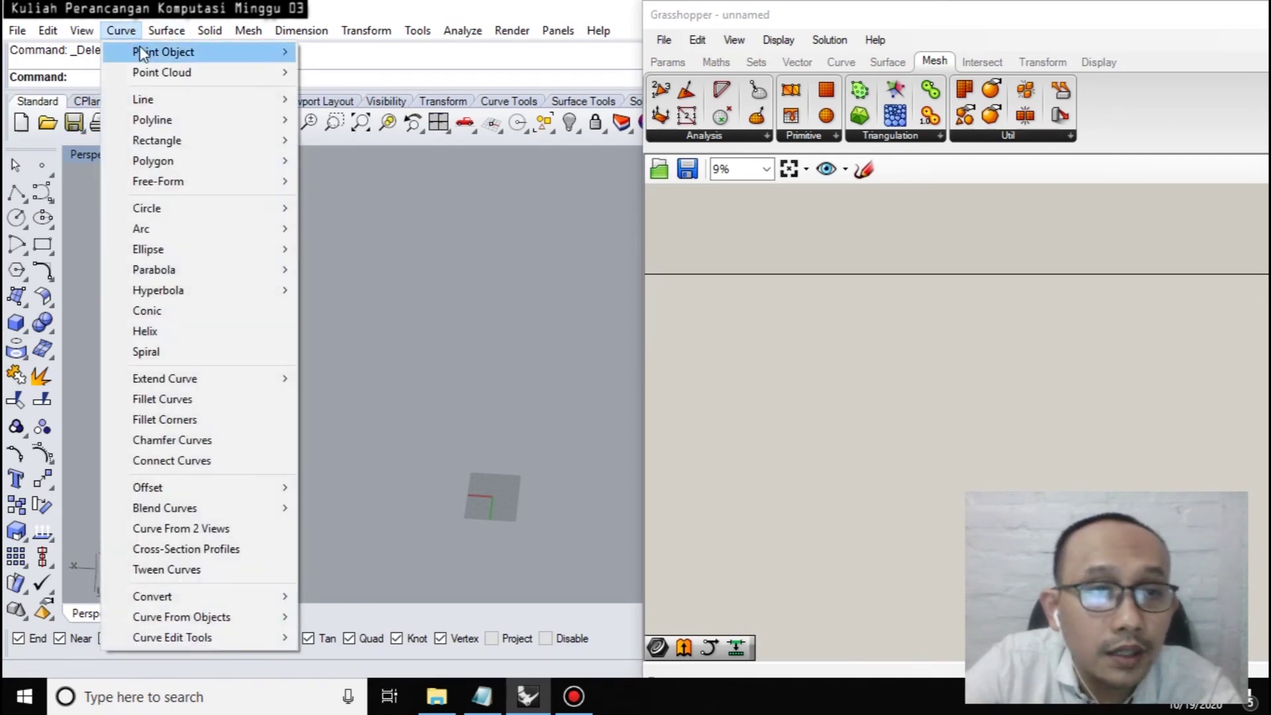
mouse_move(169, 99)
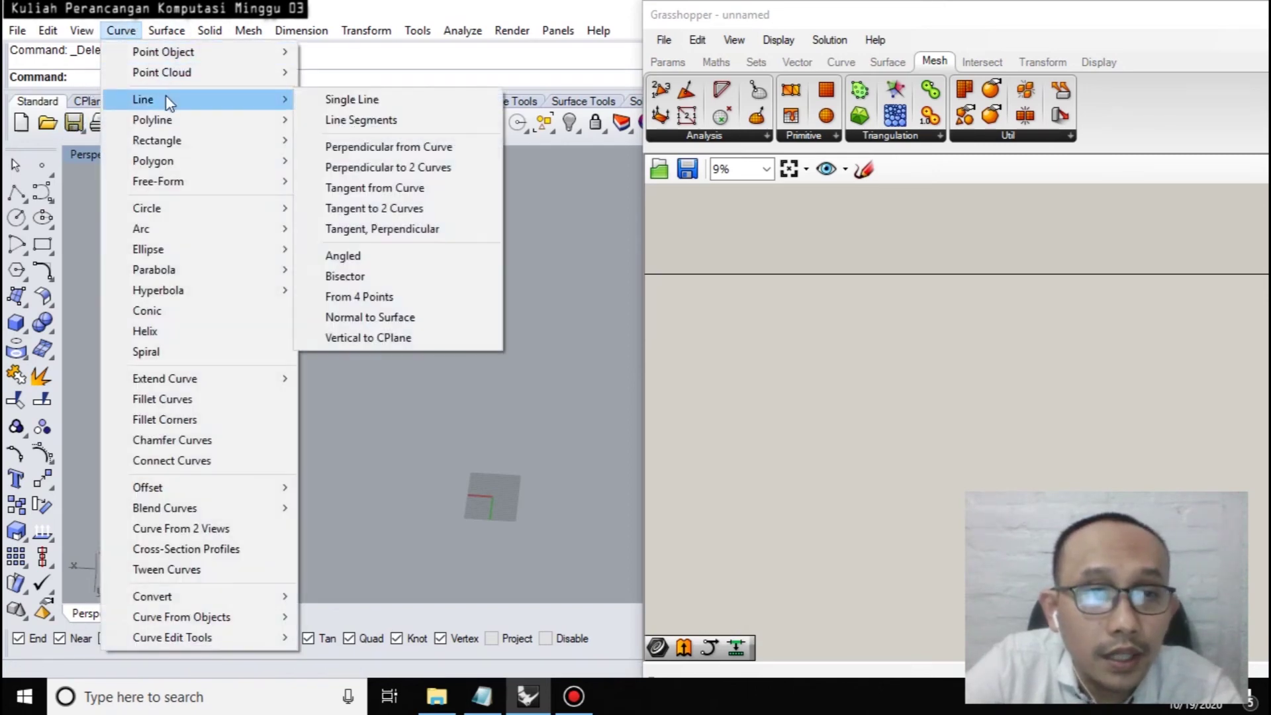
click(343, 106)
scroll(482, 525, up, 5)
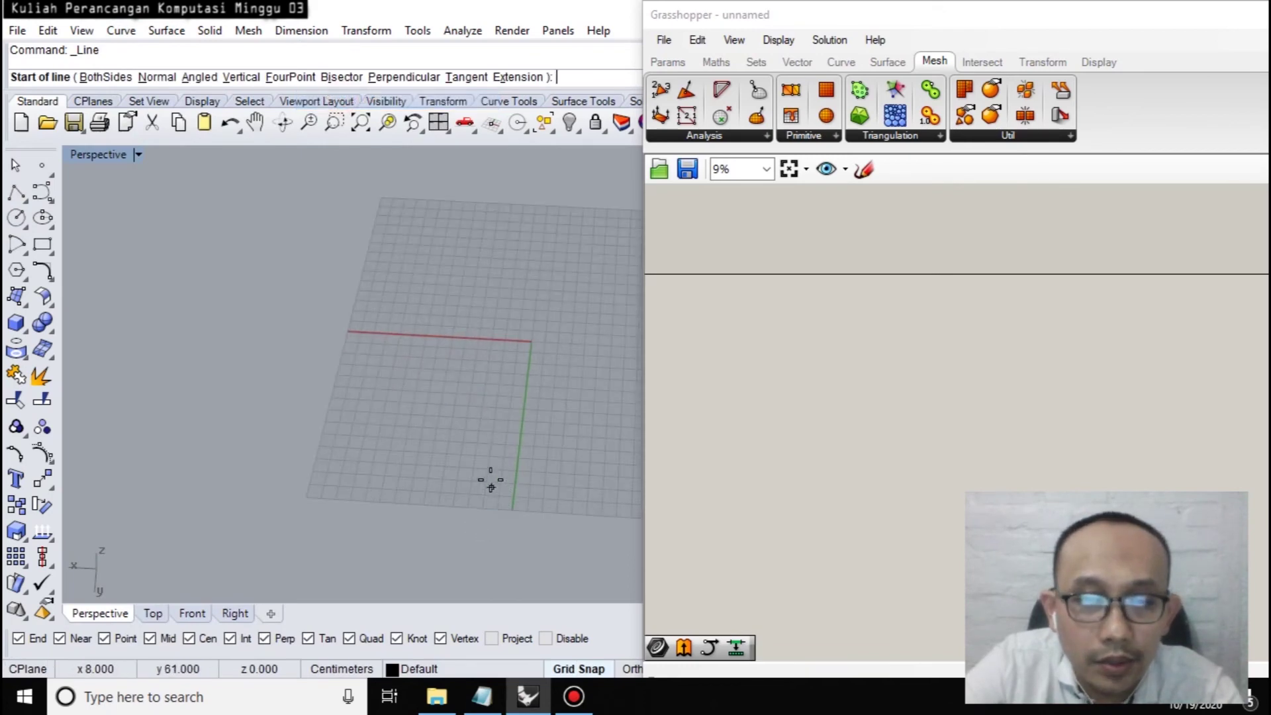
click(395, 438)
click(626, 451)
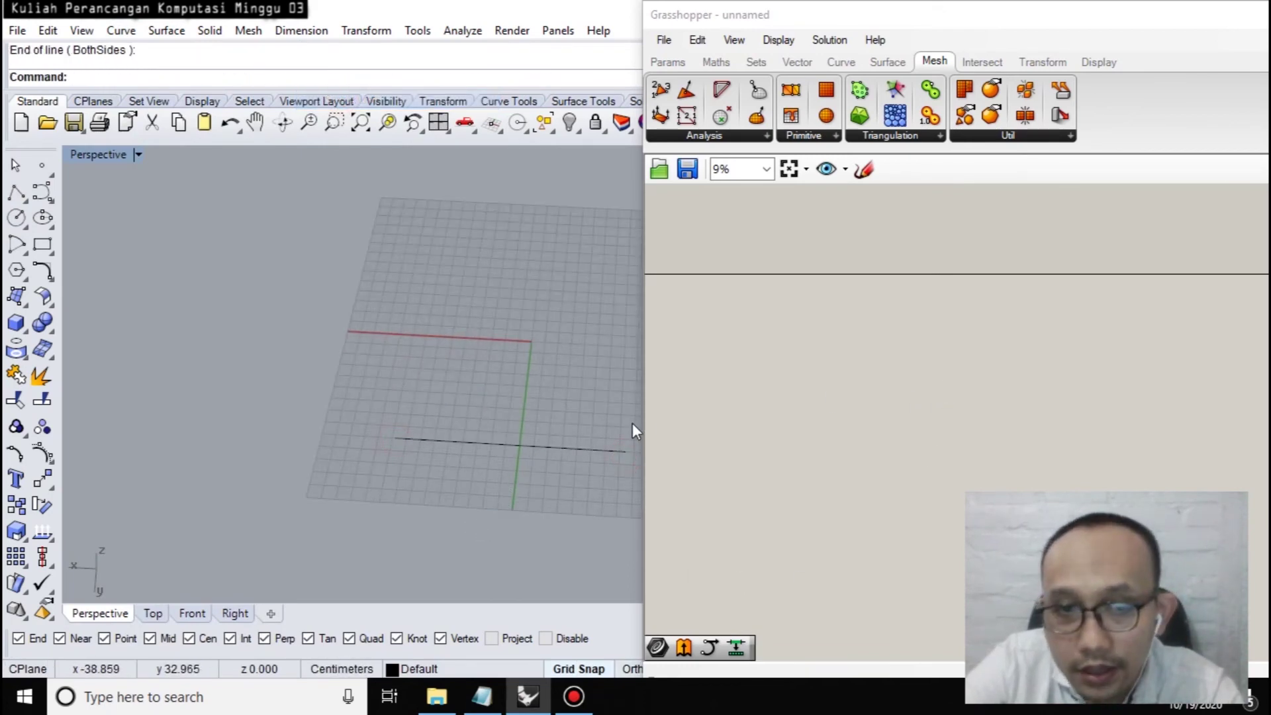
Delete the straight line that crosses the green Y axis from the Rhino model.
click(610, 450)
scroll(610, 451, down, 8)
key(Delete)
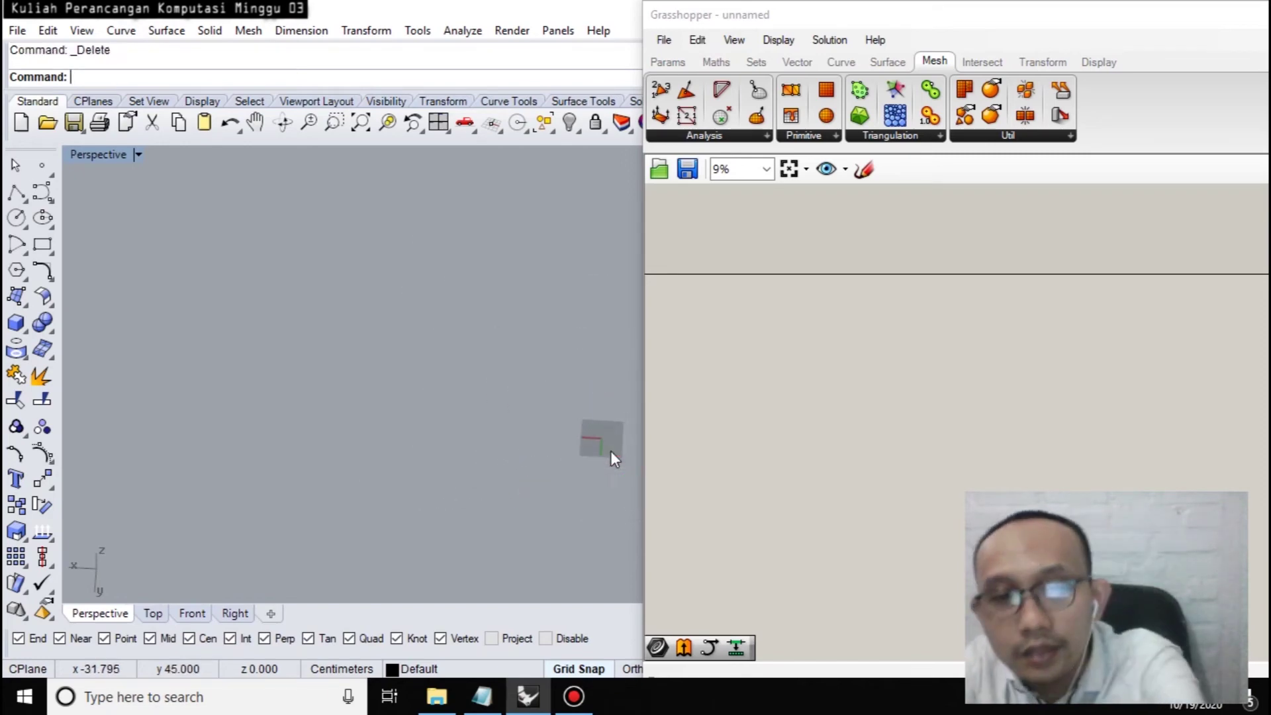
shift+right_drag(607, 482, 273, 455)
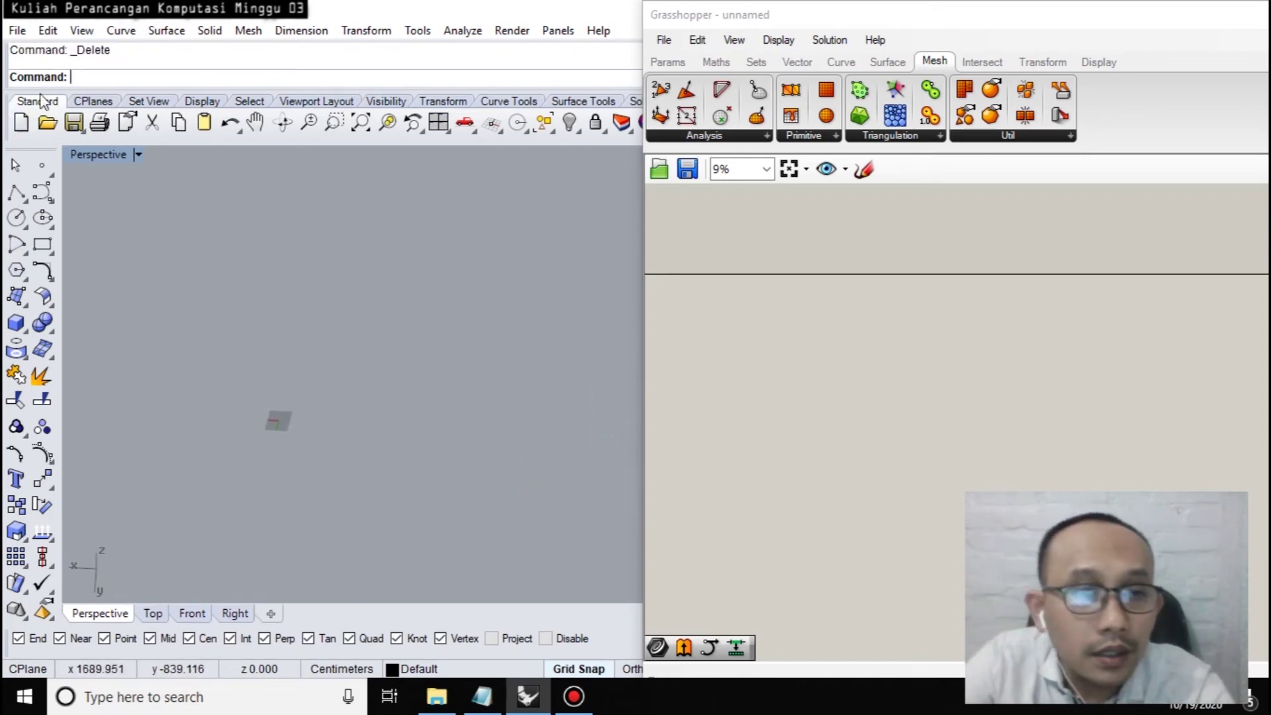
Draw a long, single straight line in Rhino, starting beside the grid and running away from it roughly parallel to the X axis.
click(164, 31)
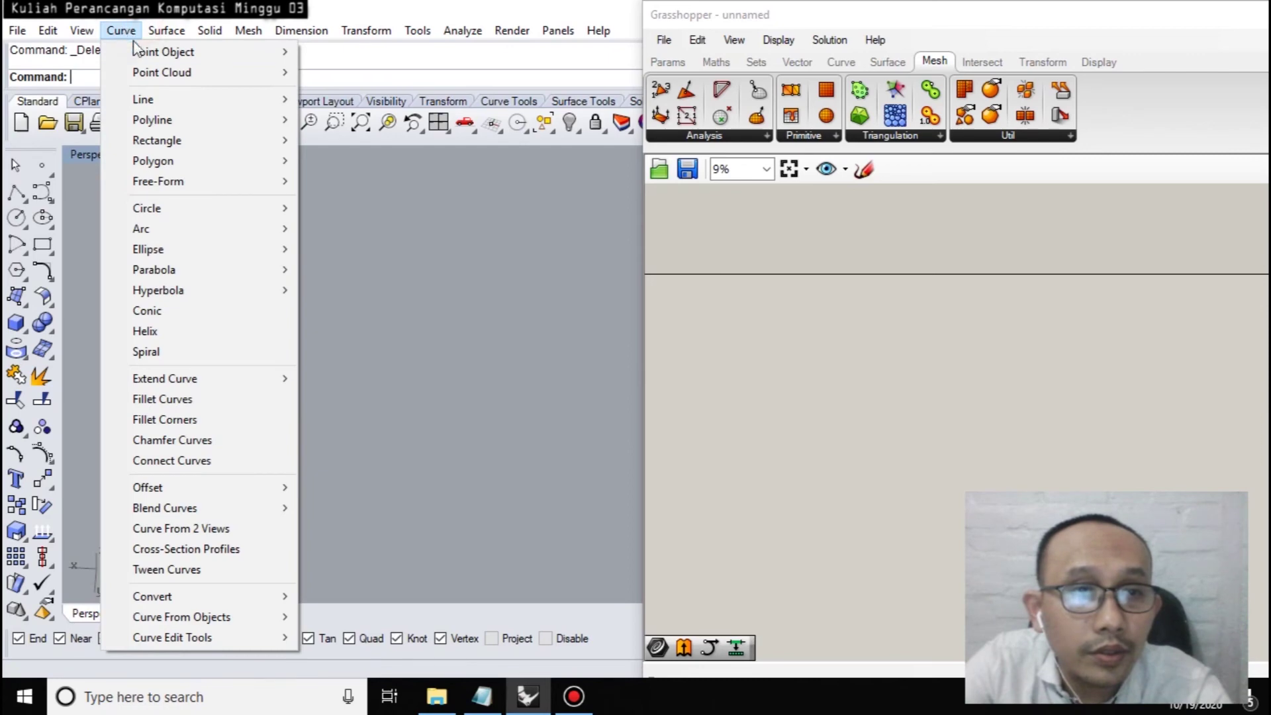
click(169, 99)
click(352, 100)
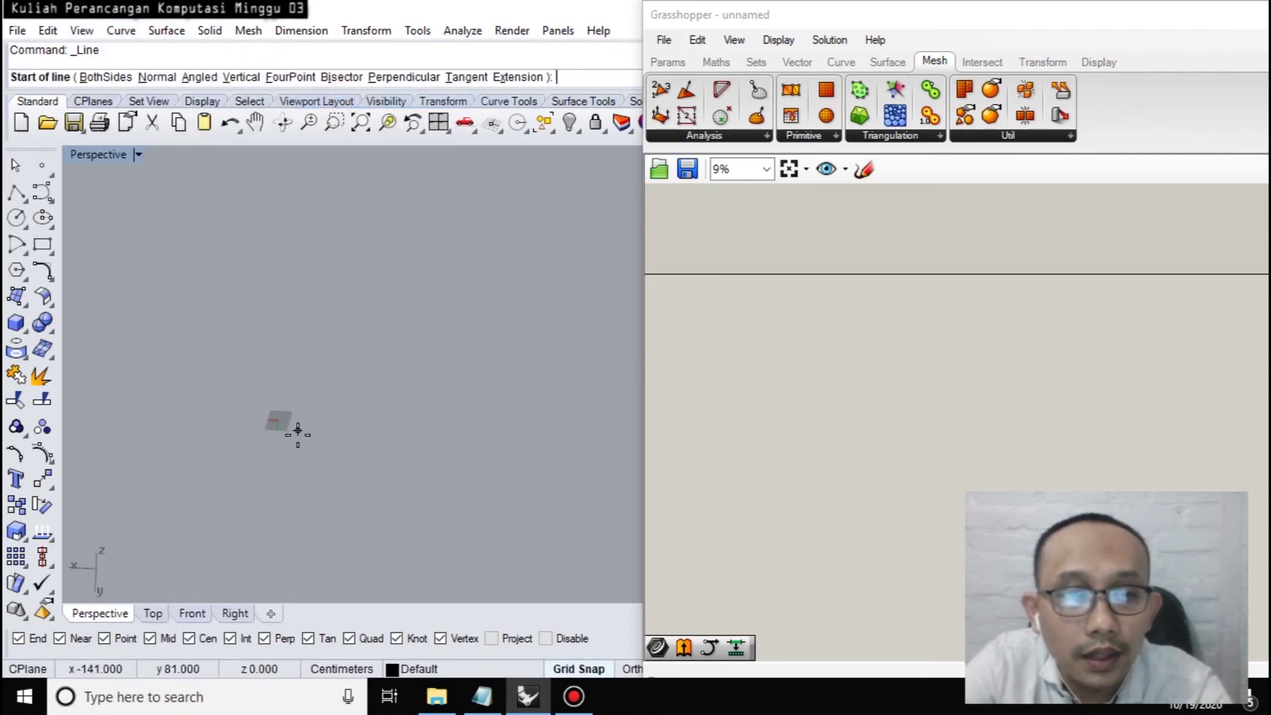
click(311, 427)
click(616, 445)
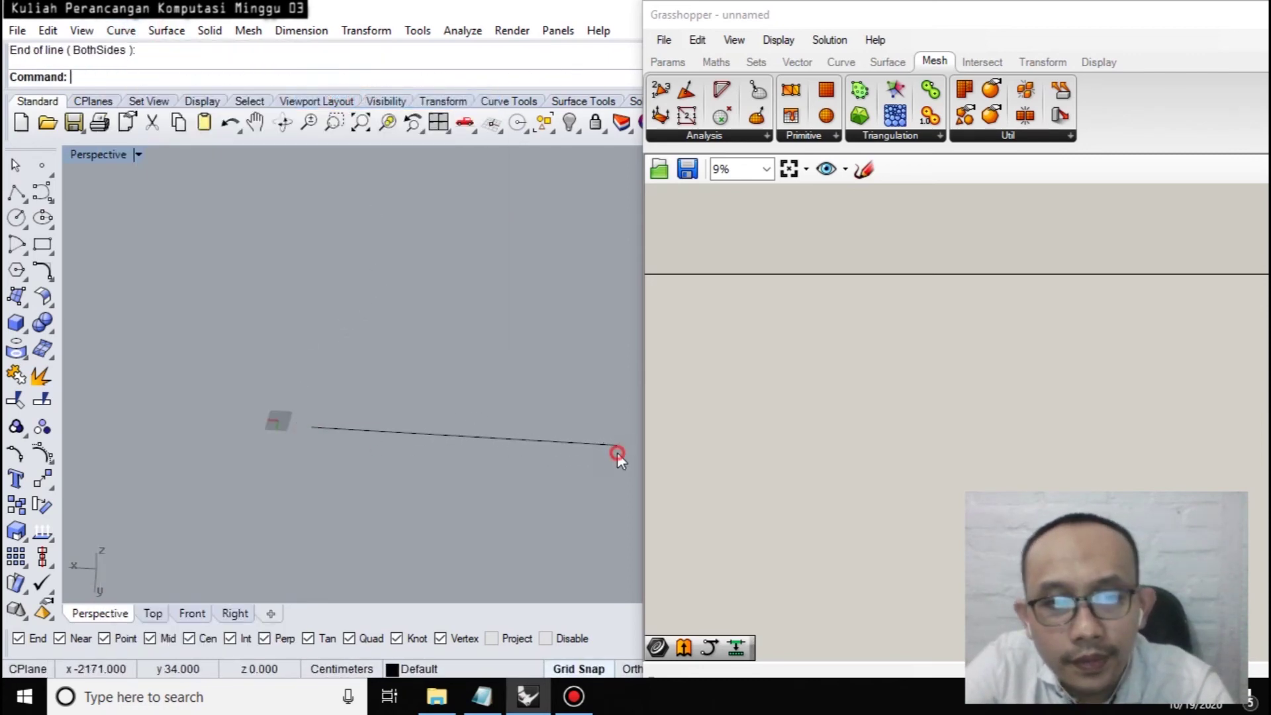
Place a Line parameter on the empty Grasshopper canvas.
scroll(851, 406, up, 2)
double_click(858, 391)
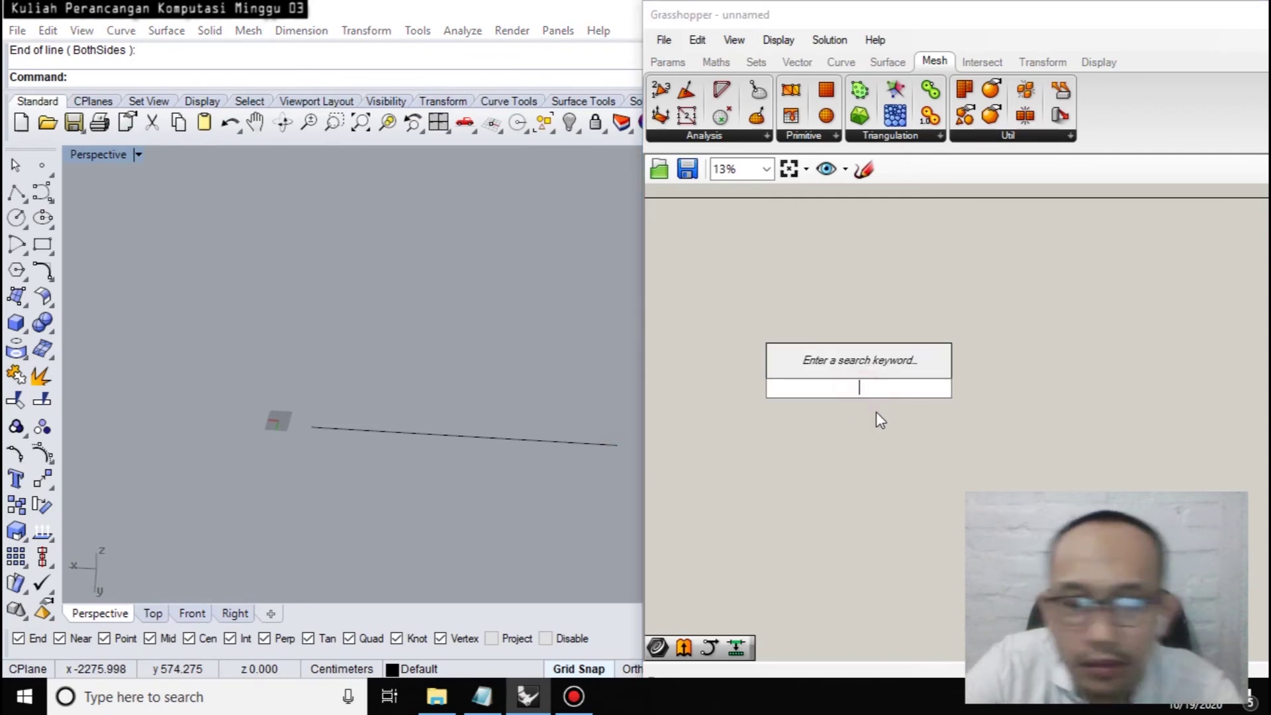
text(line)
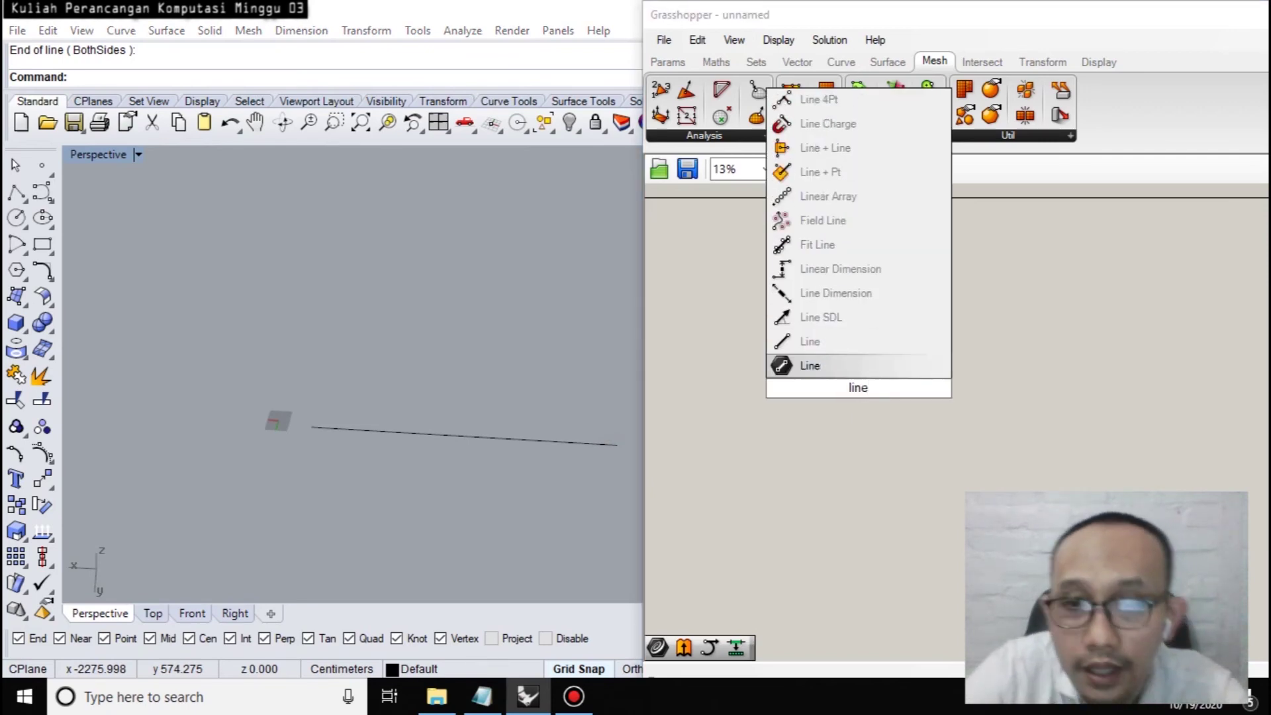
key(Return)
scroll(862, 377, up, 8)
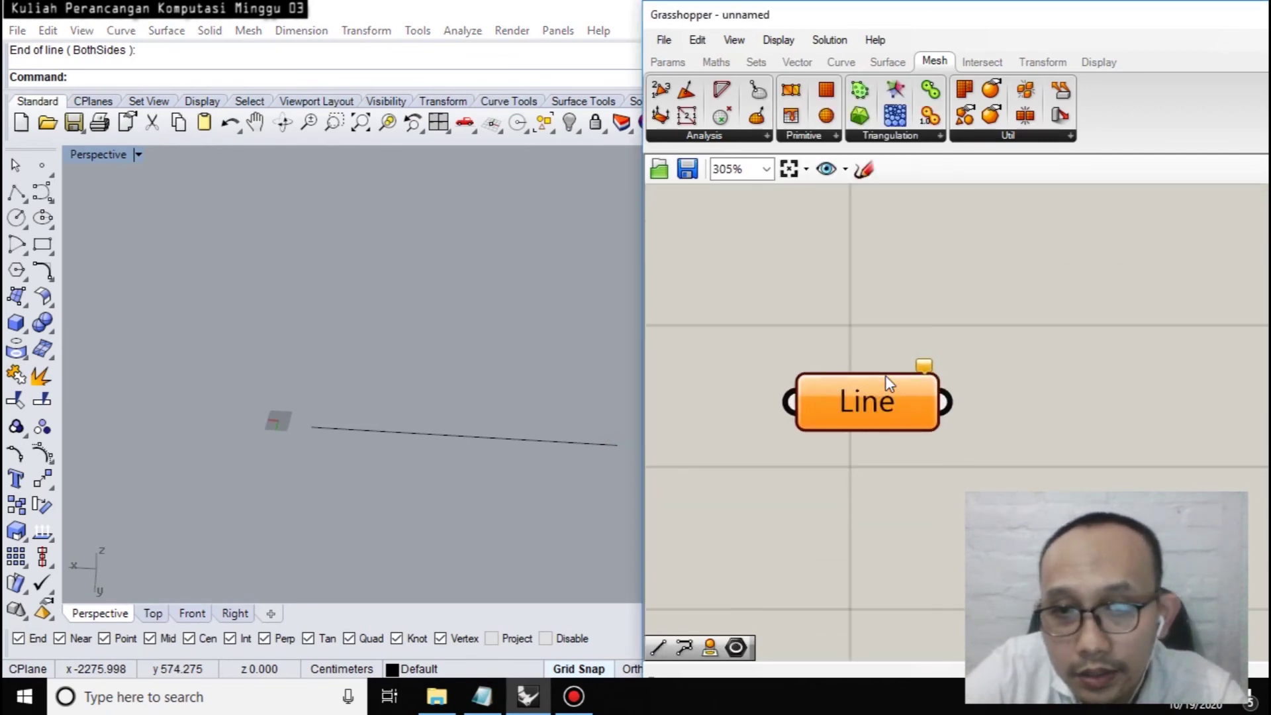
scroll(941, 335, down, 2)
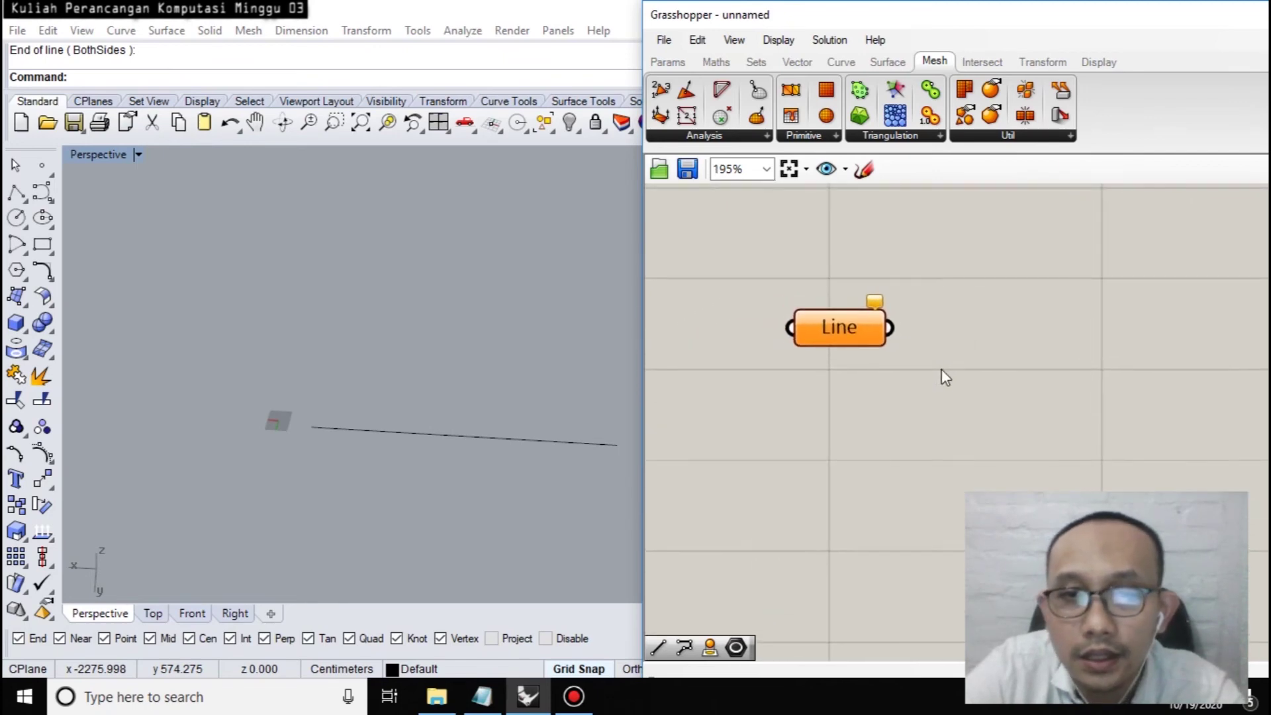
Set one line for the Line parameter by picking its start and end points in front of the existing Rhino line, parallel to it.
right_click(843, 327)
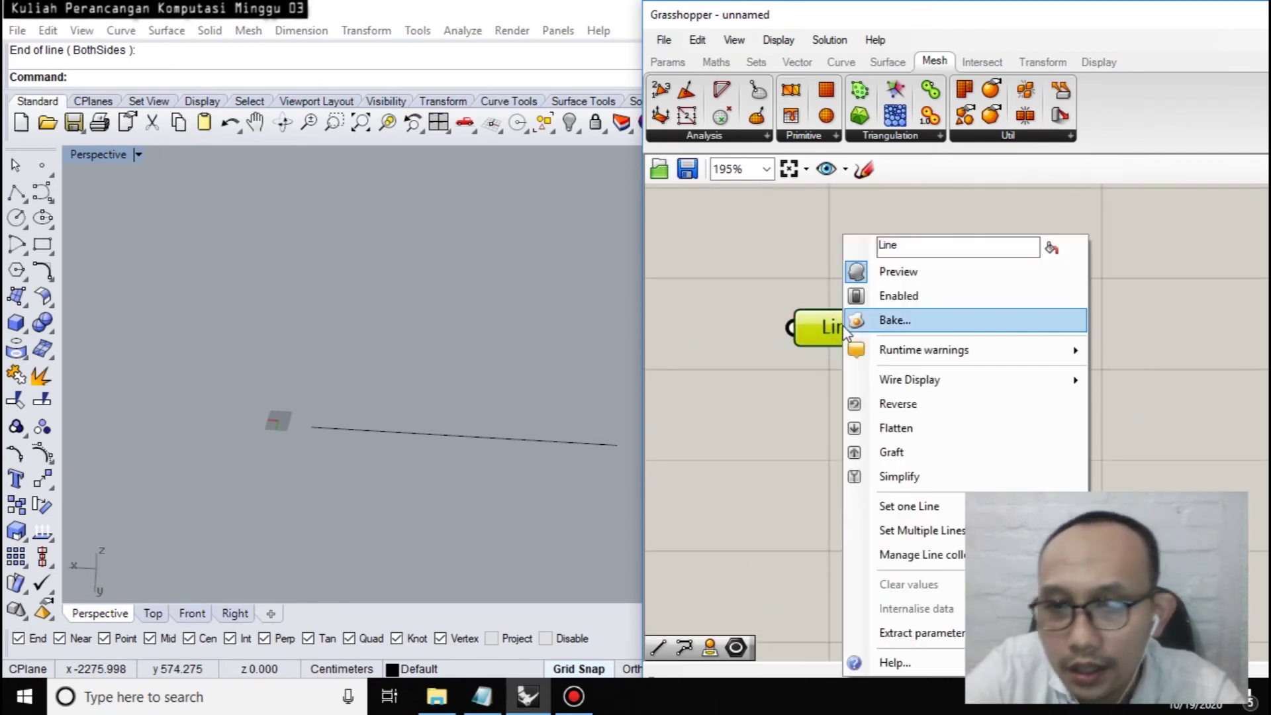
click(903, 506)
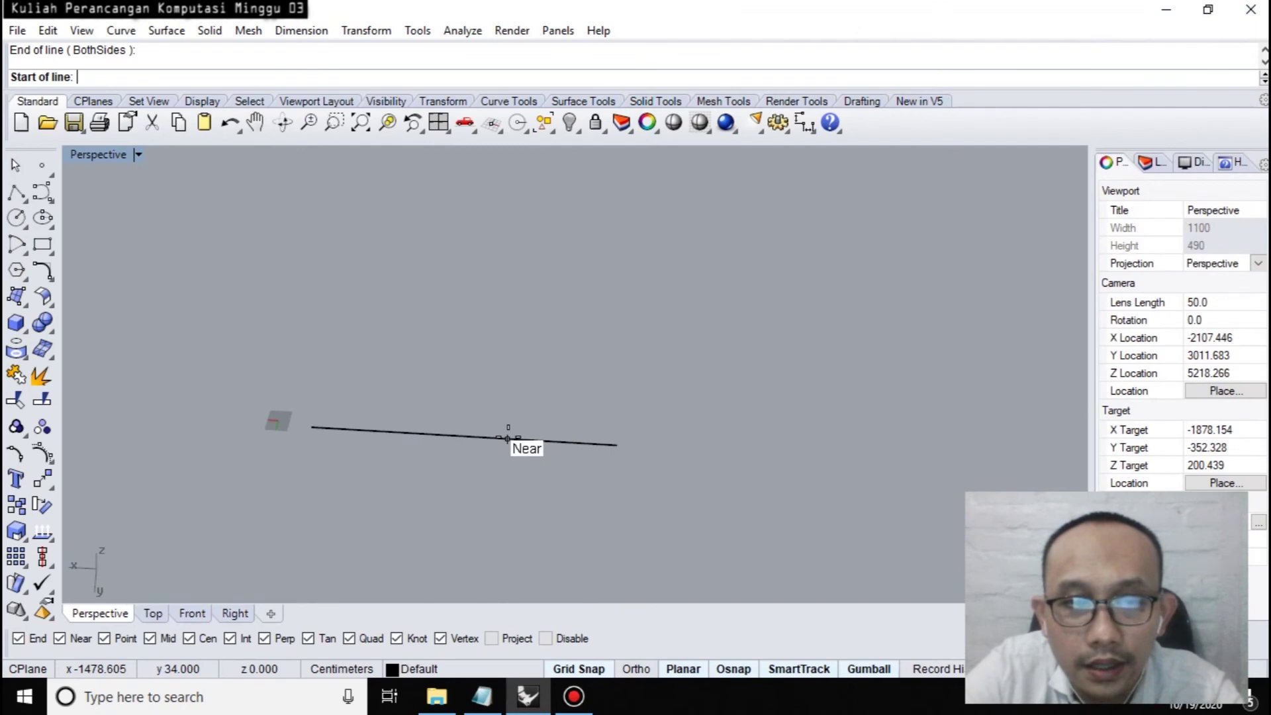
click(366, 492)
click(691, 512)
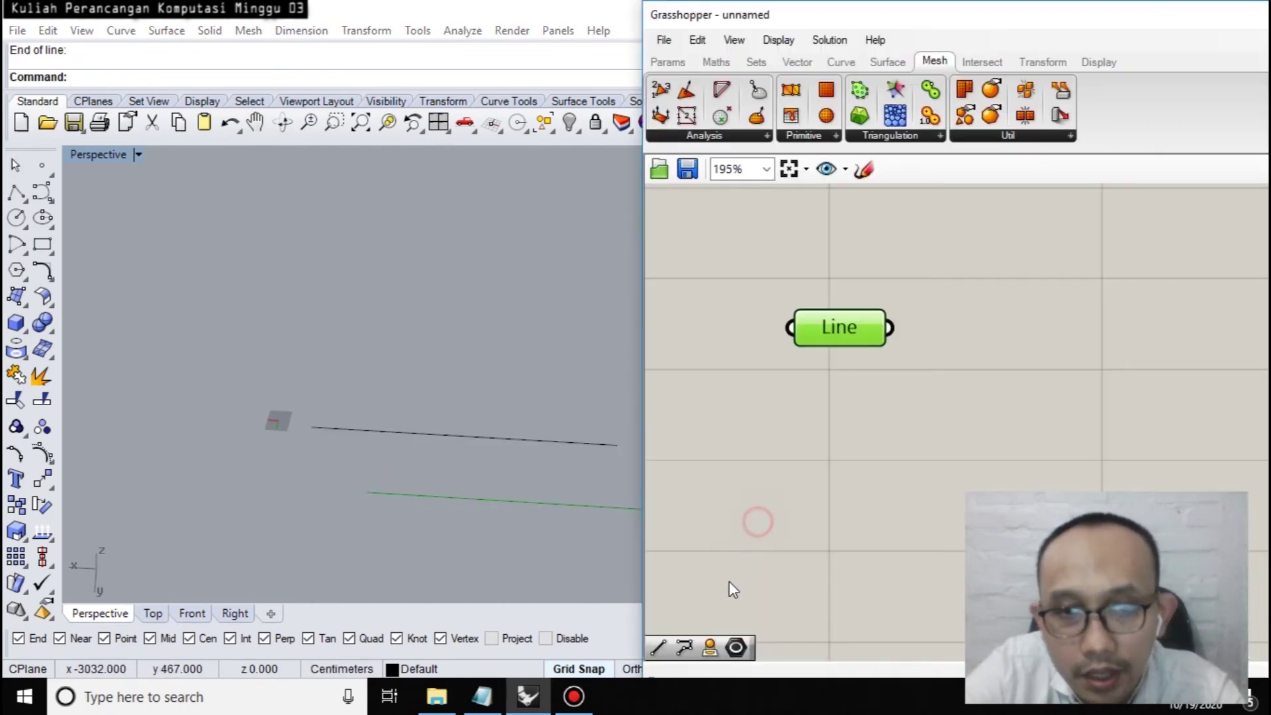
Delete the Rhino line behind the one referenced by the Line parameter.
click(453, 434)
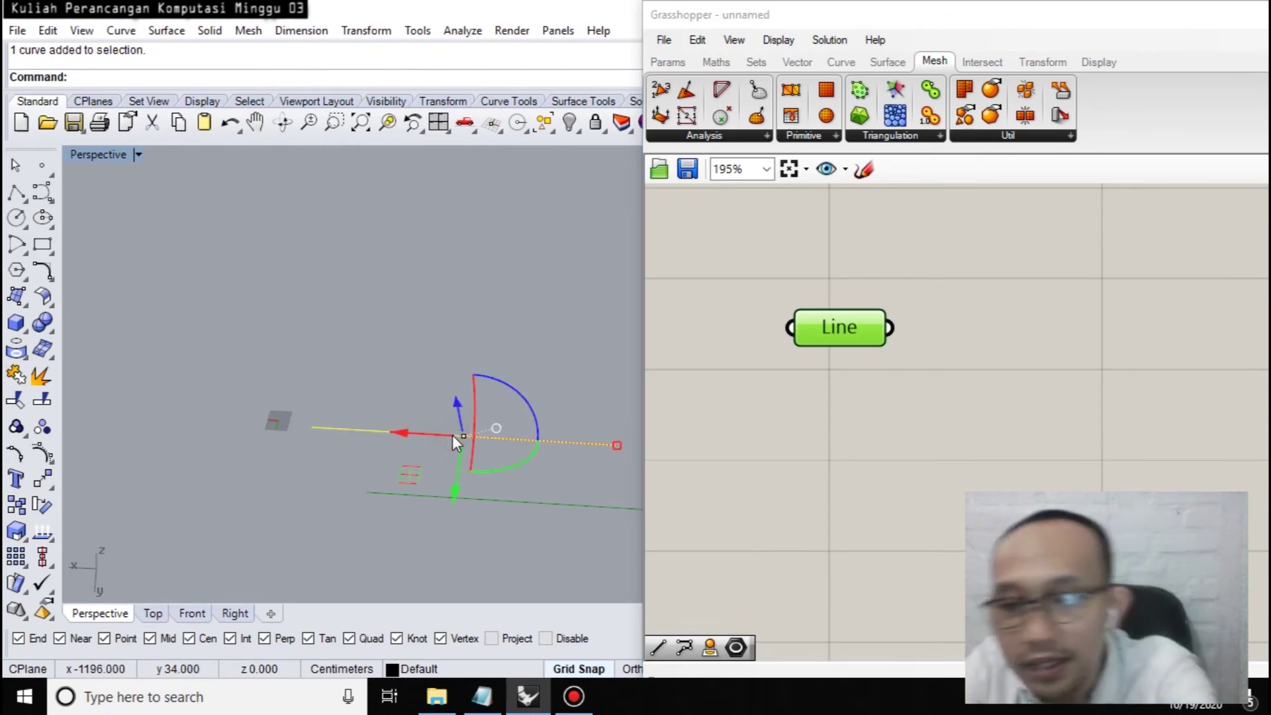
key(Delete)
right_drag(467, 437, 375, 383)
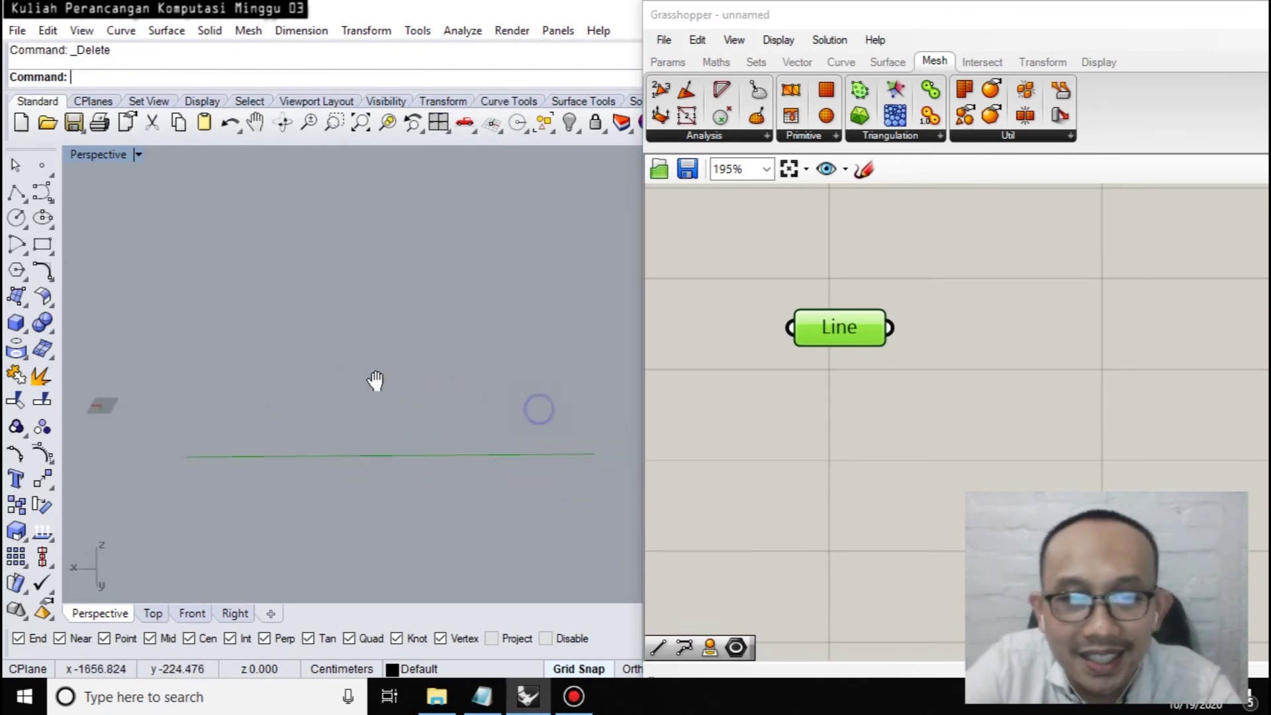
click(860, 399)
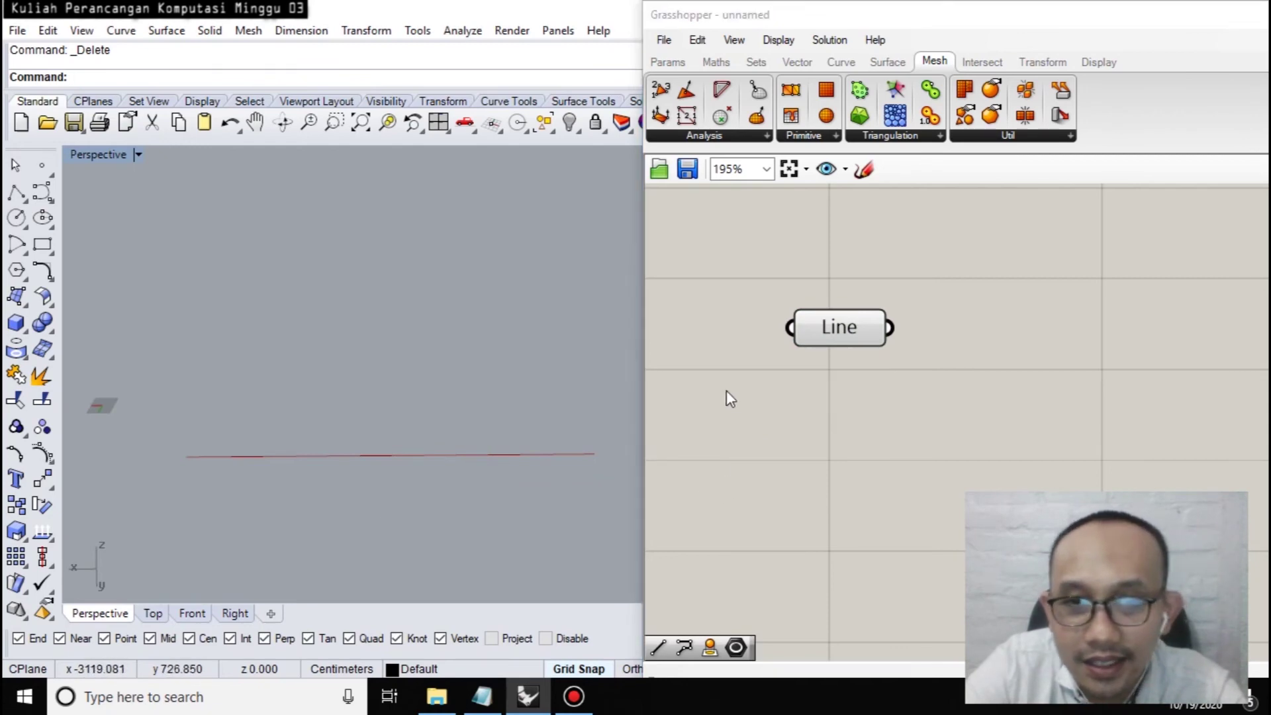
Add a Pipe component to the canvas and move it and the Line parameter apart to leave space between them.
click(857, 331)
double_click(1041, 388)
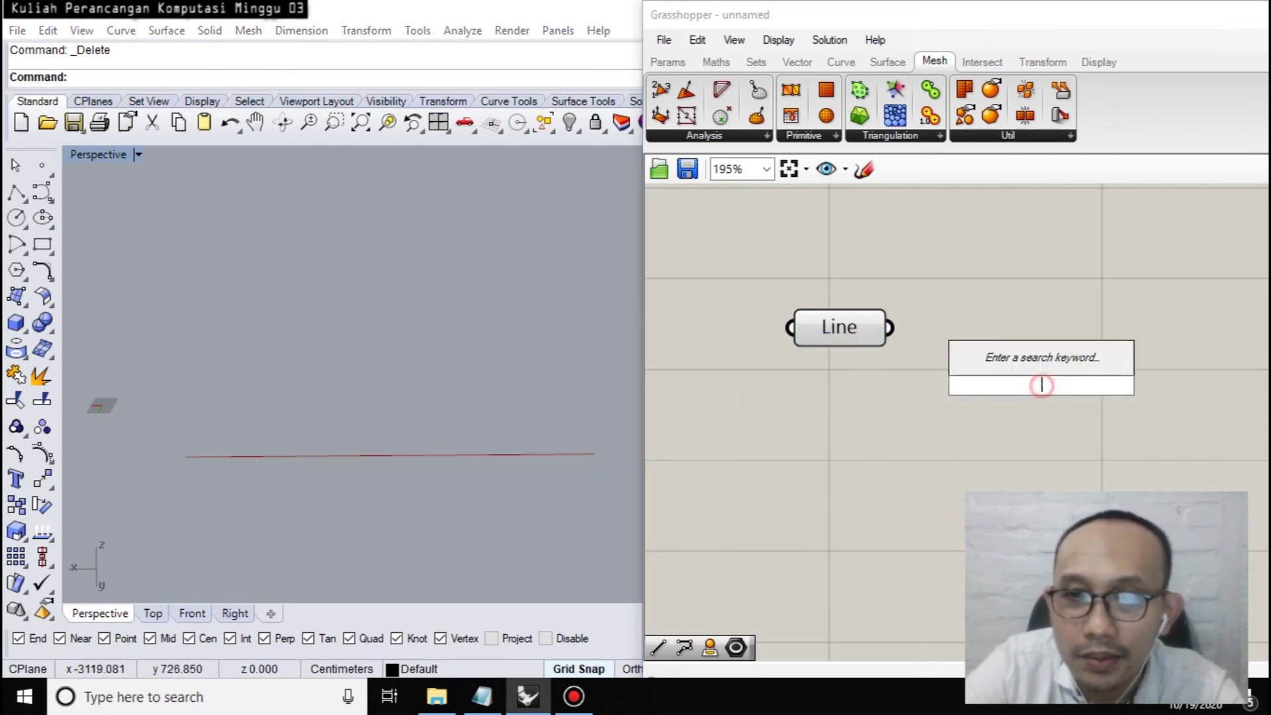
text(pipe)
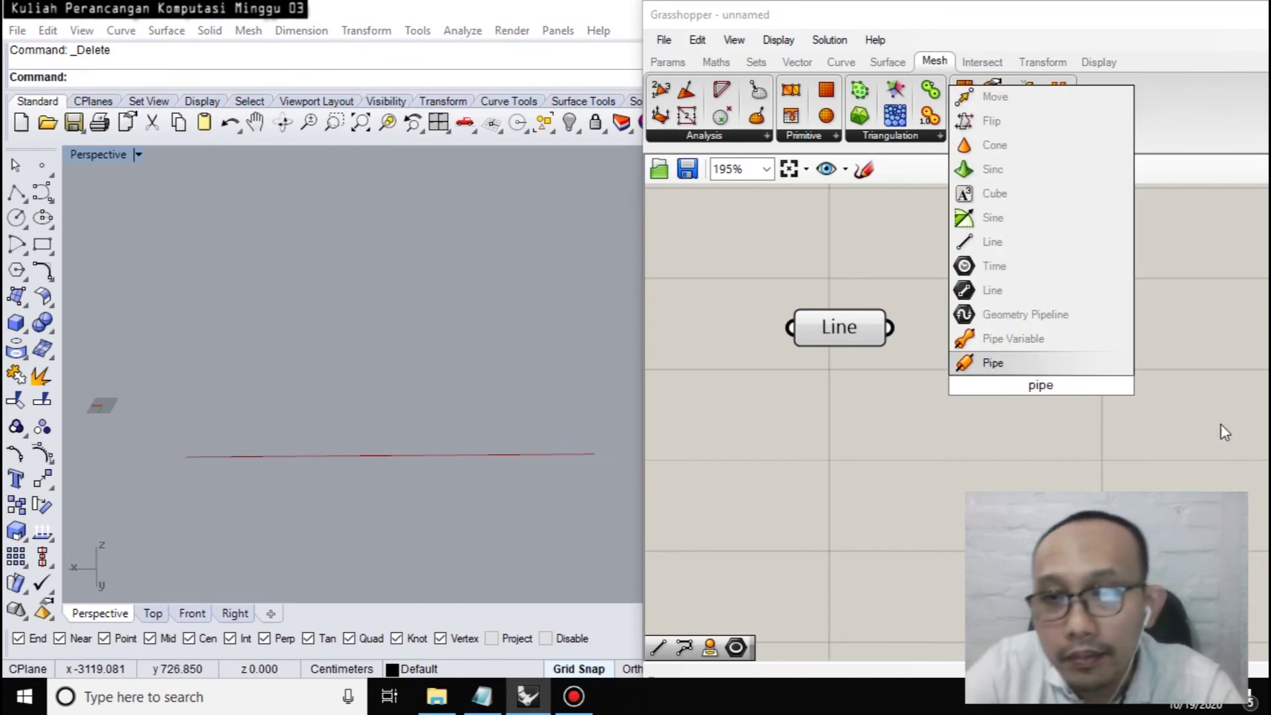
key(Return)
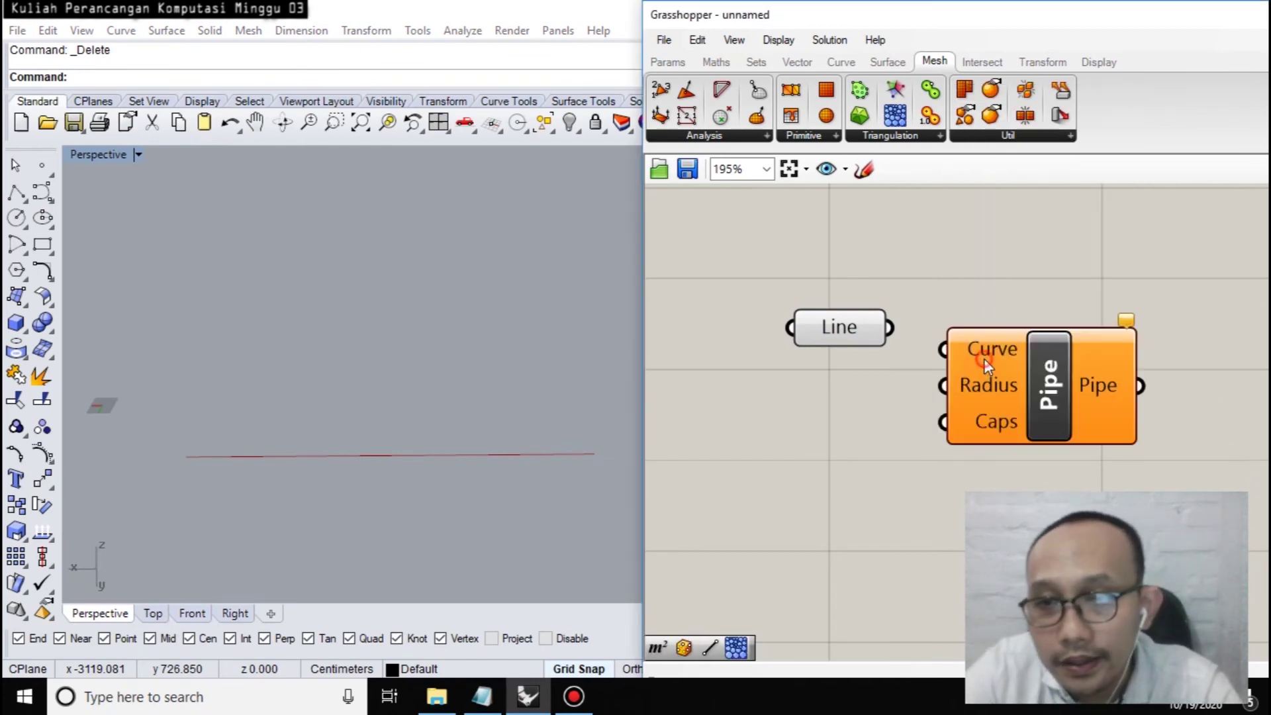
drag(1012, 373, 1109, 392)
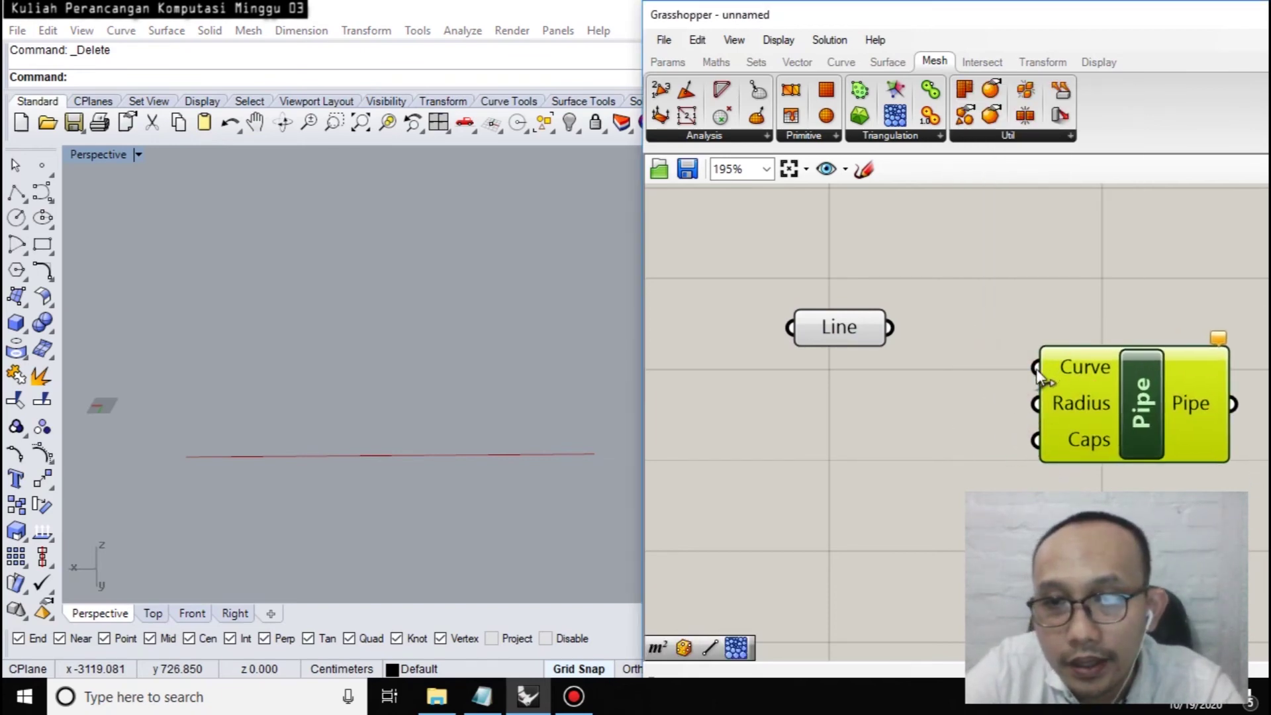
drag(845, 329, 767, 288)
Add a Curve parameter and wire it between the Line parameter and the Pipe's Curve input.
double_click(936, 312)
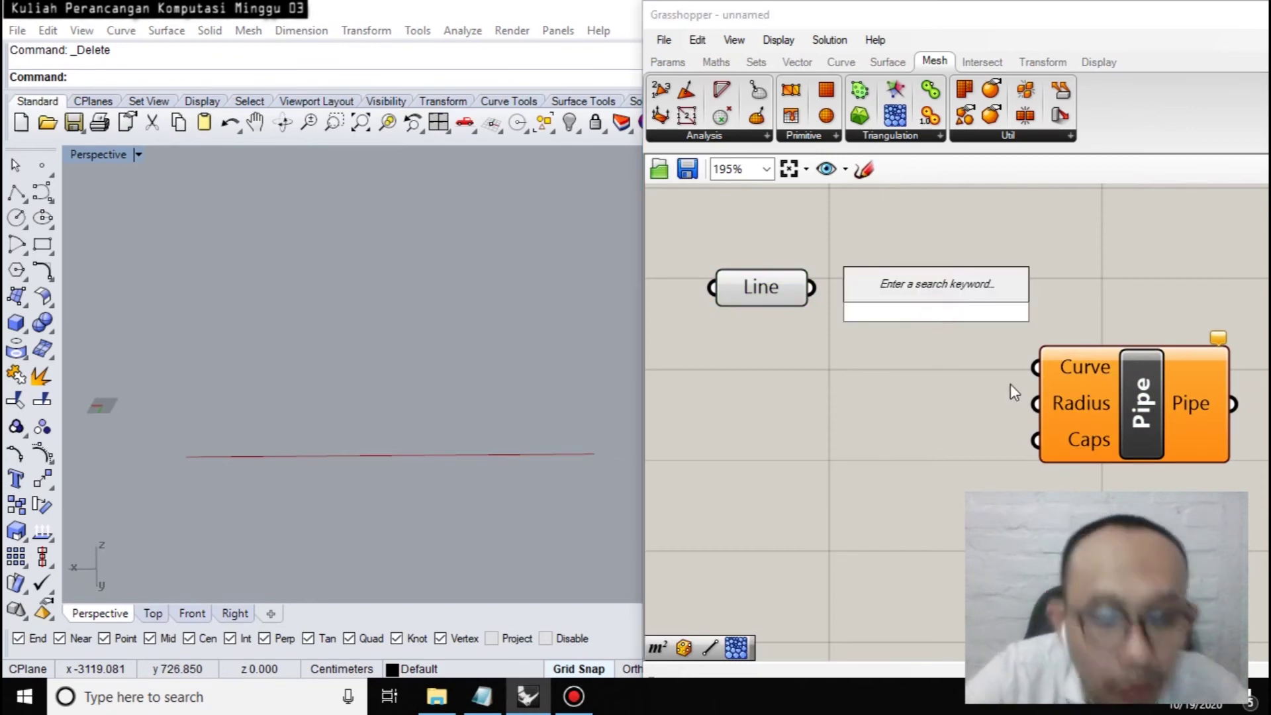
text(curve)
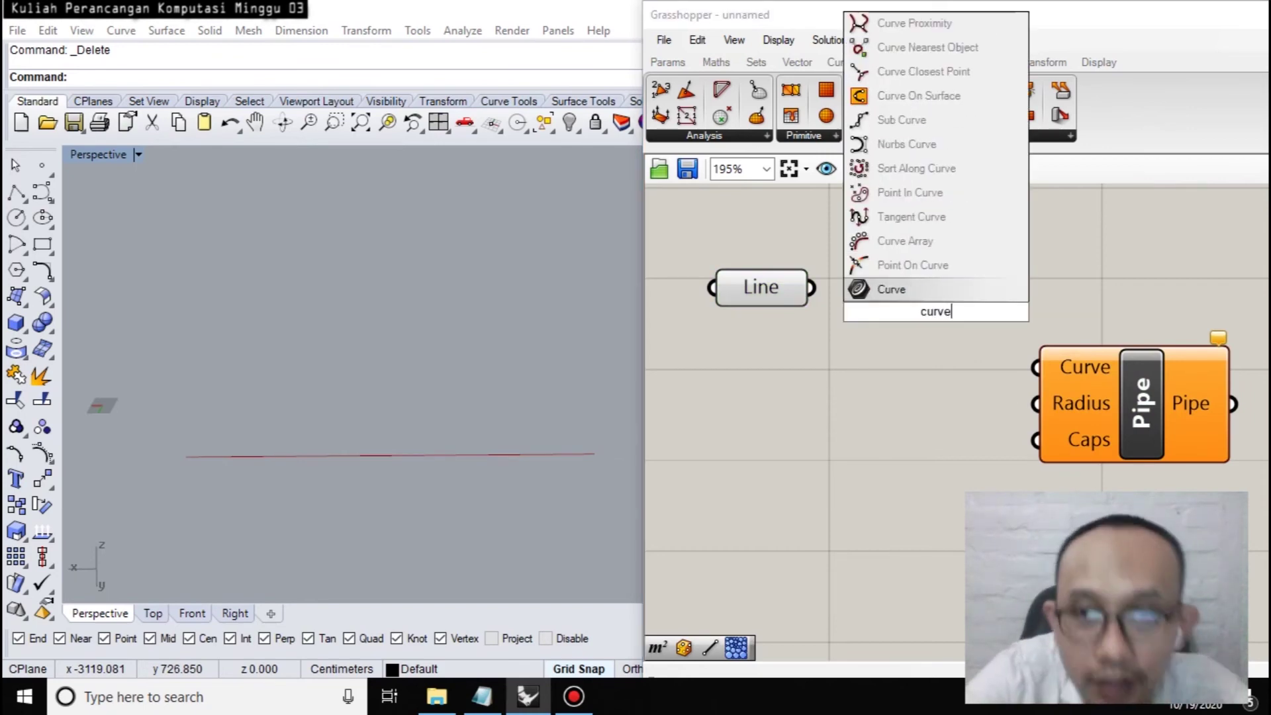
key(Return)
drag(1047, 372, 1019, 329)
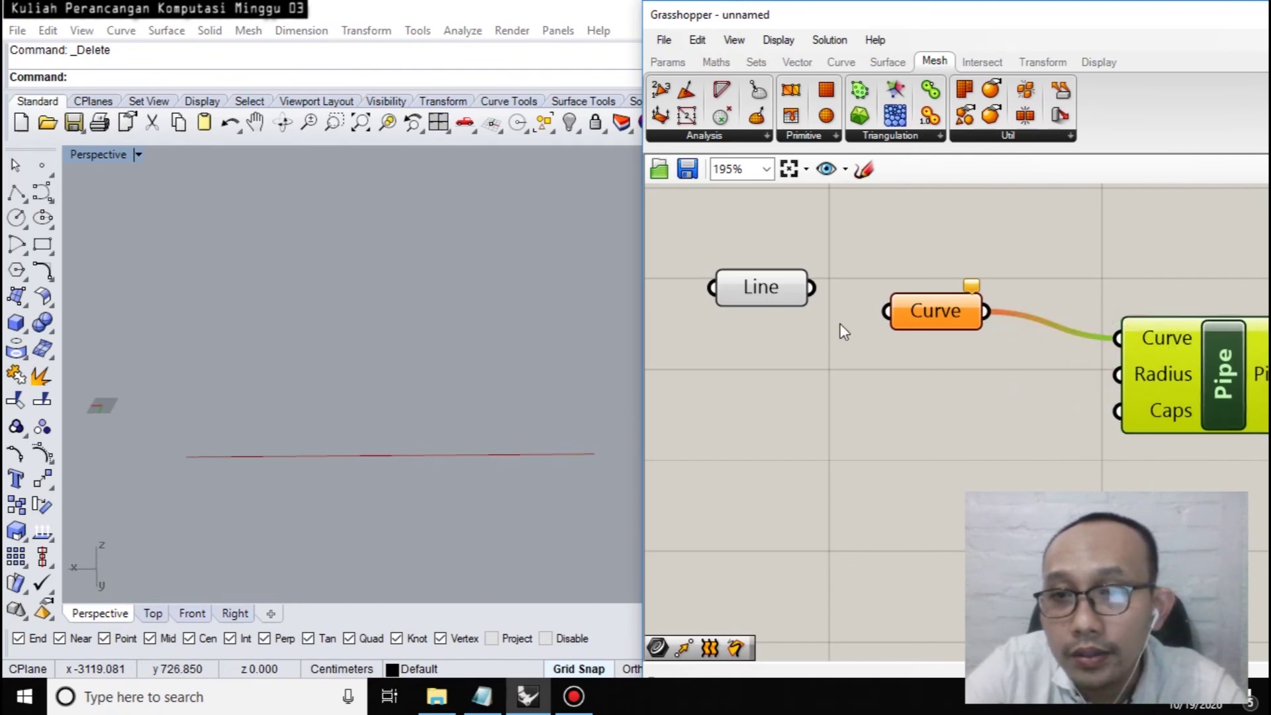
drag(887, 312, 810, 288)
click(822, 450)
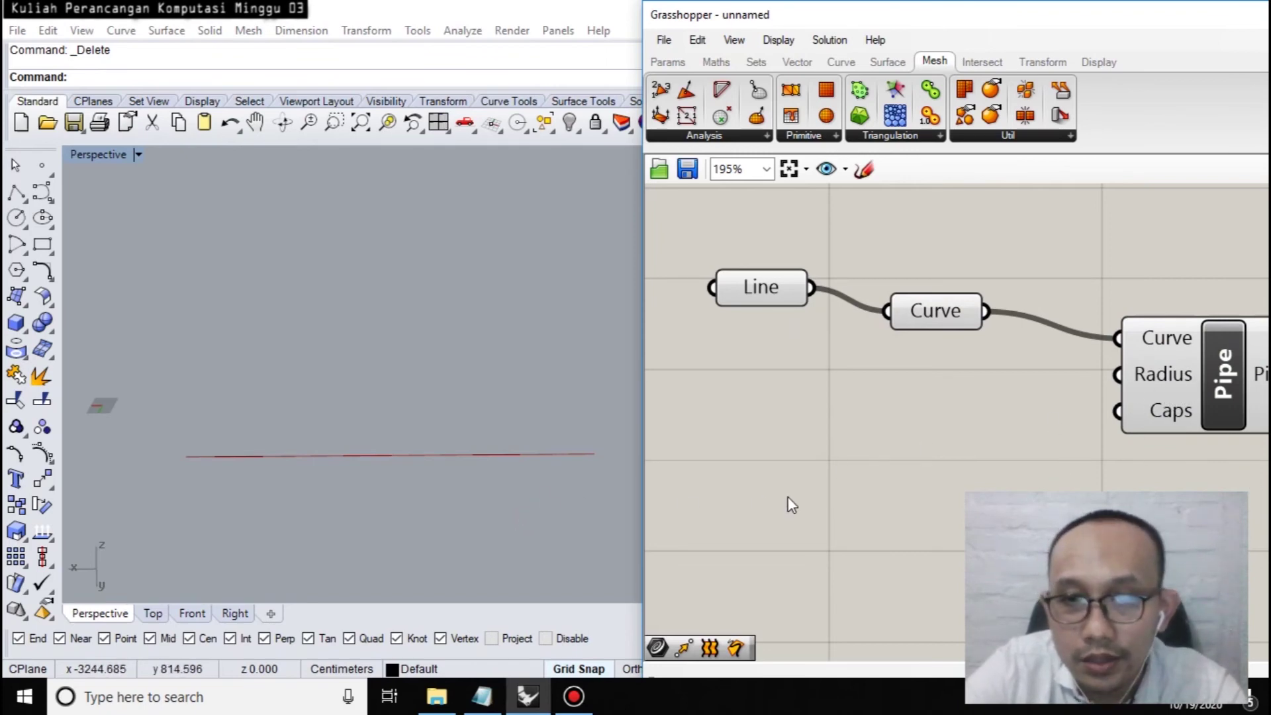
Add a number slider set to 50 and connect it to the Pipe's Radius input.
double_click(748, 411)
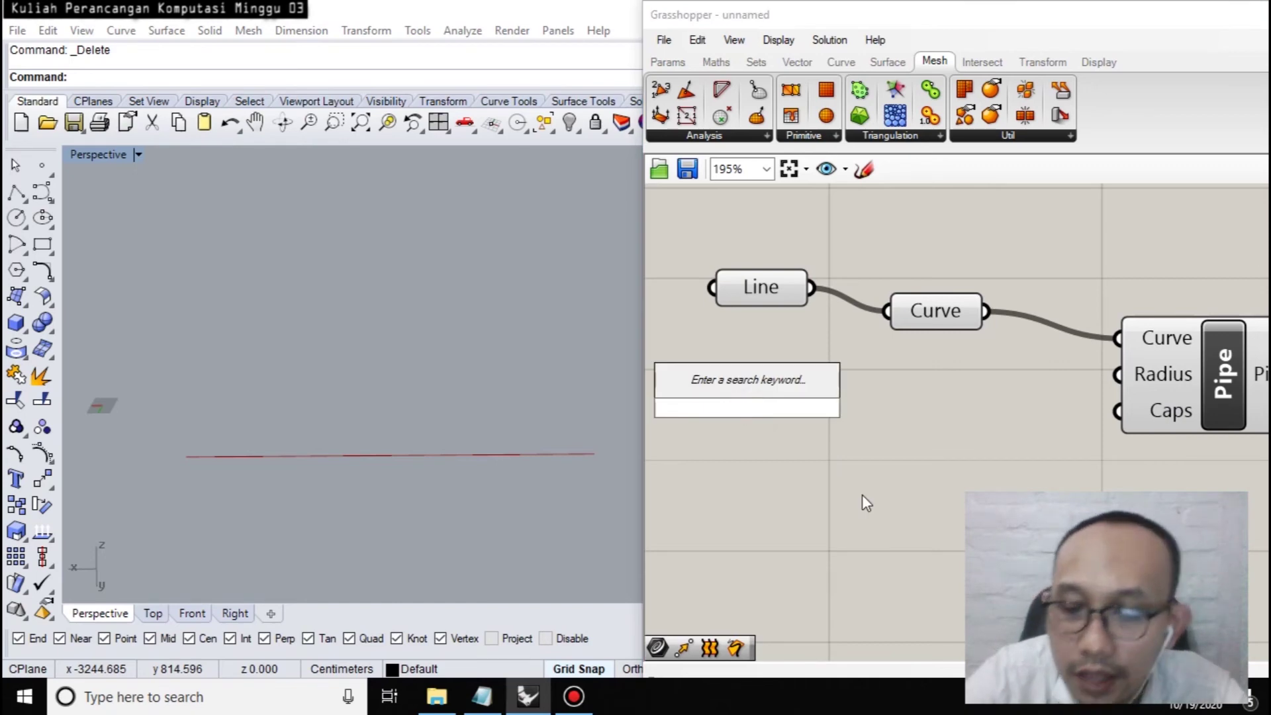
text(50)
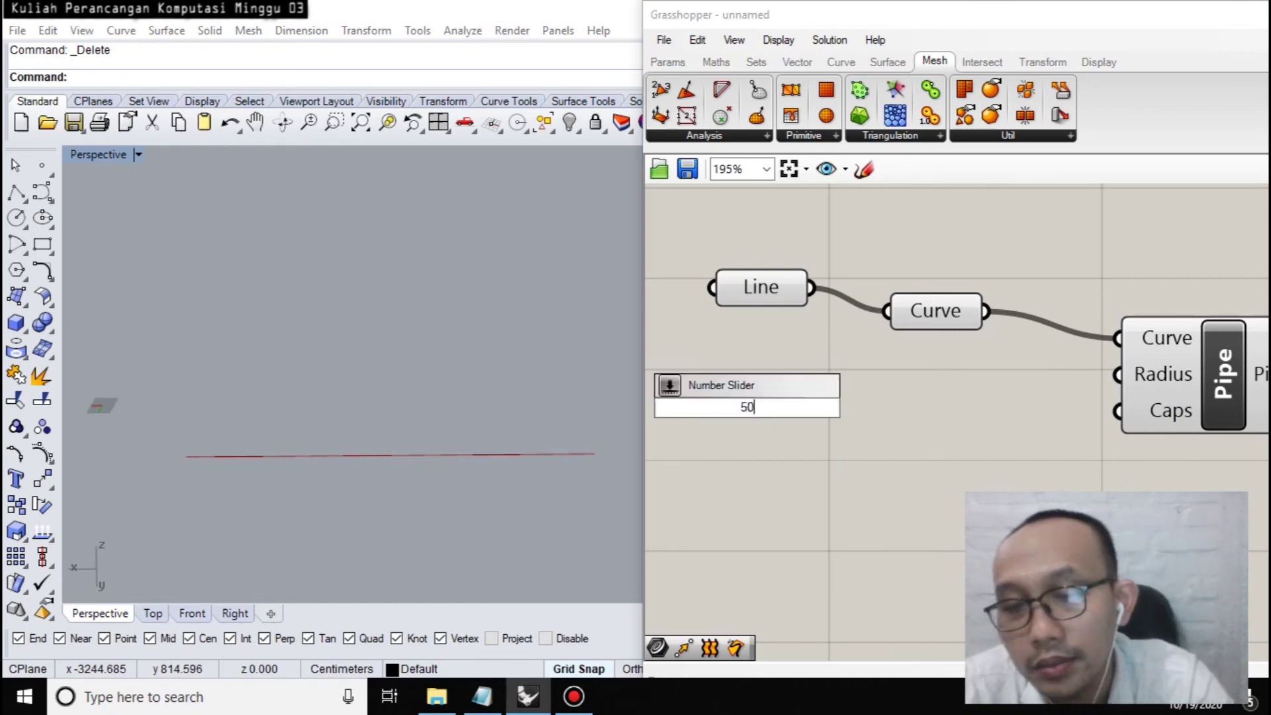
key(Return)
drag(934, 407, 1120, 374)
shift+right_drag(555, 471, 503, 404)
scroll(479, 487, up, 3)
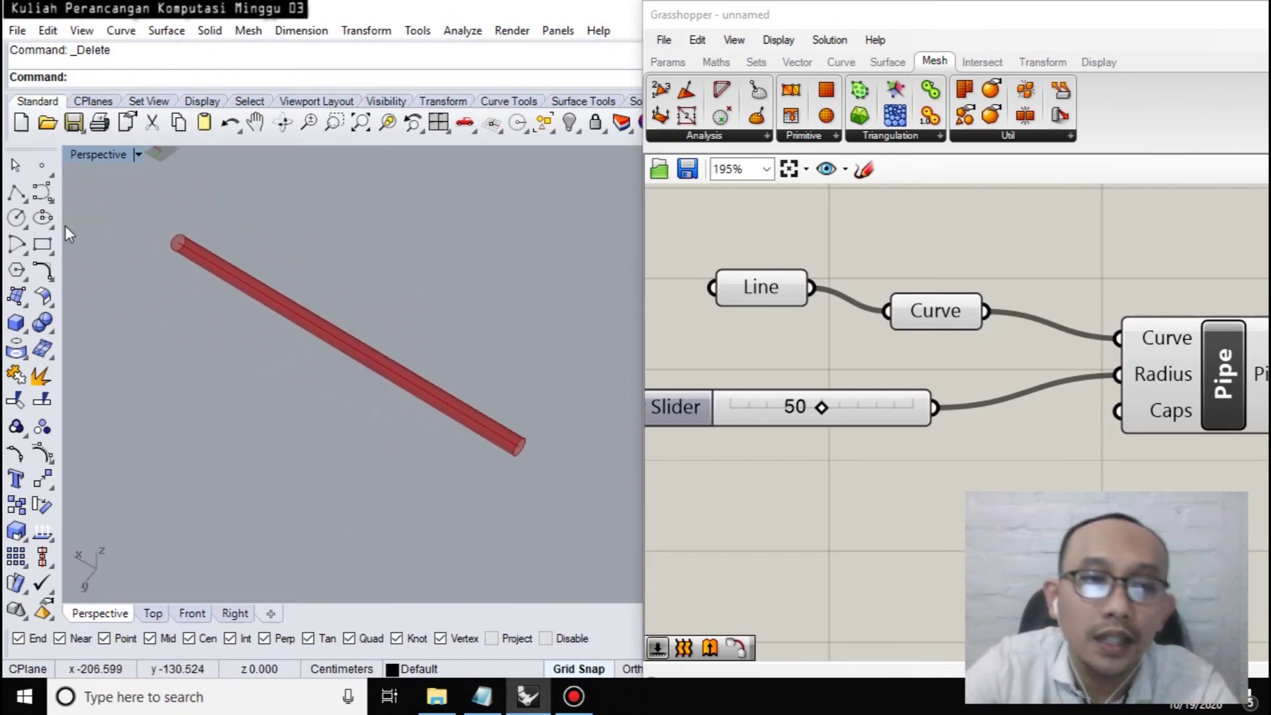
Add a Geometry parameter beside the Pipe component and connect the Pipe output to it.
scroll(1106, 431, down, 3)
right_drag(1149, 483, 958, 334)
scroll(725, 370, up, 1)
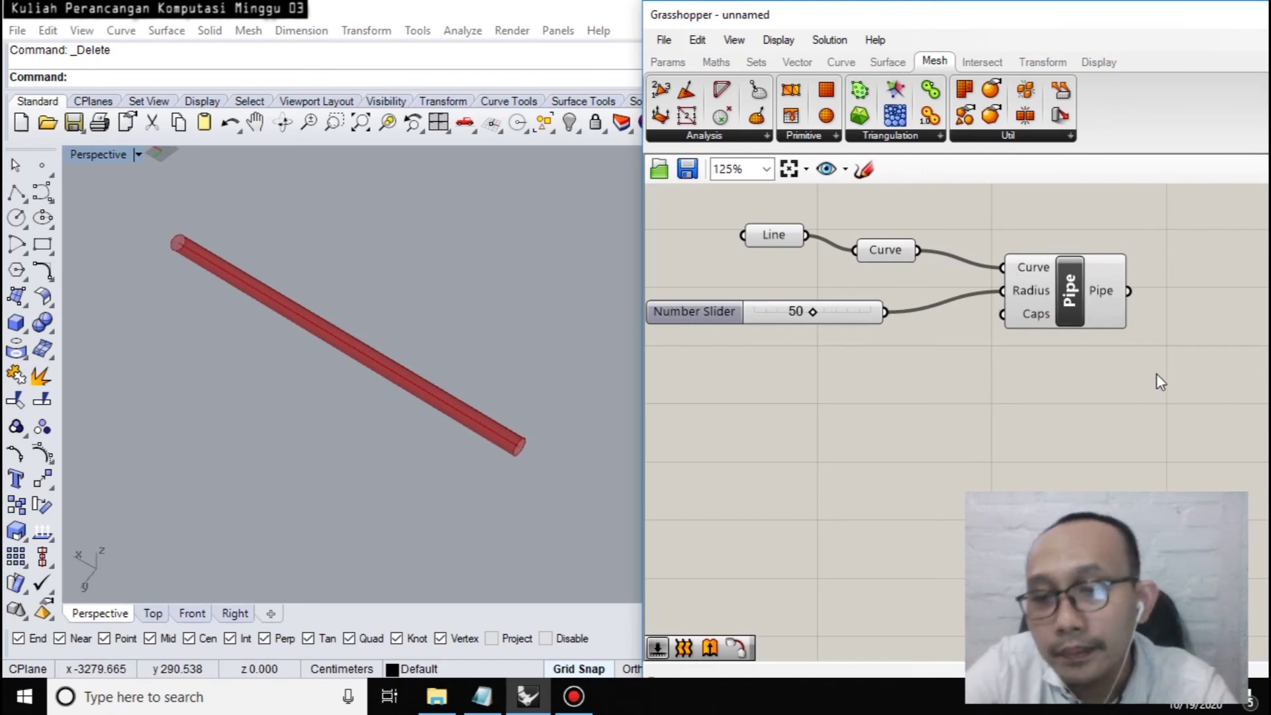
right_drag(1108, 366, 1052, 357)
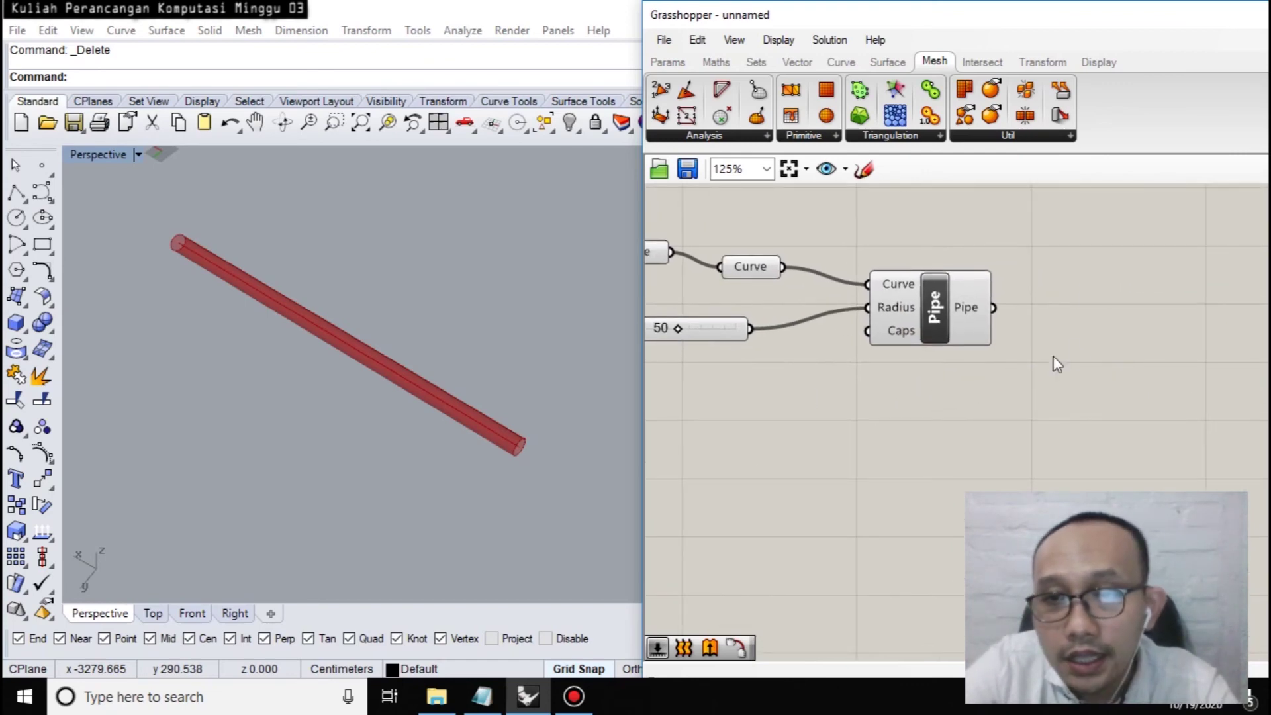
double_click(1091, 331)
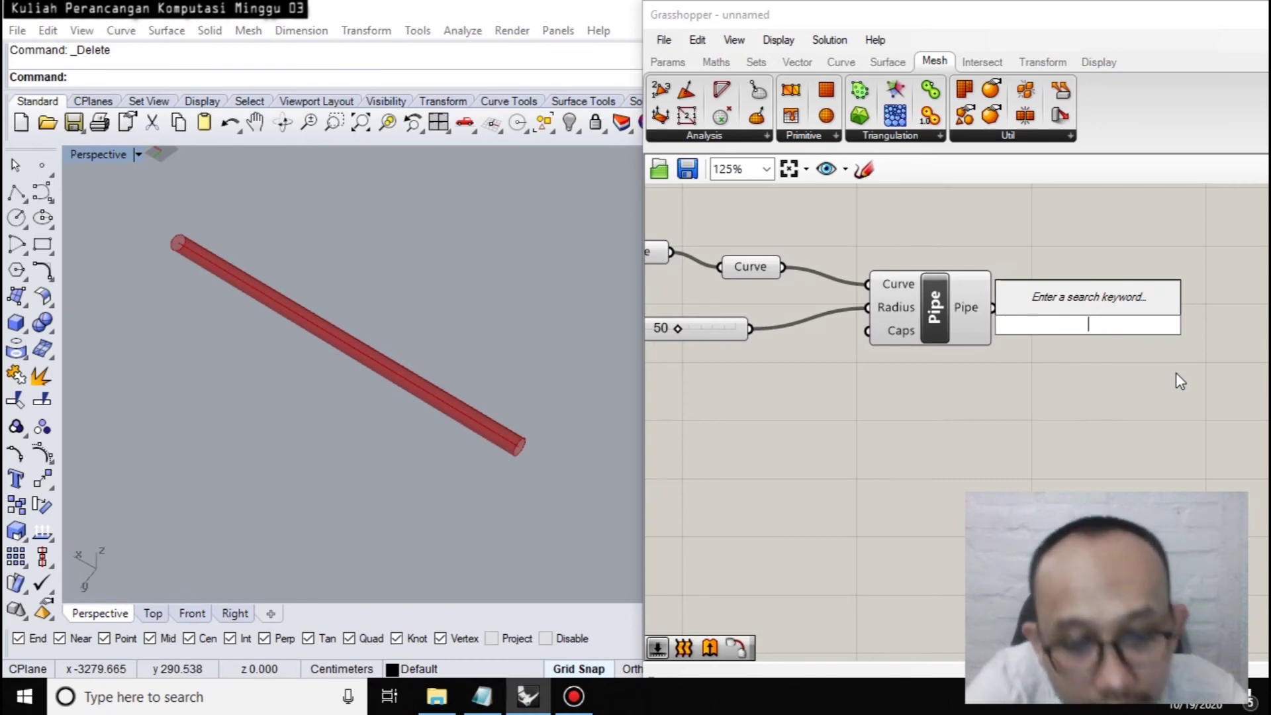
text(geometr)
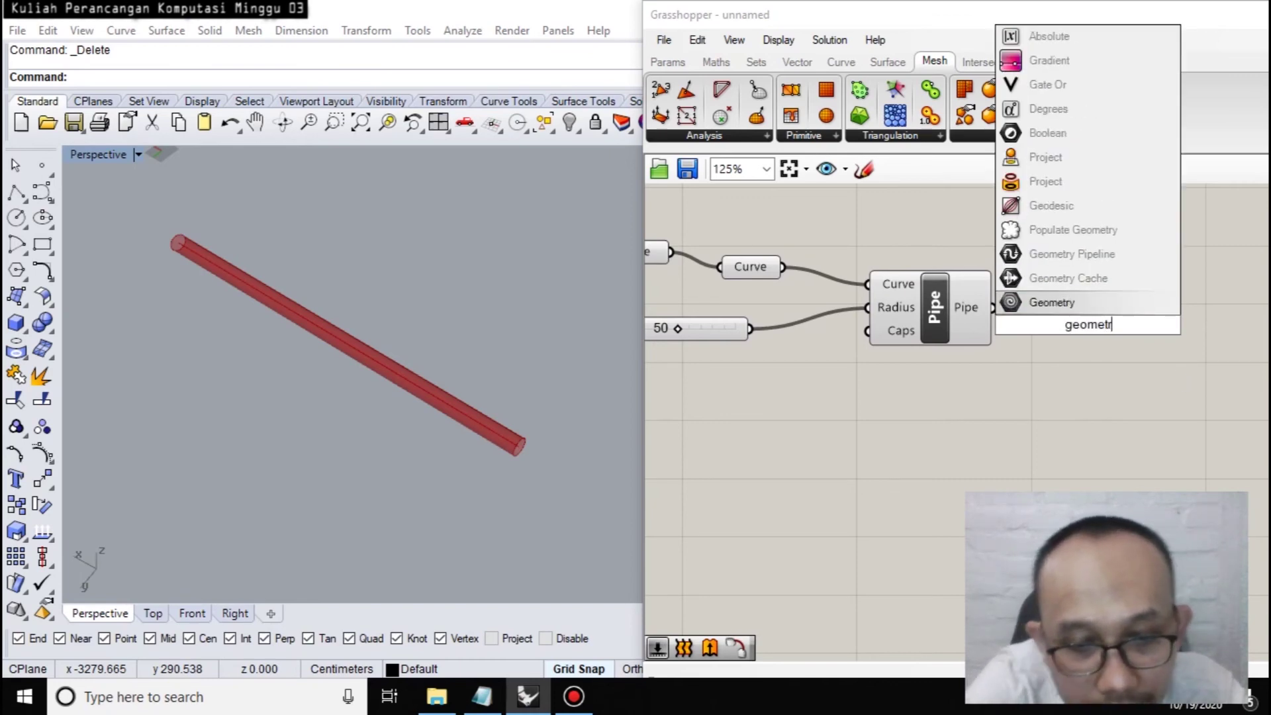
text(y)
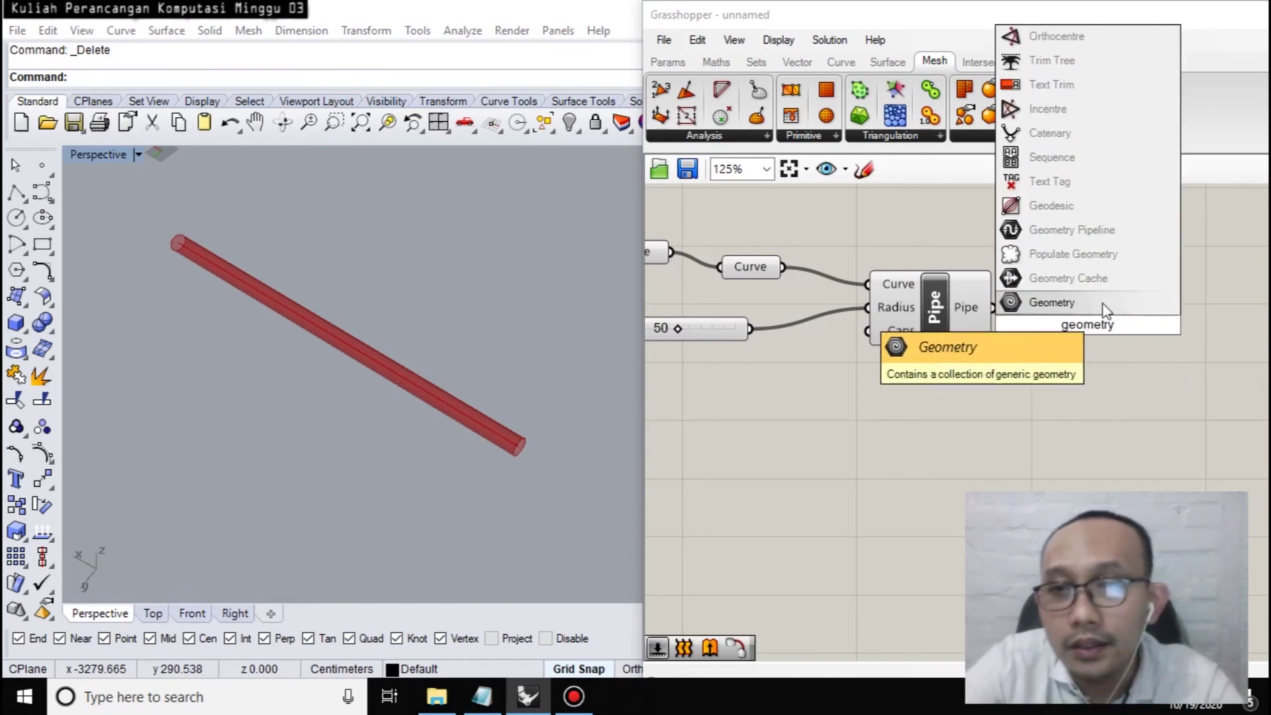
key(Return)
drag(1048, 325, 993, 307)
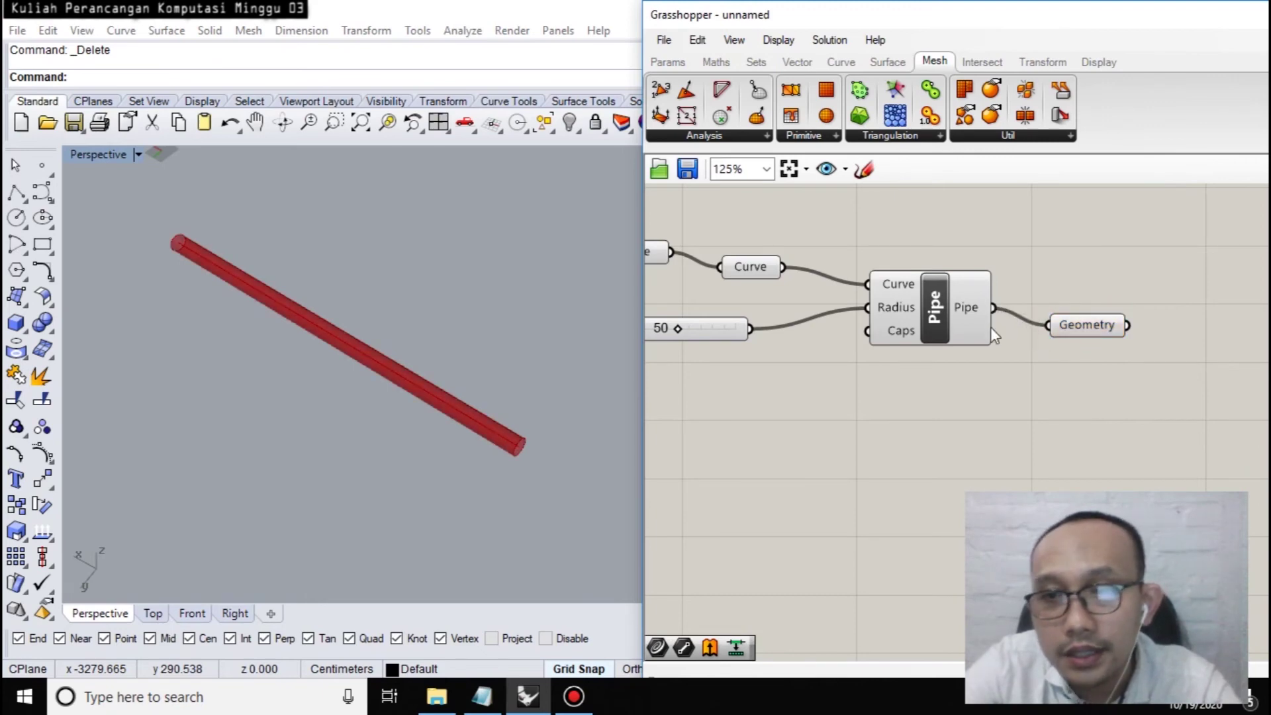
Bake the Geometry parameter's pipe into the Rhino model on the Default layer.
right_click(1086, 328)
click(1079, 325)
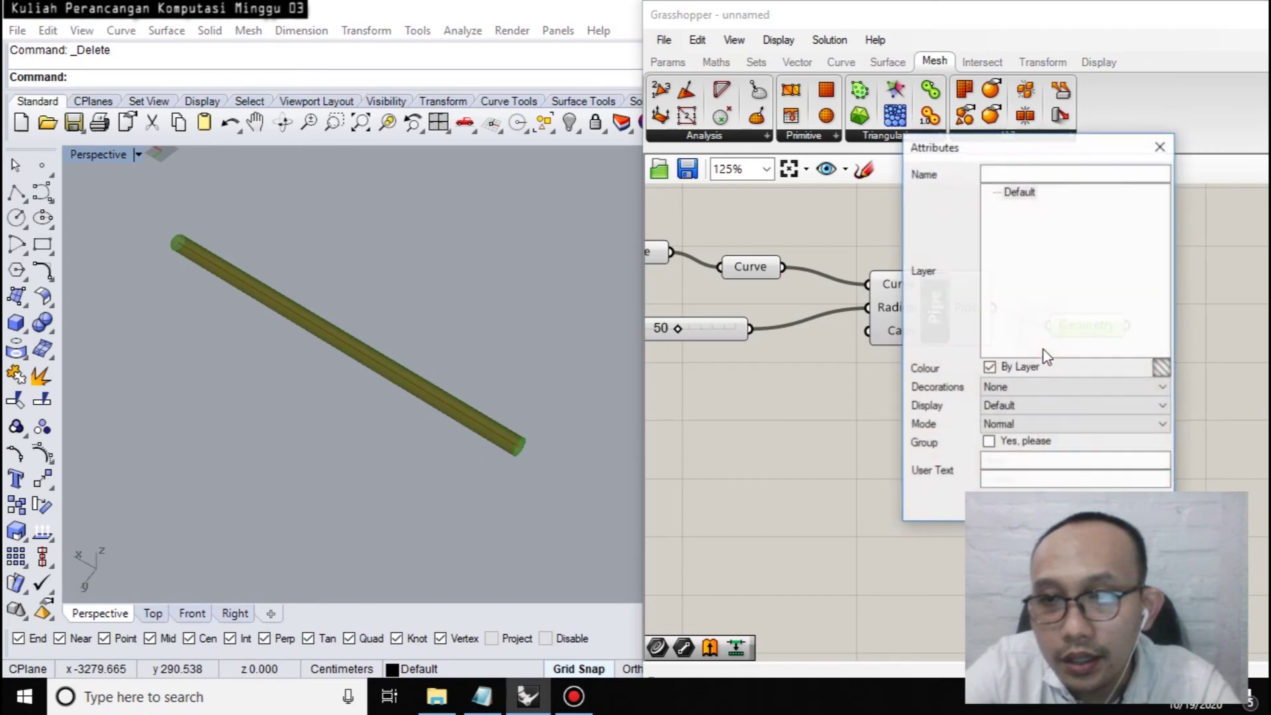
key(Return)
Move the baked pipe away from the Grasshopper preview pipe in the Perspective view.
scroll(519, 412, up, 5)
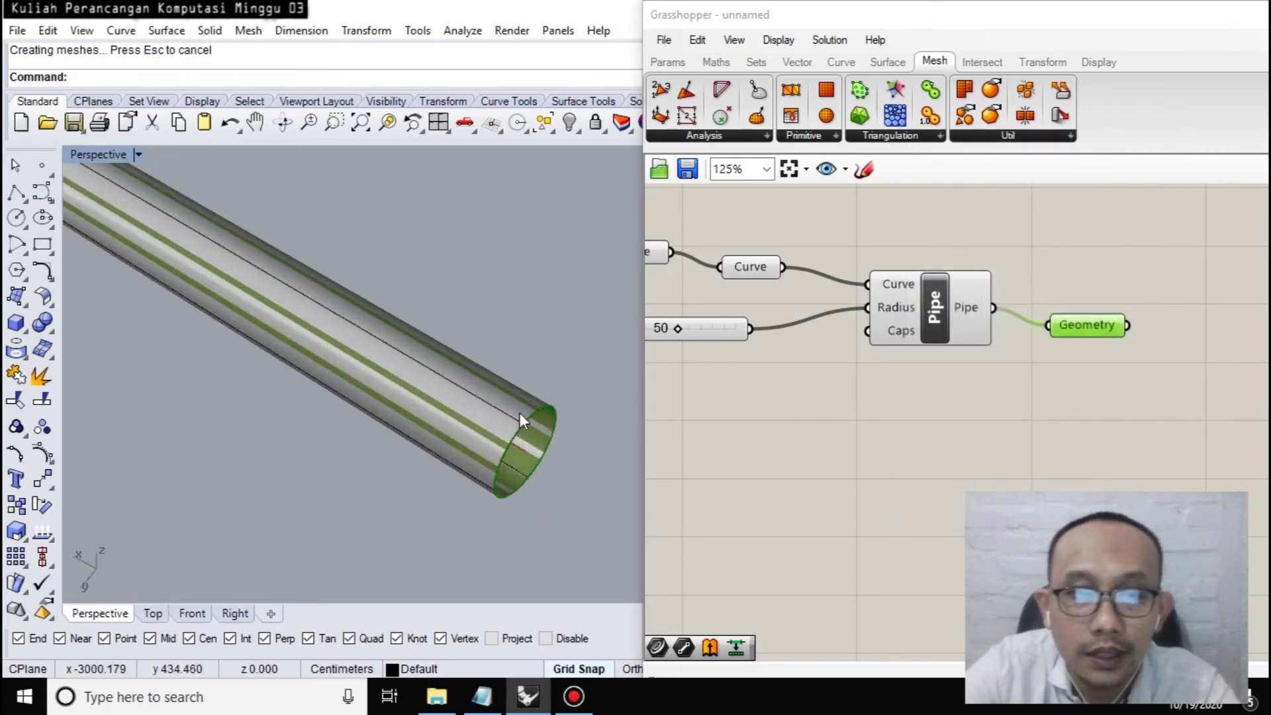
click(495, 395)
scroll(507, 401, down, 5)
scroll(394, 351, down, 4)
scroll(471, 411, up, 3)
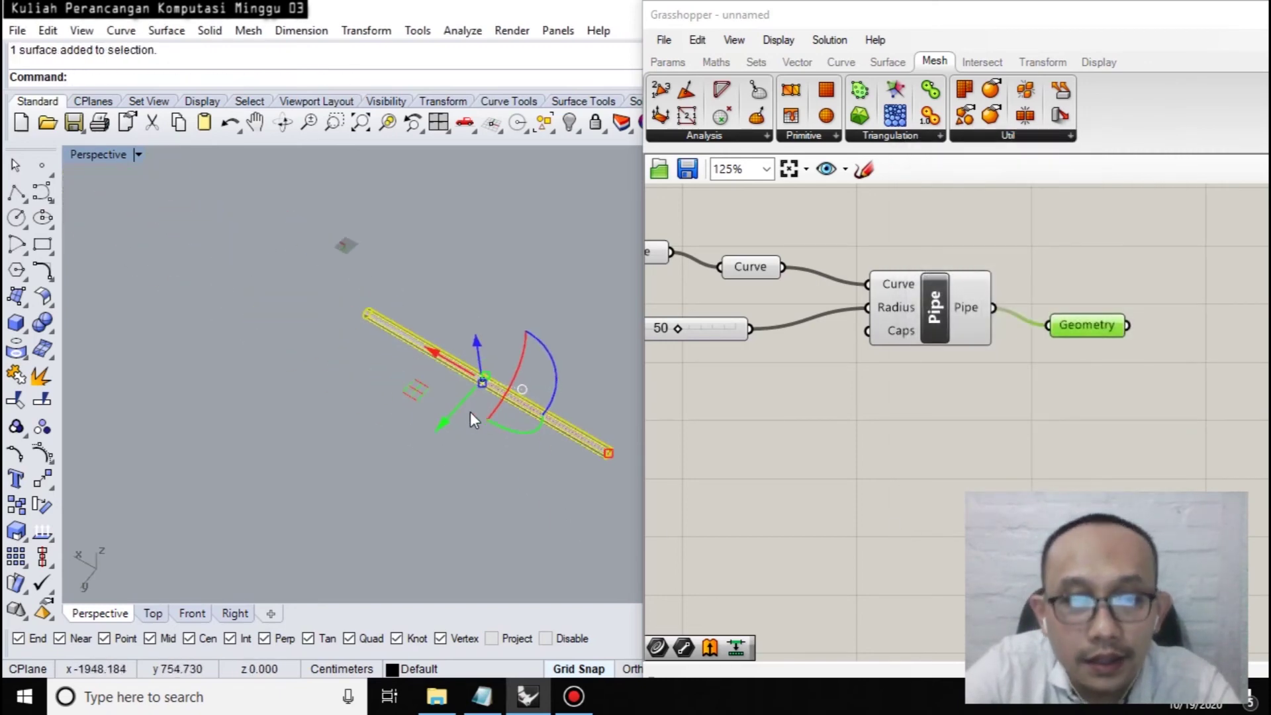
drag(478, 377, 402, 472)
click(498, 488)
scroll(562, 520, up, 6)
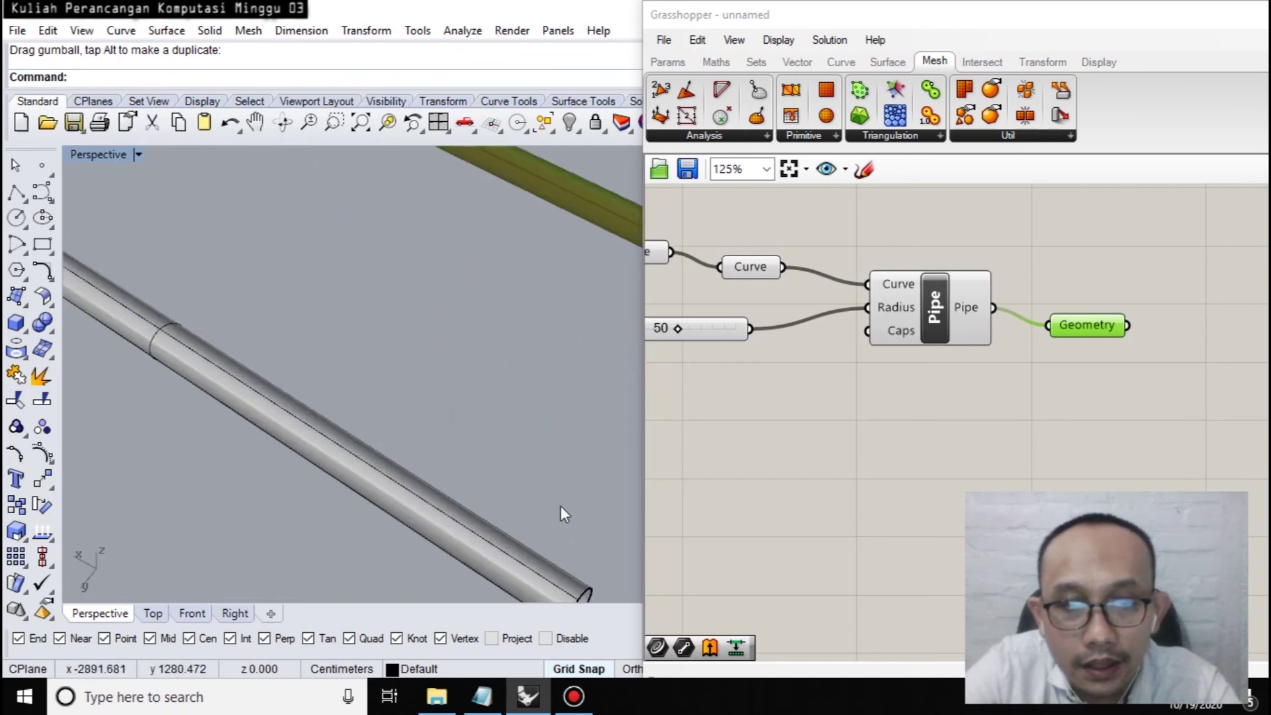
Compare the baked pipe with the Grasshopper preview pipe from several view angles.
scroll(444, 351, down, 6)
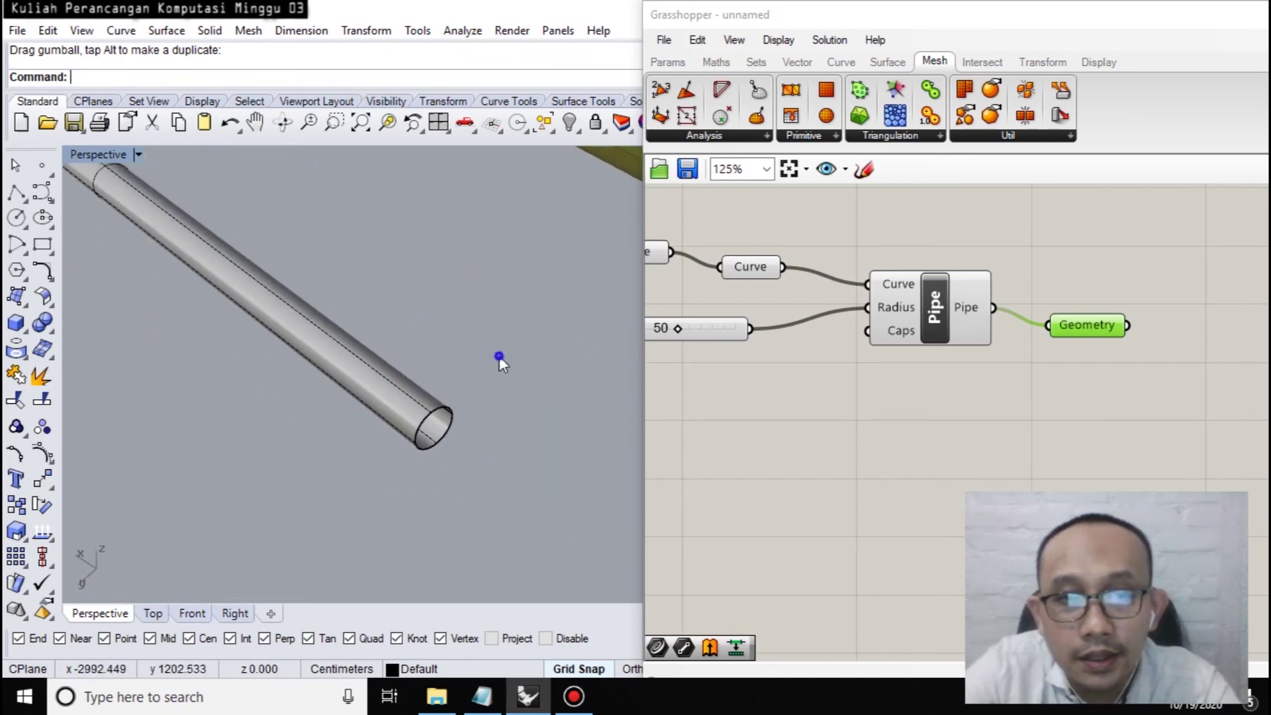
scroll(474, 298, up, 4)
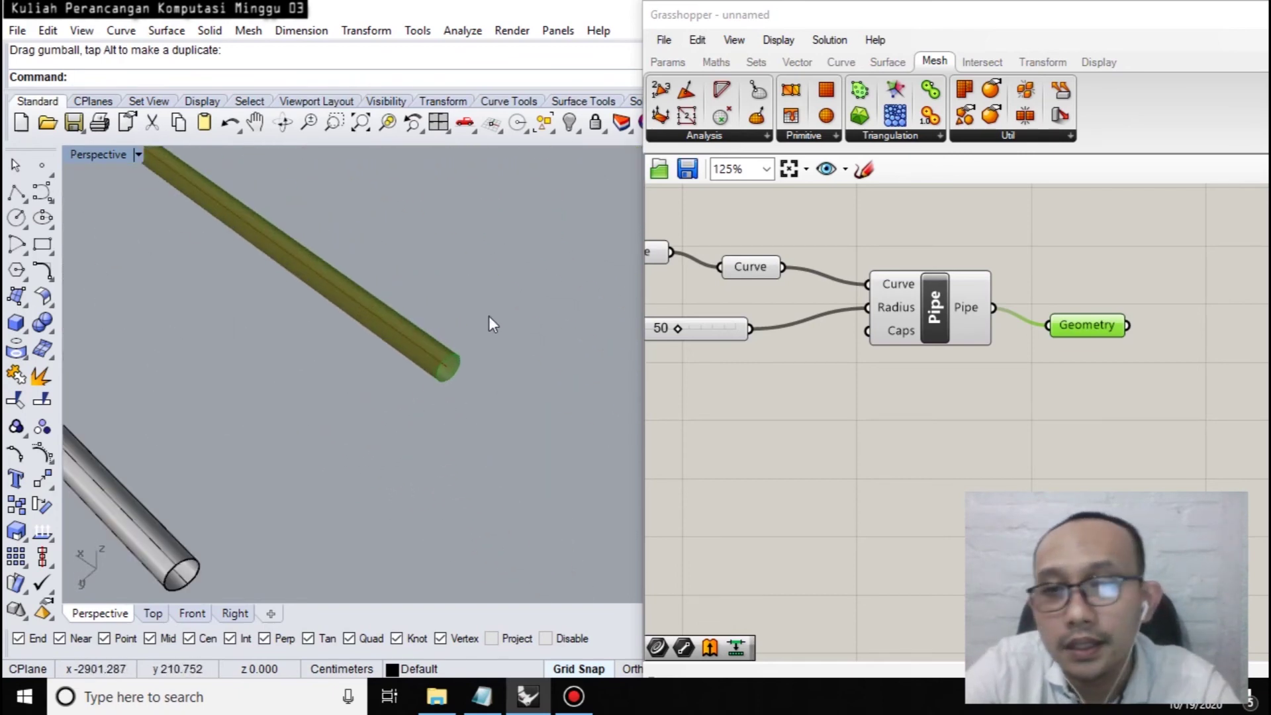
scroll(457, 331, down, 3)
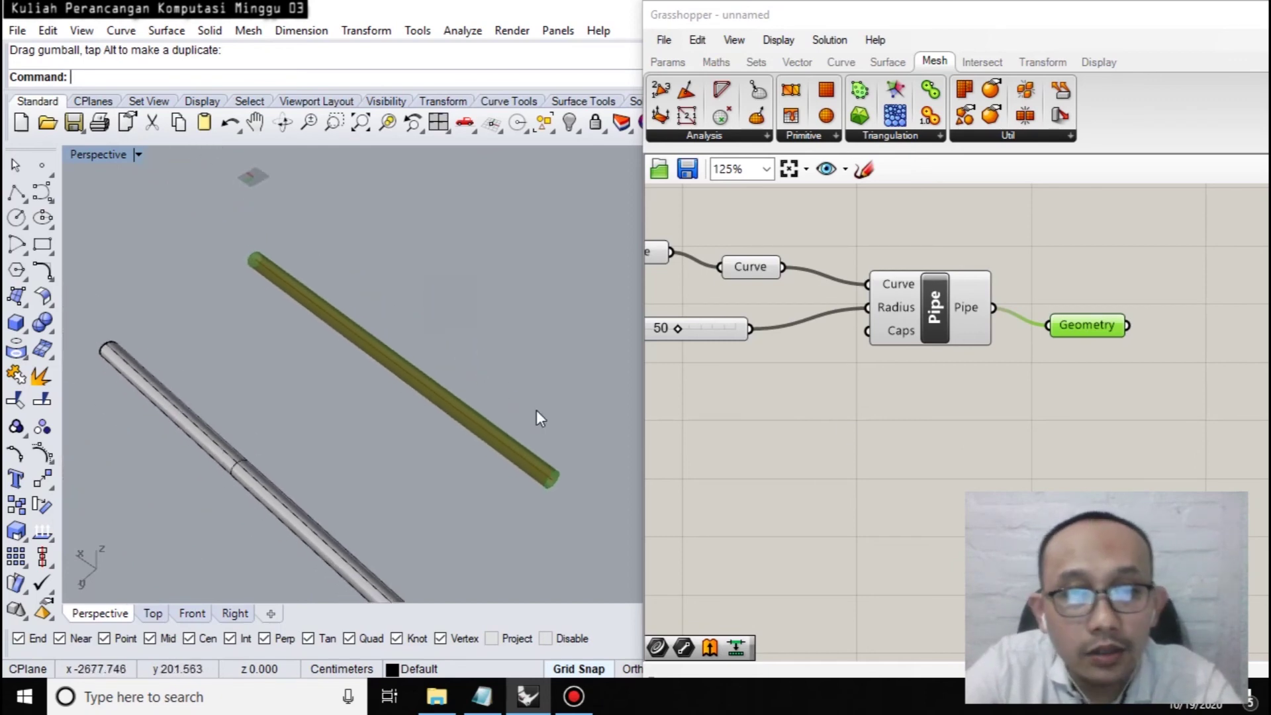
scroll(542, 378, down, 1)
right_drag(455, 478, 534, 434)
right_click(577, 433)
click(503, 431)
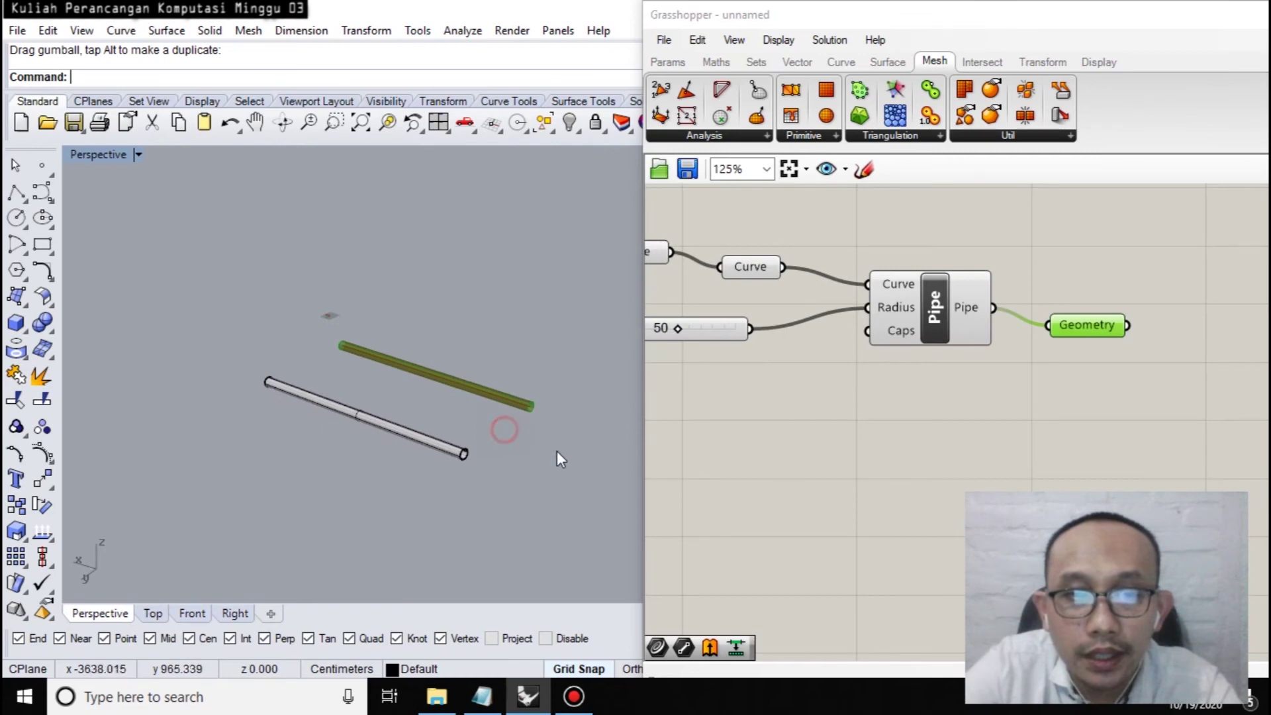
Delete the whole pipe definition from the Grasshopper canvas and the baked pipe from the Rhino model.
scroll(1042, 470, down, 3)
drag(728, 294, 1157, 438)
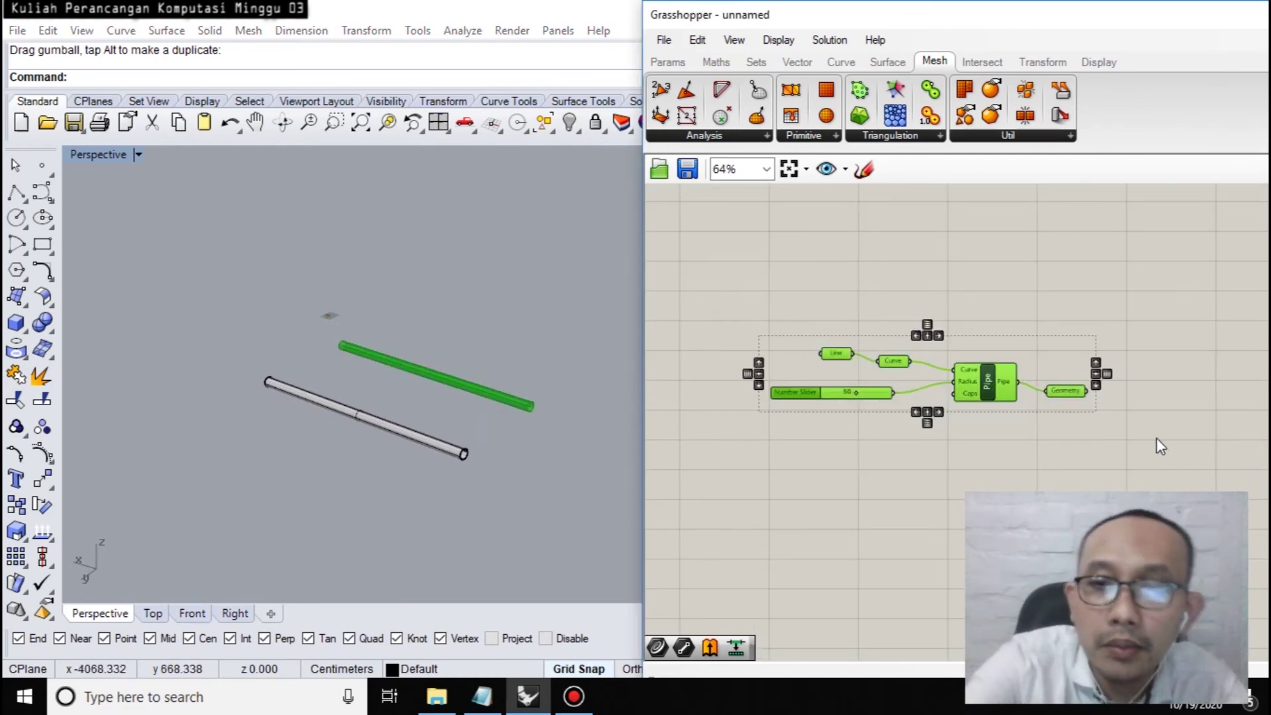
key(Delete)
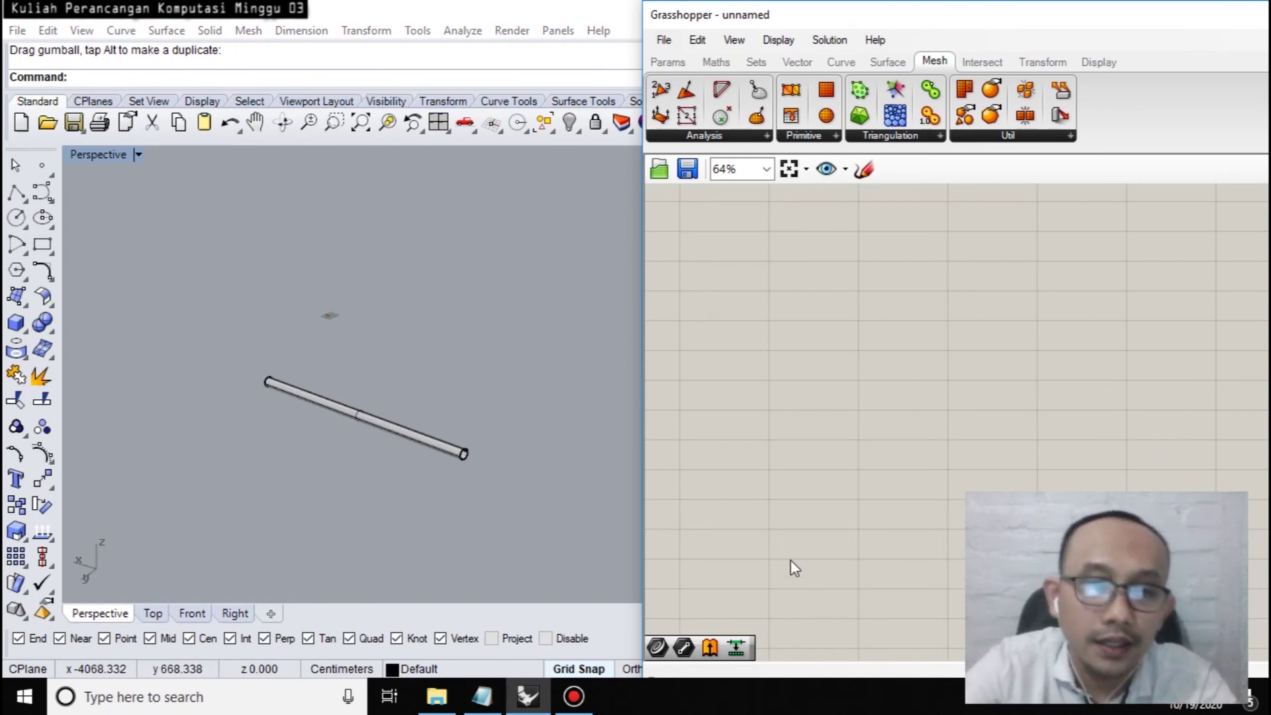
click(375, 421)
key(Delete)
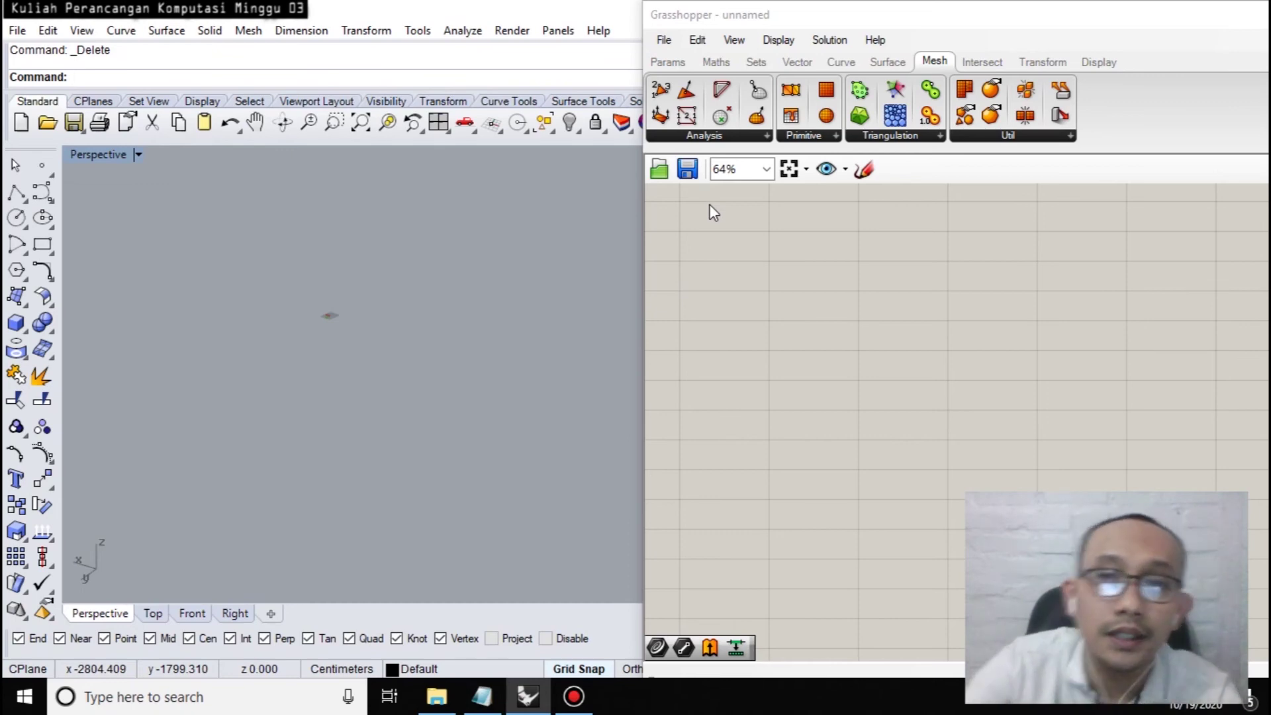
click(940, 136)
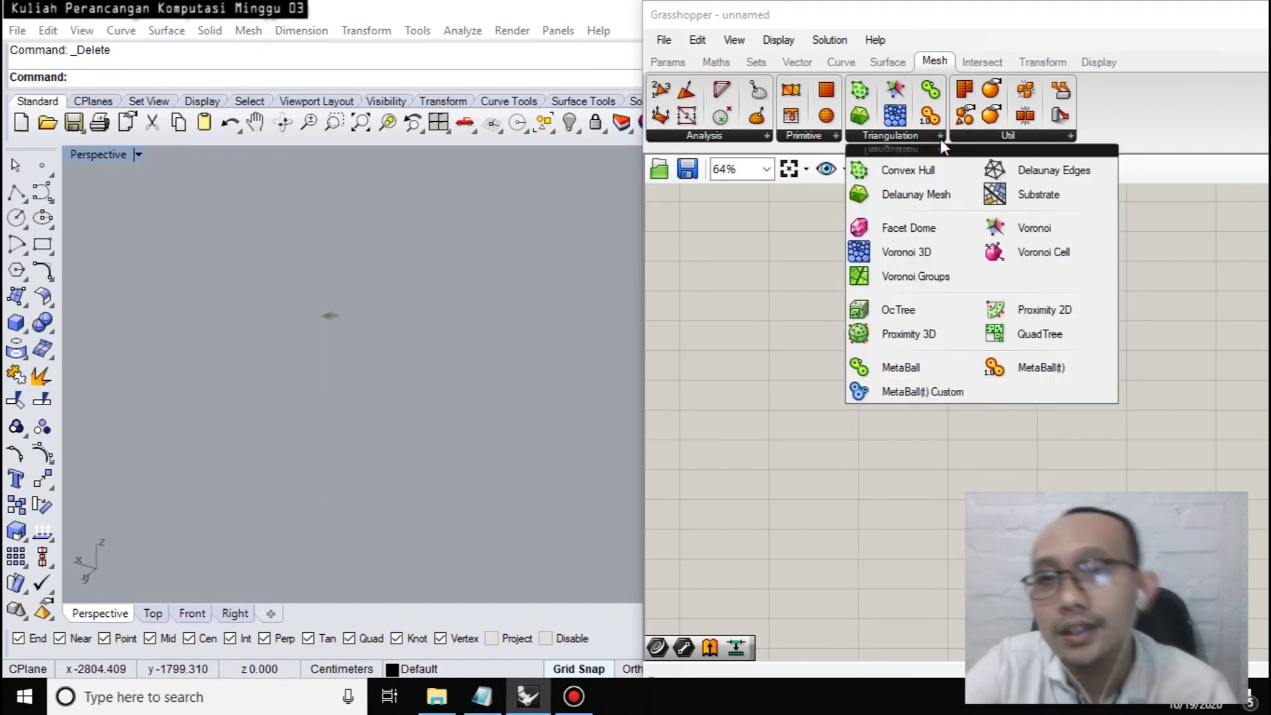
click(729, 249)
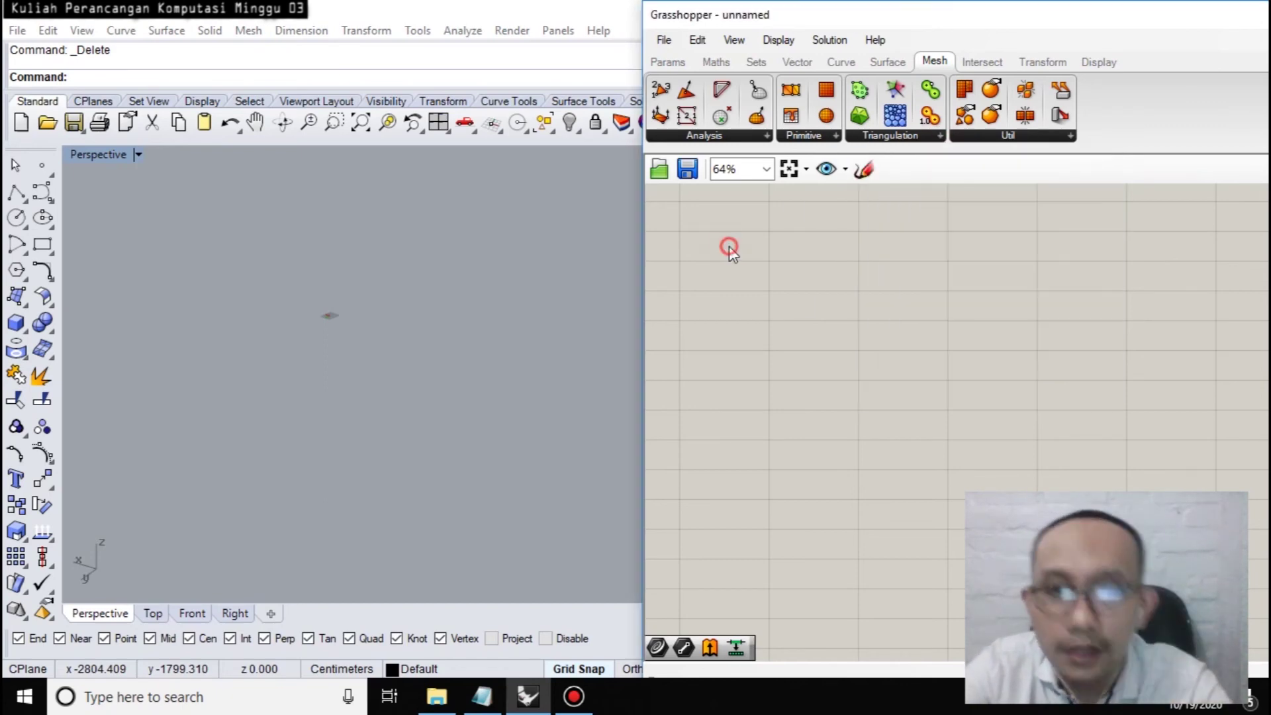
Add a Point parameter to the empty Grasshopper canvas.
double_click(802, 275)
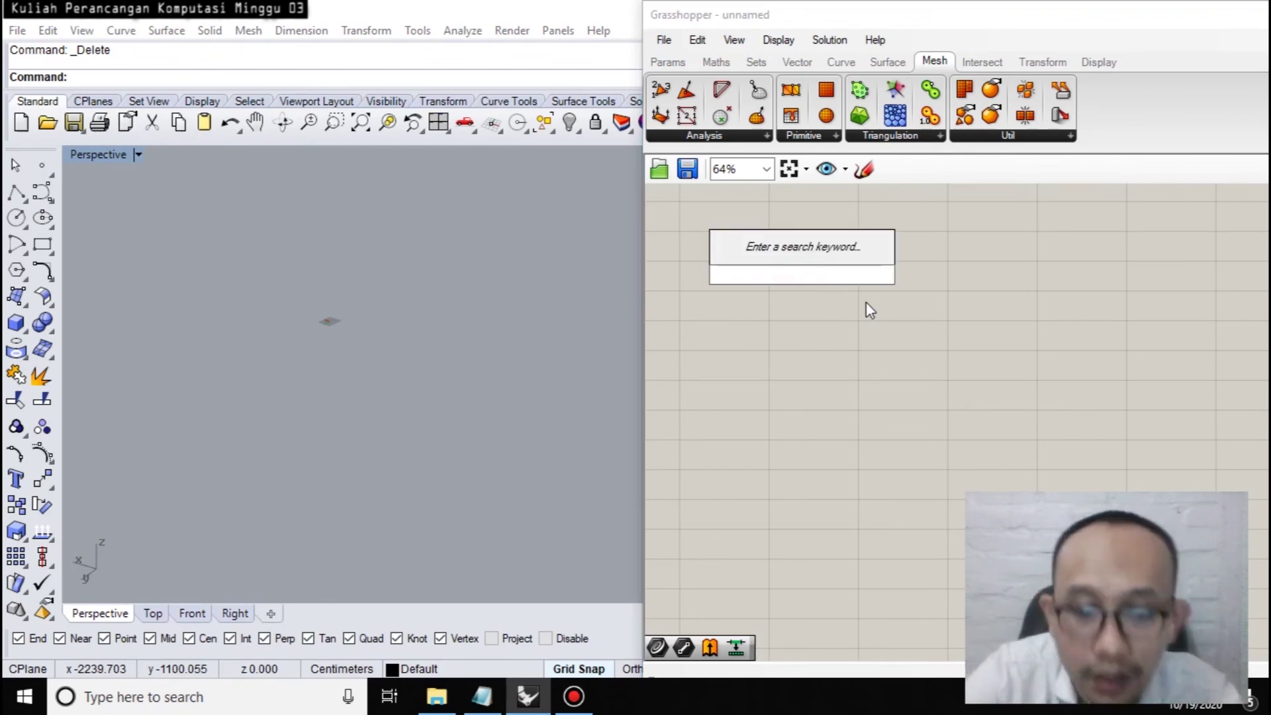
text(point)
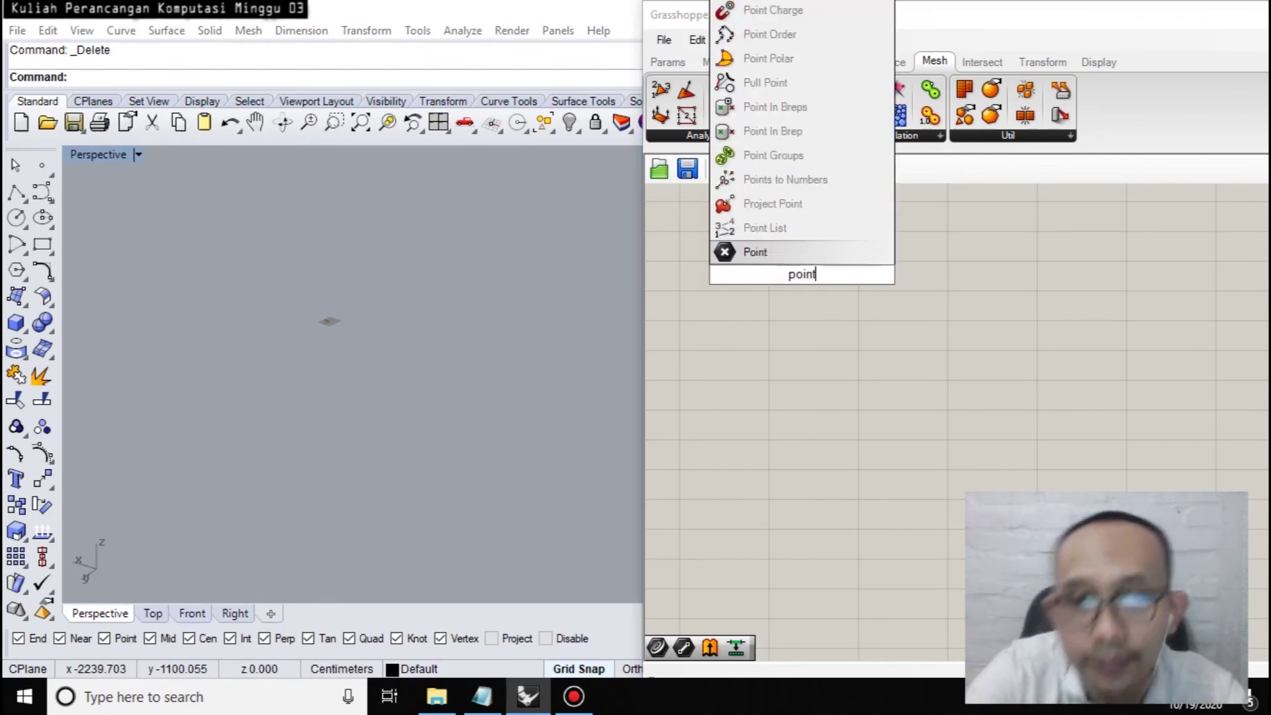
click(808, 258)
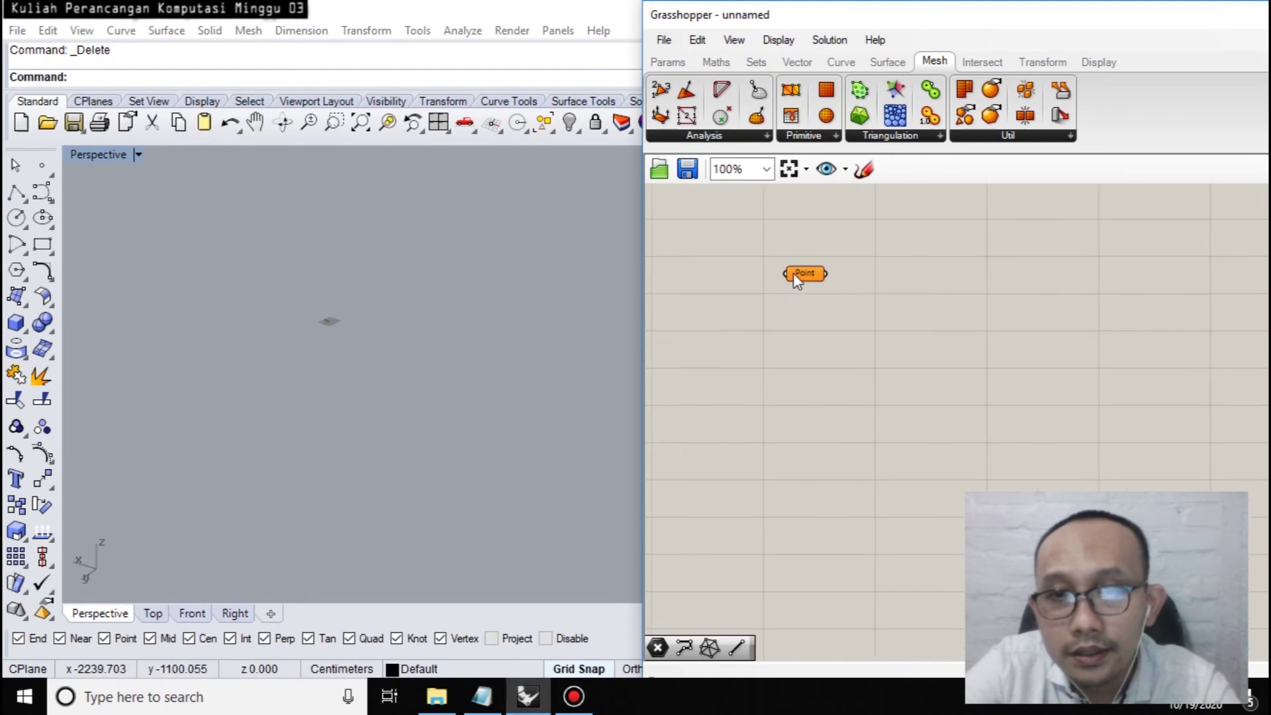
Set multiple points for the Point parameter by picking about 20 scattered locations in the Perspective view.
right_click(804, 272)
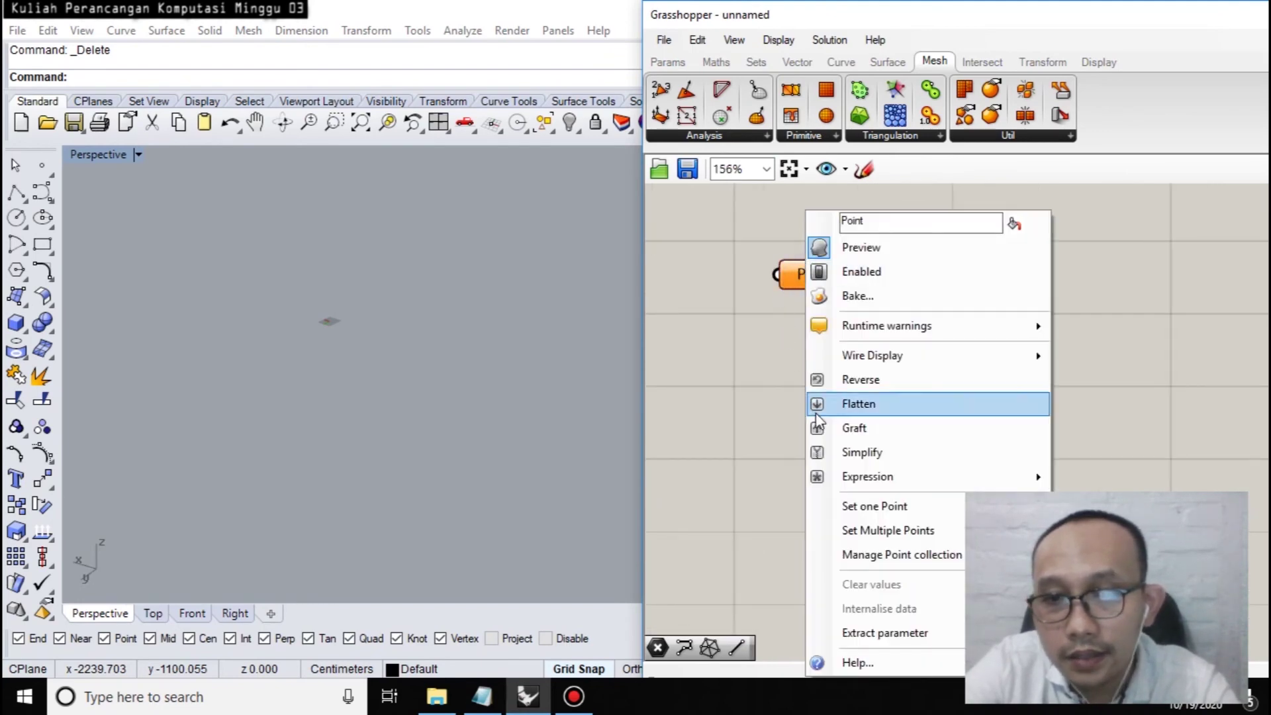
click(887, 530)
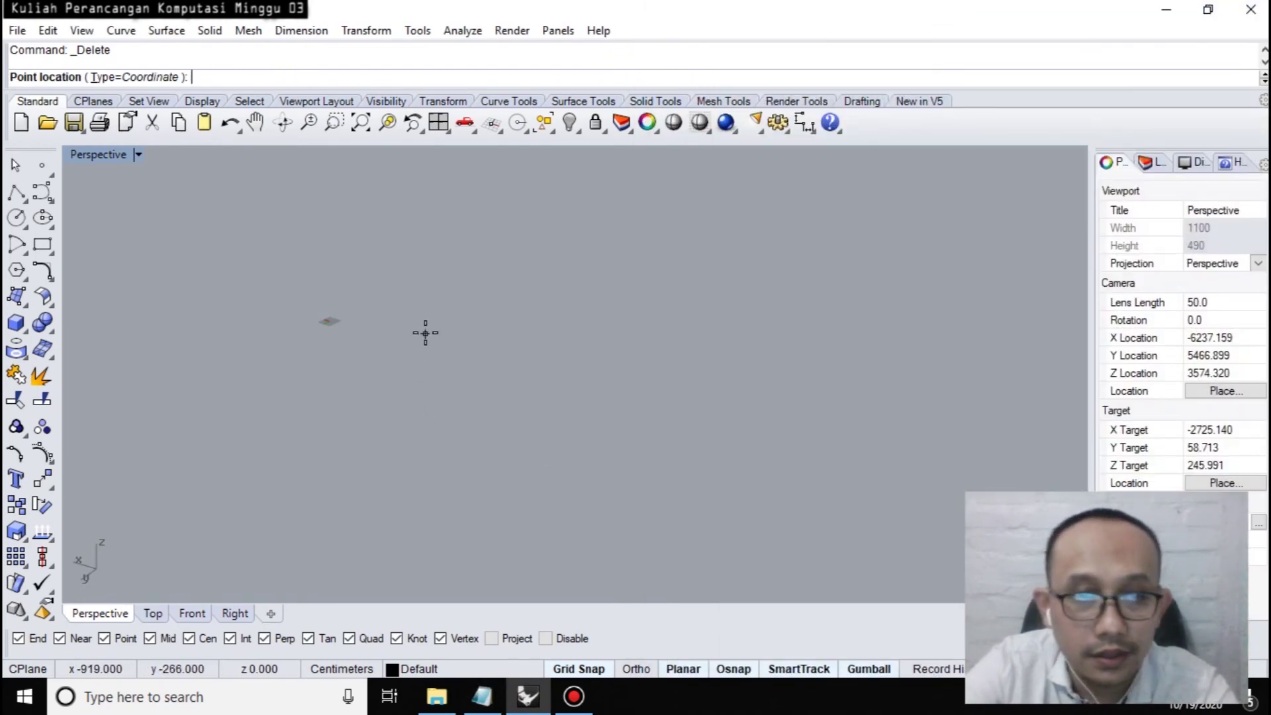
click(448, 268)
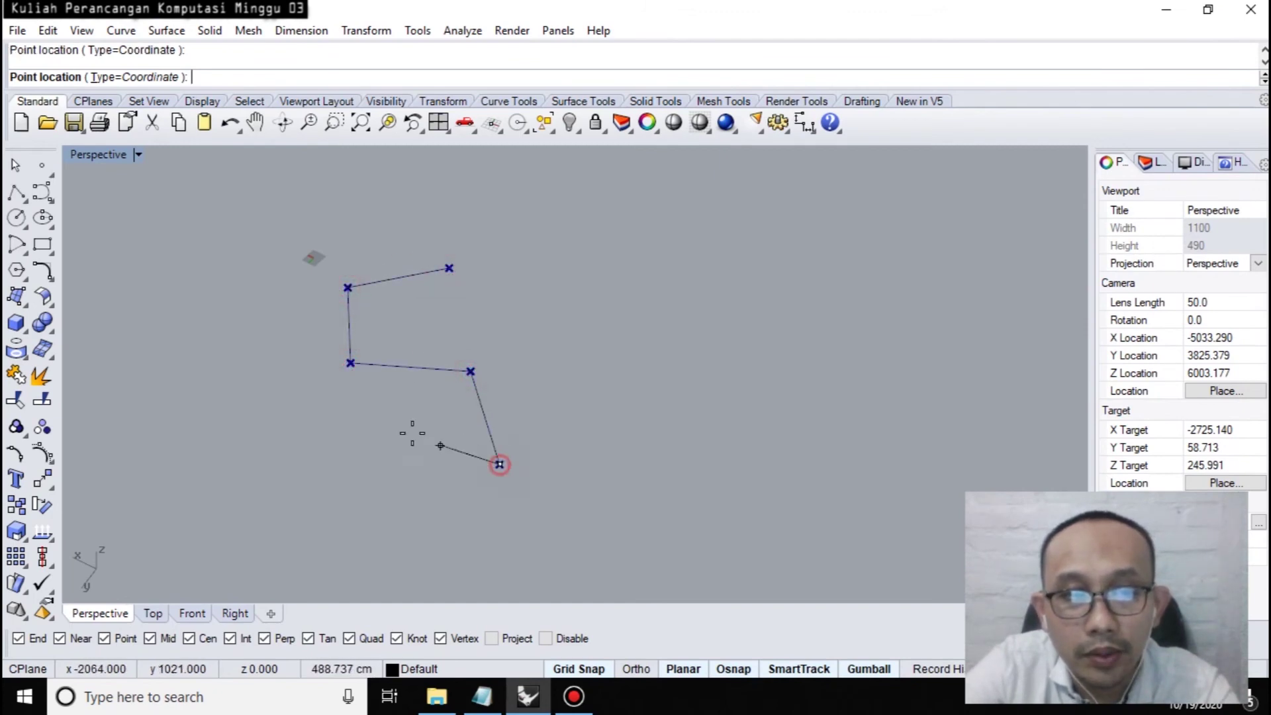
click(403, 326)
click(589, 424)
click(330, 446)
click(292, 335)
click(425, 290)
click(399, 213)
click(504, 235)
click(407, 488)
click(600, 312)
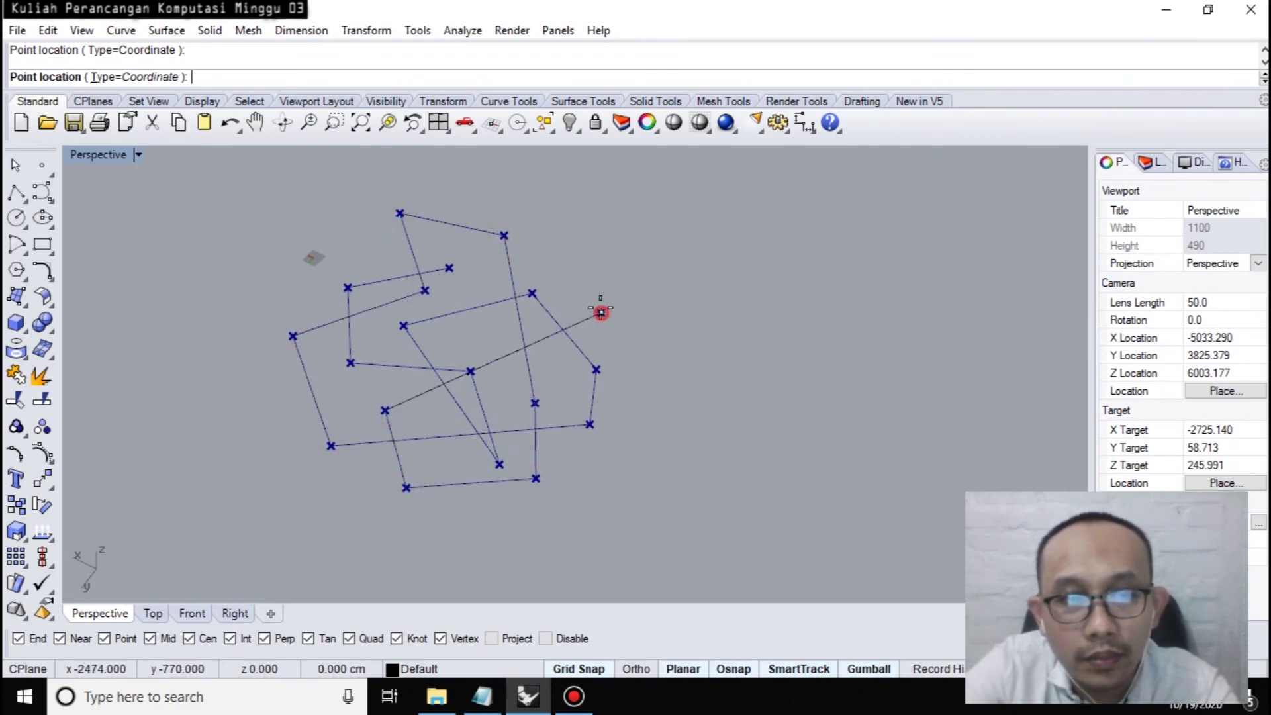
click(555, 254)
right_click(555, 255)
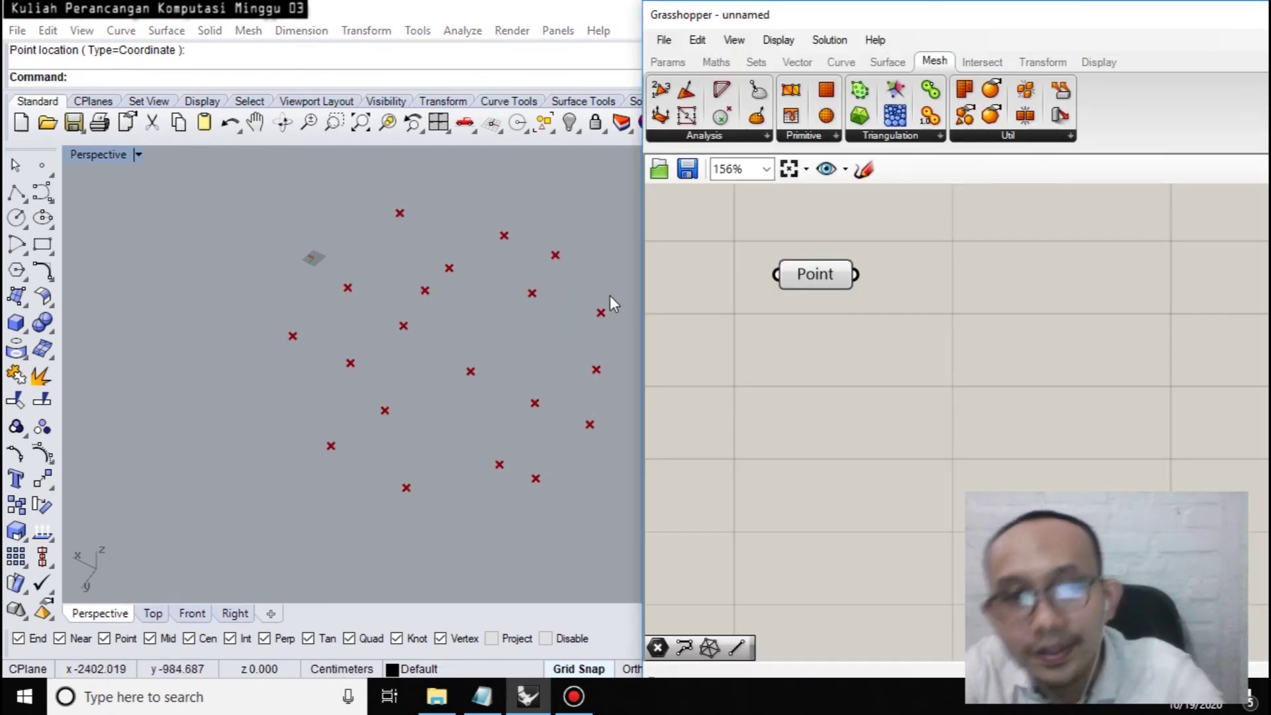
Add a Delaunay Edges component and connect the Point parameter to its Points input.
right_drag(435, 380, 470, 307)
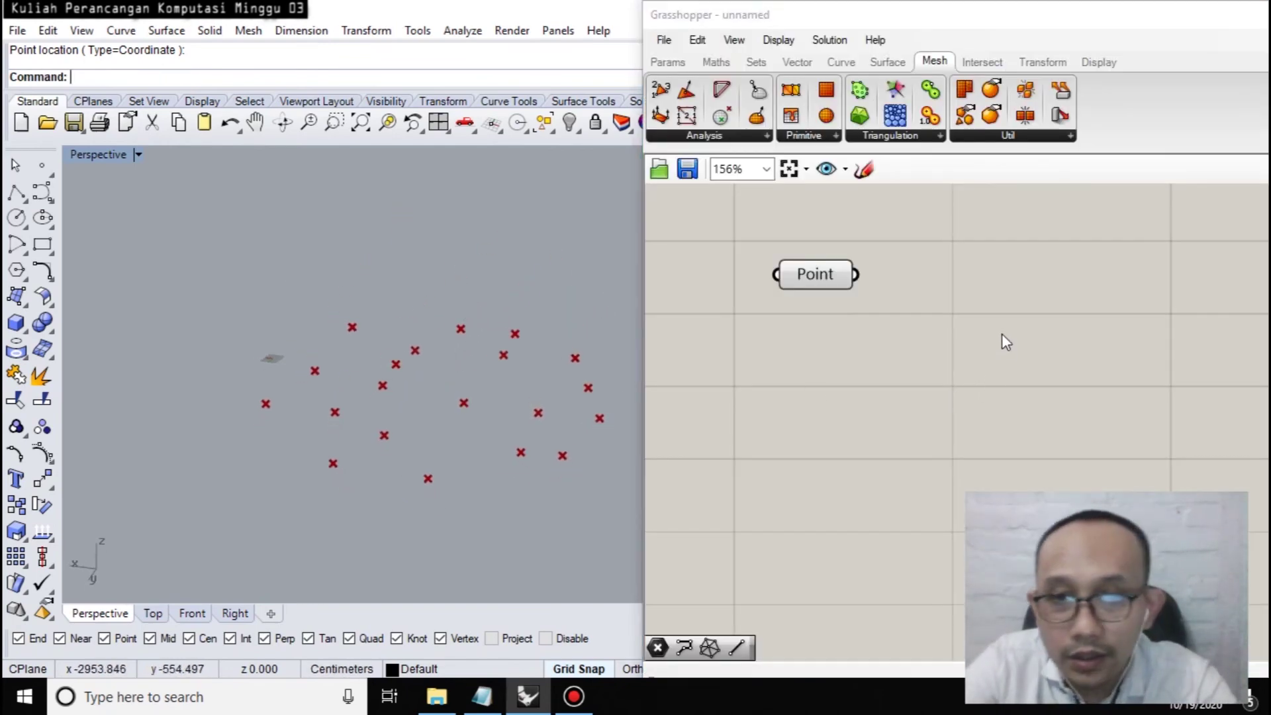
click(941, 136)
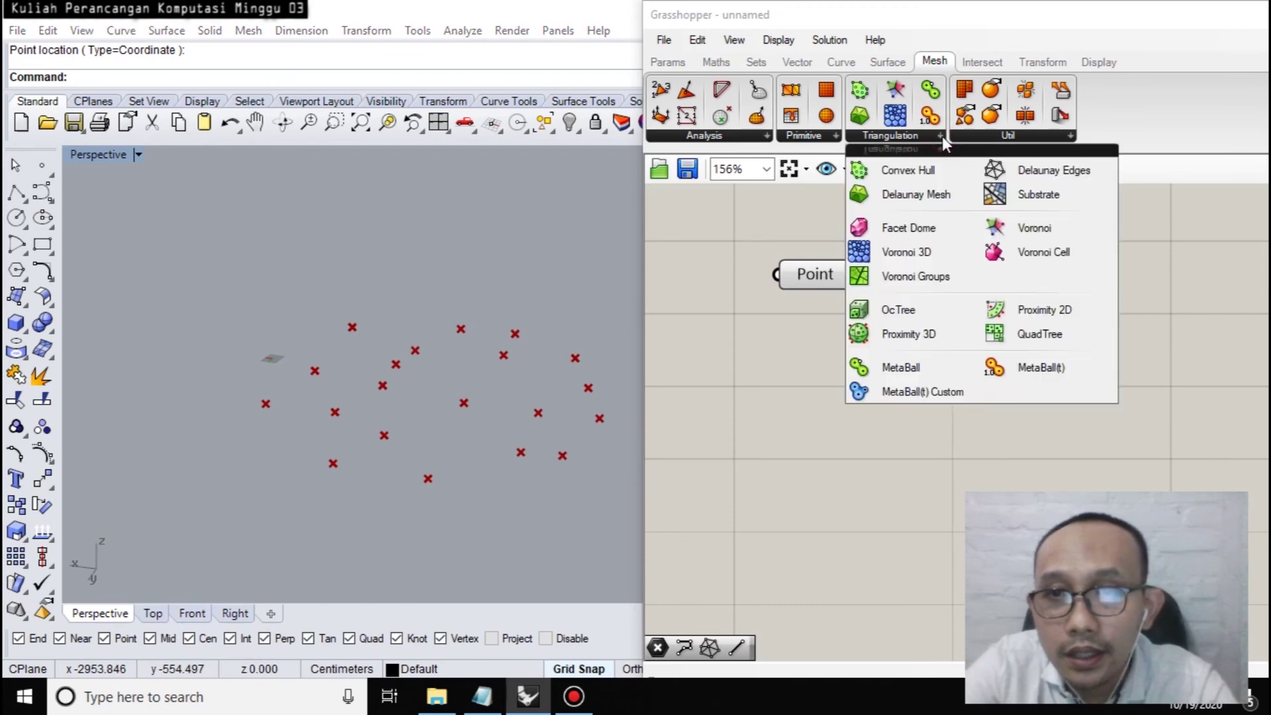
click(1010, 173)
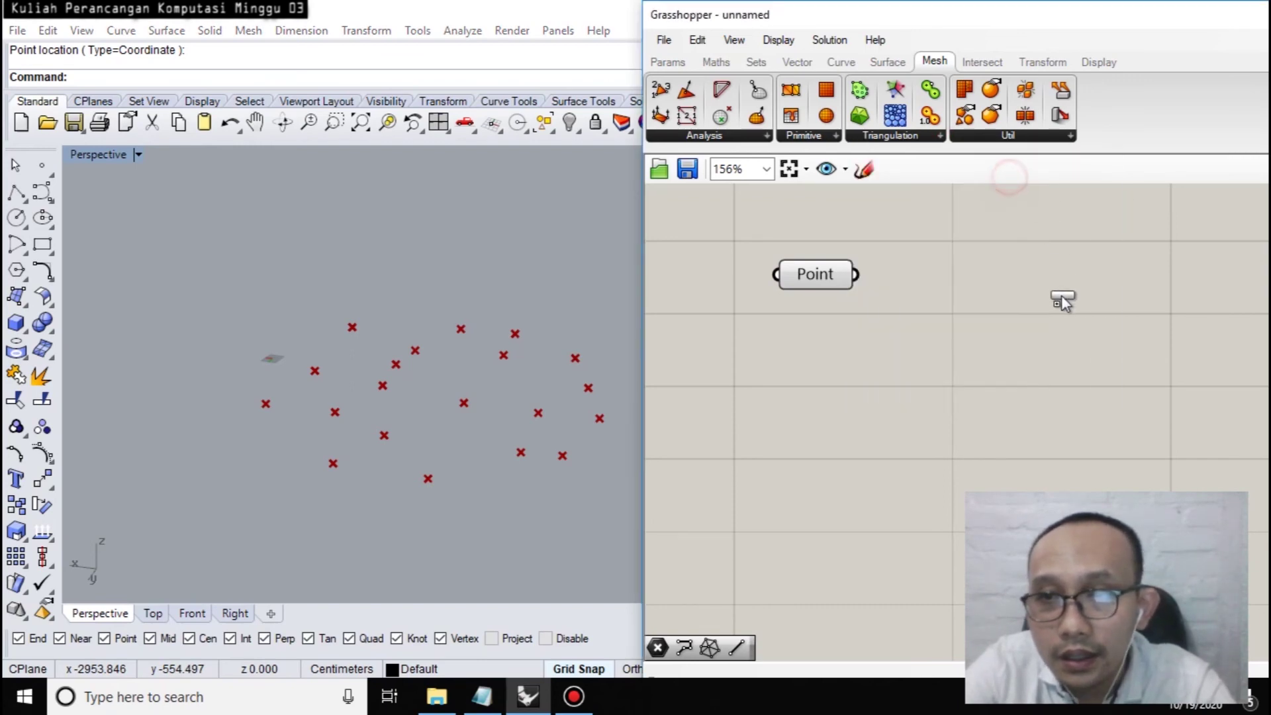
click(961, 317)
drag(943, 329, 1024, 352)
drag(978, 308, 855, 274)
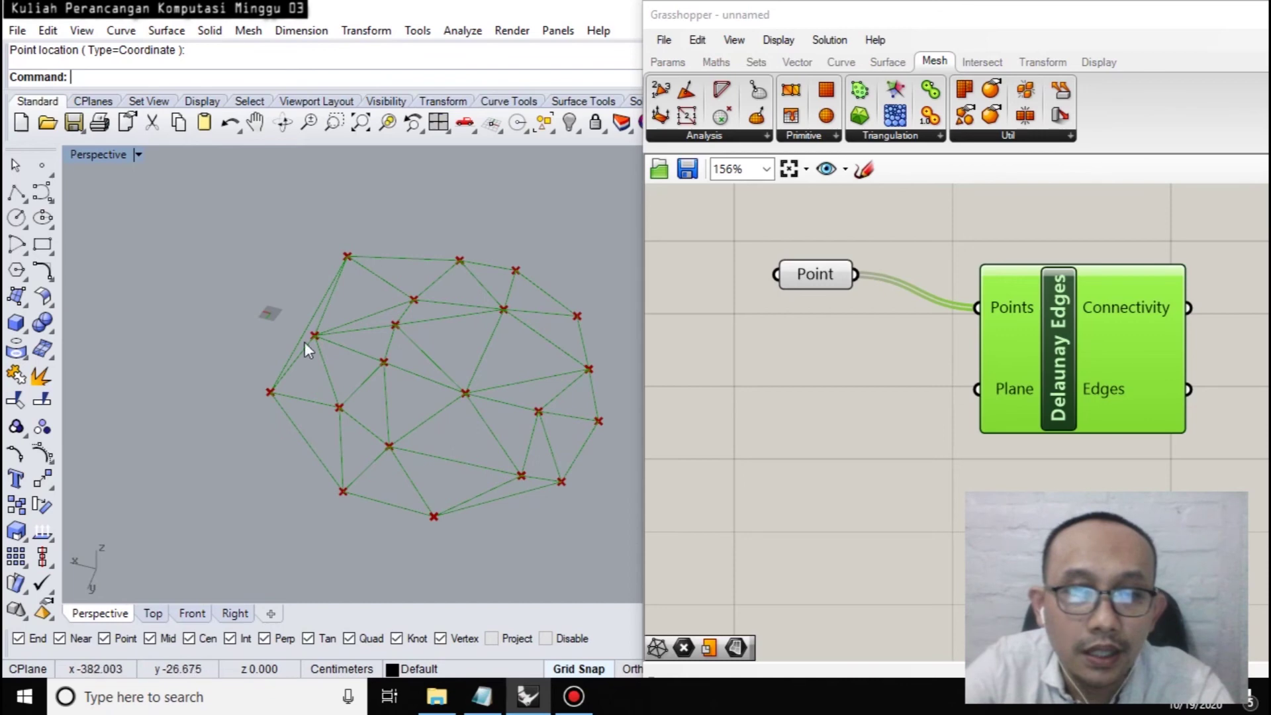
scroll(556, 398, up, 5)
scroll(558, 401, down, 5)
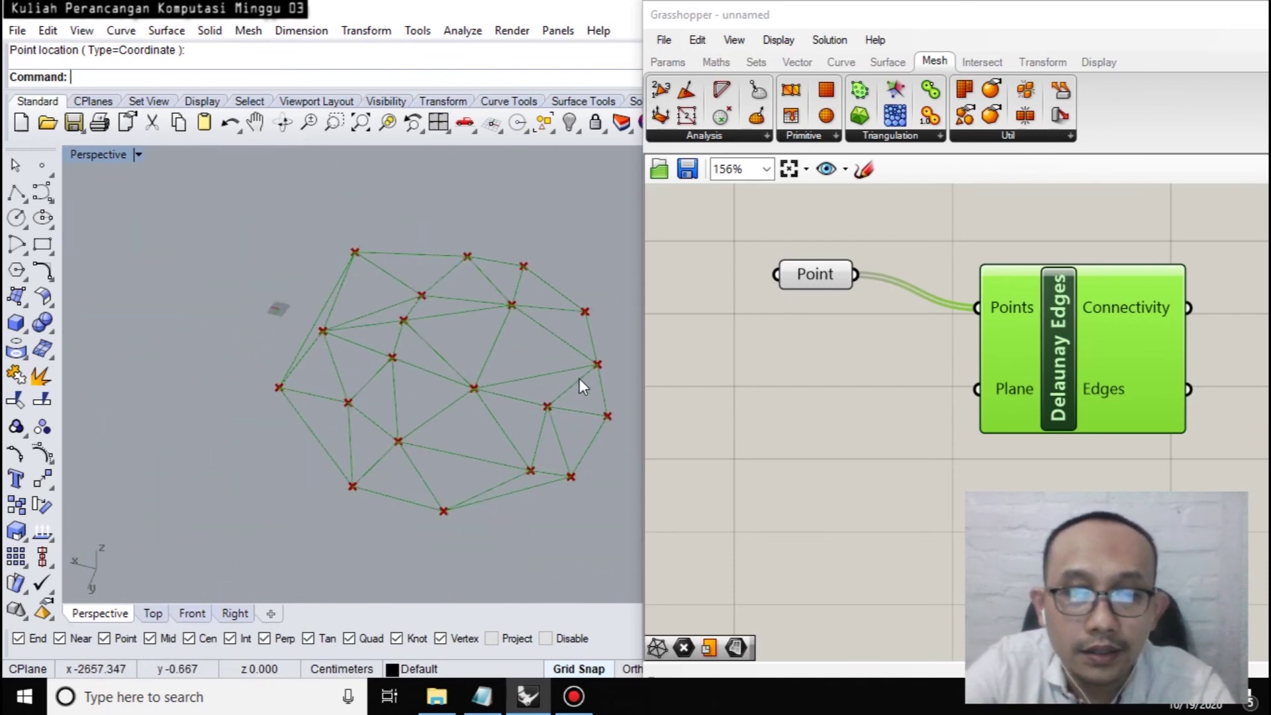
Add a Curve parameter beside Delaunay Edges and connect the Edges output to it.
click(864, 402)
scroll(828, 401, down, 2)
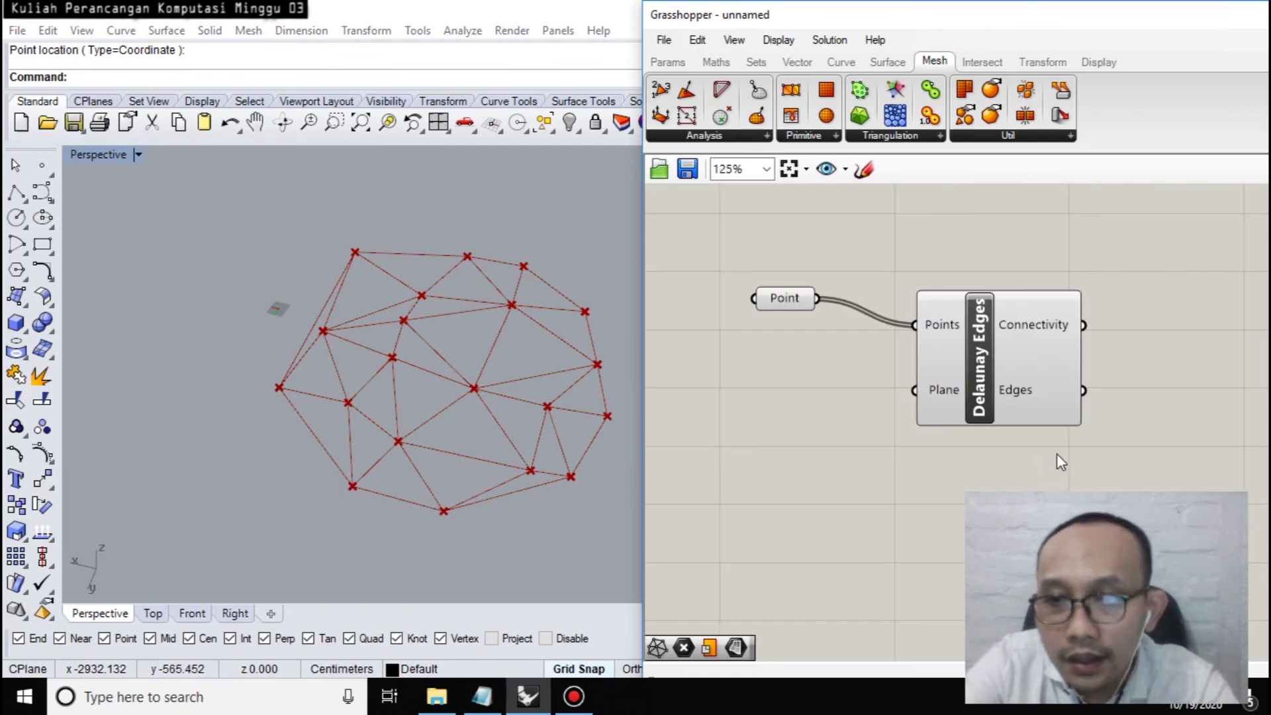
right_drag(1059, 462, 953, 437)
double_click(1070, 334)
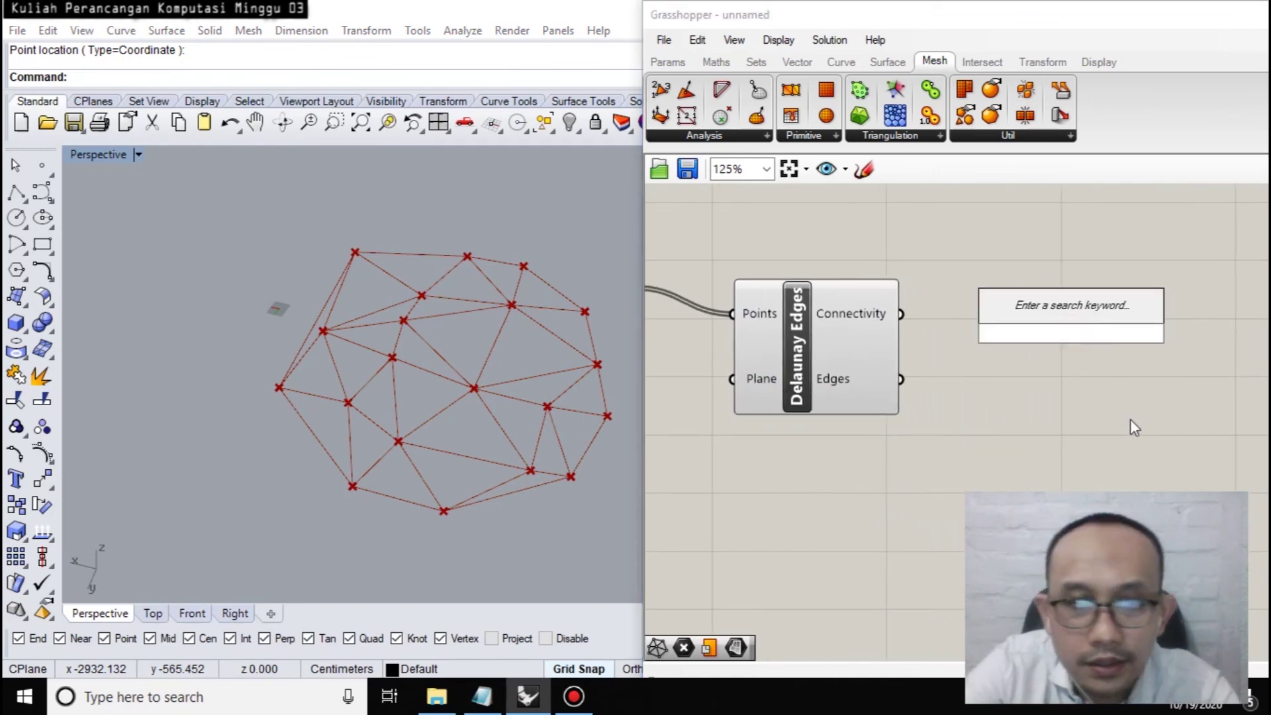
text(curve)
key(Return)
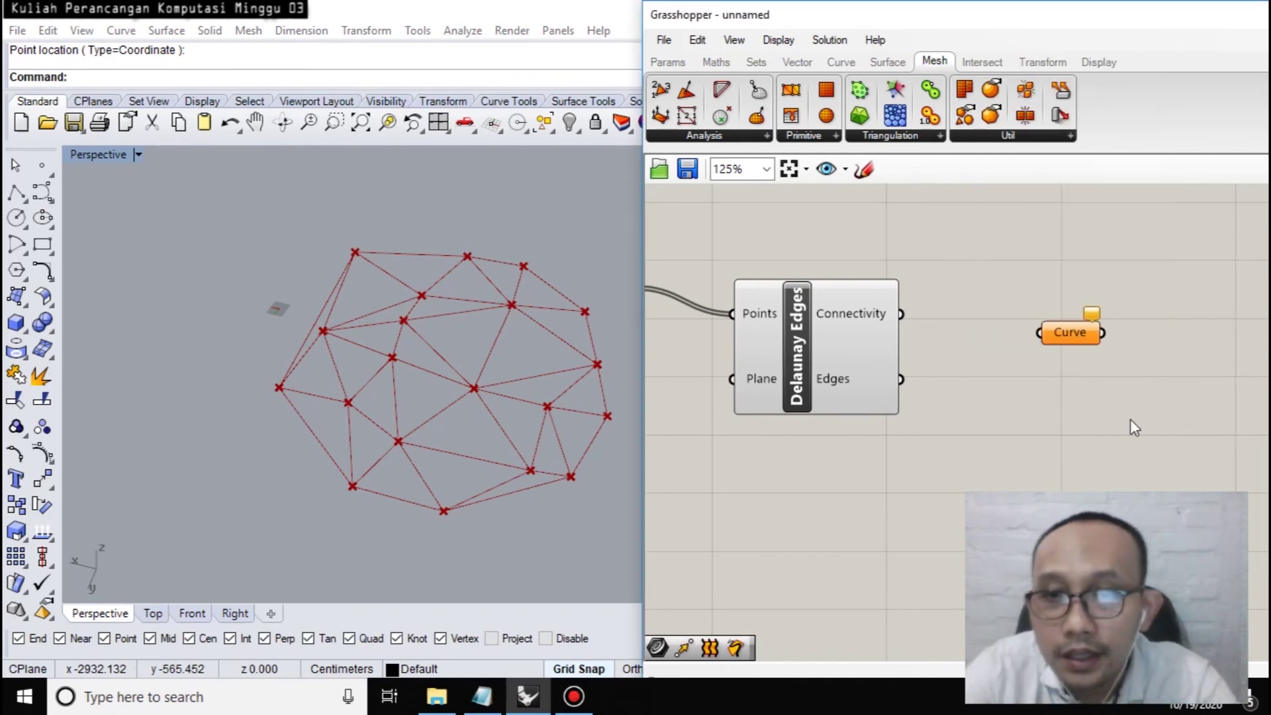
drag(997, 340, 1039, 332)
click(1073, 419)
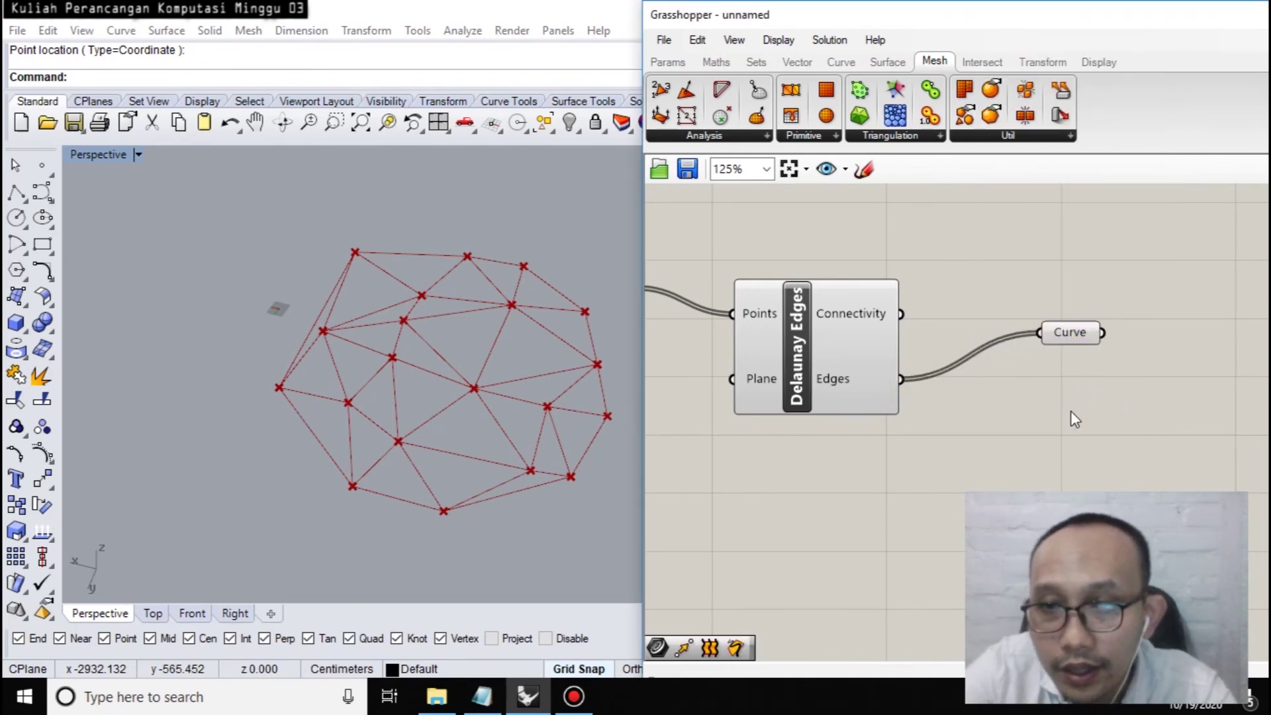
click(1066, 337)
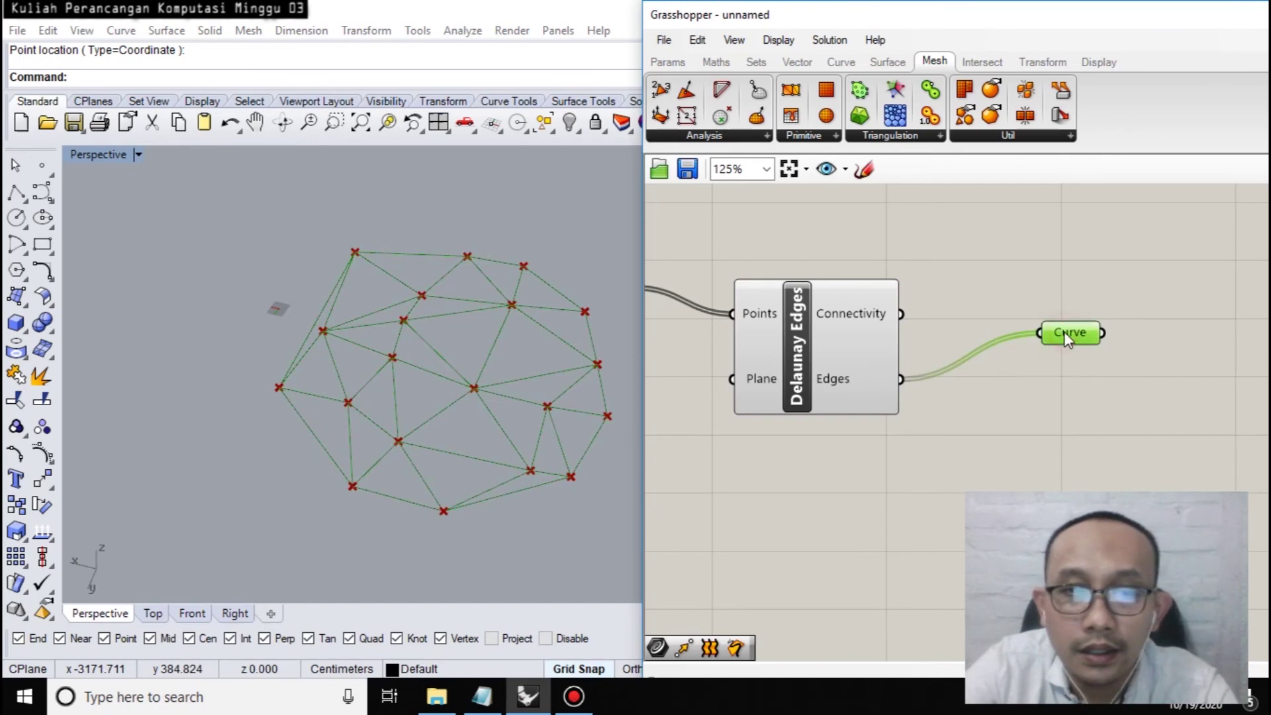
click(1146, 408)
Shape the flat Delaunay network into a three-dimensional form by raising several of the Point parameter's points to different heights in the Perspective view.
right_drag(845, 477, 1209, 465)
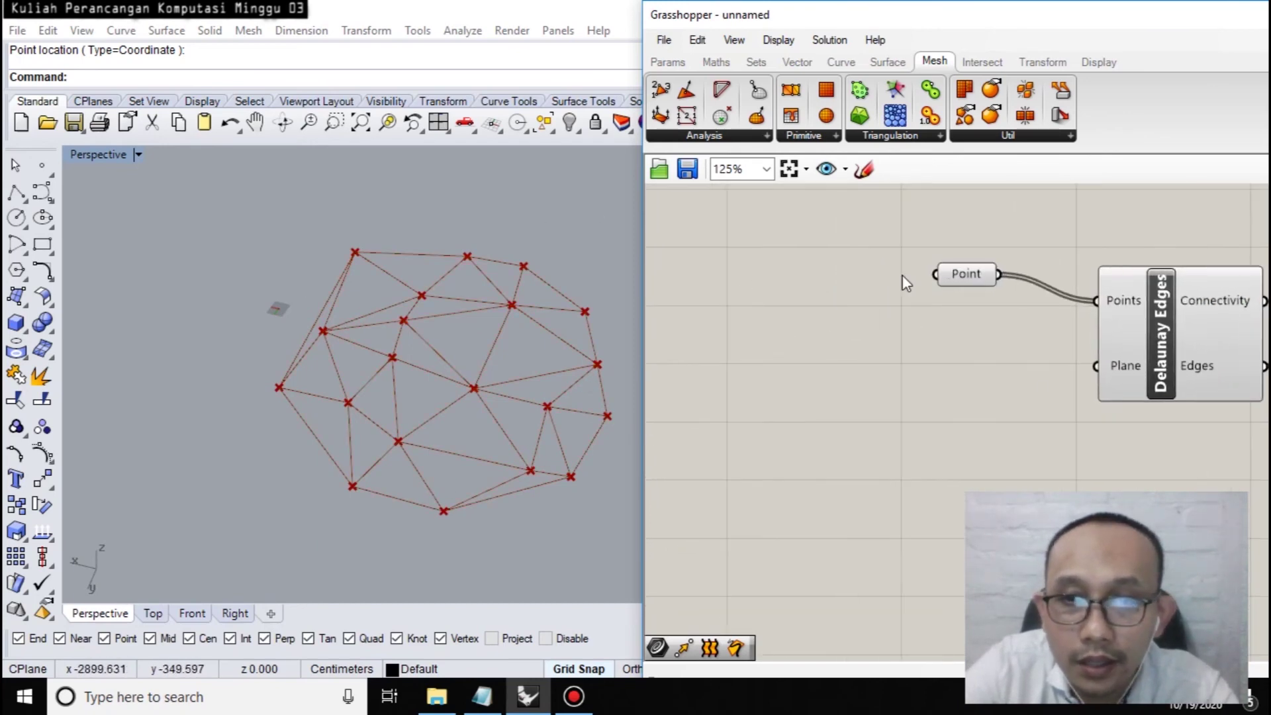
click(965, 274)
mouse_move(476, 398)
right_down()
mouse_move(470, 340)
mouse_move(463, 397)
mouse_move(485, 414)
right_up()
drag(486, 407, 486, 335)
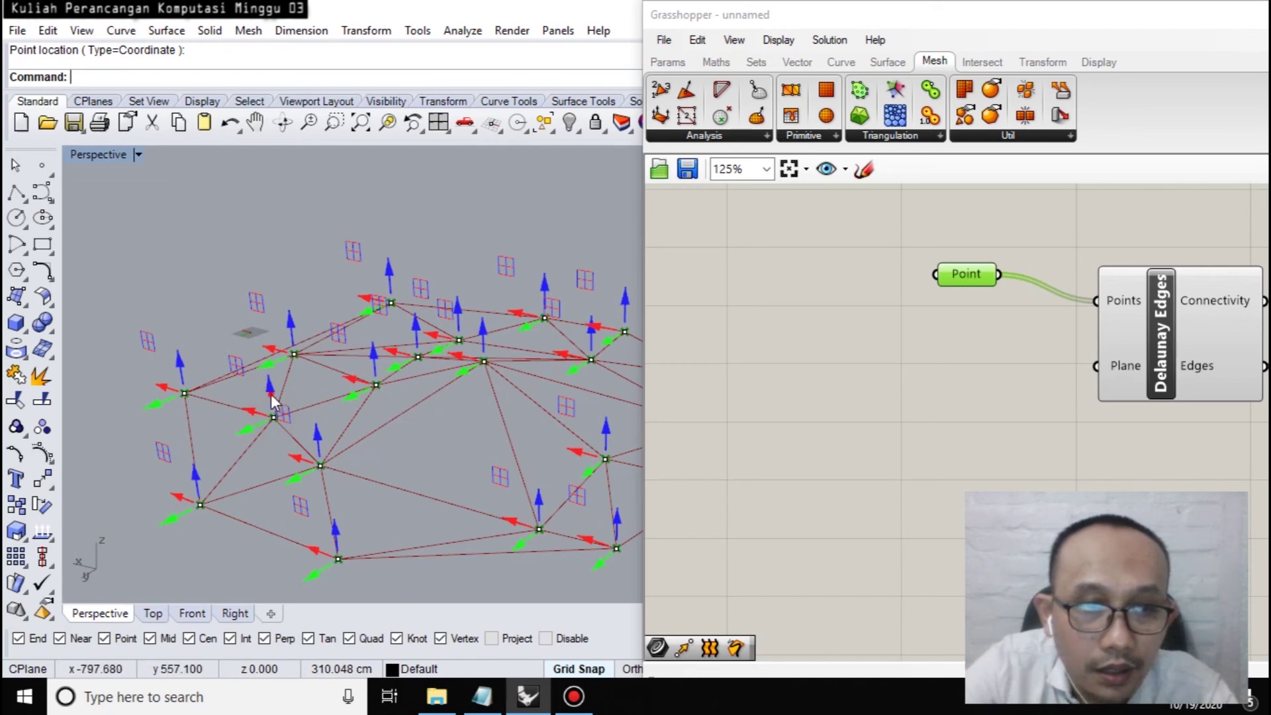
right_drag(271, 394, 540, 479)
right_drag(612, 400, 661, 456)
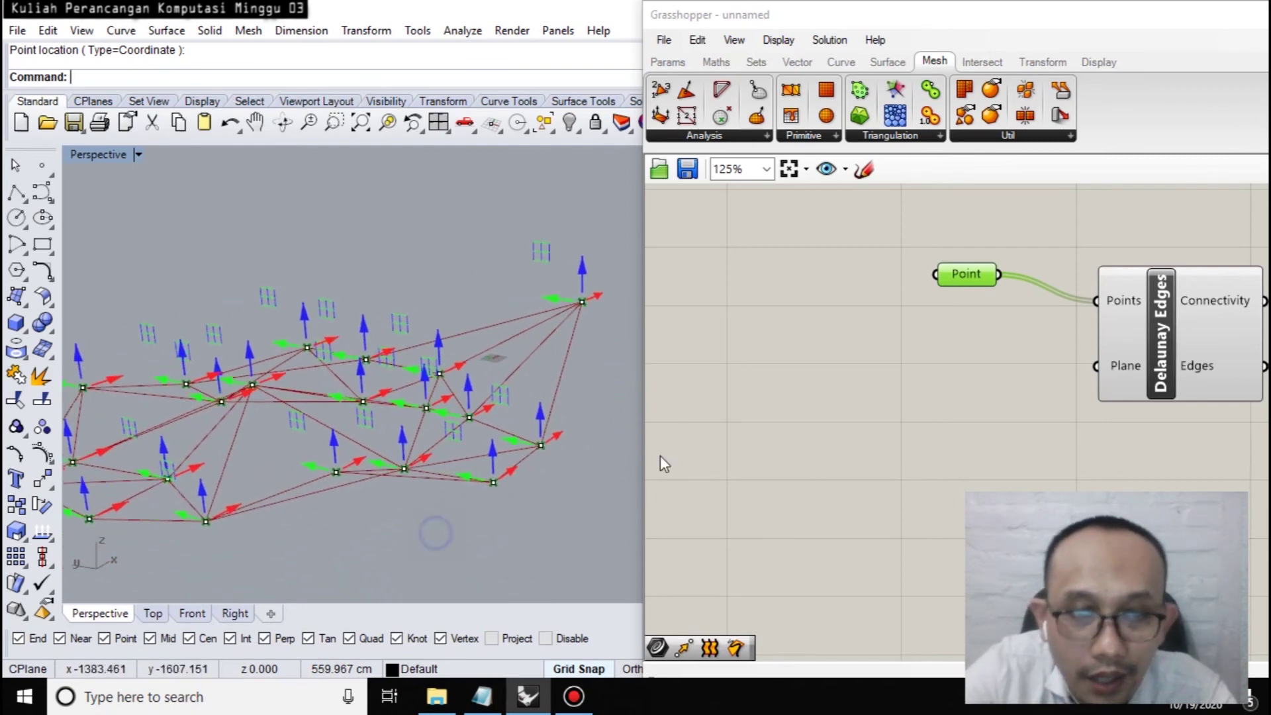
right_drag(371, 406, 461, 415)
right_drag(418, 375, 420, 320)
right_drag(415, 417, 387, 495)
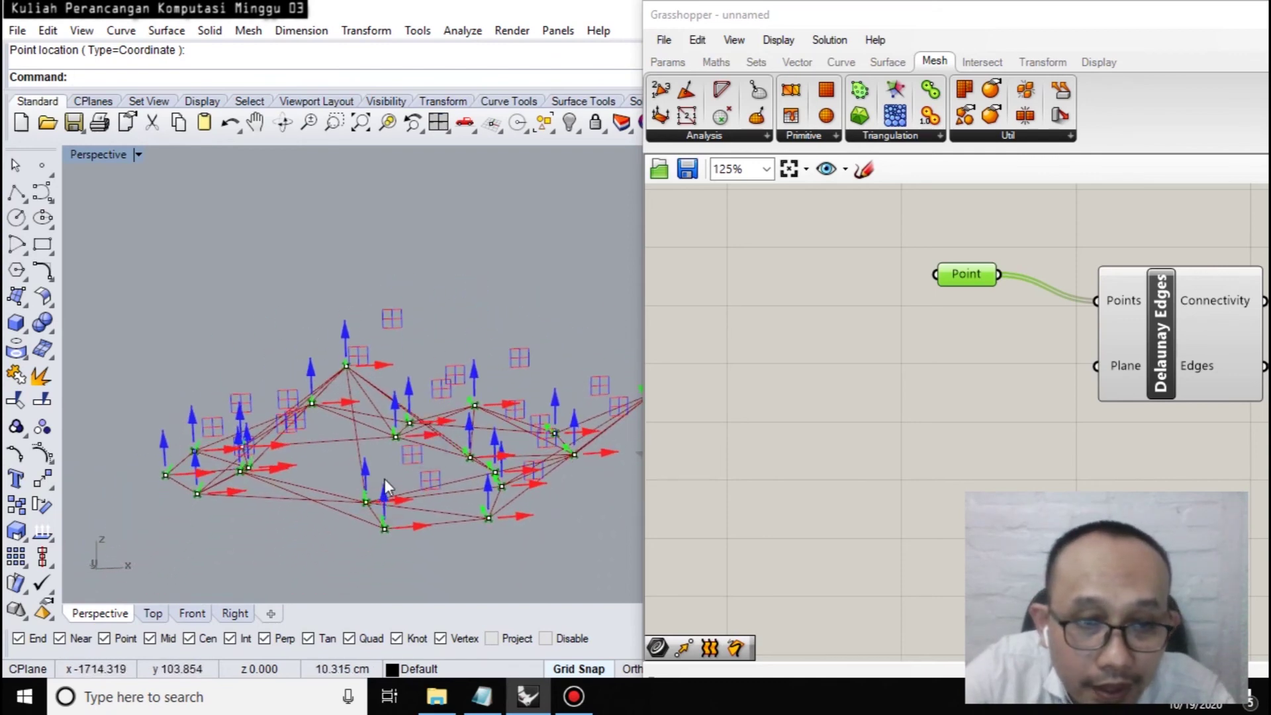
shift+right_drag(347, 488, 567, 425)
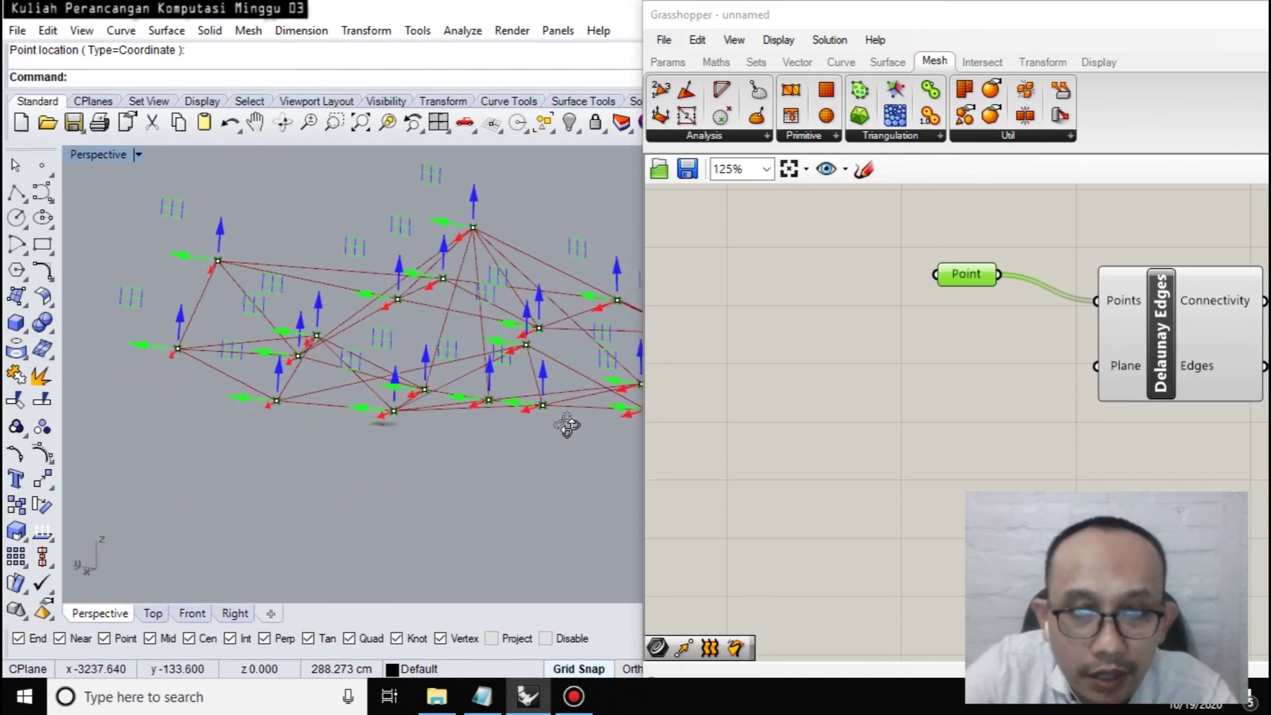
click(1093, 382)
right_drag(514, 471, 550, 457)
Add a Pipe component and connect the Curve parameter to its Curve input.
scroll(910, 458, down, 3)
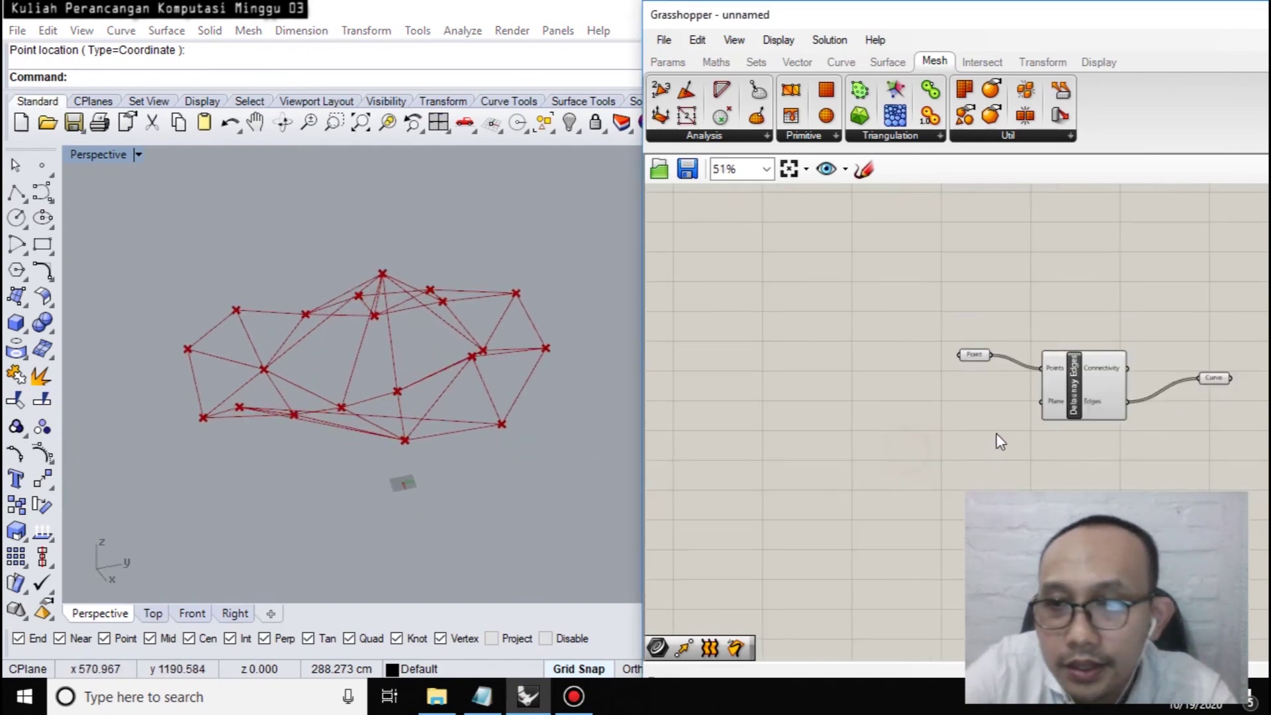
scroll(1218, 400, up, 2)
scroll(1057, 440, up, 1)
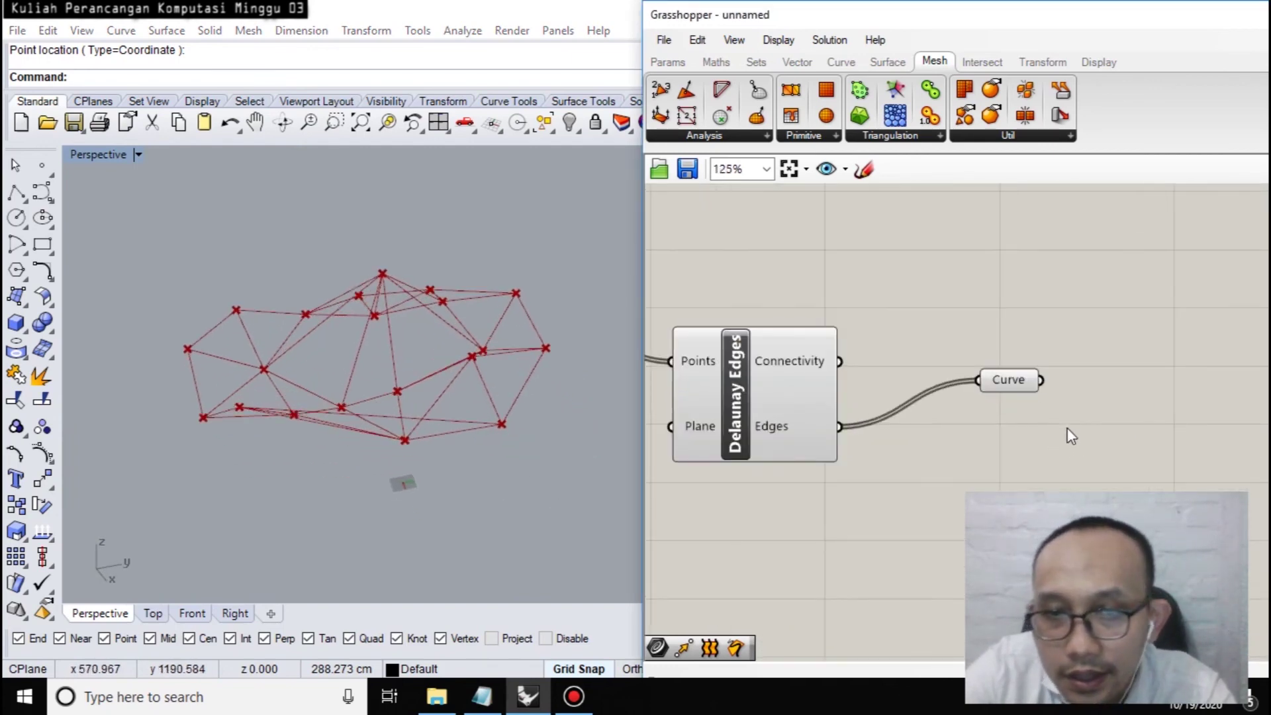
double_click(1152, 468)
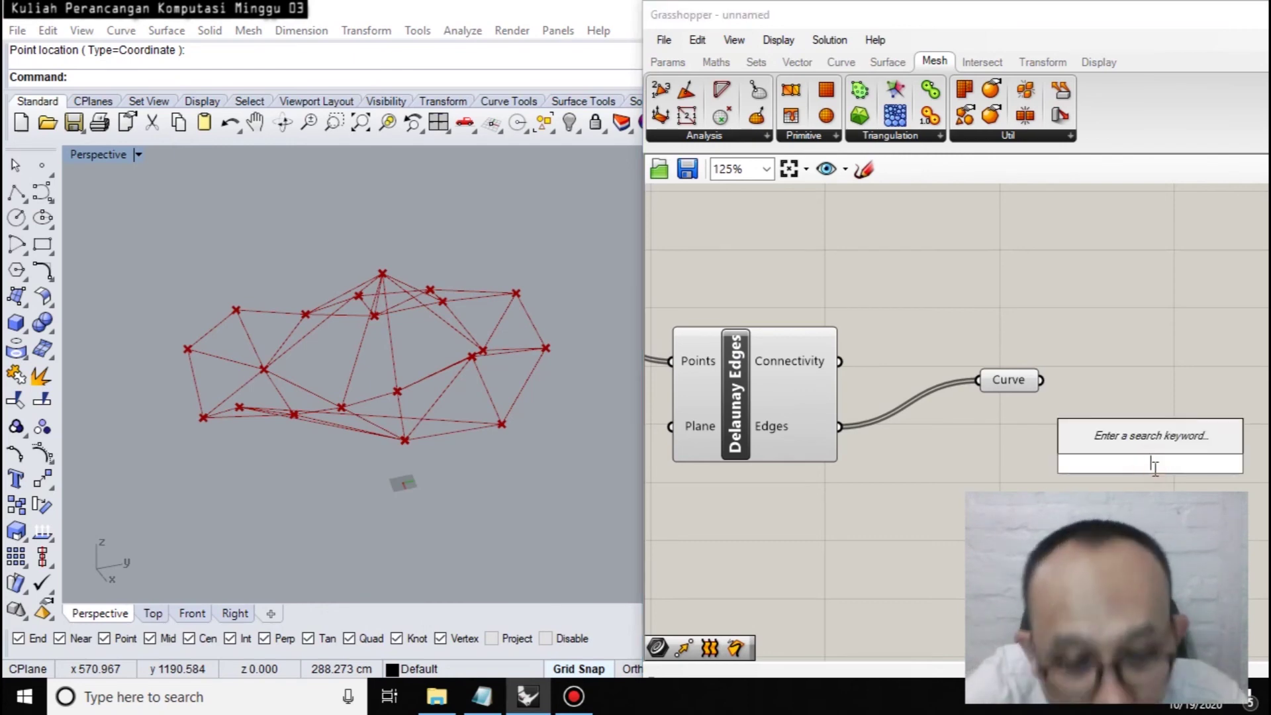
text(pipe)
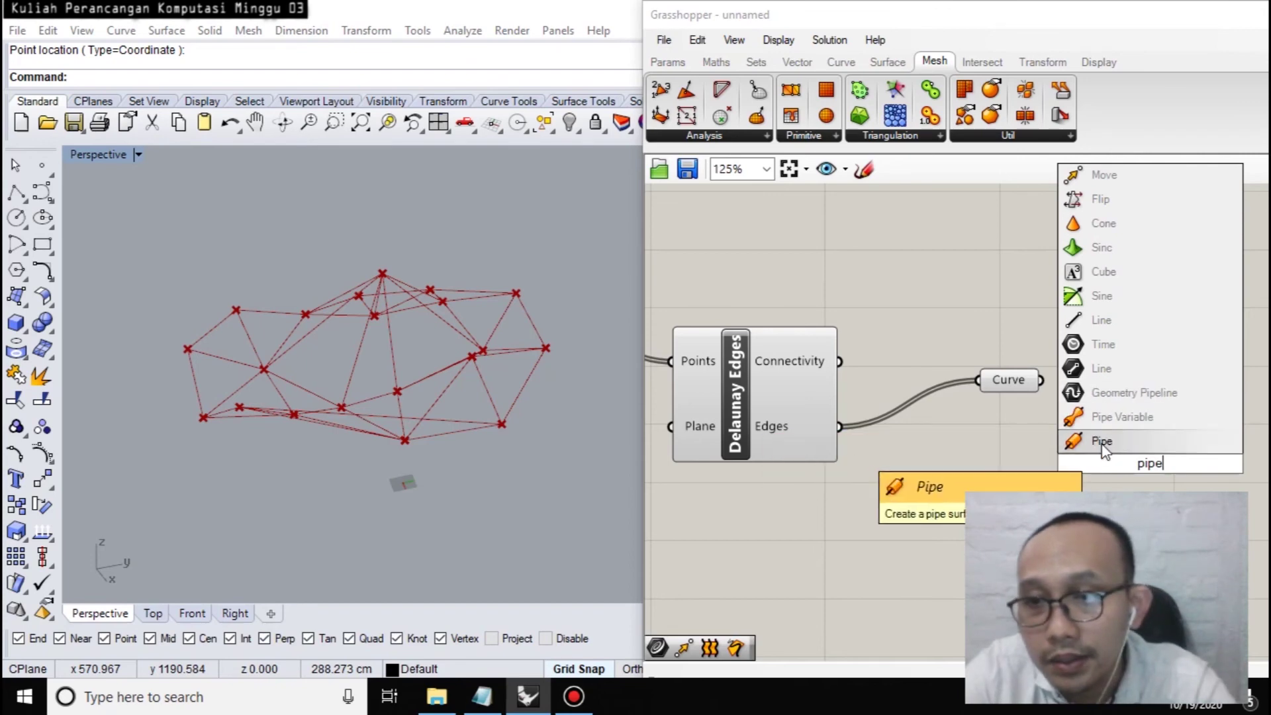
click(1122, 444)
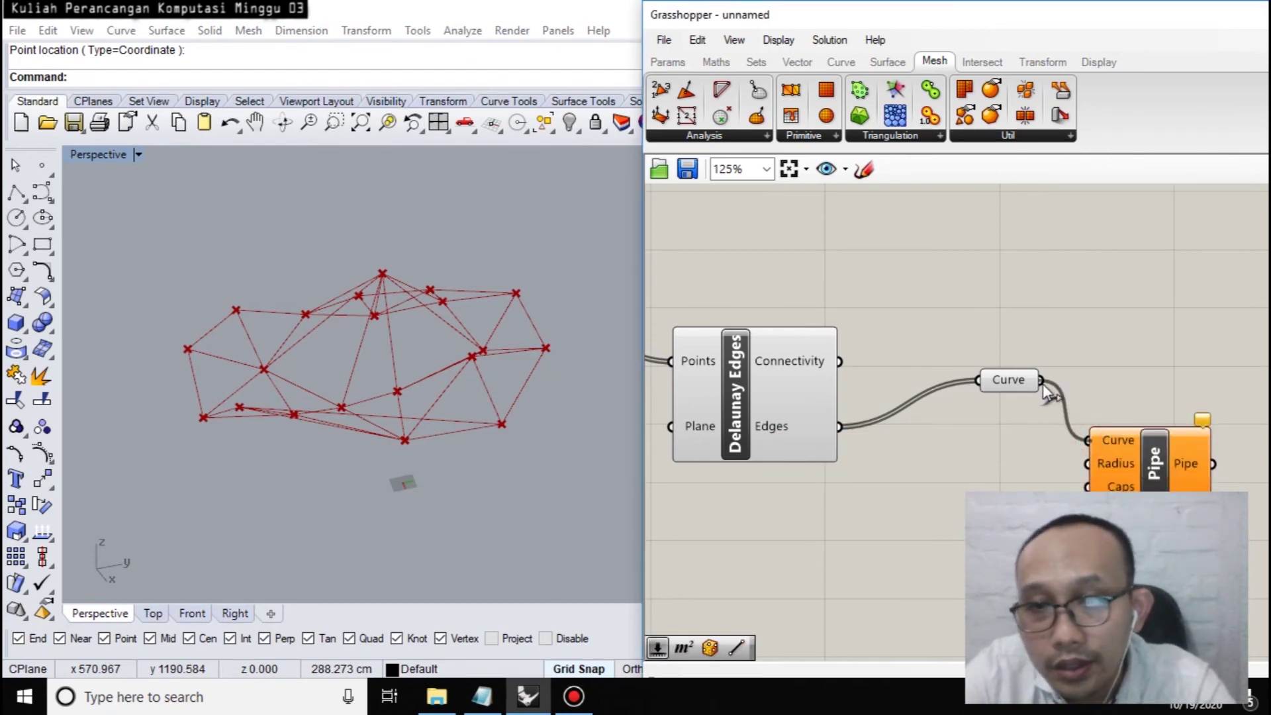
drag(1043, 384, 1042, 384)
Add a Number Slider, connect it to the Pipe's Radius input, and set it to 24.
double_click(980, 478)
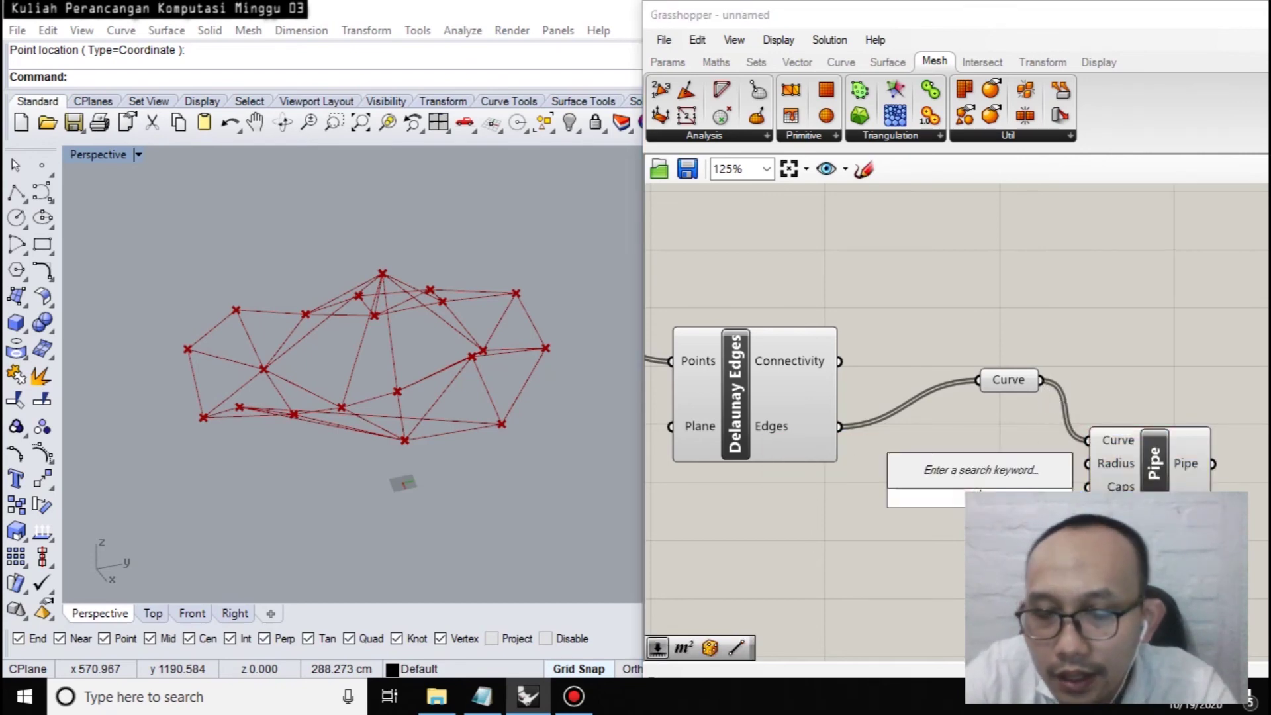
text(1)
key(Return)
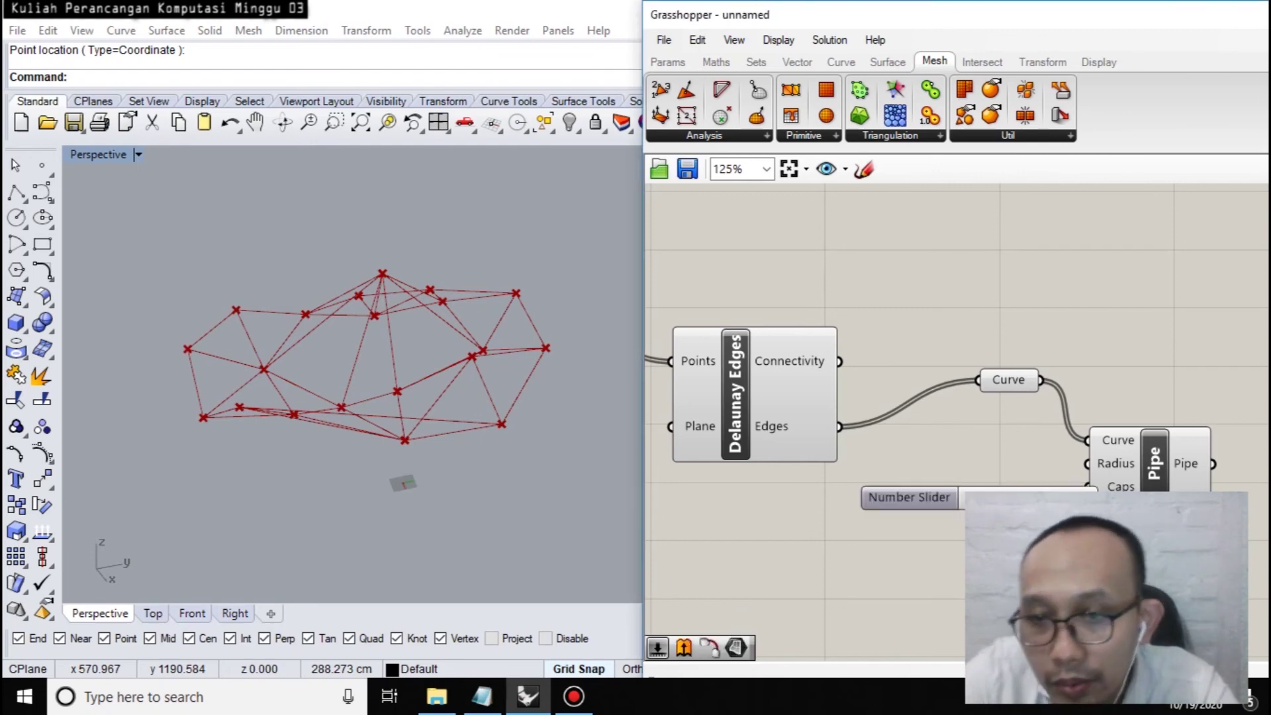
drag(895, 489, 780, 559)
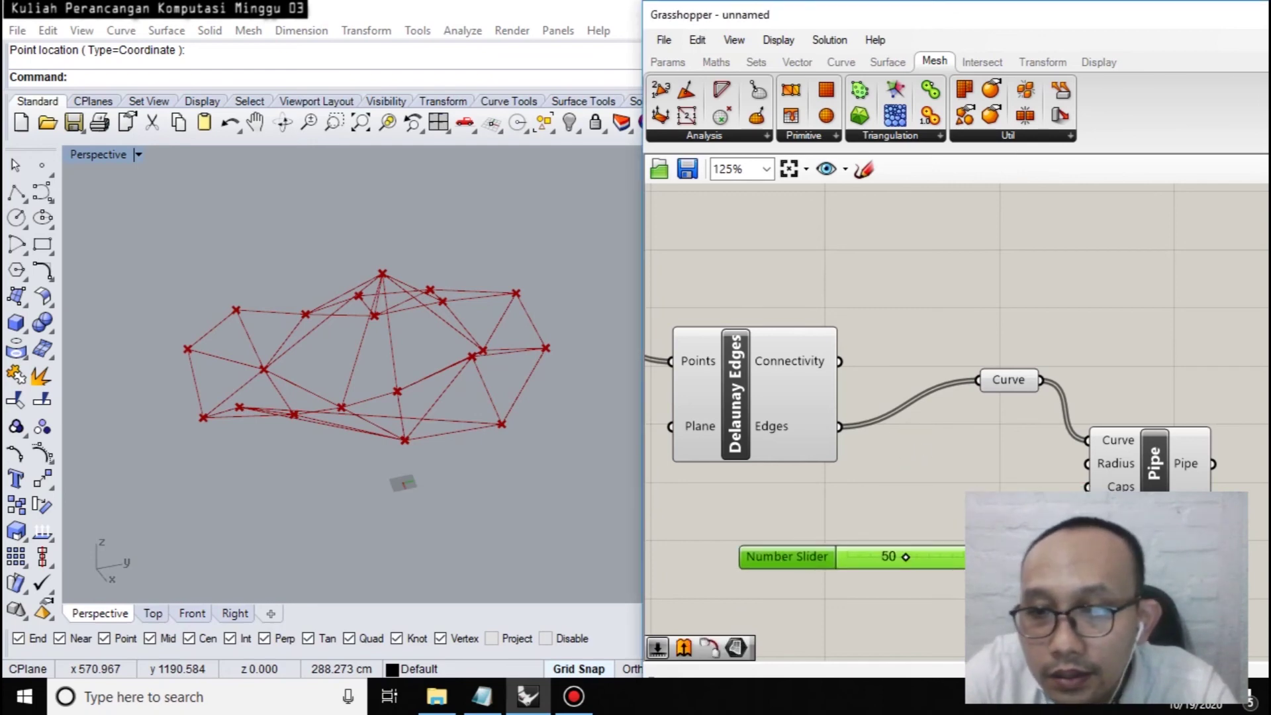
drag(1086, 472, 1091, 467)
scroll(526, 379, up, 5)
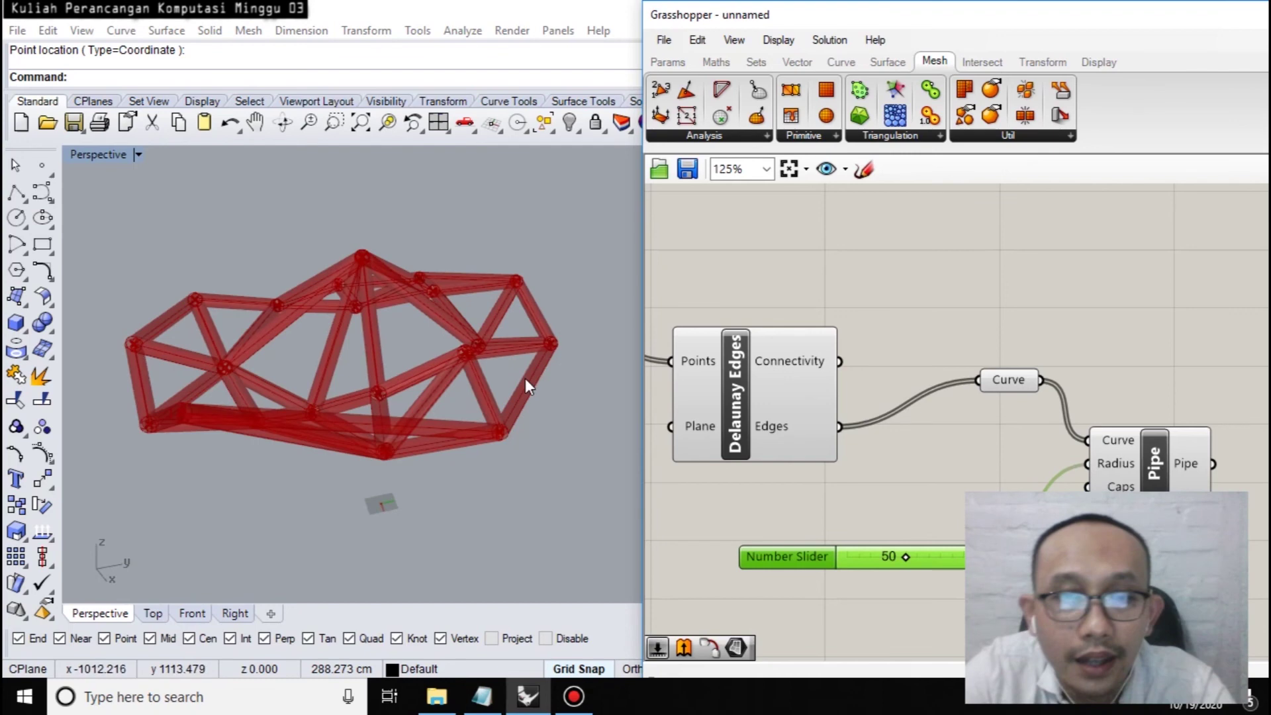
right_drag(569, 443, 357, 361)
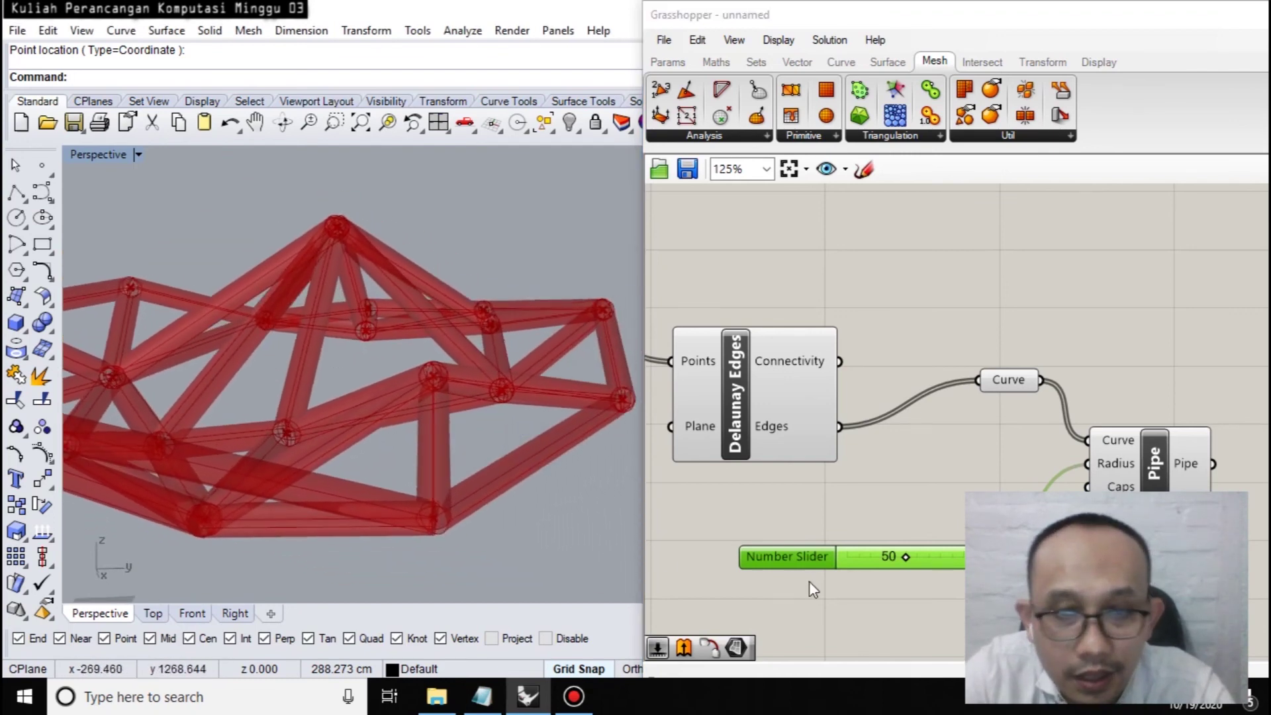
drag(907, 556, 877, 561)
right_drag(479, 471, 502, 517)
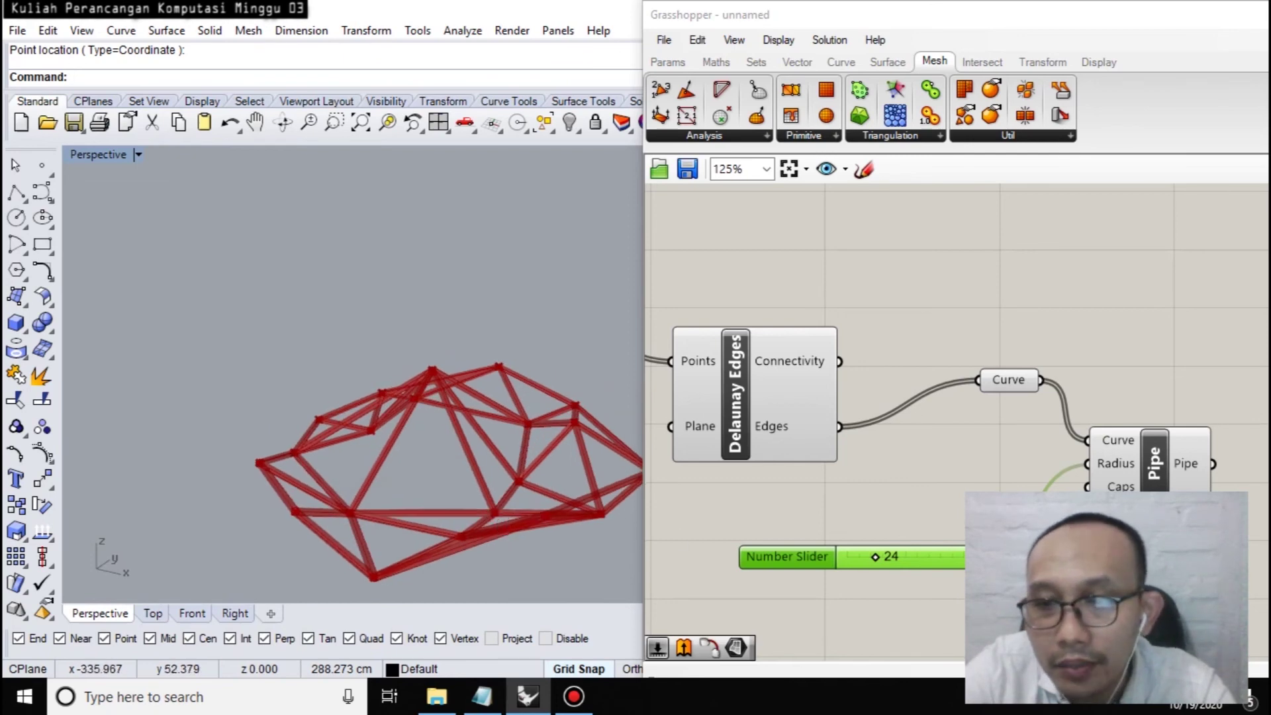
Add a Geometry parameter beside the Pipe component and connect the Pipe output to it.
right_drag(1132, 540, 732, 525)
double_click(916, 442)
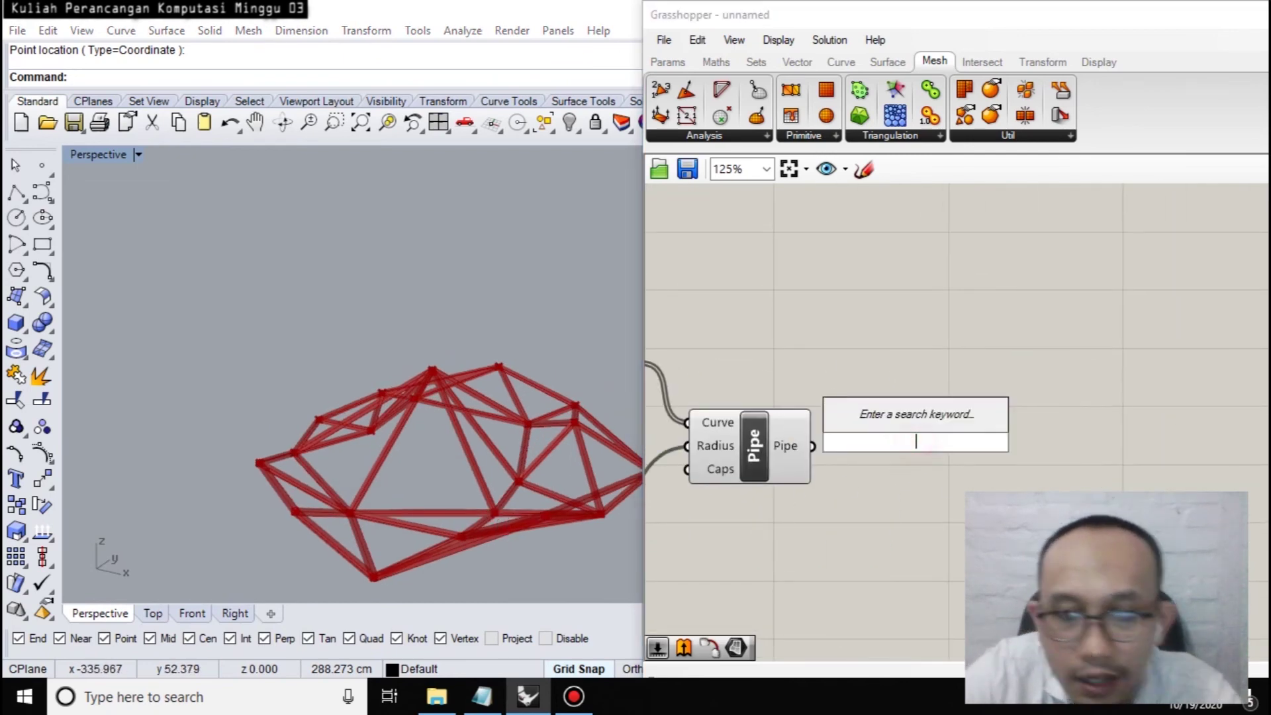
text(geom)
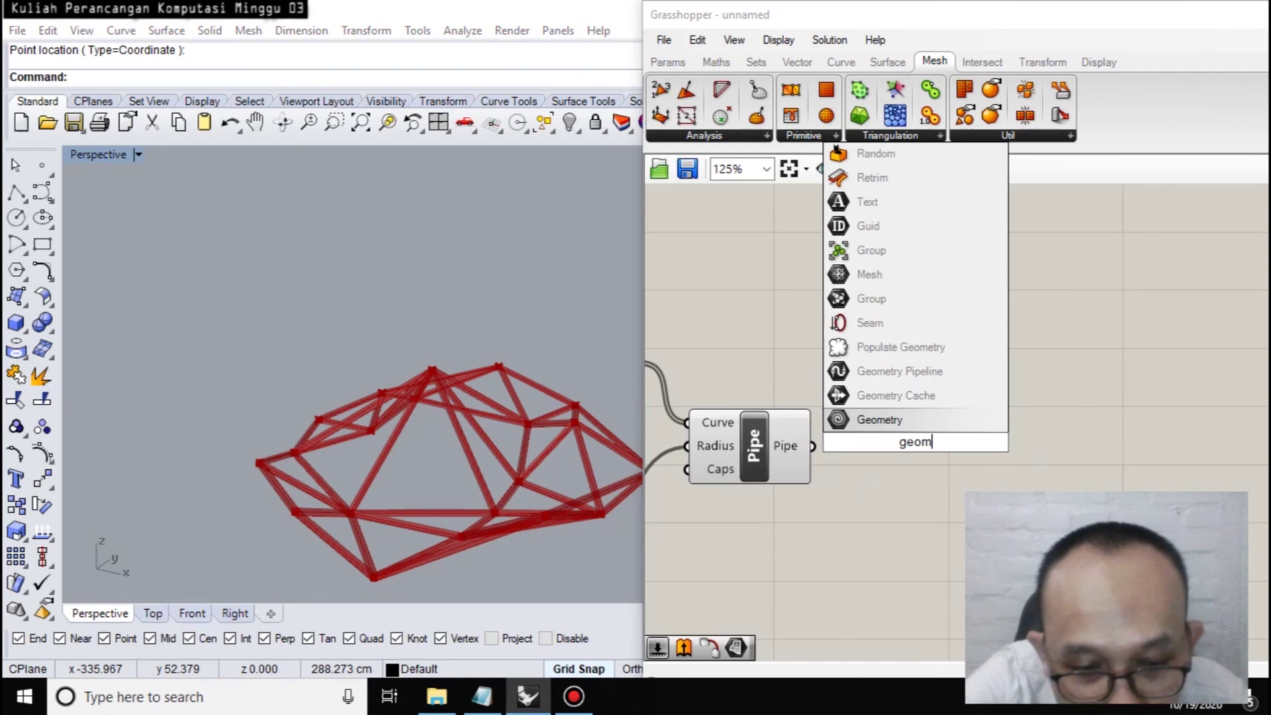
text(etry)
key(Return)
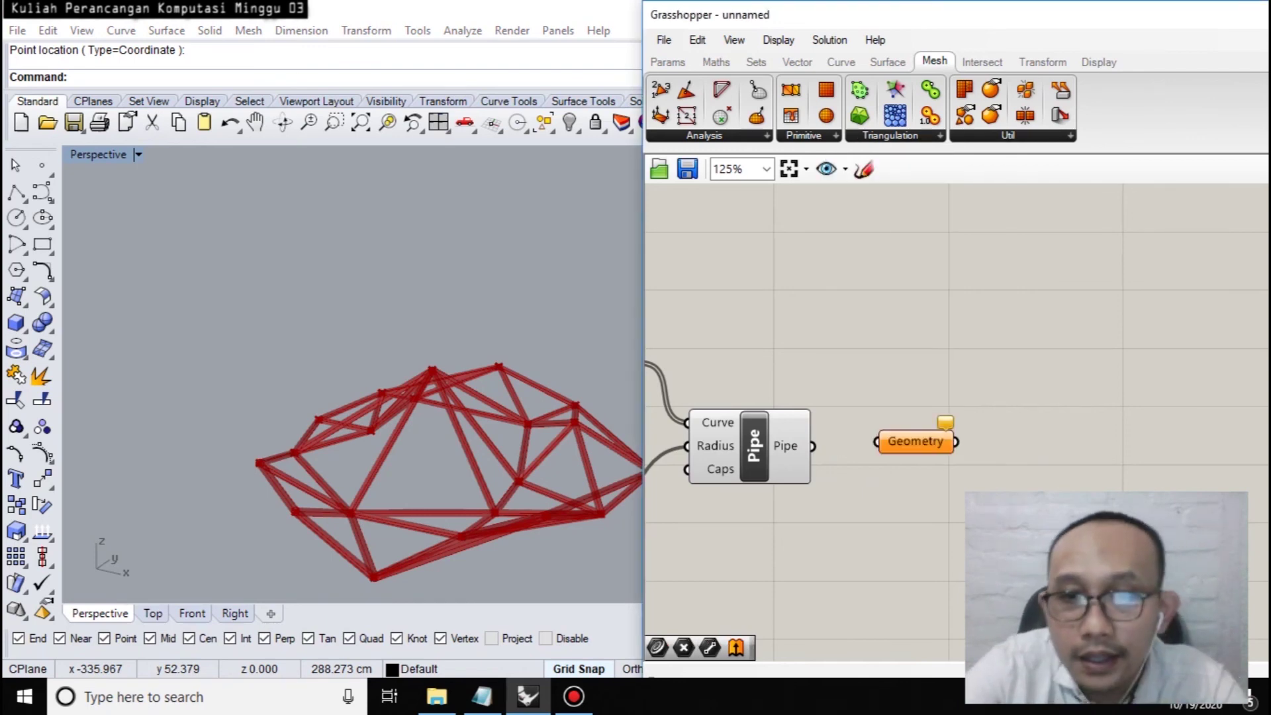
drag(846, 447, 871, 443)
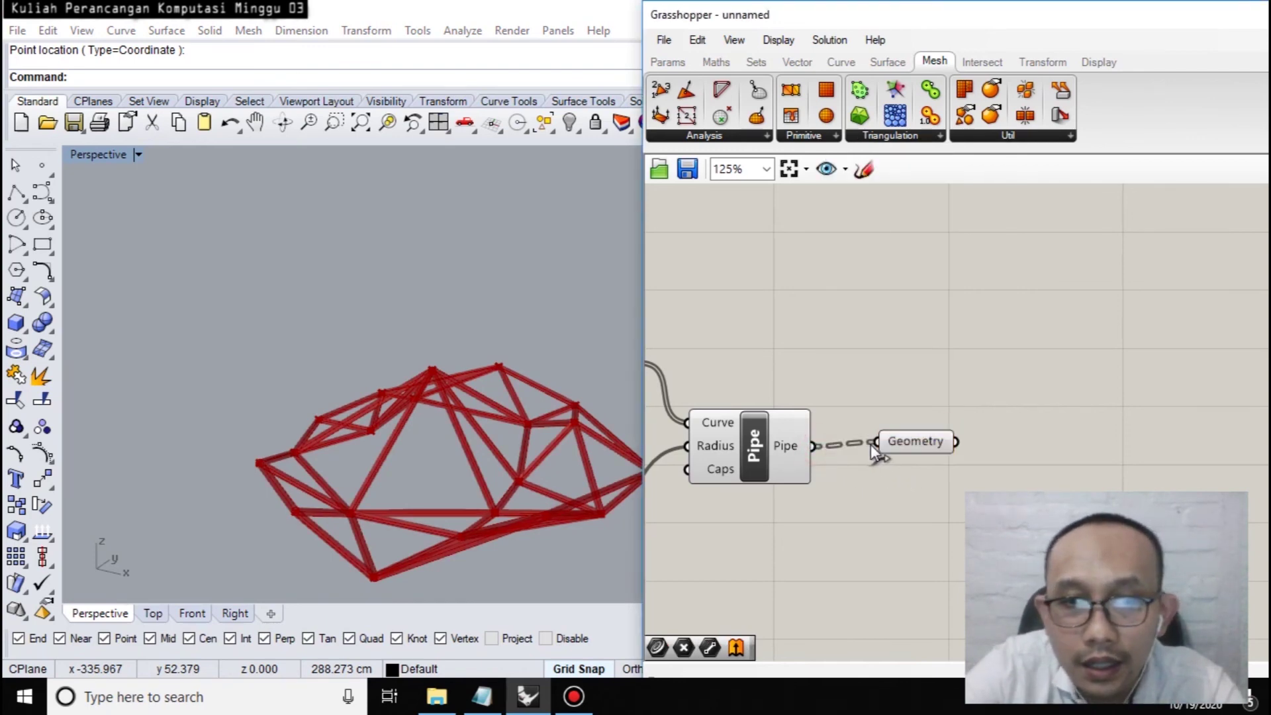
Bake the Geometry parameter's pipe network into the Rhino document.
click(920, 438)
right_click(920, 438)
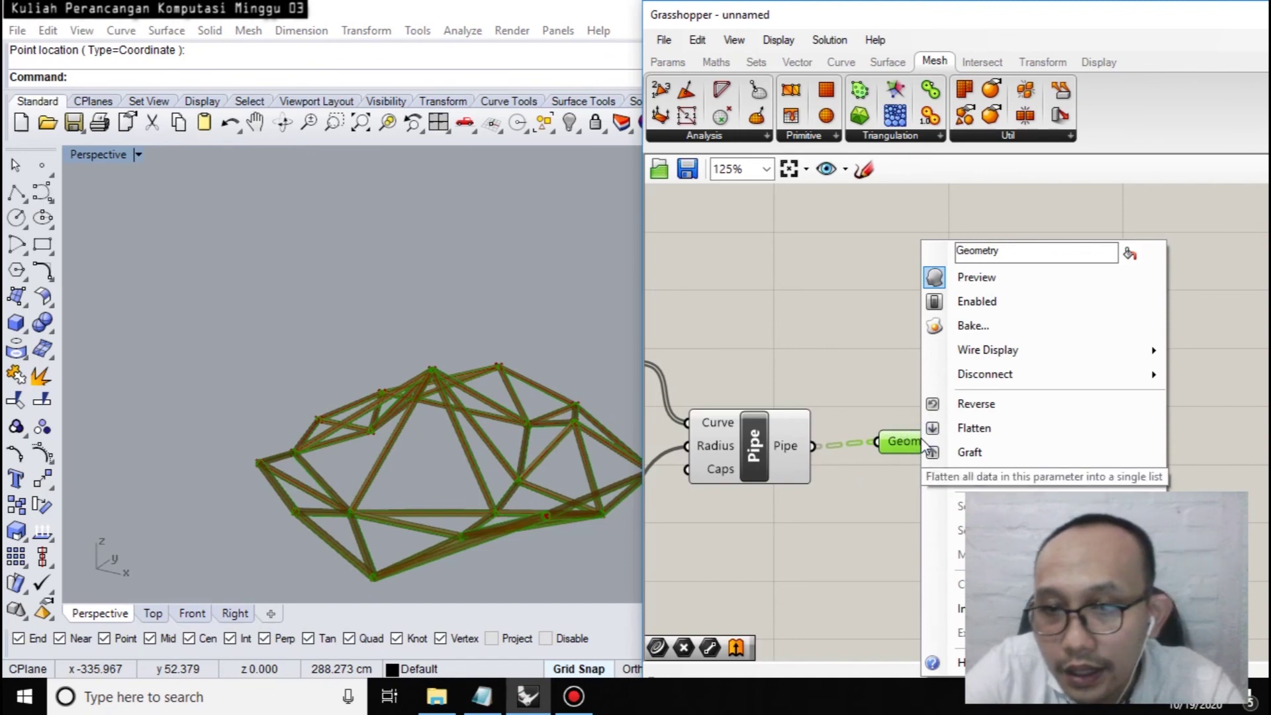
click(940, 325)
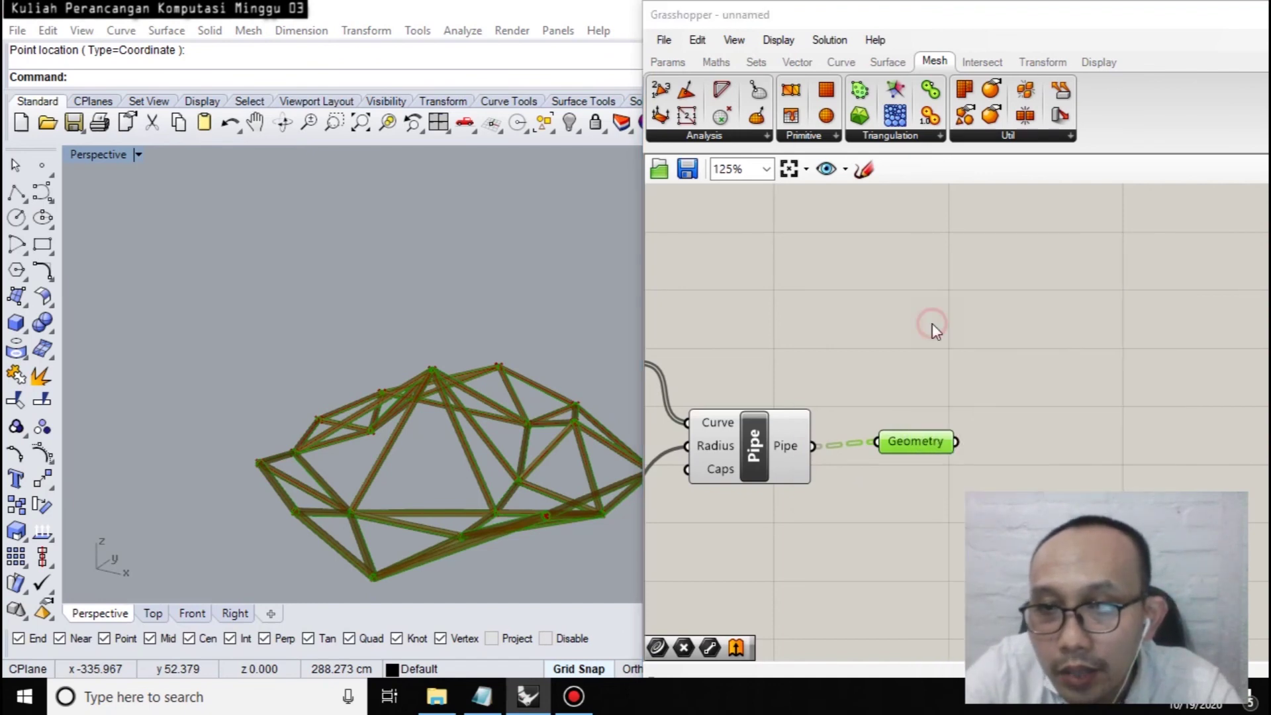
click(951, 501)
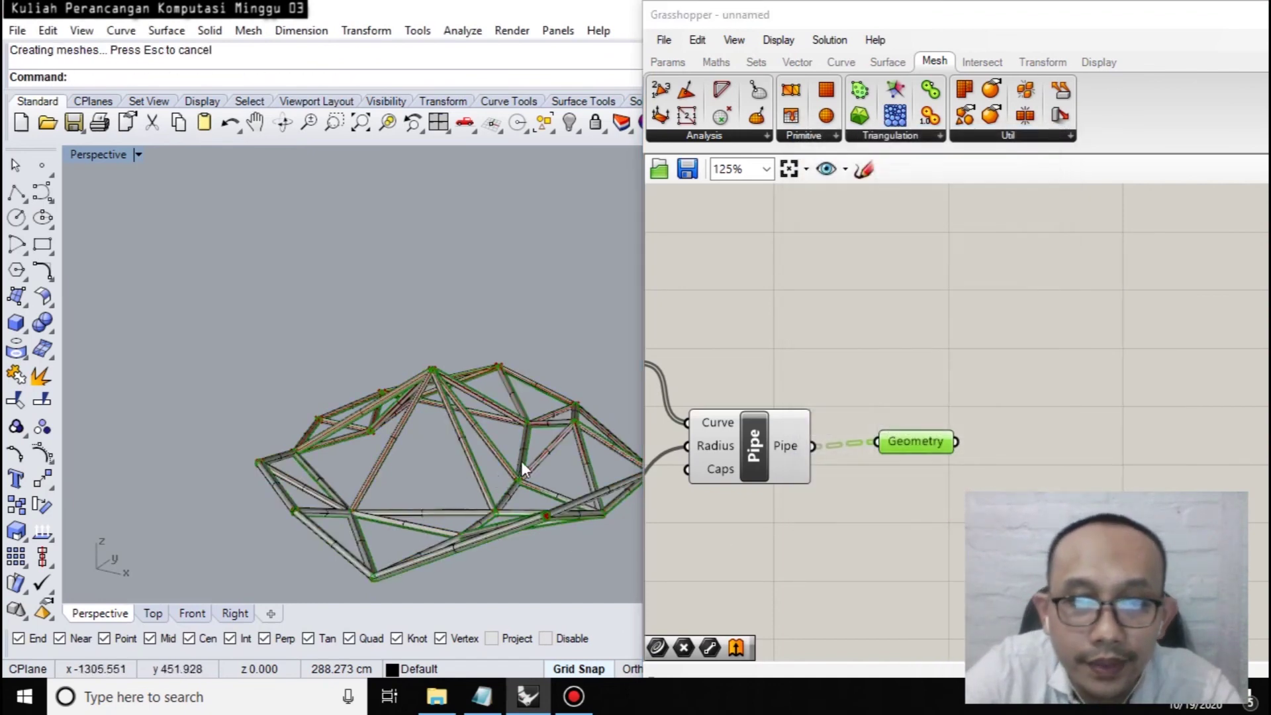
Try moving a single baked pipe away from the structure along the Y axis, and undo the move.
click(552, 443)
right_drag(571, 443, 523, 473)
drag(595, 432, 454, 436)
key(Escape)
drag(558, 433, 264, 396)
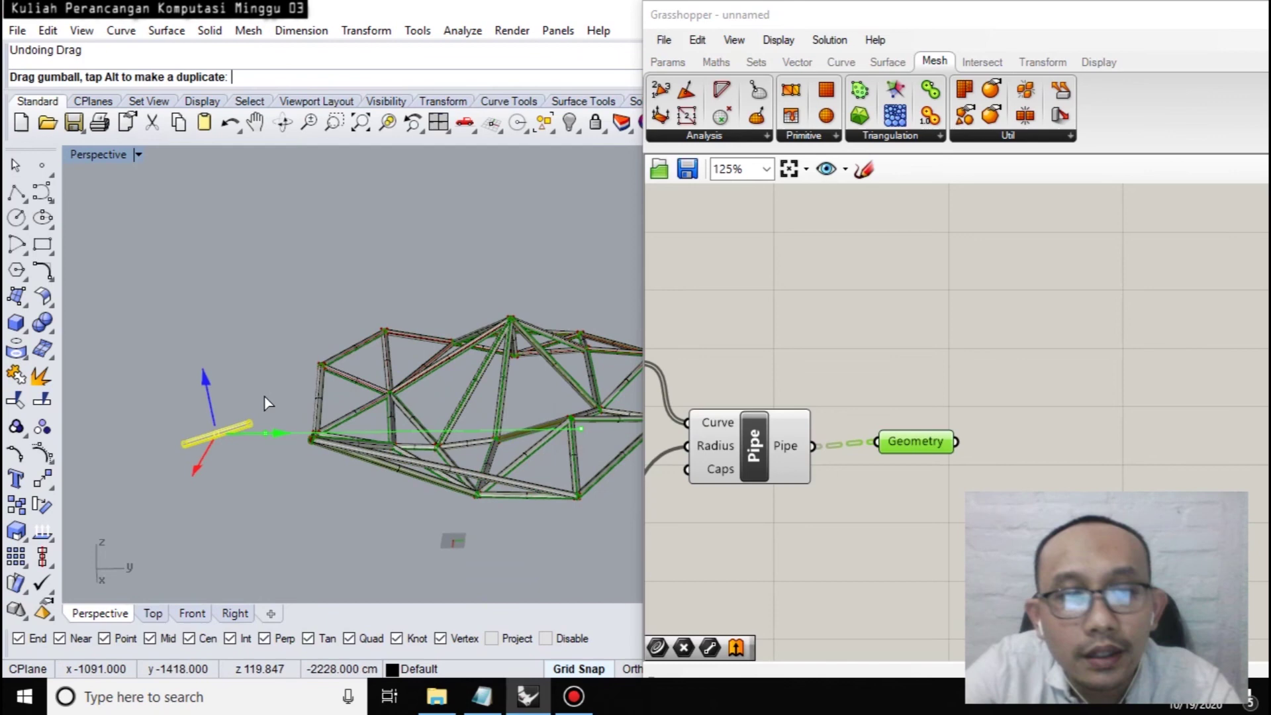
right_drag(383, 499, 489, 553)
key(ctrl+z)
Select all the baked pipes and move them together along the Y axis, clear of the Grasshopper preview.
scroll(468, 471, down, 10)
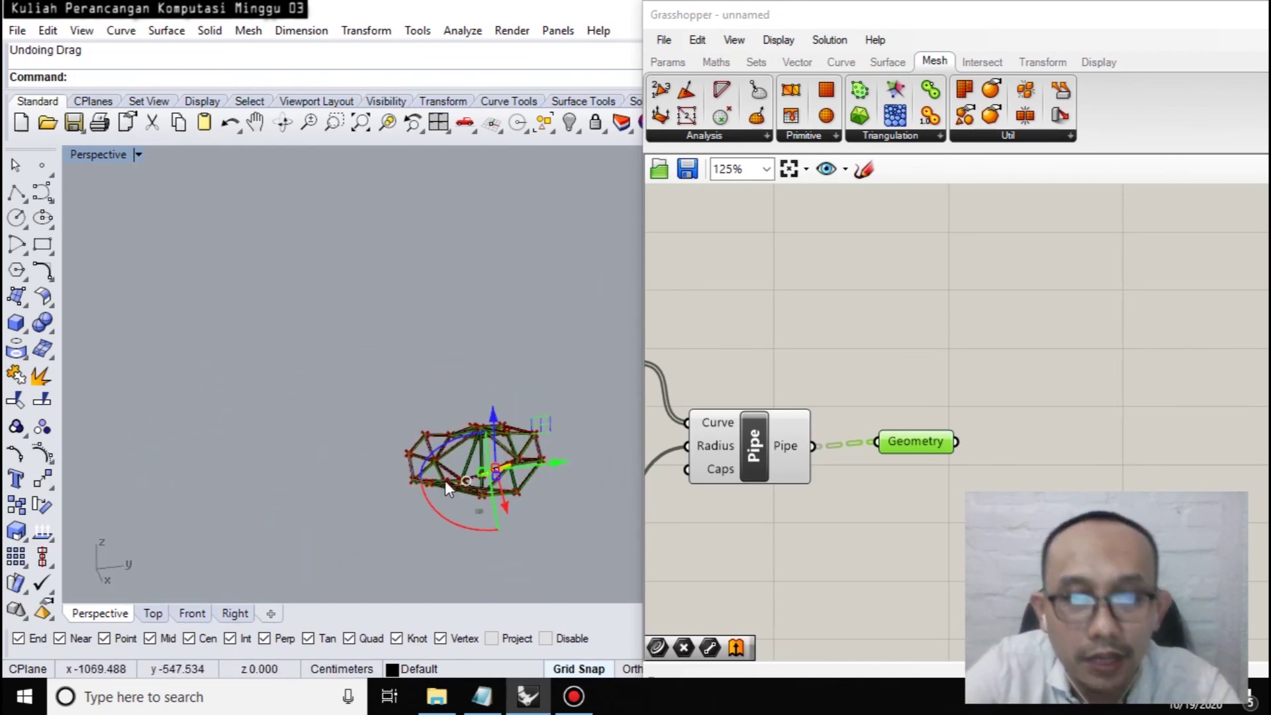
drag(316, 342, 556, 511)
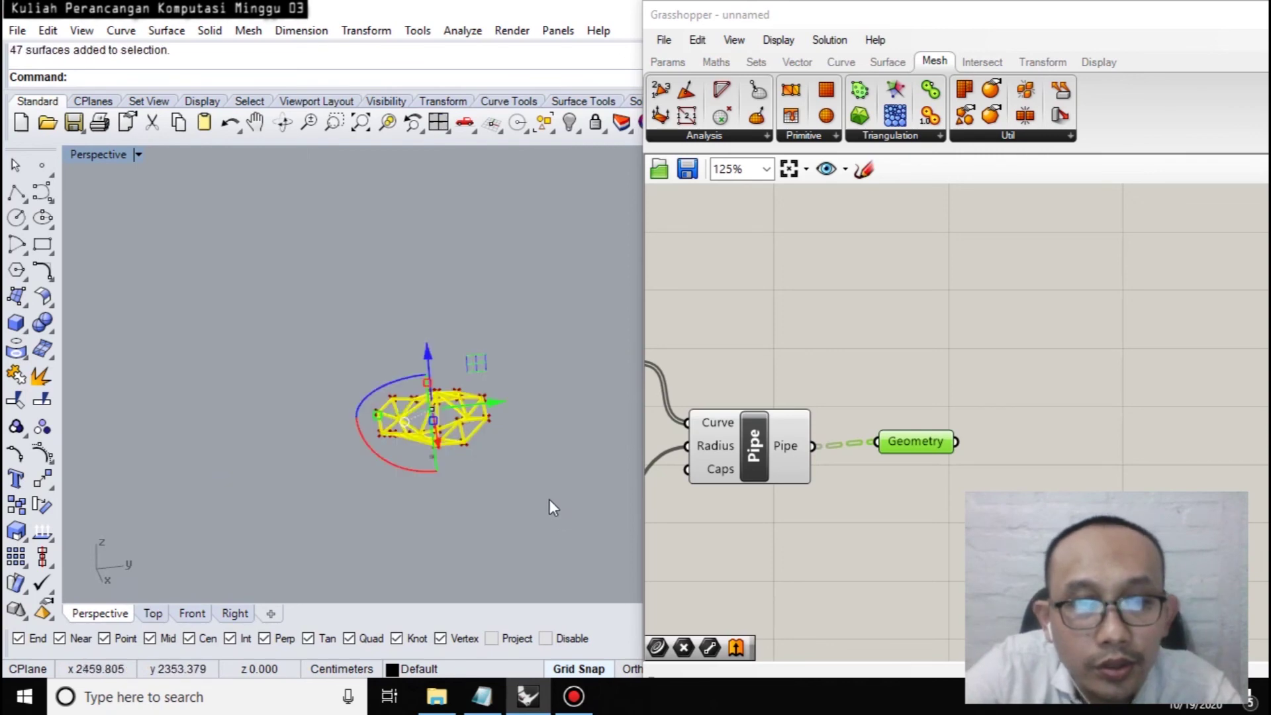
drag(478, 413, 344, 507)
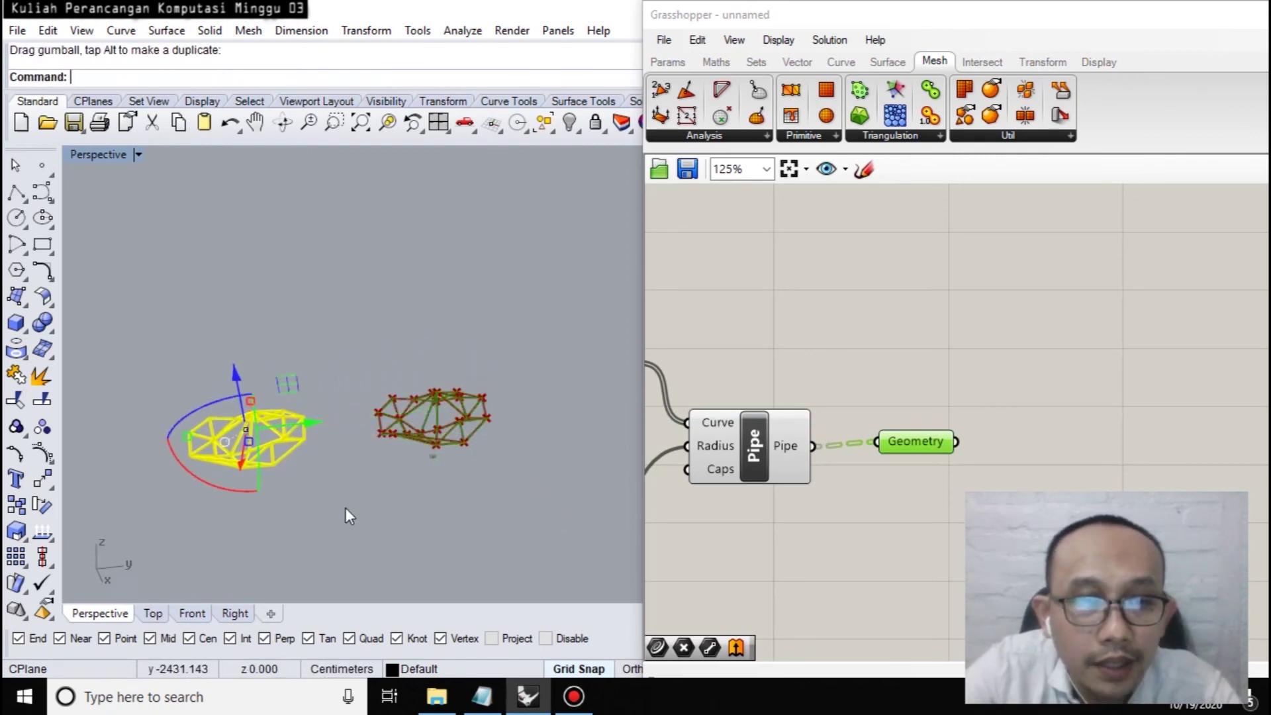
click(345, 507)
Inspect the baked pipe structure from several angles, looking at its peaks and low edges beside the preview.
scroll(265, 465, up, 5)
right_drag(265, 459, 638, 504)
right_drag(545, 424, 263, 361)
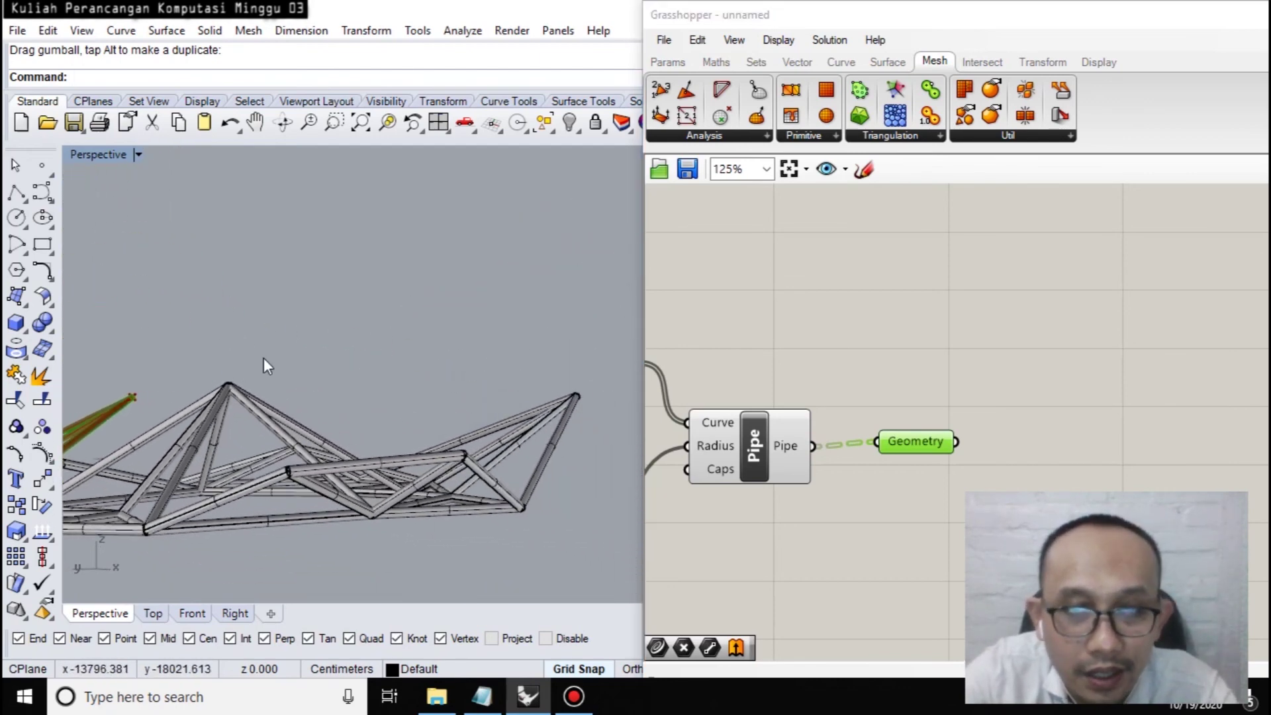
right_drag(384, 396, 628, 399)
right_drag(830, 503, 889, 363)
right_drag(560, 369, 399, 370)
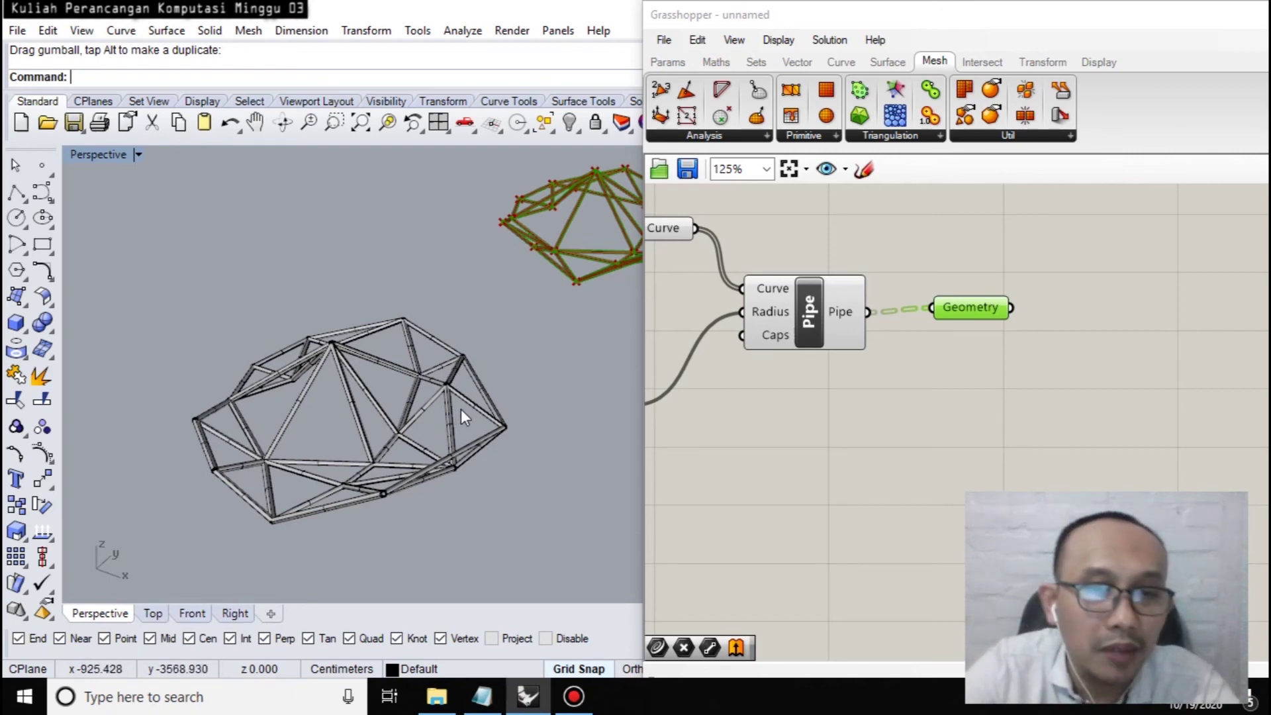
right_drag(505, 411, 661, 493)
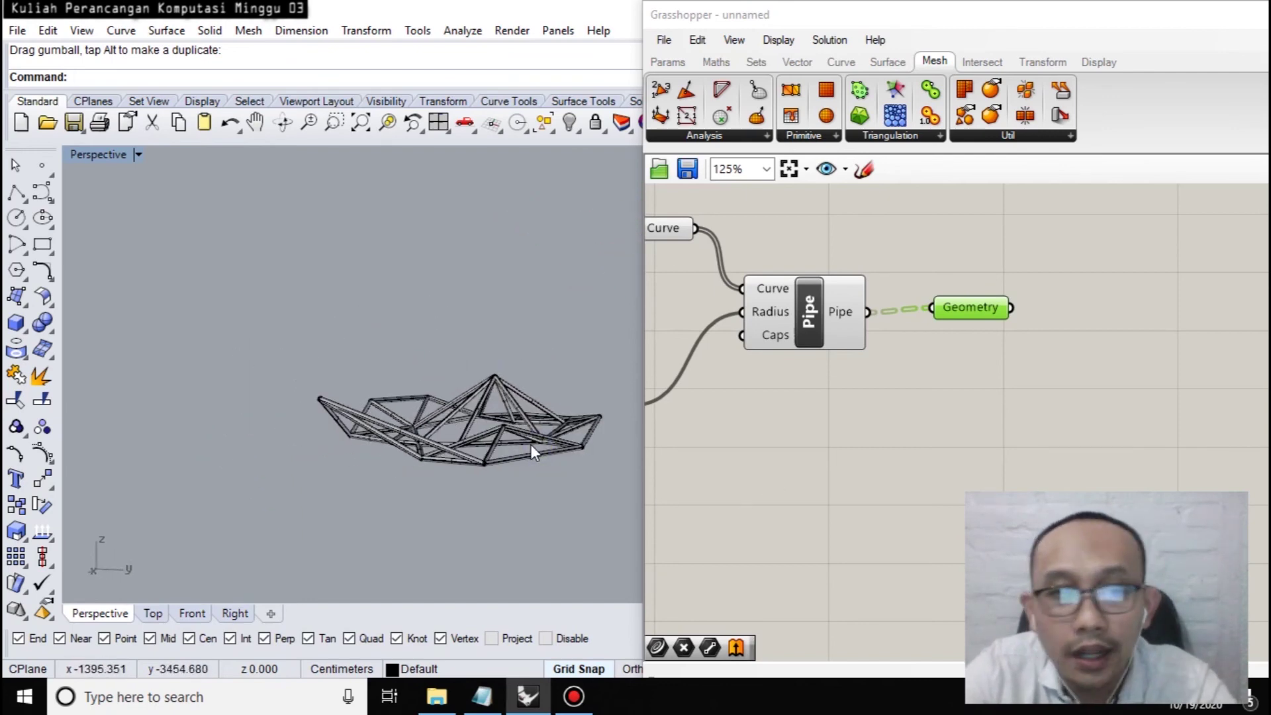
right_drag(508, 454, 584, 346)
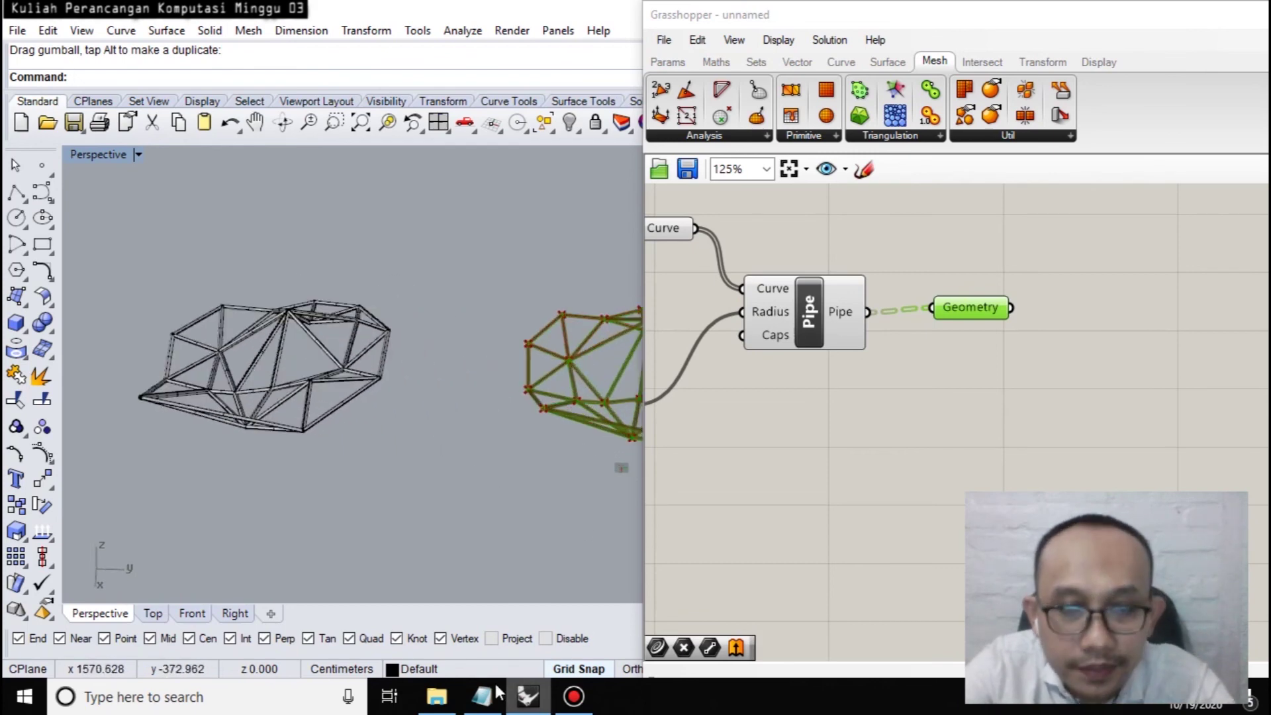
Switch to Notepad, highlight the word "sphere" in item 3 of the lecture notes, and return to the Grasshopper definition.
click(483, 697)
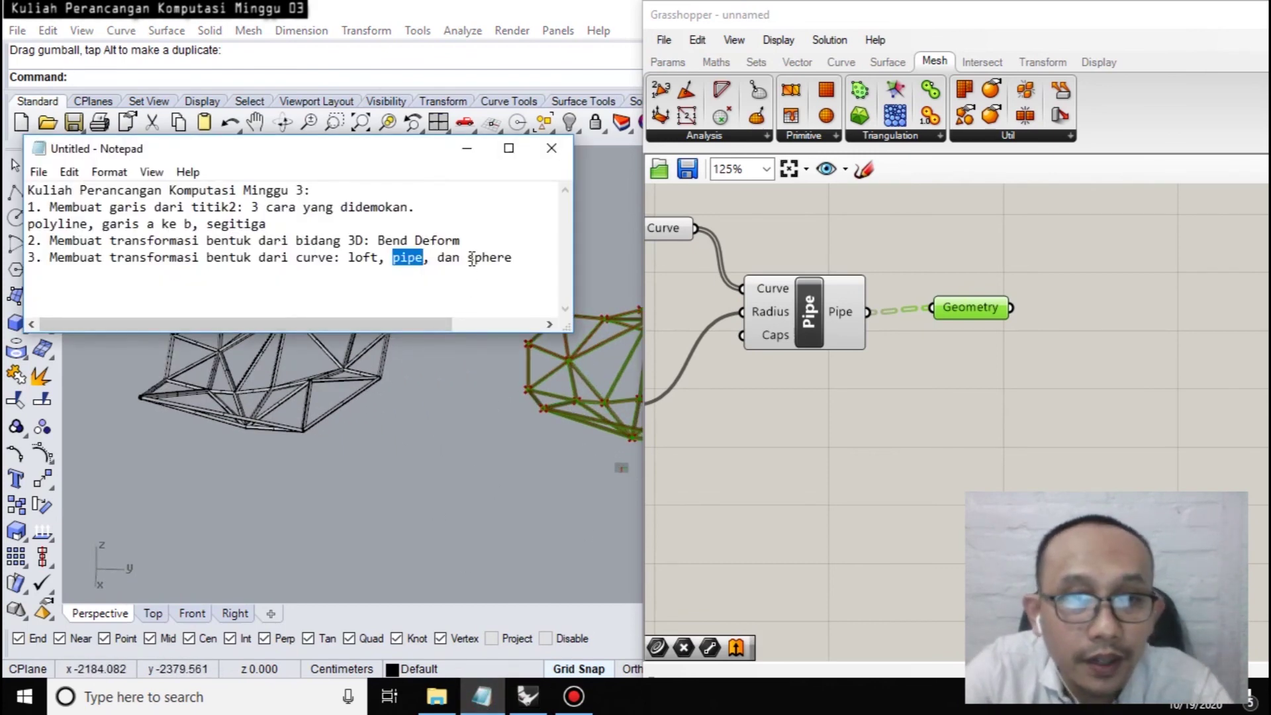
drag(468, 258, 500, 259)
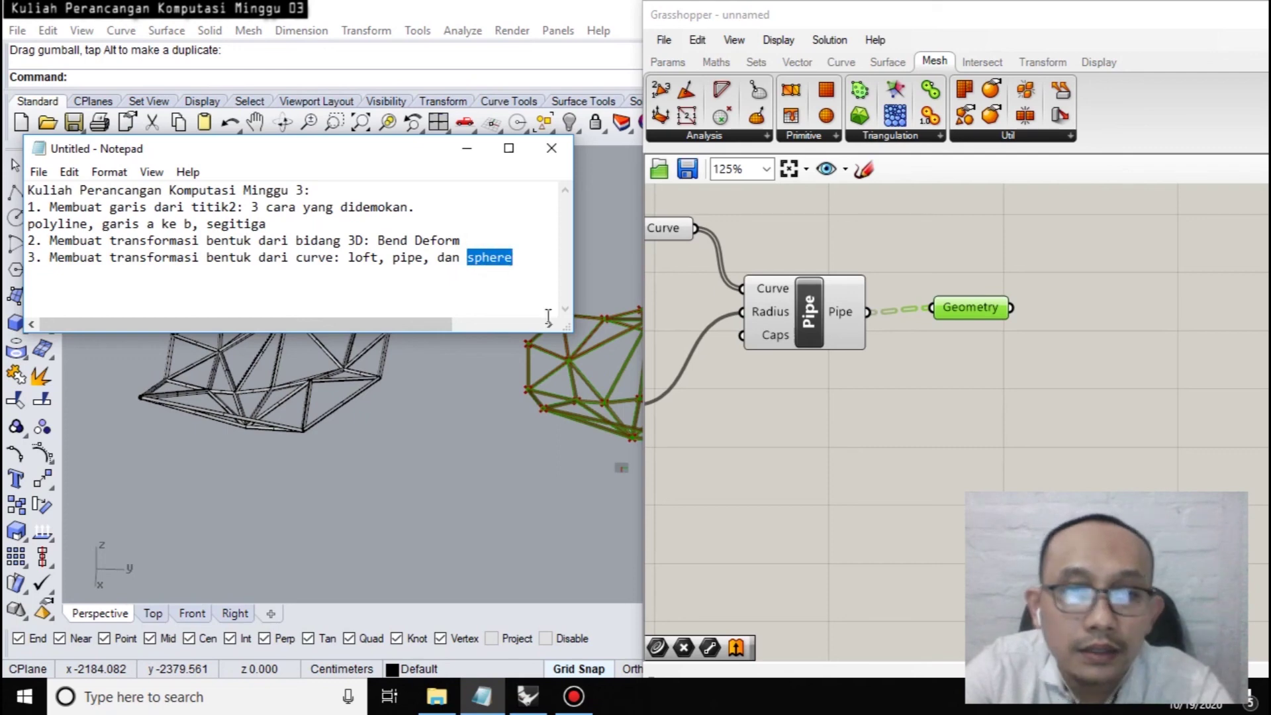
click(891, 386)
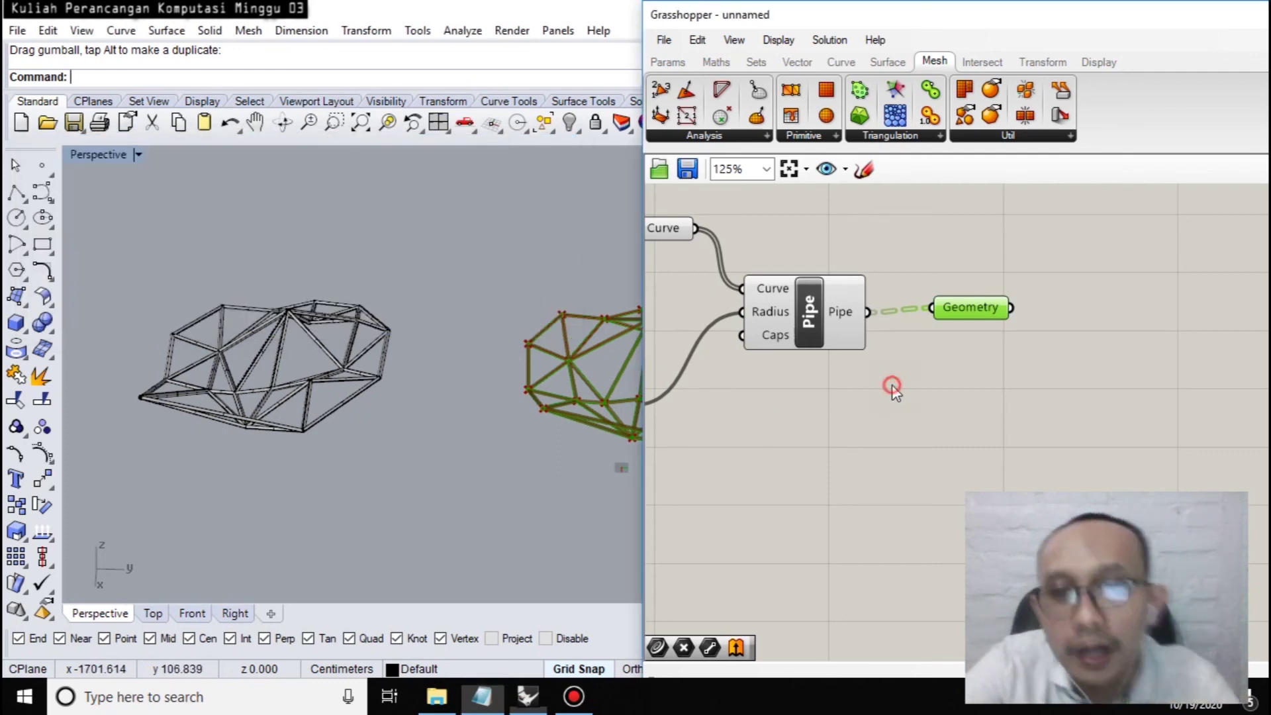
right_drag(798, 439, 1078, 414)
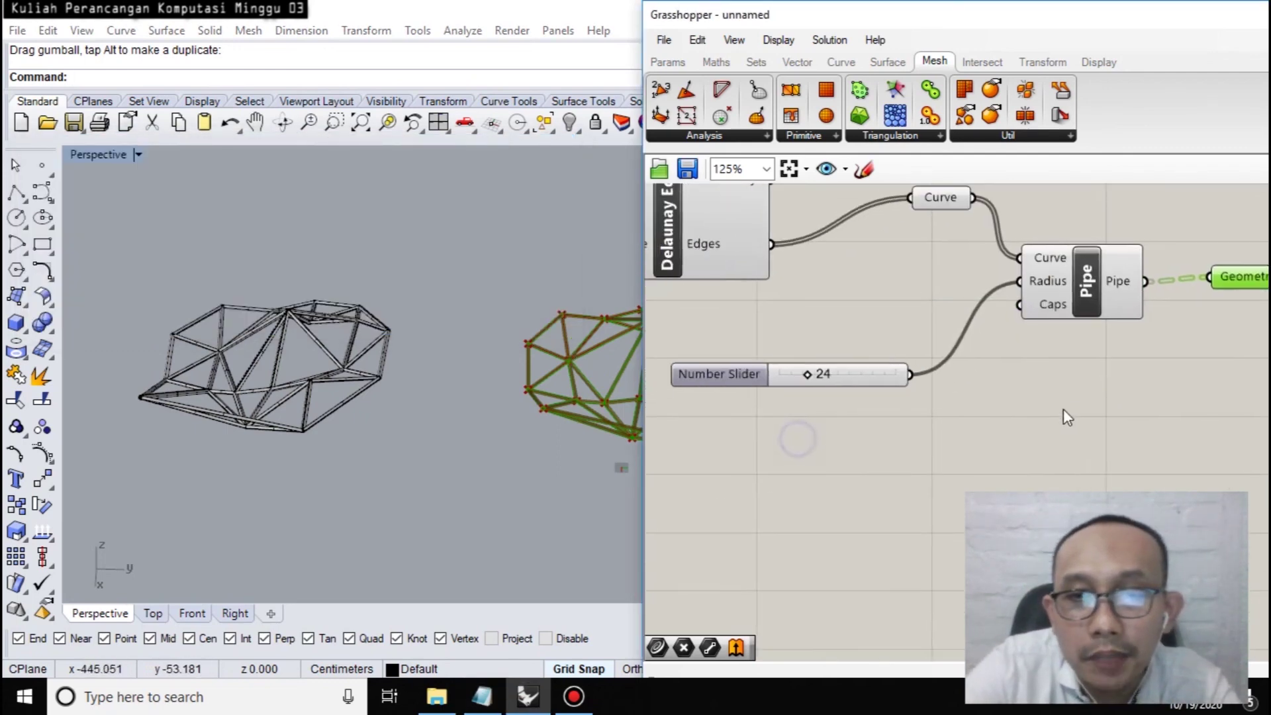
Raise one node of the pipe structure along the Z axis by moving its referenced point in the Point component.
scroll(814, 388, down, 4)
right_drag(697, 439, 880, 392)
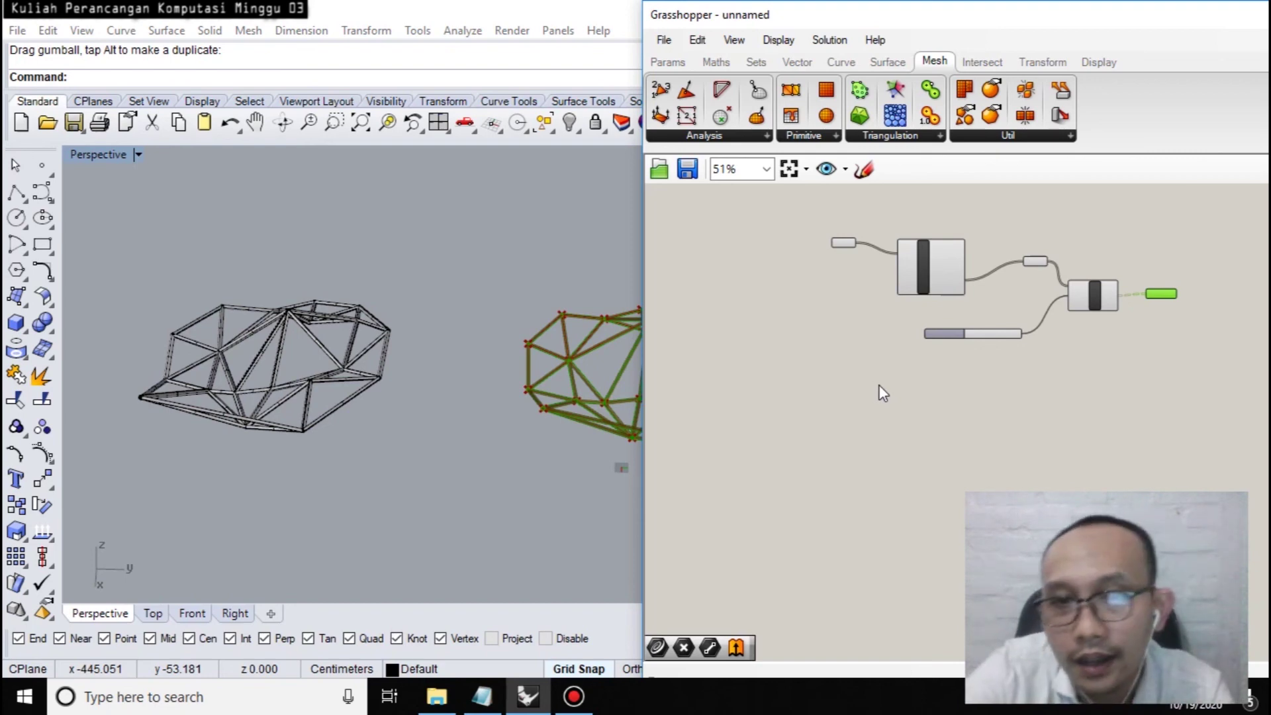
scroll(583, 367, up, 10)
right_drag(487, 384, 485, 419)
scroll(904, 261, up, 3)
scroll(900, 256, up, 1)
right_drag(805, 261, 894, 344)
click(880, 292)
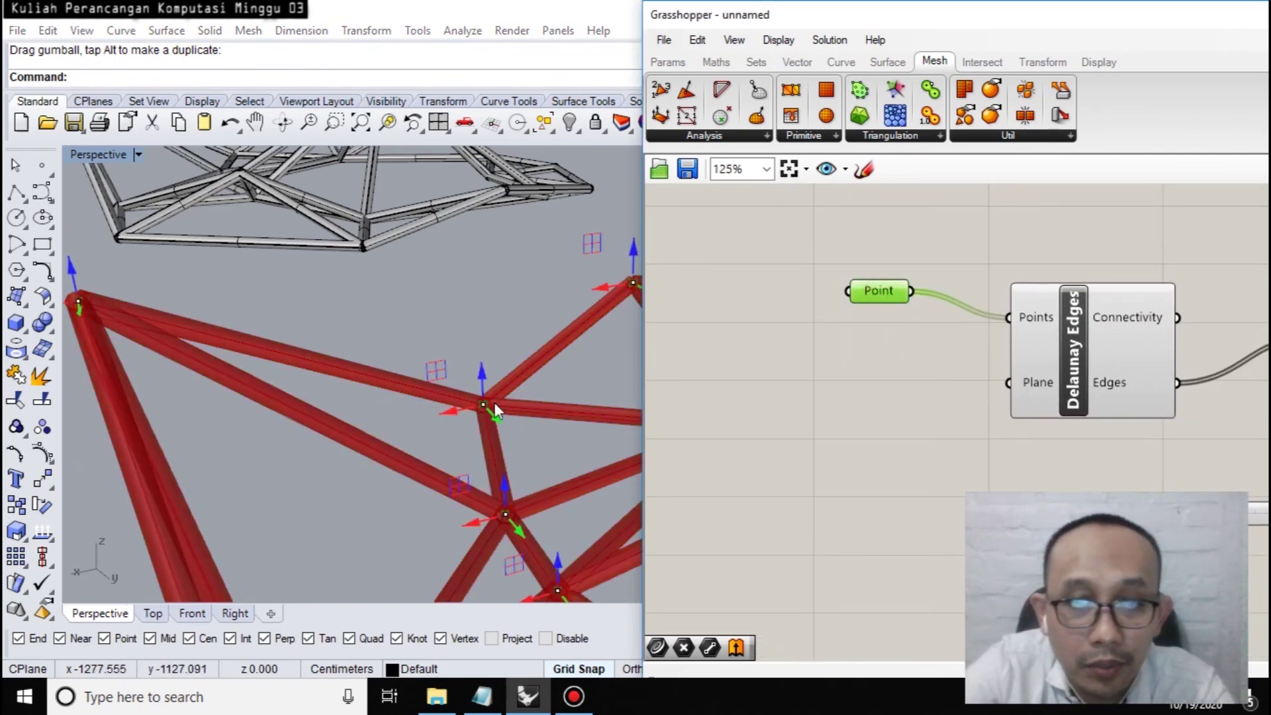
drag(483, 383, 484, 295)
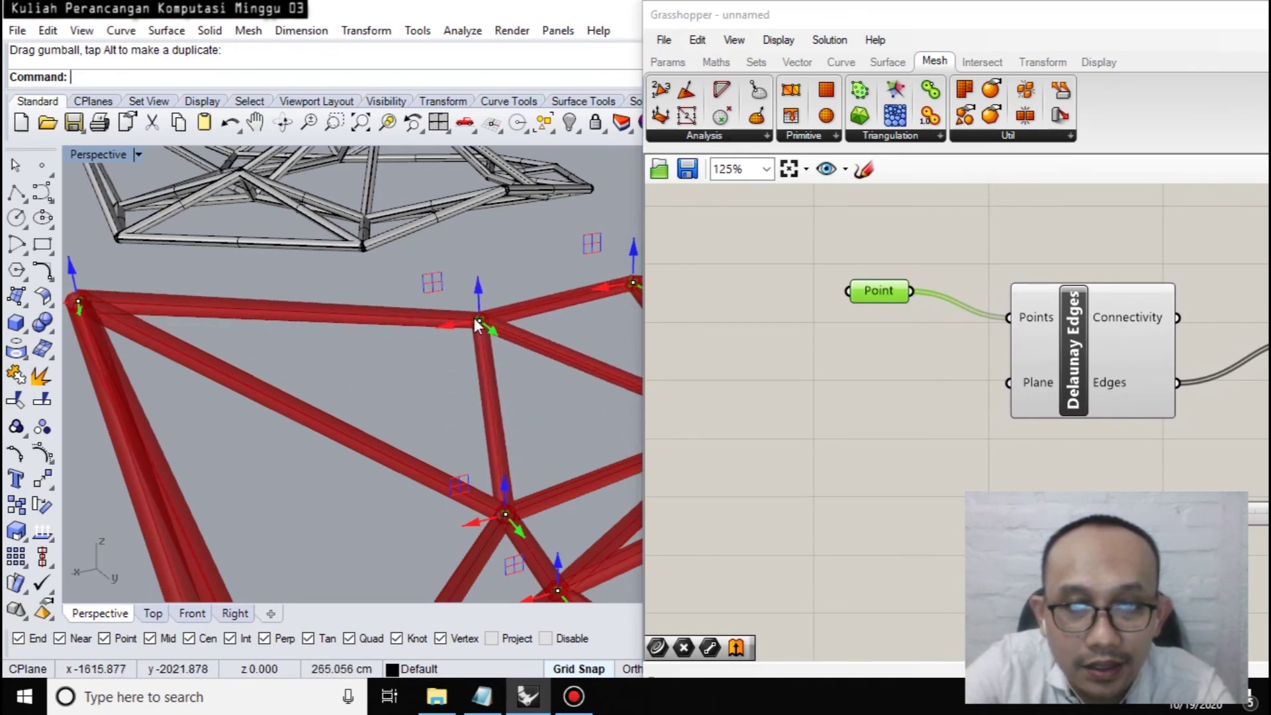
scroll(483, 293, down, 8)
right_drag(523, 447, 410, 391)
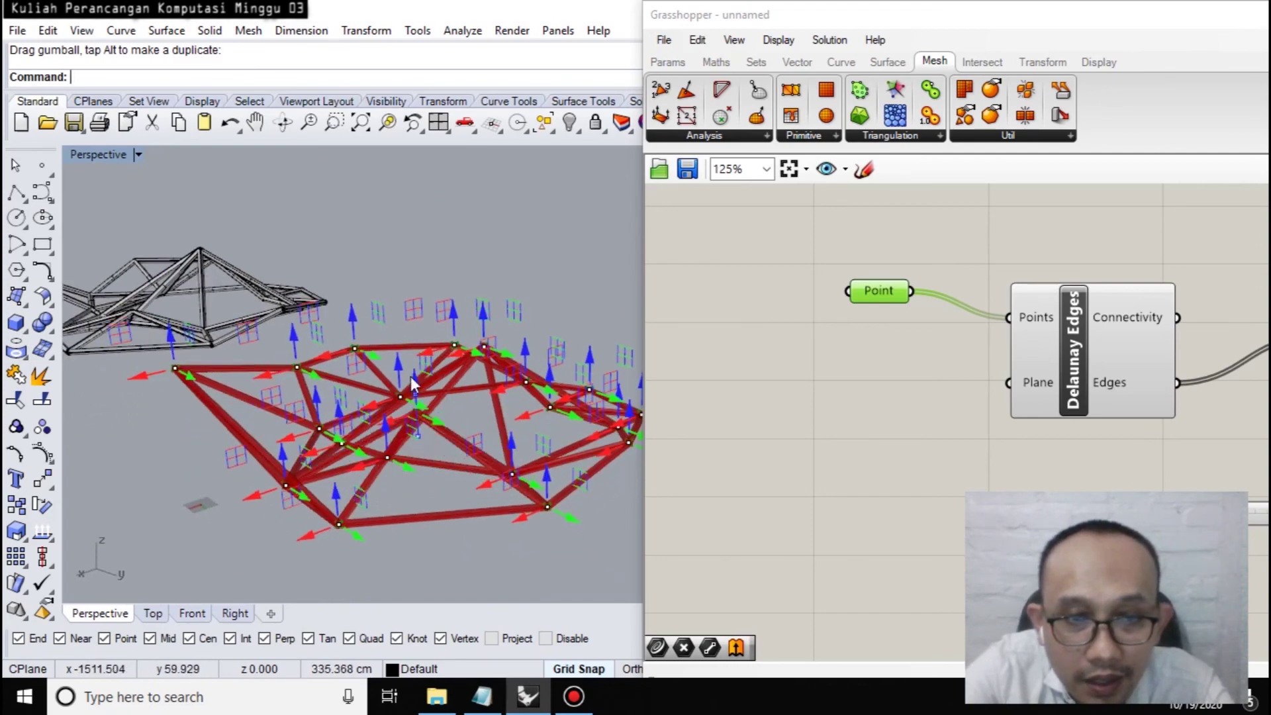
right_drag(477, 443, 347, 443)
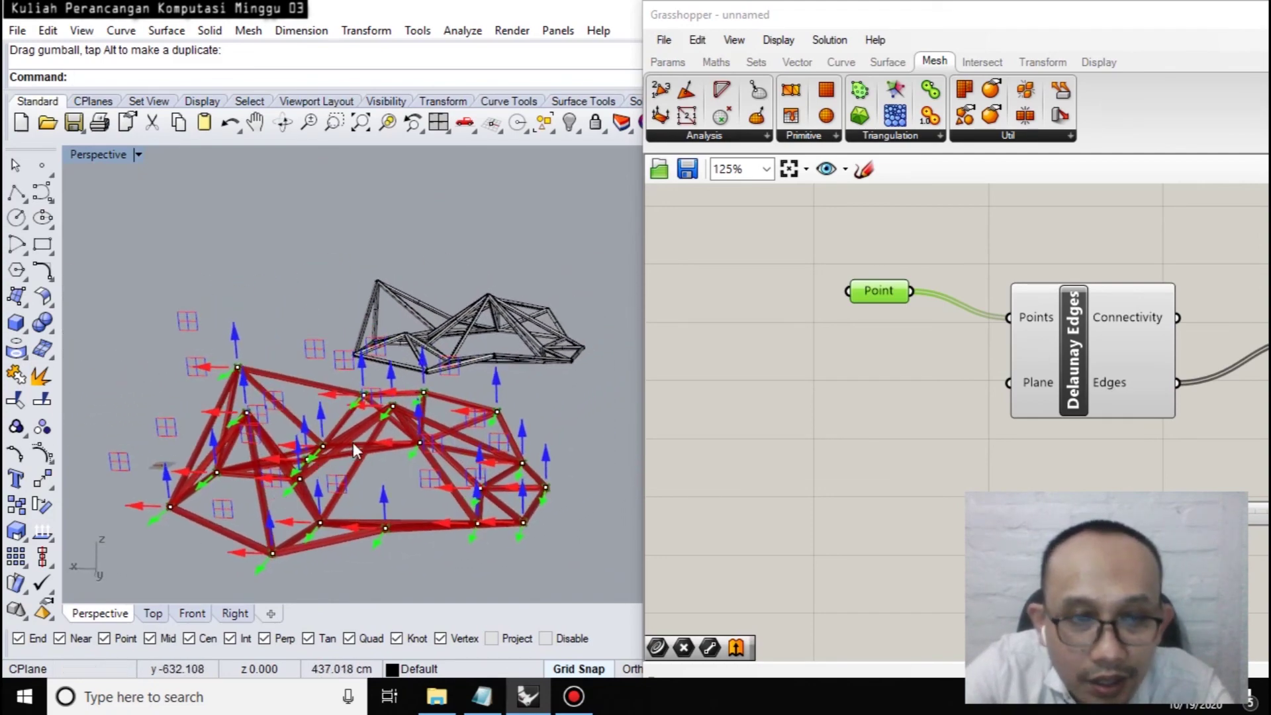
Reposition further nodes of the pipe structure, lowering one of its two peak nodes along the Z axis.
right_drag(216, 450, 260, 344)
drag(264, 308, 308, 355)
drag(251, 303, 259, 310)
right_drag(273, 320, 554, 280)
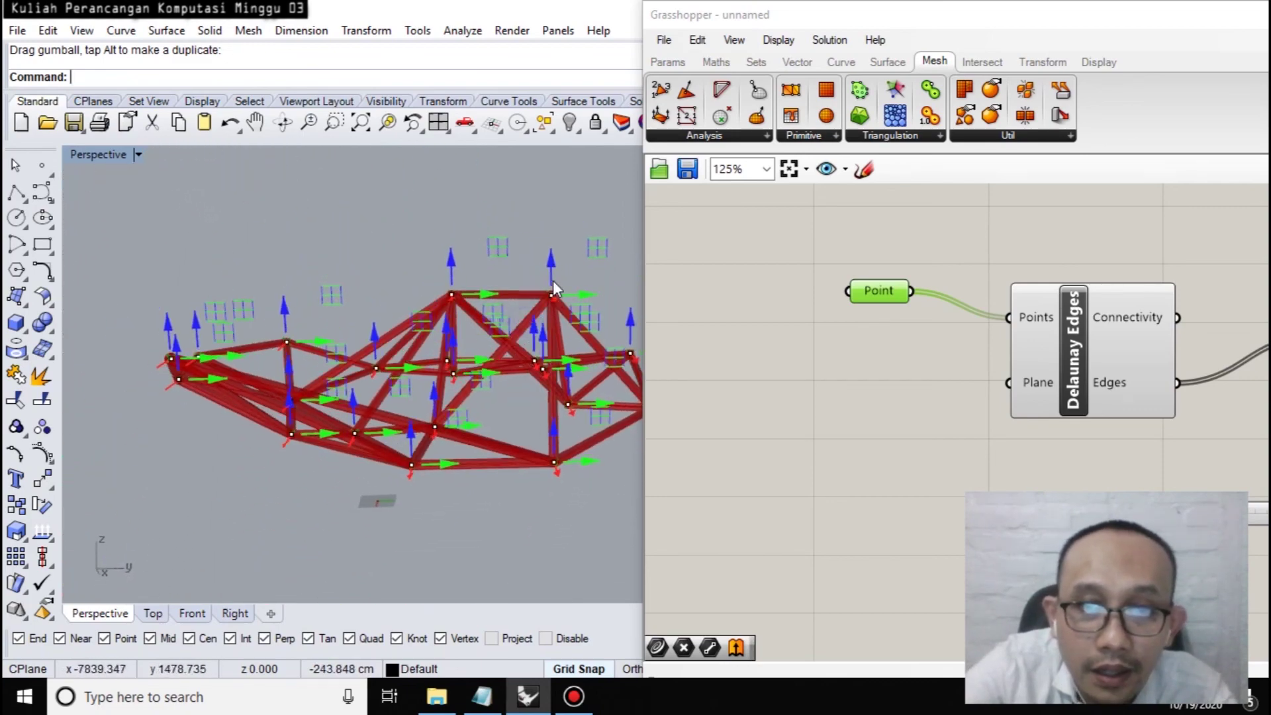
drag(550, 268, 549, 360)
Inspect up close how the pipes meet at the nodes of the preview and of the baked structure.
right_drag(550, 359, 402, 487)
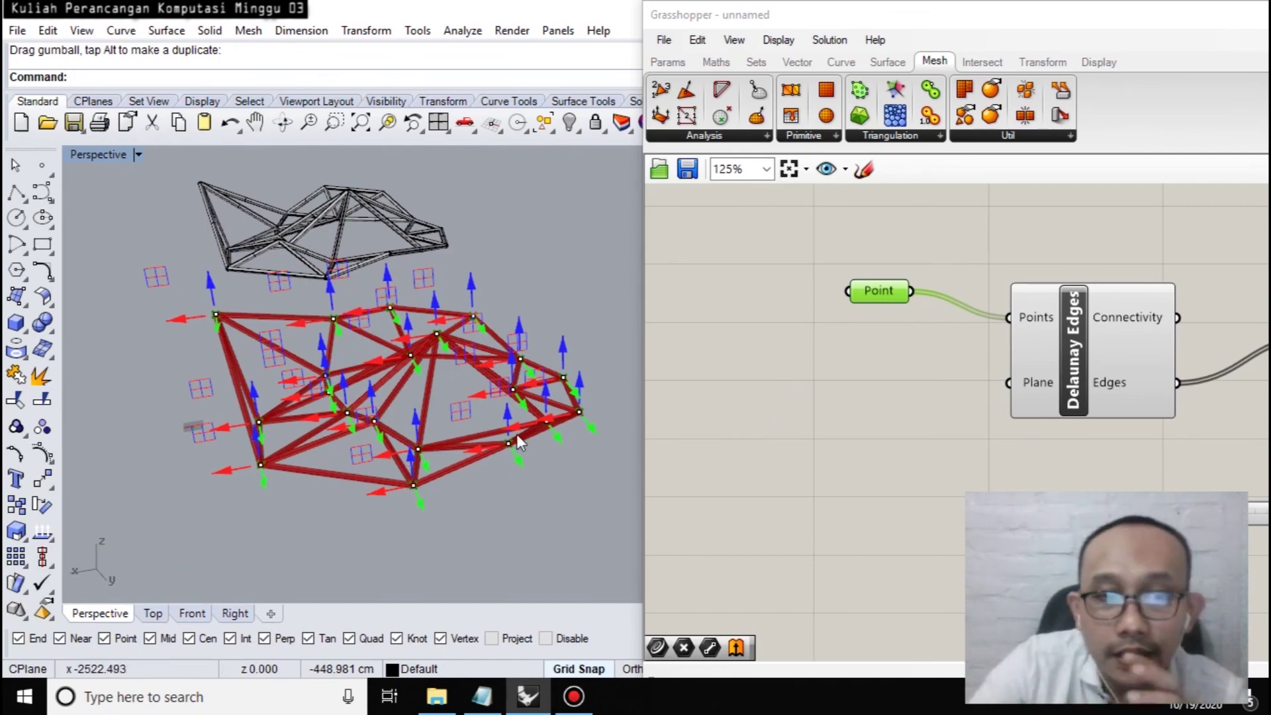
scroll(360, 439, up, 4)
scroll(360, 440, down, 5)
scroll(397, 424, up, 6)
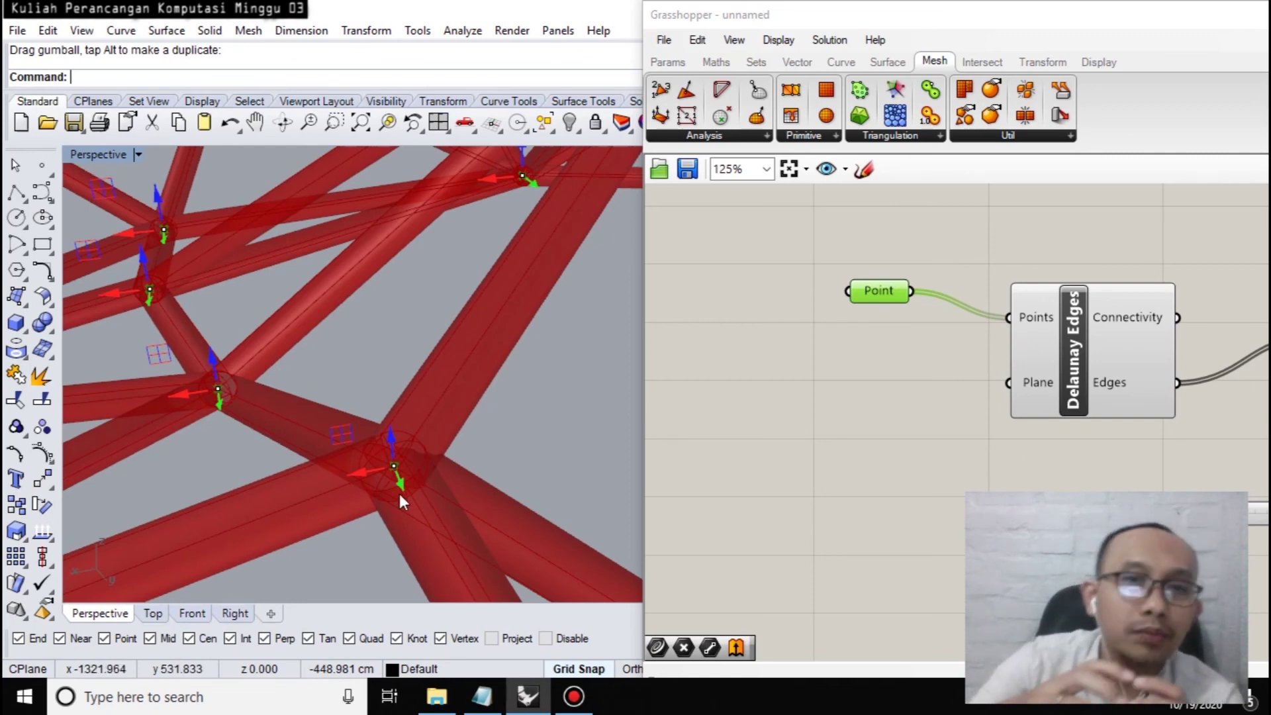
scroll(399, 494, down, 10)
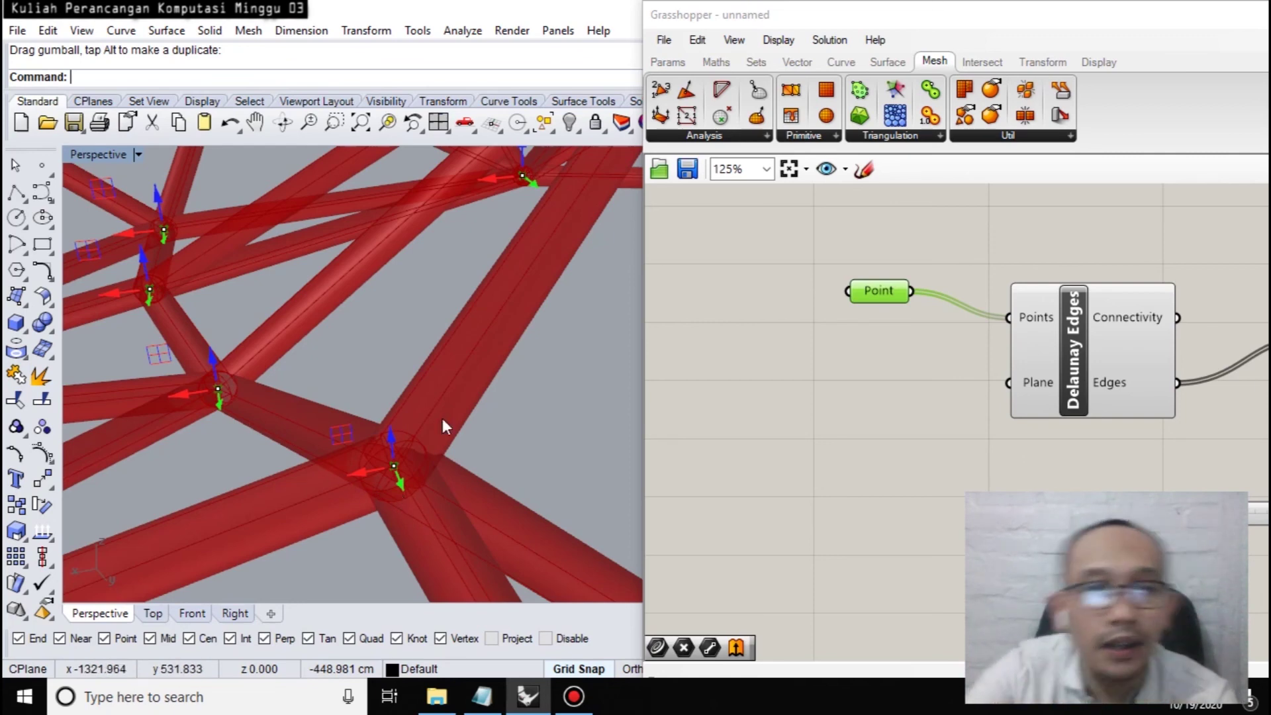
scroll(400, 339, up, 8)
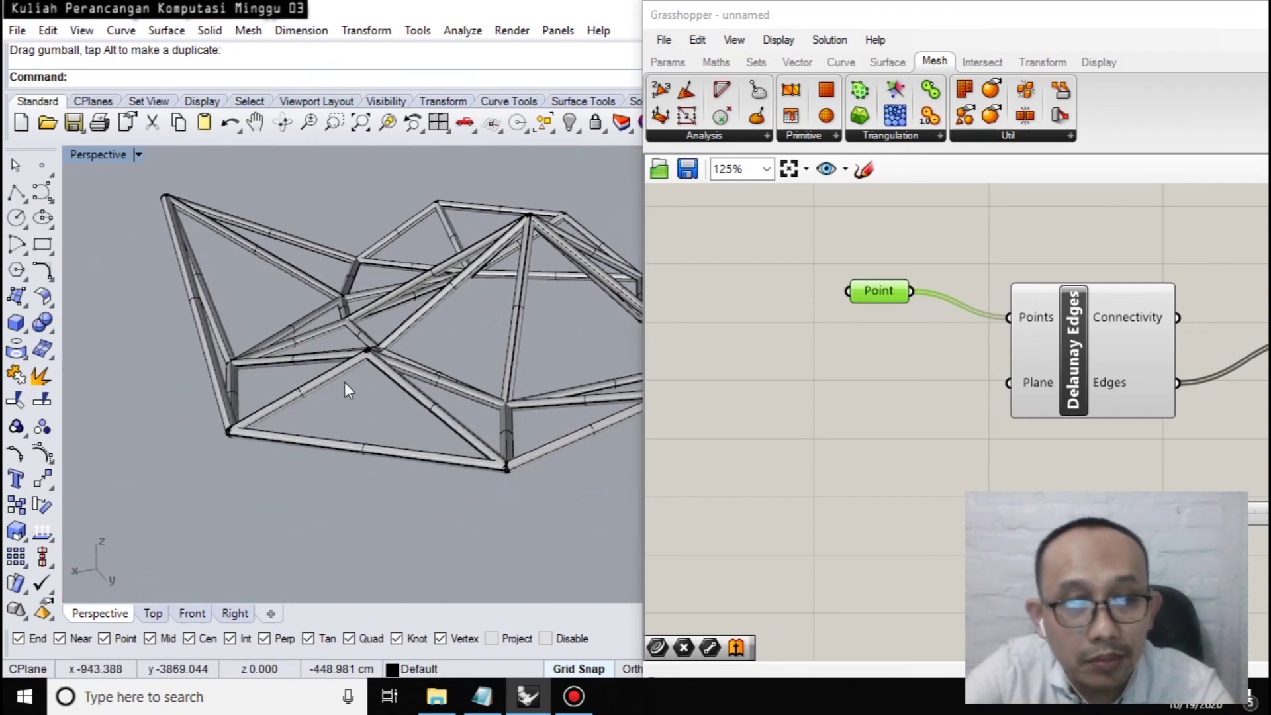
shift+right_drag(376, 370, 468, 258)
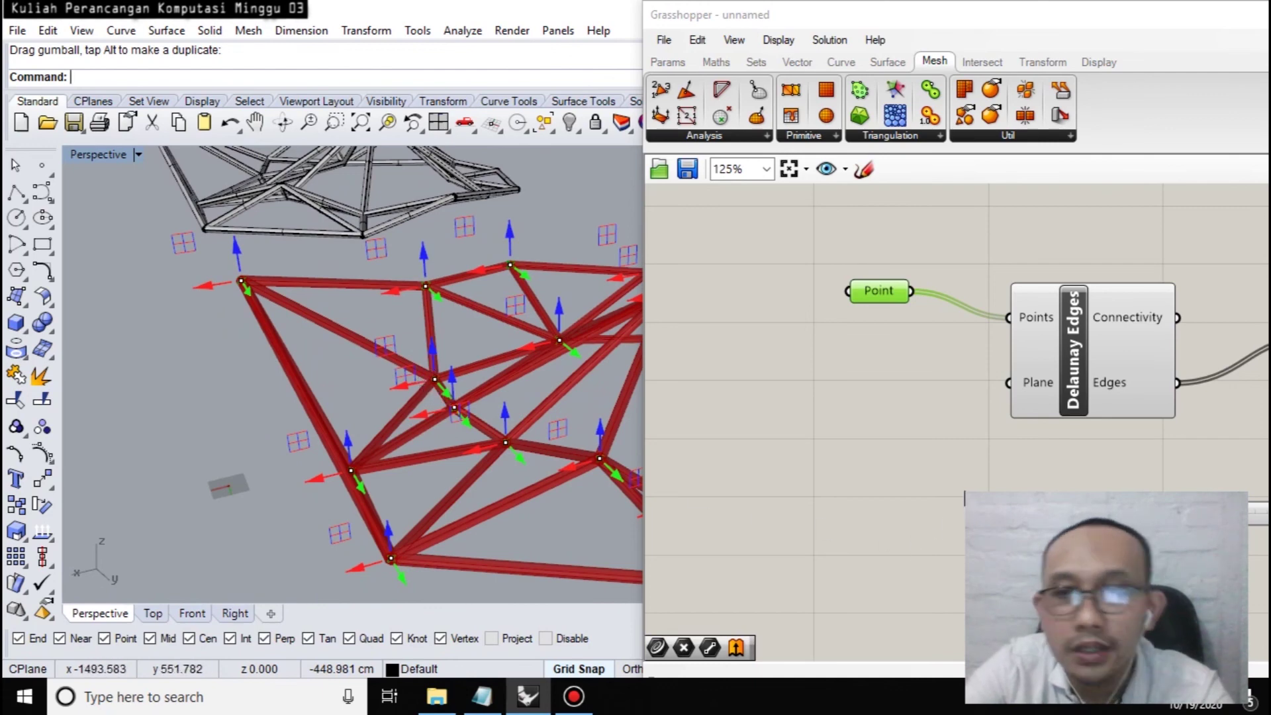
Add a Sphere component to the definition and place it below the Delaunay Edges component.
double_click(859, 445)
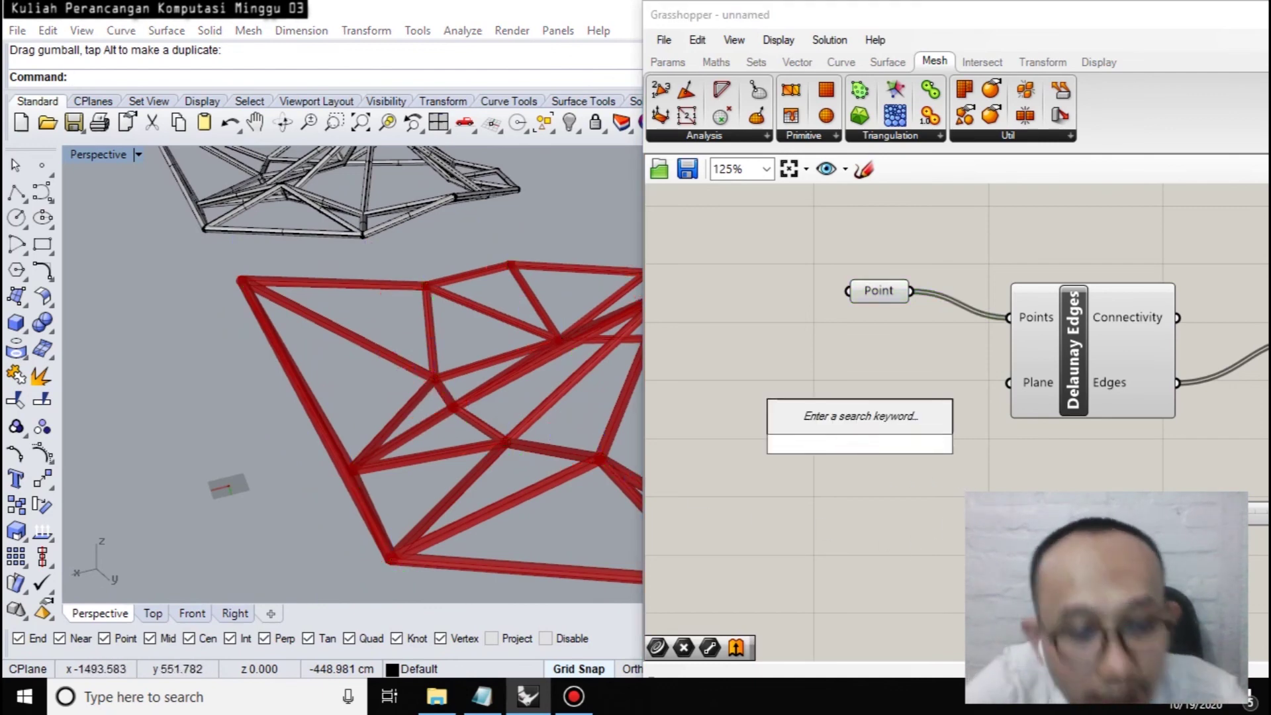
text(sphere)
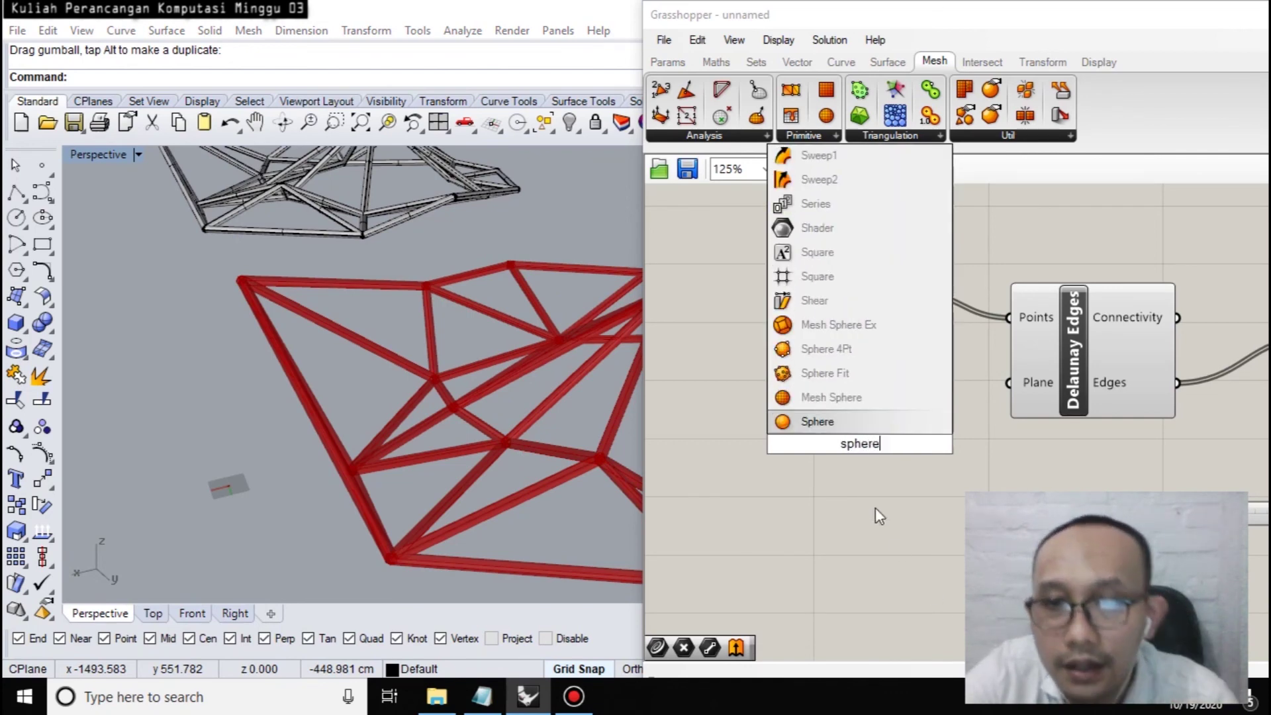
click(839, 424)
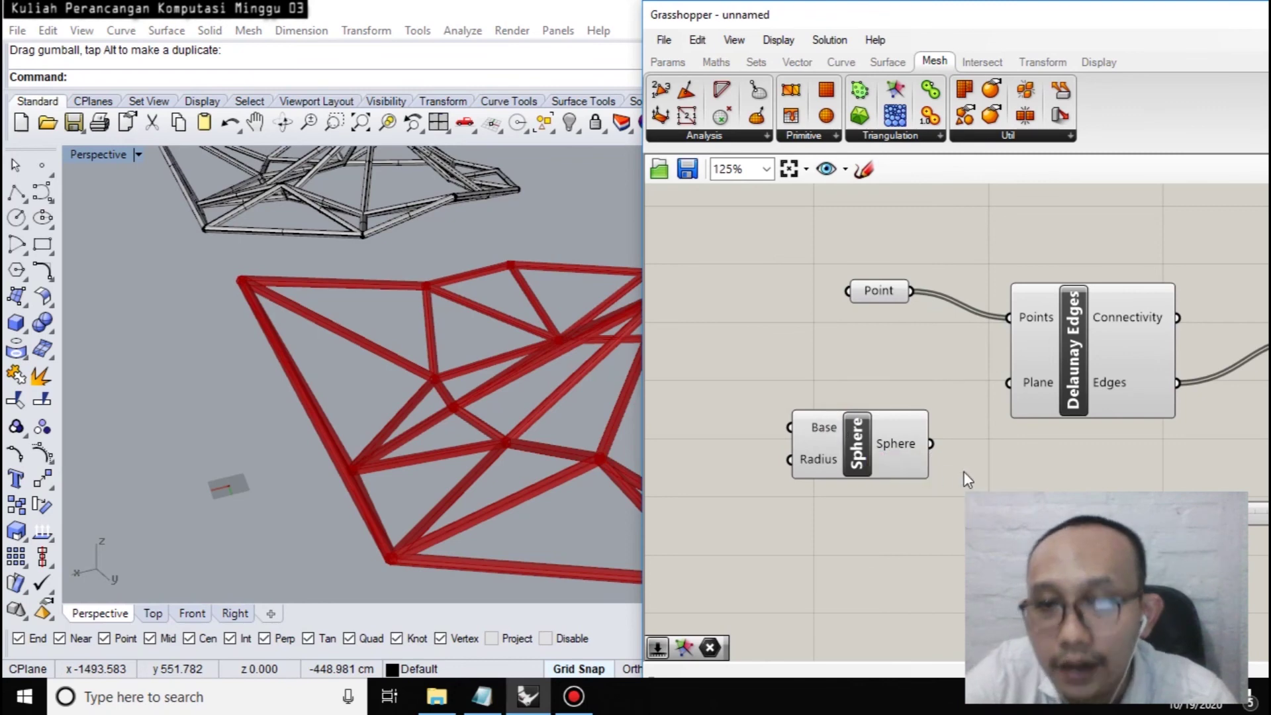
drag(1074, 370, 1125, 333)
drag(838, 456, 1023, 427)
click(864, 289)
click(890, 361)
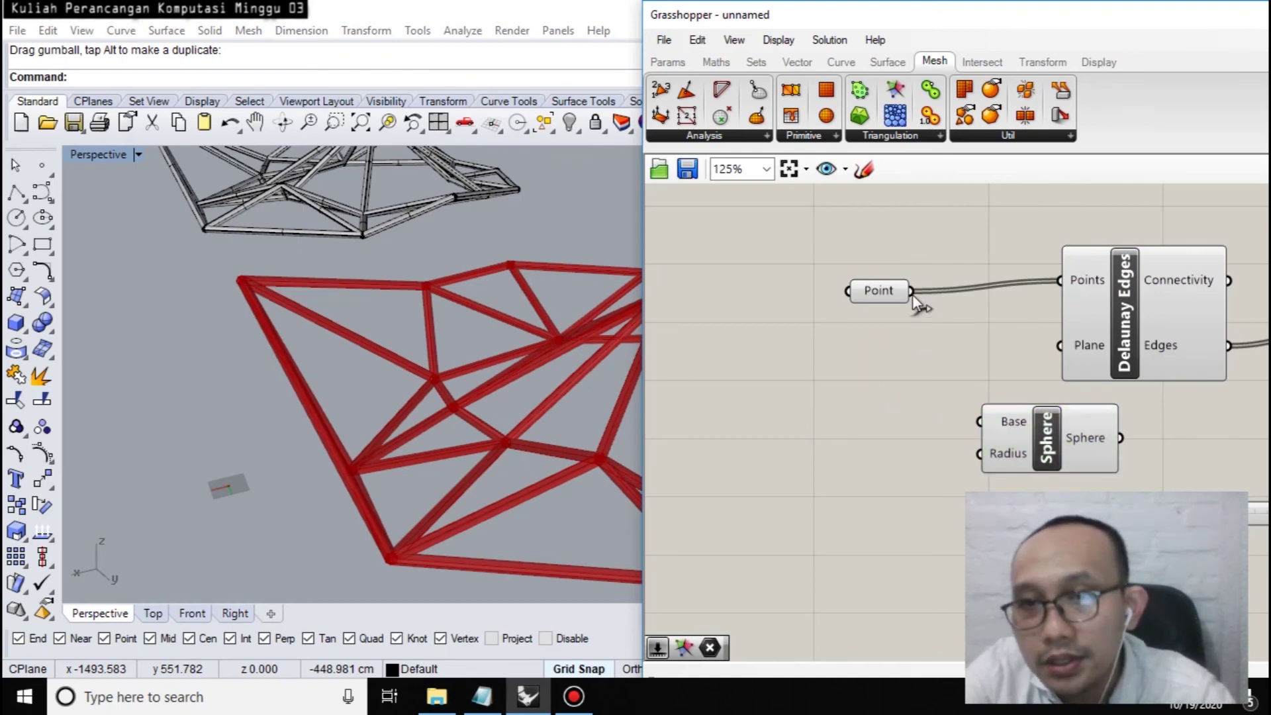
Connect Point to the Sphere's Base input and a new number slider of 20 to its Radius input.
drag(910, 291, 979, 427)
click(859, 516)
double_click(859, 516)
text(20)
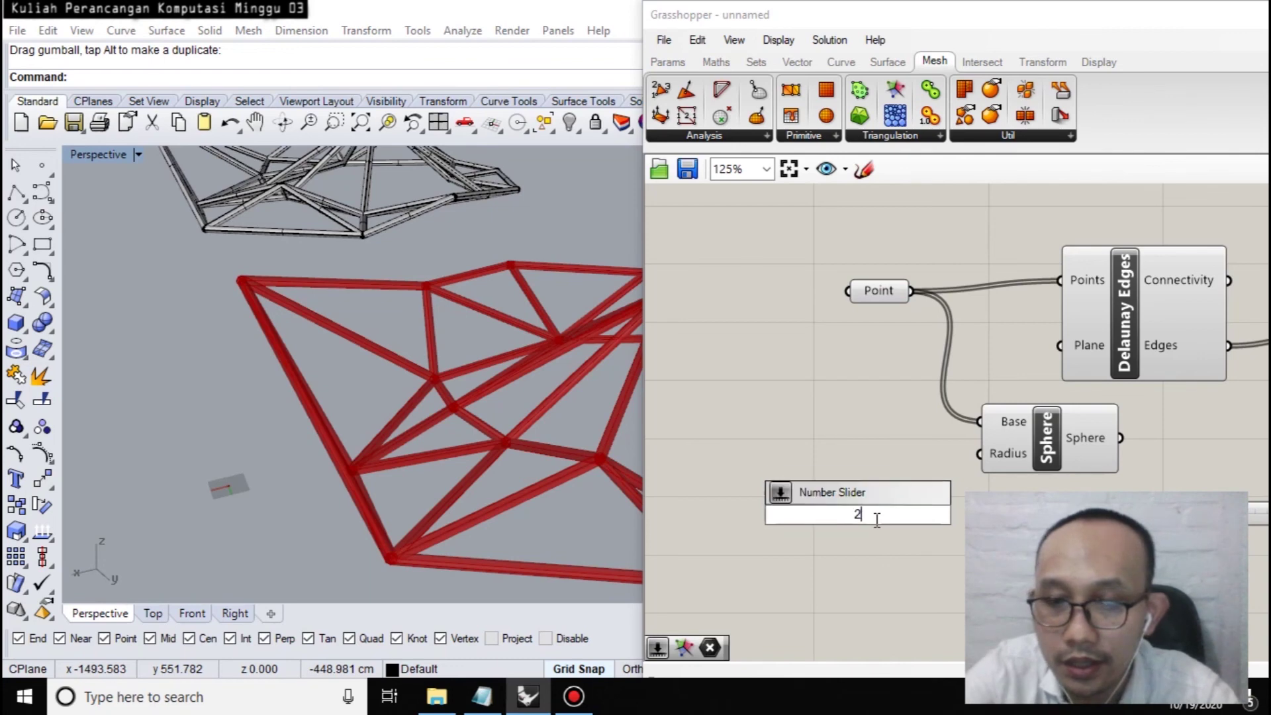
key(Return)
drag(801, 516, 684, 503)
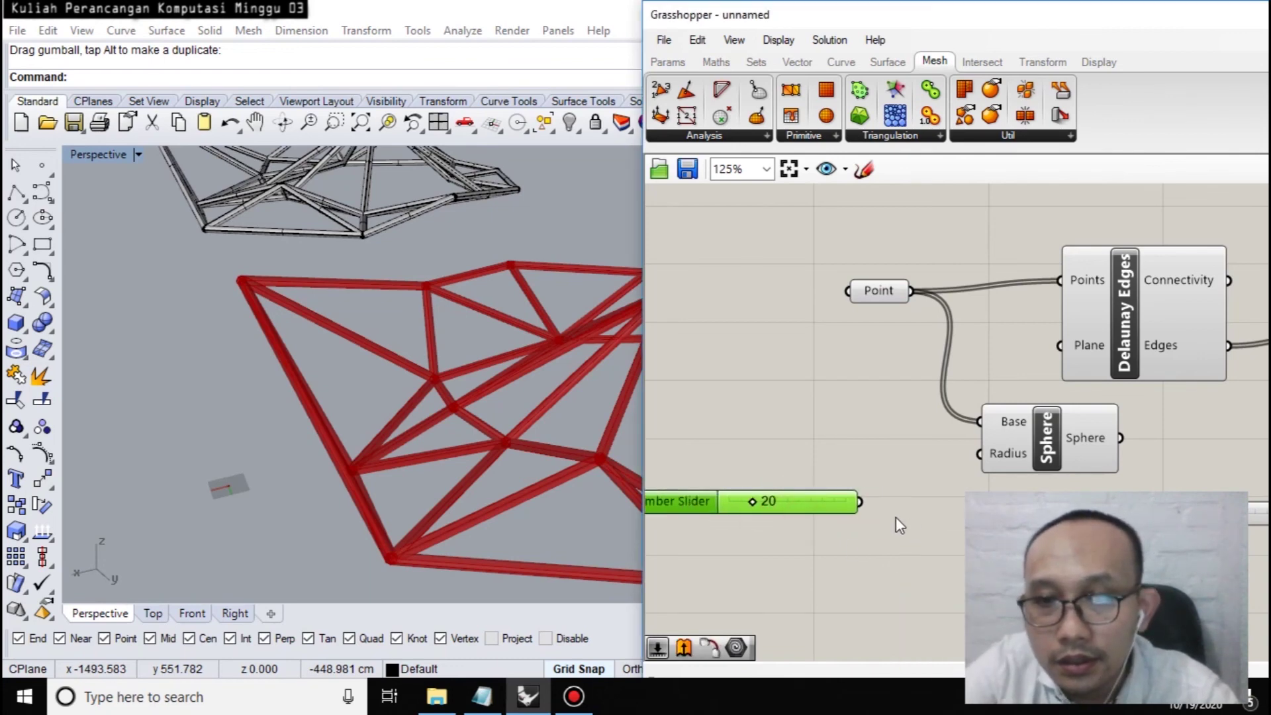
drag(862, 502, 979, 454)
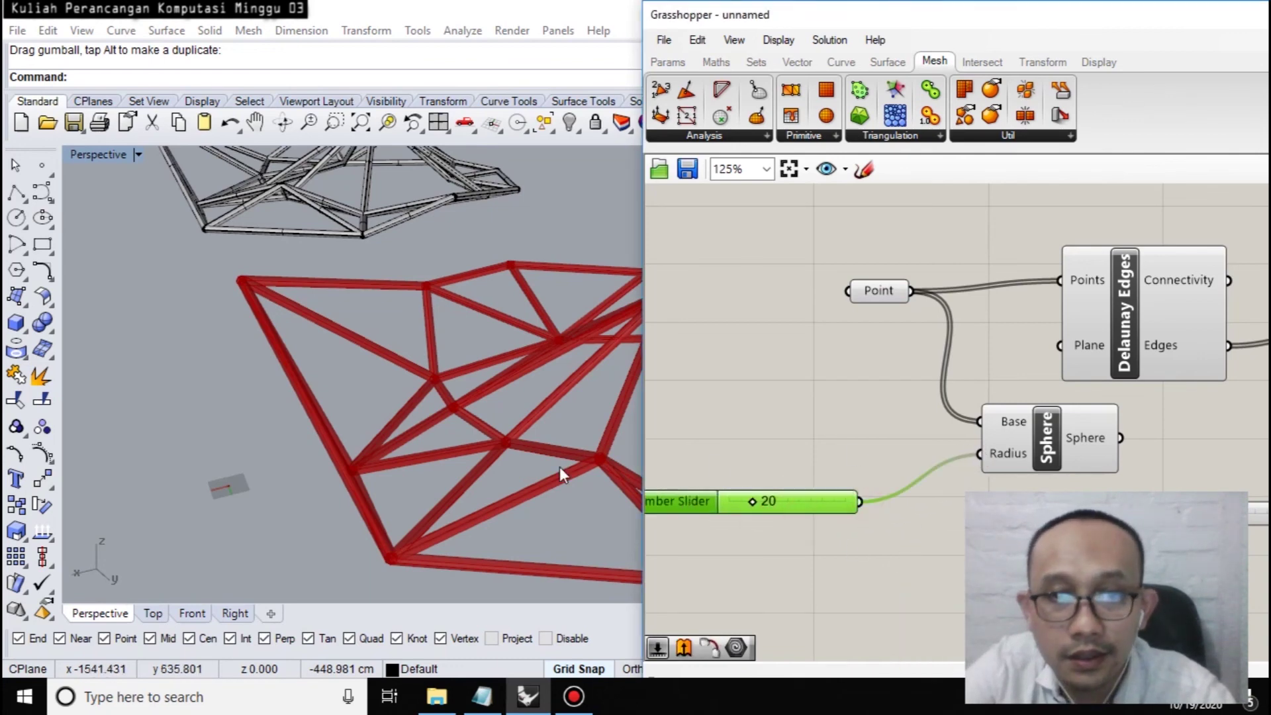
Set the sphere radius slider to 50 and check the spheres at the pipe joints.
scroll(599, 462, up, 8)
scroll(596, 462, down, 3)
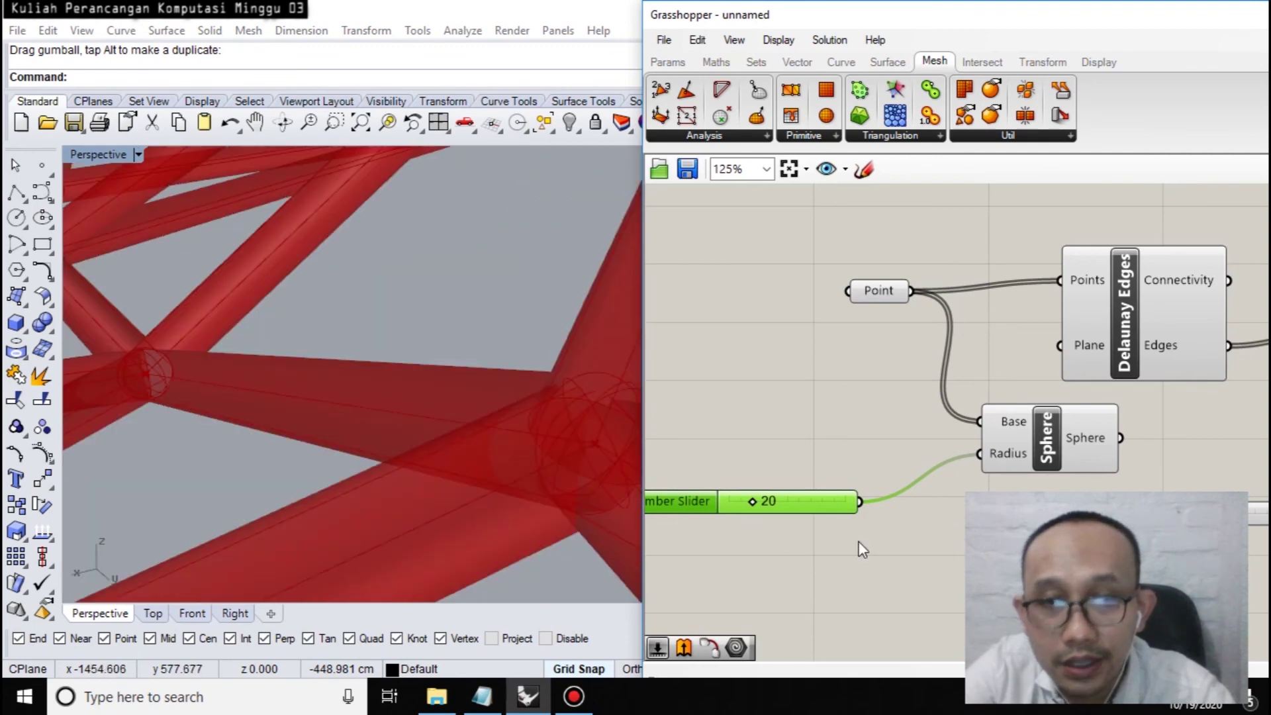
drag(753, 504, 788, 501)
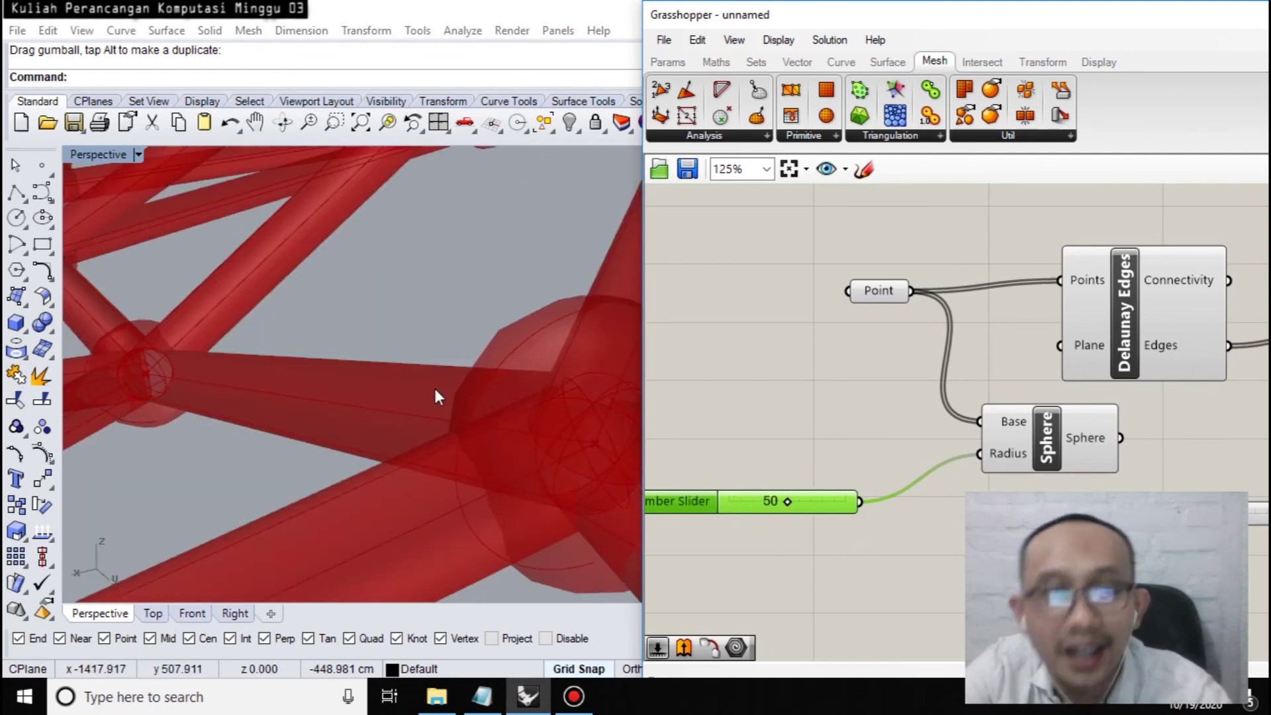
scroll(417, 328, down, 6)
right_drag(422, 331, 454, 411)
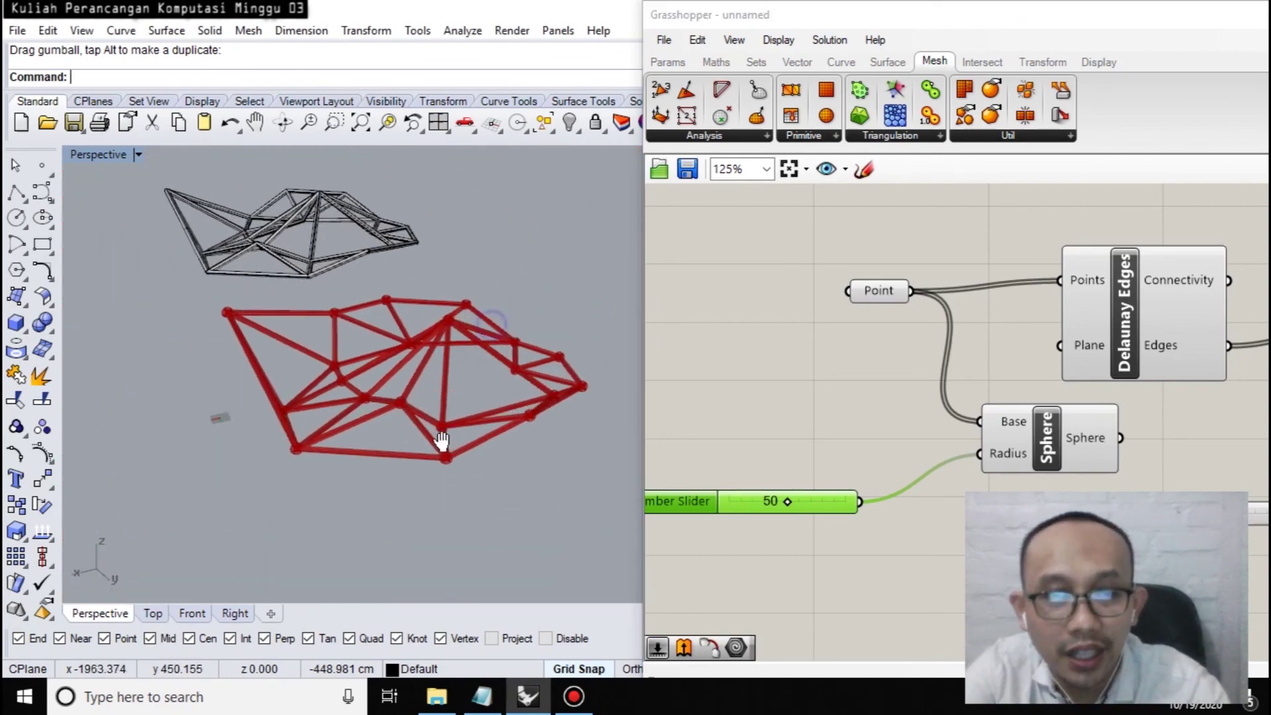
scroll(406, 517, up, 6)
right_drag(378, 526, 768, 415)
Move Point and Sphere apart from Delaunay Edges, and connect the Sphere output to Geometry in addition to the Pipe.
click(771, 409)
scroll(841, 457, down, 2)
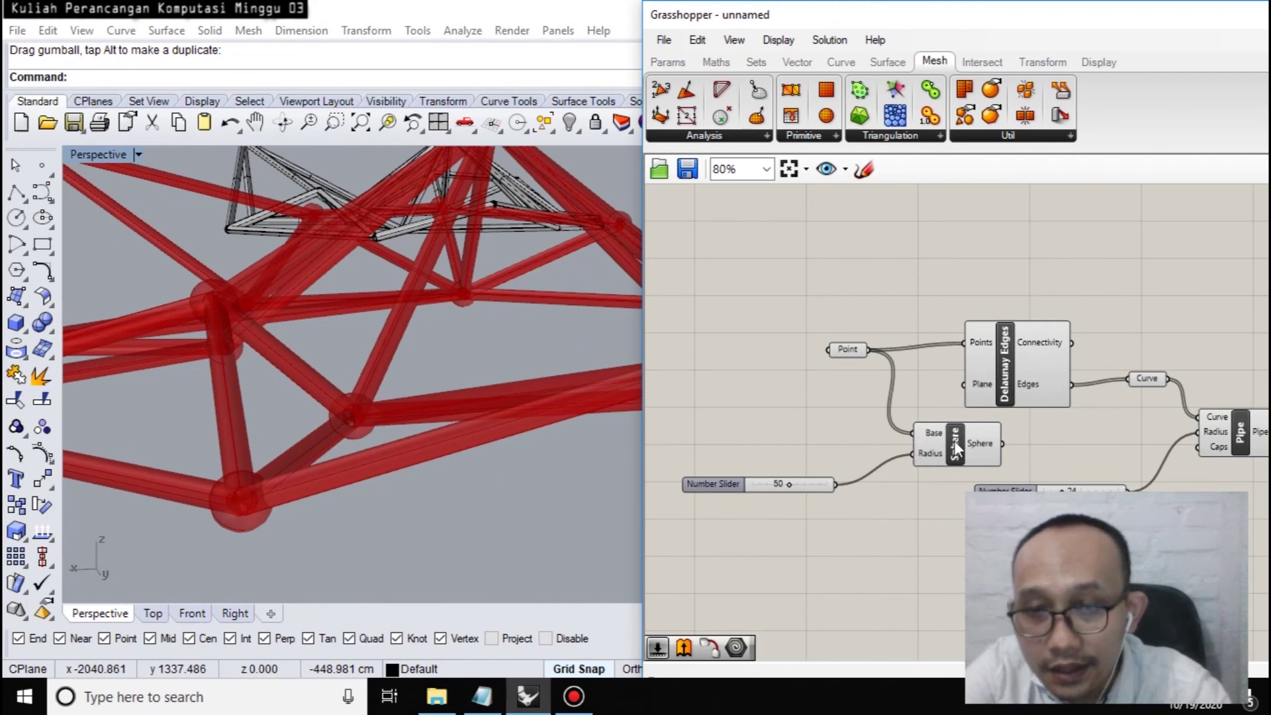
drag(851, 351, 765, 332)
drag(947, 445, 1013, 569)
right_drag(927, 556, 831, 510)
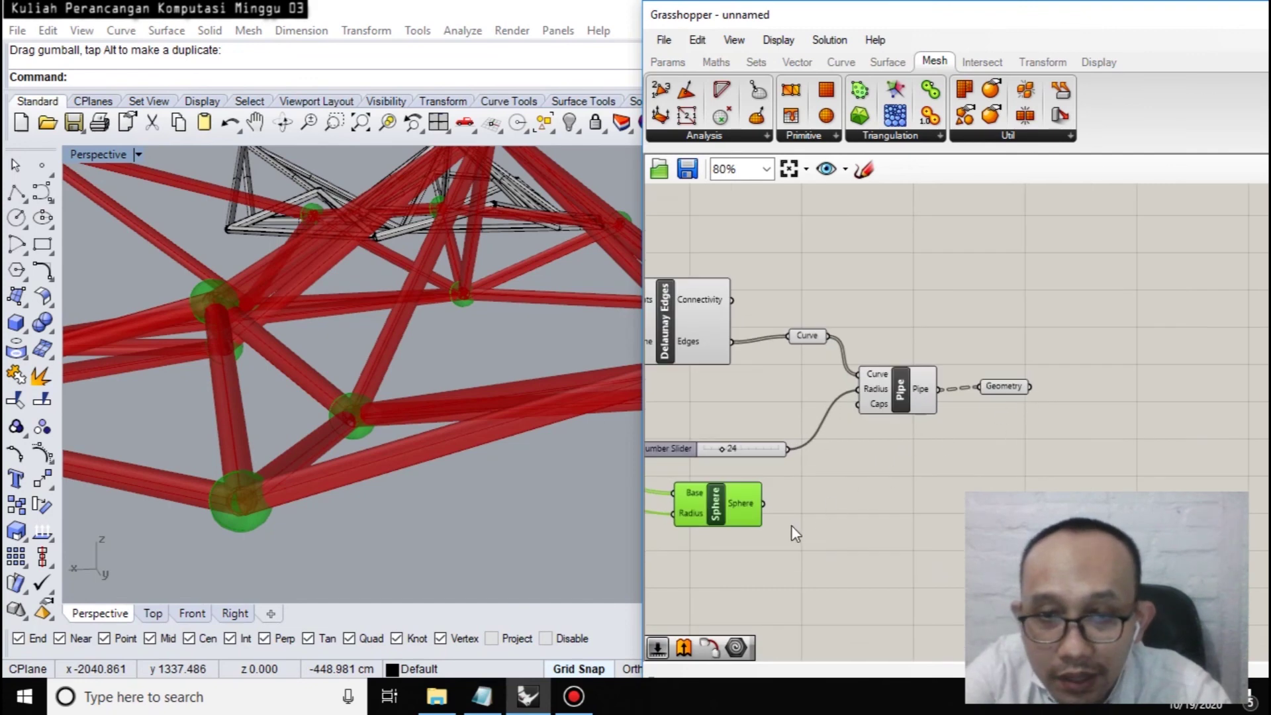
drag(764, 504, 983, 387)
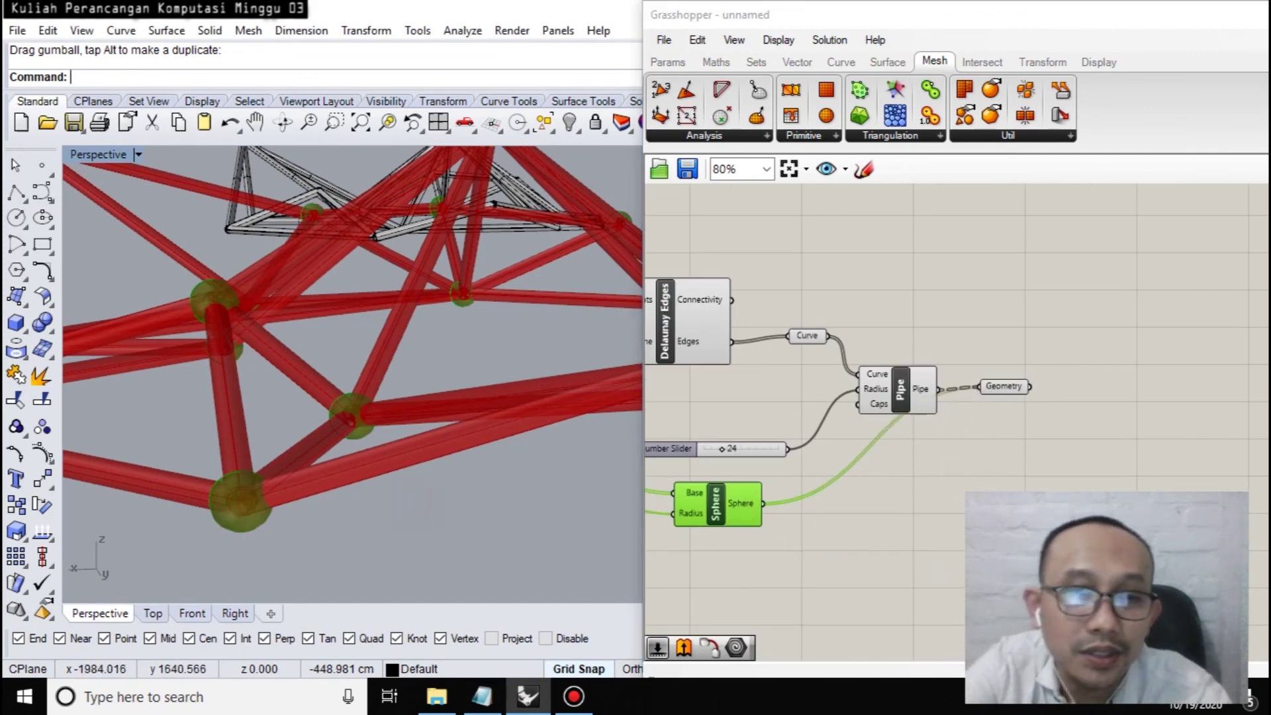
click(910, 550)
click(1004, 387)
scroll(229, 508, up, 5)
scroll(223, 505, down, 5)
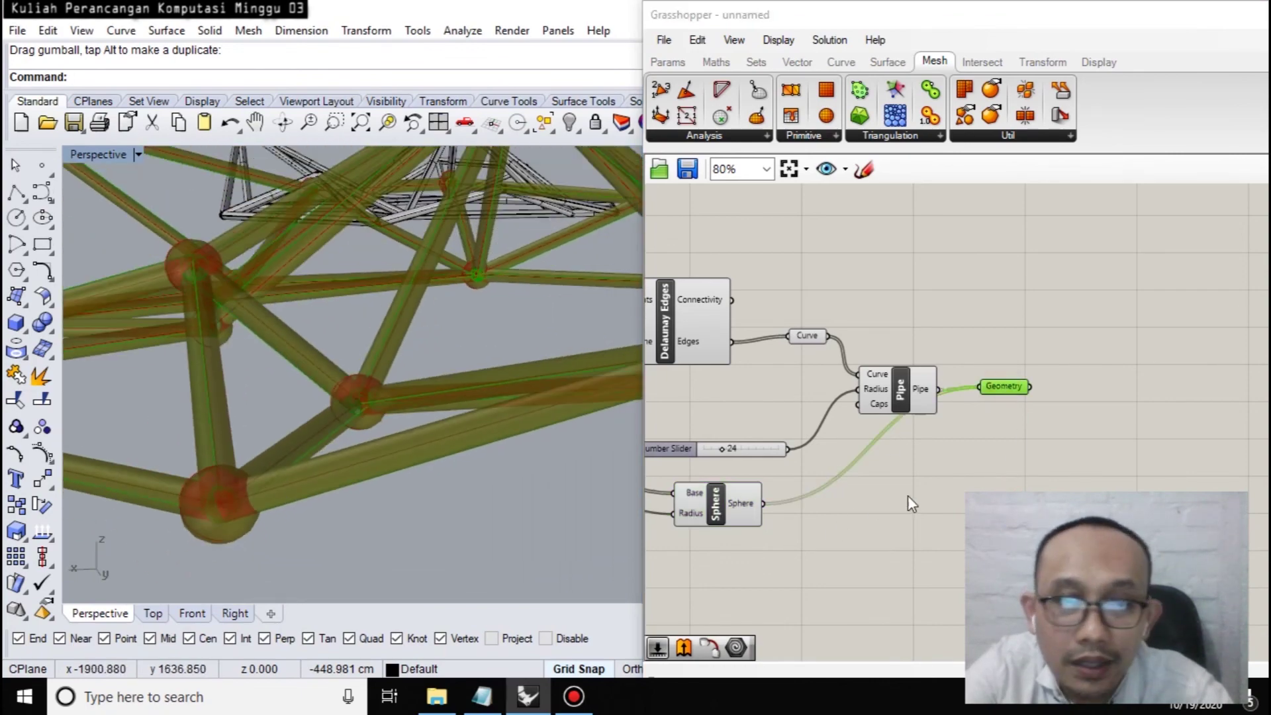
Tidy the definition by moving the Sphere component lower and Geometry farther away from the Pipe component.
click(732, 515)
drag(732, 515, 803, 550)
drag(1005, 387, 1066, 388)
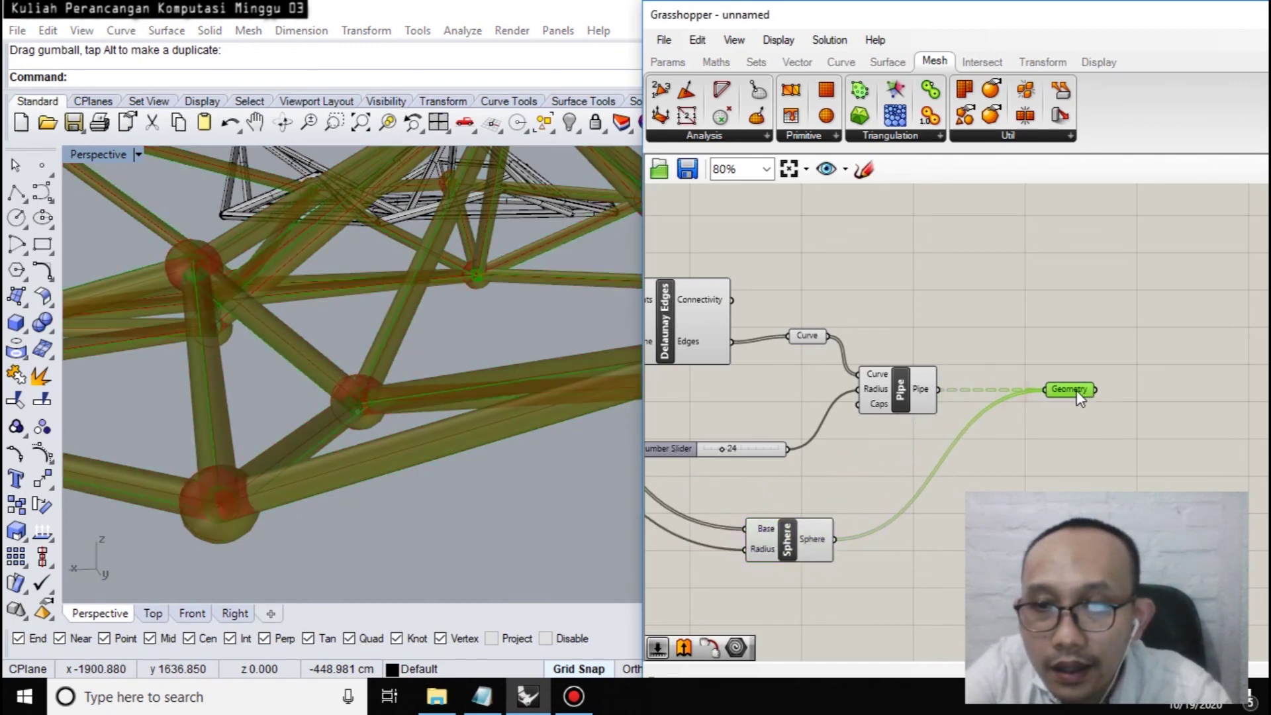
click(1065, 466)
Bake the Geometry component holding the pipes and spheres into the Rhino model.
scroll(1090, 438, down, 3)
scroll(1089, 438, up, 2)
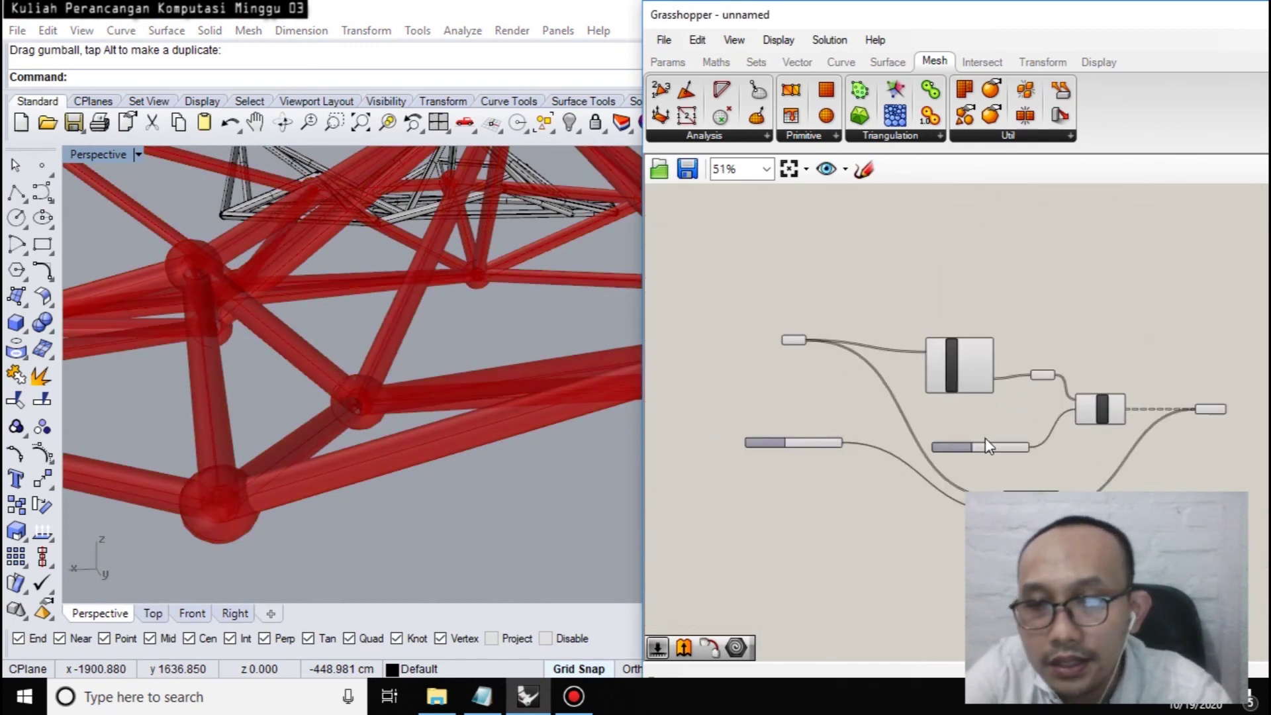
right_drag(1151, 460, 1073, 391)
scroll(1095, 357, up, 3)
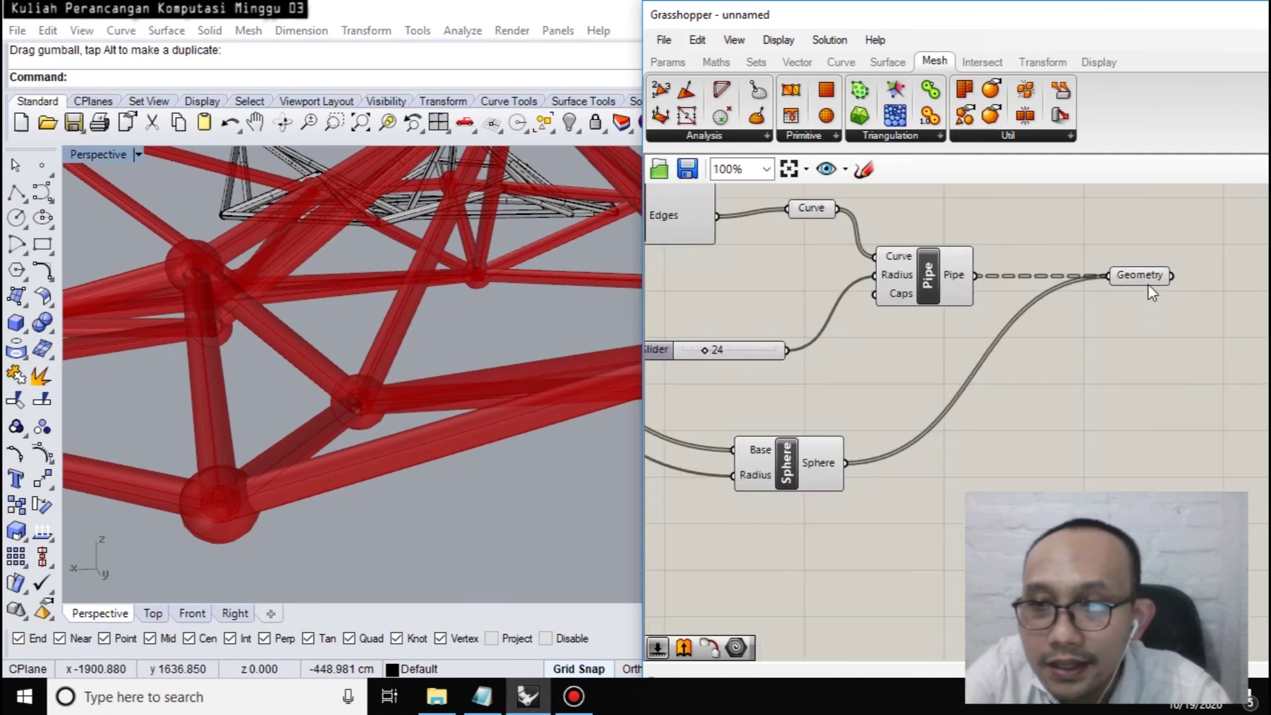
click(1143, 277)
right_click(1145, 278)
click(1042, 325)
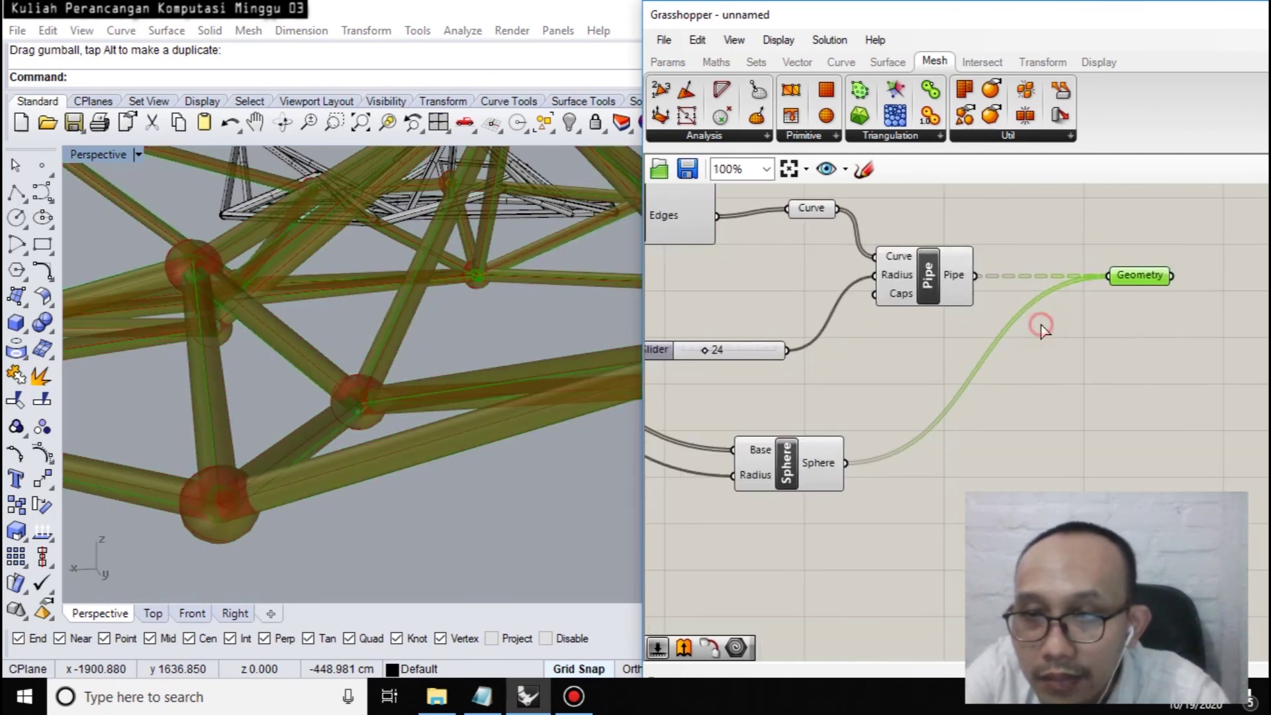
click(1060, 500)
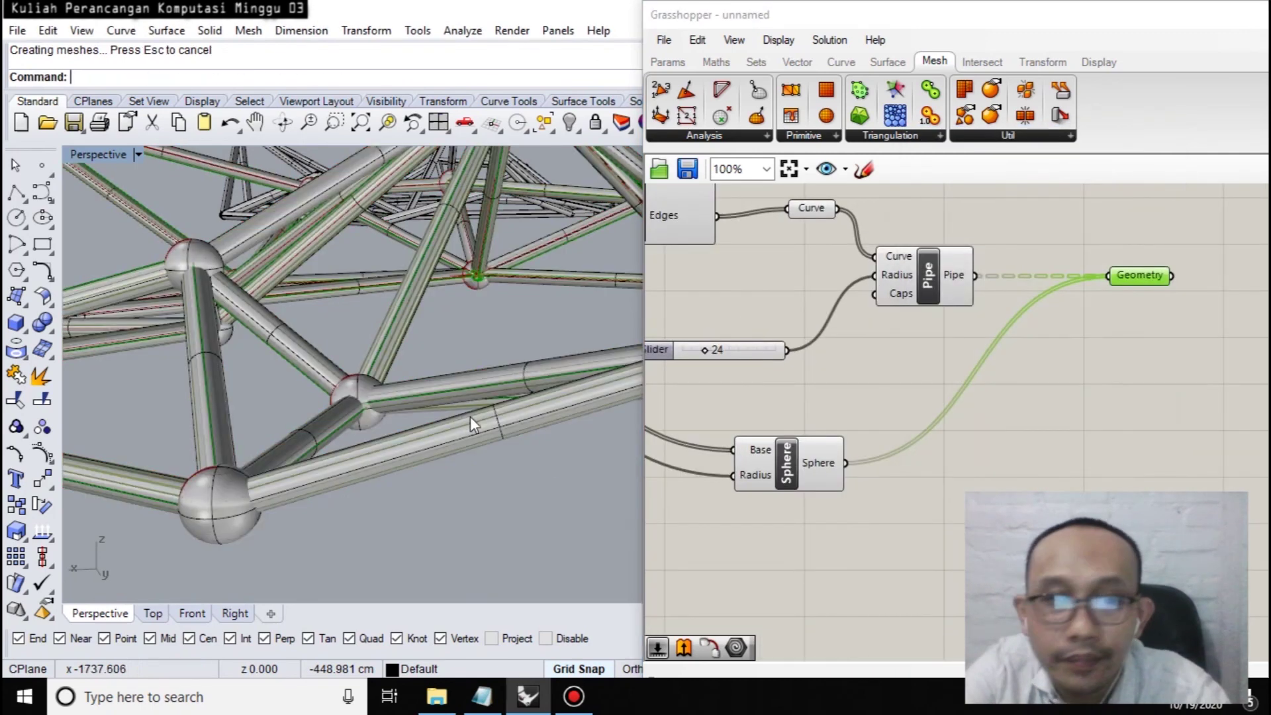
Select all the baked pipes and spheres, move them together along the X axis away from the preview, and deselect them.
scroll(389, 452, down, 2)
scroll(407, 398, down, 5)
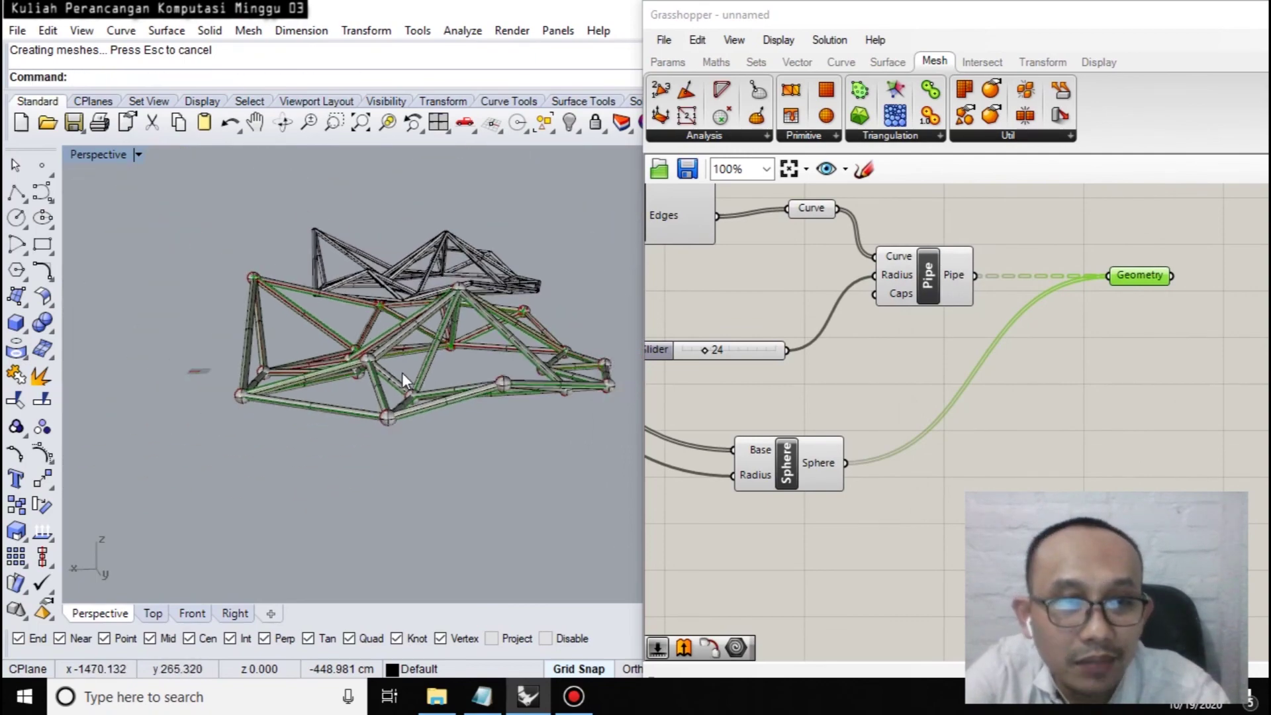
right_drag(343, 368, 494, 351)
drag(307, 249, 614, 497)
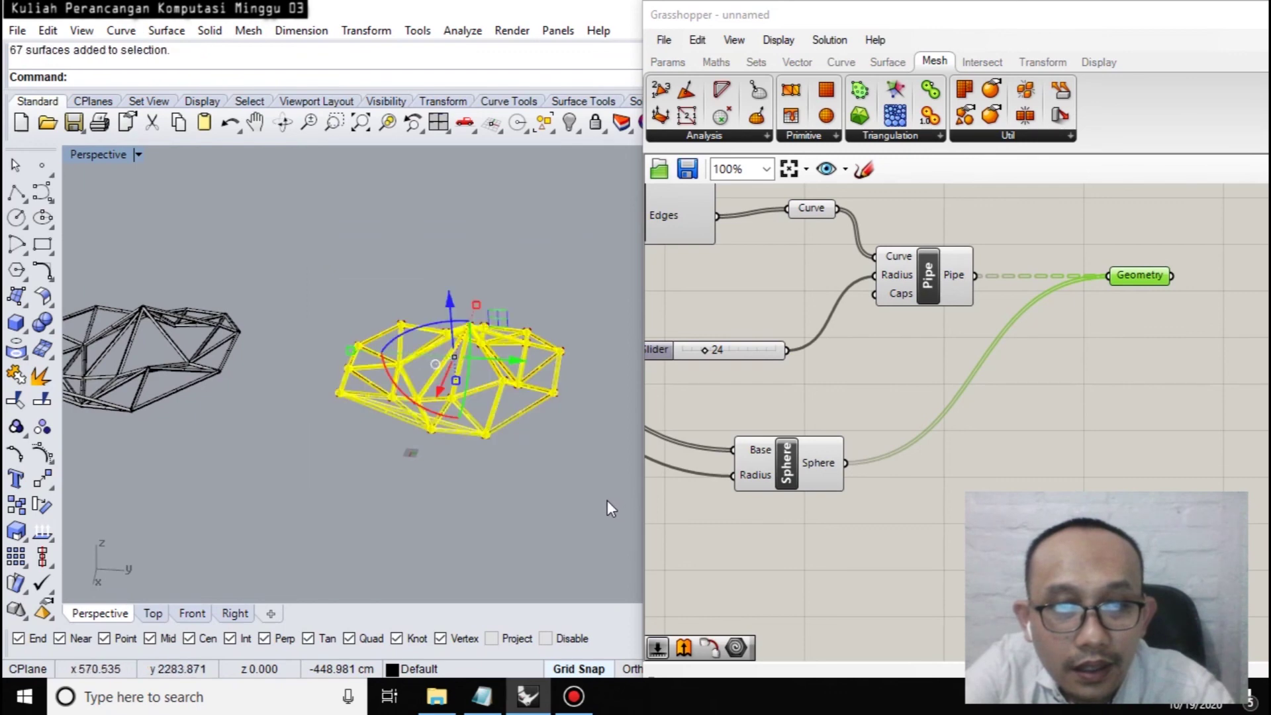
key(alt)
drag(441, 389, 504, 240)
click(387, 277)
Lower the Grasshopper window to clear the Rhino viewport and inspect the baked pipe-and-sphere structure from several angles.
scroll(388, 277, up, 5)
mouse_move(543, 212)
right_down()
mouse_move(527, 306)
mouse_move(408, 438)
mouse_move(491, 433)
mouse_move(423, 403)
right_up()
right_drag(557, 439, 391, 410)
drag(1235, 28, 1144, 448)
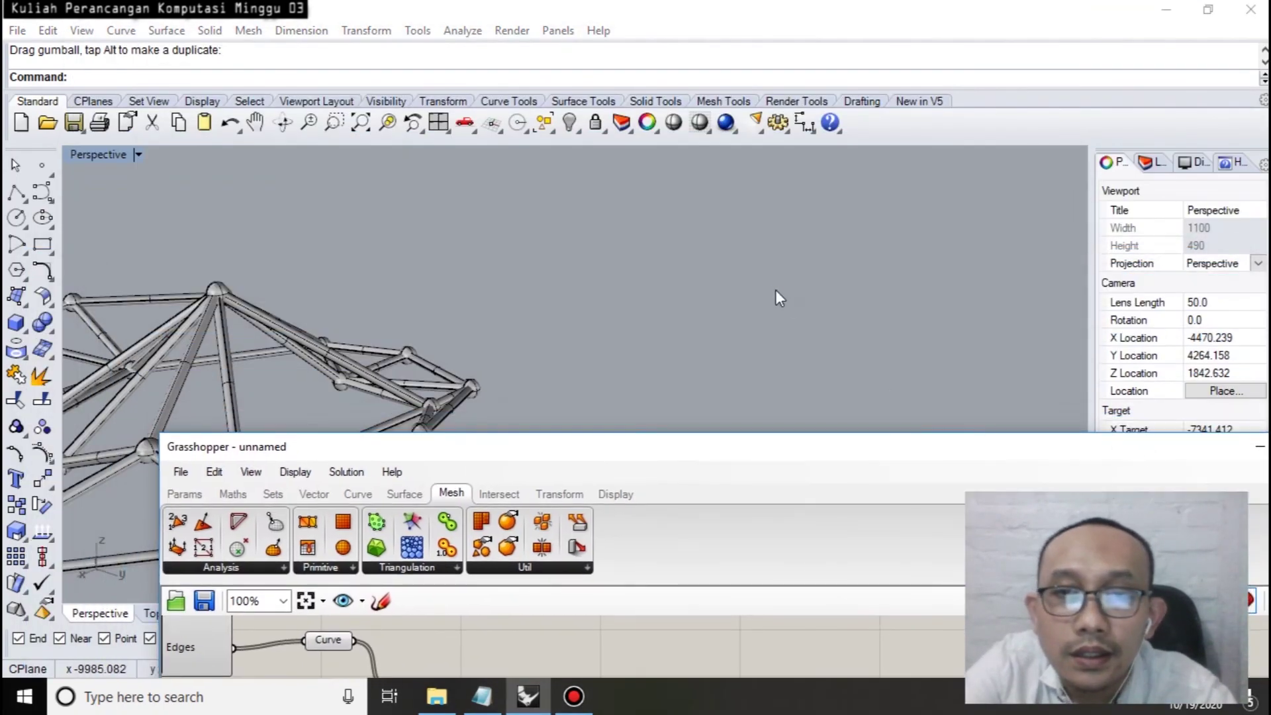
shift+right_drag(641, 337, 844, 109)
drag(864, 449, 823, 550)
right_drag(680, 360, 649, 335)
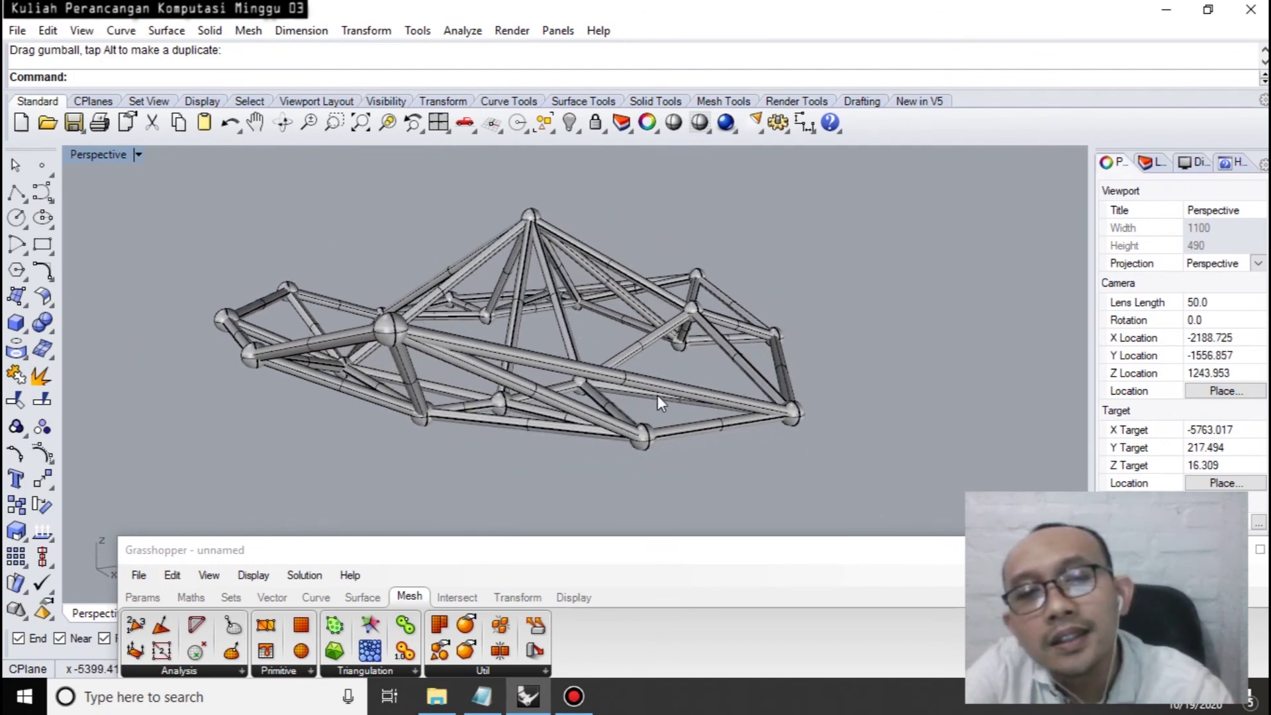
right_drag(733, 412, 487, 423)
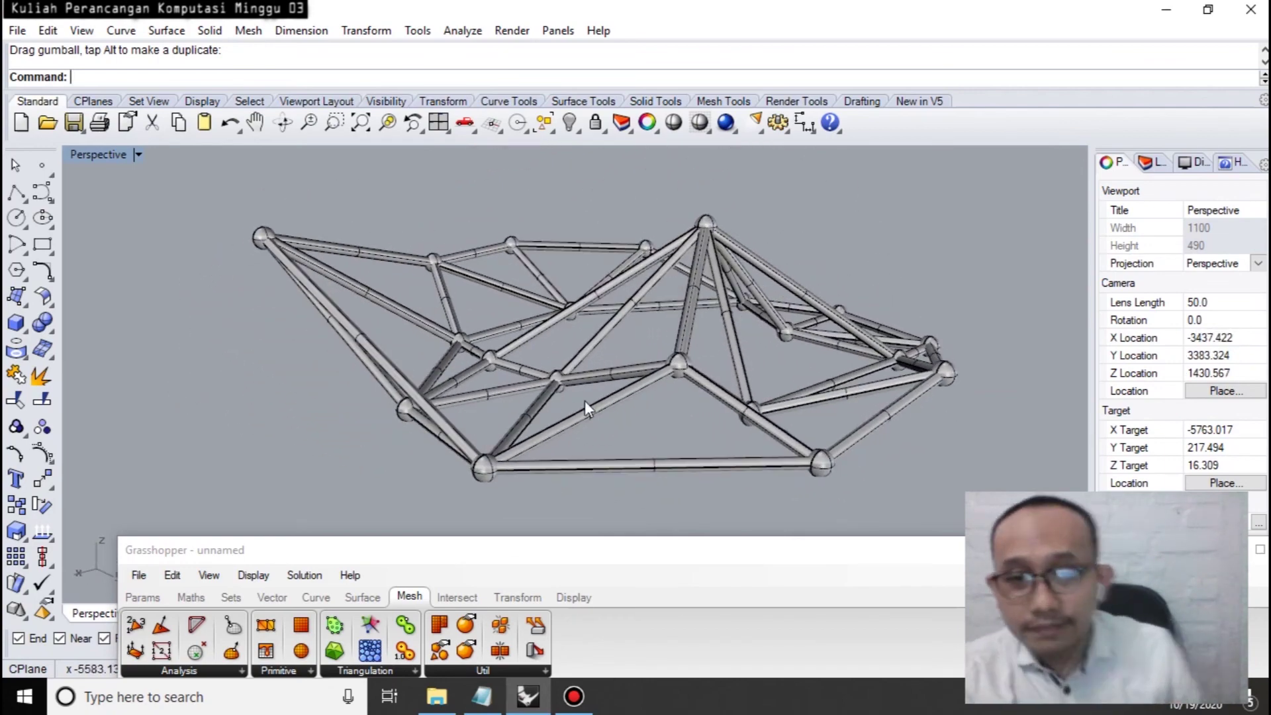
View the baked structures together with the preview in the Rhino viewport, and raise the Grasshopper window to show the pipe-and-sphere definition.
scroll(622, 324, down, 10)
scroll(478, 345, up, 5)
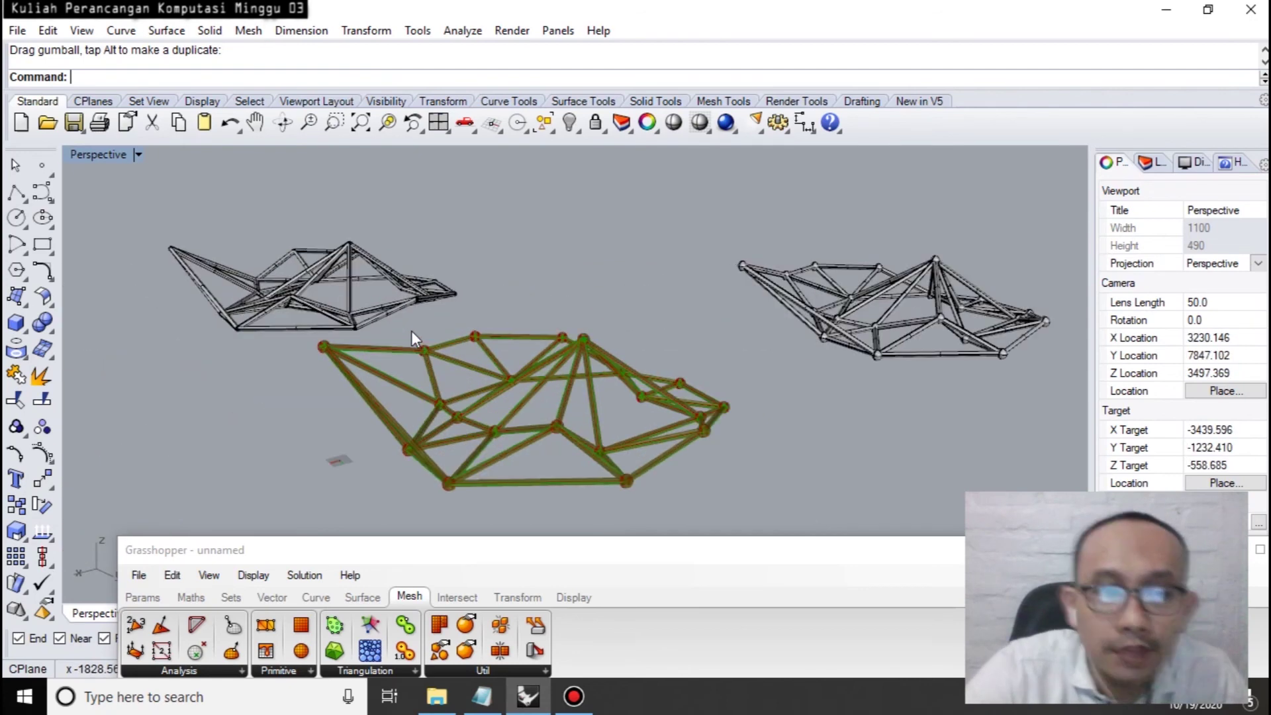
shift+right_drag(578, 376, 630, 397)
drag(765, 553, 747, 200)
scroll(507, 494, down, 3)
right_drag(506, 494, 689, 515)
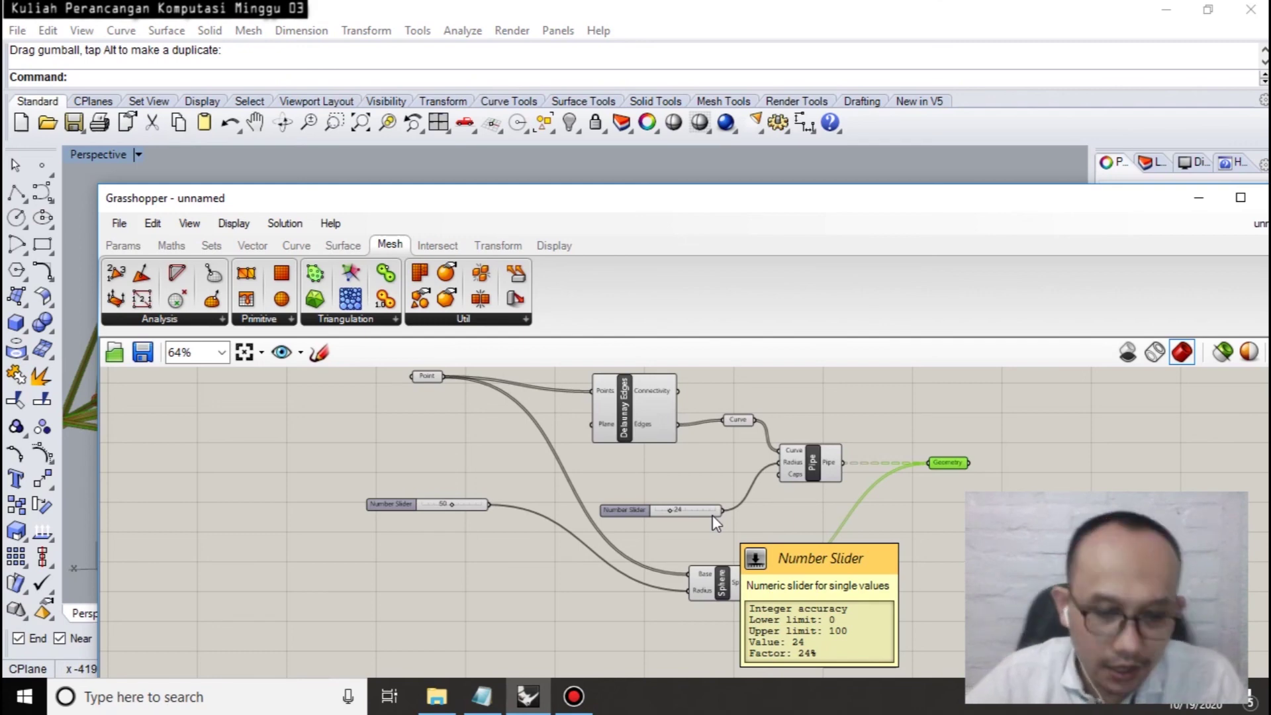
Switch to the Notepad lecture notes and enlarge and reposition their window above the Grasshopper canvas.
click(479, 689)
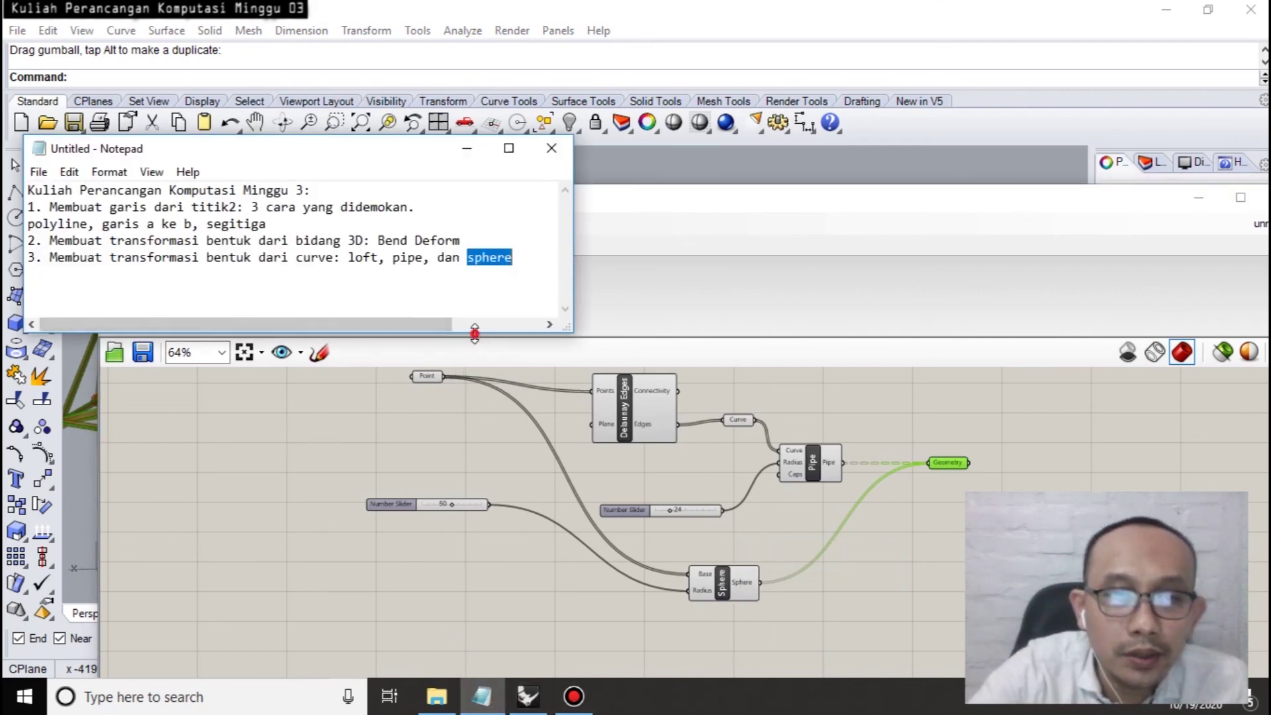
drag(475, 332, 474, 403)
drag(406, 154, 633, 122)
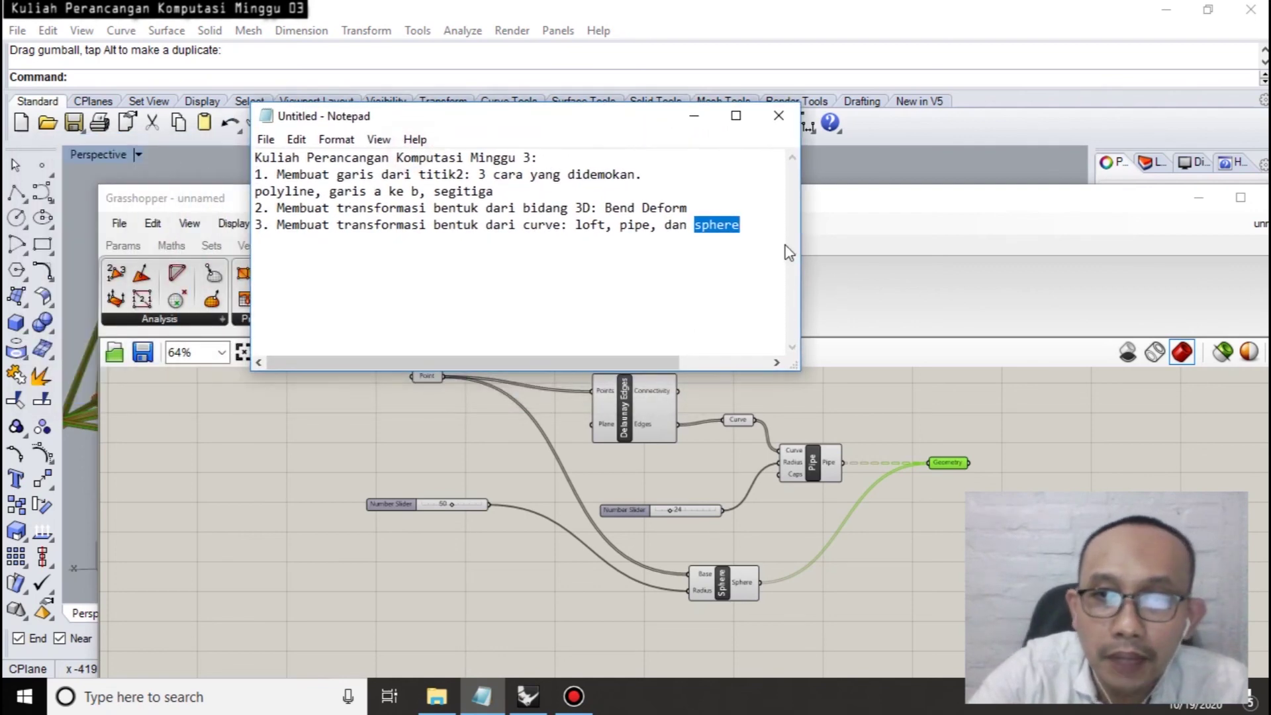
drag(798, 241, 1061, 251)
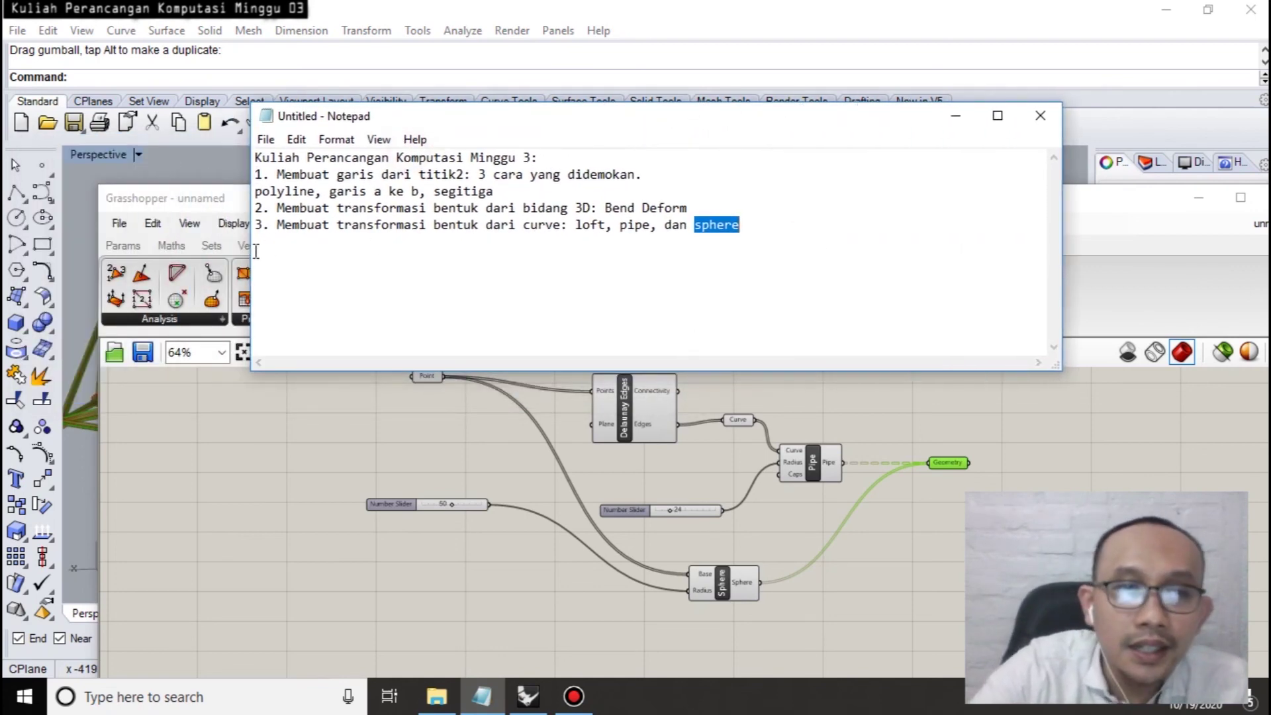
drag(252, 252, 183, 250)
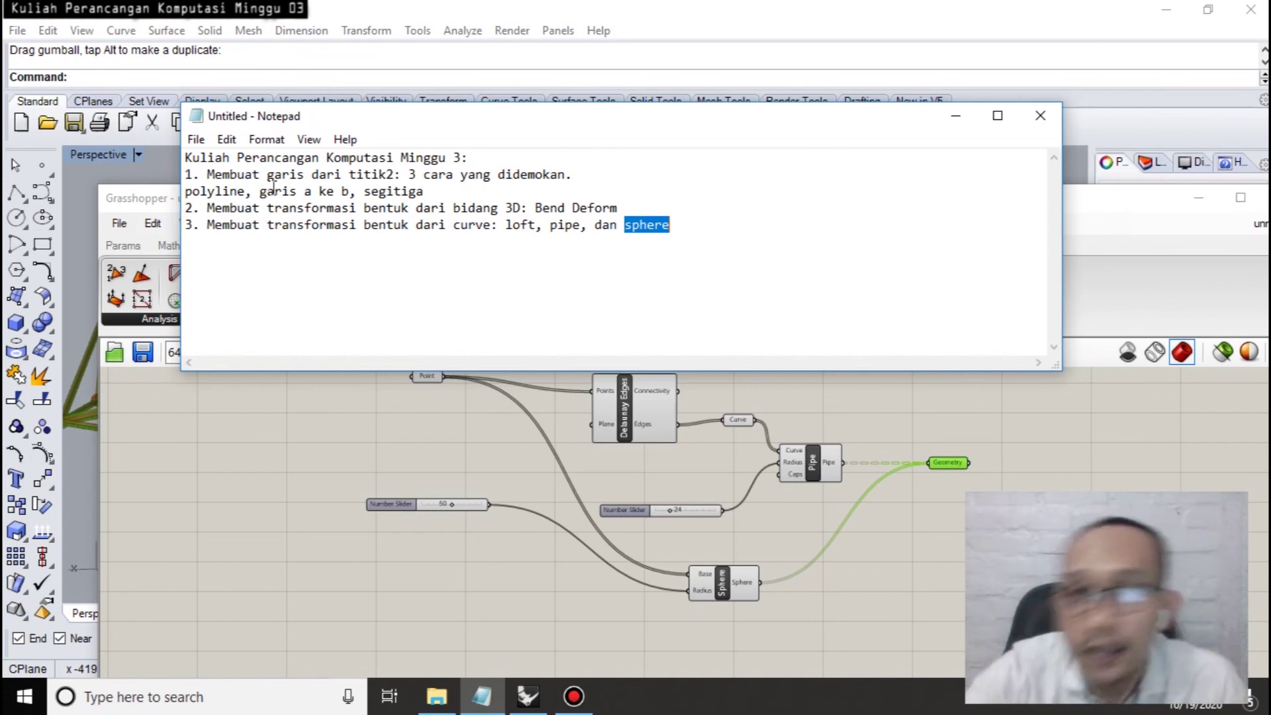
Examine Grasshopper's mesh Triangulation components, return to the Notepad notes and place the cursor after "sphere" in item 3.
click(1092, 207)
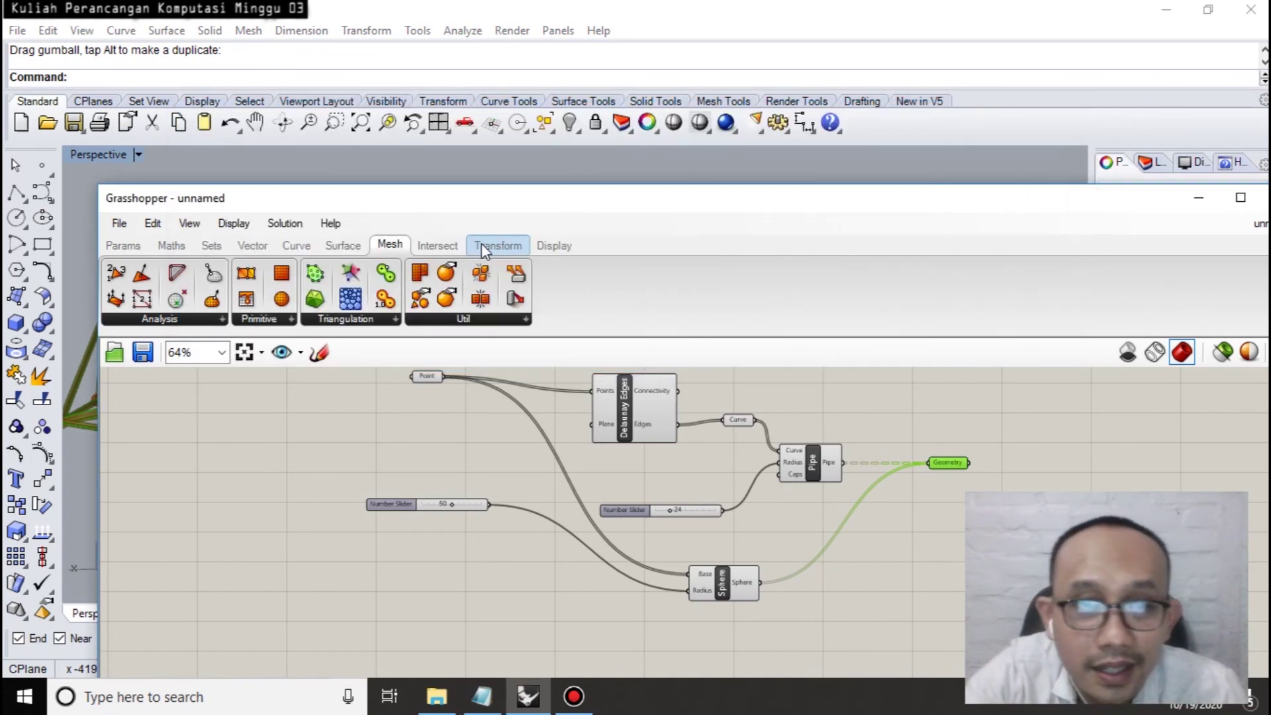
click(391, 319)
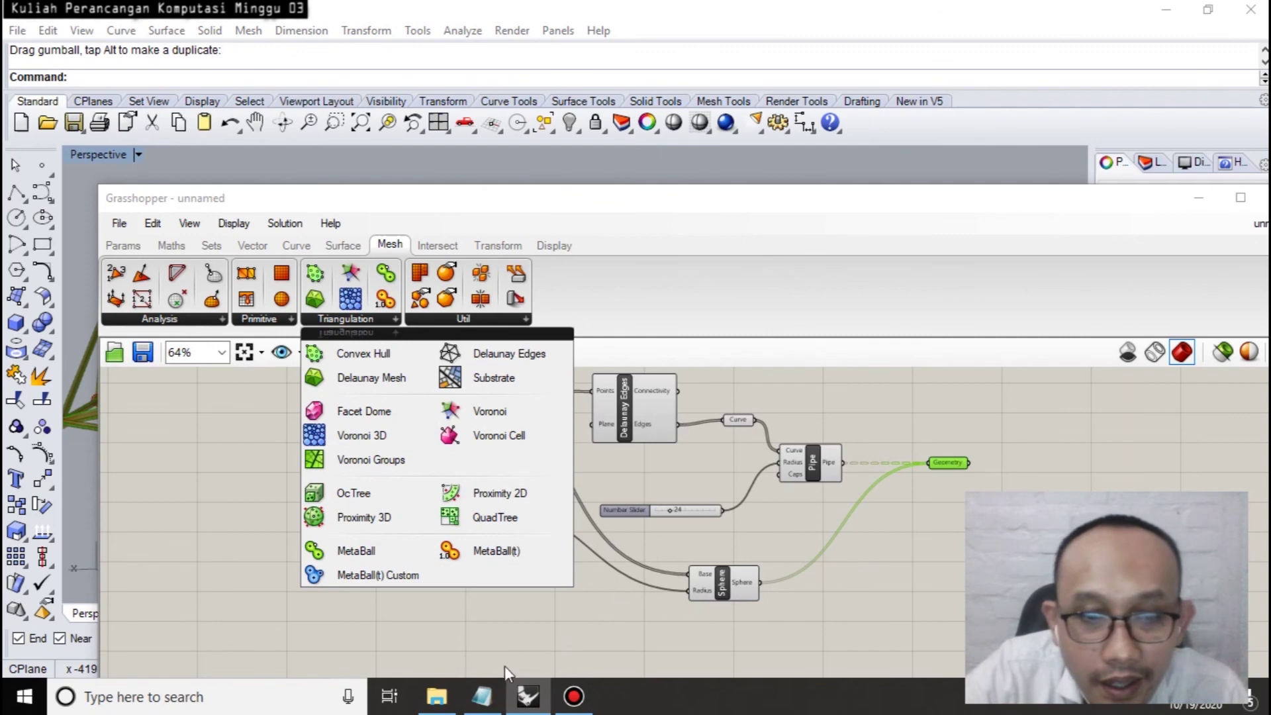
click(481, 695)
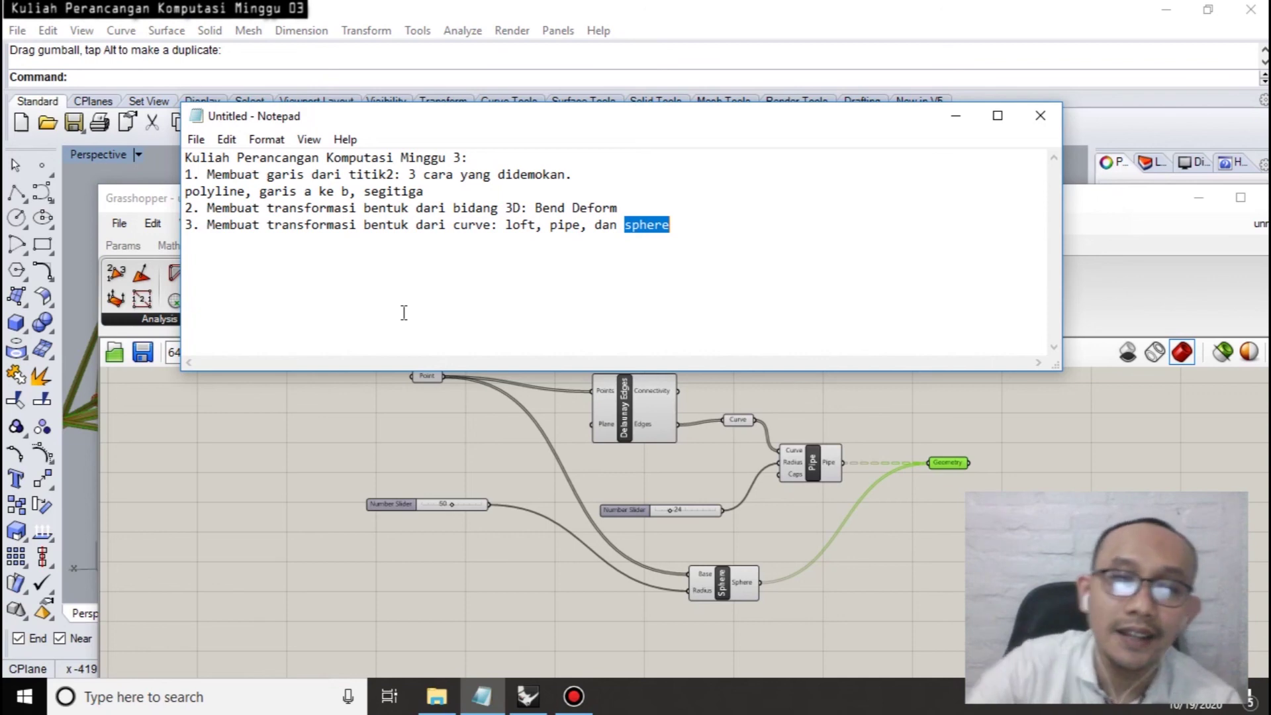
click(671, 225)
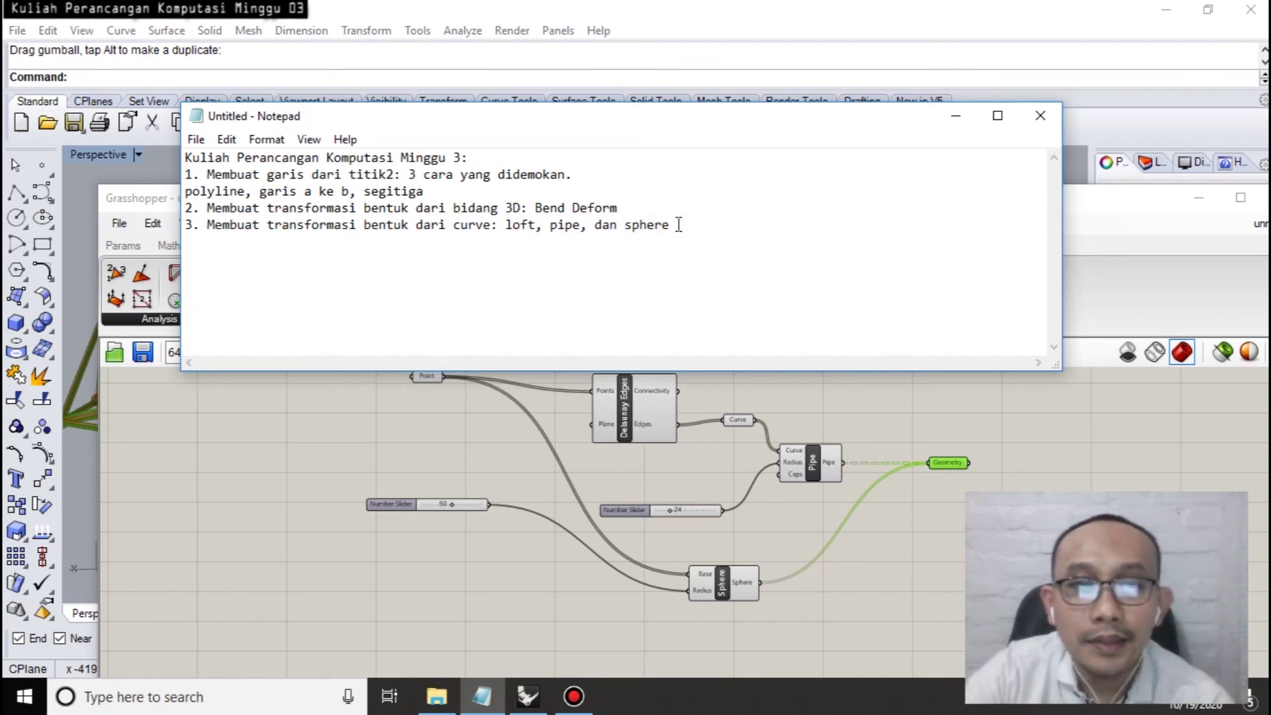